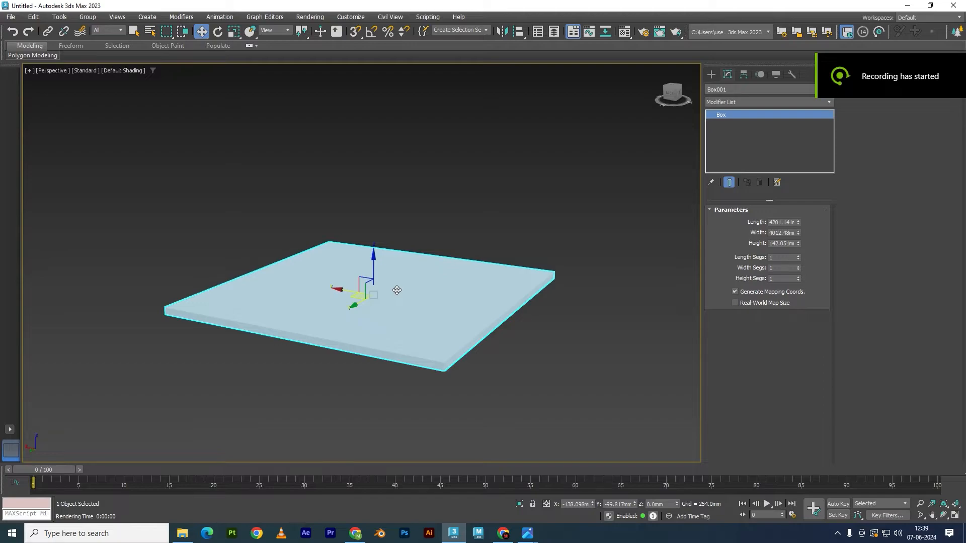
# Step: Scale the base slab thinner along its height and display edged faces in the perspective view
pyautogui.scroll(4, 423, 291)
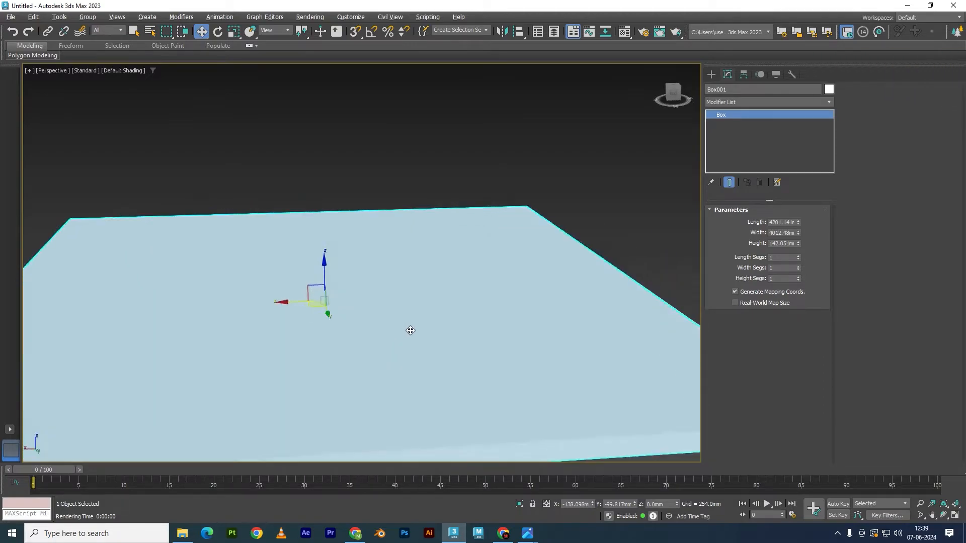
pyautogui.scroll(-8, 402, 325)
pyautogui.moveTo(416, 330); pyautogui.dragTo(374, 316, button='middle')
pyautogui.scroll(3, 399, 321)
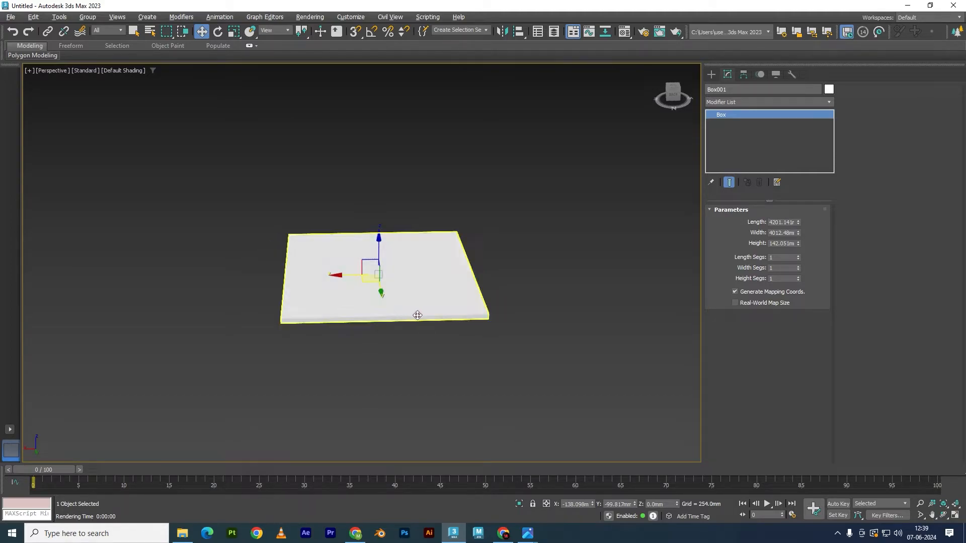
pyautogui.press('r')
pyautogui.keyDown('alt'); pyautogui.moveTo(412, 315); pyautogui.dragTo(421, 293, button='middle'); pyautogui.keyUp('alt')
pyautogui.scroll(4, 401, 272)
pyautogui.moveTo(342, 218); pyautogui.dragTo(354, 312)
pyautogui.scroll(-4, 453, 352)
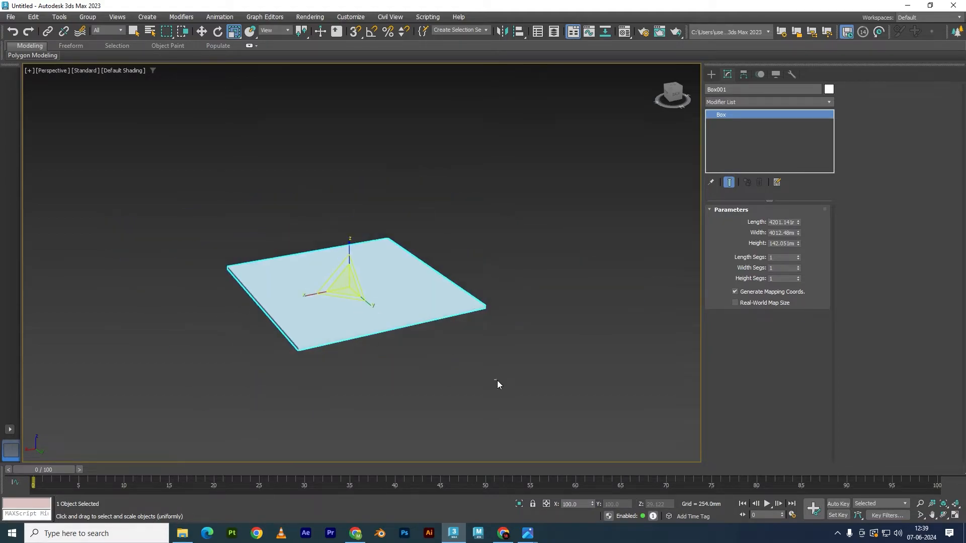
pyautogui.click(498, 377)
pyautogui.click(405, 320)
pyautogui.press('F4')
pyautogui.click(456, 353)
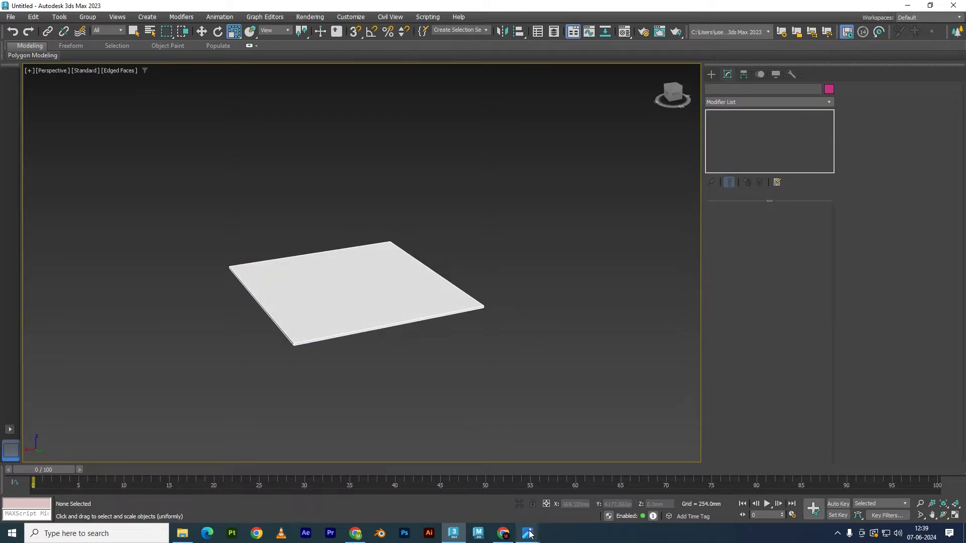
# Step: Switch to Photos to examine the marked-up exhibition stall reference image, and return to 3ds Max
pyautogui.moveTo(527, 533)
pyautogui.click(470, 473)
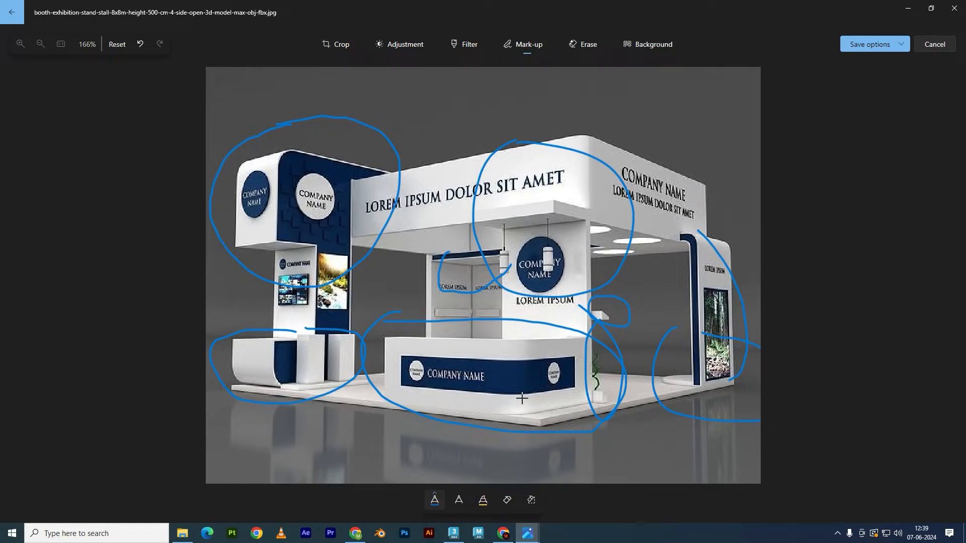
pyautogui.click(455, 535)
pyautogui.keyDown('alt'); pyautogui.moveTo(403, 355); pyautogui.dragTo(326, 336, button='middle'); pyautogui.keyUp('alt')
pyautogui.click(331, 325)
pyautogui.press('w')
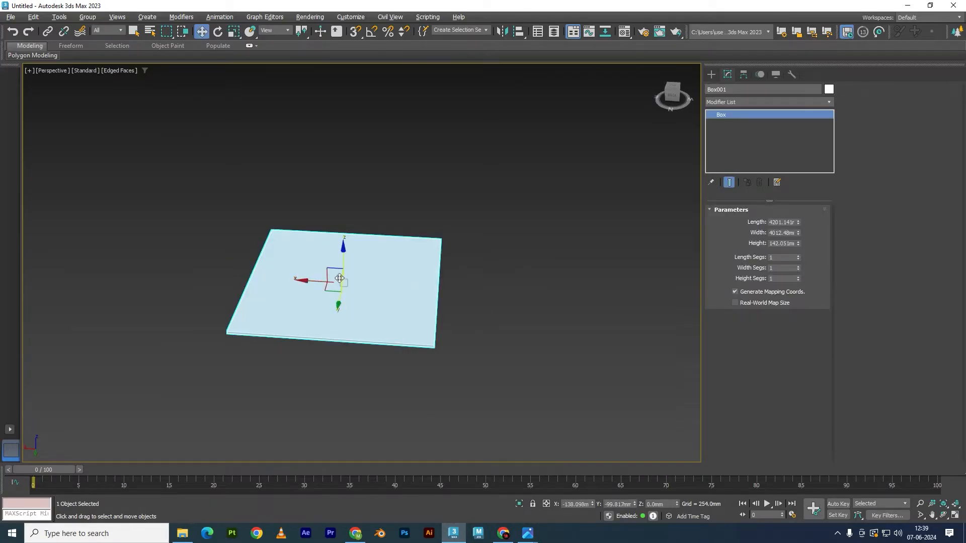
pyautogui.keyDown('shift'); pyautogui.moveTo(343, 254); pyautogui.dragTo(344, 204); pyautogui.keyUp('shift')
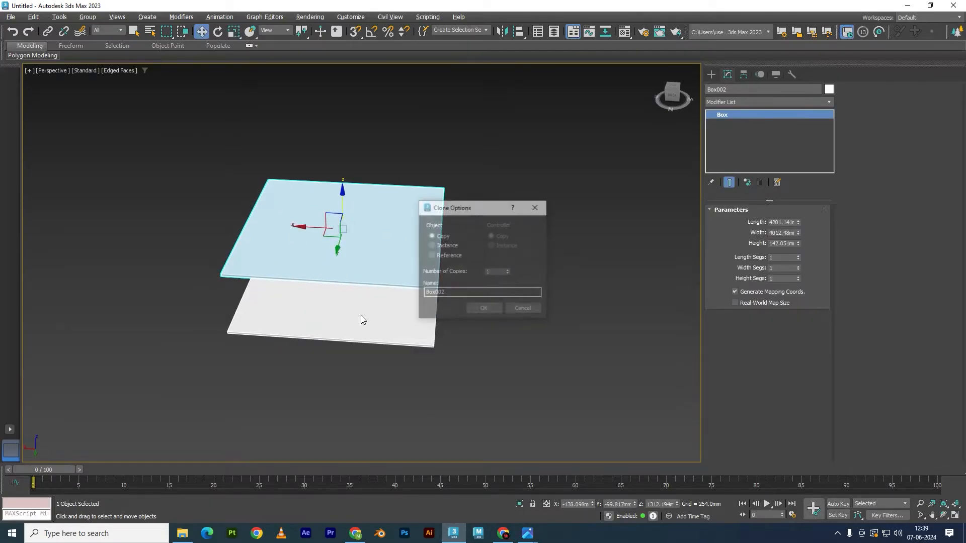
pyautogui.click(526, 311)
pyautogui.click(465, 332)
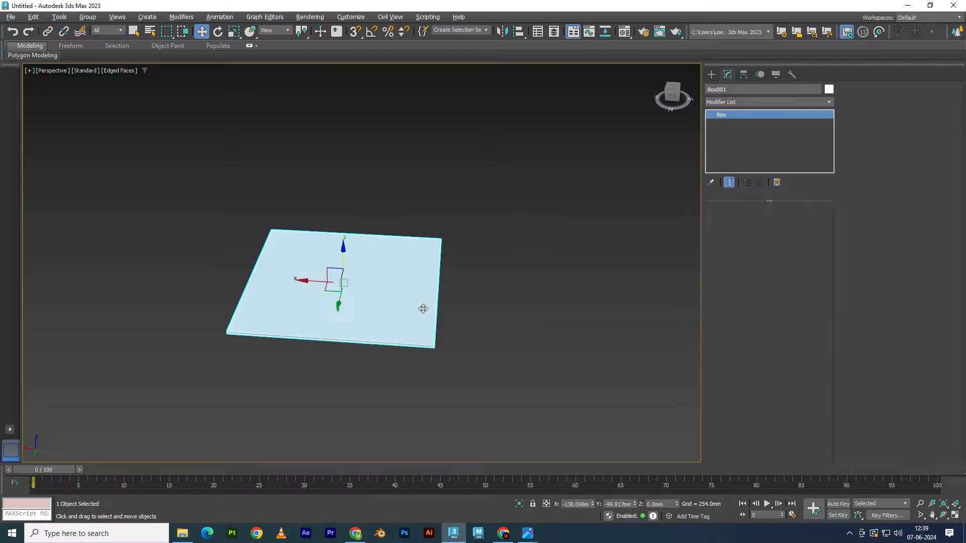
# Step: Convert the base slab to an Editable Poly in the top view
pyautogui.click(423, 309)
pyautogui.hotkey('alt', 'w')
pyautogui.click(238, 197)
pyautogui.hotkey('alt', 'w')
pyautogui.moveTo(348, 291); pyautogui.dragTo(366, 349, button='middle')
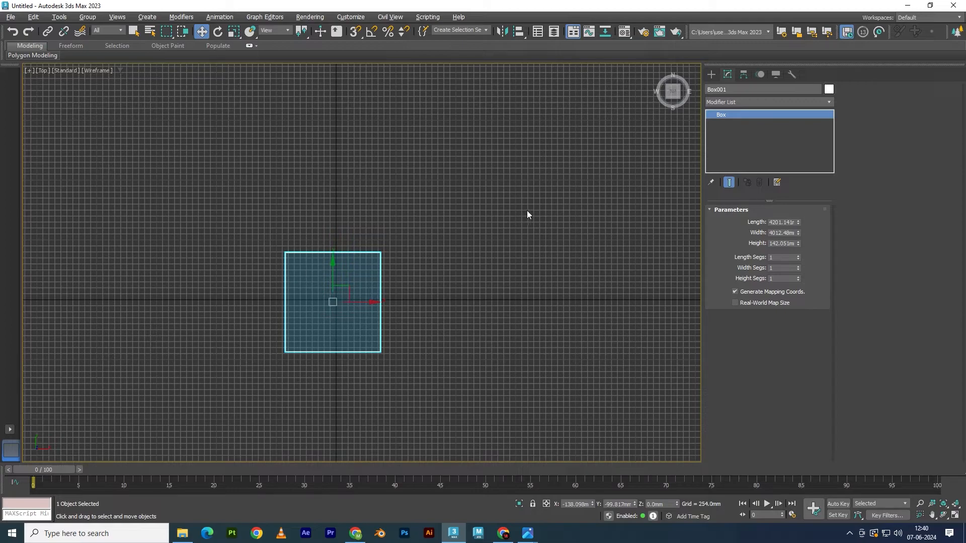
pyautogui.rightClick(337, 292)
pyautogui.moveTo(342, 412)
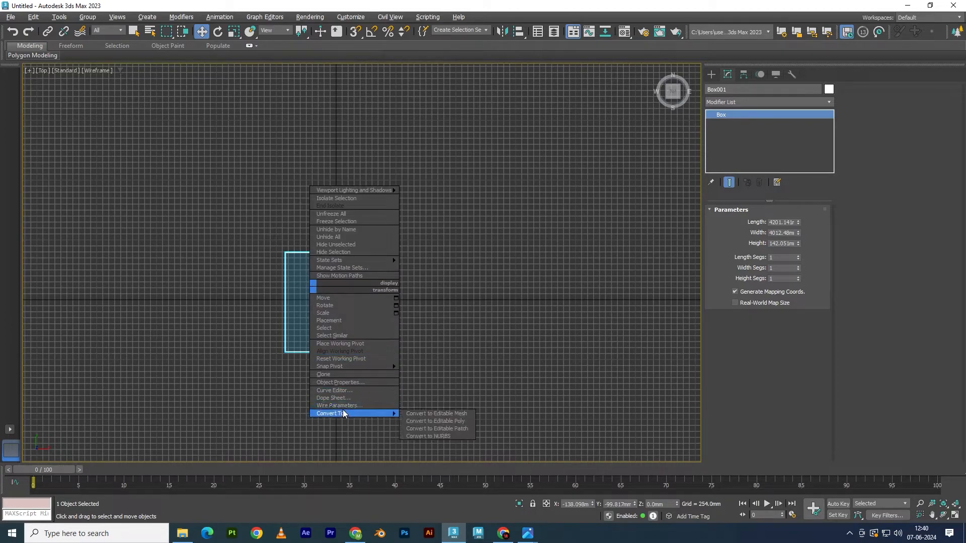
pyautogui.click(422, 421)
# Step: Move the vertices of the base slab's upper and left edges outward to enlarge its footprint in the top view
pyautogui.moveTo(329, 269); pyautogui.dragTo(364, 310, button='middle')
pyautogui.press('1')
pyautogui.moveTo(233, 261); pyautogui.dragTo(364, 246)
pyautogui.scroll(-2, 364, 246)
pyautogui.moveTo(363, 247); pyautogui.dragTo(353, 212, button='middle')
pyautogui.moveTo(284, 191); pyautogui.dragTo(347, 334)
pyautogui.moveTo(346, 263); pyautogui.dragTo(322, 268)
pyautogui.moveTo(321, 269); pyautogui.dragTo(318, 284, button='middle')
pyautogui.click(739, 115)
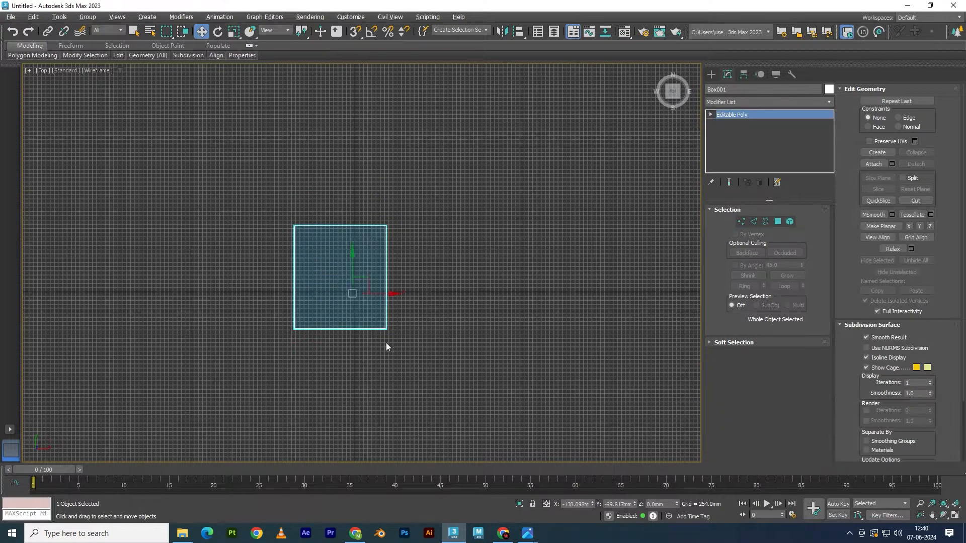
# Step: Create an upright box on the base slab's lower-left corner in the top view
pyautogui.scroll(5, 334, 270)
pyautogui.click(619, 231)
pyautogui.click(711, 74)
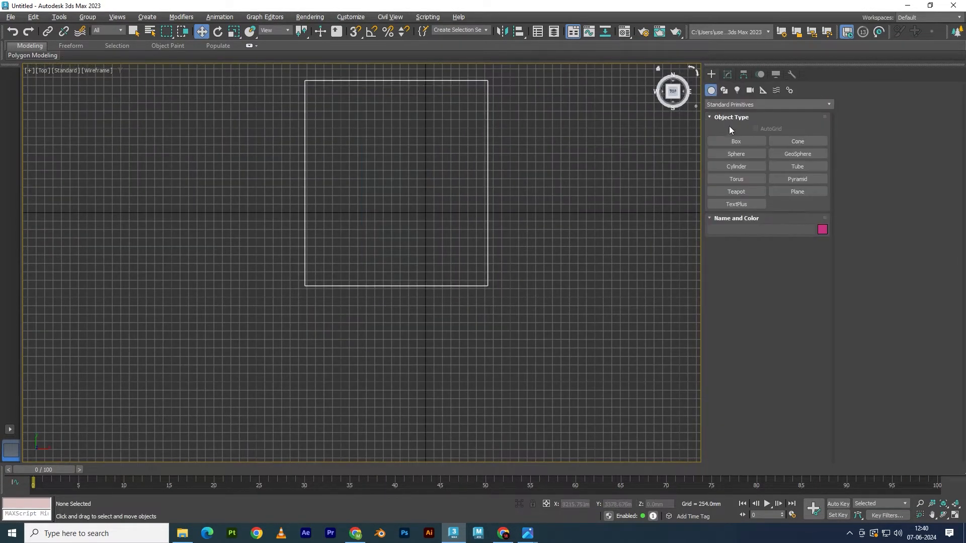
pyautogui.click(735, 140)
pyautogui.click(325, 271)
pyautogui.moveTo(306, 255); pyautogui.dragTo(345, 285)
pyautogui.click(338, 236)
# Step: Copy the corner box along X to the slab's lower-right corner and show the model in perspective
pyautogui.press('w')
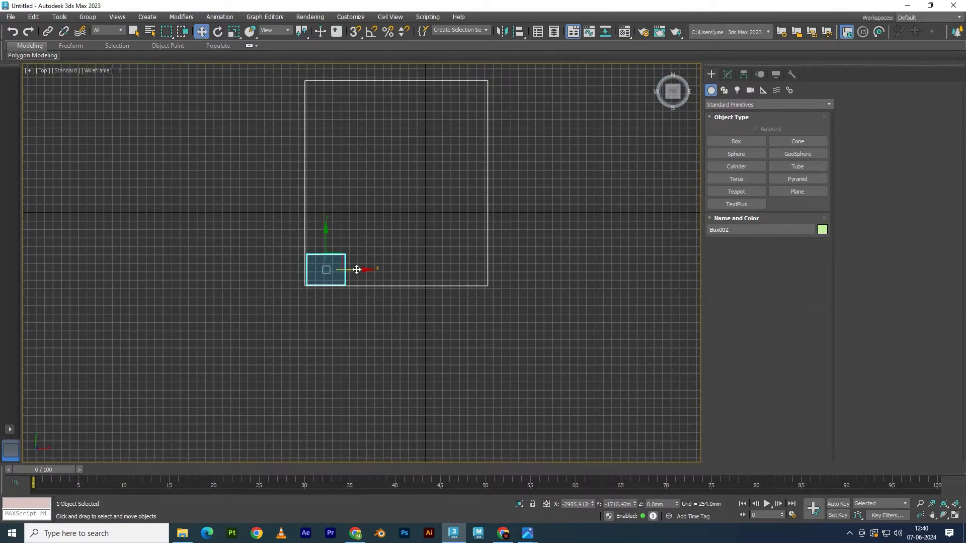
pyautogui.moveTo(358, 270)
pyautogui.keyDown('shift'); pyautogui.mouseDown()
pyautogui.moveTo(511, 272)
pyautogui.moveTo(494, 273)
pyautogui.mouseUp(); pyautogui.keyUp('shift')
pyautogui.click(484, 309)
pyautogui.hotkey('alt', 'w')
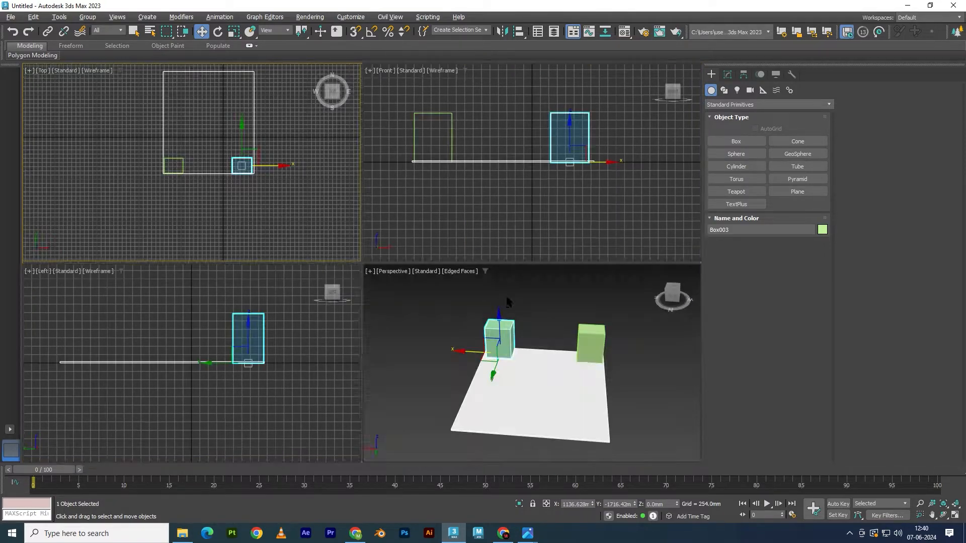
pyautogui.hotkey('alt', 'w')
pyautogui.keyDown('alt'); pyautogui.moveTo(387, 302); pyautogui.dragTo(349, 421, button='middle'); pyautogui.keyUp('alt')
# Step: Check the counter layout in the stall reference image in Photos, and return to 3ds Max
pyautogui.moveTo(528, 534)
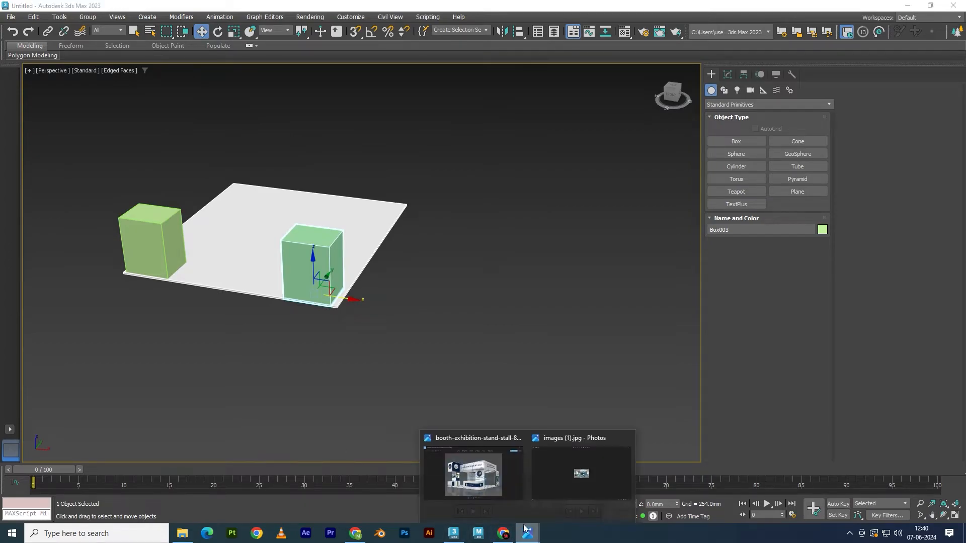
pyautogui.click(476, 468)
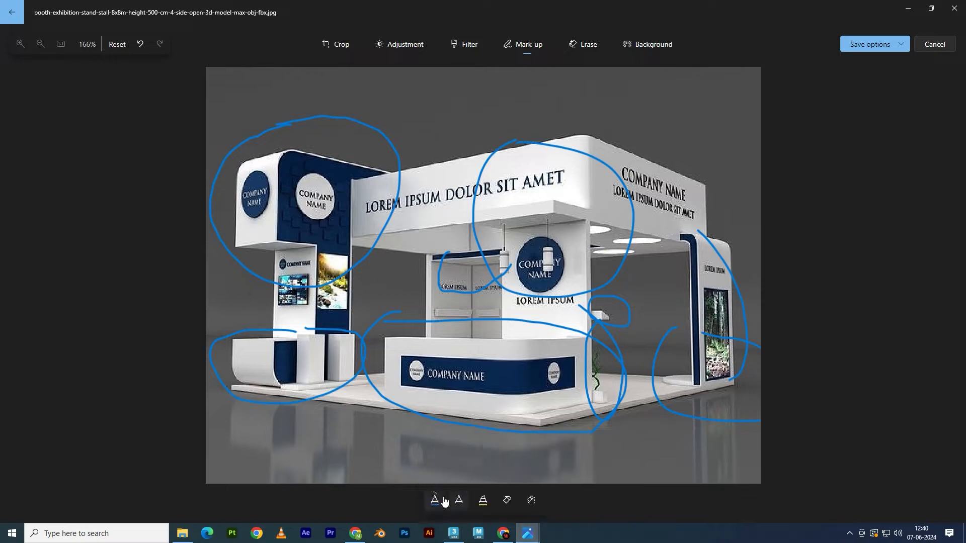
pyautogui.click(455, 533)
# Step: Convert both corner boxes to Editable Poly and clear the selection
pyautogui.keyDown('alt'); pyautogui.moveTo(327, 339); pyautogui.dragTo(417, 347, button='middle'); pyautogui.keyUp('alt')
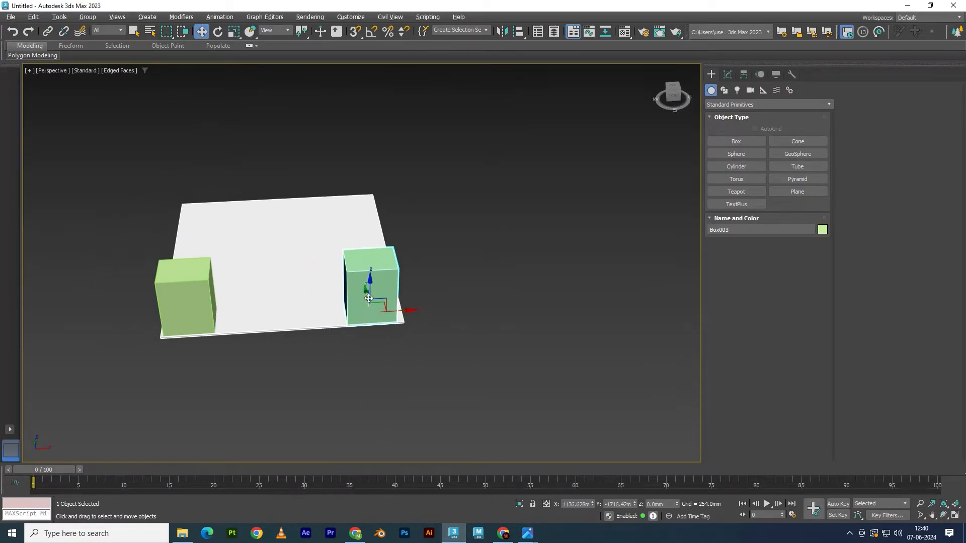
pyautogui.click(203, 288)
pyautogui.keyDown('ctrl'); pyautogui.click(371, 280); pyautogui.keyUp('ctrl')
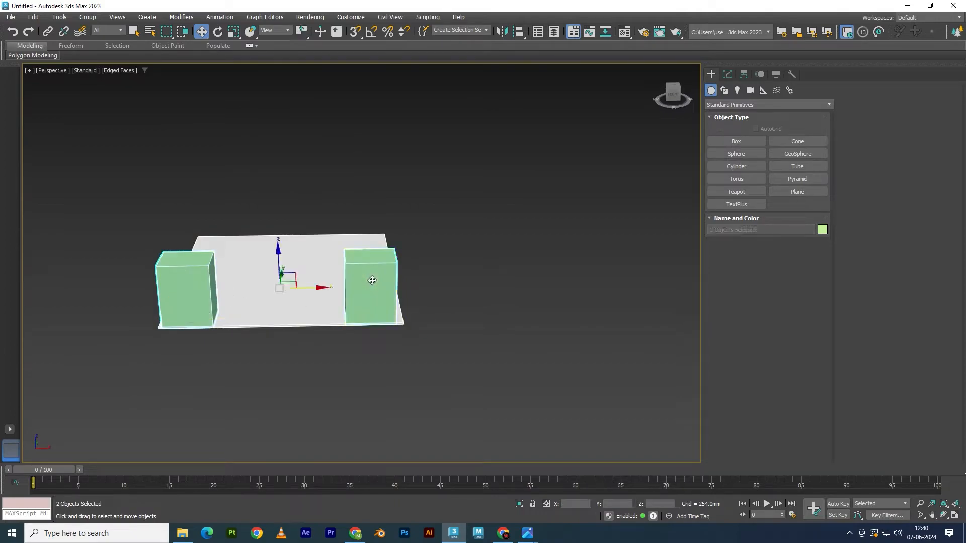
pyautogui.rightClick(373, 277)
pyautogui.moveTo(398, 340)
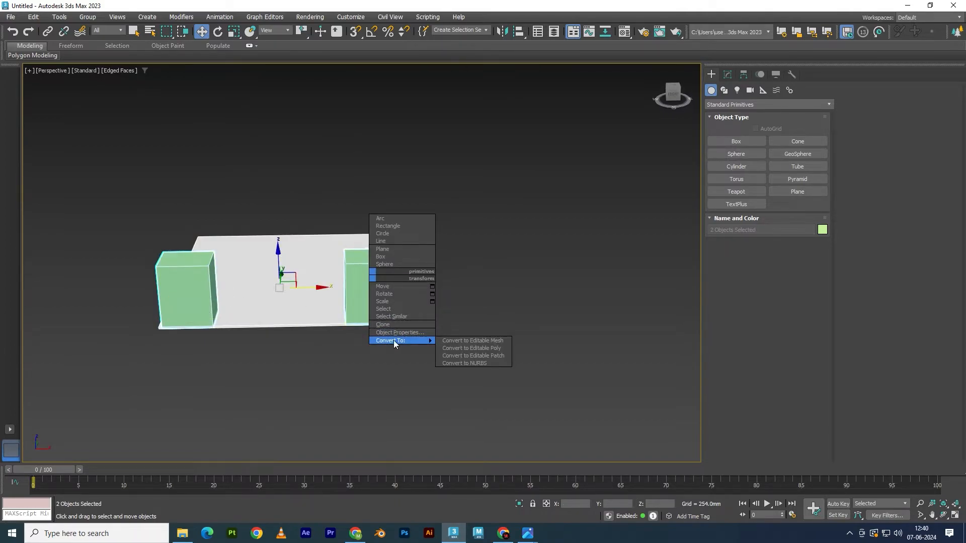
pyautogui.click(455, 350)
pyautogui.keyDown('alt'); pyautogui.moveTo(407, 353); pyautogui.dragTo(458, 308, button='middle'); pyautogui.keyUp('alt')
pyautogui.click(490, 314)
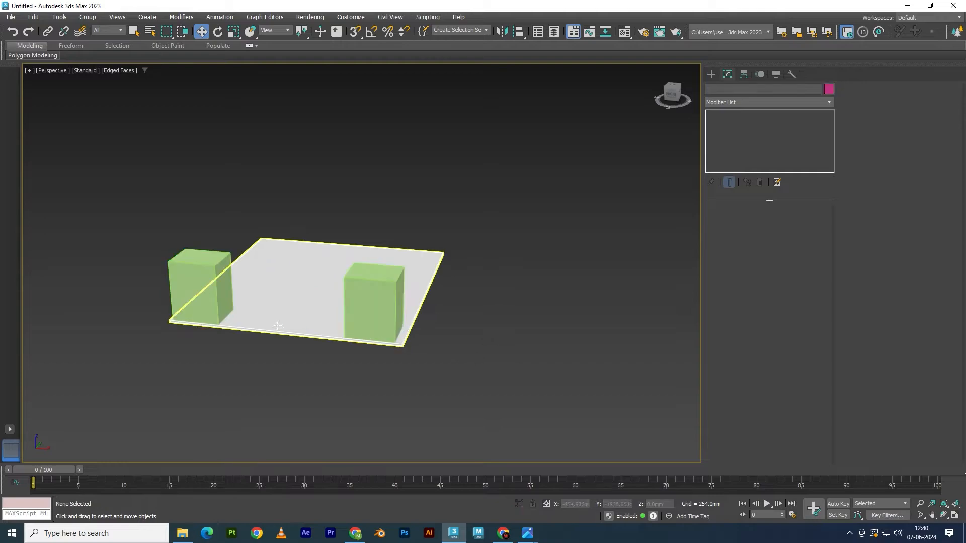
# Step: Stretch the copied box along X to widen it into a counter block
pyautogui.click(213, 305)
pyautogui.click(379, 326)
pyautogui.moveTo(380, 326); pyautogui.dragTo(389, 338, button='middle')
pyautogui.press('r')
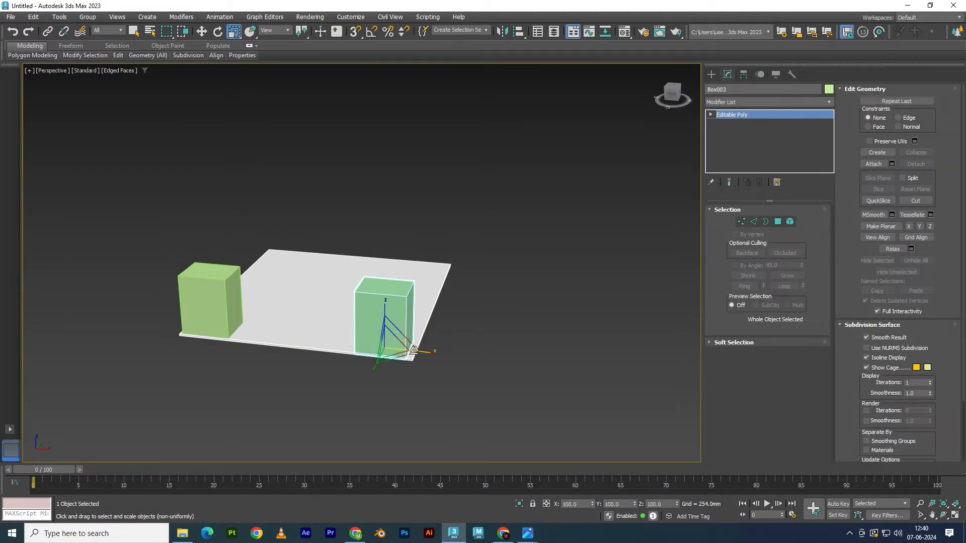
pyautogui.moveTo(429, 355)
pyautogui.mouseDown()
pyautogui.moveTo(442, 361)
pyautogui.moveTo(388, 352)
pyautogui.moveTo(413, 359)
pyautogui.mouseUp()
pyautogui.press('w')
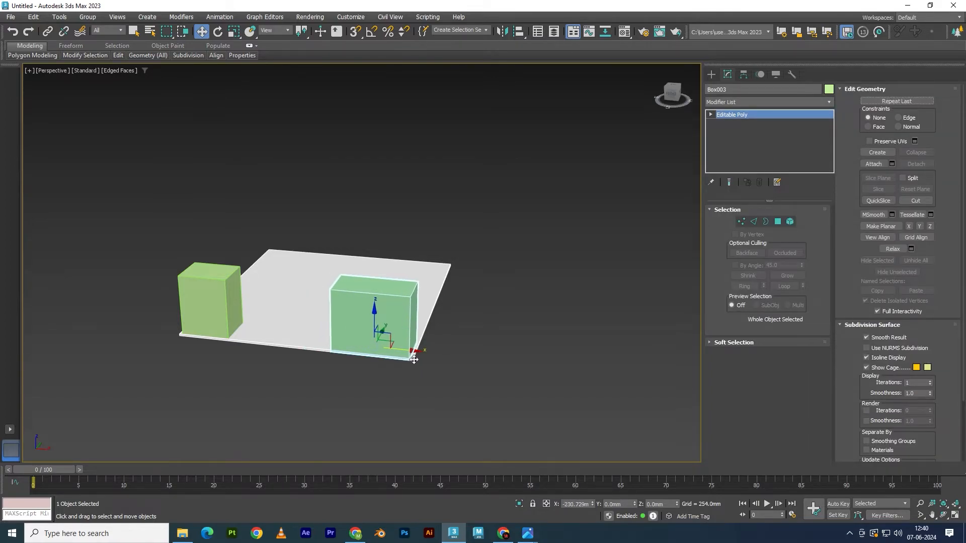
# Step: Move the widened counter block inward from the slab's front edge and side edge
pyautogui.scroll(6, 414, 360)
pyautogui.keyDown('alt'); pyautogui.moveTo(400, 381); pyautogui.dragTo(348, 372, button='middle'); pyautogui.keyUp('alt')
pyautogui.moveTo(320, 290); pyautogui.dragTo(340, 284)
pyautogui.scroll(-5, 342, 289)
pyautogui.keyDown('alt'); pyautogui.moveTo(362, 336); pyautogui.dragTo(378, 334, button='middle'); pyautogui.keyUp('alt')
pyautogui.moveTo(358, 313); pyautogui.dragTo(346, 311)
pyautogui.keyDown('alt'); pyautogui.moveTo(377, 355); pyautogui.dragTo(351, 375, button='middle'); pyautogui.keyUp('alt')
# Step: Scale the counter block thinner in depth and stretch its length to 113% along X
pyautogui.press('r')
pyautogui.moveTo(308, 392); pyautogui.dragTo(313, 387)
pyautogui.moveTo(365, 364); pyautogui.dragTo(373, 365)
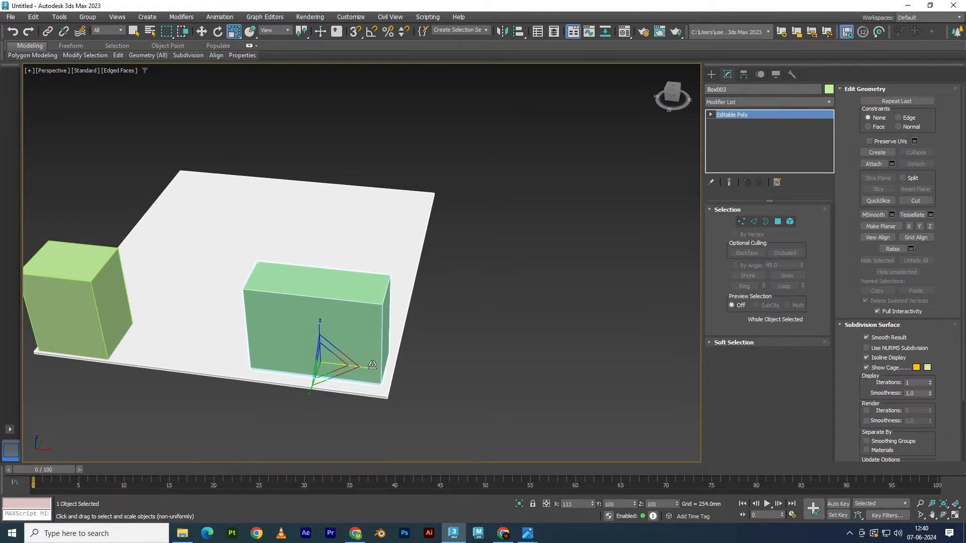
# Step: Compare the two blocks on the slab with the counters in the Photos reference image, and return to 3ds Max
pyautogui.click(528, 534)
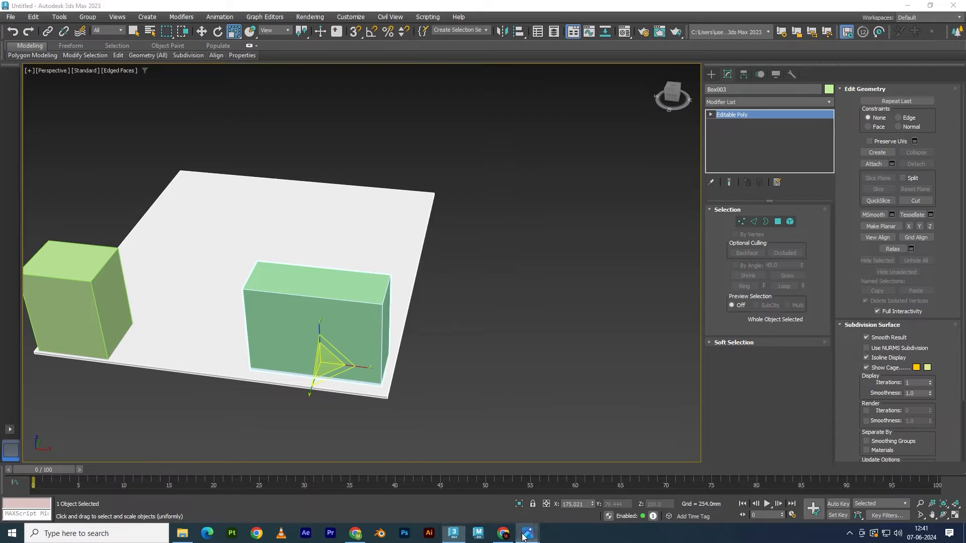
pyautogui.click(492, 483)
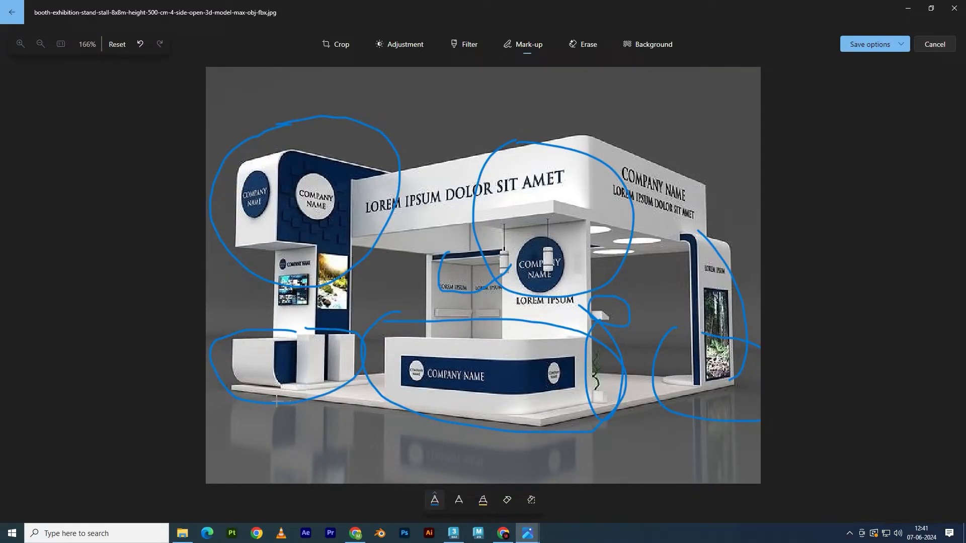
pyautogui.click(459, 537)
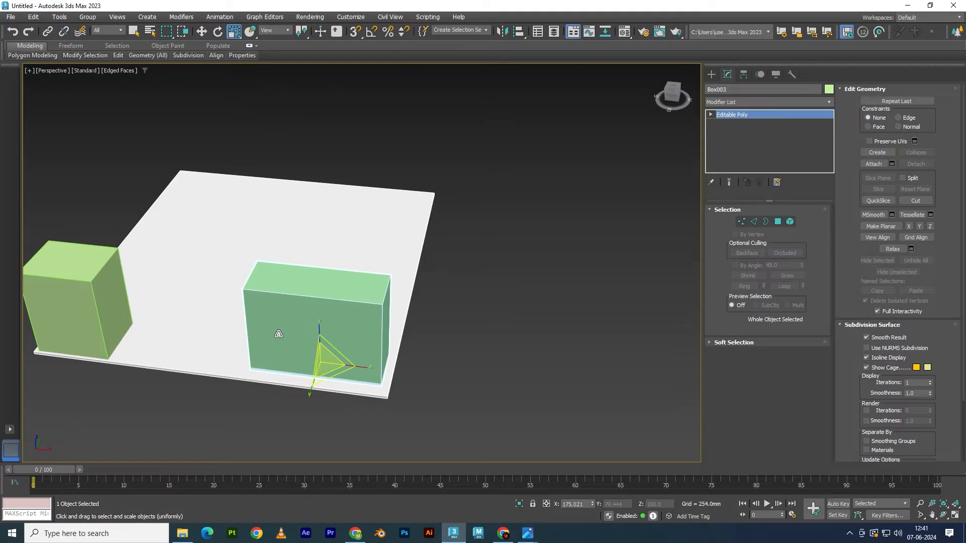
pyautogui.keyDown('alt'); pyautogui.moveTo(271, 369); pyautogui.dragTo(308, 358, button='middle'); pyautogui.keyUp('alt')
pyautogui.press('w')
pyautogui.click(145, 298)
pyautogui.keyDown('alt'); pyautogui.moveTo(194, 319); pyautogui.dragTo(255, 361, button='middle'); pyautogui.keyUp('alt')
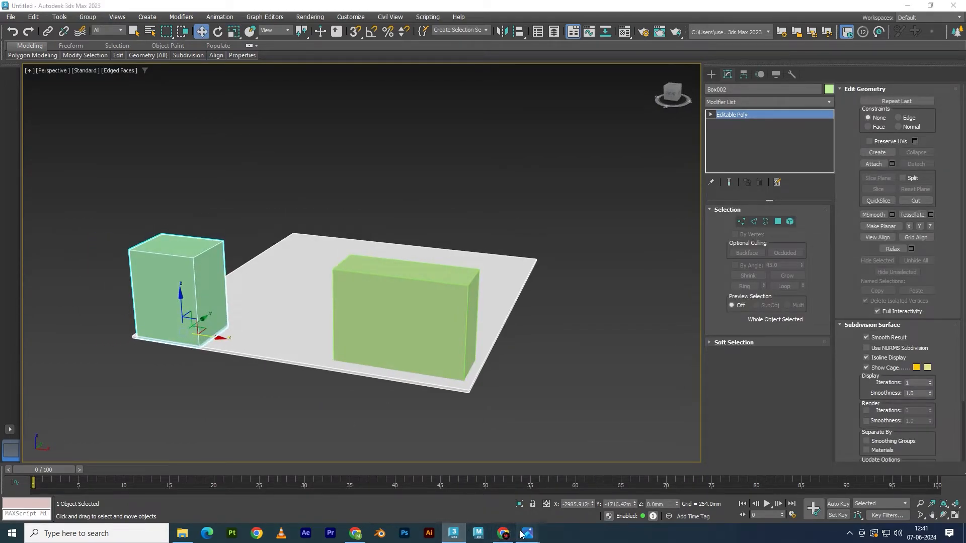
pyautogui.moveTo(527, 534)
pyautogui.click(434, 463)
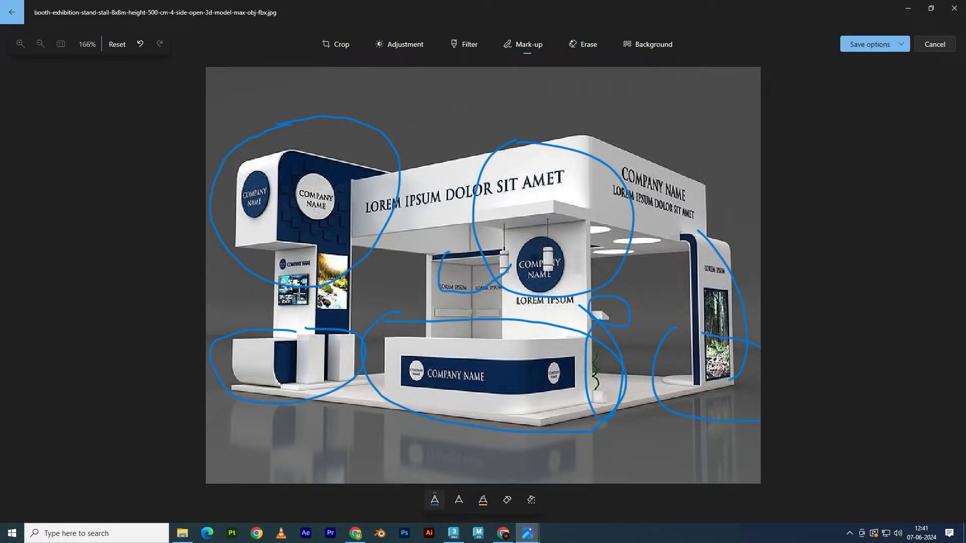
pyautogui.click(453, 533)
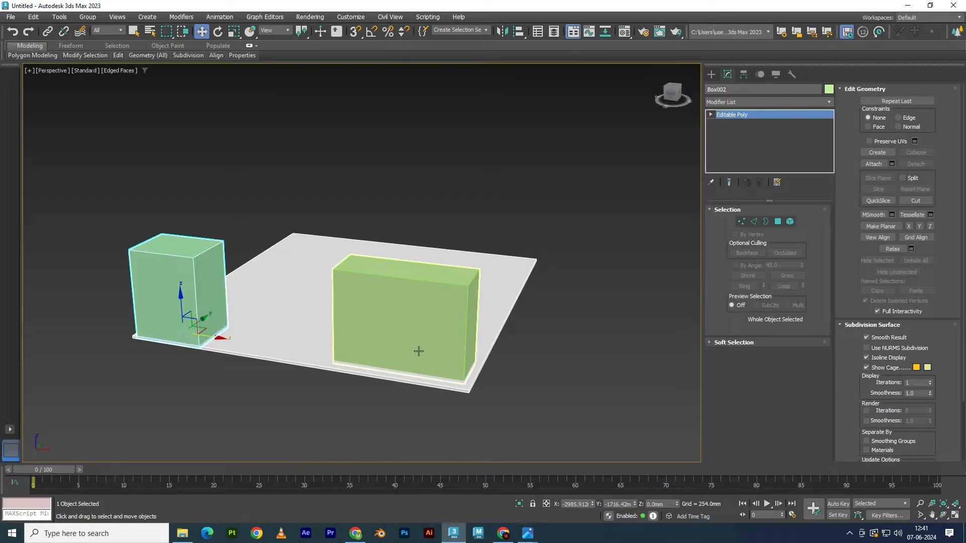
# Step: Inspect the base slab and the proportions of both blocks from several angles
pyautogui.click(321, 207)
pyautogui.click(519, 263)
pyautogui.scroll(-3, 531, 214)
pyautogui.moveTo(506, 287)
pyautogui.keyDown('alt'); pyautogui.mouseDown(button='middle')
pyautogui.moveTo(422, 303)
pyautogui.moveTo(423, 327)
pyautogui.moveTo(449, 272)
pyautogui.mouseUp(button='middle'); pyautogui.keyUp('alt')
pyautogui.scroll(2, 423, 303)
pyautogui.scroll(3, 412, 319)
pyautogui.scroll(-3, 470, 321)
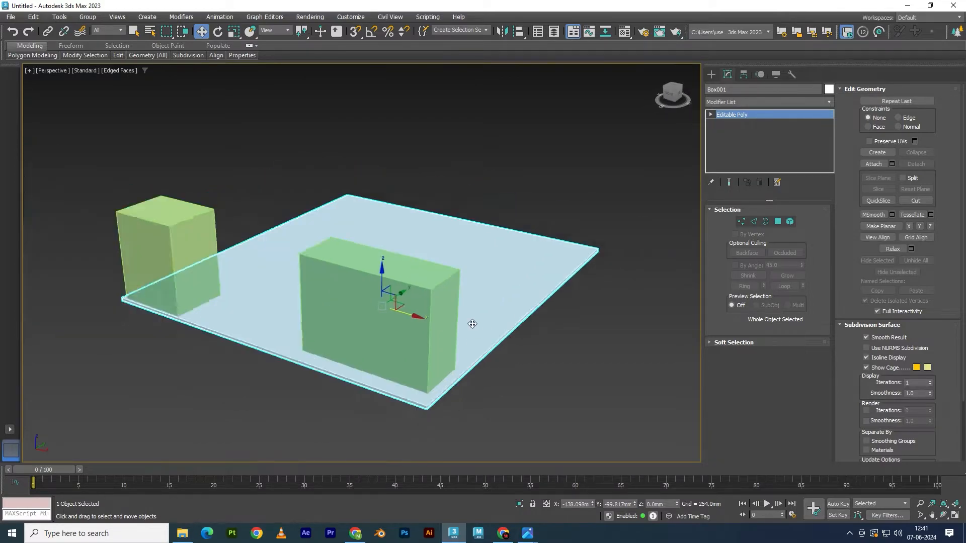
pyautogui.click(217, 277)
pyautogui.keyDown('alt'); pyautogui.moveTo(217, 277); pyautogui.dragTo(225, 317, button='middle'); pyautogui.keyUp('alt')
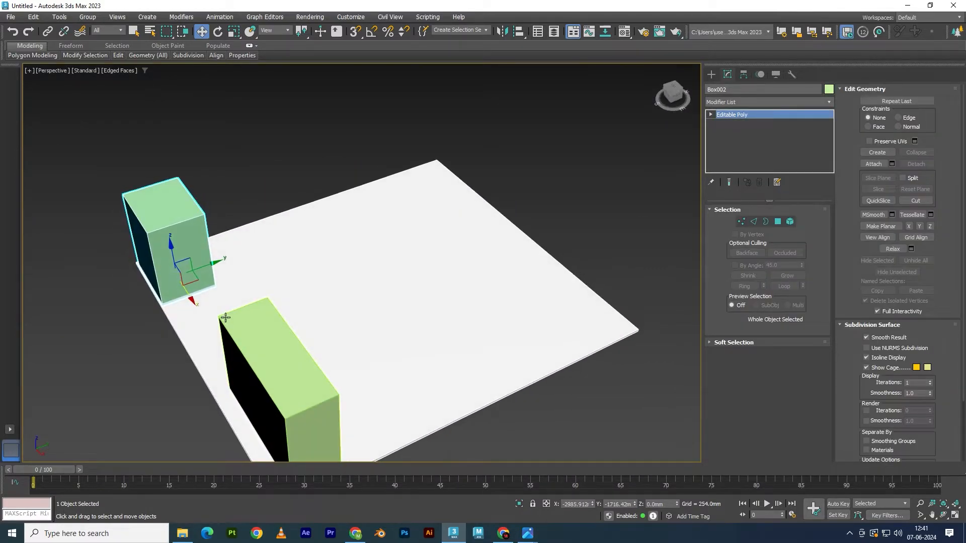
# Step: Close the Chrome window with the stall design search and show the stall reference image in Photos
pyautogui.click(512, 535)
pyautogui.moveTo(518, 540)
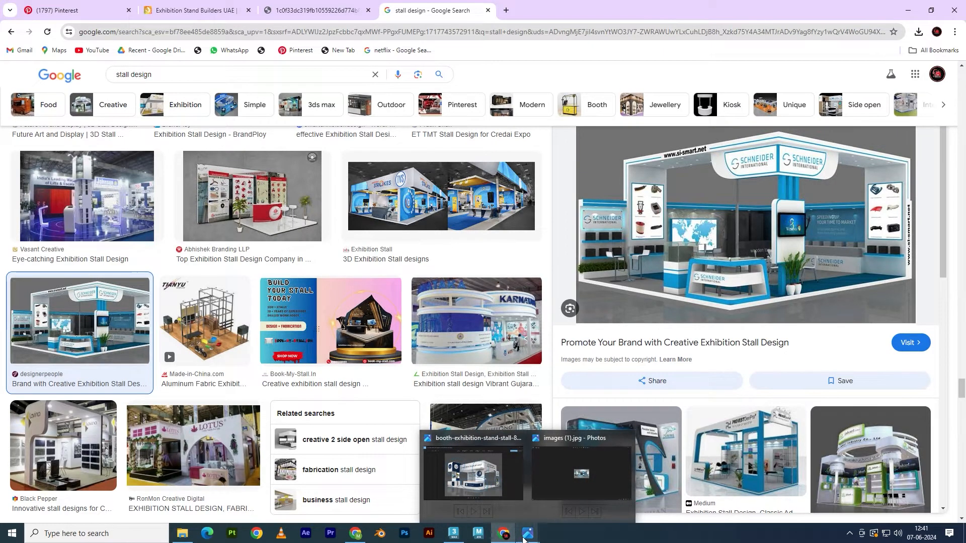
pyautogui.click(484, 491)
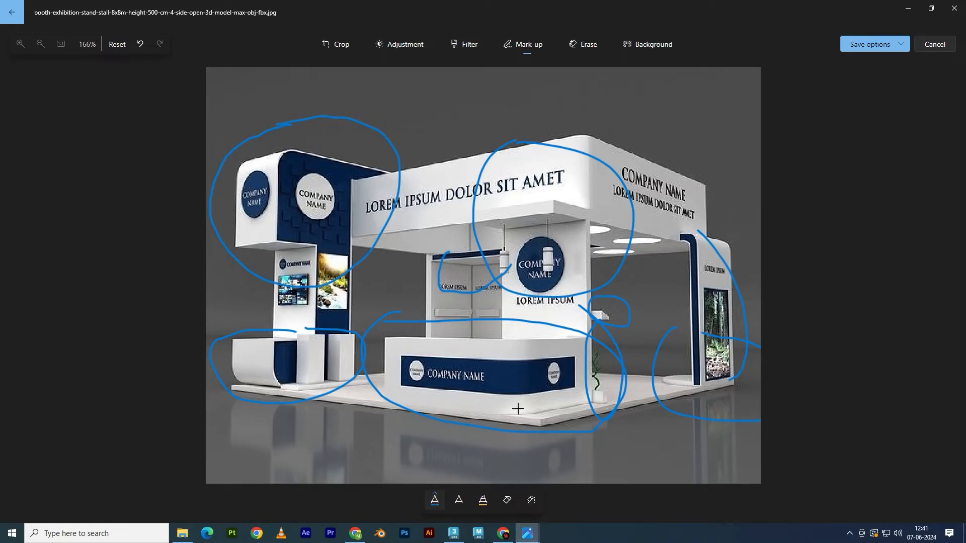
pyautogui.moveTo(503, 534)
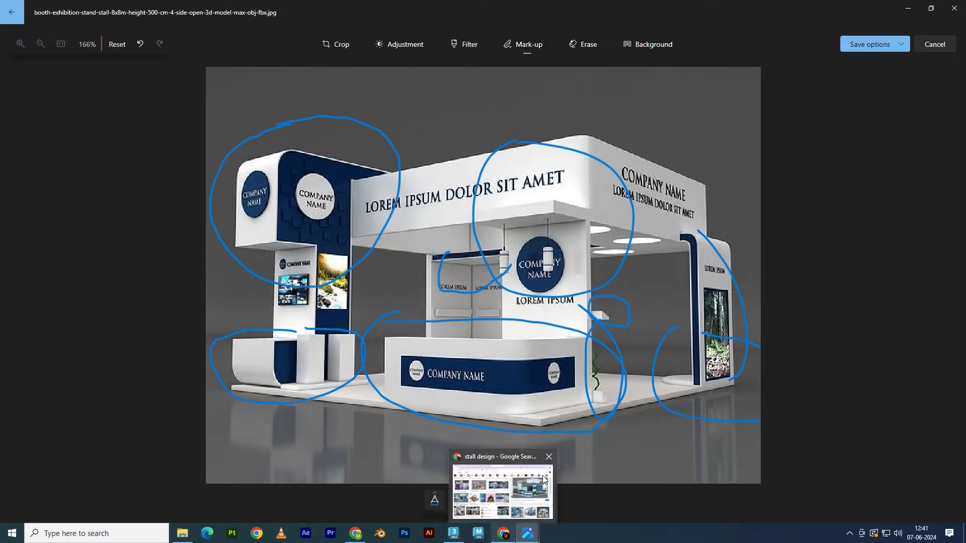
pyautogui.click(544, 485)
pyautogui.hotkey('alt', 'F4')
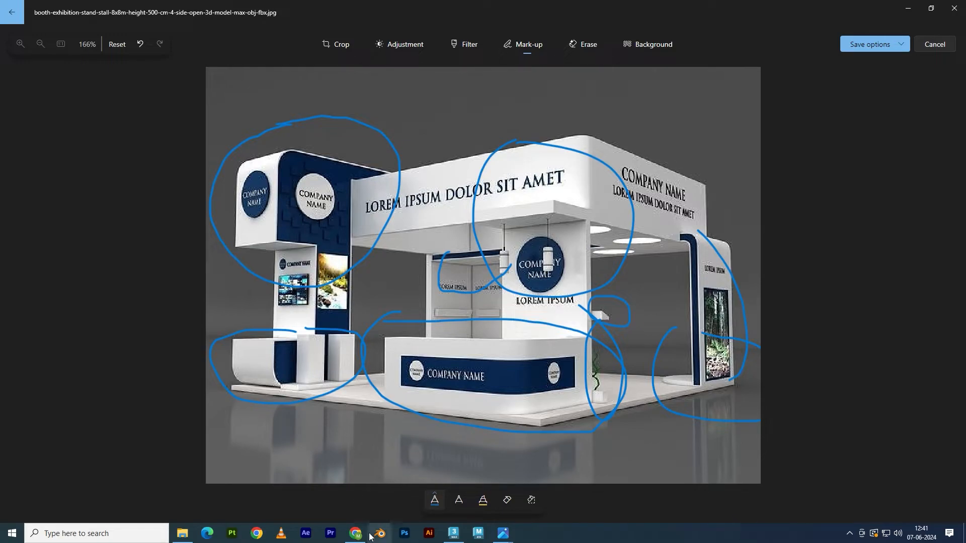
# Step: Switch to 3ds Max, narrow the smaller block slightly along X, and move it inward from the slab's front edge along Y
pyautogui.click(453, 533)
pyautogui.keyDown('alt'); pyautogui.moveTo(240, 307); pyautogui.dragTo(295, 306, button='middle'); pyautogui.keyUp('alt')
pyautogui.press('r')
pyautogui.moveTo(298, 317); pyautogui.dragTo(290, 318)
pyautogui.press('w')
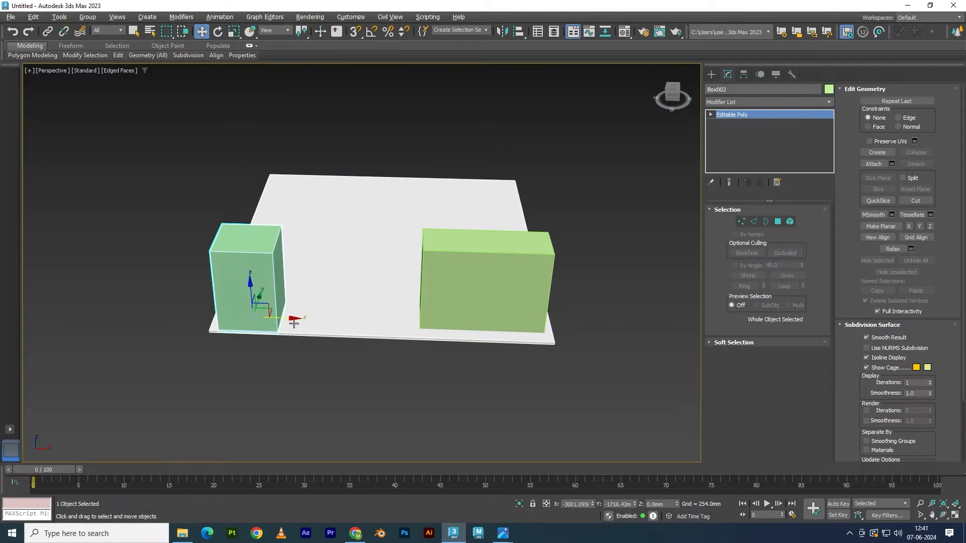
pyautogui.keyDown('alt'); pyautogui.moveTo(277, 298); pyautogui.dragTo(237, 318, button='middle'); pyautogui.keyUp('alt')
pyautogui.moveTo(264, 275); pyautogui.dragTo(267, 263)
pyautogui.keyDown('alt'); pyautogui.moveTo(267, 263); pyautogui.dragTo(441, 382, button='middle'); pyautogui.keyUp('alt')
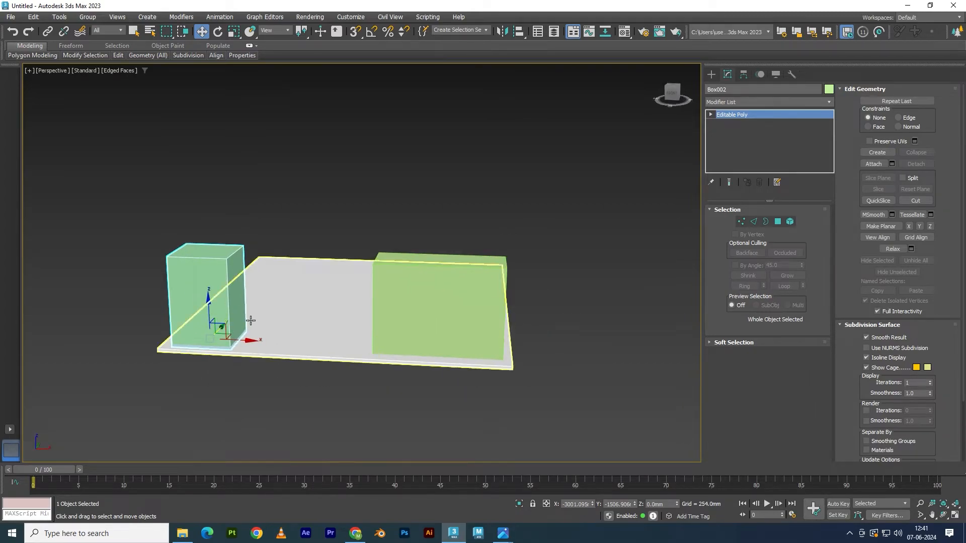
# Step: Try to raise the smaller block by moving its four top vertices up along Z
pyautogui.press('1')
pyautogui.keyDown('alt'); pyautogui.moveTo(261, 340); pyautogui.dragTo(273, 319, button='middle'); pyautogui.keyUp('alt')
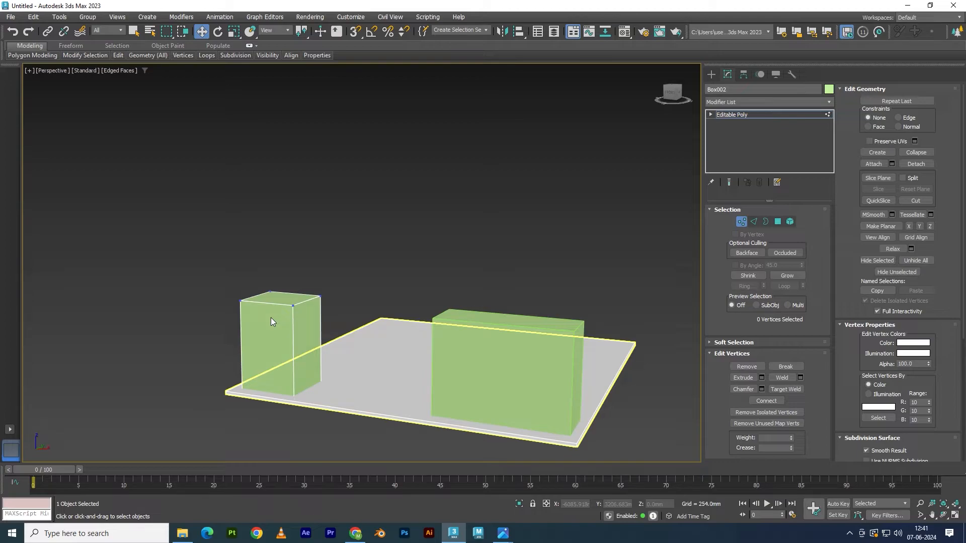
pyautogui.moveTo(236, 262); pyautogui.dragTo(335, 340)
pyautogui.moveTo(288, 298); pyautogui.dragTo(287, 210)
pyautogui.hotkey('ctrl', 'z')
pyautogui.press('3')
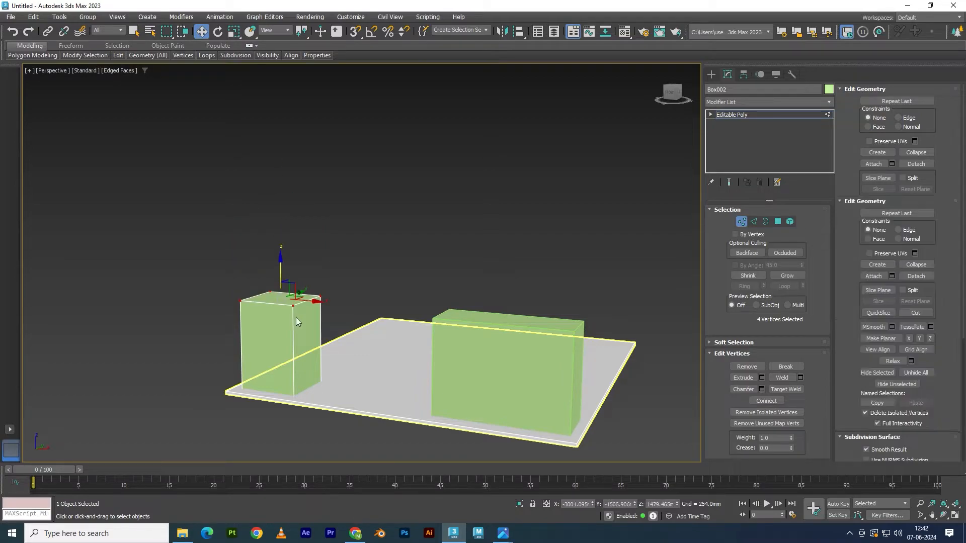
# Step: Raise the smaller block's top polygon along Z to about 3170 mm, turning the block into a tall tower
pyautogui.press('4')
pyautogui.click(274, 296)
pyautogui.moveTo(283, 269); pyautogui.dragTo(322, 173)
pyautogui.keyDown('alt'); pyautogui.moveTo(373, 301); pyautogui.dragTo(399, 301, button='middle'); pyautogui.keyUp('alt')
pyautogui.moveTo(399, 301); pyautogui.dragTo(360, 340, button='middle')
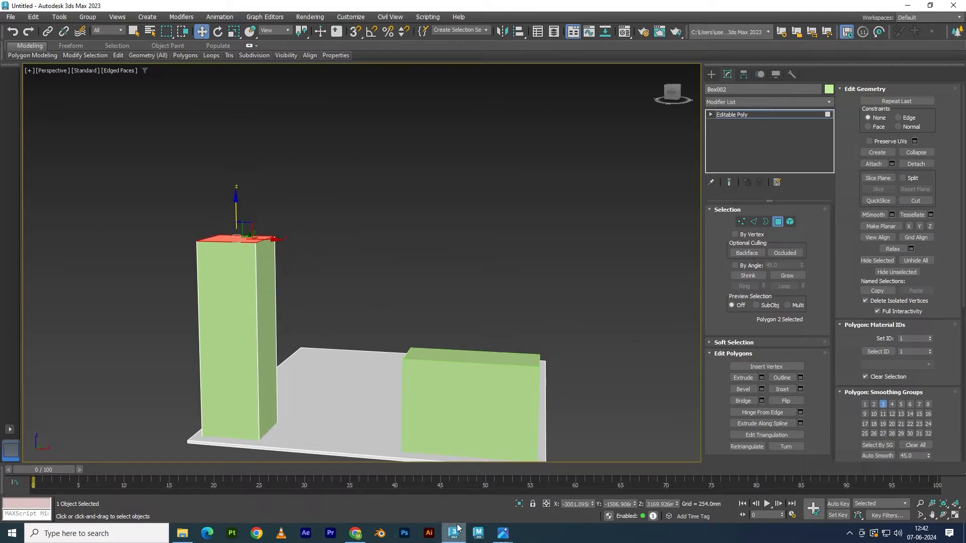
# Step: Show the stall reference image in Photos and mark the front counter's edge and the overhead company-name fascia with pen strokes
pyautogui.moveTo(503, 532)
pyautogui.click(479, 482)
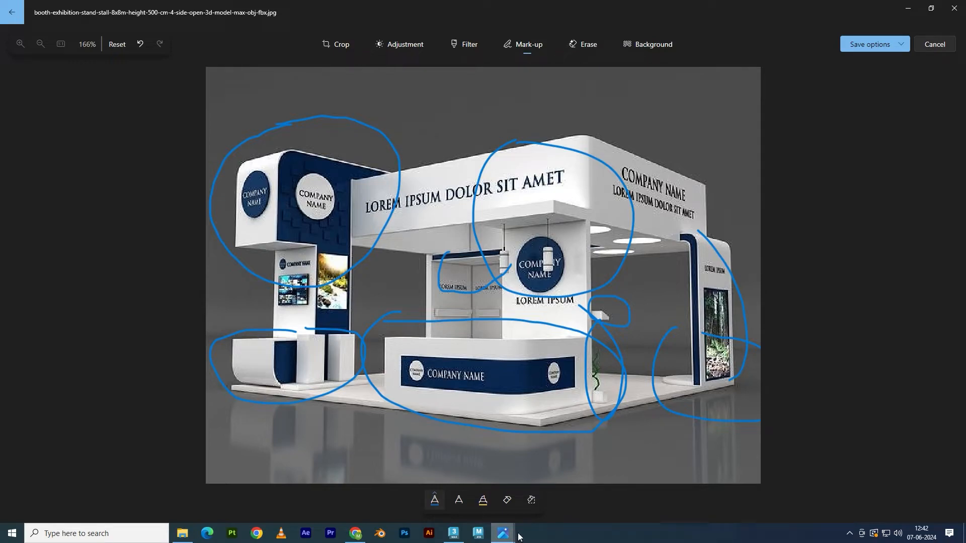
pyautogui.moveTo(503, 532)
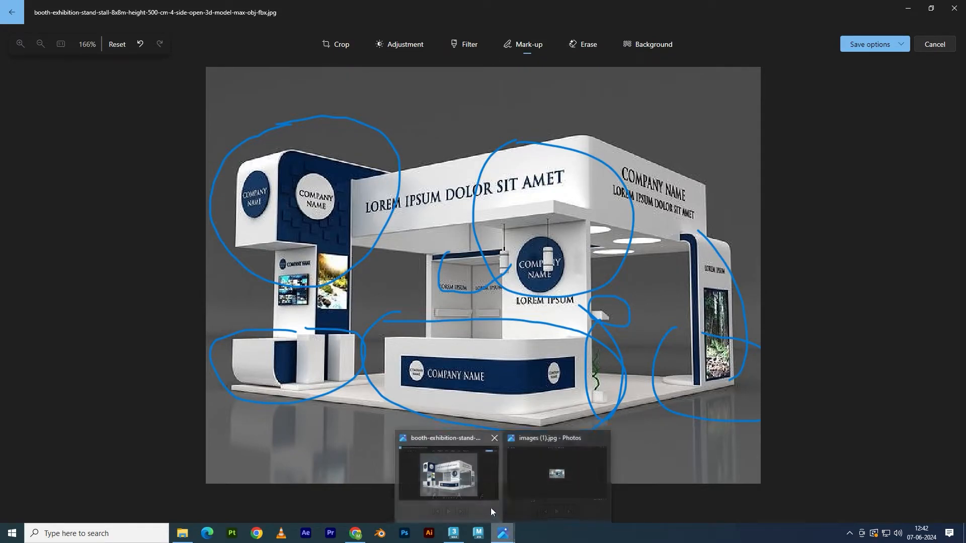
pyautogui.click(467, 494)
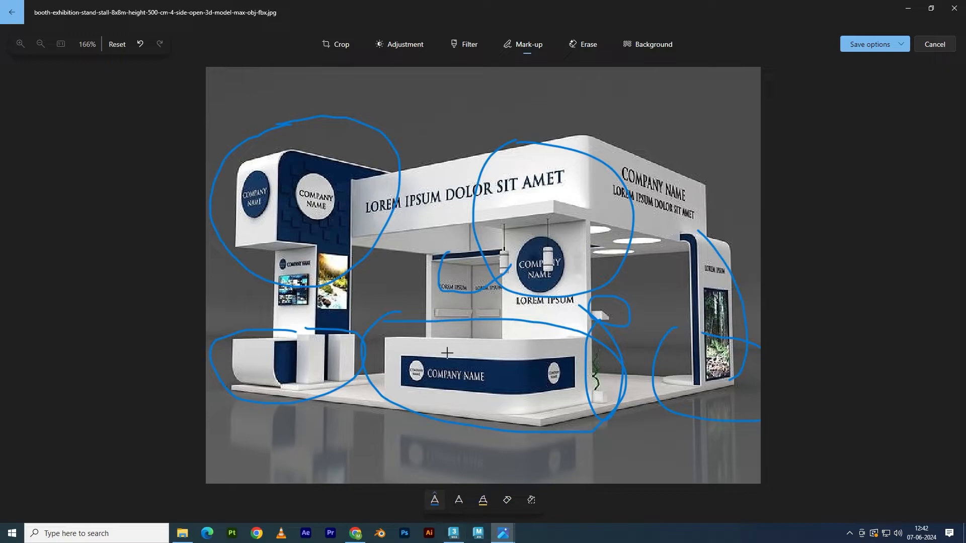
pyautogui.moveTo(567, 322); pyautogui.dragTo(577, 341)
pyautogui.moveTo(521, 214); pyautogui.dragTo(289, 238)
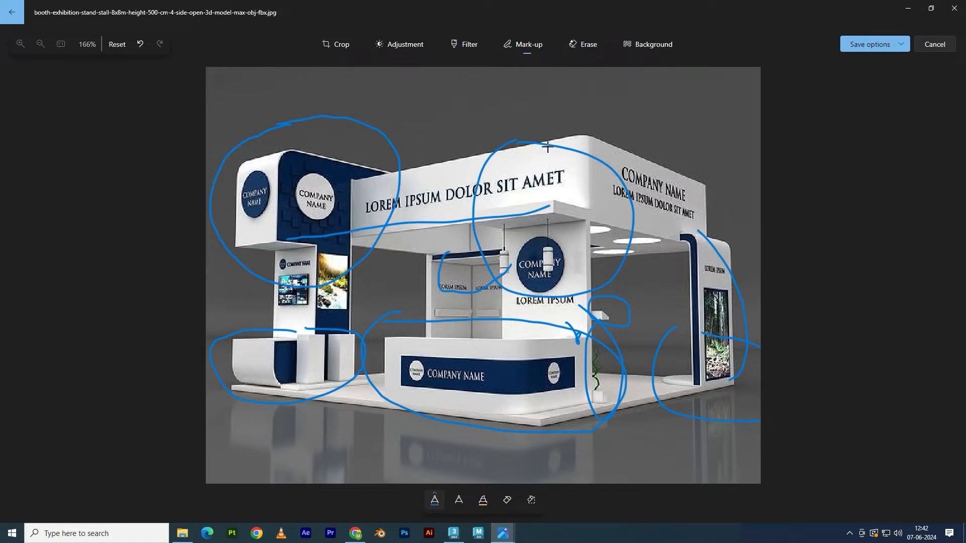
pyautogui.moveTo(404, 179); pyautogui.dragTo(601, 167)
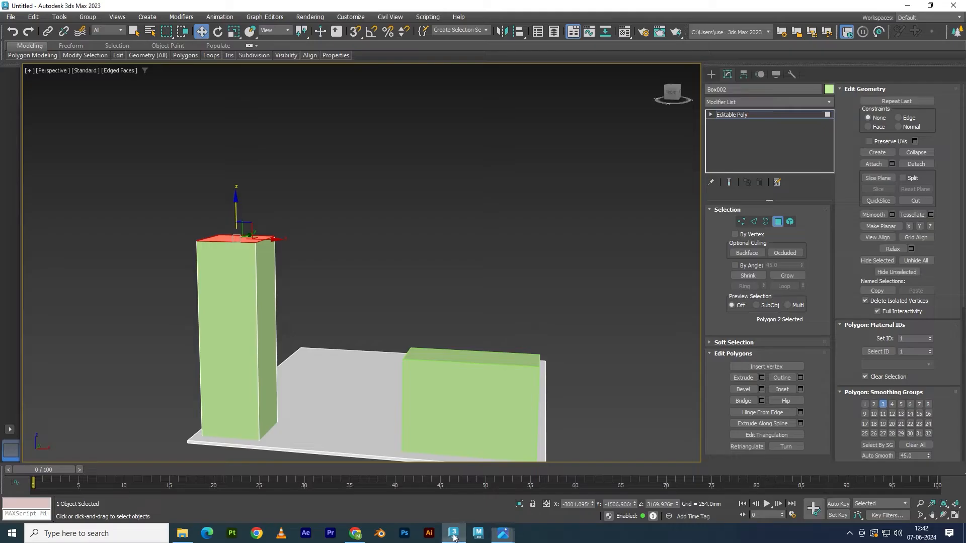
# Step: Check the tower from another angle in 3ds Max and circle the screen panel below the logo box in the Photos reference image
pyautogui.click(454, 533)
pyautogui.keyDown('alt'); pyautogui.moveTo(452, 395); pyautogui.dragTo(349, 444, button='middle'); pyautogui.keyUp('alt')
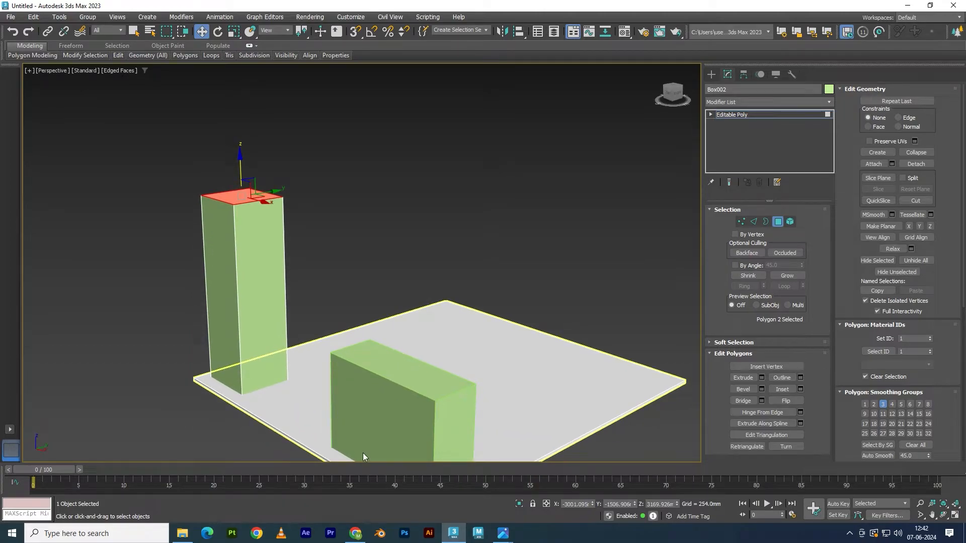
pyautogui.moveTo(495, 537)
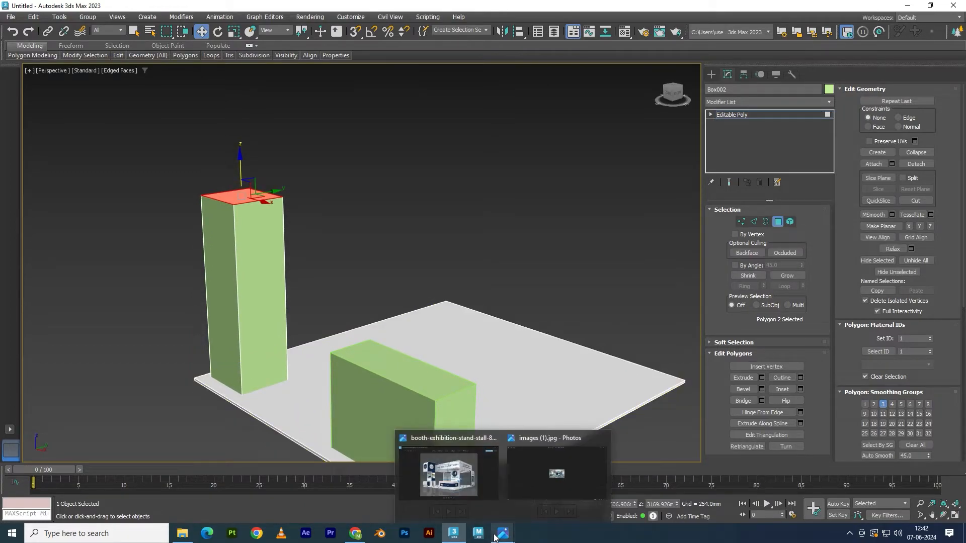
pyautogui.click(461, 496)
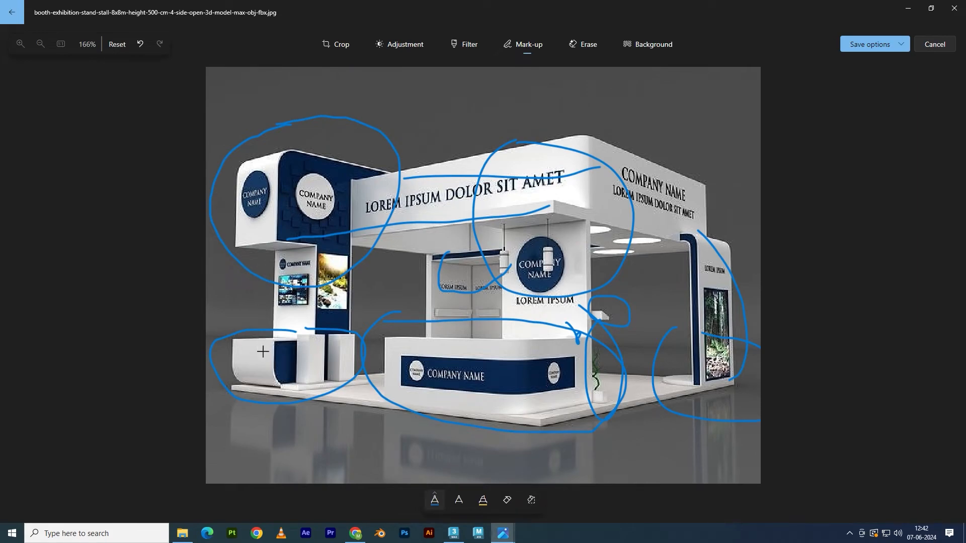
pyautogui.moveTo(247, 241)
pyautogui.mouseDown()
pyautogui.moveTo(234, 285)
pyautogui.moveTo(338, 274)
pyautogui.moveTo(294, 237)
pyautogui.mouseUp()
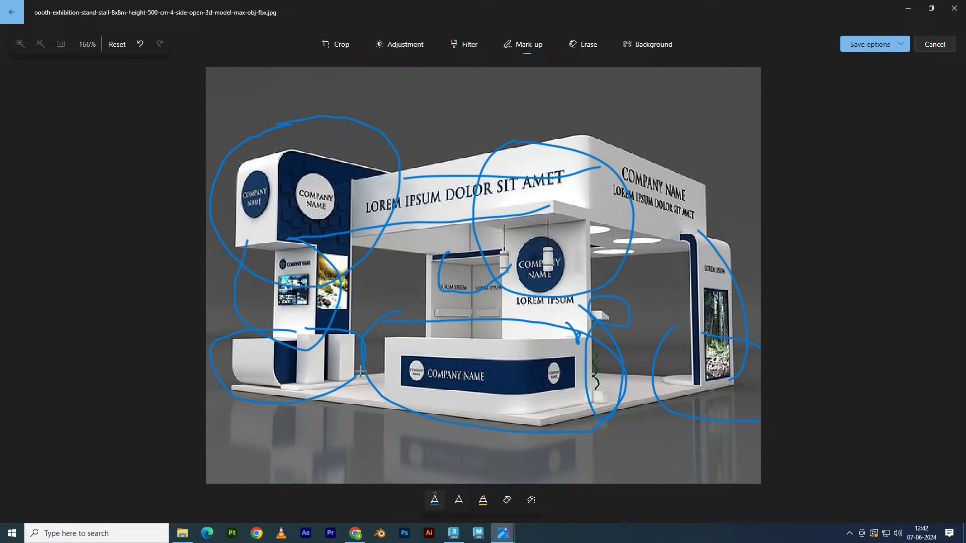
# Step: Return to 3ds Max, scale the whole tower element deeper along Y, and shift it inward over the slab
pyautogui.click(454, 533)
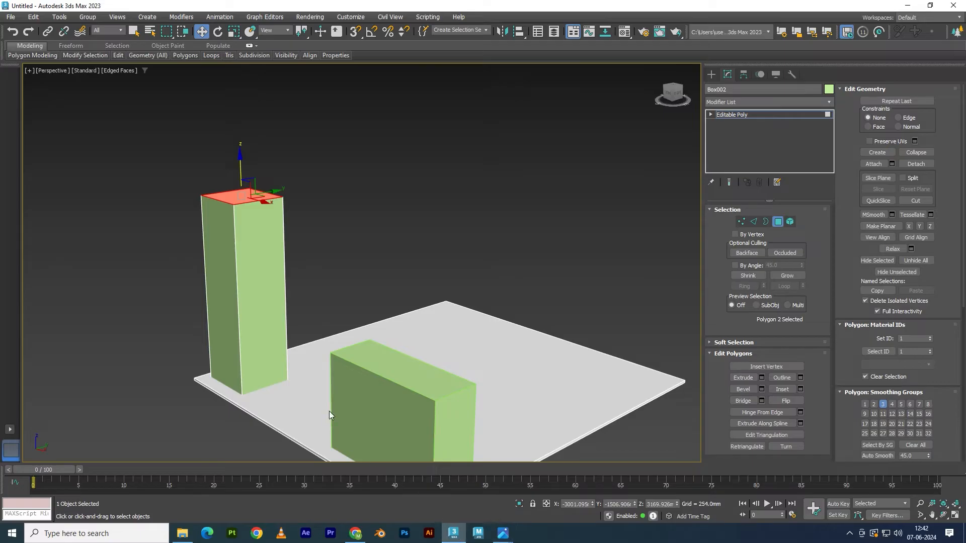
pyautogui.keyDown('alt'); pyautogui.moveTo(328, 412); pyautogui.dragTo(301, 387, button='middle'); pyautogui.keyUp('alt')
pyautogui.press('5')
pyautogui.click(259, 266)
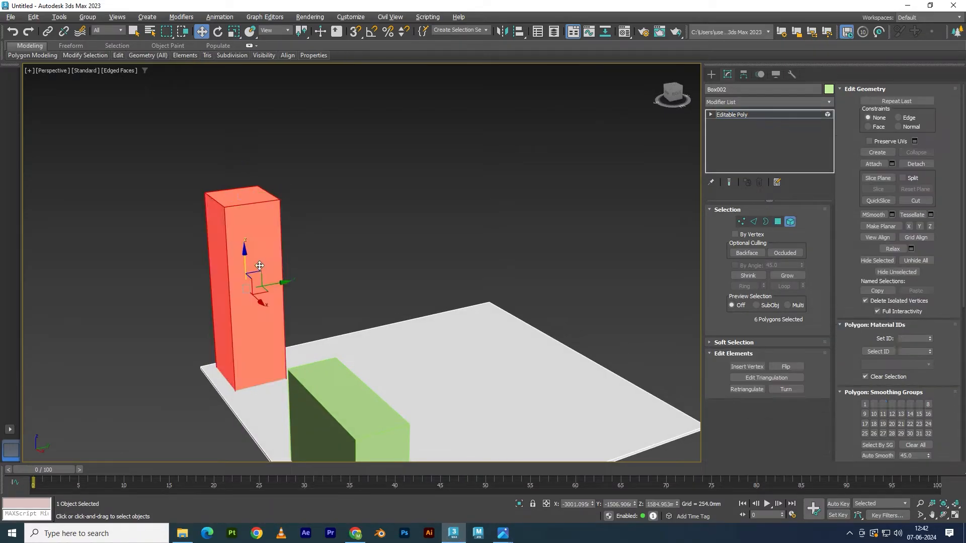
pyautogui.press('r')
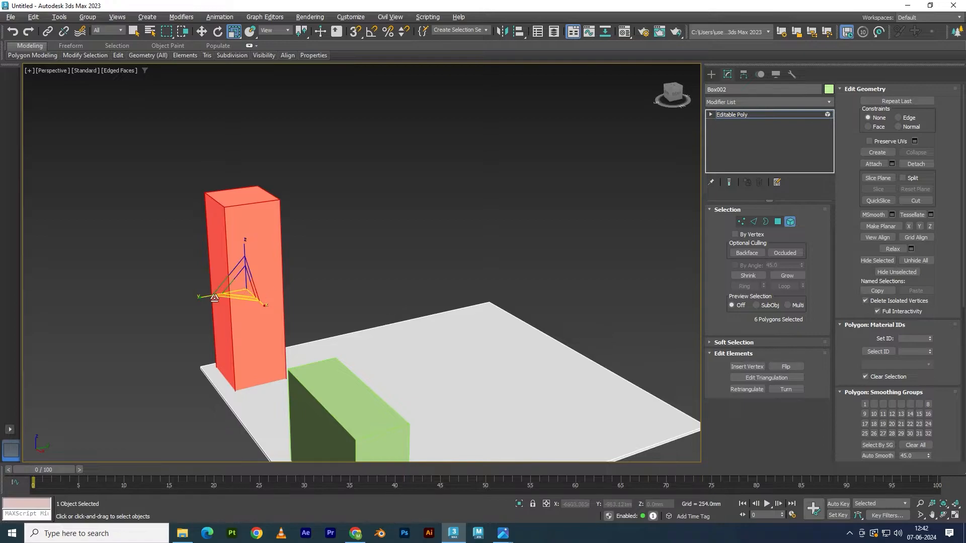
pyautogui.moveTo(213, 297); pyautogui.dragTo(290, 349)
pyautogui.press('w')
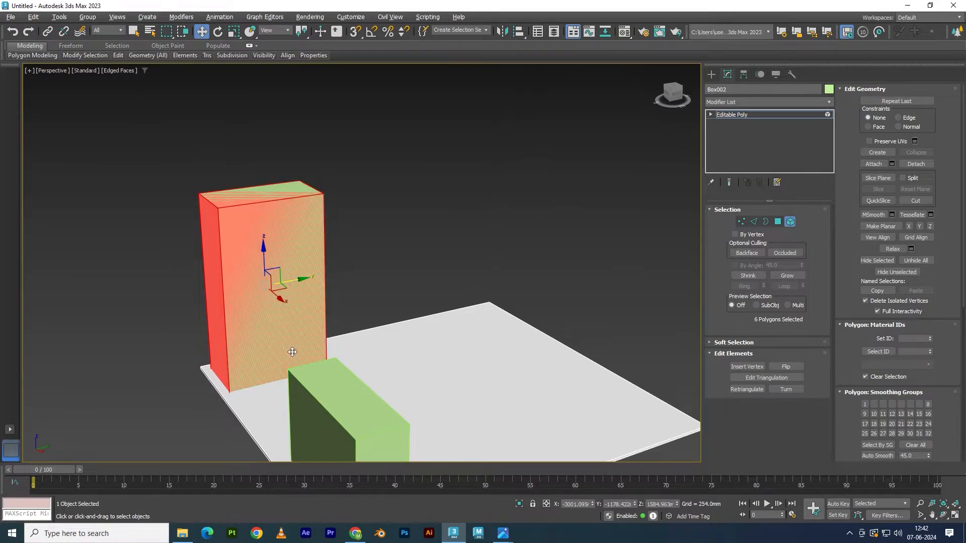
pyautogui.keyDown('alt'); pyautogui.moveTo(296, 353); pyautogui.dragTo(332, 345, button='middle'); pyautogui.keyUp('alt')
pyautogui.click(366, 268)
pyautogui.click(303, 244)
pyautogui.moveTo(305, 279); pyautogui.dragTo(379, 255)
pyautogui.hotkey('ctrl', 'z')
pyautogui.moveTo(301, 253); pyautogui.dragTo(338, 318, button='middle')
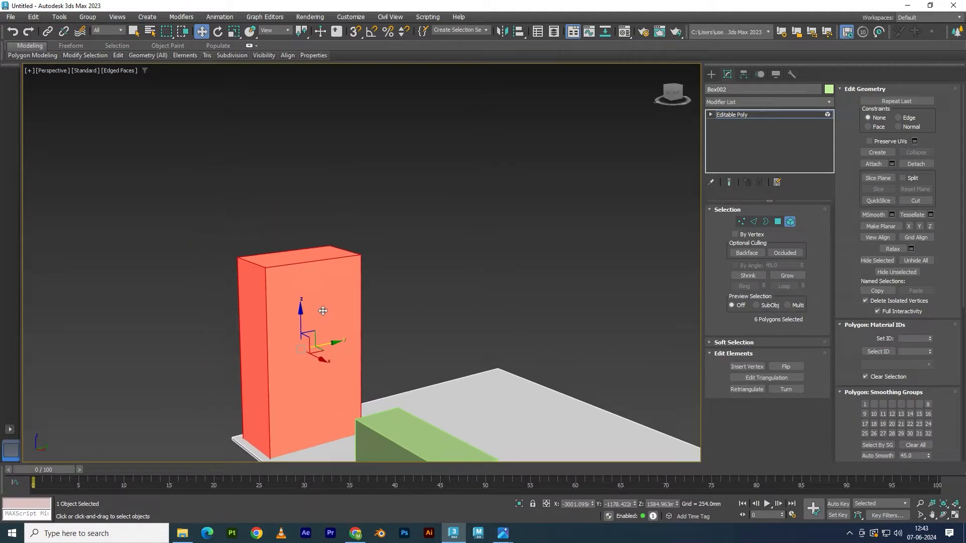
# Step: Switch the tower to edge editing and select one vertical edge together with its ring of vertical edges
pyautogui.press('2')
pyautogui.click(275, 265)
pyautogui.moveTo(311, 364); pyautogui.dragTo(336, 302, button='middle')
pyautogui.click(285, 271)
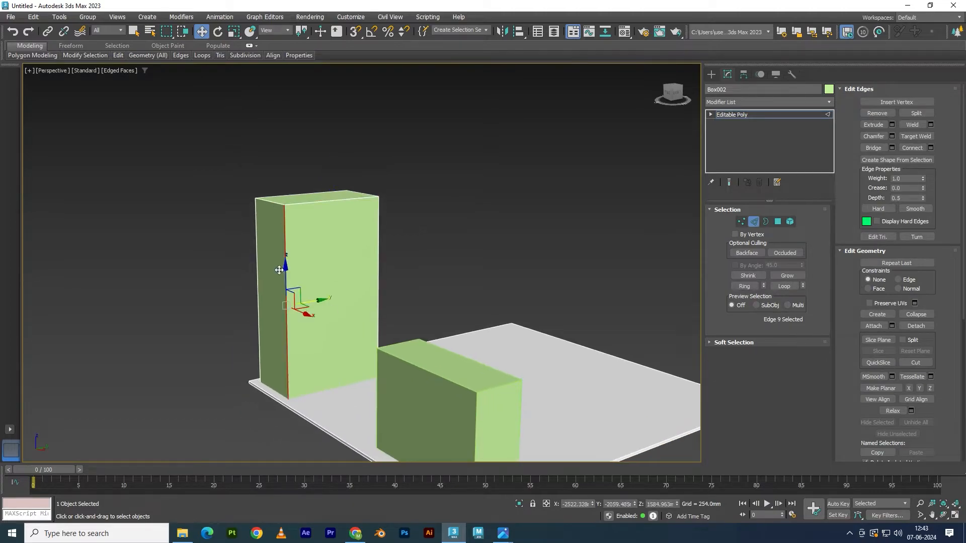
pyautogui.hotkey('alt', 'r')
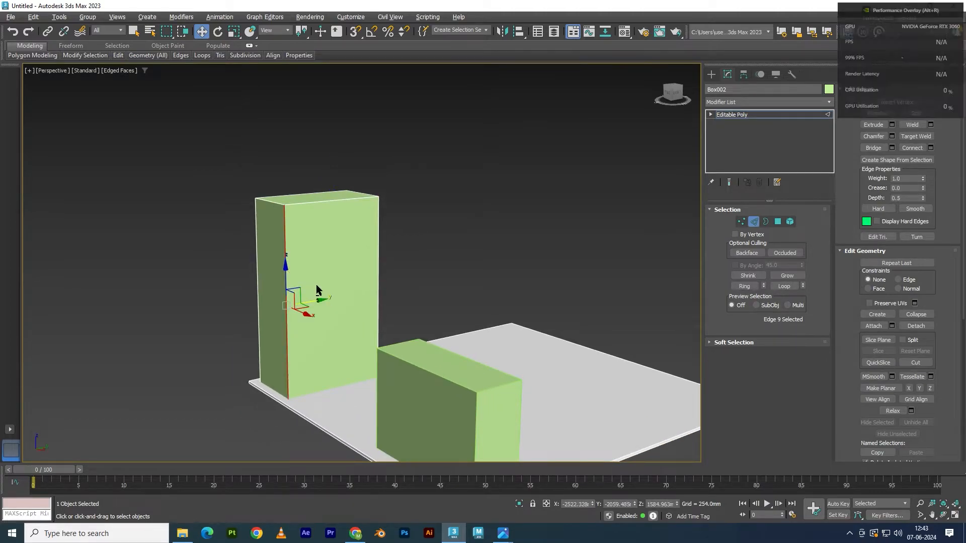
pyautogui.hotkey('alt', 'r')
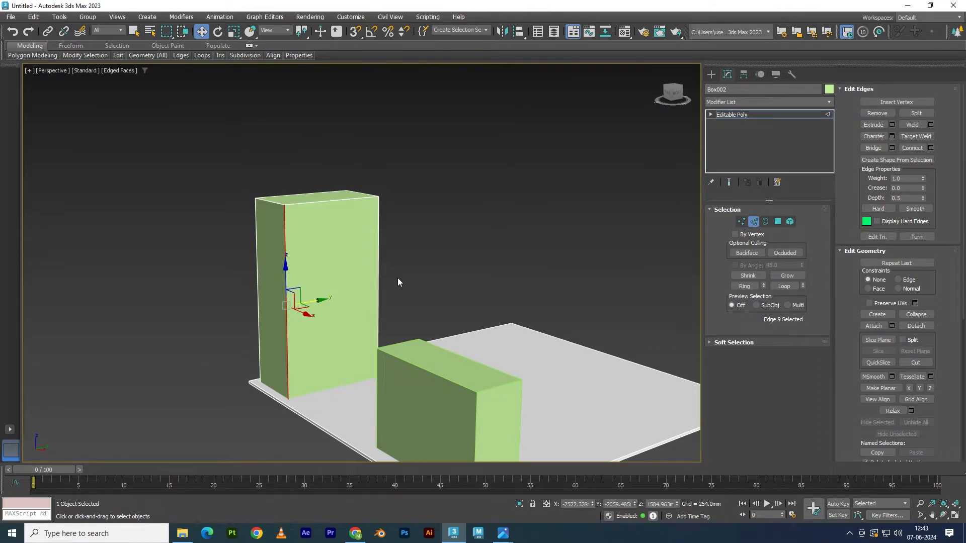
pyautogui.click(744, 286)
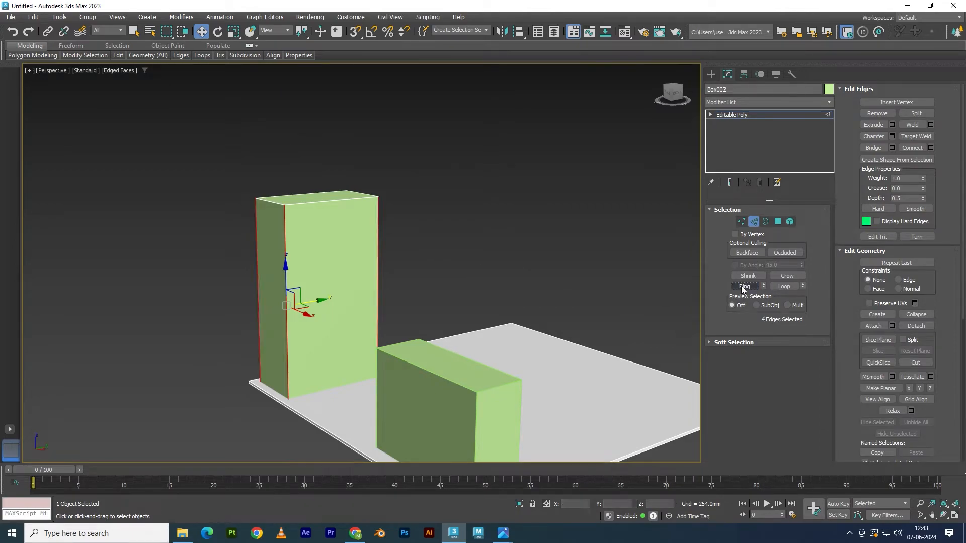
pyautogui.click(257, 277)
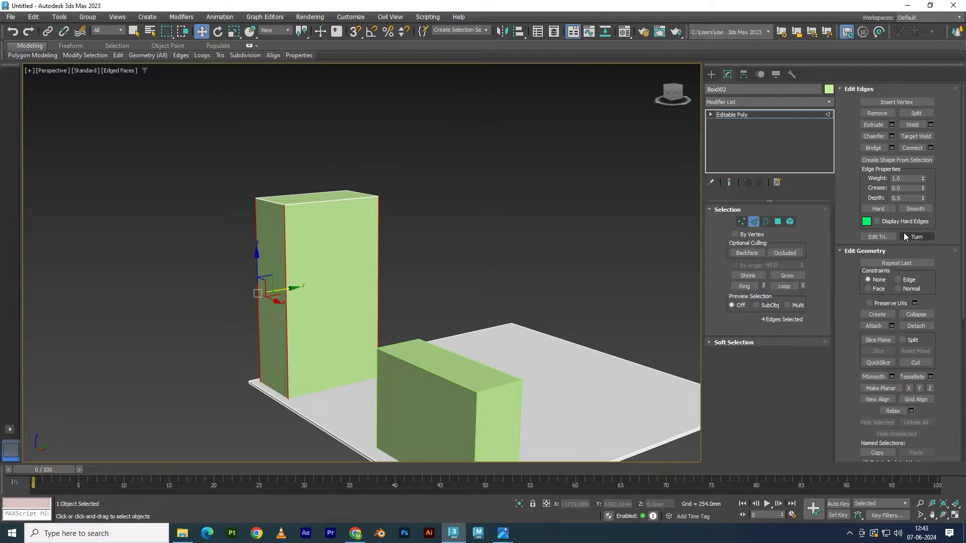
# Step: Try connecting the tower's vertical edges with 3 segments
pyautogui.click(931, 148)
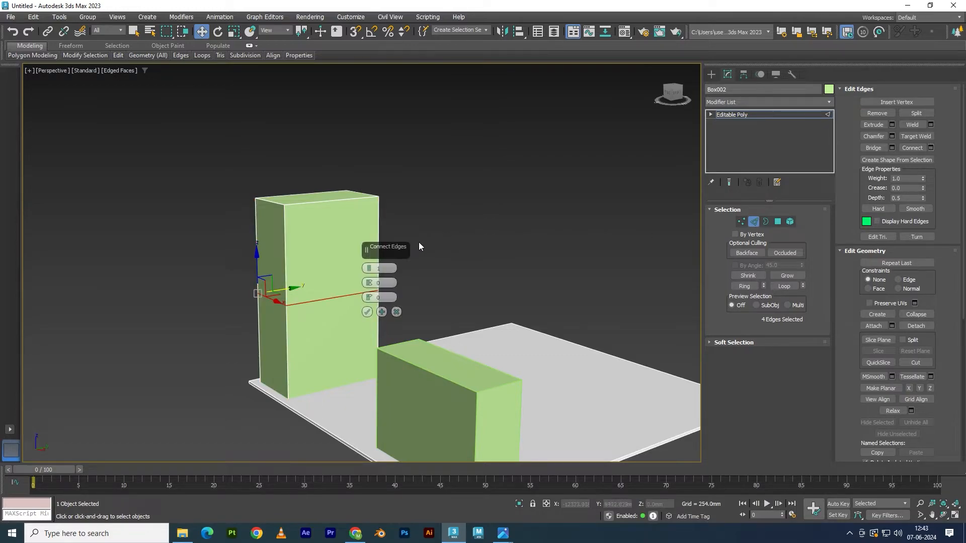
pyautogui.moveTo(387, 247); pyautogui.dragTo(478, 221)
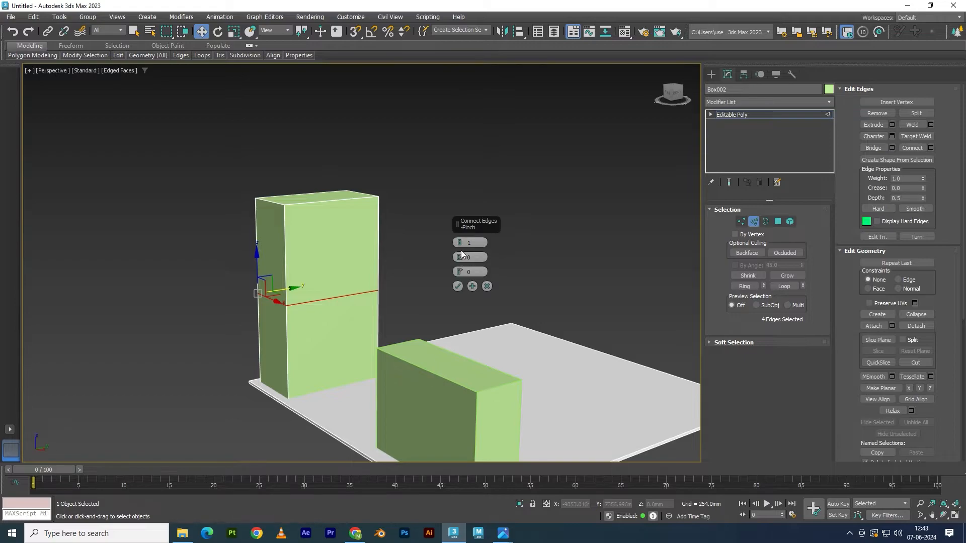
pyautogui.doubleClick(460, 241)
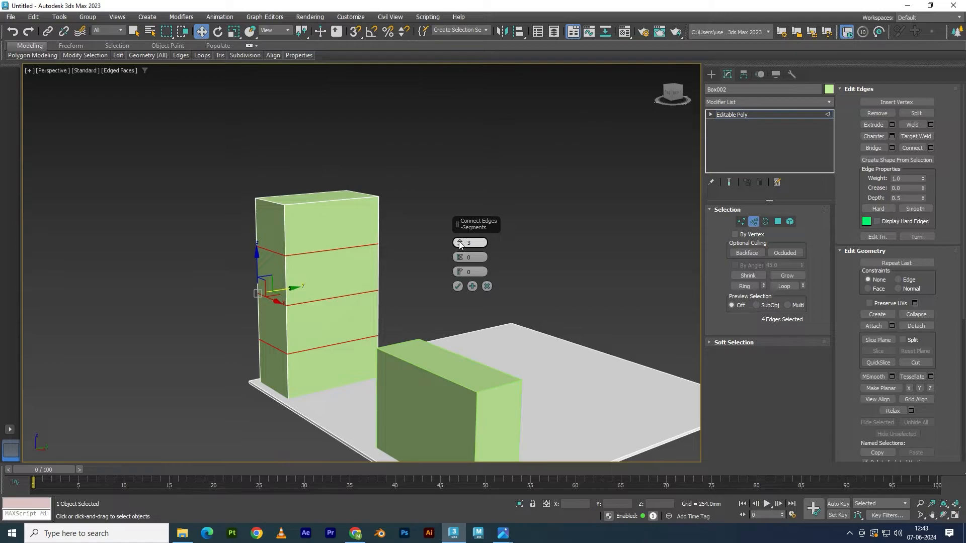
pyautogui.click(487, 287)
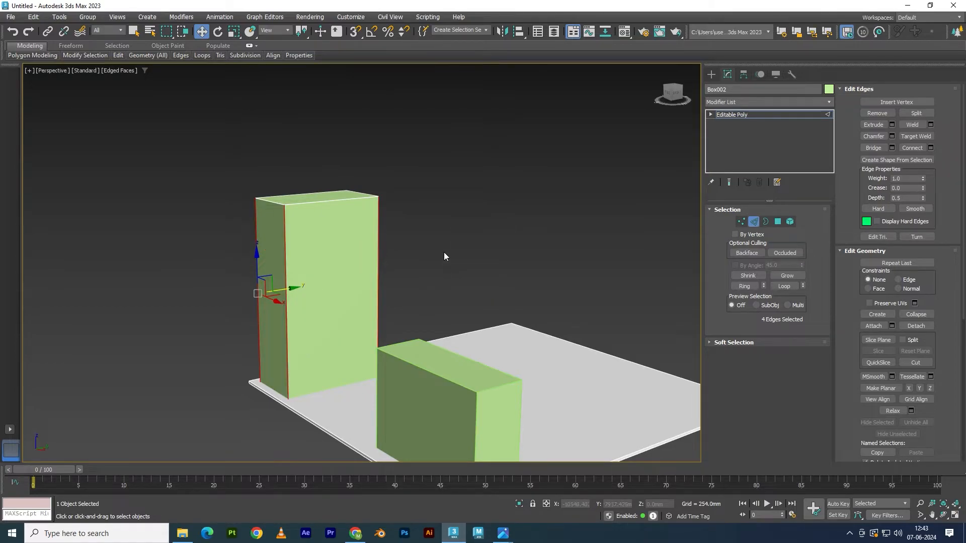
# Step: Try inserting two horizontal edge loops around the tower with SwiftLoop, and undo them
pyautogui.keyDown('alt'); pyautogui.moveTo(444, 252); pyautogui.dragTo(465, 261, button='middle'); pyautogui.keyUp('alt')
pyautogui.click(380, 290)
pyautogui.hotkey('alt', '1')
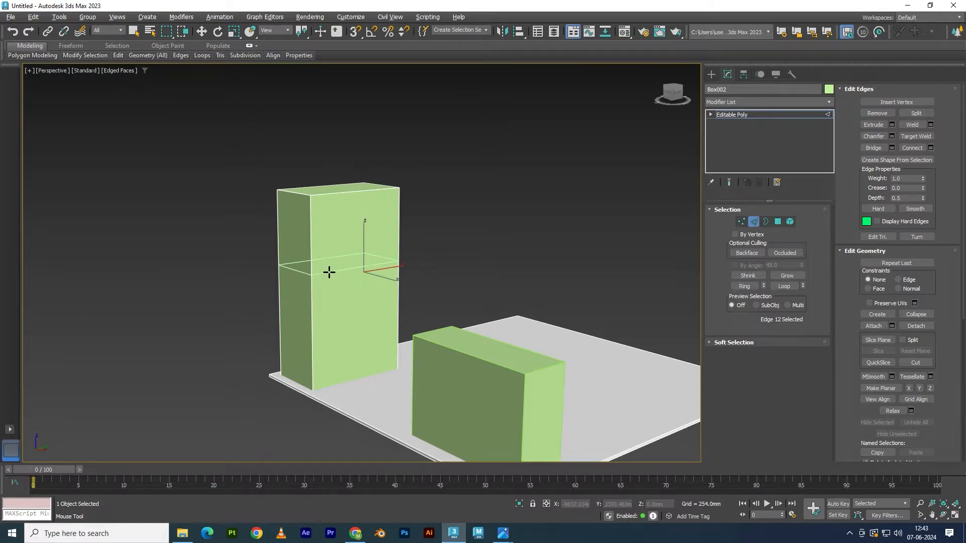
pyautogui.click(321, 253)
pyautogui.click(301, 321)
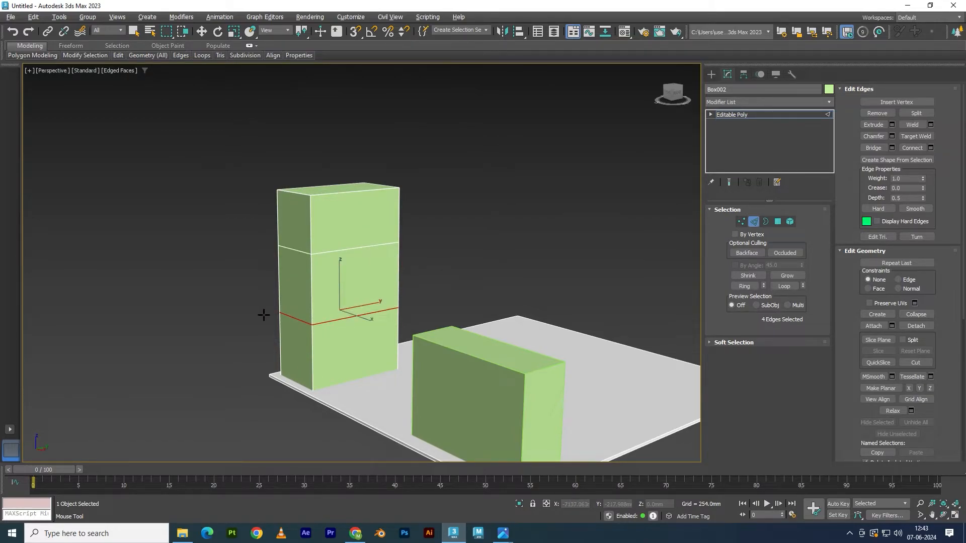
pyautogui.press('w')
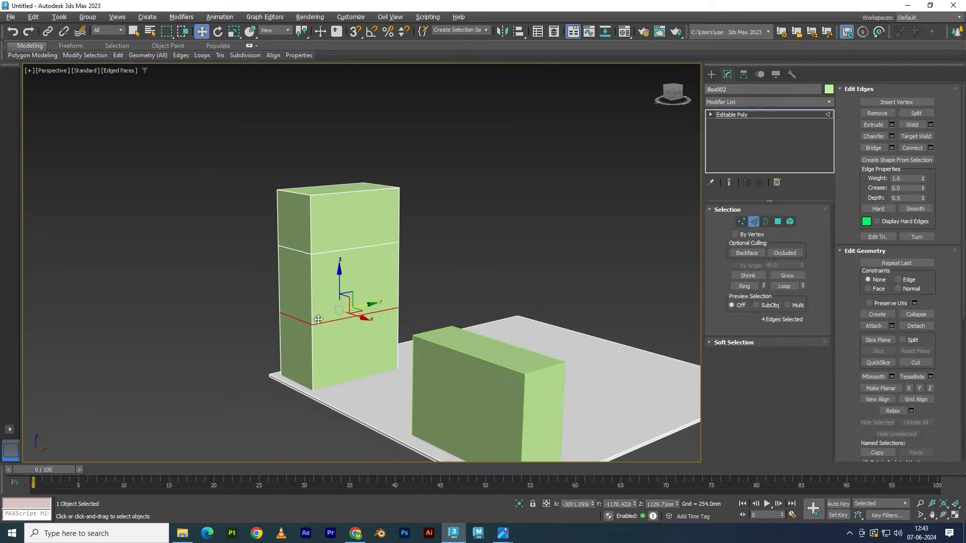
pyautogui.hotkey('ctrl', 'z')
pyautogui.hotkey('ctrl', 'z')
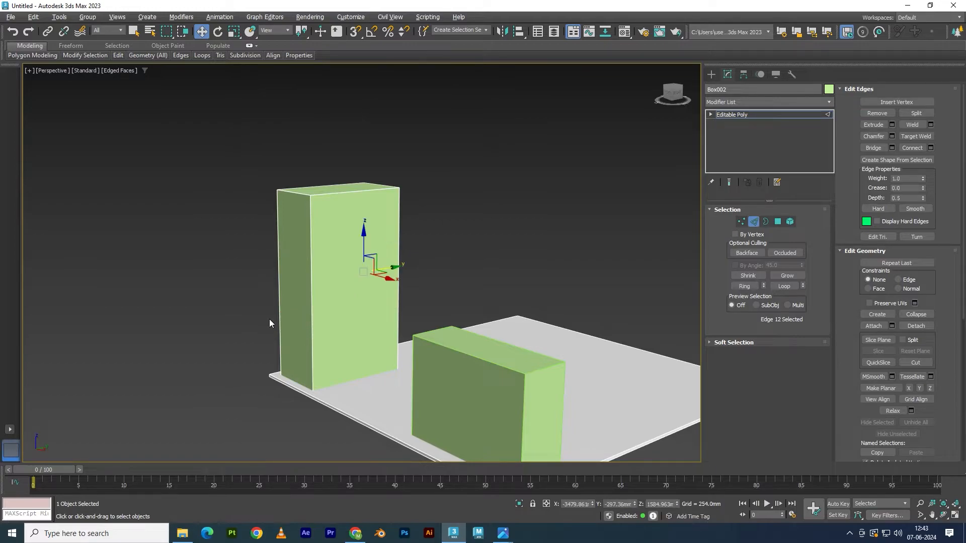
# Step: Select the ring of vertical edges on the tower and connect them with 2 segments, checking the division against the reference image
pyautogui.moveTo(388, 316); pyautogui.dragTo(398, 320, button='middle')
pyautogui.press('alt')
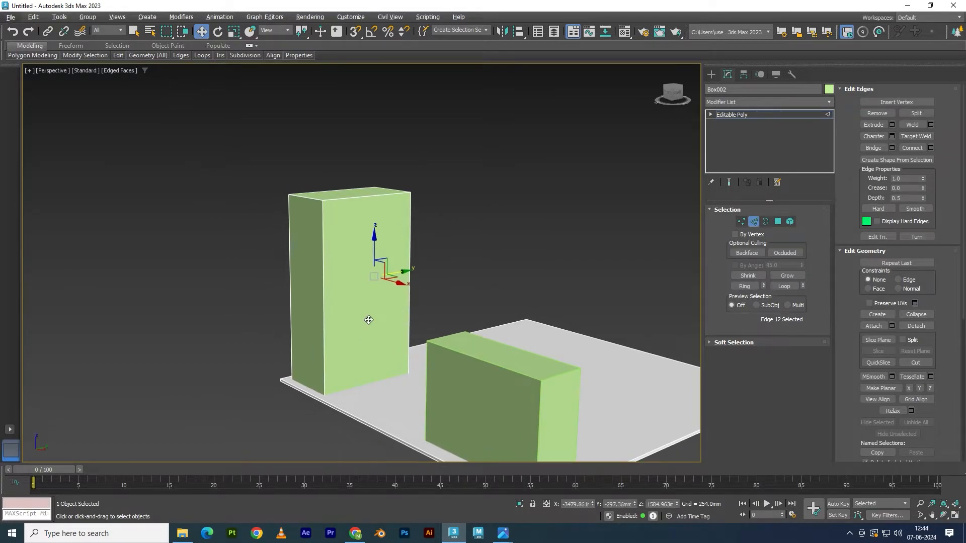
pyautogui.click(325, 280)
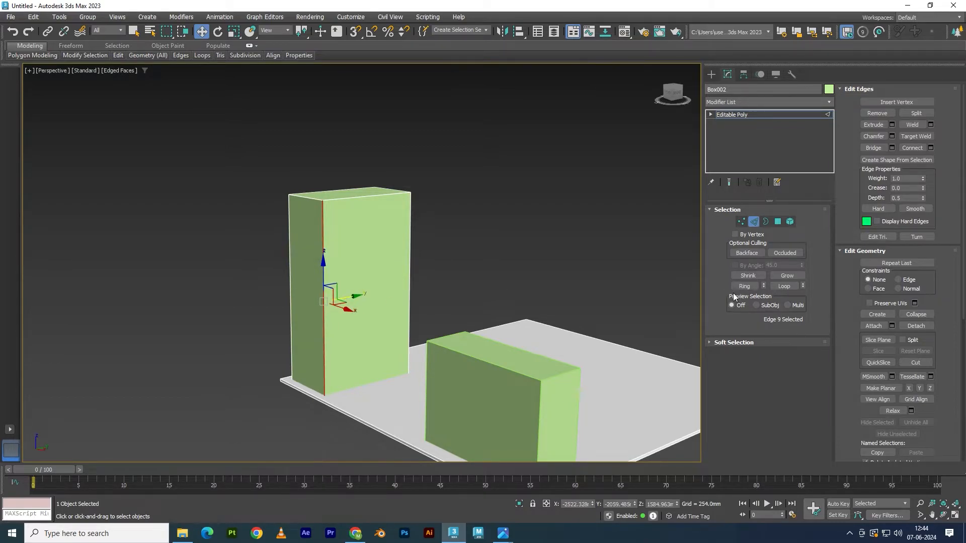
pyautogui.click(745, 286)
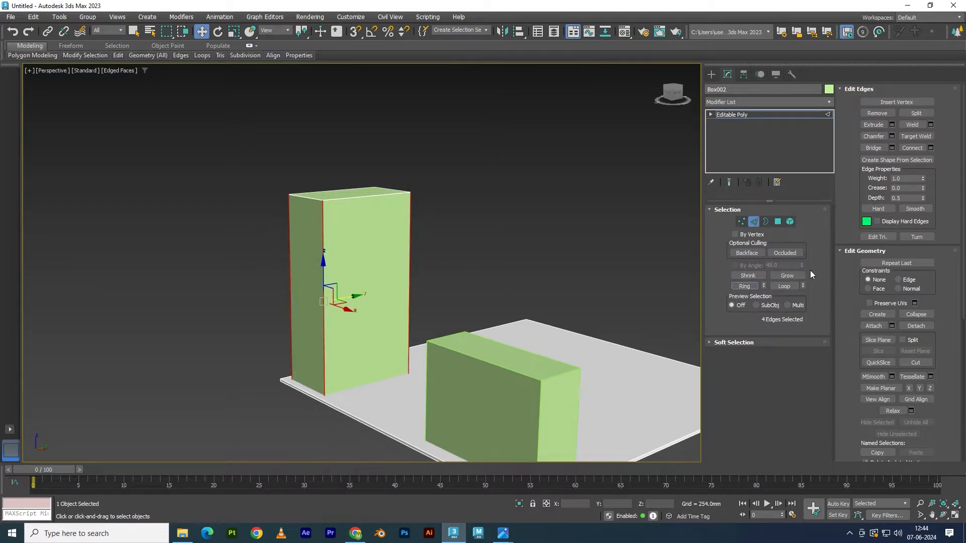
pyautogui.click(930, 148)
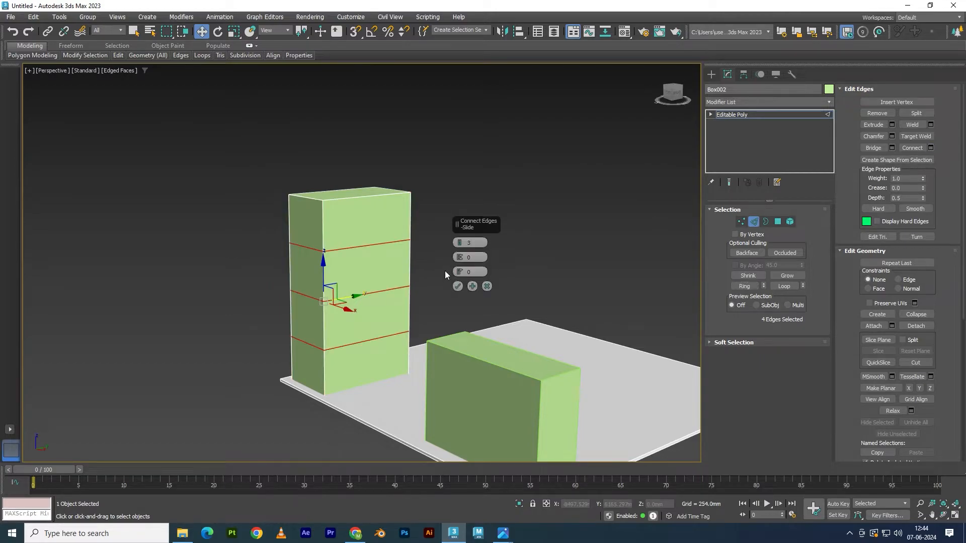
pyautogui.click(461, 245)
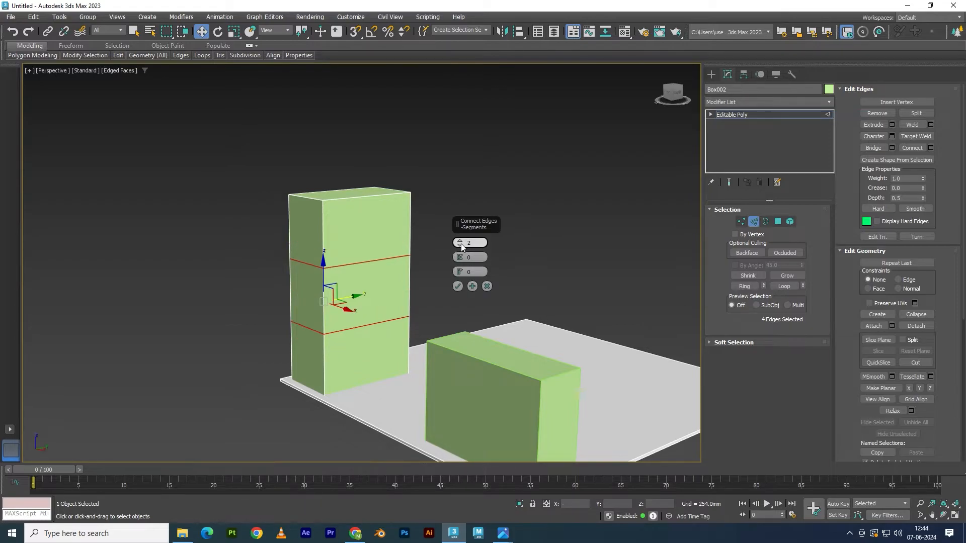
pyautogui.moveTo(504, 532)
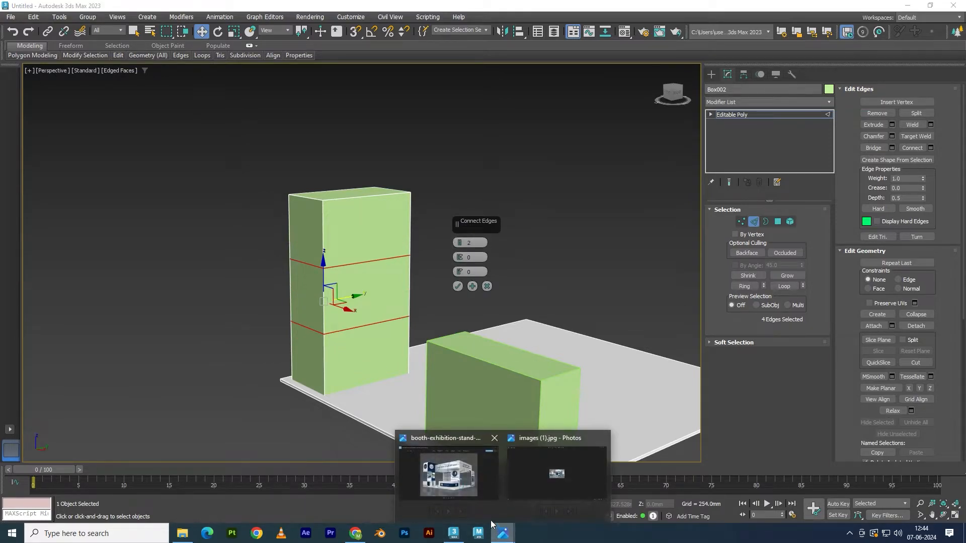
pyautogui.click(477, 508)
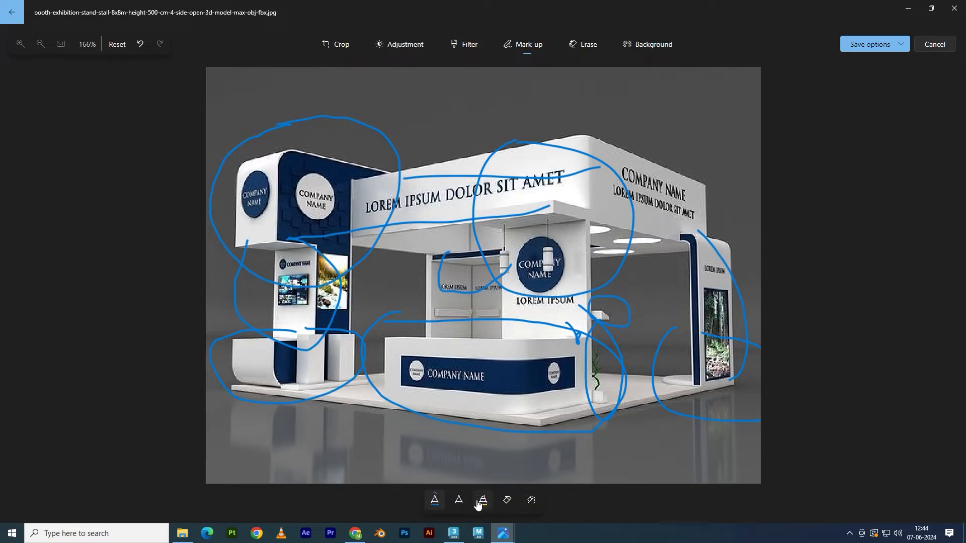
pyautogui.click(454, 533)
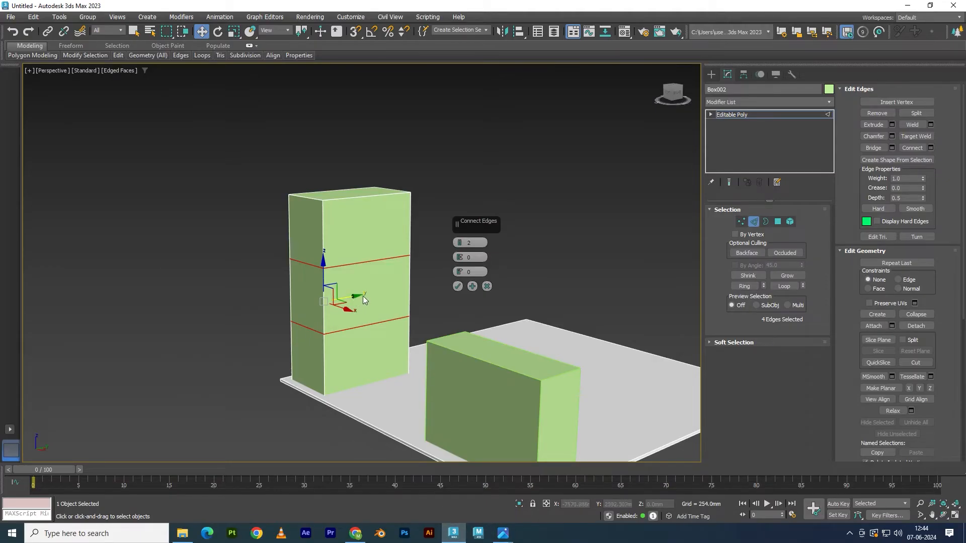
pyautogui.click(458, 287)
# Step: Select the tower's lower horizontal edge loop and move it down closer to the base
pyautogui.click(362, 328)
pyautogui.moveTo(353, 294); pyautogui.dragTo(348, 296)
pyautogui.keyDown('alt'); pyautogui.moveTo(390, 355); pyautogui.dragTo(420, 350, button='middle'); pyautogui.keyUp('alt')
# Step: Select the tower's upper horizontal edge loop and raise it to a height of about 2252 mm
pyautogui.click(367, 265)
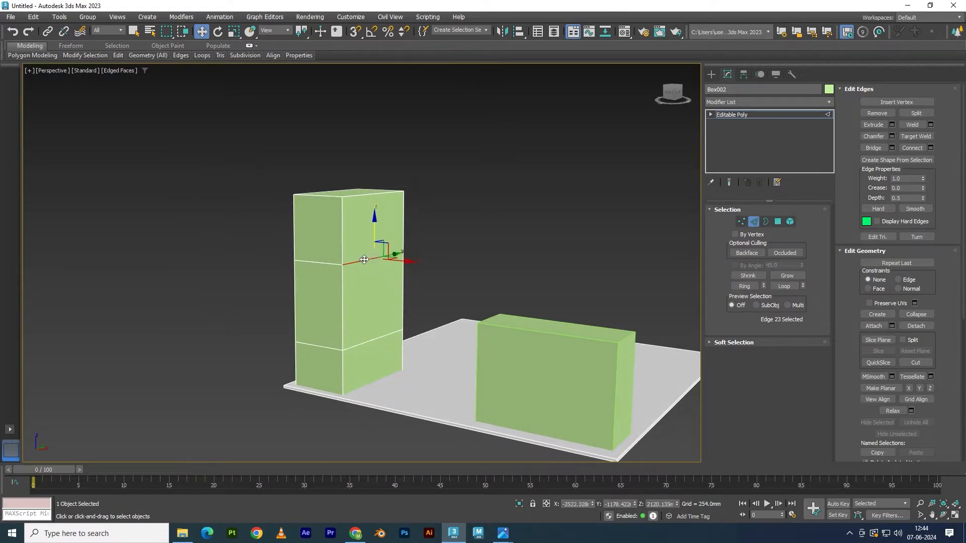
pyautogui.doubleClick(324, 263)
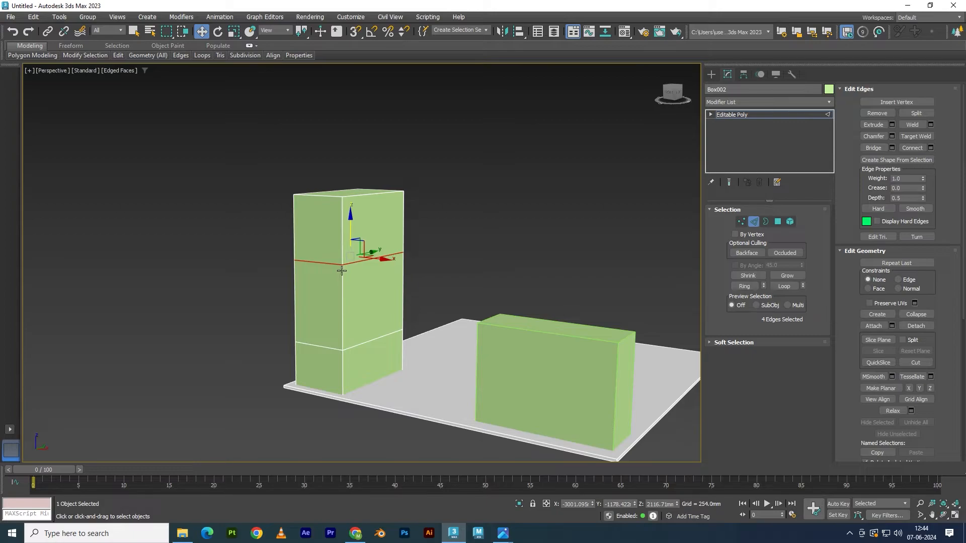
pyautogui.keyDown('alt'); pyautogui.moveTo(359, 289); pyautogui.dragTo(344, 295, button='middle'); pyautogui.keyUp('alt')
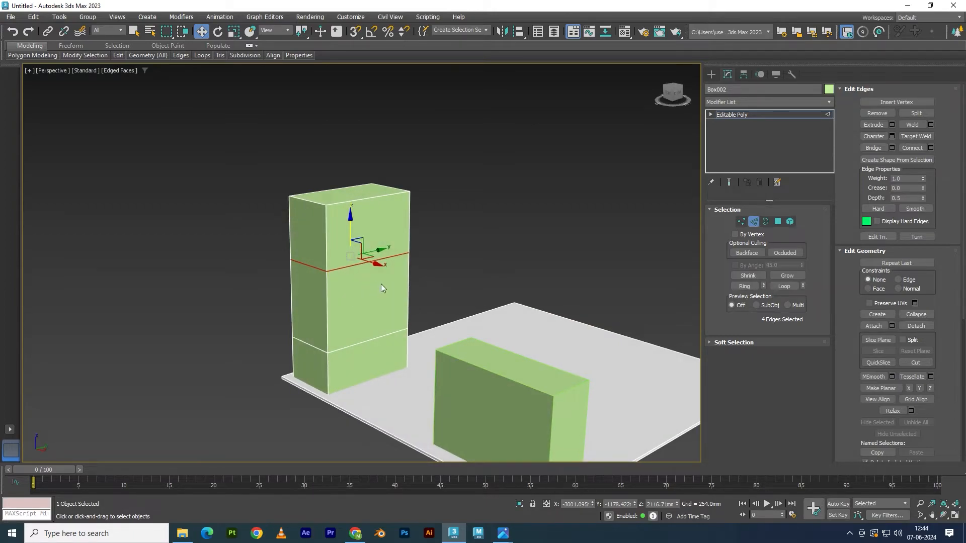
pyautogui.moveTo(385, 285)
pyautogui.keyDown('alt'); pyautogui.mouseDown(button='middle')
pyautogui.moveTo(406, 285)
pyautogui.moveTo(390, 288)
pyautogui.mouseUp(button='middle'); pyautogui.keyUp('alt')
pyautogui.moveTo(359, 236); pyautogui.dragTo(359, 239)
pyautogui.keyDown('alt'); pyautogui.moveTo(408, 295); pyautogui.dragTo(418, 288, button='middle'); pyautogui.keyUp('alt')
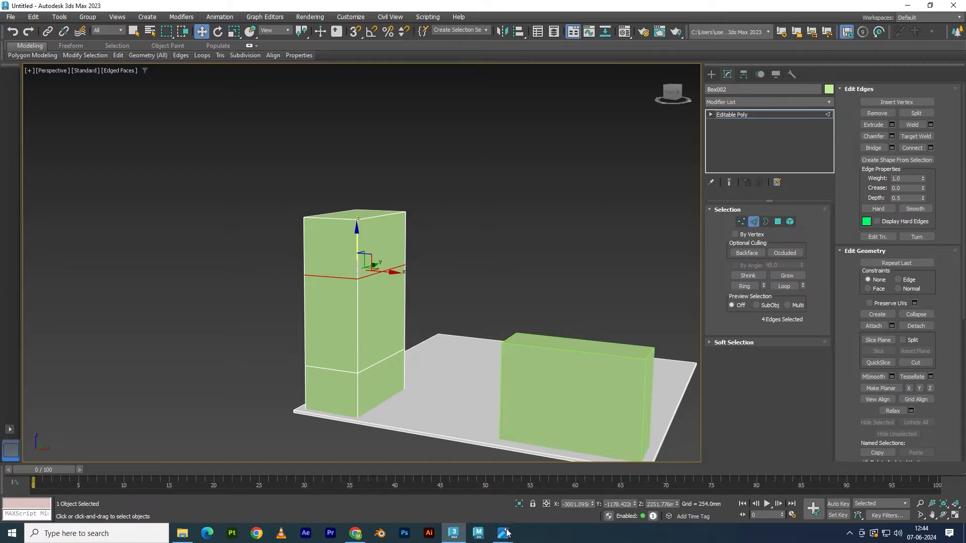
# Step: Compare the tower with the reference image, then raise its lower edge loop slightly and the upper one to about 2353 mm
pyautogui.moveTo(503, 533)
pyautogui.click(443, 455)
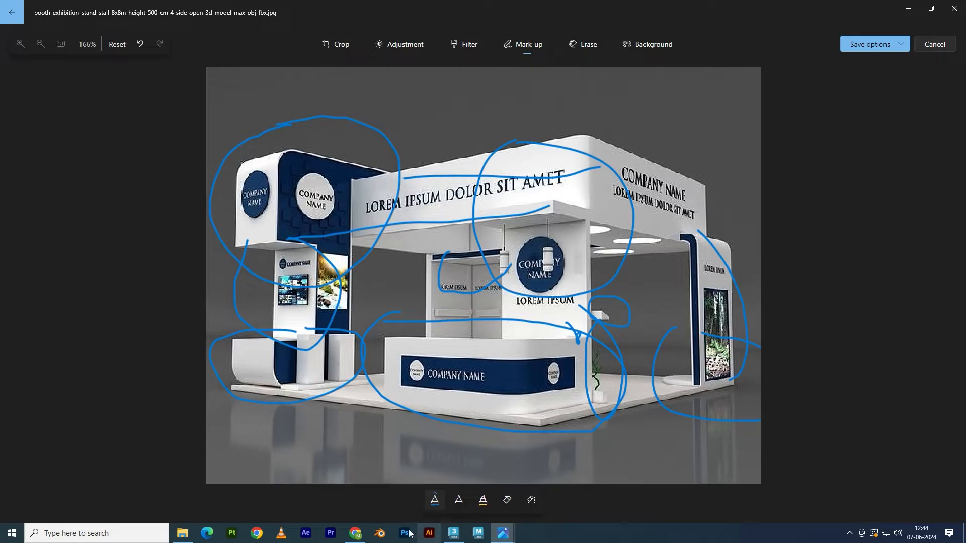
pyautogui.click(454, 534)
pyautogui.keyDown('alt'); pyautogui.moveTo(427, 365); pyautogui.dragTo(433, 364, button='middle'); pyautogui.keyUp('alt')
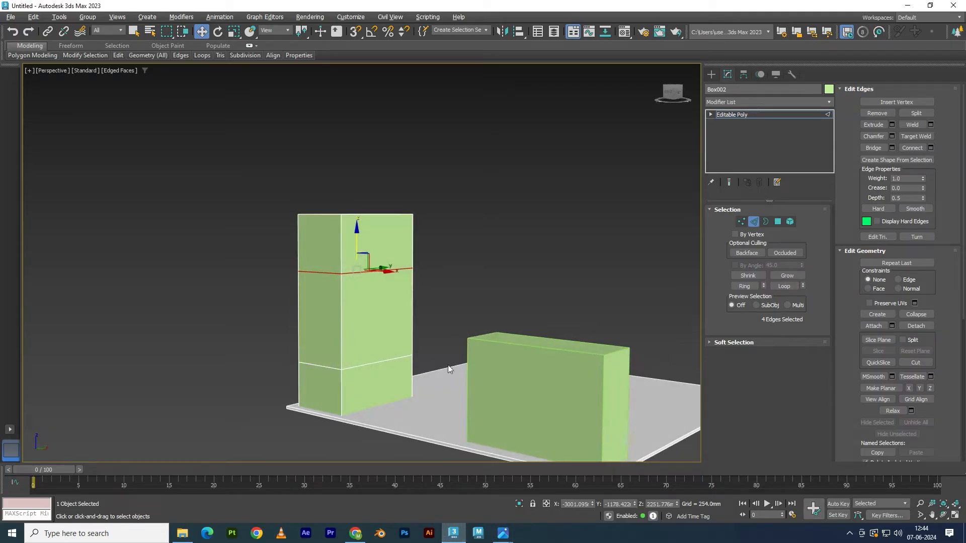
pyautogui.moveTo(525, 381); pyautogui.dragTo(503, 357, button='middle')
pyautogui.doubleClick(369, 341)
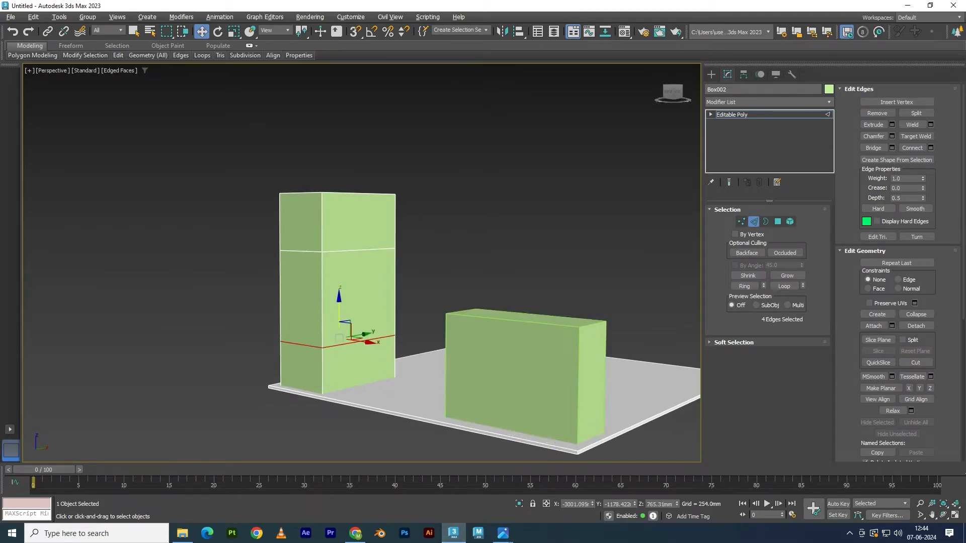
pyautogui.click(475, 492)
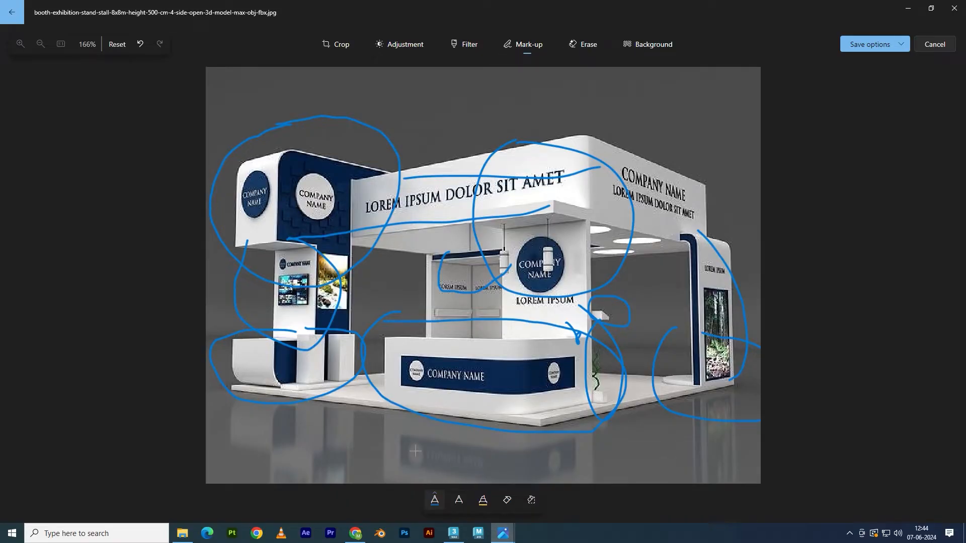
pyautogui.click(454, 533)
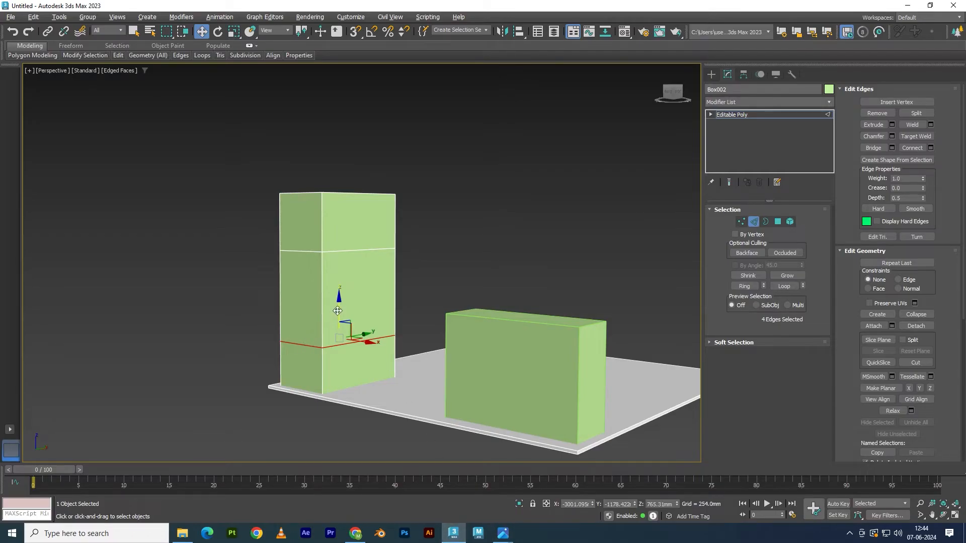
pyautogui.moveTo(340, 302); pyautogui.dragTo(339, 215)
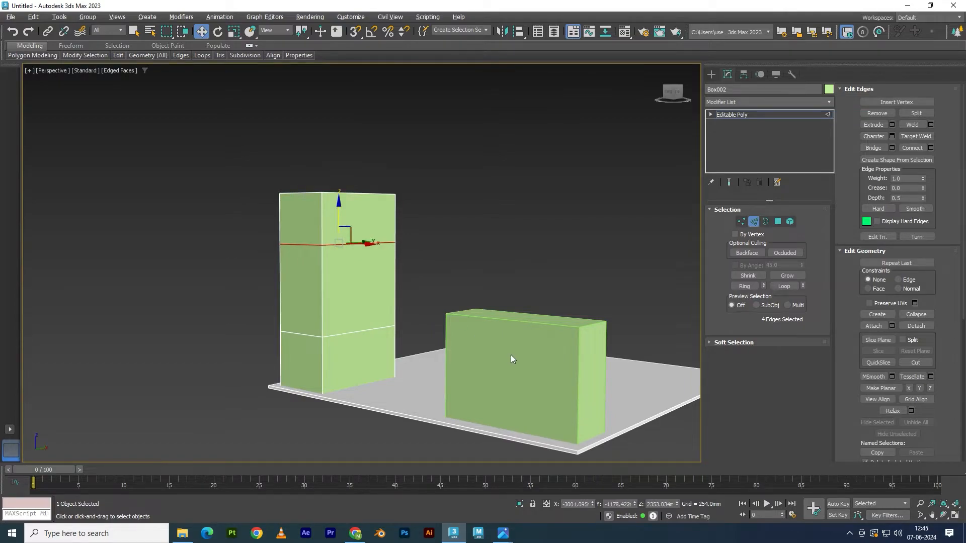
# Step: Leave the tower's edge editing, switch the low front block to vertex editing, and select its four top vertices
pyautogui.press('5')
pyautogui.press('5')
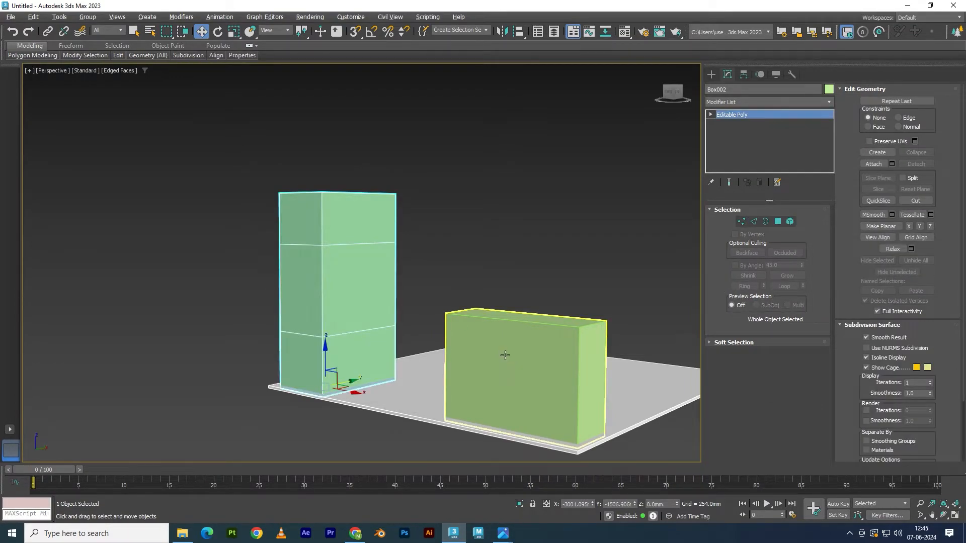
pyautogui.click(505, 355)
pyautogui.press('1')
pyautogui.moveTo(420, 275); pyautogui.dragTo(607, 355)
pyautogui.keyDown('alt'); pyautogui.moveTo(606, 356); pyautogui.dragTo(535, 384, button='middle'); pyautogui.keyUp('alt')
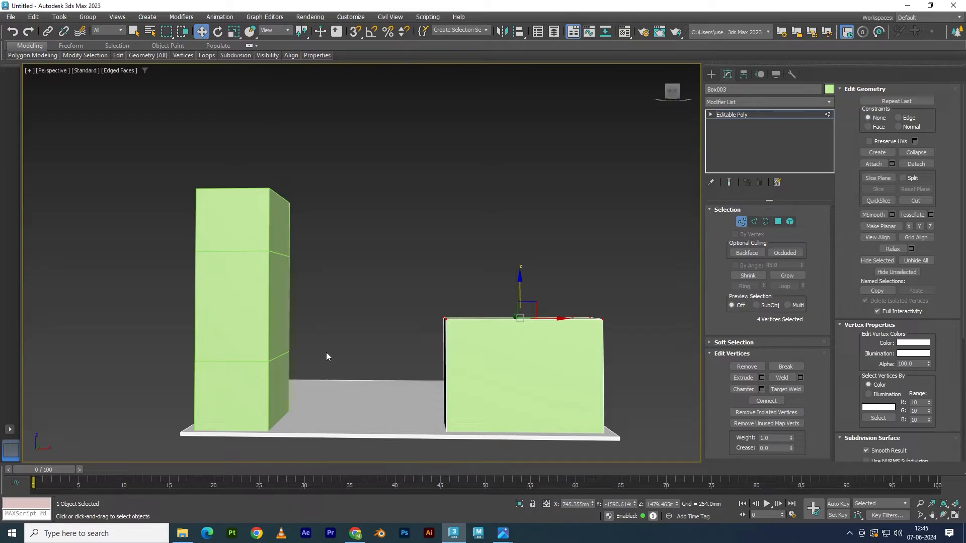
pyautogui.keyDown('alt'); pyautogui.moveTo(366, 333); pyautogui.dragTo(345, 334, button='middle'); pyautogui.keyUp('alt')
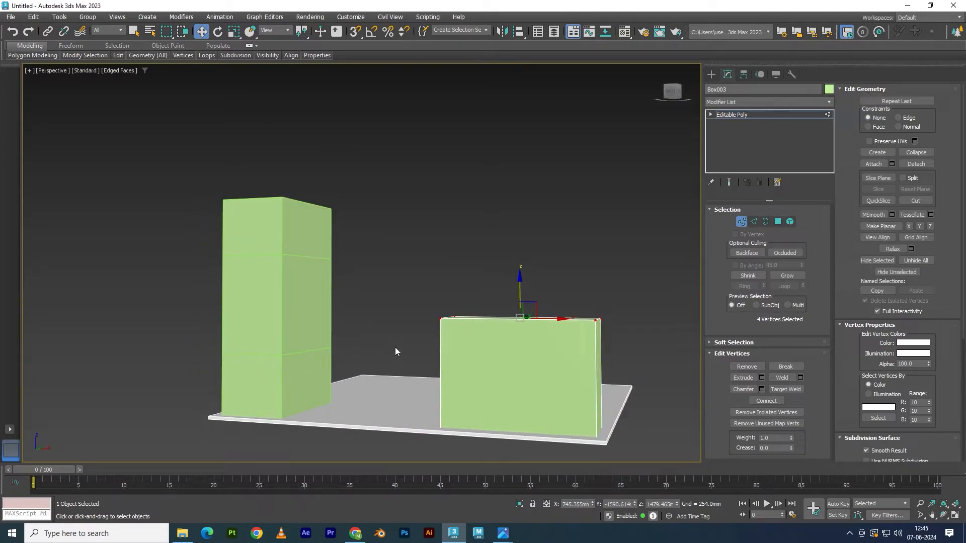
pyautogui.moveTo(391, 348)
pyautogui.keyDown('alt'); pyautogui.mouseDown(button='middle')
pyautogui.moveTo(372, 370)
pyautogui.moveTo(356, 344)
pyautogui.moveTo(402, 345)
pyautogui.mouseUp(button='middle'); pyautogui.keyUp('alt')
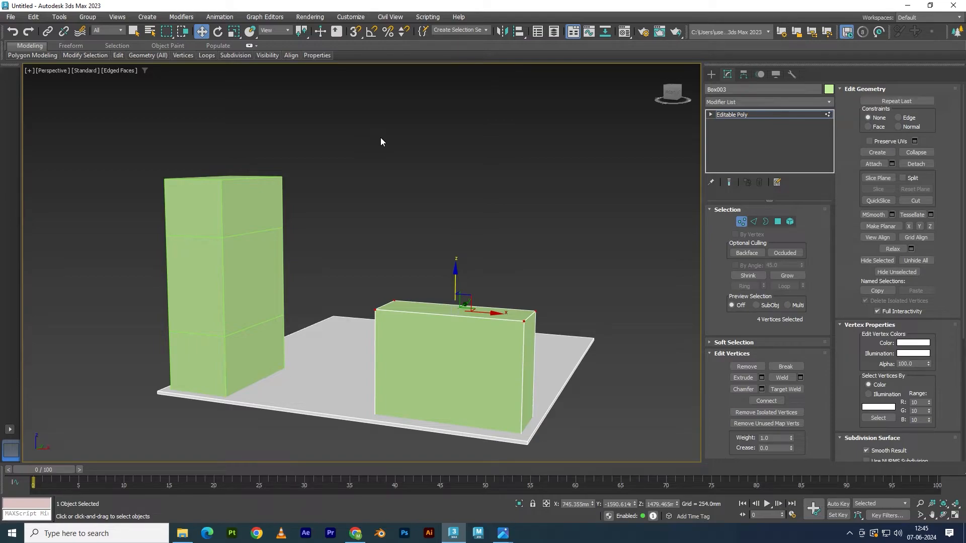
# Step: Enable snapping with axis constraints and snap the block's top vertices down to the height of the tower's lower edge loop
pyautogui.press('s')
pyautogui.rightClick(356, 32)
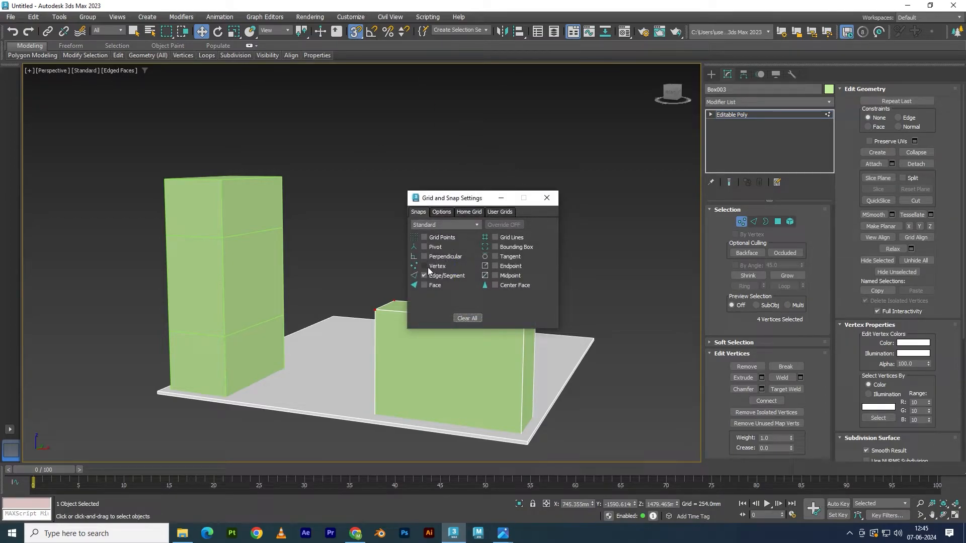
pyautogui.click(441, 212)
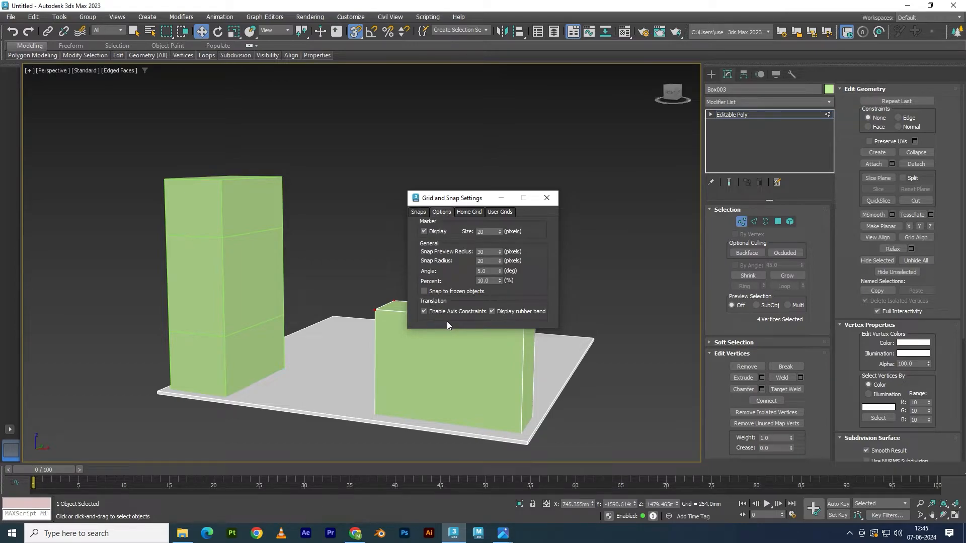
pyautogui.click(547, 199)
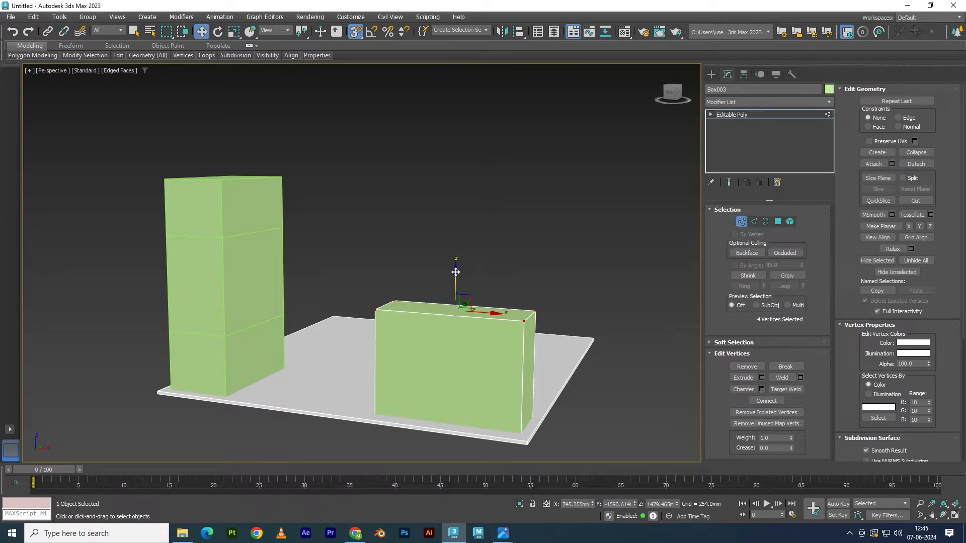
pyautogui.moveTo(456, 272); pyautogui.dragTo(227, 334)
pyautogui.keyDown('alt'); pyautogui.moveTo(435, 361); pyautogui.dragTo(438, 364, button='middle'); pyautogui.keyUp('alt')
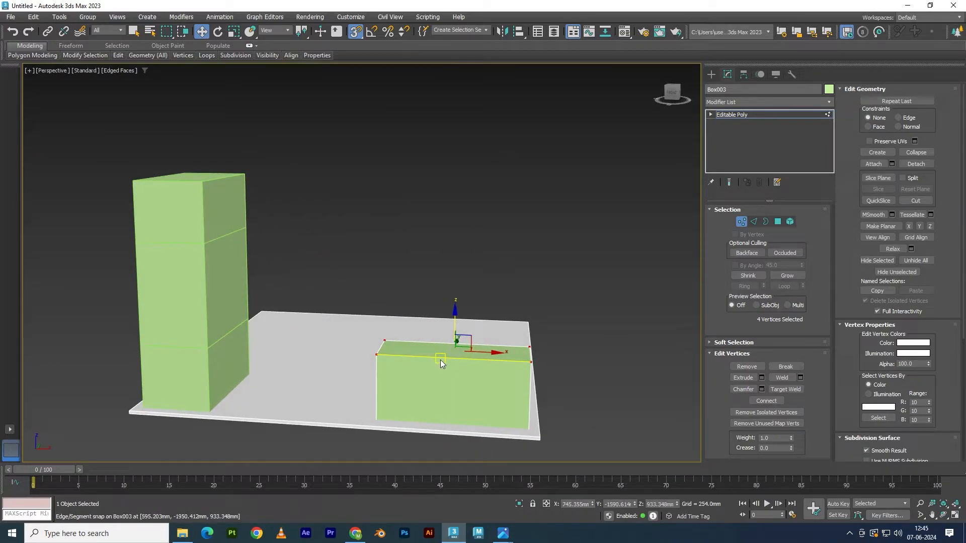
pyautogui.press('s')
pyautogui.press('5')
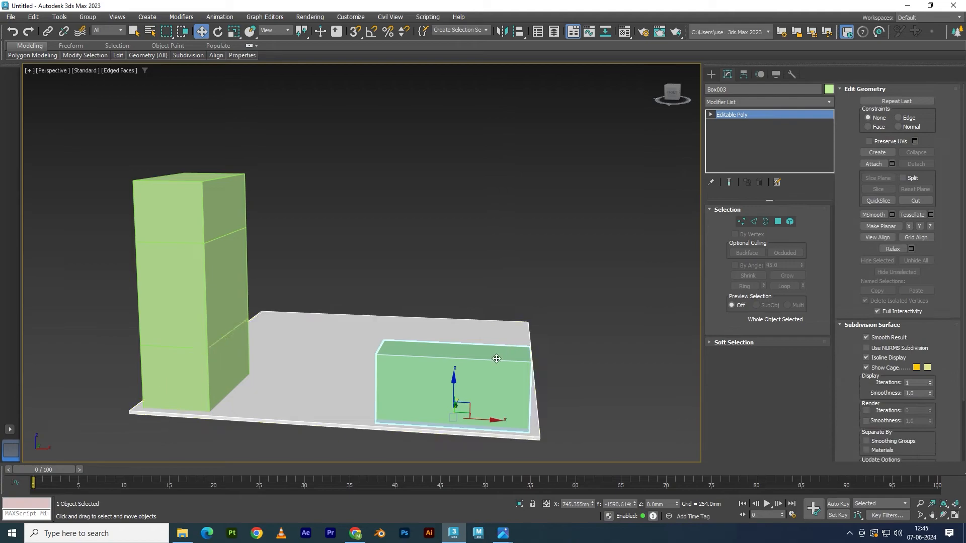
pyautogui.keyDown('alt'); pyautogui.moveTo(569, 327); pyautogui.dragTo(542, 275, button='middle'); pyautogui.keyUp('alt')
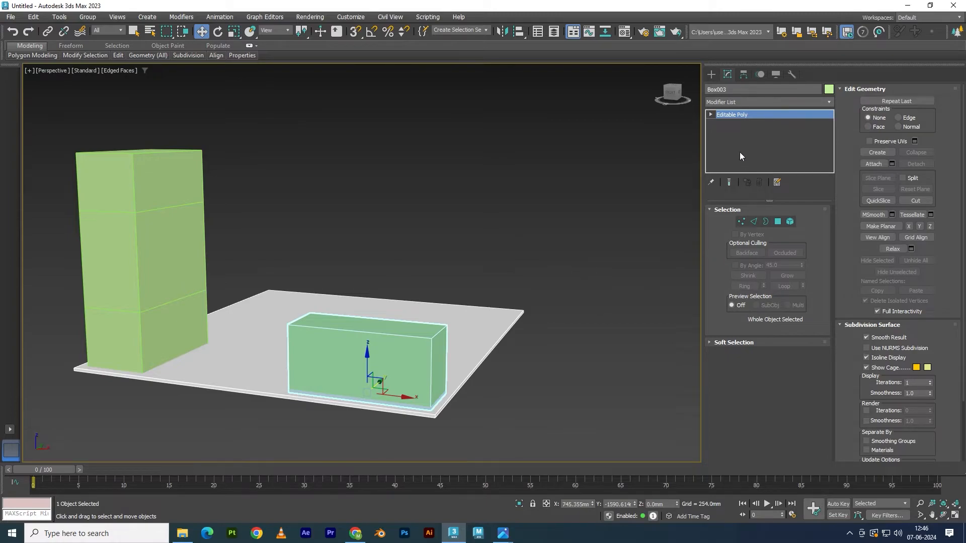
pyautogui.press('5')
pyautogui.click(333, 338)
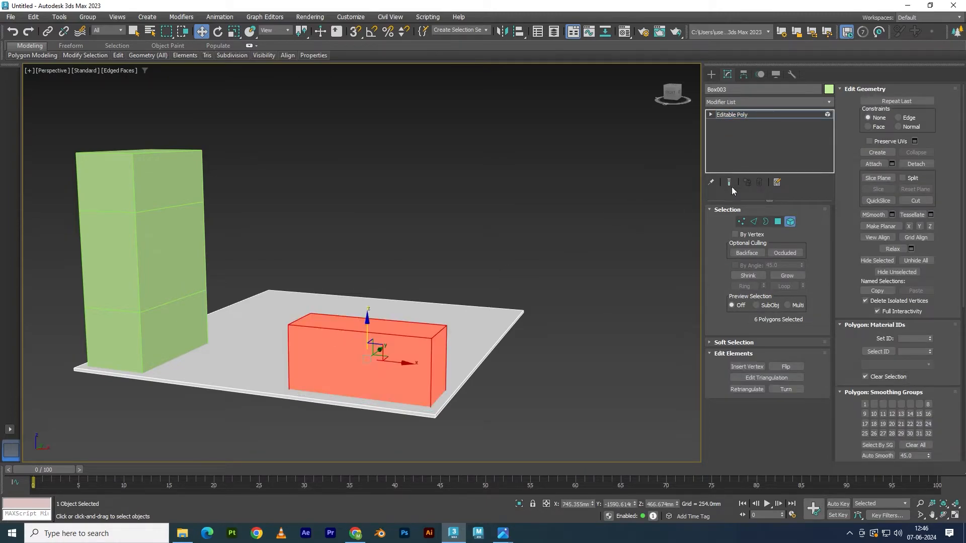
pyautogui.click(731, 116)
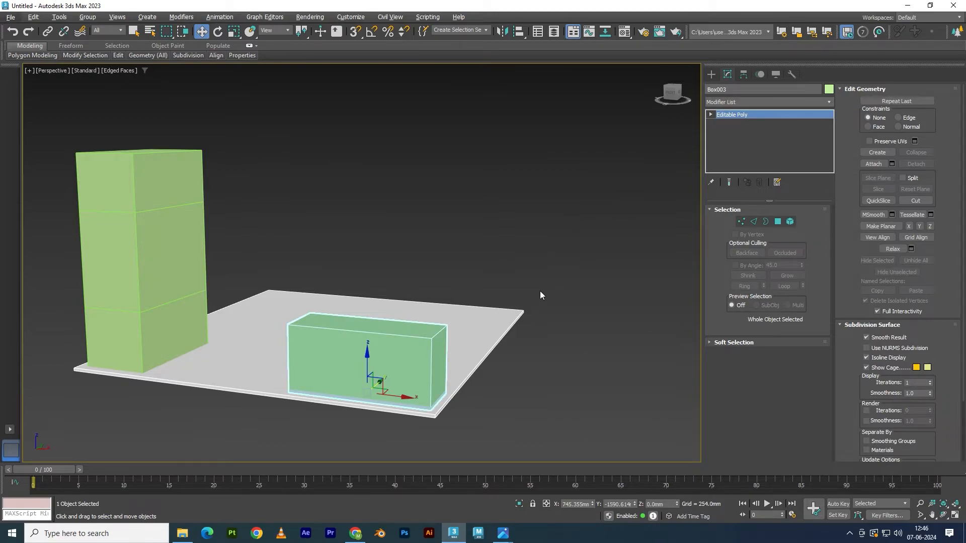
# Step: Clone the lowered block along Y to place two copies in a row on the base slab
pyautogui.keyDown('alt'); pyautogui.moveTo(529, 301); pyautogui.dragTo(484, 301, button='middle'); pyautogui.keyUp('alt')
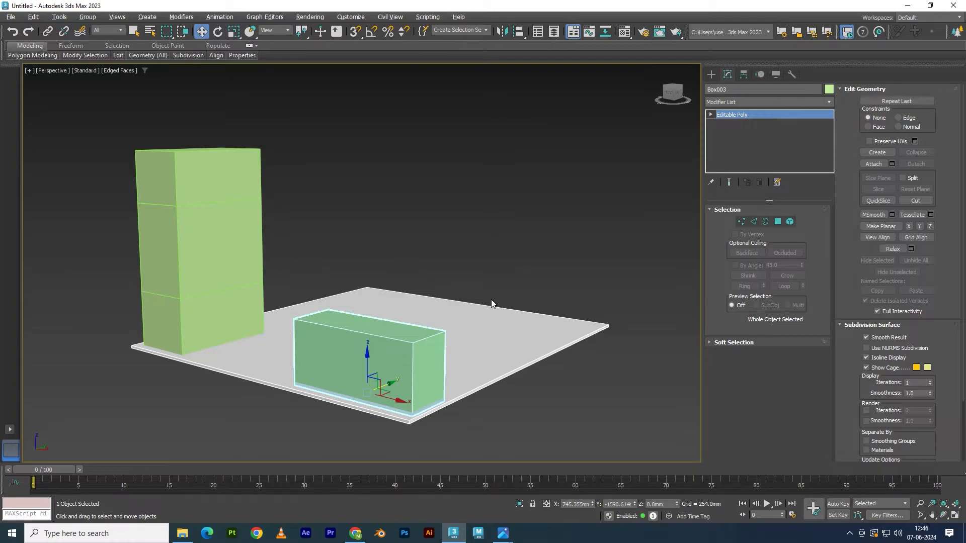
pyautogui.keyDown('alt'); pyautogui.moveTo(488, 334); pyautogui.dragTo(345, 324, button='middle'); pyautogui.keyUp('alt')
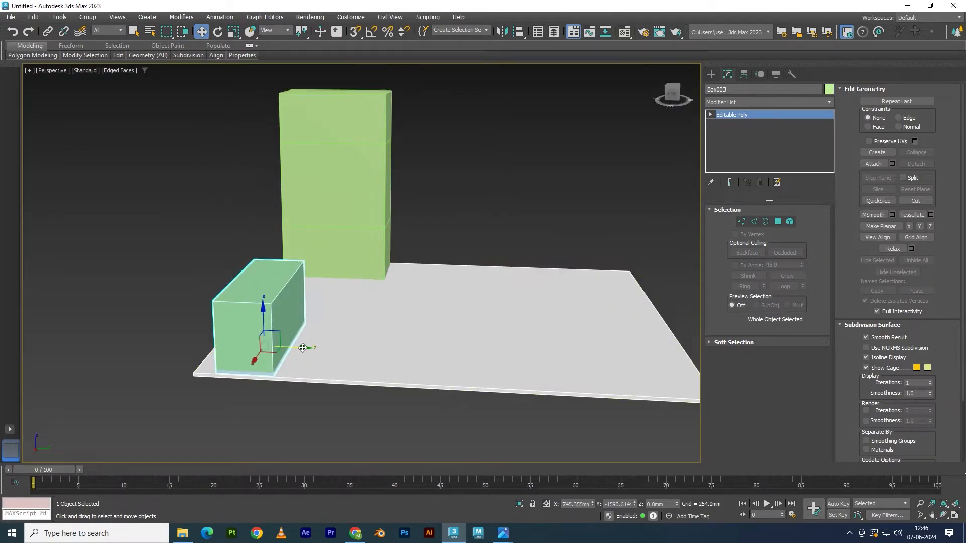
pyautogui.moveTo(302, 349)
pyautogui.keyDown('shift'); pyautogui.mouseDown()
pyautogui.moveTo(494, 345)
pyautogui.moveTo(581, 363)
pyautogui.mouseUp(); pyautogui.keyUp('shift')
pyautogui.click(484, 310)
pyautogui.click(485, 311)
pyautogui.moveTo(520, 307); pyautogui.dragTo(450, 287, button='middle')
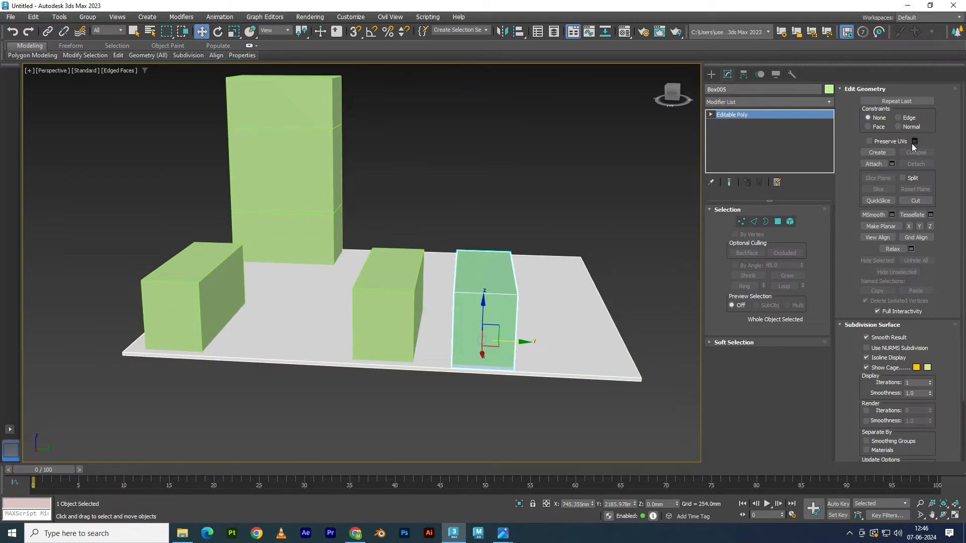
# Step: Attach the middle block copy to the far one as a single object, and return to the Move tool
pyautogui.click(874, 163)
pyautogui.click(414, 282)
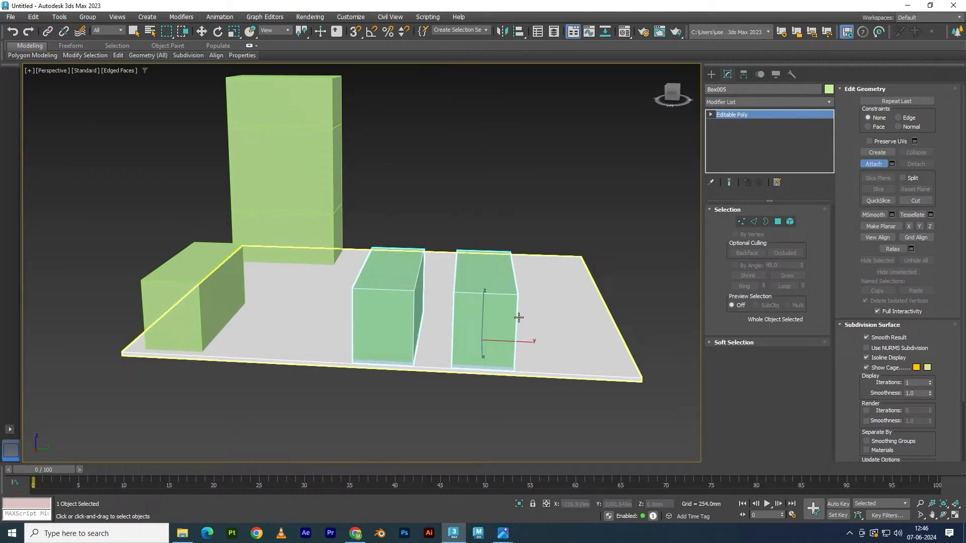
pyautogui.press('w')
pyautogui.click(500, 185)
pyautogui.click(483, 313)
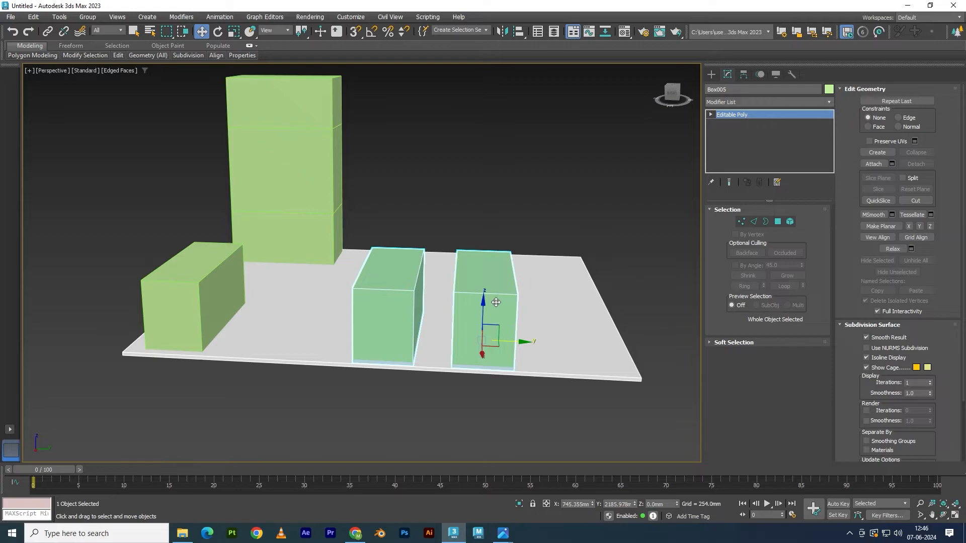
# Step: Move the far block element of the attached pair along Y to the slab's far end, and select the middle block element
pyautogui.press('5')
pyautogui.click(492, 302)
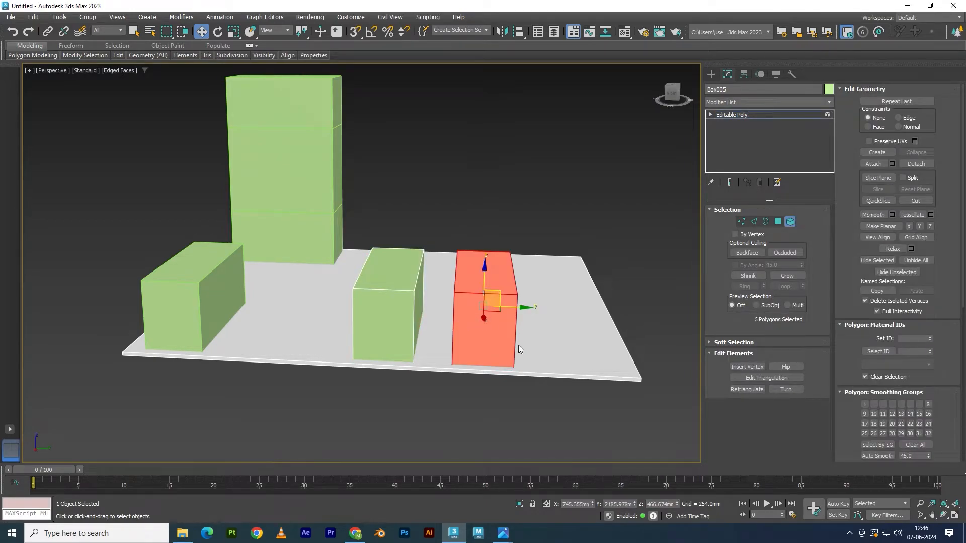
pyautogui.moveTo(520, 307); pyautogui.dragTo(618, 302)
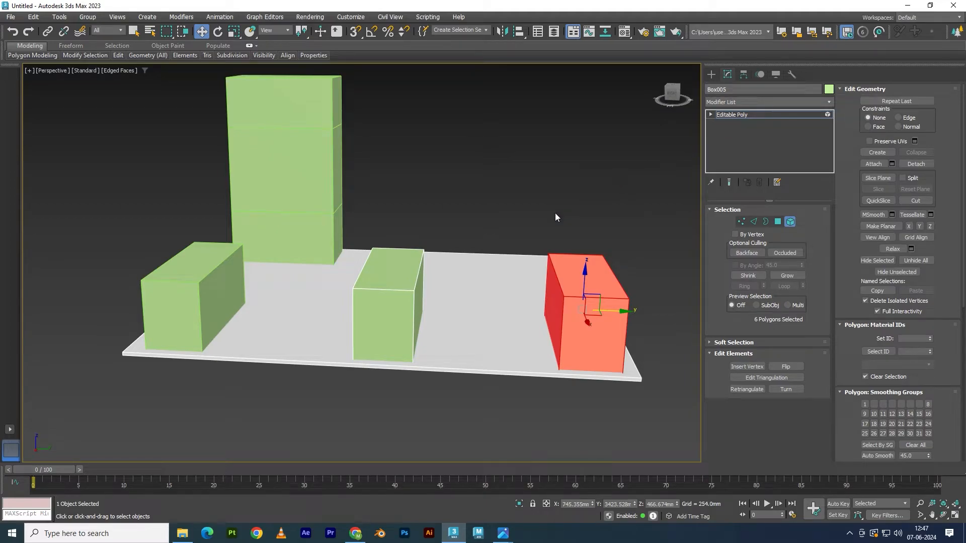
pyautogui.click(405, 303)
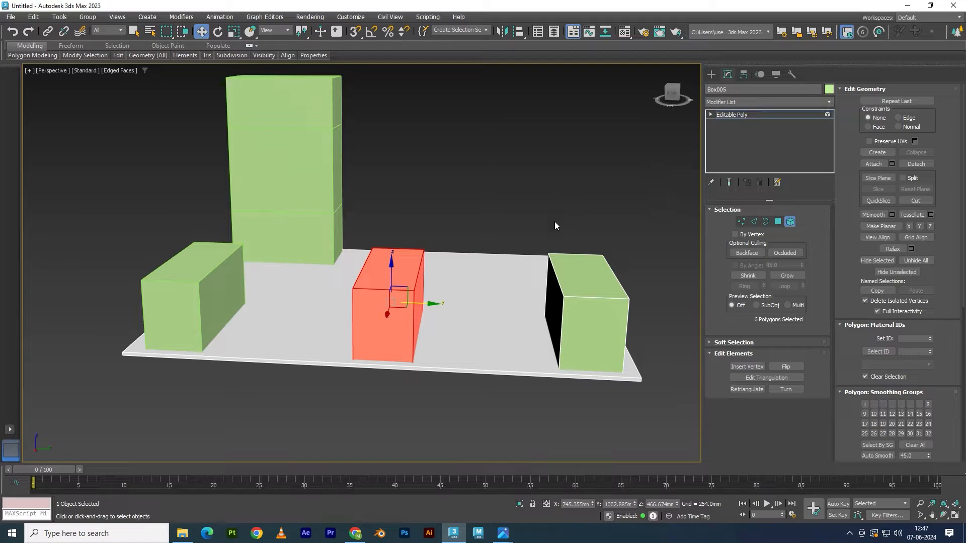
# Step: Leave element editing, delete the attached pair of block copies, and select the remaining low front block
pyautogui.press('5')
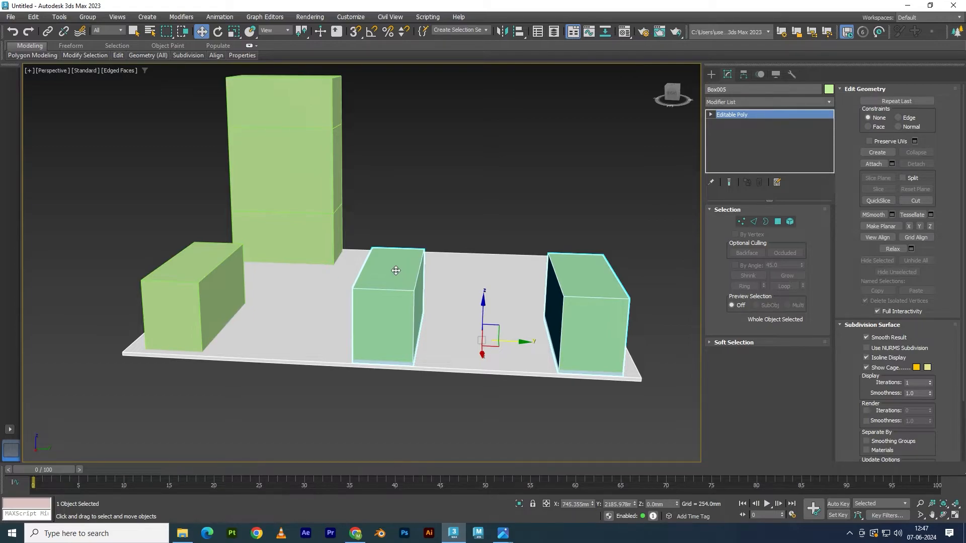
pyautogui.press('Delete')
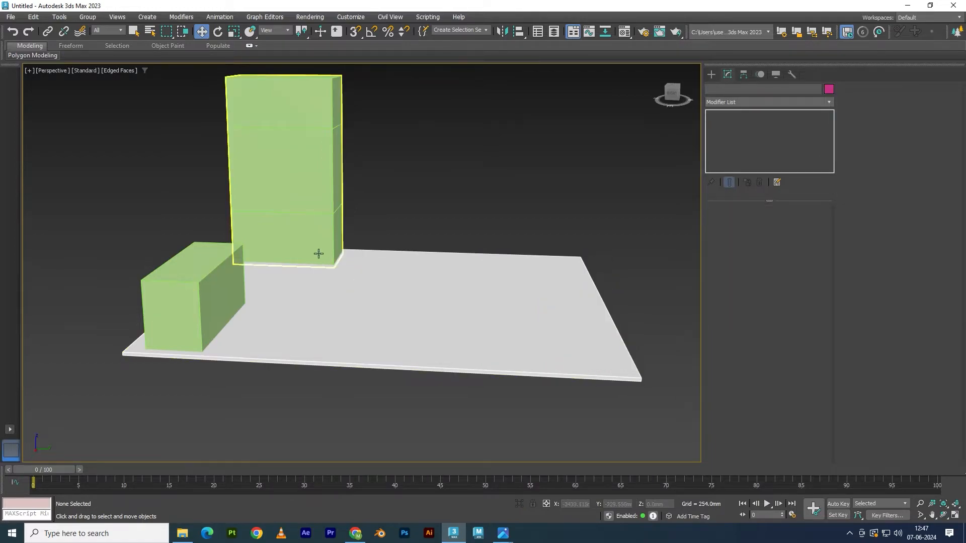
pyautogui.click(244, 278)
pyautogui.click(213, 304)
# Step: Switch to the stall reference image in Photos to examine the front counter's shape, and return to 3ds Max
pyautogui.keyDown('alt'); pyautogui.moveTo(213, 304); pyautogui.dragTo(524, 472, button='middle'); pyautogui.keyUp('alt')
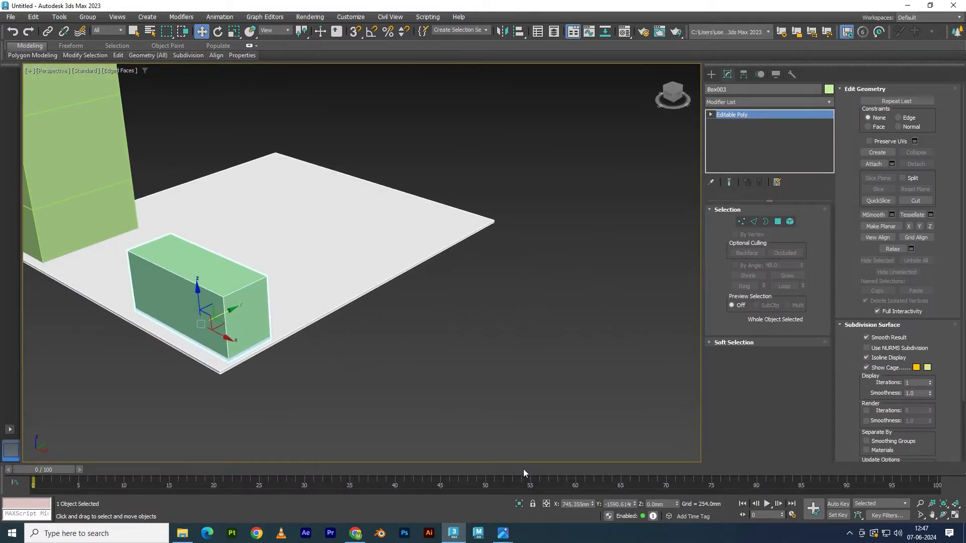
pyautogui.moveTo(501, 537)
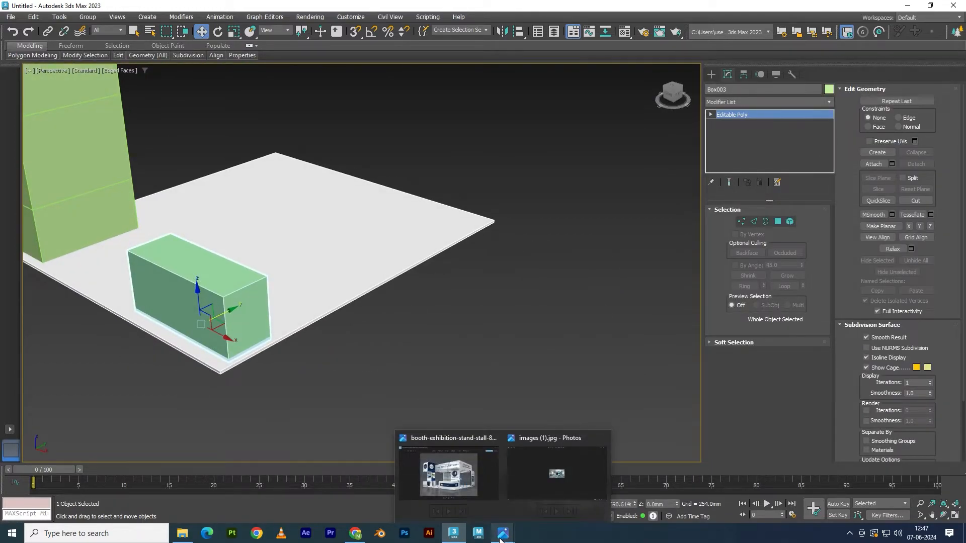
pyautogui.click(468, 488)
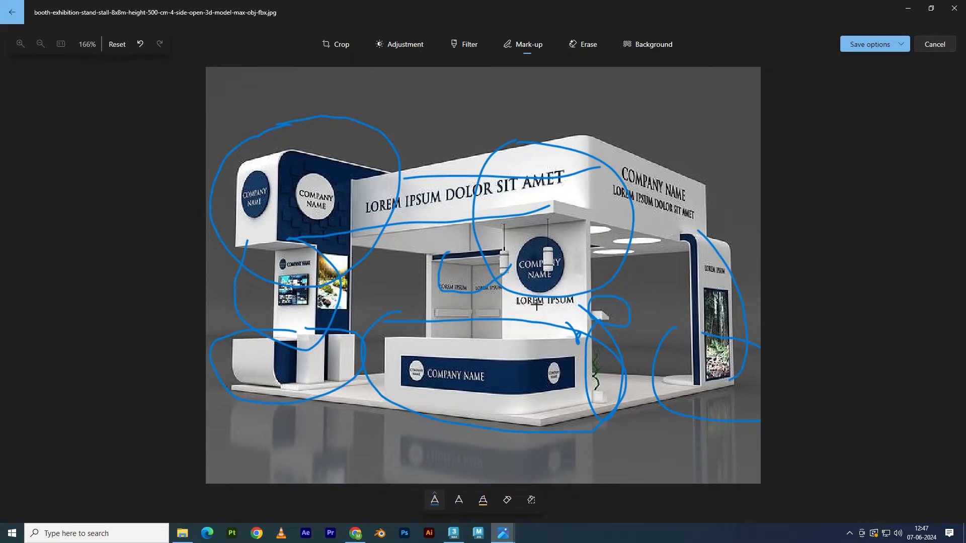
pyautogui.moveTo(360, 537)
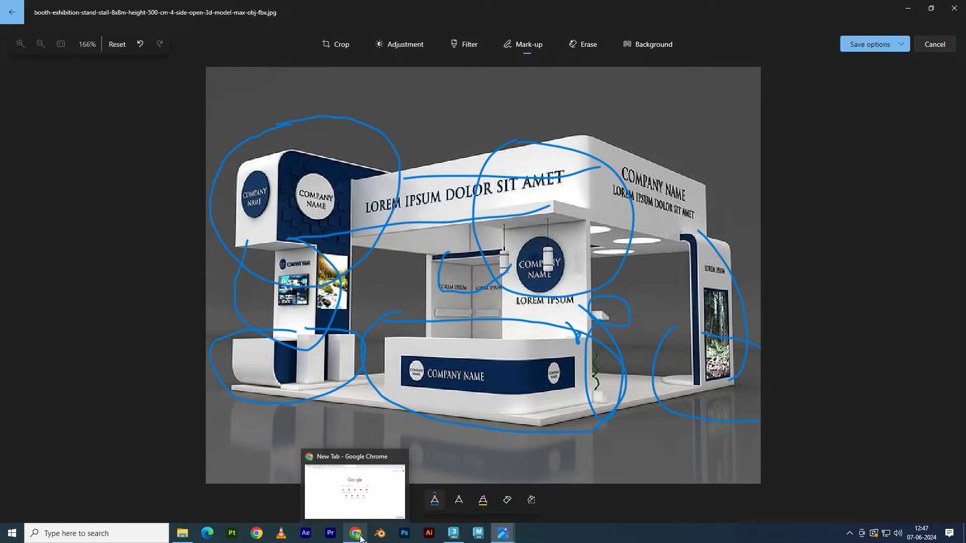
pyautogui.click(453, 533)
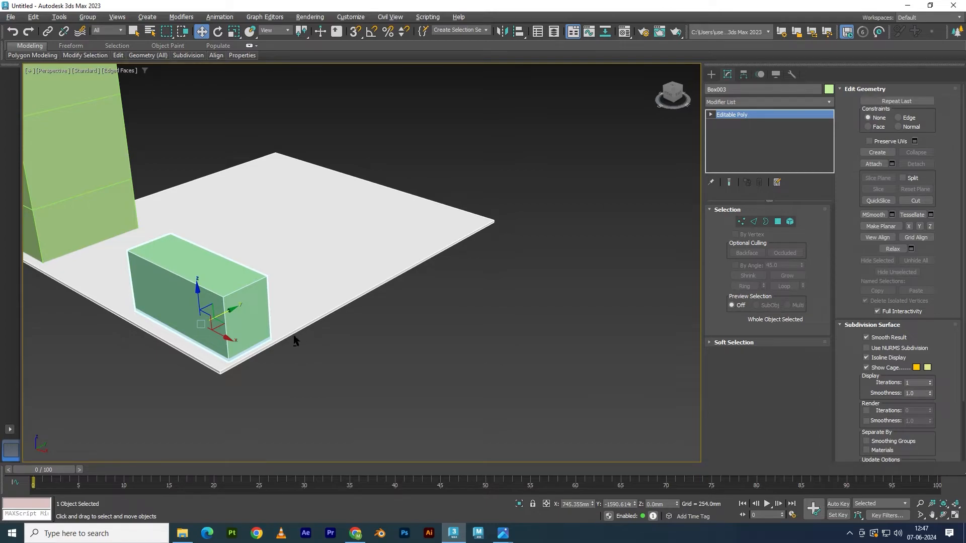
# Step: Insert a vertical edge loop across the low front block near its outer end with SwiftLoop, and return to the Move tool
pyautogui.keyDown('alt'); pyautogui.moveTo(296, 336); pyautogui.dragTo(312, 338, button='middle'); pyautogui.keyUp('alt')
pyautogui.moveTo(196, 286); pyautogui.dragTo(267, 300, button='middle')
pyautogui.scroll(2, 266, 300)
pyautogui.keyDown('alt'); pyautogui.moveTo(296, 348); pyautogui.dragTo(323, 335, button='middle'); pyautogui.keyUp('alt')
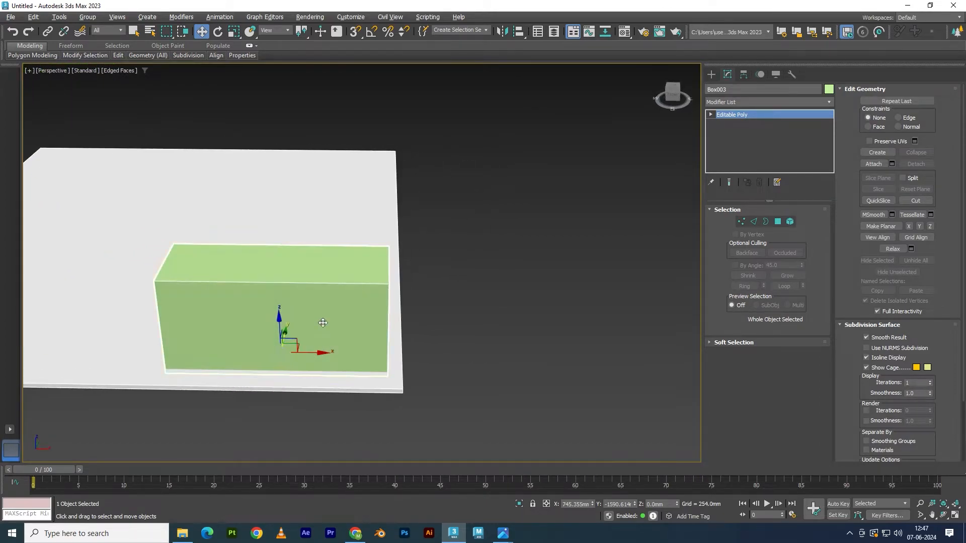
pyautogui.hotkey('alt', 's')
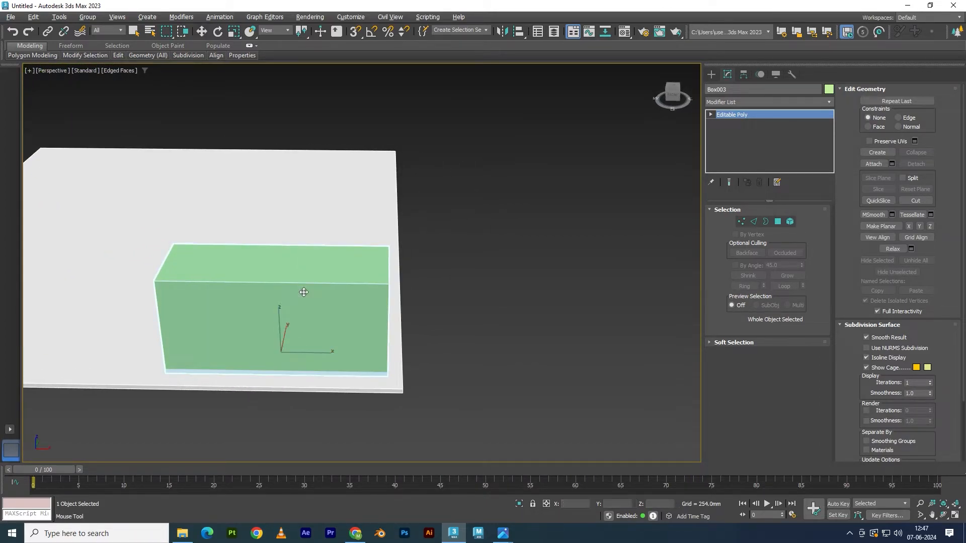
pyautogui.click(333, 293)
pyautogui.keyDown('alt'); pyautogui.moveTo(401, 322); pyautogui.dragTo(216, 334, button='middle'); pyautogui.keyUp('alt')
pyautogui.press('w')
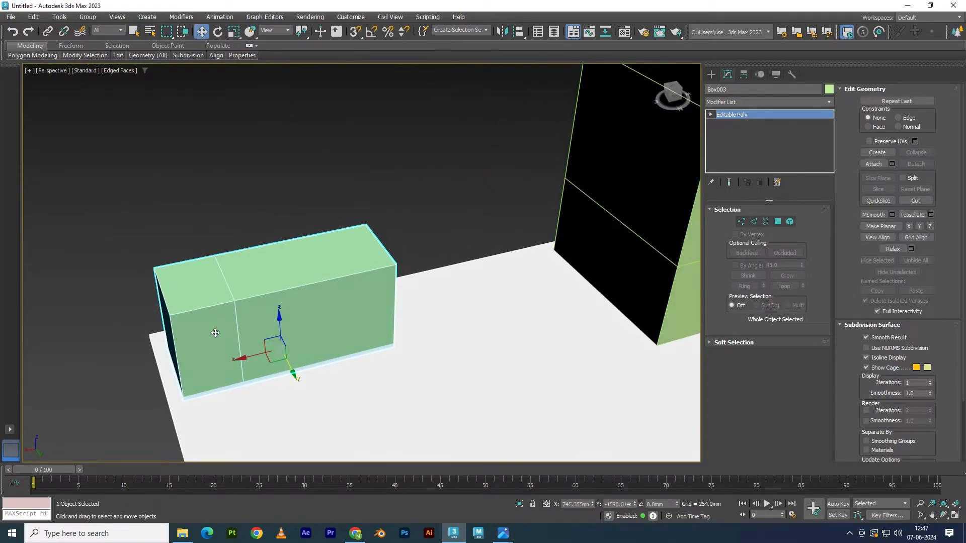
# Step: Switch the front block to polygon editing and select the narrow inner side polygon beside the new edge loop
pyautogui.press('4')
pyautogui.click(212, 330)
pyautogui.keyDown('alt'); pyautogui.moveTo(223, 381); pyautogui.dragTo(280, 393, button='middle'); pyautogui.keyUp('alt')
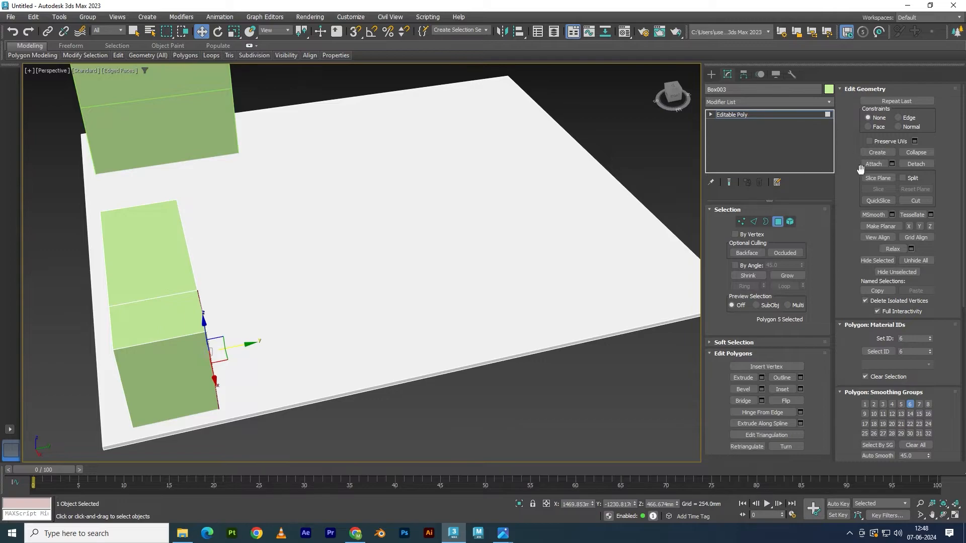
pyautogui.keyDown('alt'); pyautogui.moveTo(436, 293); pyautogui.dragTo(378, 259, button='middle'); pyautogui.keyUp('alt')
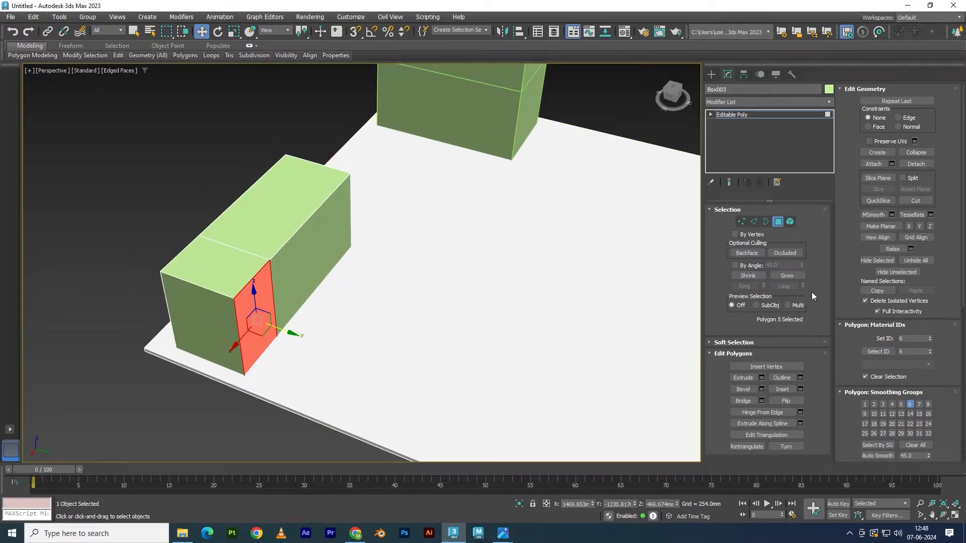
# Step: Try a freehand extrusion of the selected side polygon along the slab's front edge, and undo it
pyautogui.click(746, 378)
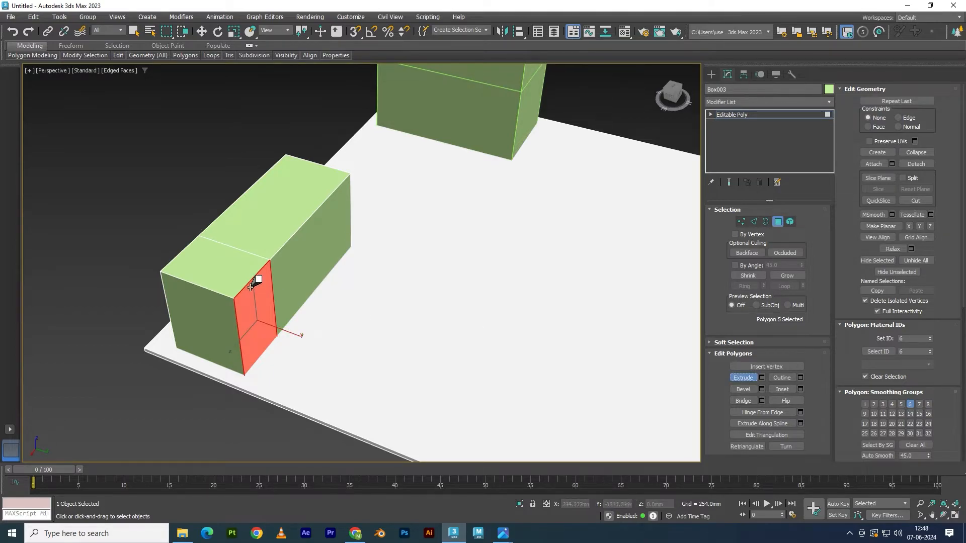
pyautogui.moveTo(267, 296); pyautogui.dragTo(167, 150)
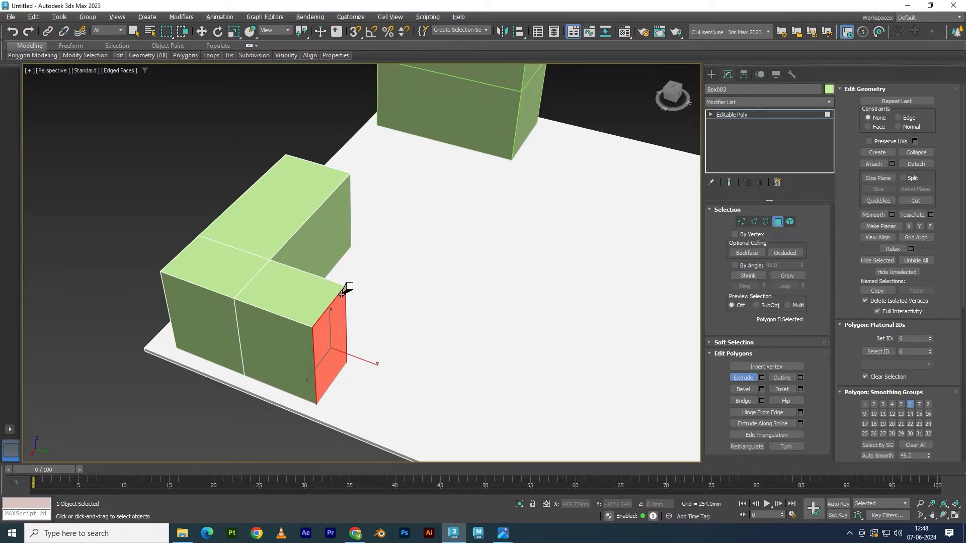
pyautogui.keyDown('alt'); pyautogui.moveTo(346, 289); pyautogui.dragTo(360, 290, button='middle'); pyautogui.keyUp('alt')
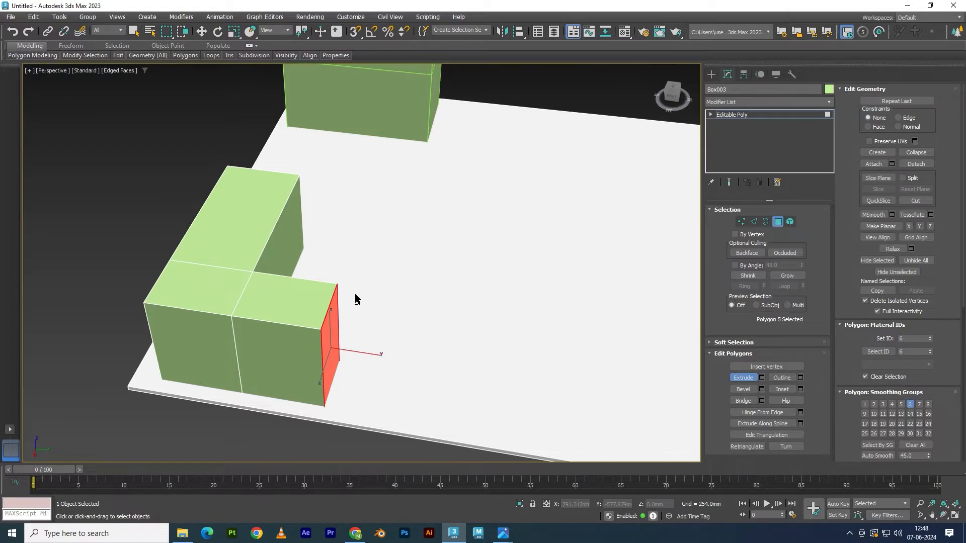
pyautogui.hotkey('ctrl', 'z')
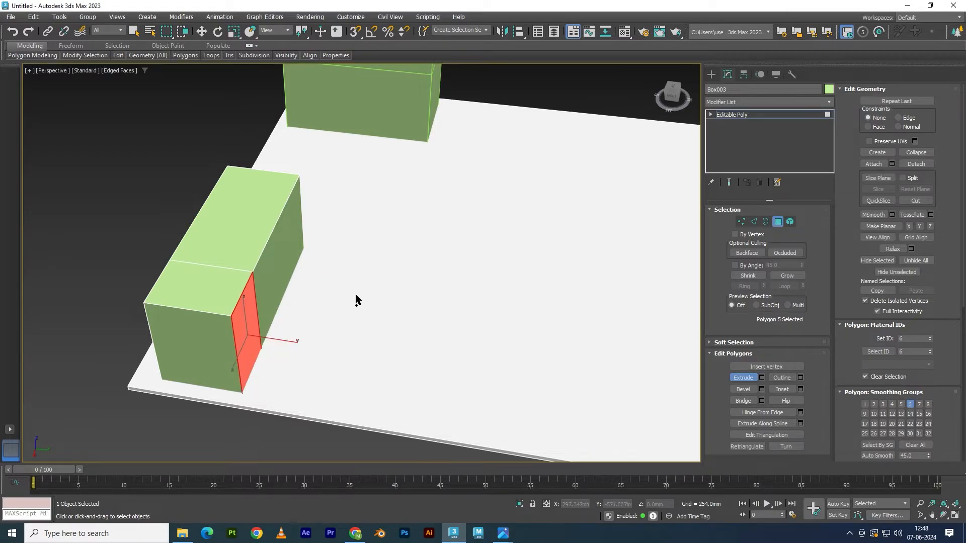
# Step: Extrude the selected side polygon by 1313.174 mm through the Extrude settings to form an L-shaped counter, checking its proportions against the reference image
pyautogui.click(762, 378)
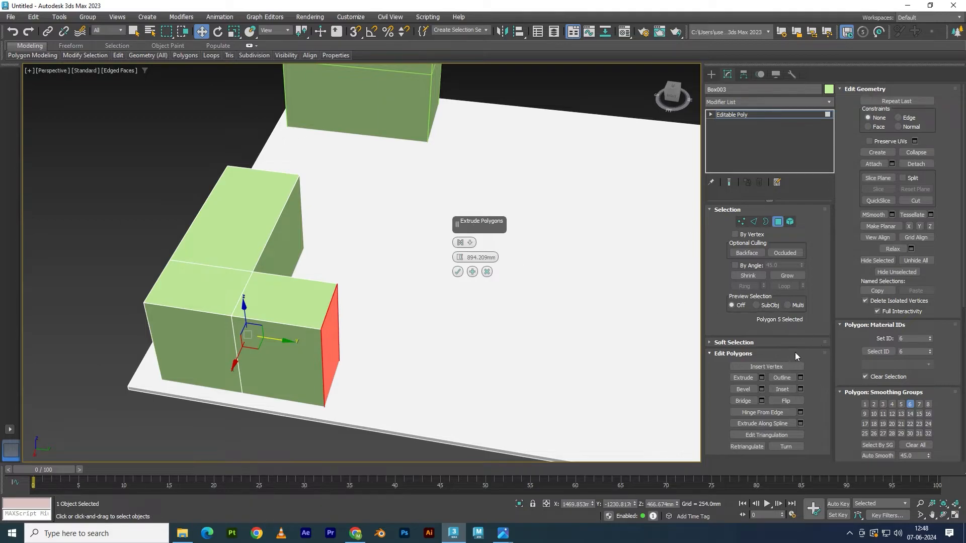
pyautogui.moveTo(493, 224); pyautogui.dragTo(543, 192)
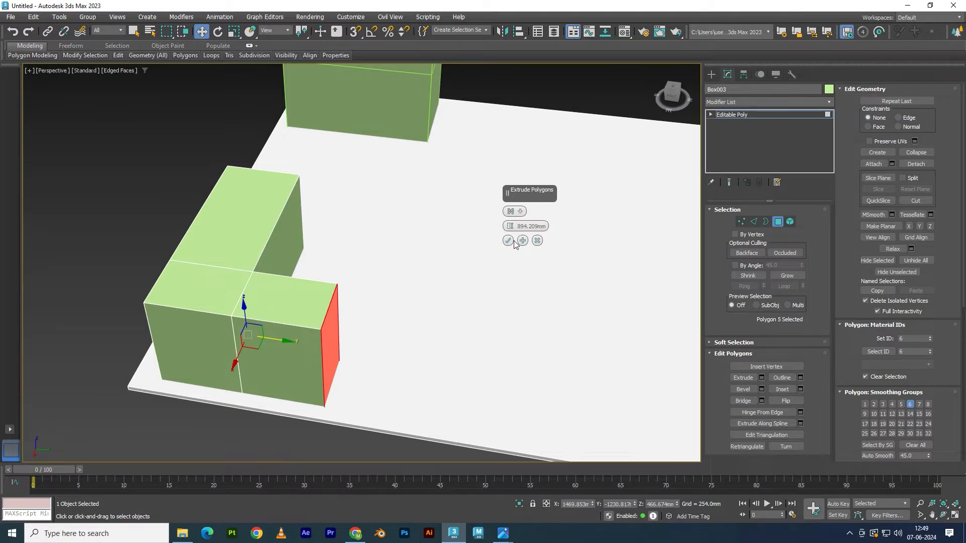
pyautogui.moveTo(512, 228); pyautogui.dragTo(537, 155)
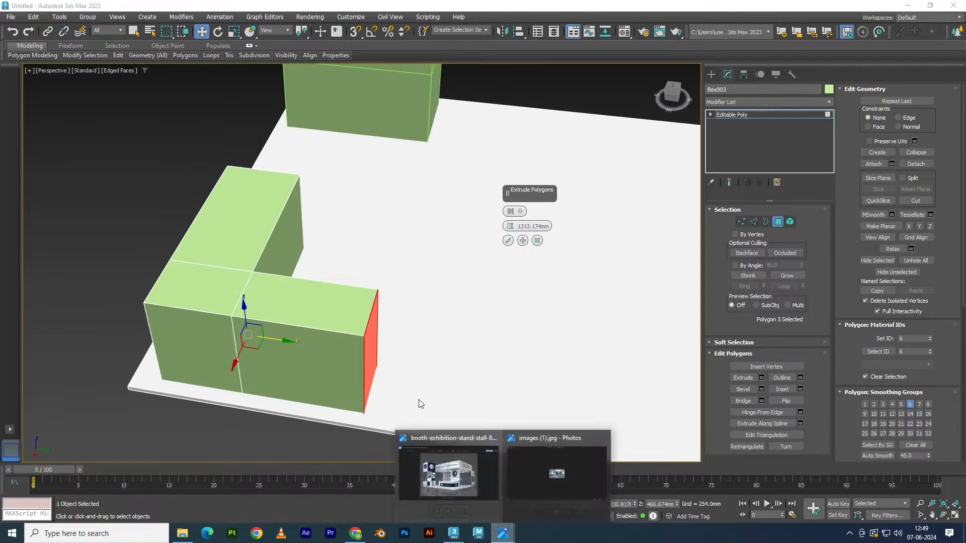
pyautogui.click(448, 472)
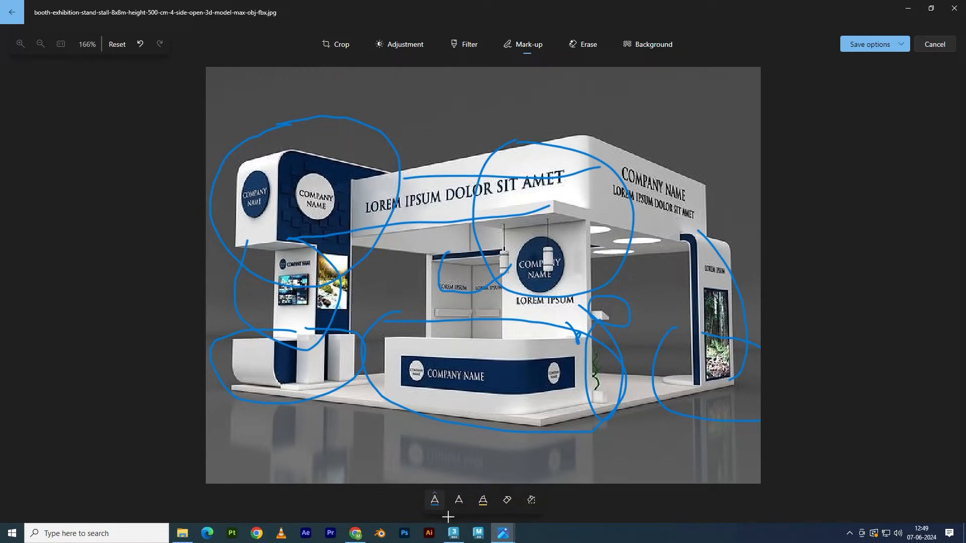
pyautogui.click(455, 533)
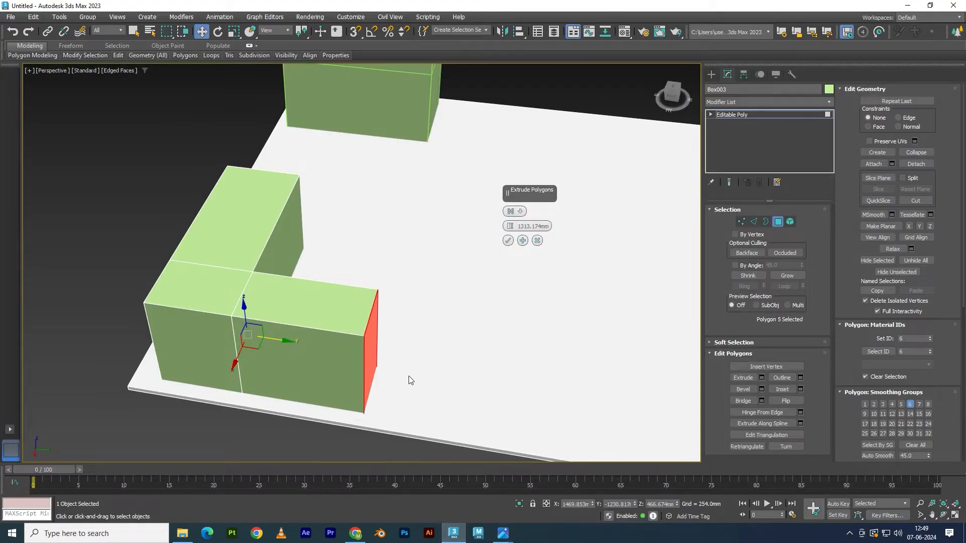
pyautogui.click(508, 240)
# Step: Snap the L-shaped counter's extruded end face along Y to line up with the tower's side edge, and leave polygon editing and snapping
pyautogui.keyDown('alt'); pyautogui.moveTo(375, 352); pyautogui.dragTo(438, 343, button='middle'); pyautogui.keyUp('alt')
pyautogui.scroll(-3, 386, 347)
pyautogui.scroll(2, 406, 321)
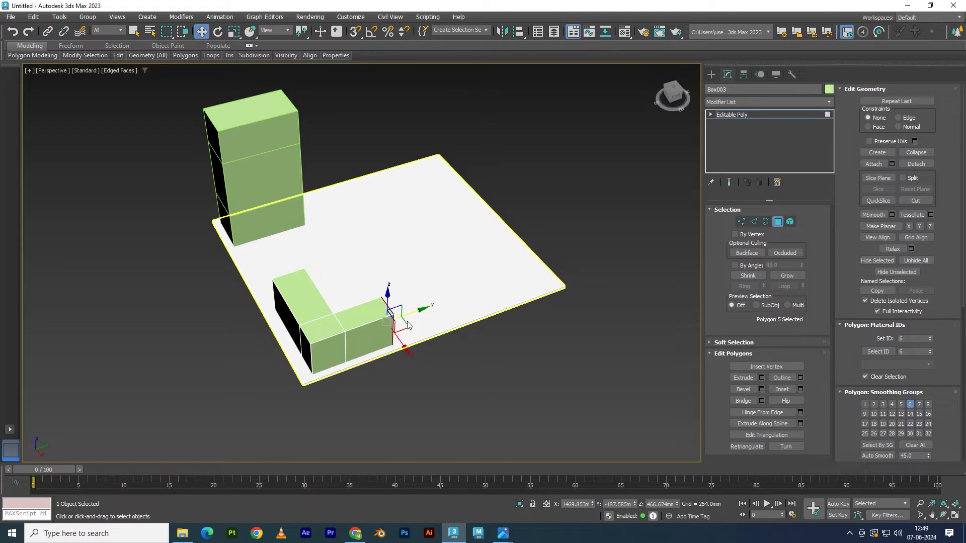
pyautogui.moveTo(412, 313)
pyautogui.keyDown('alt'); pyautogui.mouseDown(button='middle')
pyautogui.moveTo(415, 300)
pyautogui.moveTo(396, 315)
pyautogui.mouseUp(button='middle'); pyautogui.keyUp('alt')
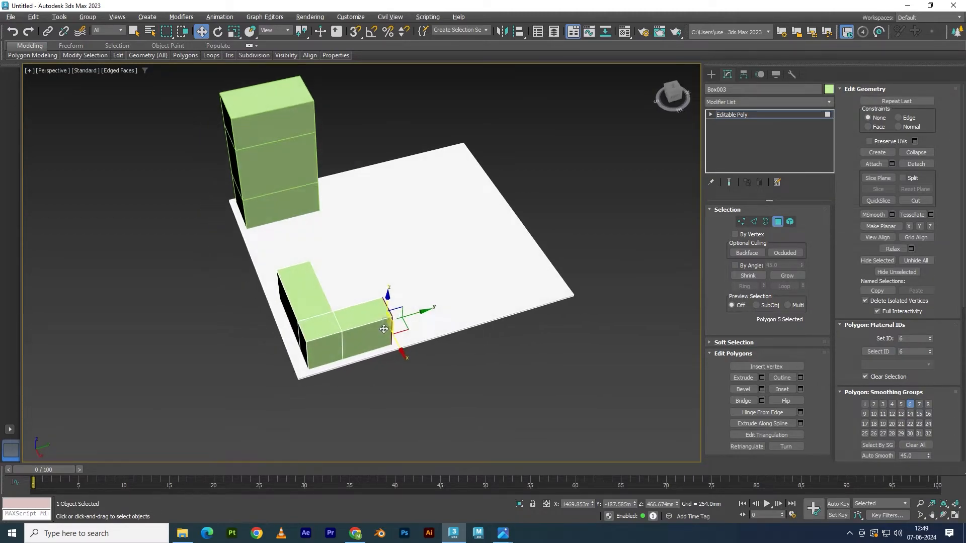
pyautogui.press('s')
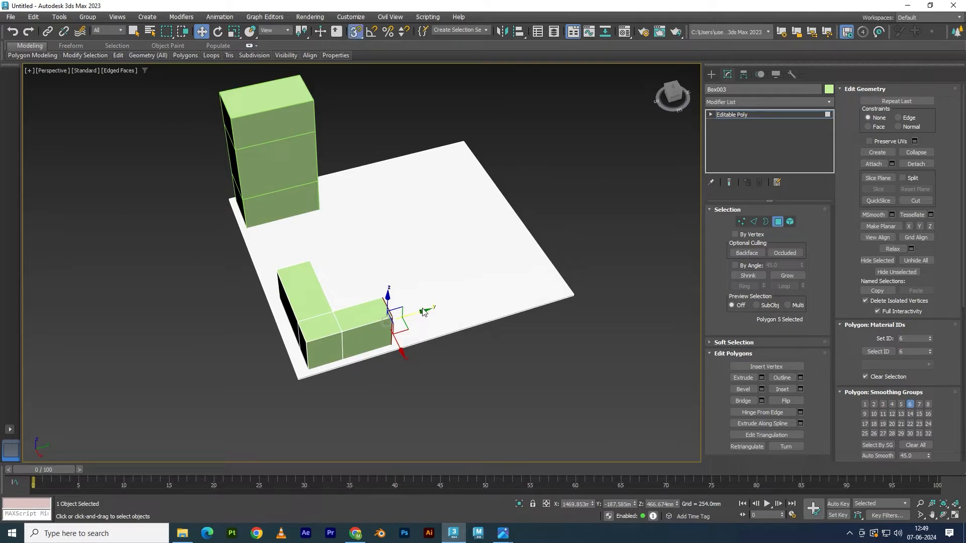
pyautogui.moveTo(386, 321); pyautogui.dragTo(314, 152)
pyautogui.click(728, 114)
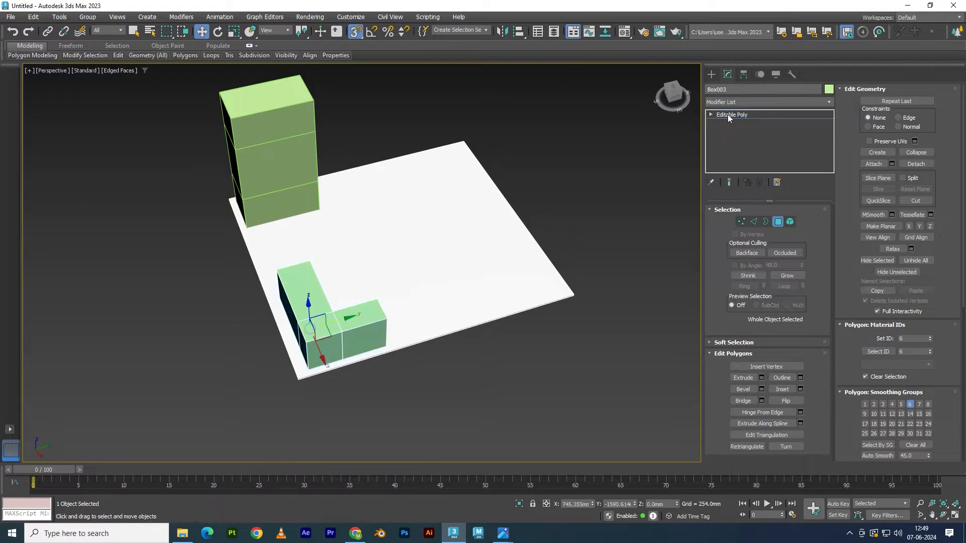
pyautogui.keyDown('alt'); pyautogui.moveTo(492, 239); pyautogui.dragTo(451, 329, button='middle'); pyautogui.keyUp('alt')
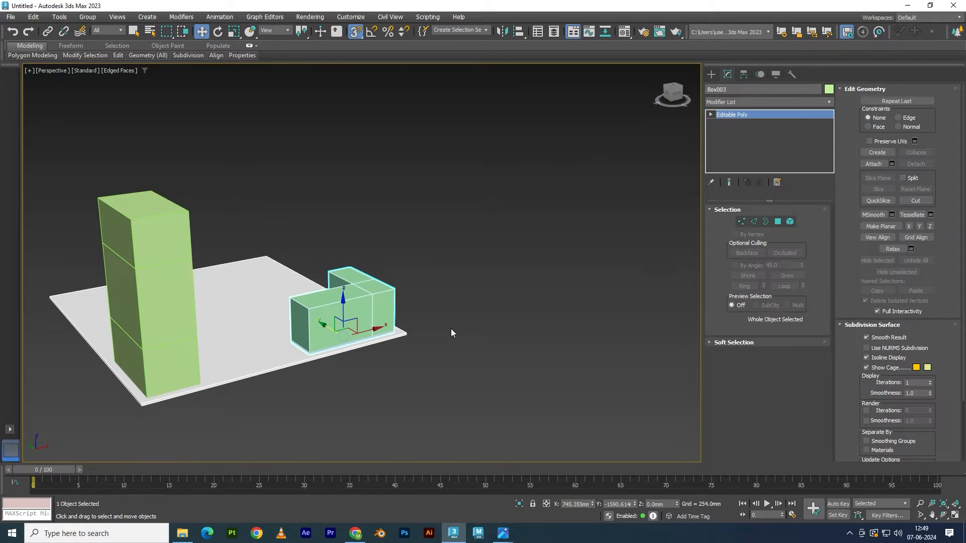
pyautogui.keyDown('alt'); pyautogui.moveTo(451, 328); pyautogui.dragTo(282, 299, button='middle'); pyautogui.keyUp('alt')
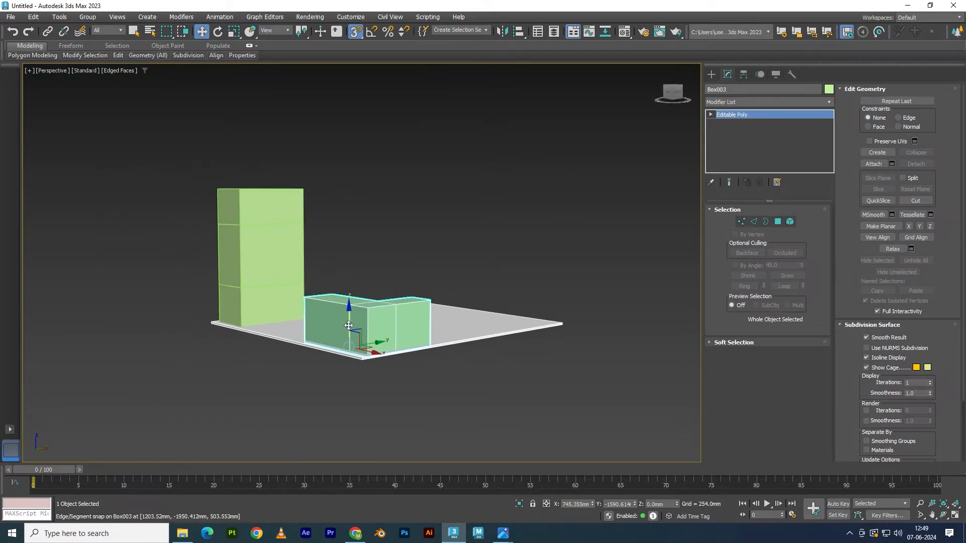
pyautogui.press('s')
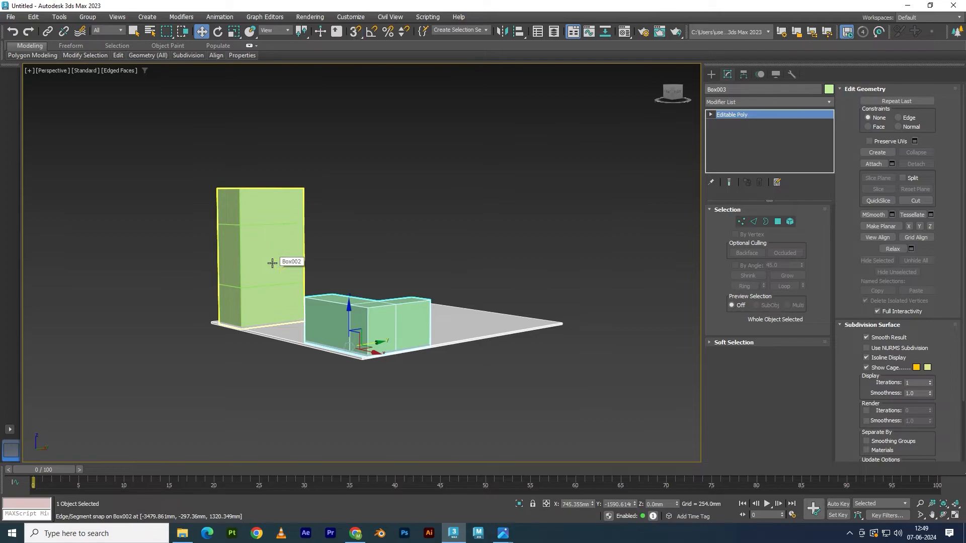
# Step: Select the corner tower and compare its shape with the stall reference image in Photos before returning to 3ds Max
pyautogui.click(272, 263)
pyautogui.scroll(5, 273, 266)
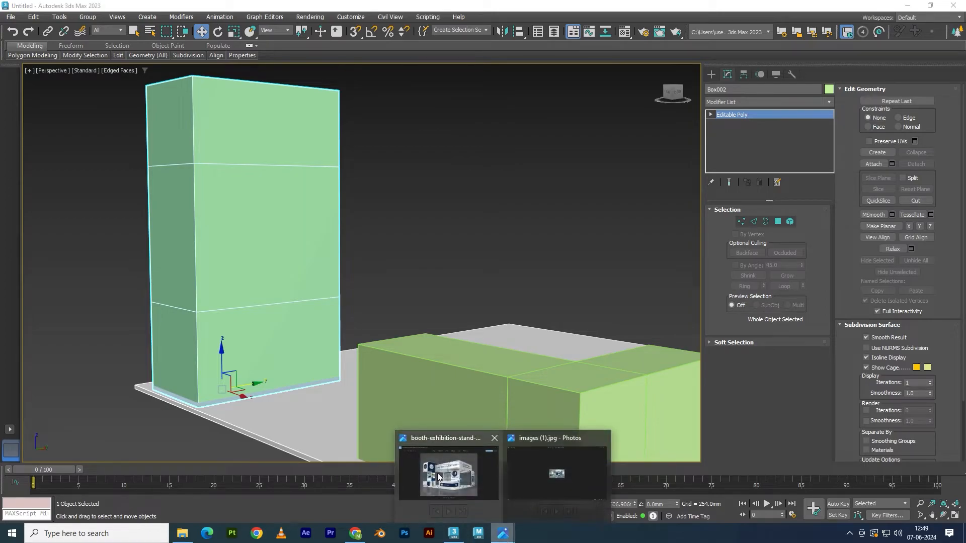
pyautogui.click(455, 475)
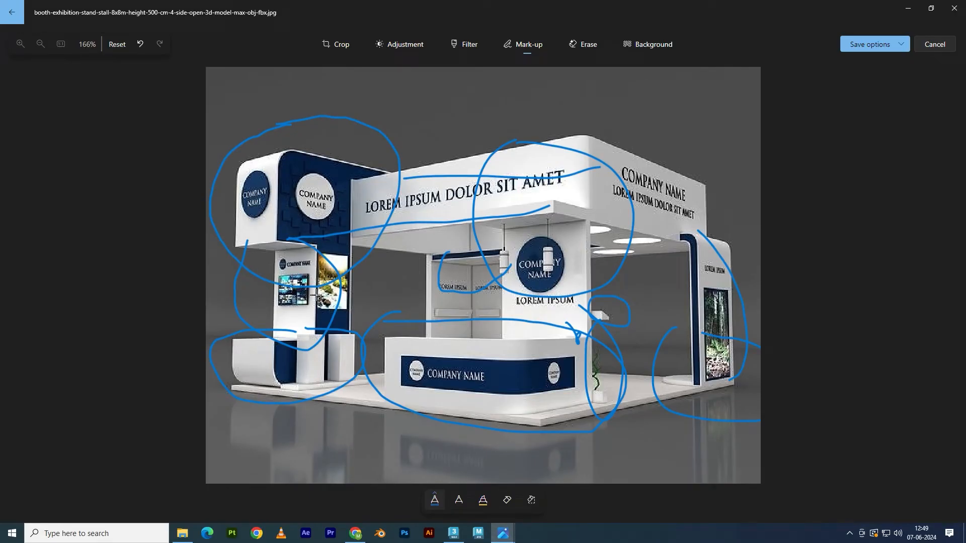
pyautogui.click(453, 533)
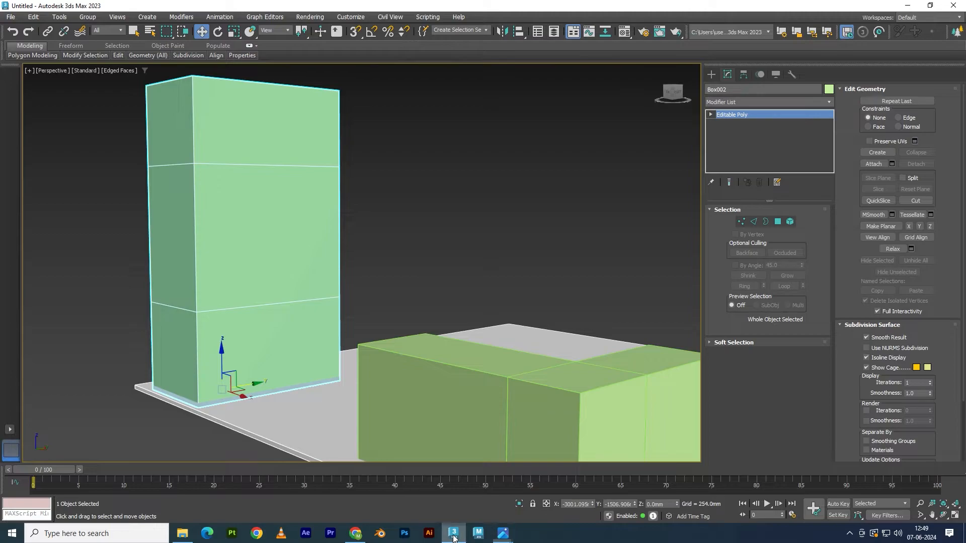
pyautogui.click(326, 301)
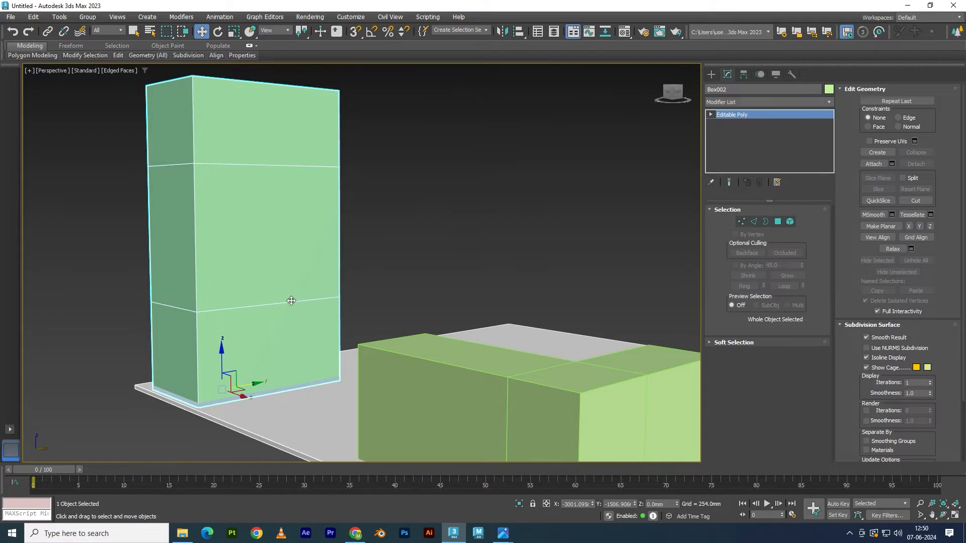
# Step: Insert a vertical edge loop around the corner tower with Swift Loop, near the middle of its wider side
pyautogui.moveTo(259, 300)
pyautogui.keyDown('alt'); pyautogui.mouseDown(button='middle')
pyautogui.moveTo(237, 304)
pyautogui.moveTo(269, 296)
pyautogui.mouseUp(button='middle'); pyautogui.keyUp('alt')
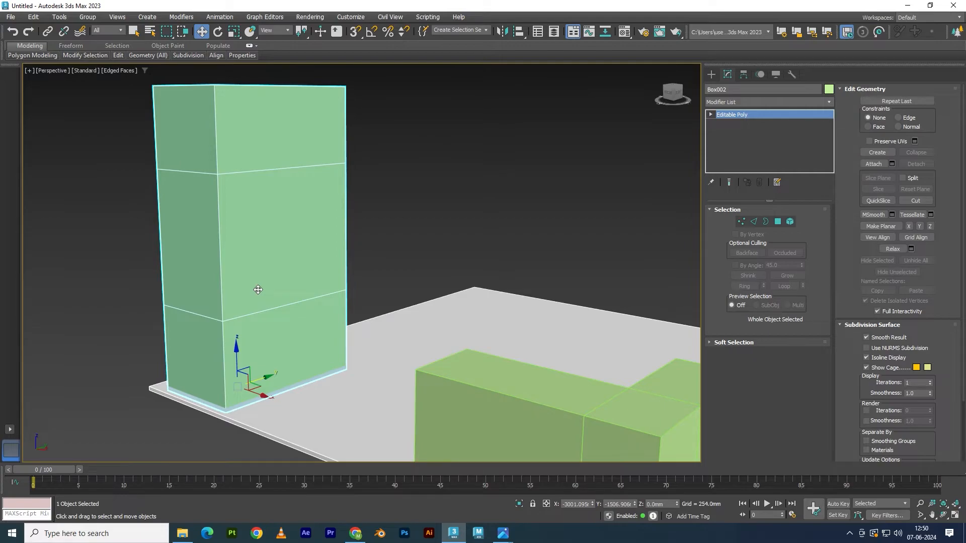
pyautogui.keyDown('alt'); pyautogui.moveTo(280, 278); pyautogui.dragTo(301, 293, button='middle'); pyautogui.keyUp('alt')
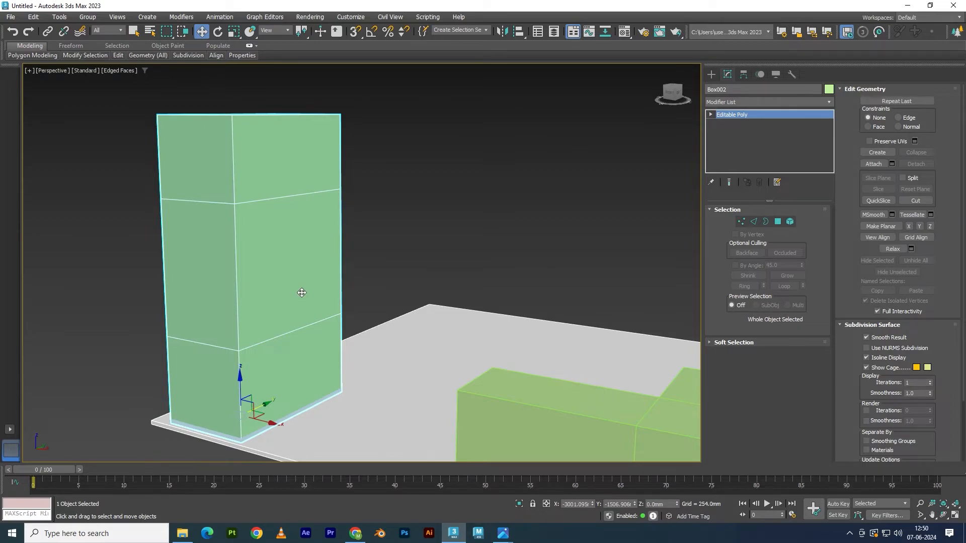
pyautogui.keyDown('alt'); pyautogui.moveTo(301, 292); pyautogui.dragTo(274, 283, button='middle'); pyautogui.keyUp('alt')
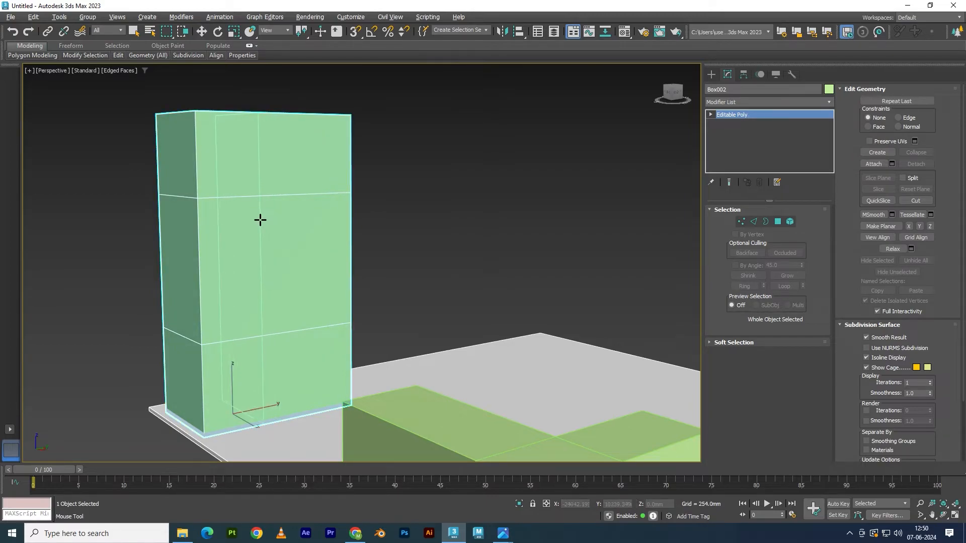
pyautogui.keyDown('alt'); pyautogui.moveTo(319, 332); pyautogui.dragTo(360, 346, button='middle'); pyautogui.keyUp('alt')
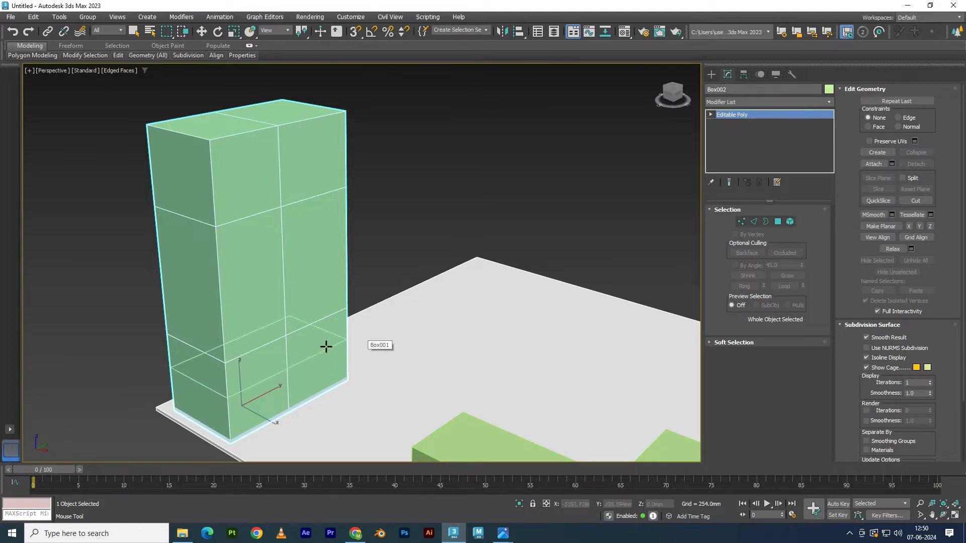
pyautogui.press('w')
# Step: Delete the three outer polygons of the tower's middle section on one side of the vertical loop, opening a C-shaped notch
pyautogui.press('4')
pyautogui.hotkey('ctrl', 'a')
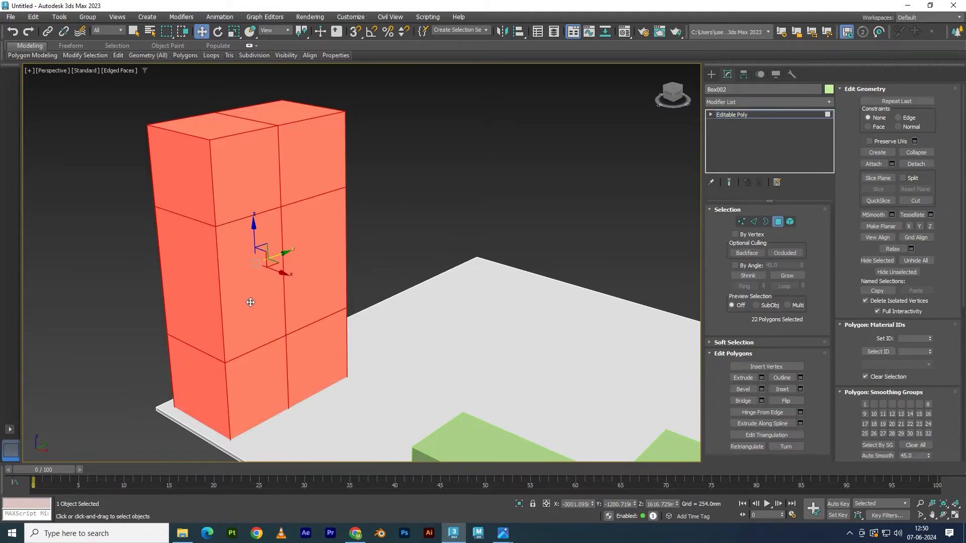
pyautogui.click(251, 302)
pyautogui.keyDown('alt'); pyautogui.moveTo(250, 303); pyautogui.dragTo(281, 295, button='middle'); pyautogui.keyUp('alt')
pyautogui.keyDown('ctrl'); pyautogui.click(193, 301); pyautogui.keyUp('ctrl')
pyautogui.keyDown('alt'); pyautogui.moveTo(193, 301); pyautogui.dragTo(249, 325, button='middle'); pyautogui.keyUp('alt')
pyautogui.keyDown('ctrl'); pyautogui.click(168, 322); pyautogui.keyUp('ctrl')
pyautogui.press('Delete')
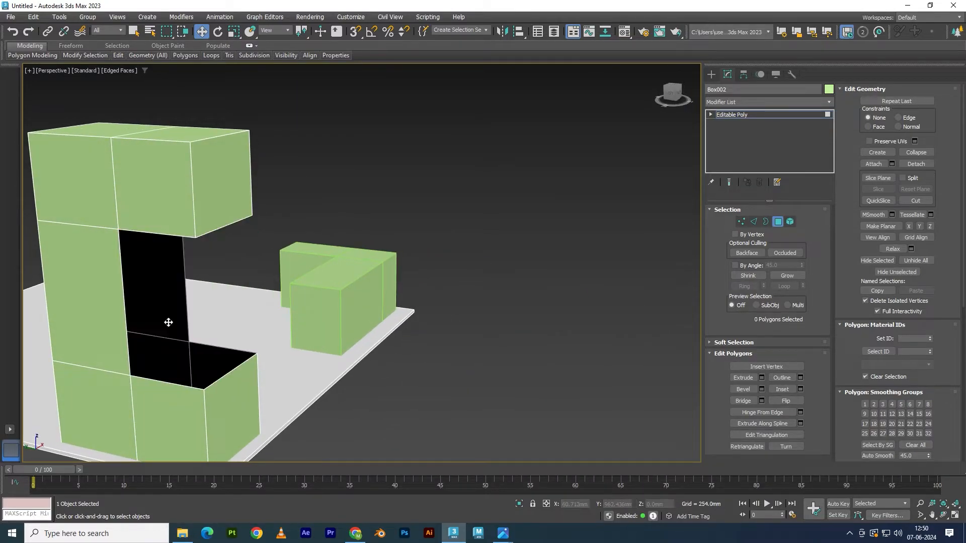
# Step: Inspect the tower's opened middle section from several sides and compare it with the stall reference image in Photos before returning to 3ds Max
pyautogui.keyDown('alt'); pyautogui.moveTo(168, 323); pyautogui.dragTo(312, 352, button='middle'); pyautogui.keyUp('alt')
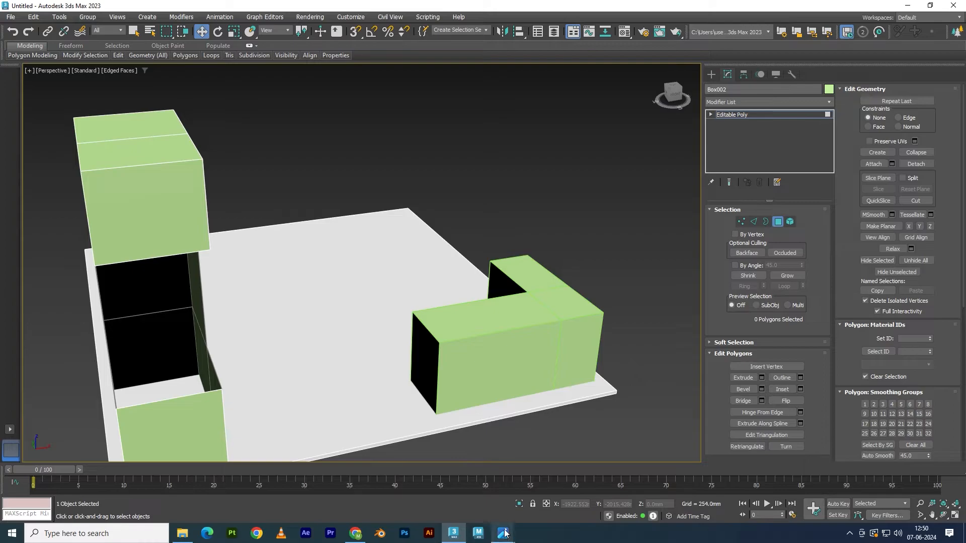
pyautogui.moveTo(504, 533)
pyautogui.click(480, 485)
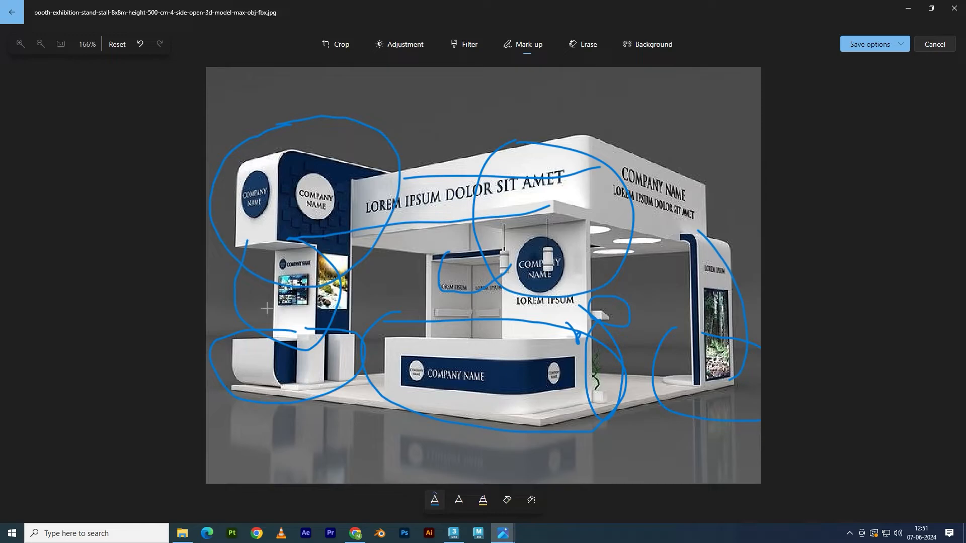
pyautogui.click(453, 533)
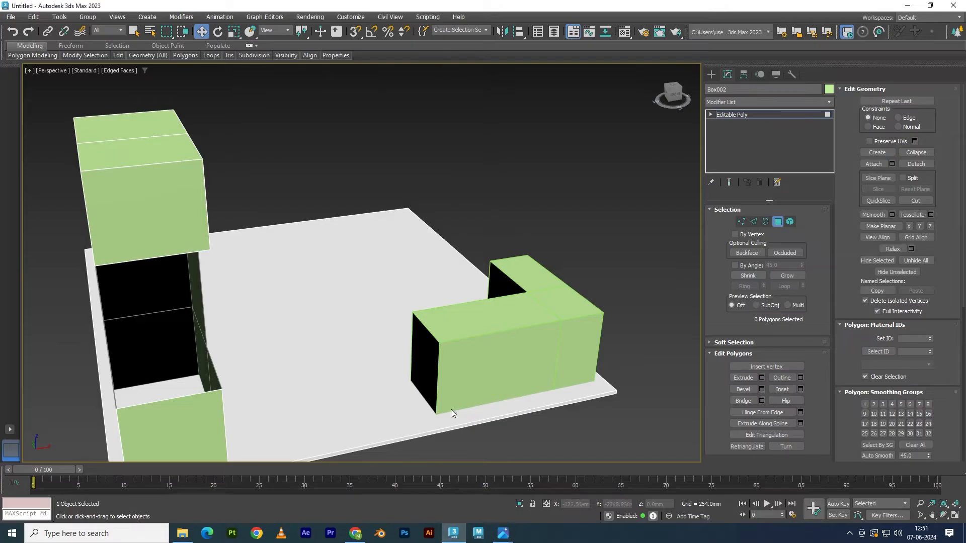
pyautogui.keyDown('alt'); pyautogui.moveTo(422, 371); pyautogui.dragTo(341, 381, button='middle'); pyautogui.keyUp('alt')
pyautogui.moveTo(241, 400); pyautogui.dragTo(358, 327, button='middle')
pyautogui.scroll(-5, 234, 324)
pyautogui.scroll(4, 192, 235)
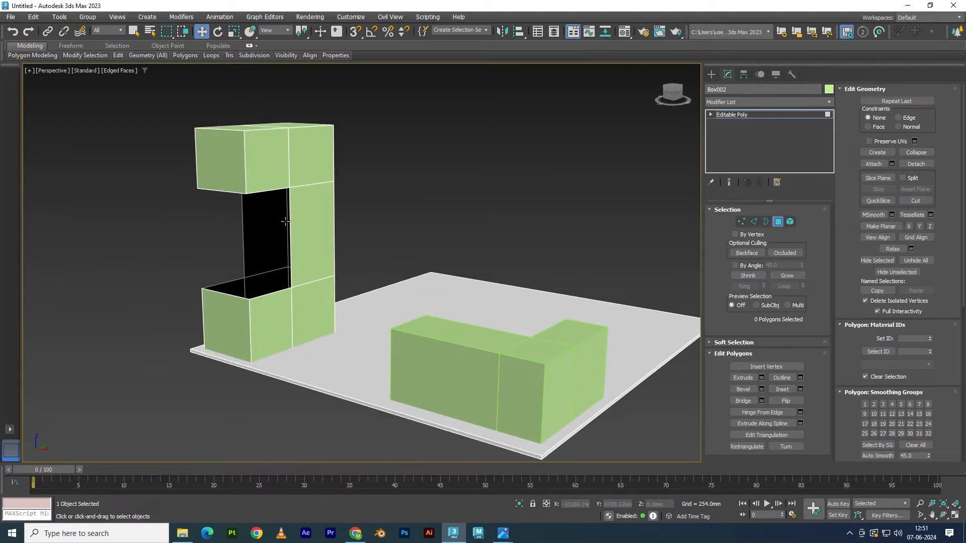
pyautogui.doubleClick(287, 221)
pyautogui.scroll(4, 270, 249)
pyautogui.keyDown('alt'); pyautogui.moveTo(270, 250); pyautogui.dragTo(212, 250, button='middle'); pyautogui.keyUp('alt')
pyautogui.scroll(-7, 250, 248)
pyautogui.click(331, 216)
pyautogui.scroll(6, 247, 228)
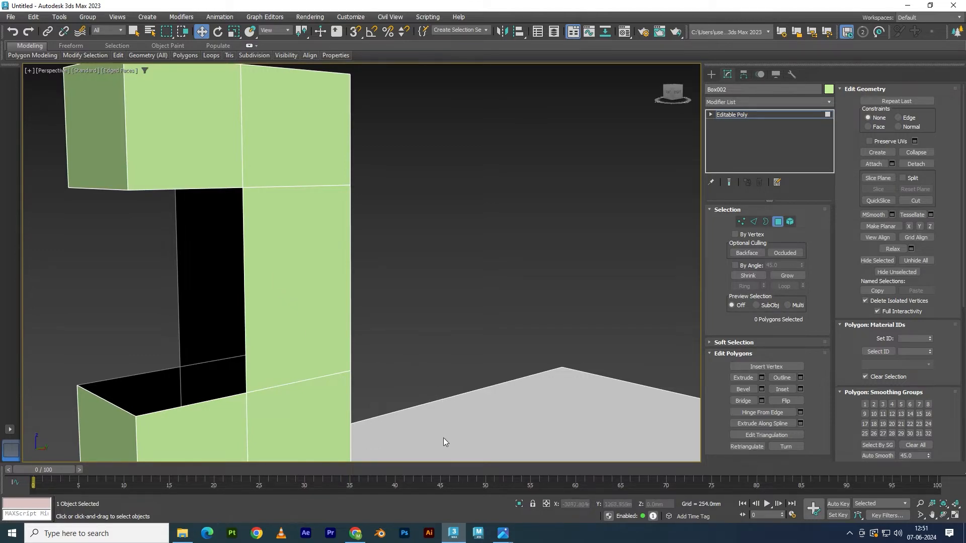
pyautogui.moveTo(503, 533)
pyautogui.click(473, 486)
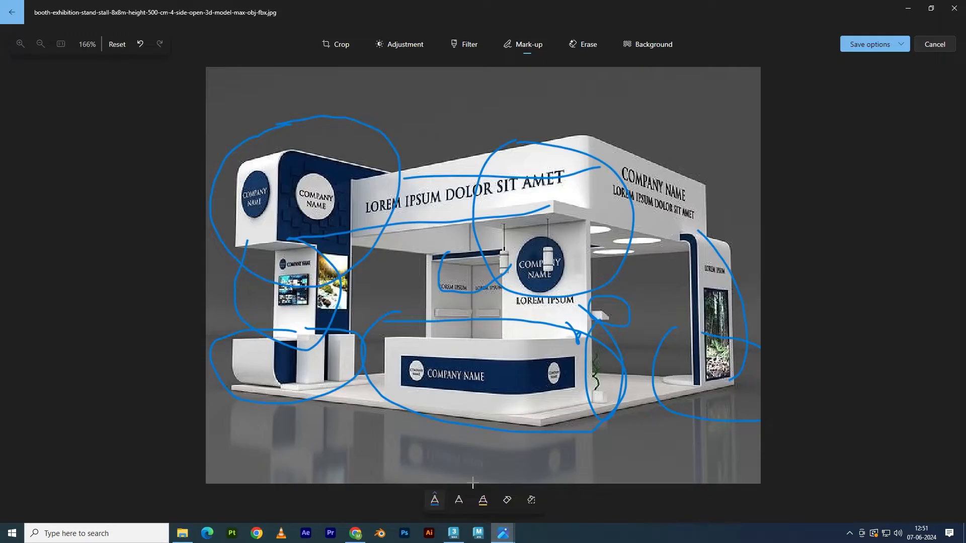
pyautogui.click(453, 534)
# Step: Try to move the two vertical edges of the tower's middle opening along Y to narrow the column, and undo the move
pyautogui.scroll(-2, 239, 245)
pyautogui.click(240, 244)
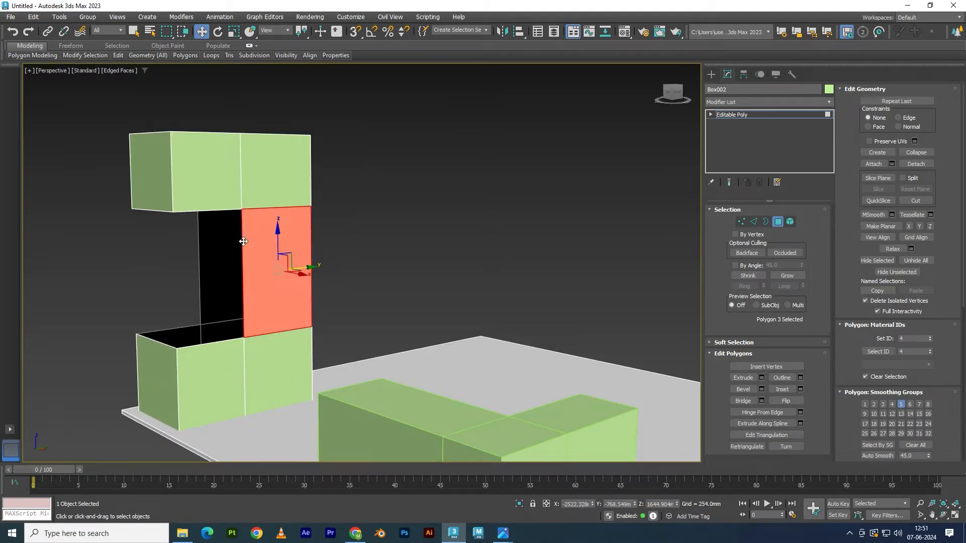
pyautogui.press('2')
pyautogui.doubleClick(243, 246)
pyautogui.click(244, 247)
pyautogui.keyDown('ctrl'); pyautogui.click(202, 237); pyautogui.keyUp('ctrl')
pyautogui.moveTo(272, 269); pyautogui.dragTo(290, 267)
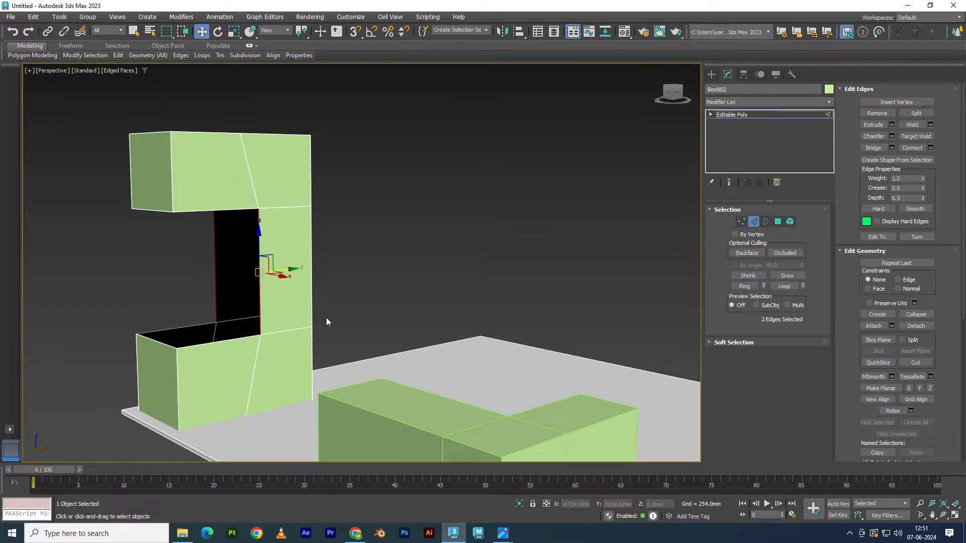
pyautogui.hotkey('ctrl', 'z')
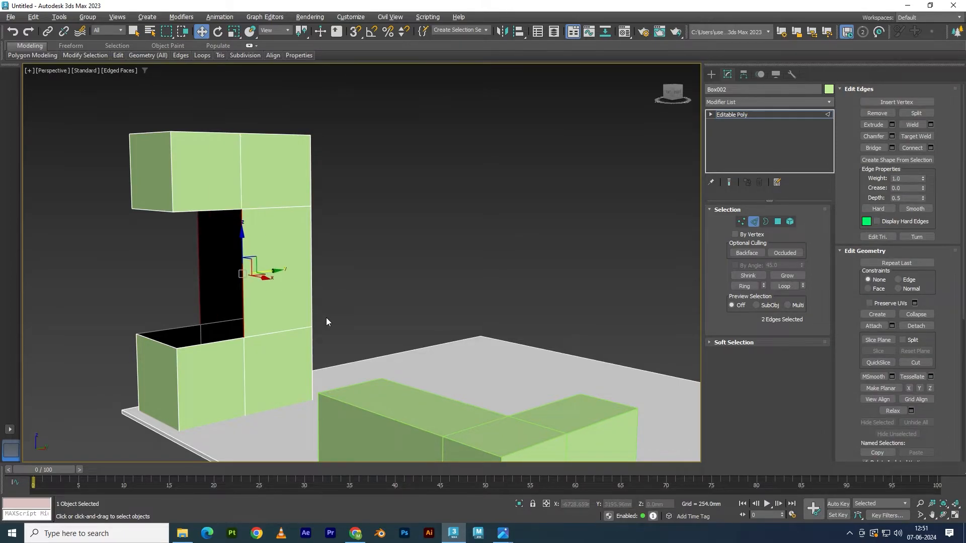
# Step: In the Left view, select all vertices of the tower's vertical middle loop and shift them horizontally away from the notch to narrow the column
pyautogui.hotkey('alt', 'w')
pyautogui.middleClick(308, 354)
pyautogui.hotkey('alt', 'w')
pyautogui.moveTo(396, 256); pyautogui.dragTo(385, 398, button='middle')
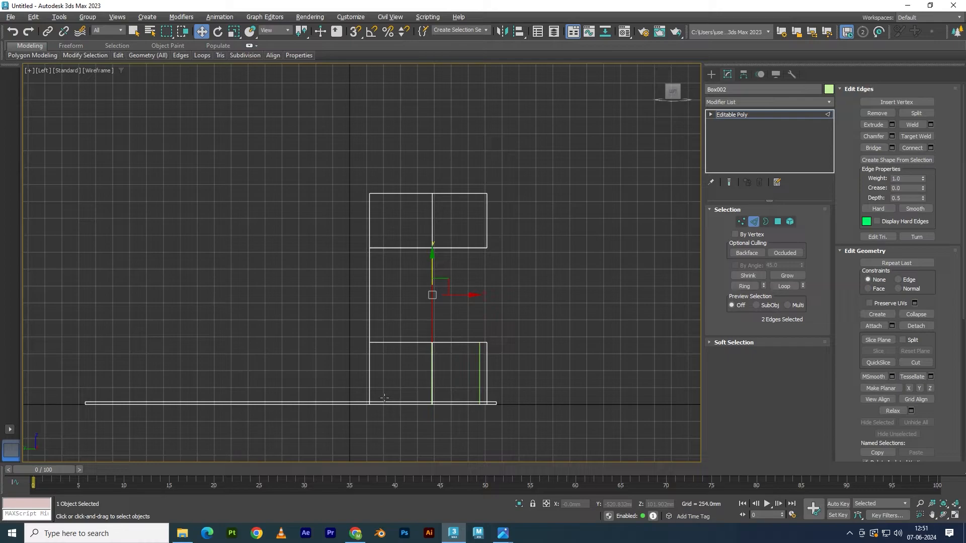
pyautogui.moveTo(415, 382); pyautogui.dragTo(411, 341, button='middle')
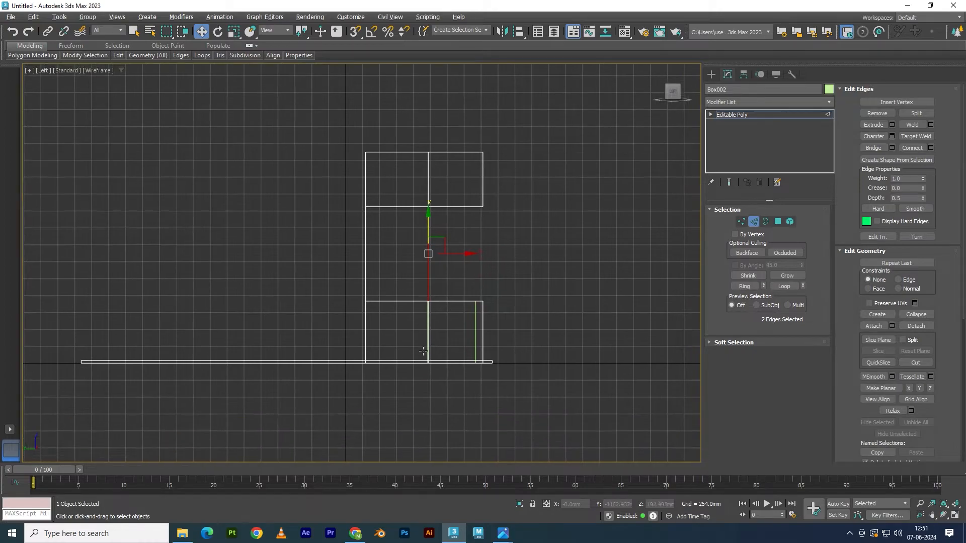
pyautogui.press('1')
pyautogui.moveTo(423, 165); pyautogui.dragTo(445, 403)
pyautogui.moveTo(465, 255); pyautogui.dragTo(445, 256)
pyautogui.hotkey('alt', 'w')
pyautogui.rightClick(494, 344)
pyautogui.hotkey('alt', 'w')
pyautogui.click(348, 253)
# Step: Select the two open side edges under the tower's upper block and open the Bridge settings on them
pyautogui.keyDown('alt'); pyautogui.moveTo(348, 254); pyautogui.dragTo(265, 258, button='middle'); pyautogui.keyUp('alt')
pyautogui.scroll(4, 251, 266)
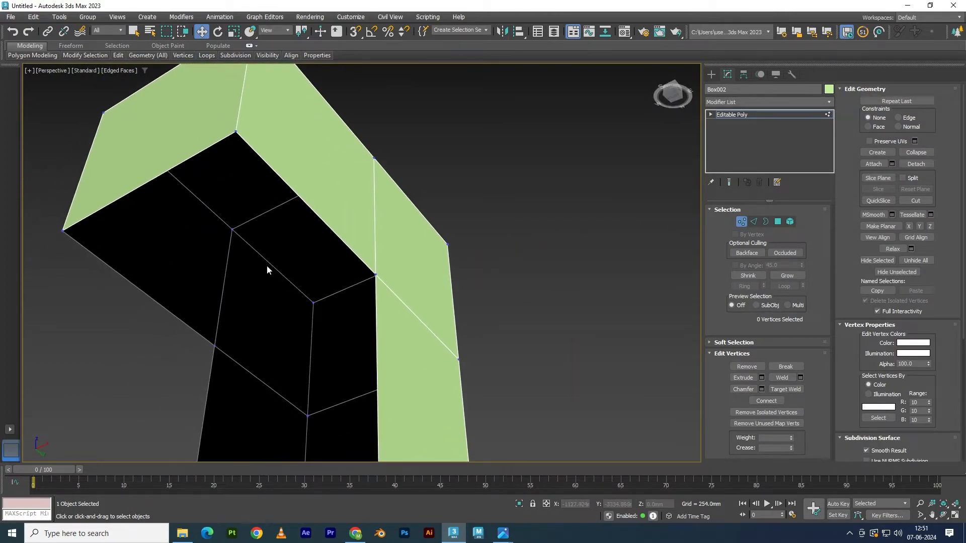
pyautogui.press('2')
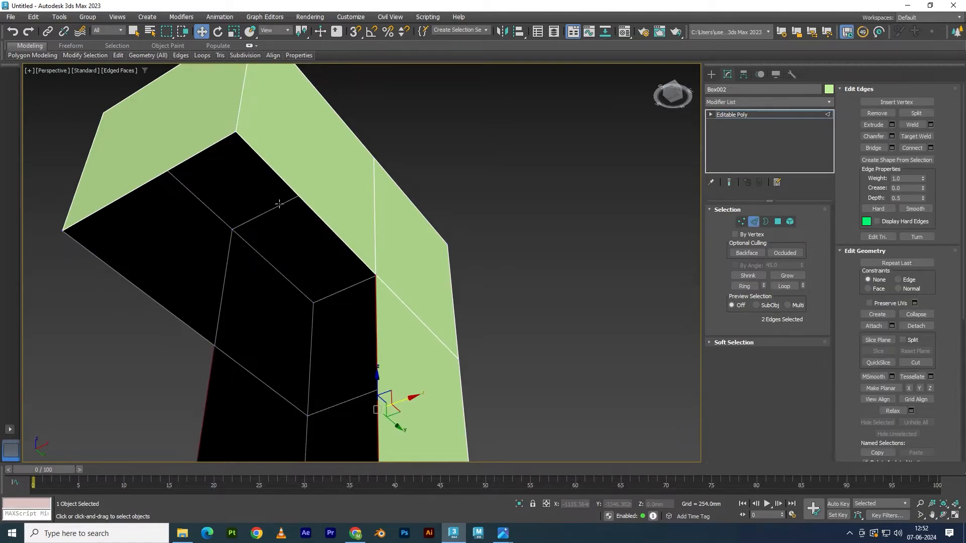
pyautogui.click(288, 186)
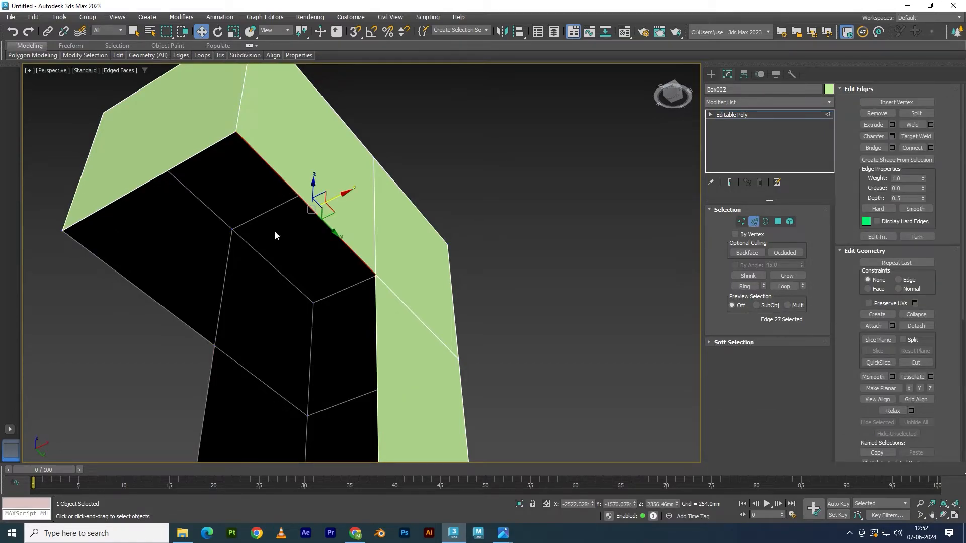
pyautogui.keyDown('ctrl'); pyautogui.click(127, 282); pyautogui.keyUp('ctrl')
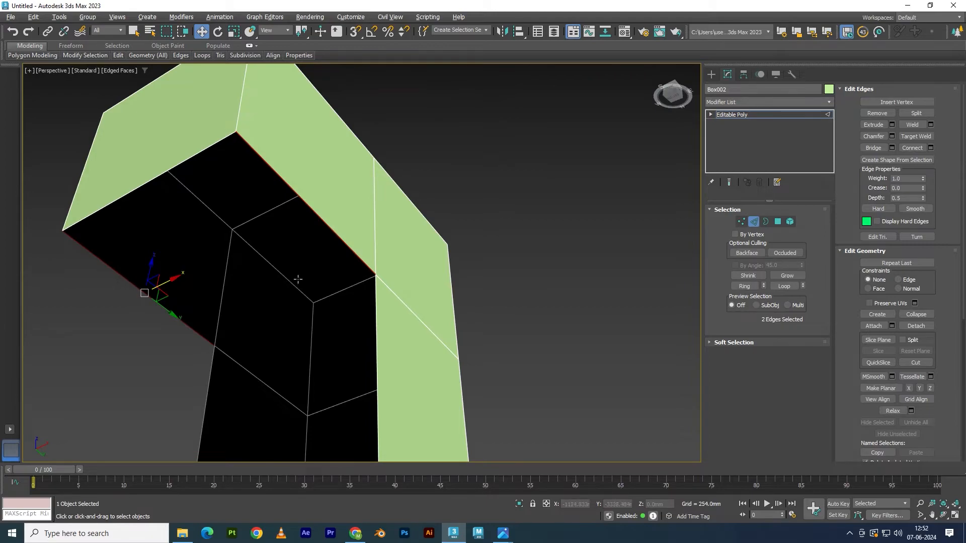
pyautogui.keyDown('alt'); pyautogui.moveTo(298, 277); pyautogui.dragTo(303, 278, button='middle'); pyautogui.keyUp('alt')
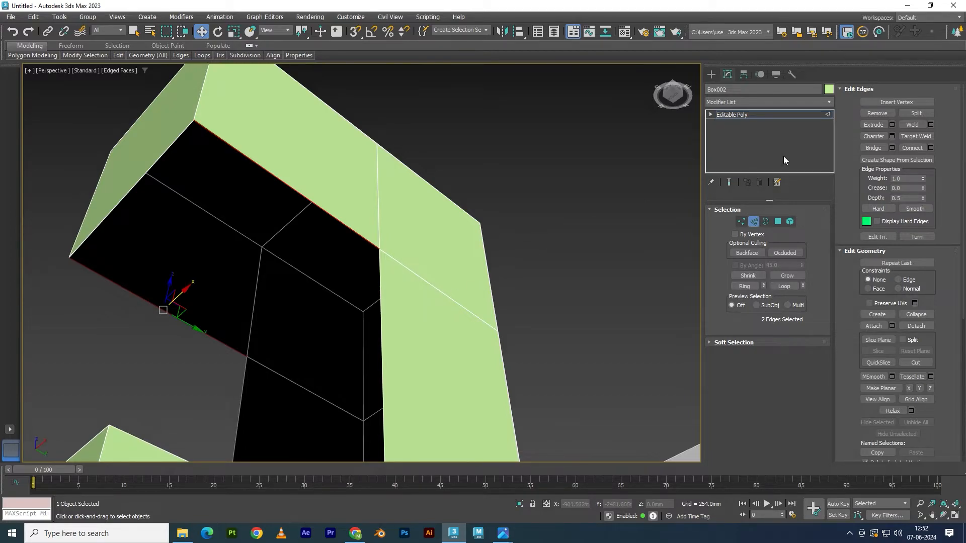
pyautogui.click(891, 148)
pyautogui.keyDown('alt'); pyautogui.moveTo(341, 317); pyautogui.dragTo(322, 262, button='middle'); pyautogui.keyUp('alt')
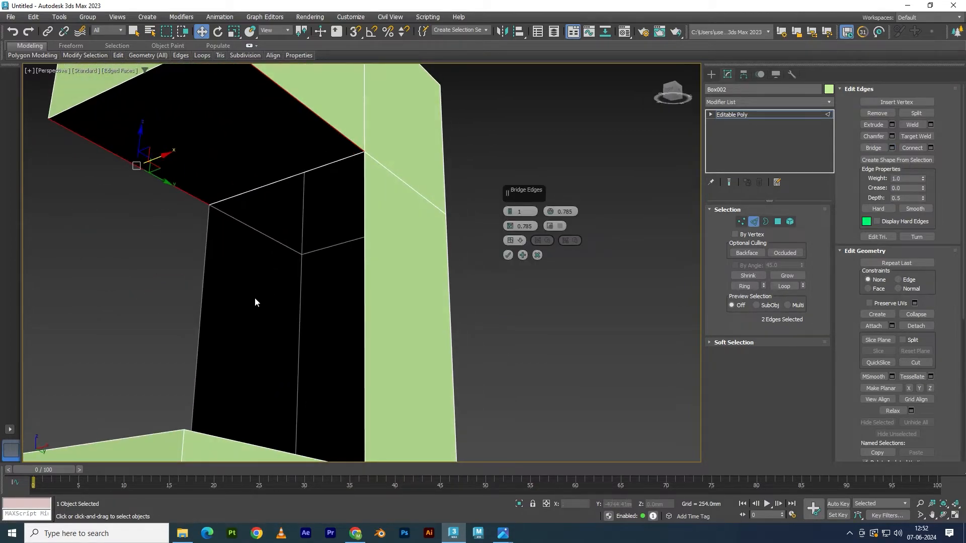
# Step: Try bridging the two vertical edges of the column's open face, and step back to the bridge under the upper block
pyautogui.click(201, 271)
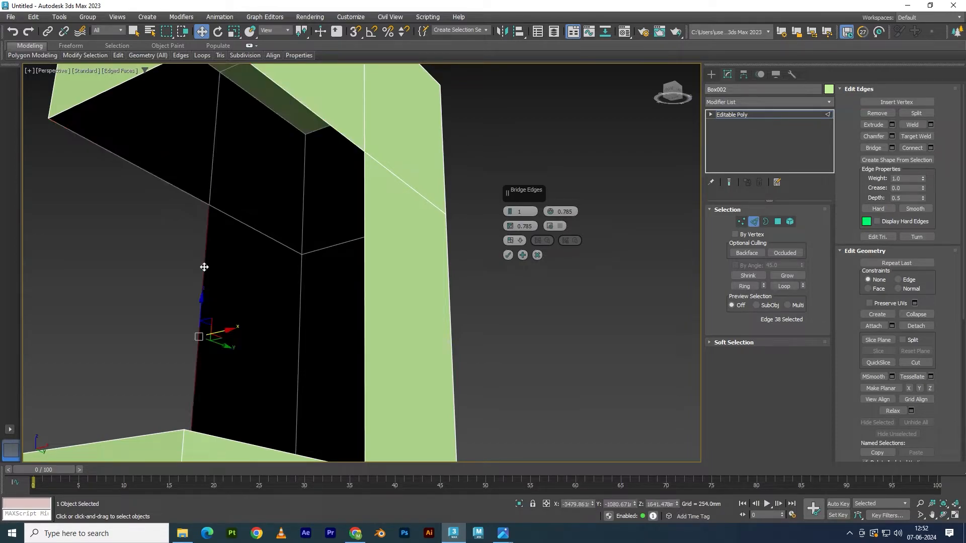
pyautogui.keyDown('ctrl'); pyautogui.click(362, 265); pyautogui.keyUp('ctrl')
pyautogui.keyDown('alt'); pyautogui.moveTo(362, 265); pyautogui.dragTo(339, 289, button='middle'); pyautogui.keyUp('alt')
pyautogui.scroll(4, 331, 264)
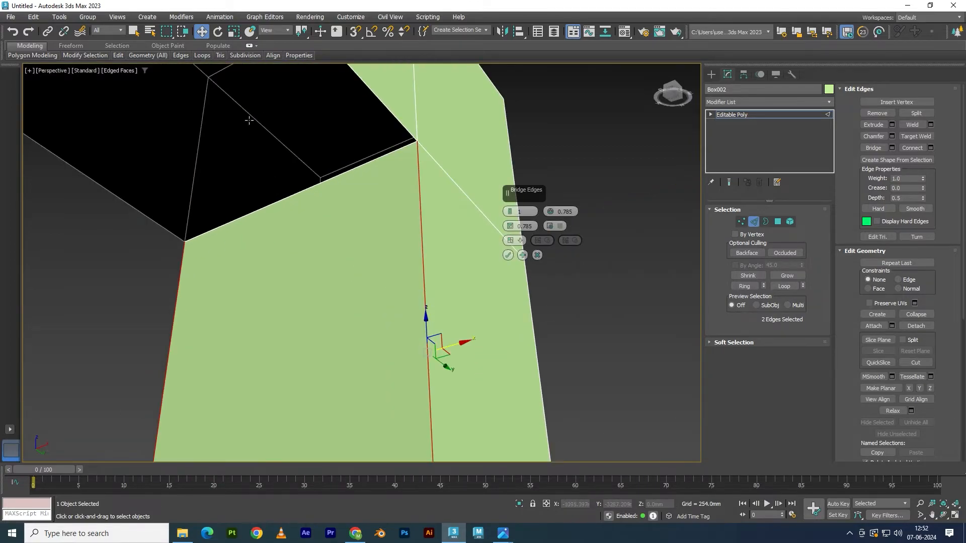
pyautogui.scroll(-4, 253, 133)
pyautogui.hotkey('ctrl', 'z')
pyautogui.hotkey('ctrl', 'y')
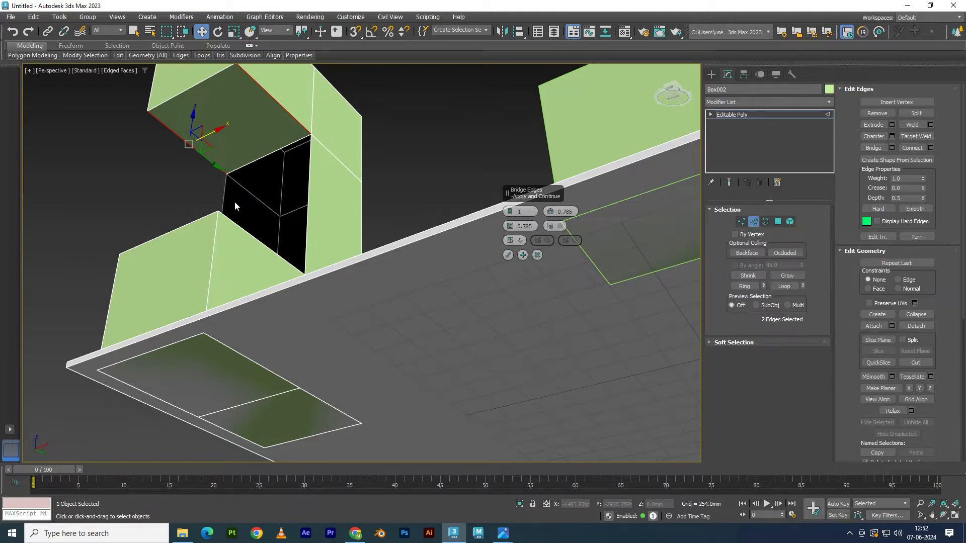
# Step: Bridge the two vertical edges of the middle opening to close the column's inner face
pyautogui.keyDown('alt'); pyautogui.moveTo(243, 204); pyautogui.dragTo(249, 213, button='middle'); pyautogui.keyUp('alt')
pyautogui.click(222, 195)
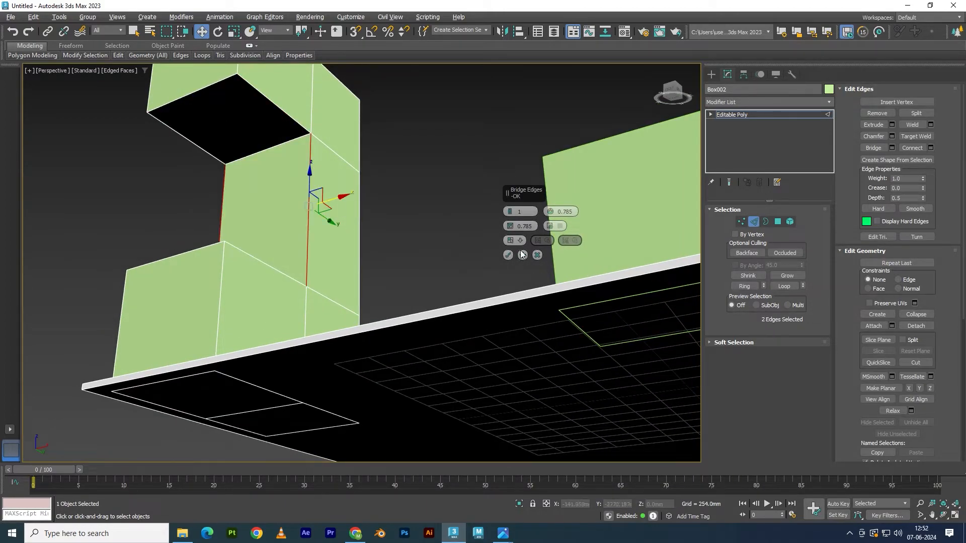
pyautogui.keyDown('alt'); pyautogui.moveTo(482, 277); pyautogui.dragTo(217, 291, button='middle'); pyautogui.keyUp('alt')
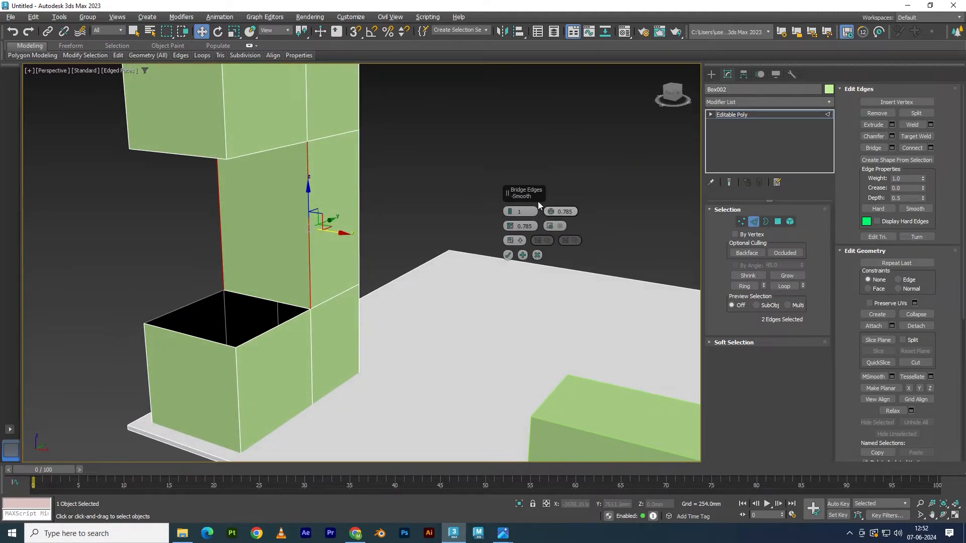
# Step: Bridge the two open upper side edges of the tower's base block with 1 segment to close its top, and accept the bridge
pyautogui.click(192, 302)
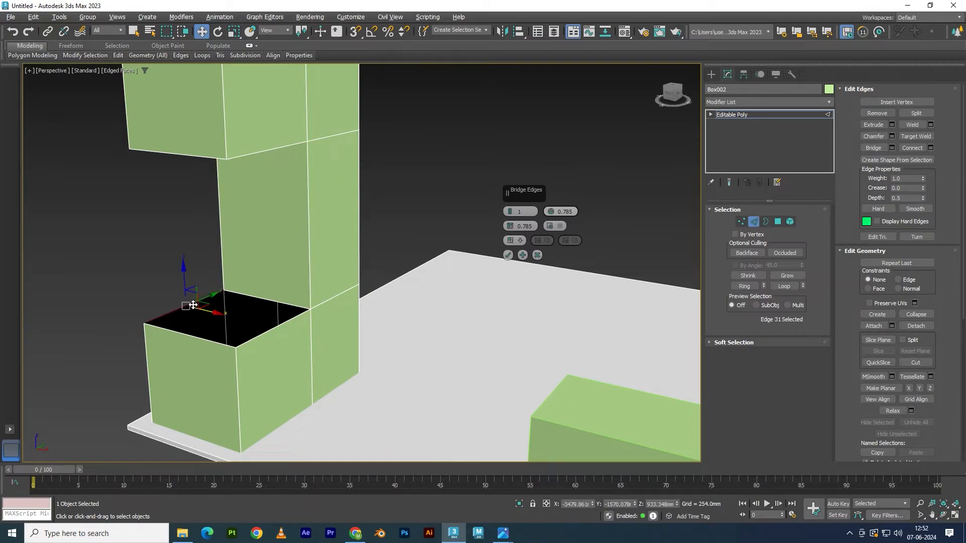
pyautogui.keyDown('ctrl'); pyautogui.click(278, 328); pyautogui.keyUp('ctrl')
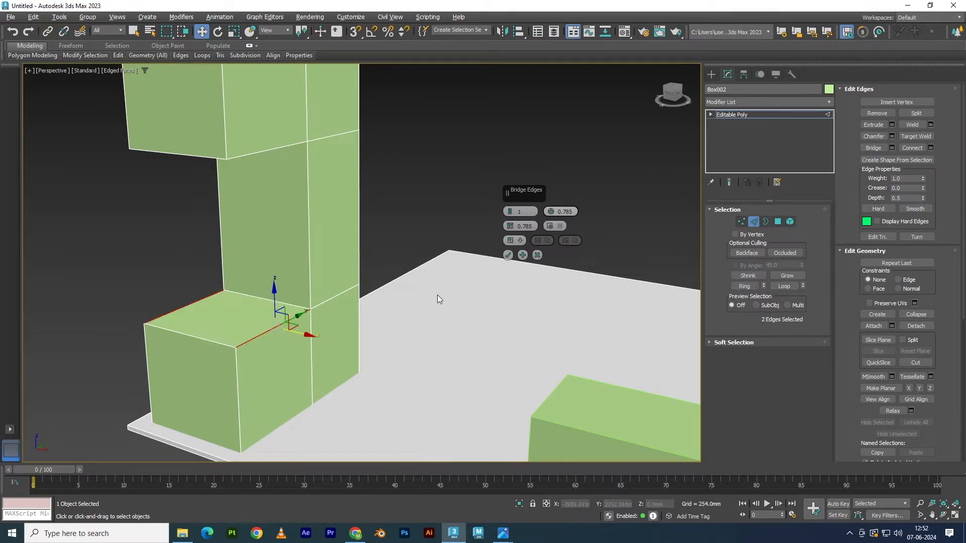
pyautogui.keyDown('alt'); pyautogui.moveTo(439, 294); pyautogui.dragTo(404, 299, button='middle'); pyautogui.keyUp('alt')
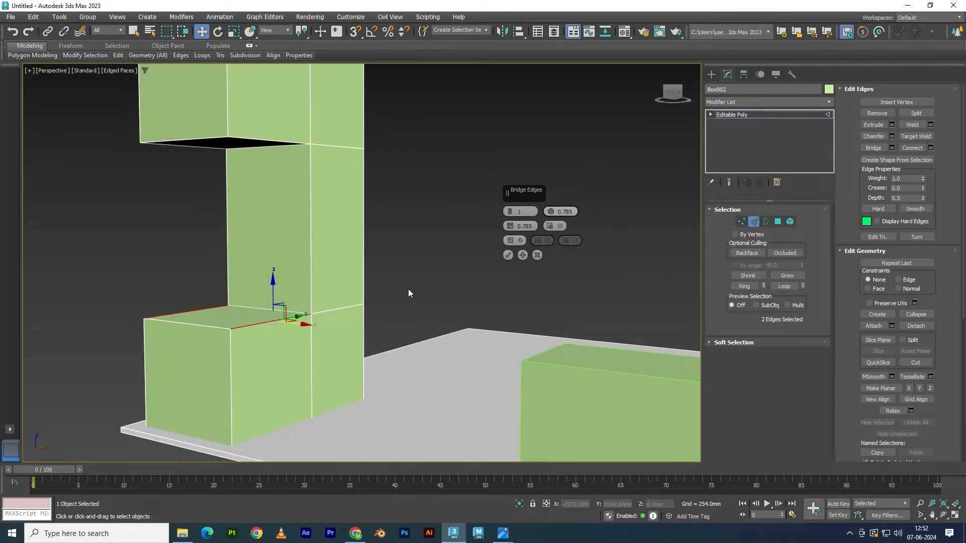
pyautogui.keyDown('alt'); pyautogui.moveTo(454, 301); pyautogui.dragTo(530, 283, button='middle'); pyautogui.keyUp('alt')
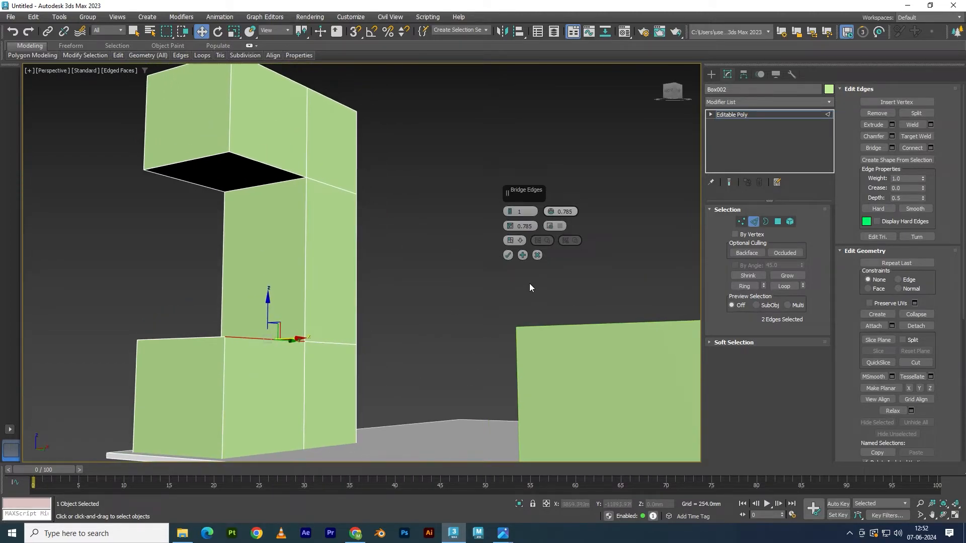
pyautogui.click(508, 255)
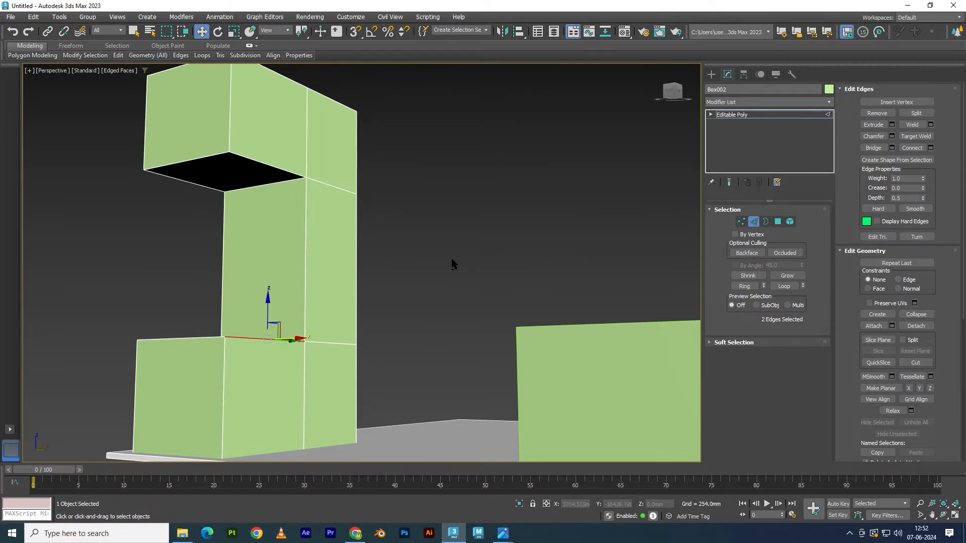
pyautogui.keyDown('alt'); pyautogui.moveTo(391, 268); pyautogui.dragTo(381, 272, button='middle'); pyautogui.keyUp('alt')
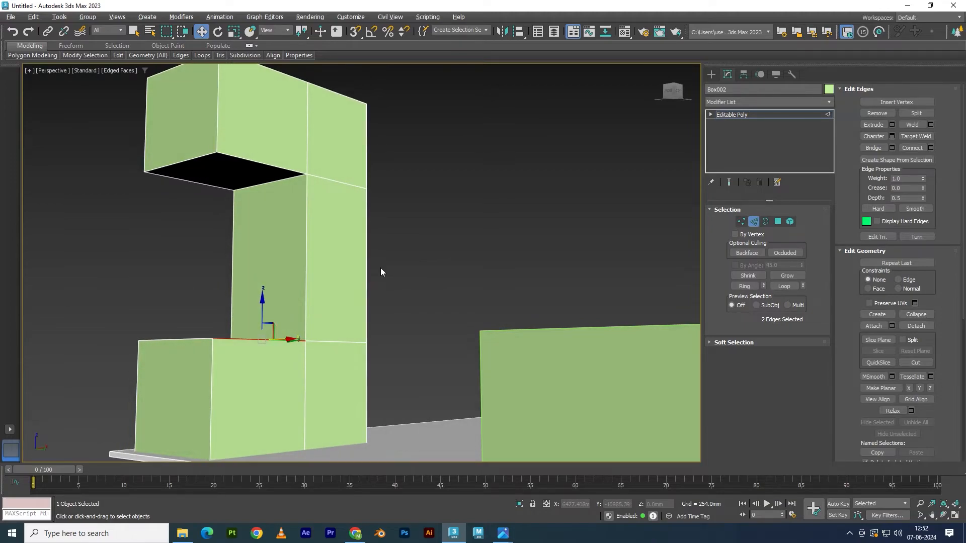
pyautogui.keyDown('alt'); pyautogui.moveTo(291, 261); pyautogui.dragTo(304, 310, button='middle'); pyautogui.keyUp('alt')
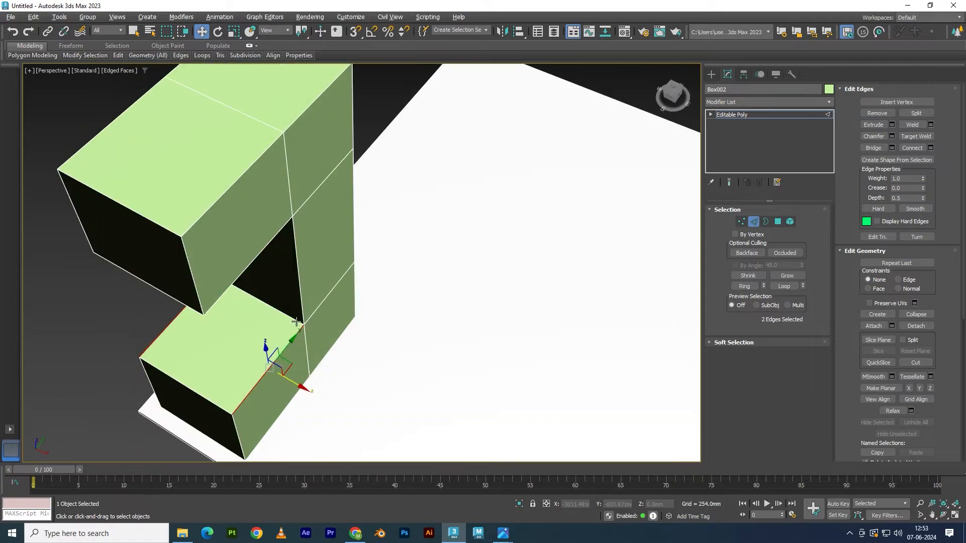
# Step: Leave edge editing on the tower and deselect it to view the whole stall
pyautogui.click(729, 116)
pyautogui.hotkey('ctrl', 'shift', 'z')
pyautogui.click(177, 172)
pyautogui.keyDown('alt'); pyautogui.moveTo(281, 275); pyautogui.dragTo(388, 330, button='middle'); pyautogui.keyUp('alt')
pyautogui.moveTo(506, 368); pyautogui.dragTo(393, 343, button='middle')
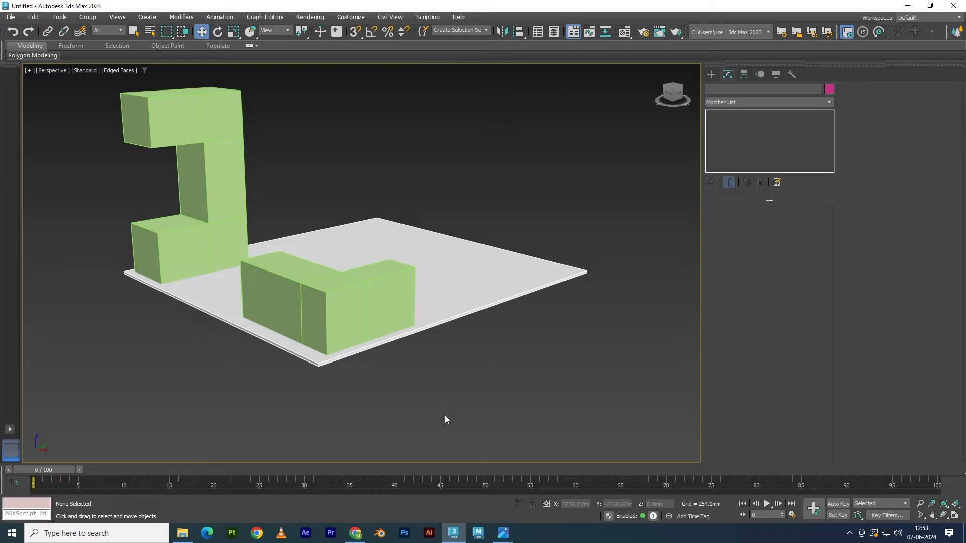
pyautogui.keyDown('alt'); pyautogui.moveTo(357, 360); pyautogui.dragTo(330, 373, button='middle'); pyautogui.keyUp('alt')
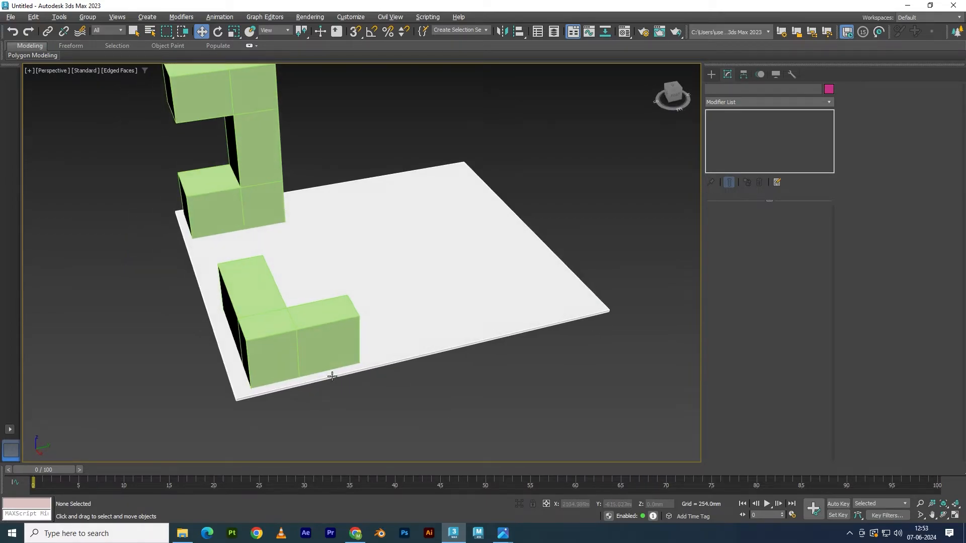
# Step: Select the whole tower and shift it along Y on the slab, working in the top view toward the slab's front edge
pyautogui.click(258, 212)
pyautogui.moveTo(255, 216); pyautogui.dragTo(264, 213)
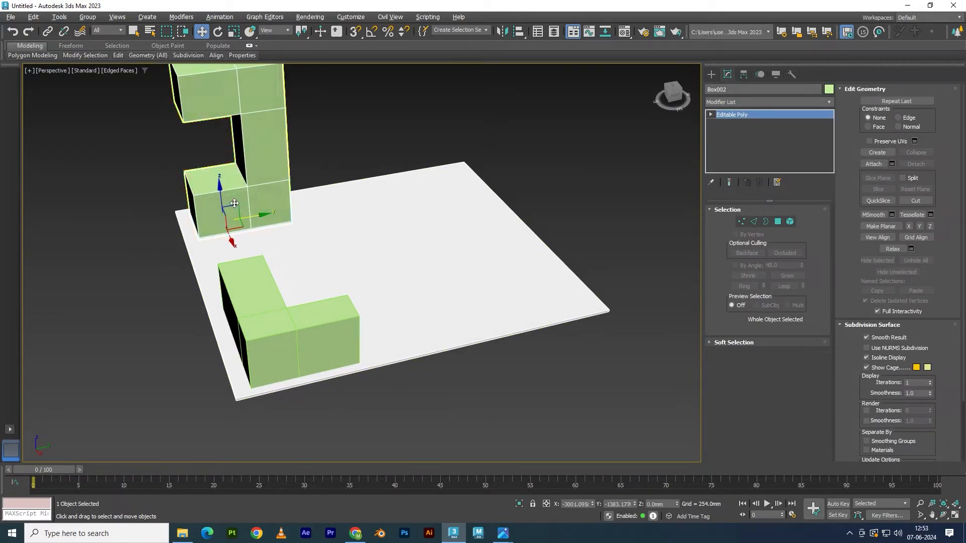
pyautogui.hotkey('alt', 'w')
pyautogui.middleClick(217, 179)
pyautogui.hotkey('alt', 'w')
pyautogui.scroll(3, 398, 239)
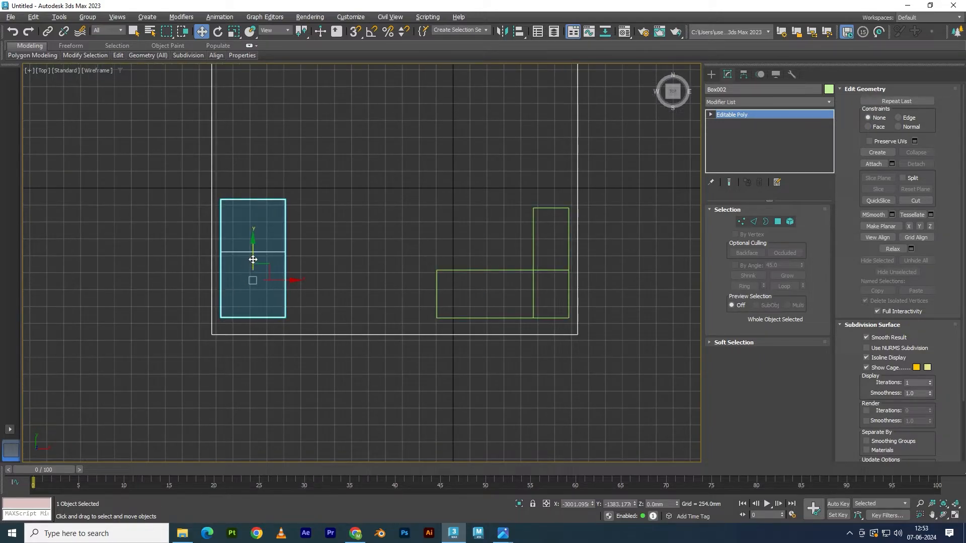
pyautogui.moveTo(254, 259); pyautogui.dragTo(254, 269)
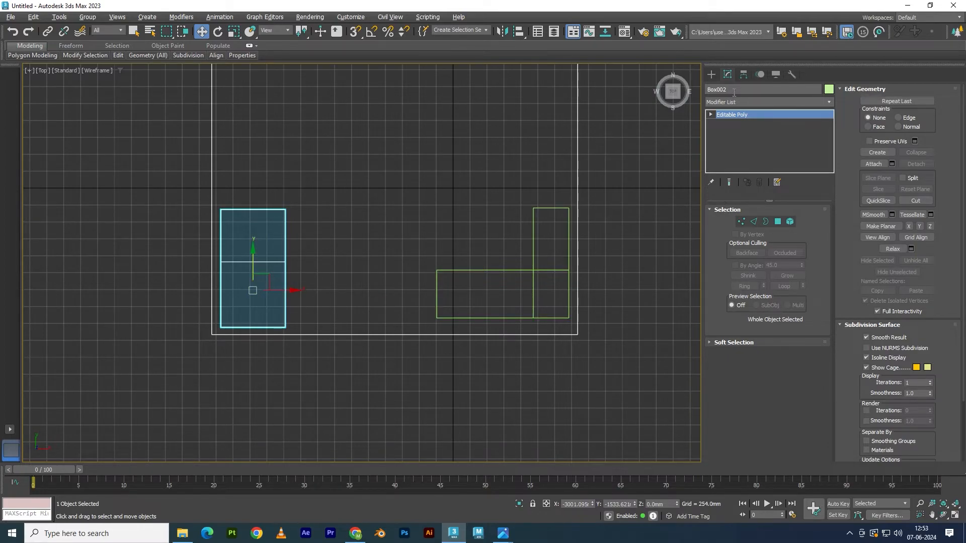
# Step: Move only the tower's pivot, with snapping on, to its front inner corner, and finish pivot editing
pyautogui.click(745, 74)
pyautogui.click(761, 145)
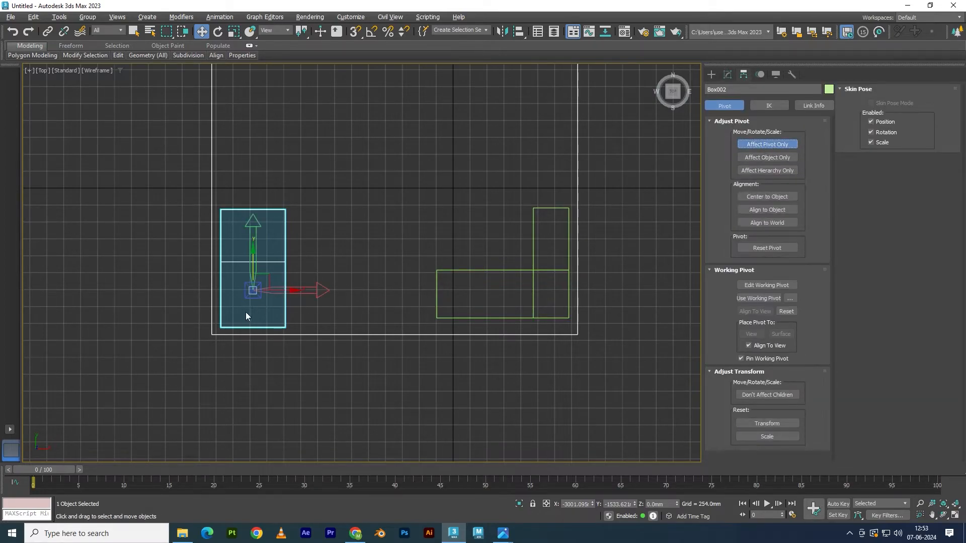
pyautogui.moveTo(253, 291); pyautogui.dragTo(267, 304)
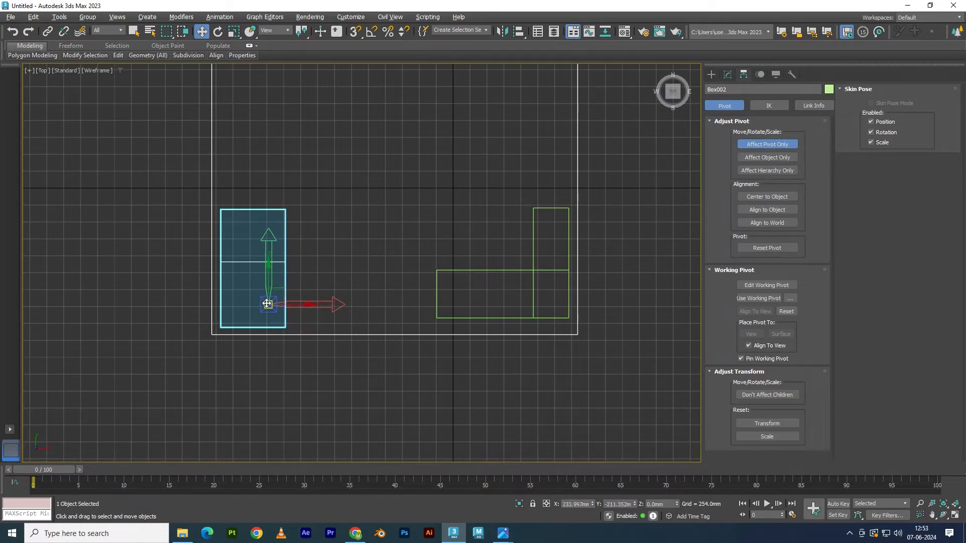
pyautogui.press('s')
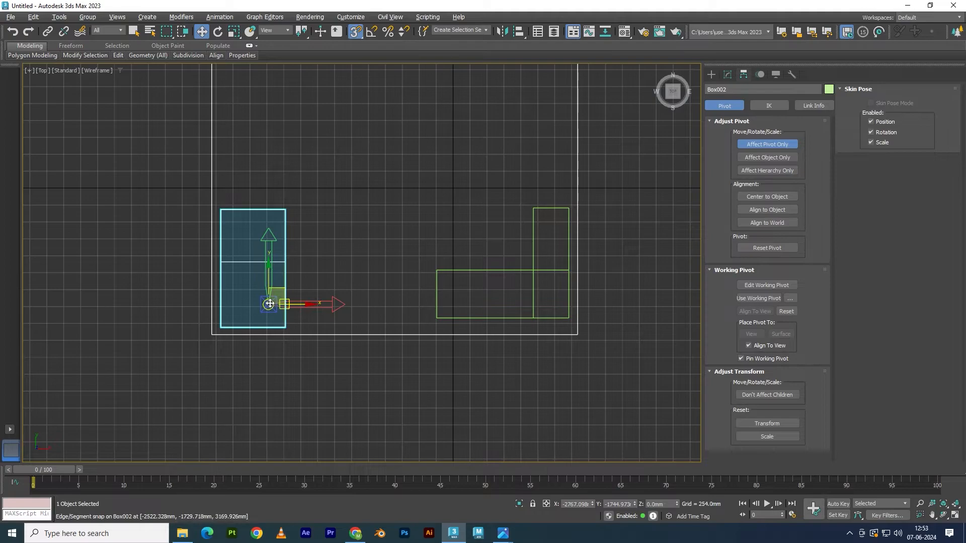
pyautogui.moveTo(267, 304); pyautogui.dragTo(285, 327)
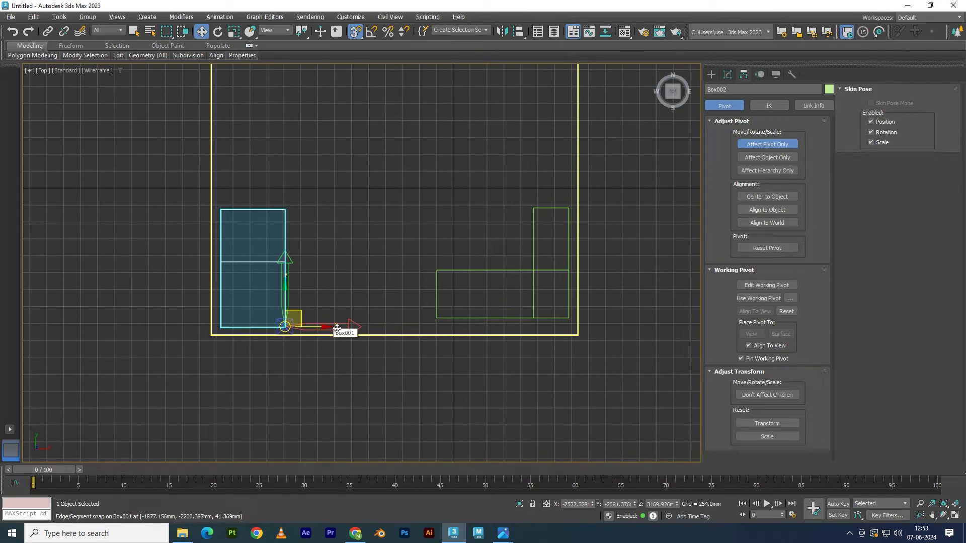
pyautogui.click(754, 146)
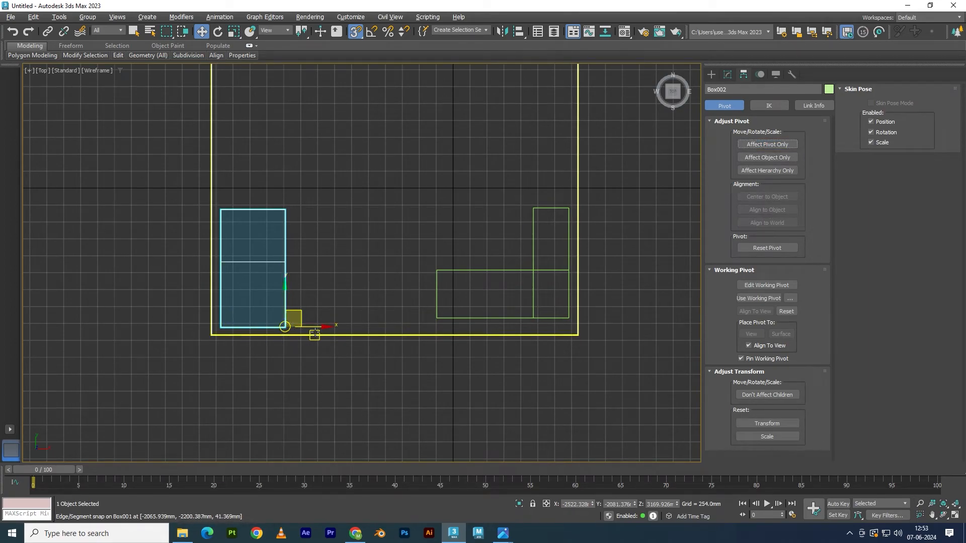
# Step: Snap the tower along Y so its front face lines up with the counter's front, and return to the perspective view
pyautogui.moveTo(282, 302); pyautogui.dragTo(436, 317)
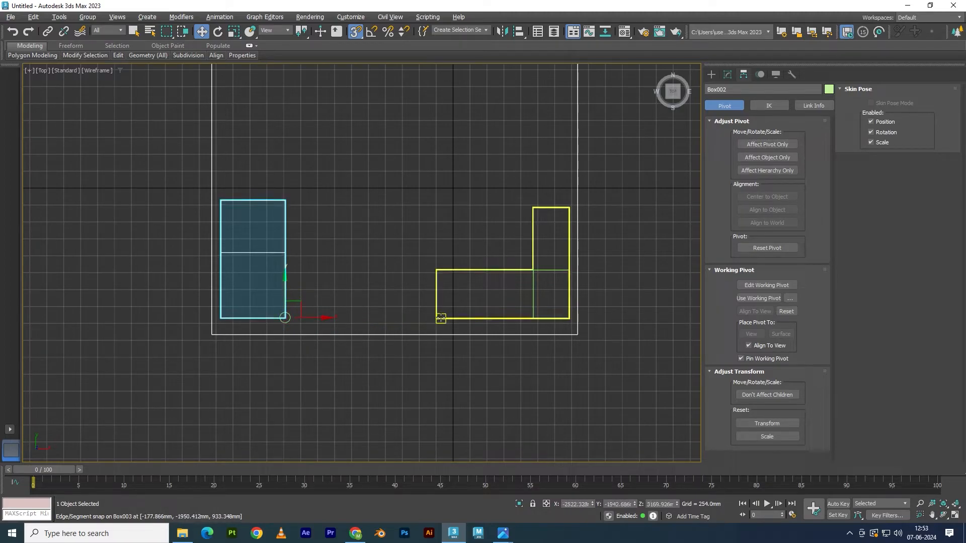
pyautogui.click(514, 429)
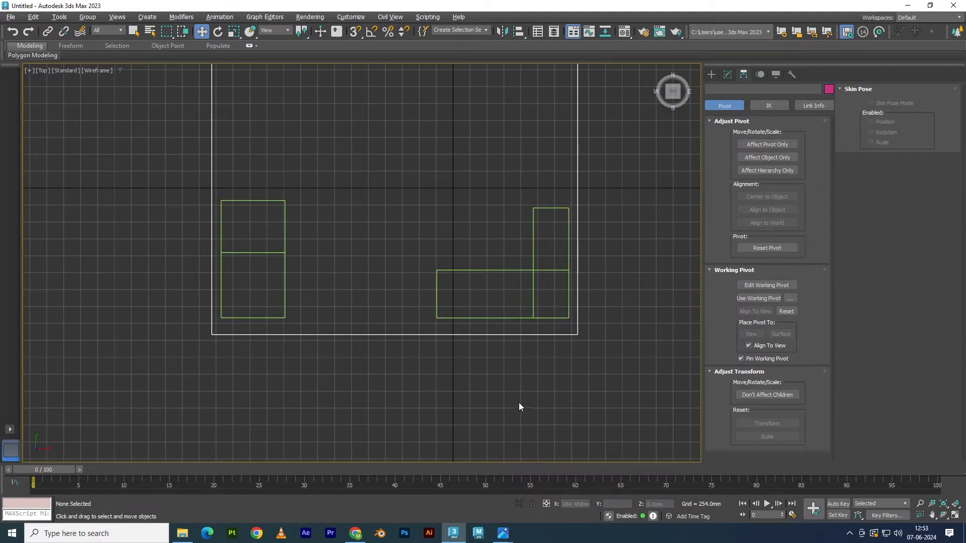
pyautogui.hotkey('alt', 'w')
pyautogui.click(424, 362)
pyautogui.hotkey('alt', 'w')
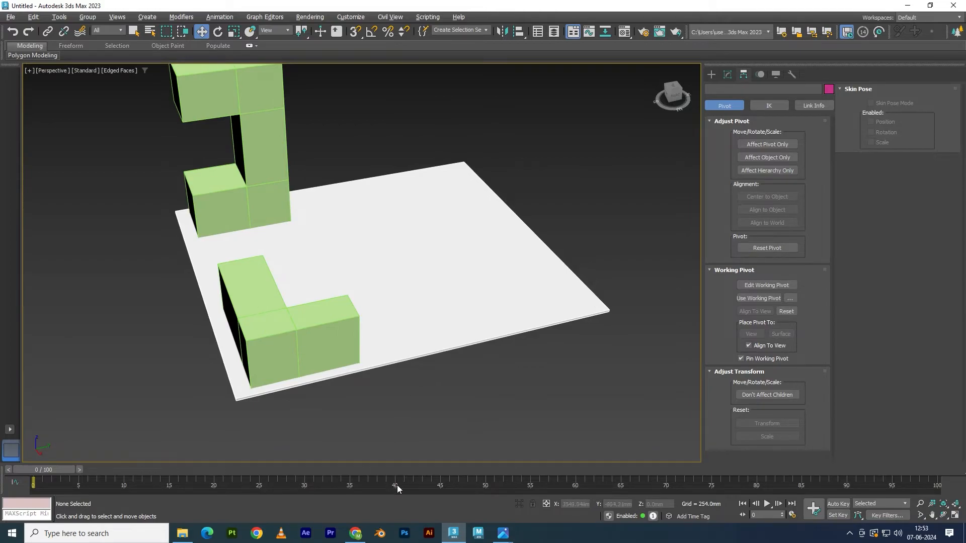
# Step: Check the booth reference image, and clone the floor slab straight up above the original
pyautogui.moveTo(504, 534)
pyautogui.click(466, 457)
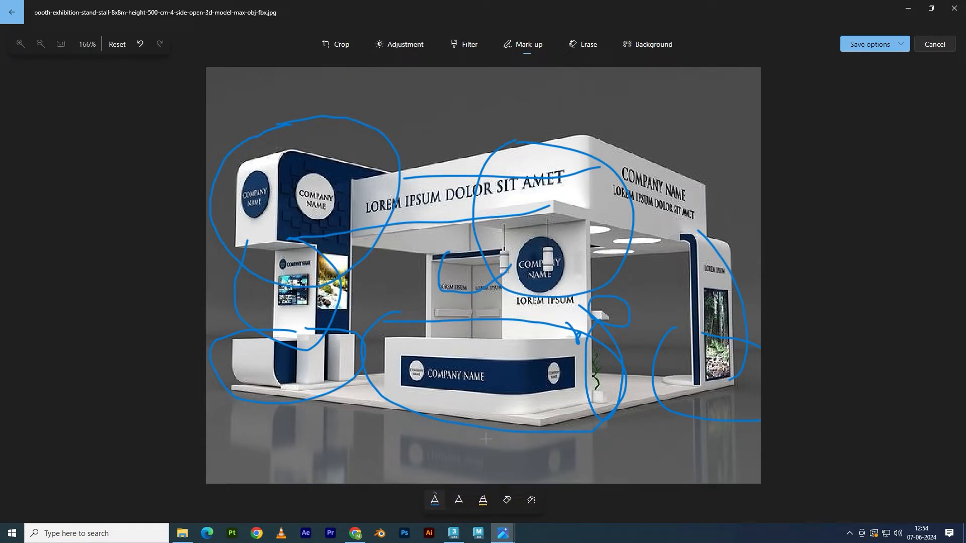
pyautogui.click(453, 533)
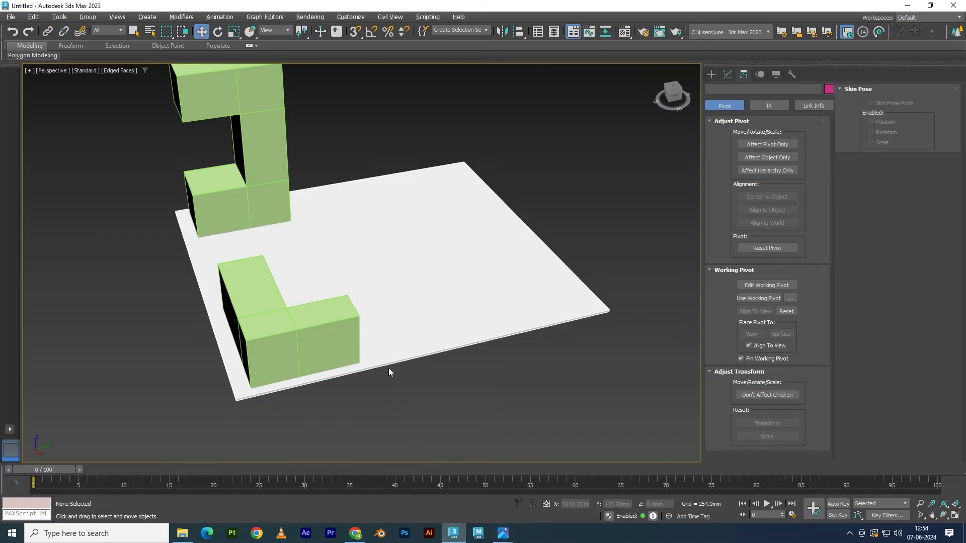
pyautogui.keyDown('alt'); pyautogui.moveTo(341, 332); pyautogui.dragTo(355, 352, button='middle'); pyautogui.keyUp('alt')
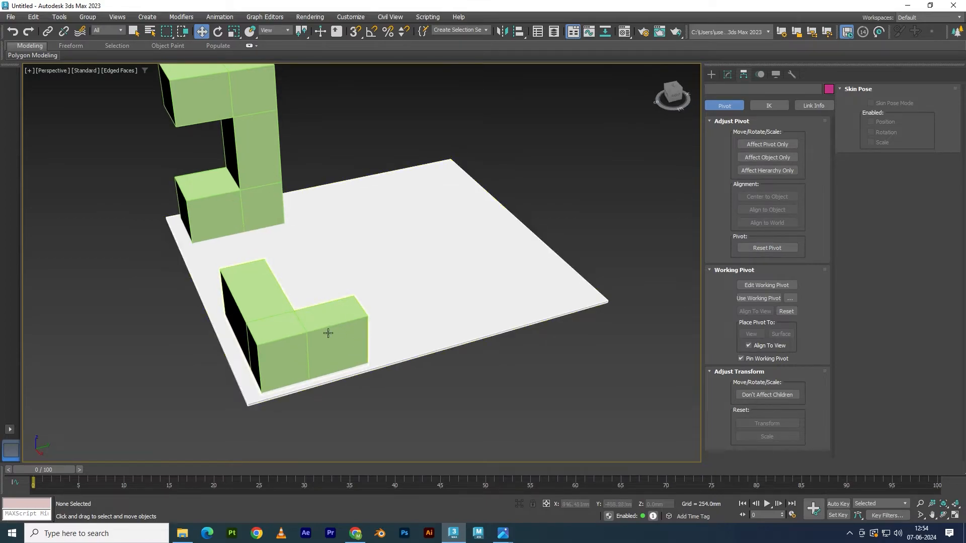
pyautogui.click(385, 328)
pyautogui.keyDown('shift'); pyautogui.moveTo(335, 282); pyautogui.dragTo(331, 246); pyautogui.keyUp('shift')
pyautogui.click(484, 307)
# Step: Scale the raised slab copy along Y to about 1% so it becomes a thin strip
pyautogui.press('r')
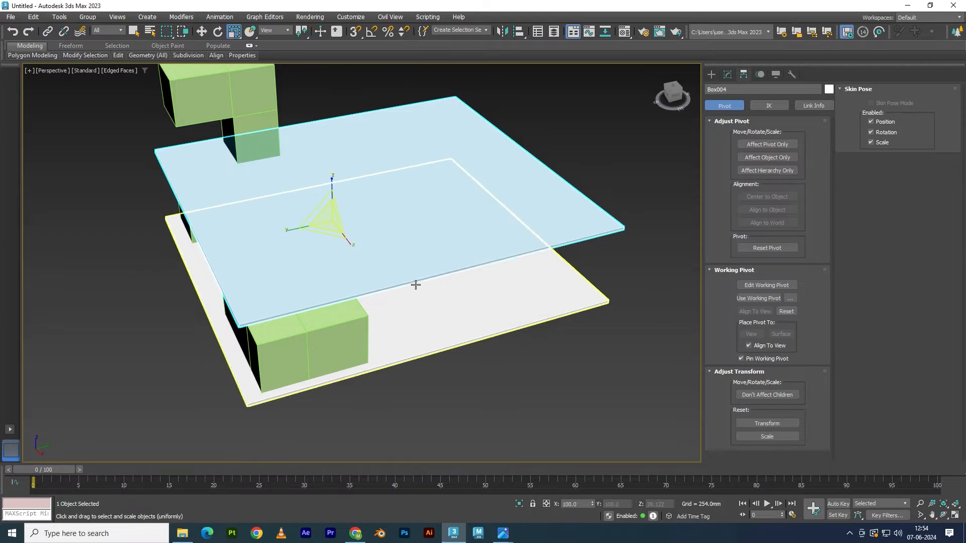
pyautogui.moveTo(287, 225); pyautogui.dragTo(578, 177)
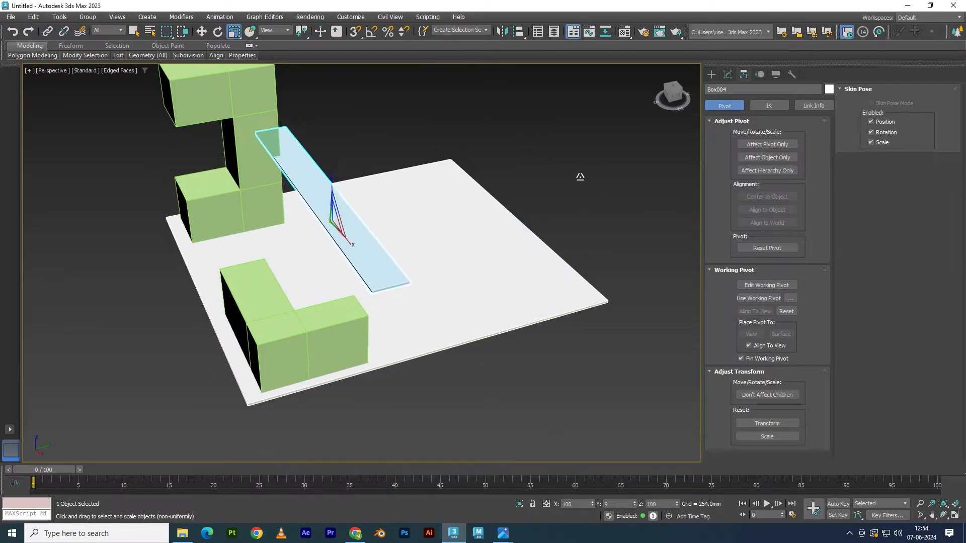
pyautogui.moveTo(302, 224); pyautogui.dragTo(494, 203)
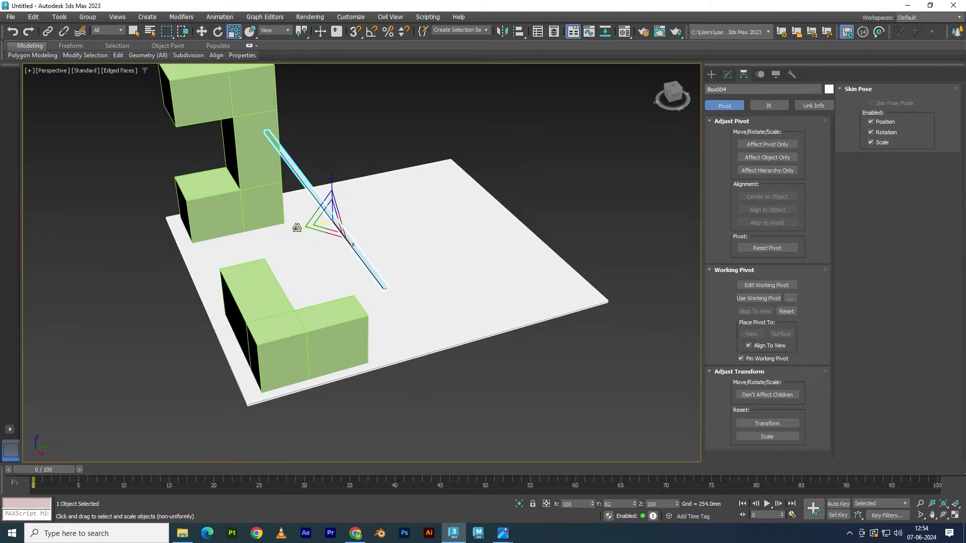
pyautogui.press('w')
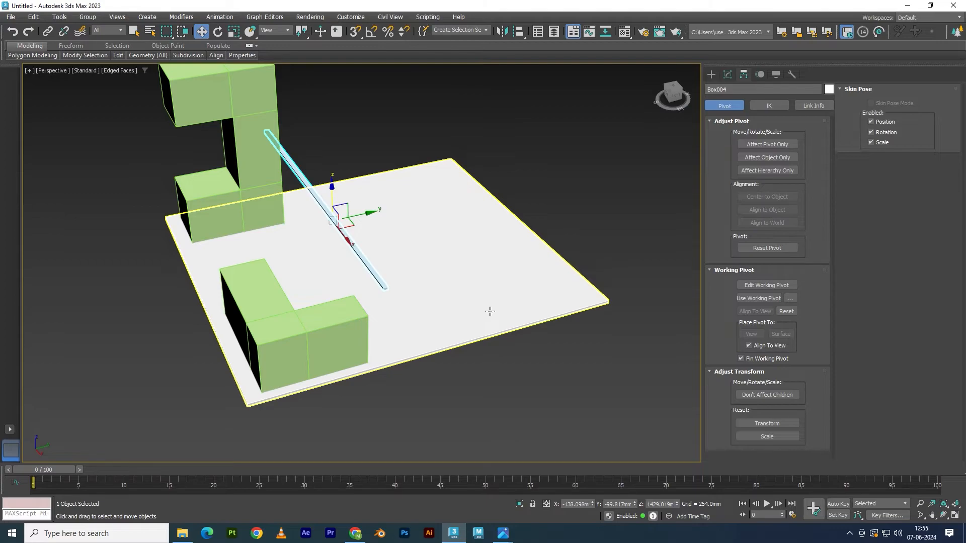
pyautogui.keyDown('alt'); pyautogui.moveTo(440, 339); pyautogui.dragTo(369, 317, button='middle'); pyautogui.keyUp('alt')
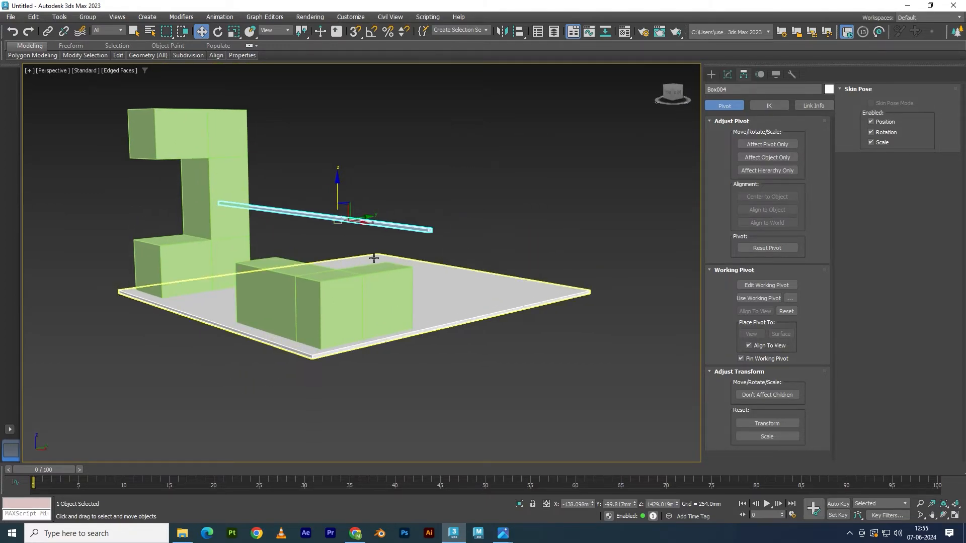
# Step: Scale the thin strip along X to about 27% to shorten it
pyautogui.press('r')
pyautogui.press('t')
pyautogui.hotkey('alt', 'w')
pyautogui.hotkey('alt', 'w')
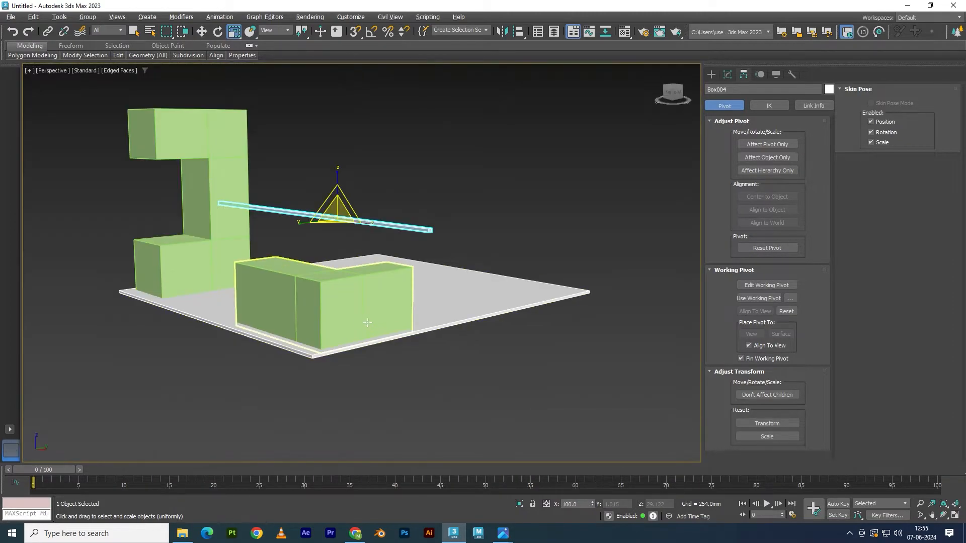
pyautogui.keyDown('alt'); pyautogui.moveTo(377, 325); pyautogui.dragTo(427, 330, button='middle'); pyautogui.keyUp('alt')
pyautogui.press('r')
pyautogui.moveTo(305, 214); pyautogui.dragTo(406, 234)
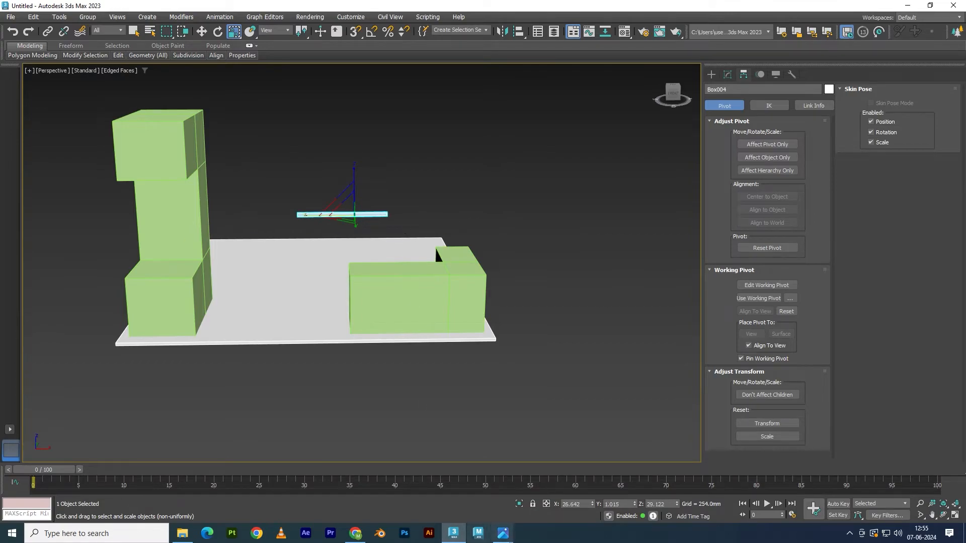
# Step: Check the reference image again, and move the strip along X and down to sit beside the counter's end face
pyautogui.click(451, 475)
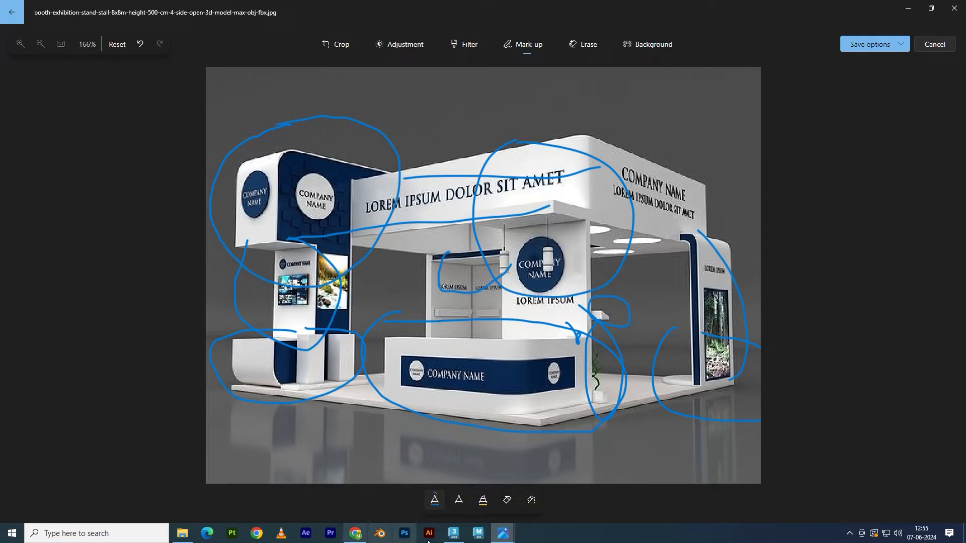
pyautogui.click(453, 533)
pyautogui.press('w')
pyautogui.keyDown('alt'); pyautogui.moveTo(373, 282); pyautogui.dragTo(347, 228, button='middle'); pyautogui.keyUp('alt')
pyautogui.moveTo(344, 195); pyautogui.dragTo(362, 289)
pyautogui.keyDown('alt'); pyautogui.moveTo(378, 315); pyautogui.dragTo(301, 323, button='middle'); pyautogui.keyUp('alt')
pyautogui.moveTo(301, 324); pyautogui.dragTo(233, 338)
pyautogui.keyDown('alt'); pyautogui.moveTo(232, 338); pyautogui.dragTo(328, 363, button='middle'); pyautogui.keyUp('alt')
pyautogui.moveTo(276, 300); pyautogui.dragTo(277, 275)
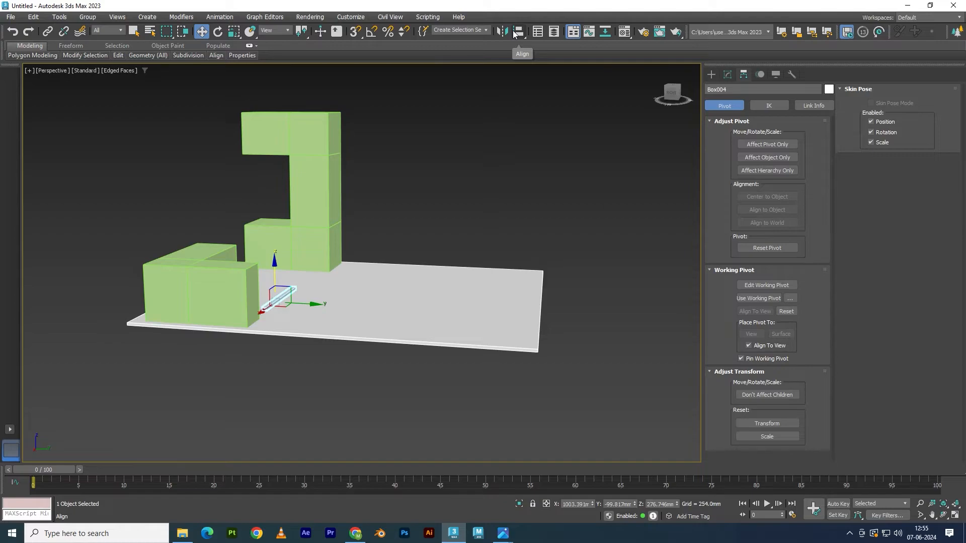
# Step: Align the strip to the counter in Z Position only, pivot point to pivot point
pyautogui.click(515, 33)
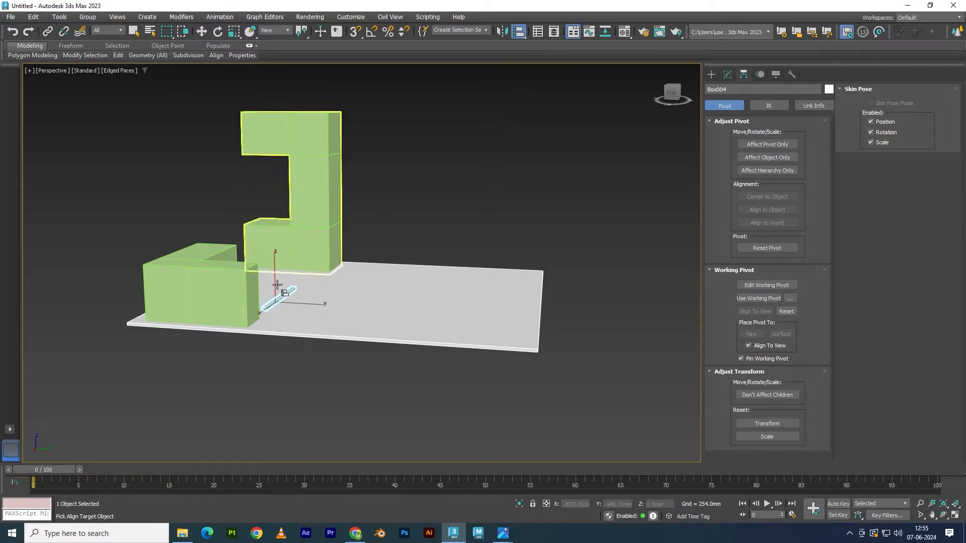
pyautogui.click(248, 287)
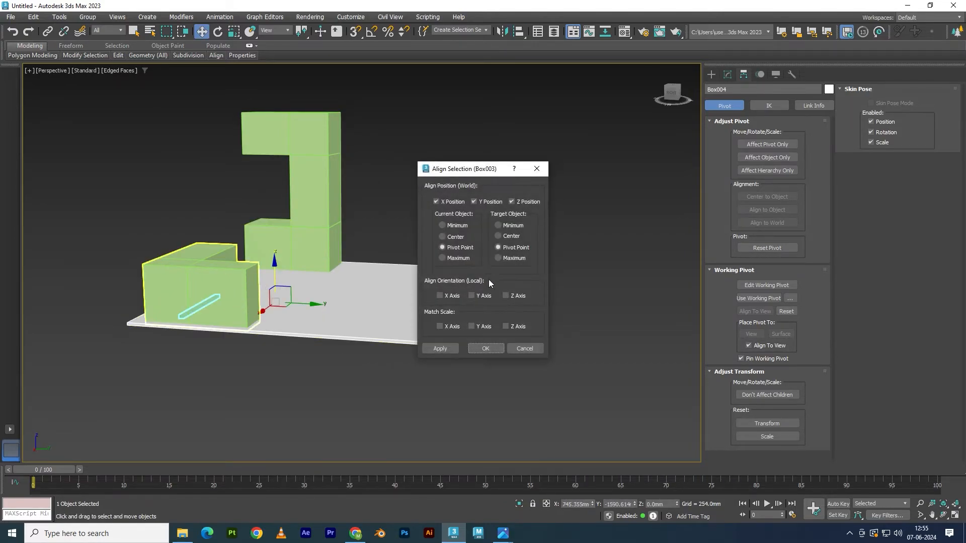
pyautogui.moveTo(459, 172); pyautogui.dragTo(500, 166)
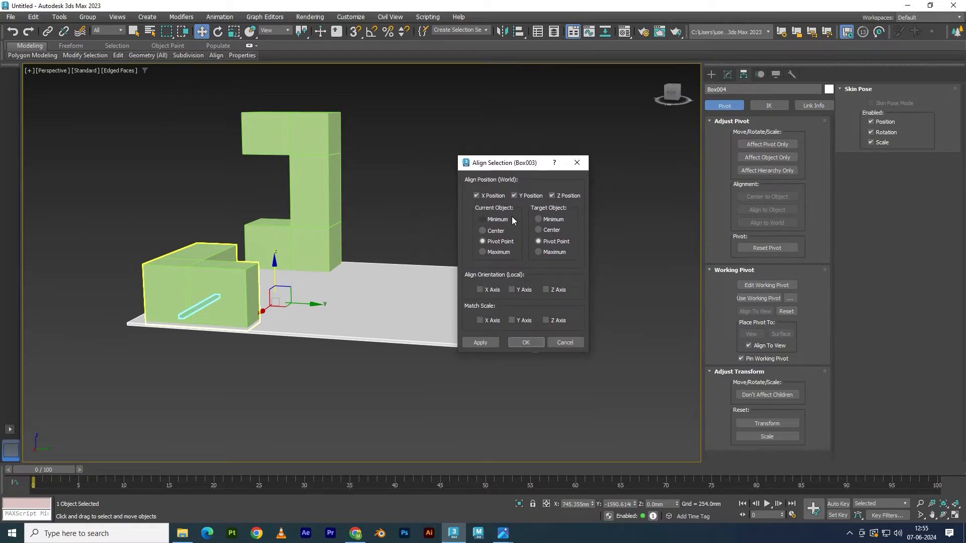
pyautogui.click(477, 196)
pyautogui.click(514, 197)
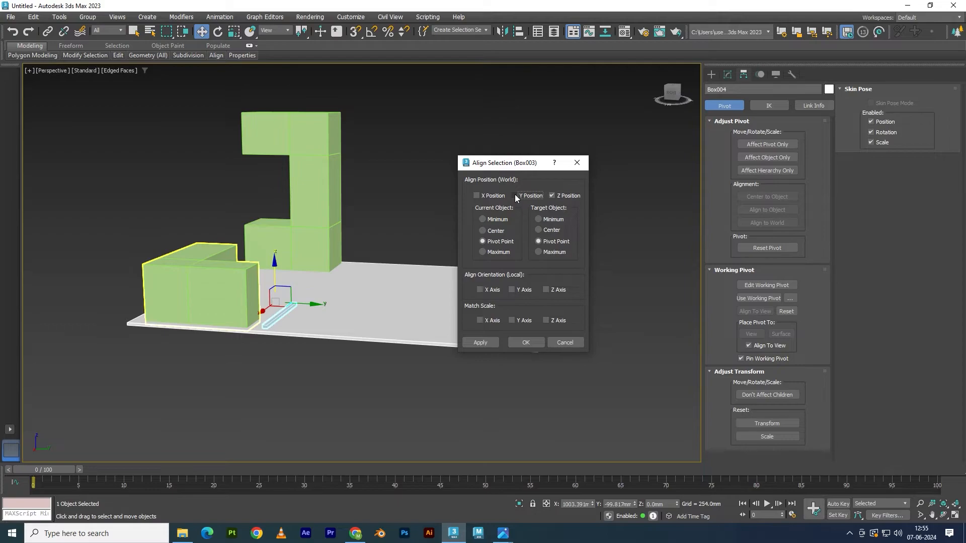
pyautogui.click(552, 195)
pyautogui.click(552, 196)
pyautogui.click(520, 344)
# Step: Move the strip along Y up against the end face of the counter
pyautogui.keyDown('alt'); pyautogui.moveTo(305, 397); pyautogui.dragTo(315, 319, button='middle'); pyautogui.keyUp('alt')
pyautogui.scroll(5, 282, 327)
pyautogui.moveTo(313, 319); pyautogui.dragTo(276, 318)
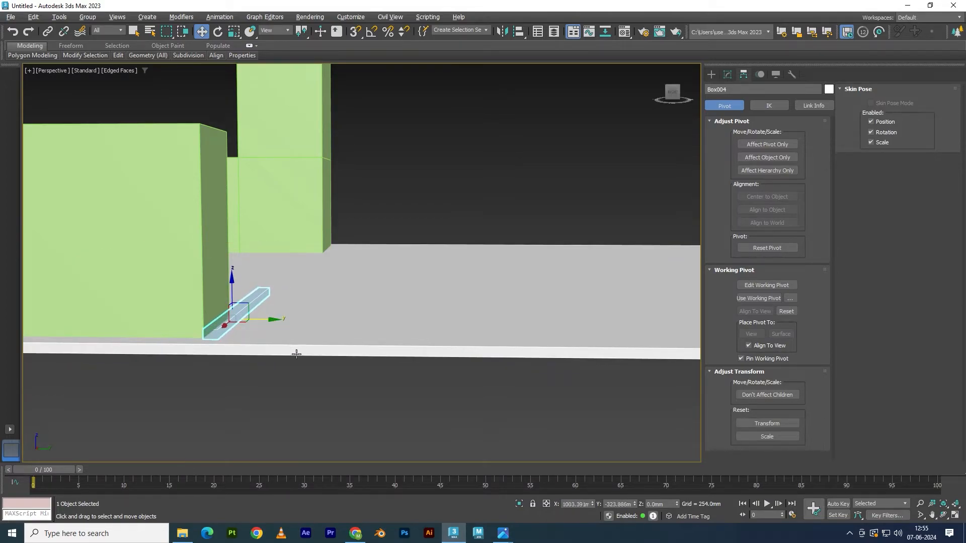
pyautogui.keyDown('alt'); pyautogui.moveTo(271, 323); pyautogui.dragTo(296, 363, button='middle'); pyautogui.keyUp('alt')
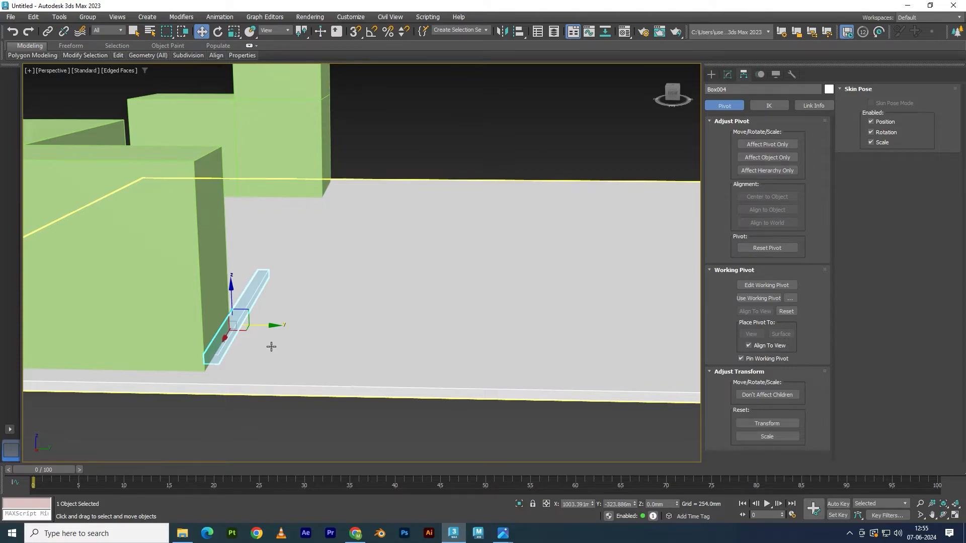
pyautogui.keyDown('alt'); pyautogui.moveTo(274, 330); pyautogui.dragTo(188, 360, button='middle'); pyautogui.keyUp('alt')
pyautogui.click(188, 360)
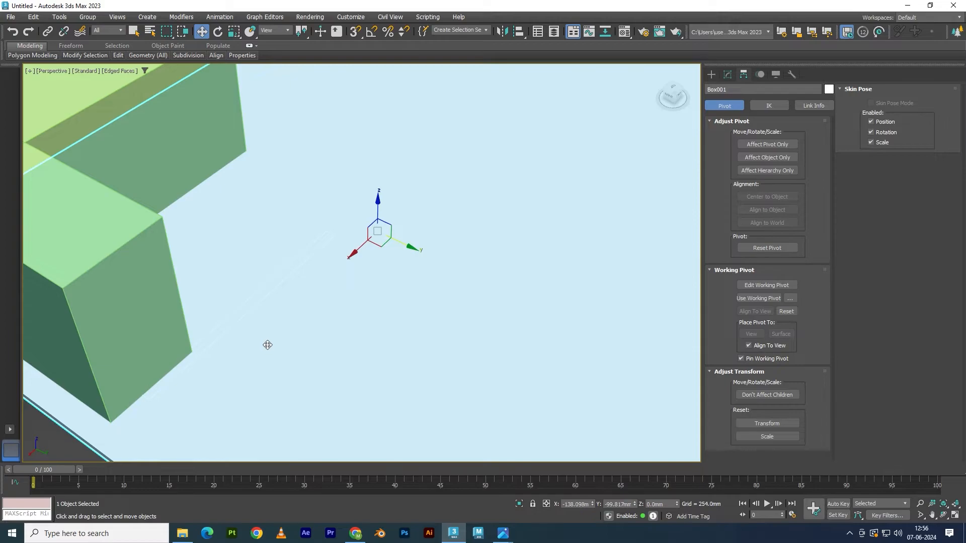
pyautogui.press('z')
pyautogui.keyDown('alt'); pyautogui.moveTo(263, 364); pyautogui.dragTo(285, 349, button='middle'); pyautogui.keyUp('alt')
pyautogui.click(251, 386)
pyautogui.hotkey('ctrl', 'z')
pyautogui.hotkey('ctrl', 'z')
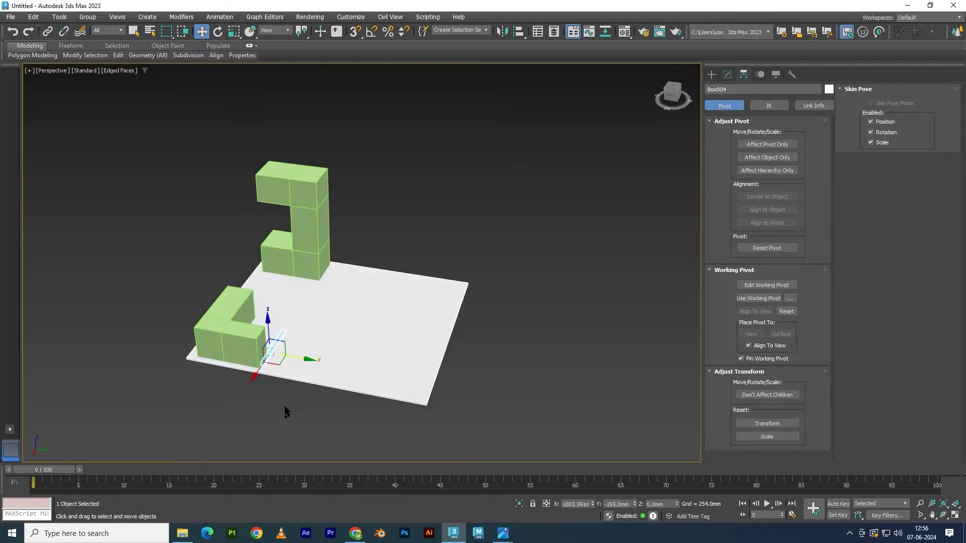
pyautogui.scroll(3, 285, 405)
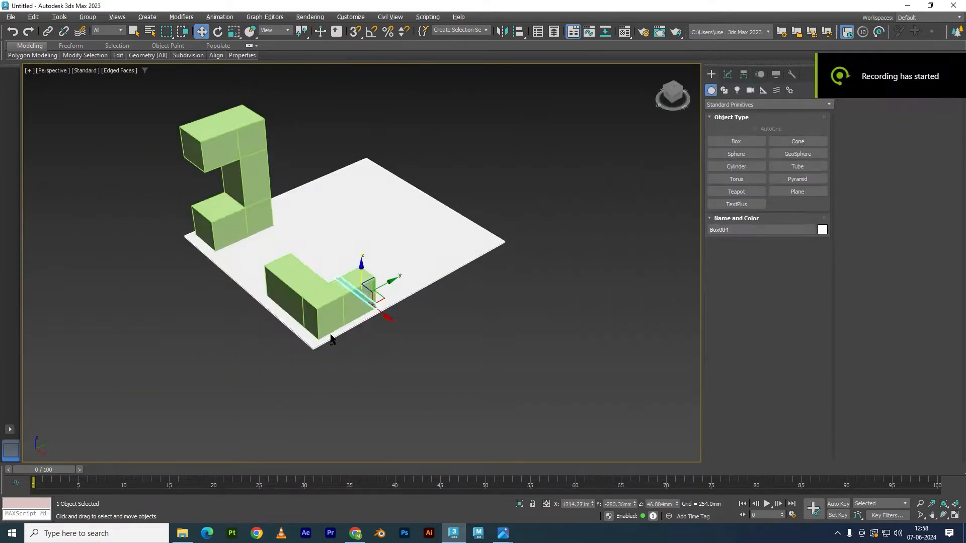
pyautogui.scroll(3, 351, 302)
pyautogui.scroll(-2, 356, 302)
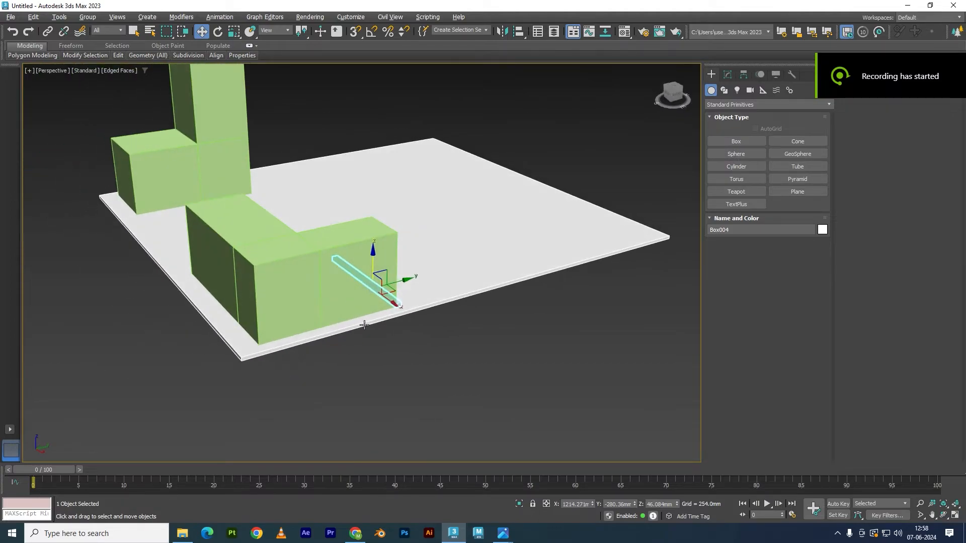
# Step: In the Left view, select the strip's vertices and snap them flush with the counter's end and down onto the floor plate
pyautogui.hotkey('alt', 'w')
pyautogui.middleClick(252, 396)
pyautogui.hotkey('alt', 'w')
pyautogui.scroll(6, 288, 342)
pyautogui.moveTo(388, 406); pyautogui.dragTo(322, 328, button='middle')
pyautogui.moveTo(629, 365); pyautogui.dragTo(421, 344, button='middle')
pyautogui.moveTo(479, 320); pyautogui.dragTo(366, 339, button='middle')
pyautogui.hotkey('alt', 'w')
pyautogui.keyDown('alt'); pyautogui.moveTo(498, 361); pyautogui.dragTo(472, 360, button='middle'); pyautogui.keyUp('alt')
pyautogui.middleClick(198, 377)
pyautogui.hotkey('alt', 'w')
pyautogui.scroll(4, 370, 324)
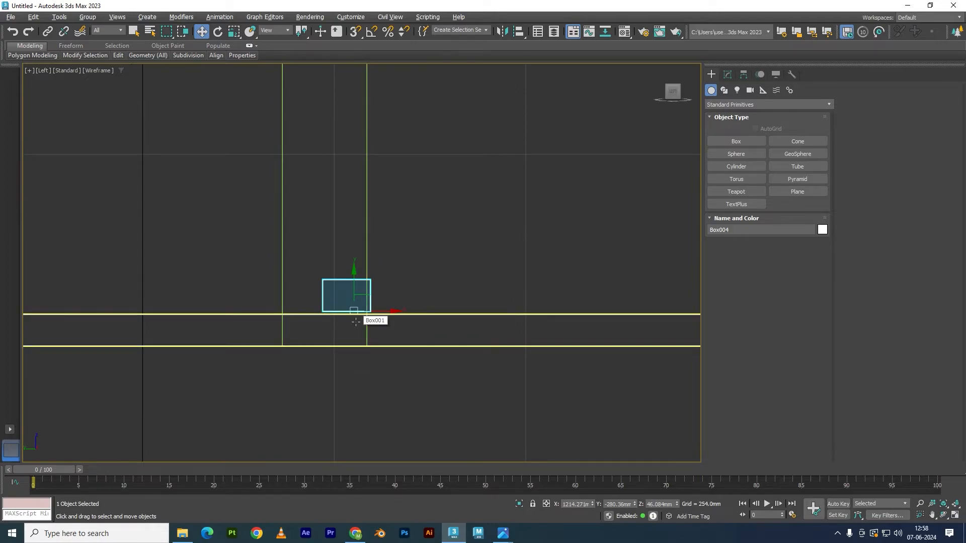
pyautogui.press('1')
pyautogui.moveTo(384, 300); pyautogui.dragTo(354, 351)
pyautogui.press('s')
pyautogui.moveTo(393, 298); pyautogui.dragTo(373, 257)
pyautogui.press('s')
pyautogui.scroll(-4, 406, 291)
# Step: Select the strip's top vertices and raise them to about 2433 mm, stretching the strip into a tall panel
pyautogui.click(410, 444)
pyautogui.moveTo(399, 405); pyautogui.dragTo(398, 409)
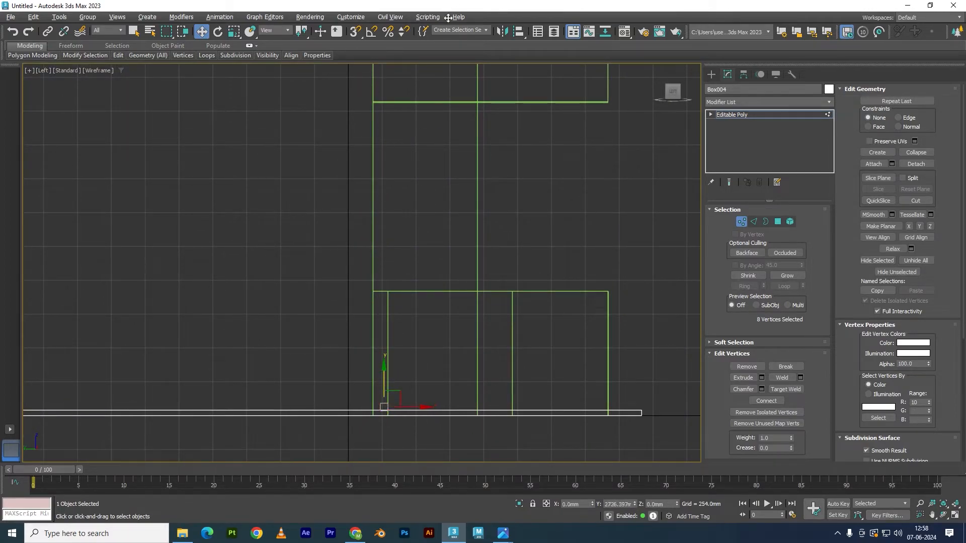
pyautogui.moveTo(418, 398); pyautogui.dragTo(422, 407)
pyautogui.moveTo(384, 376); pyautogui.dragTo(385, 65)
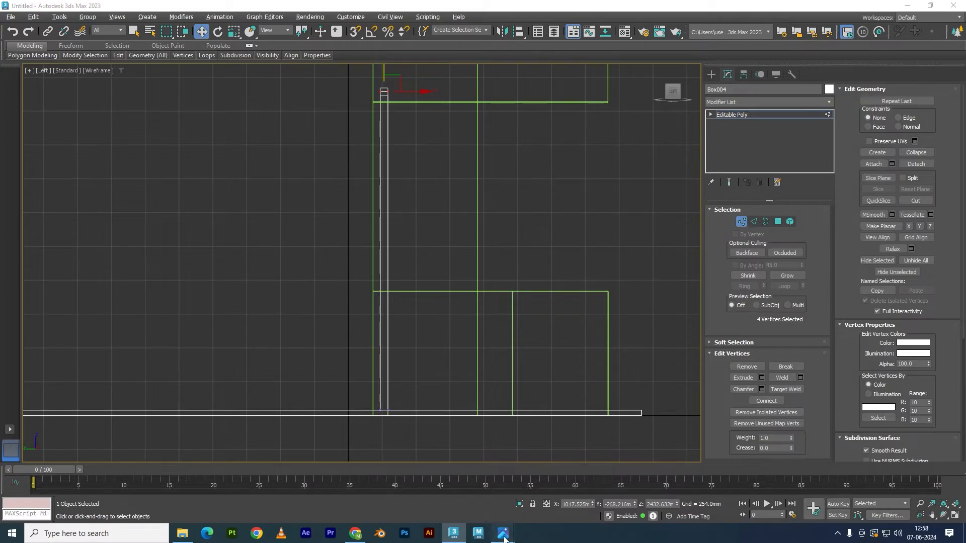
# Step: Check the reference image, snap the panel's top vertices to the underside of the tower's upper block, and leave vertex editing
pyautogui.moveTo(502, 537)
pyautogui.click(446, 468)
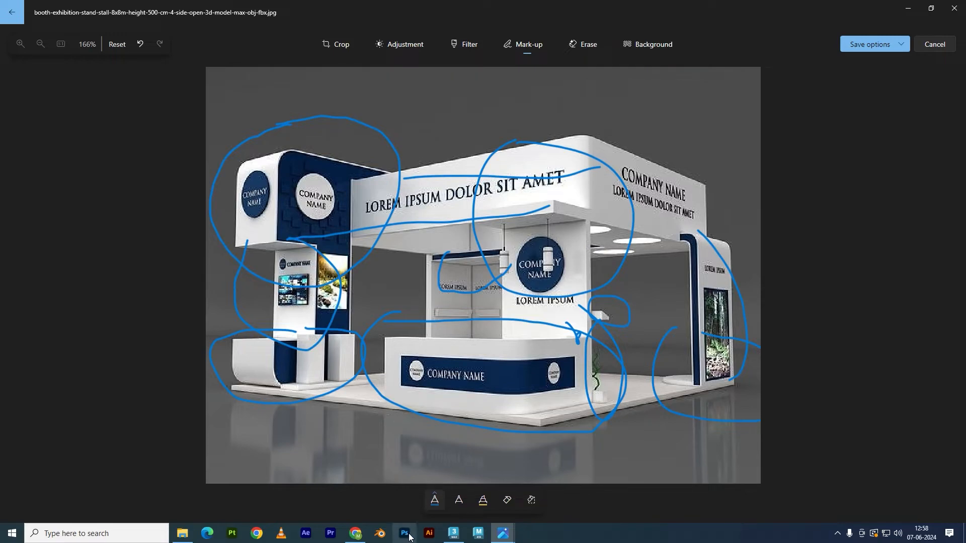
pyautogui.click(454, 533)
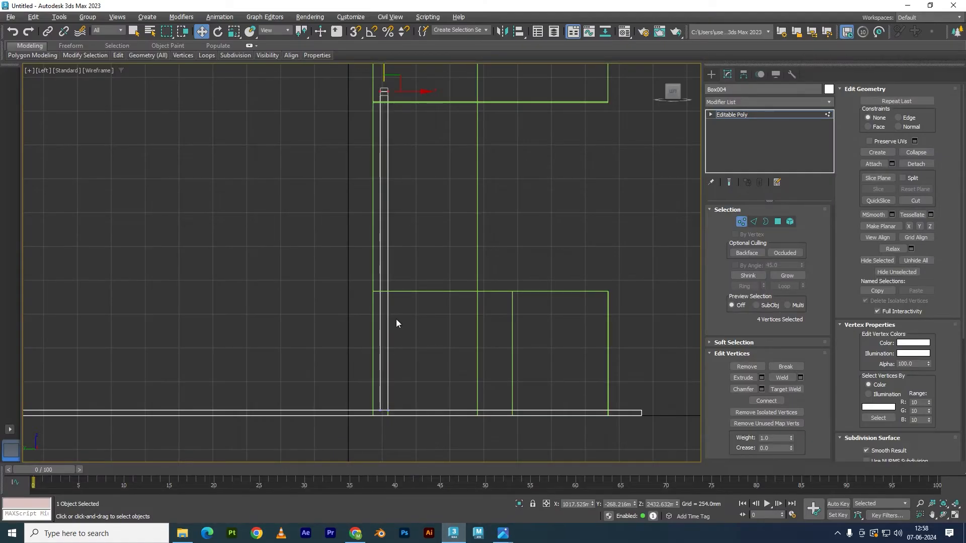
pyautogui.scroll(-2, 397, 324)
pyautogui.scroll(5, 395, 177)
pyautogui.press('s')
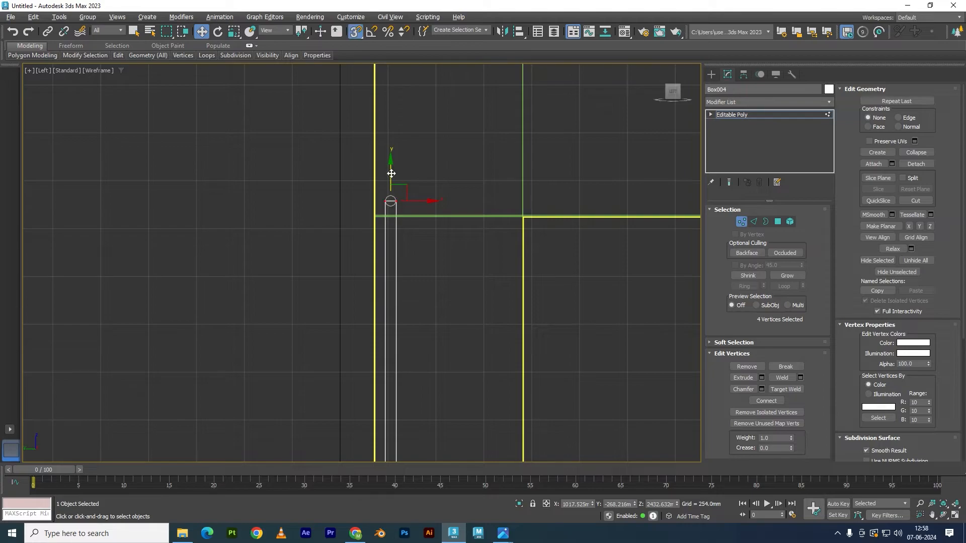
pyautogui.moveTo(389, 169); pyautogui.dragTo(538, 219)
pyautogui.press('s')
pyautogui.hotkey('alt', 'w')
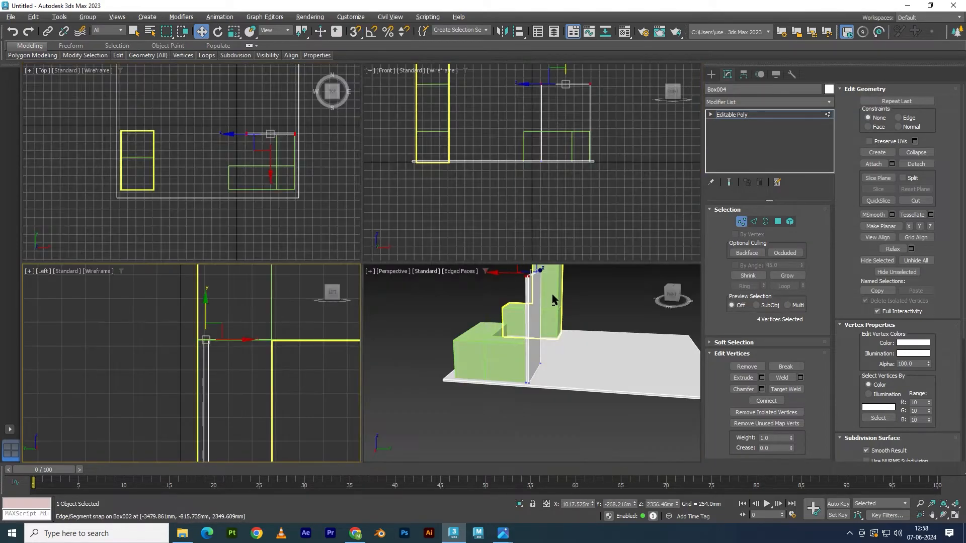
pyautogui.middleClick(525, 302)
pyautogui.hotkey('alt', 'w')
pyautogui.keyDown('alt'); pyautogui.moveTo(525, 306); pyautogui.dragTo(468, 261, button='middle'); pyautogui.keyUp('alt')
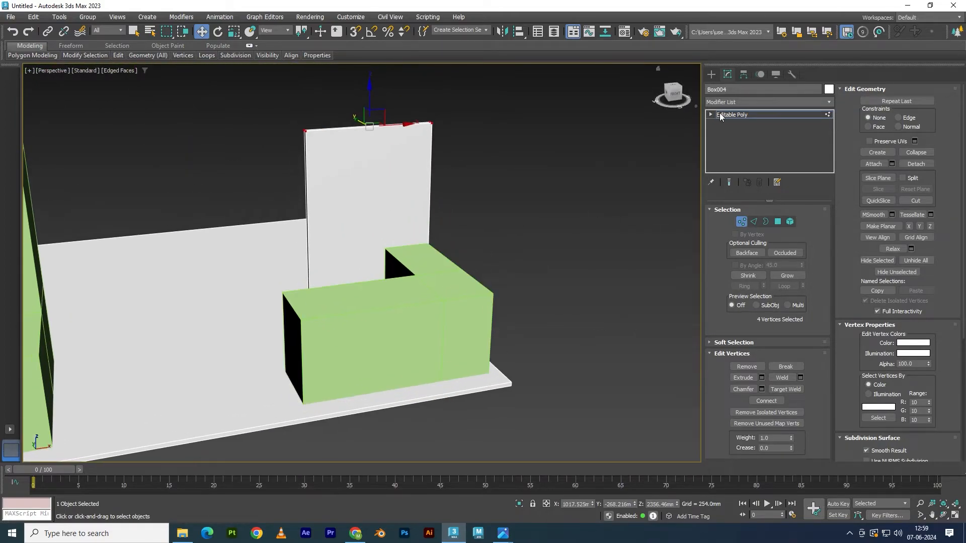
pyautogui.click(724, 115)
# Step: Examine from close up how the tall panel meets the counter's end face and the floor plate
pyautogui.scroll(-5, 425, 276)
pyautogui.click(563, 321)
pyautogui.keyDown('alt'); pyautogui.moveTo(562, 321); pyautogui.dragTo(453, 377, button='middle'); pyautogui.keyUp('alt')
pyautogui.scroll(5, 312, 317)
pyautogui.keyDown('alt'); pyautogui.moveTo(313, 317); pyautogui.dragTo(377, 310, button='middle'); pyautogui.keyUp('alt')
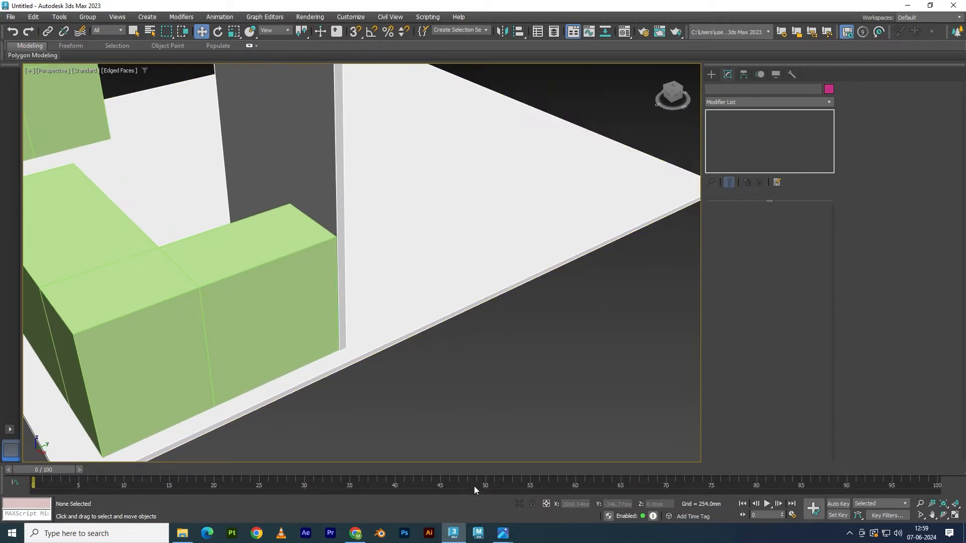
pyautogui.moveTo(304, 293)
pyautogui.keyDown('alt'); pyautogui.mouseDown(button='middle')
pyautogui.moveTo(266, 285)
pyautogui.moveTo(301, 284)
pyautogui.mouseUp(button='middle'); pyautogui.keyUp('alt')
pyautogui.scroll(-3, 301, 284)
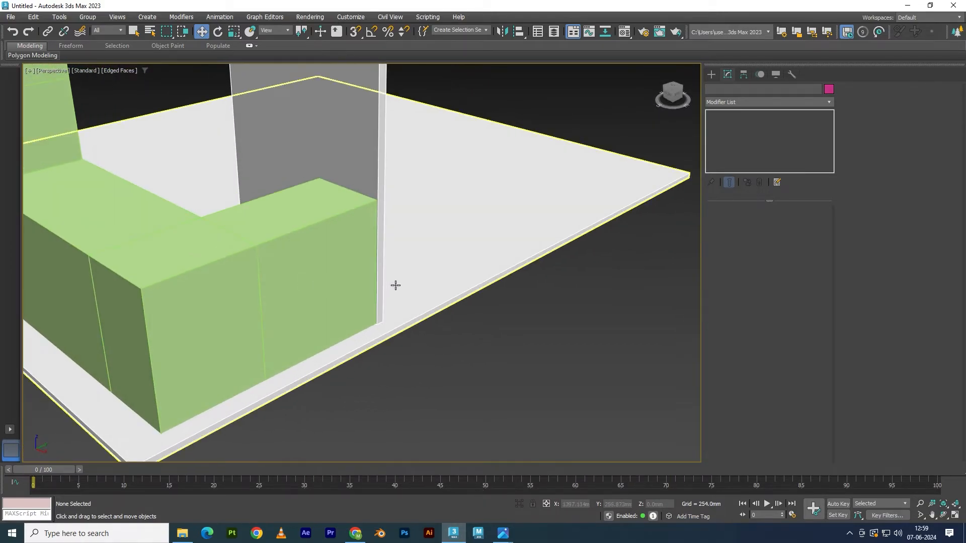
pyautogui.keyDown('alt'); pyautogui.moveTo(412, 341); pyautogui.dragTo(389, 299, button='middle'); pyautogui.keyUp('alt')
# Step: Recheck the reference image, and snap the panel's outer edge vertices along X to the counter's corner, leaving vertex editing
pyautogui.click(341, 217)
pyautogui.scroll(-4, 373, 310)
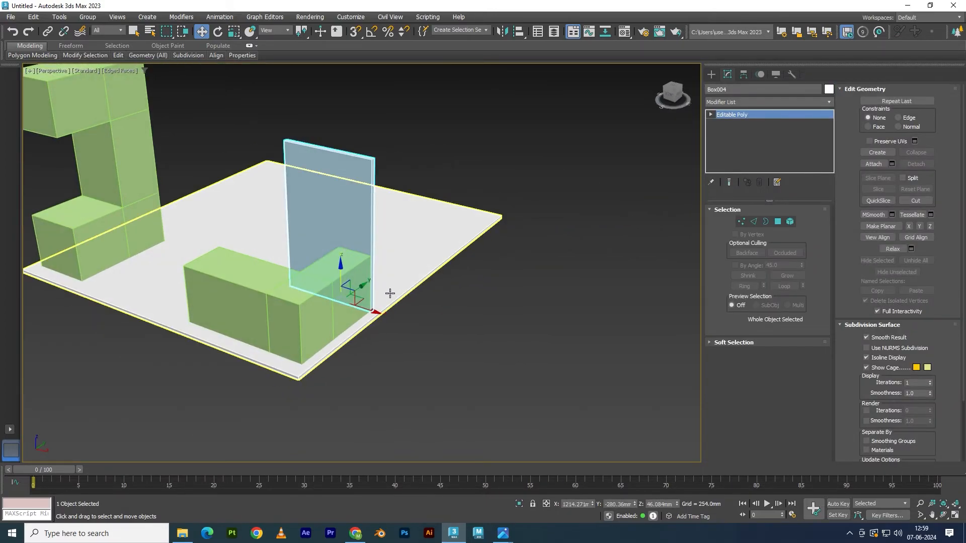
pyautogui.moveTo(503, 533)
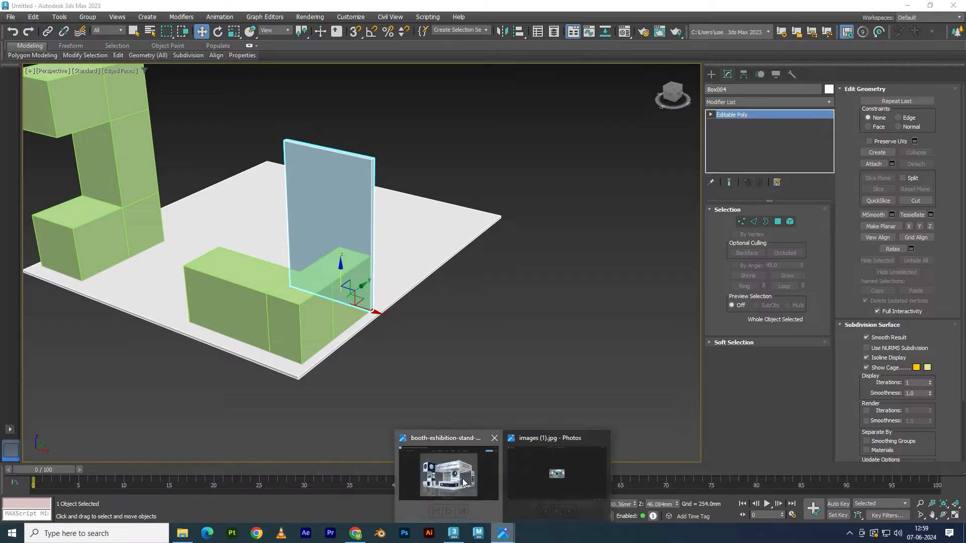
pyautogui.click(463, 483)
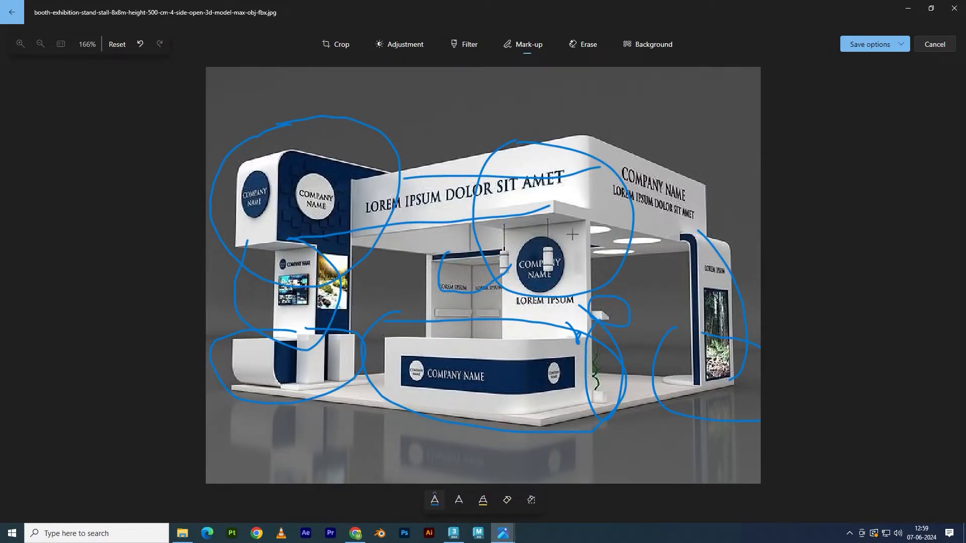
pyautogui.click(453, 533)
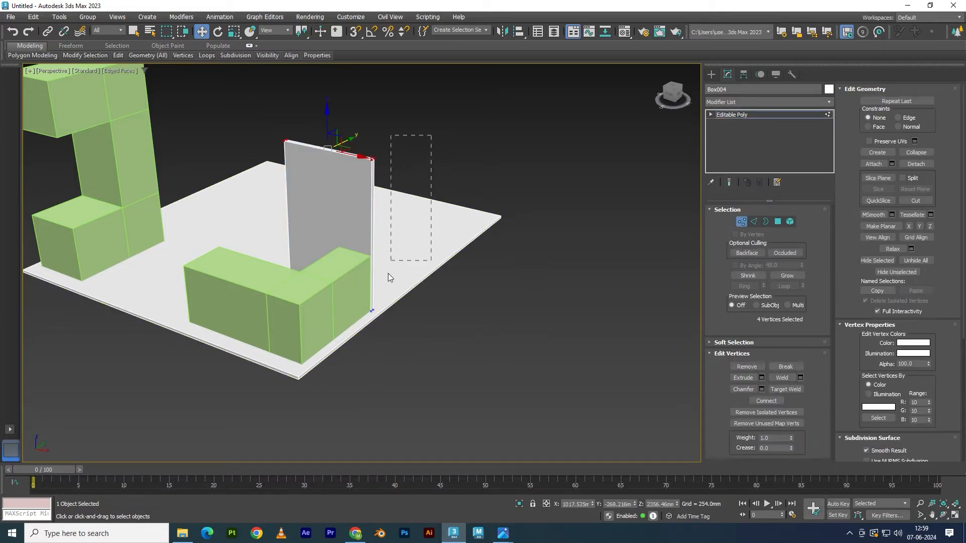
pyautogui.moveTo(363, 343); pyautogui.dragTo(364, 343)
pyautogui.scroll(4, 370, 265)
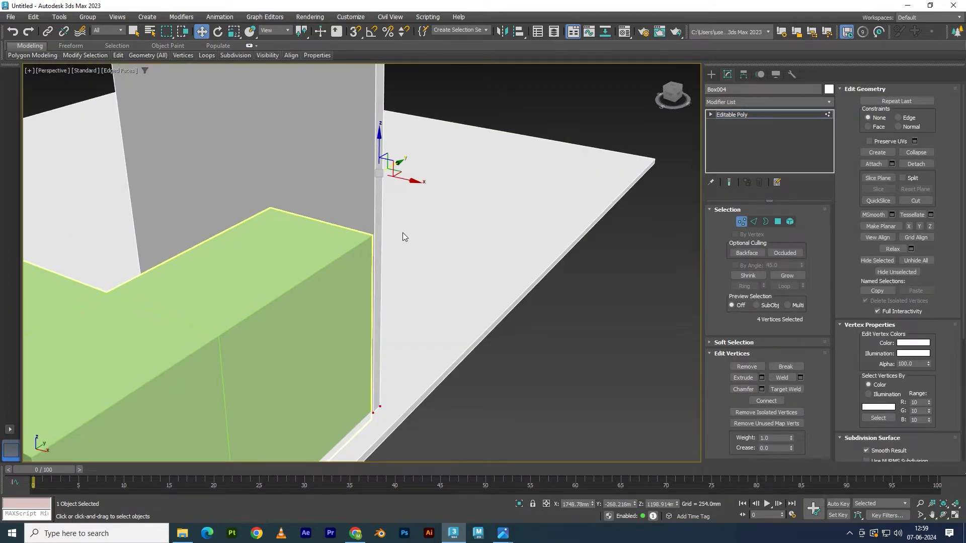
pyautogui.press('s')
pyautogui.moveTo(409, 179); pyautogui.dragTo(399, 260)
pyautogui.press('s')
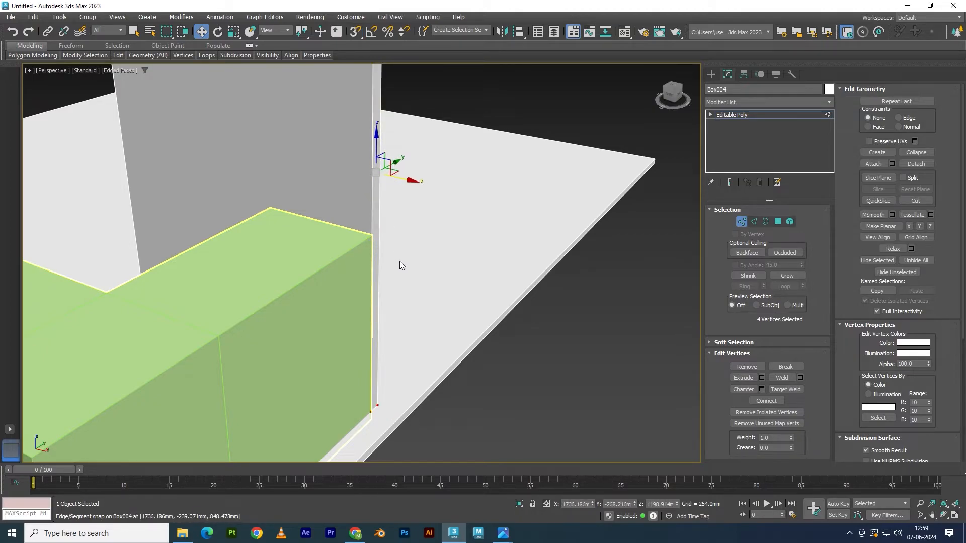
pyautogui.click(509, 336)
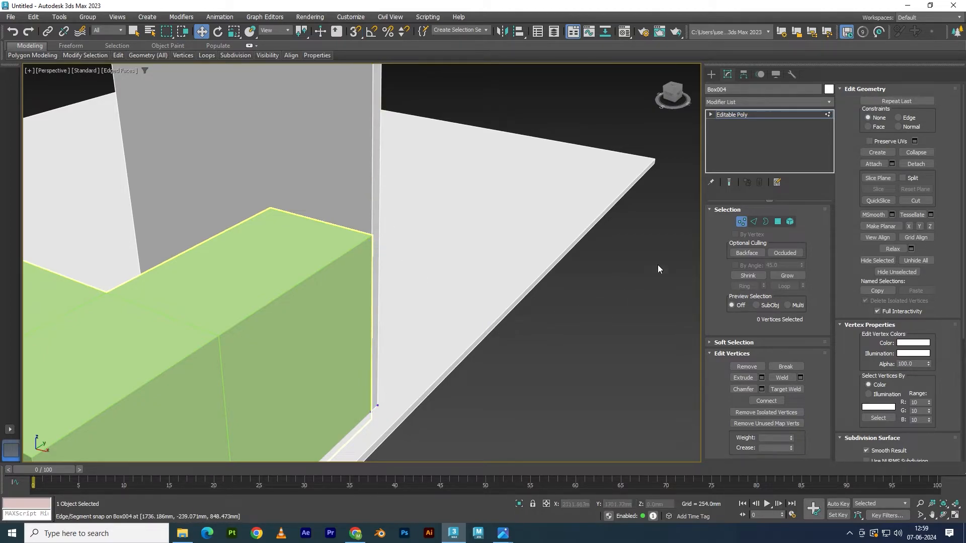
pyautogui.click(737, 116)
# Step: Inspect the panel, counter and tower from several angles and compare the layout with the stall in the reference image
pyautogui.scroll(-4, 539, 261)
pyautogui.click(558, 371)
pyautogui.keyDown('alt'); pyautogui.moveTo(558, 371); pyautogui.dragTo(457, 391, button='middle'); pyautogui.keyUp('alt')
pyautogui.scroll(-5, 482, 379)
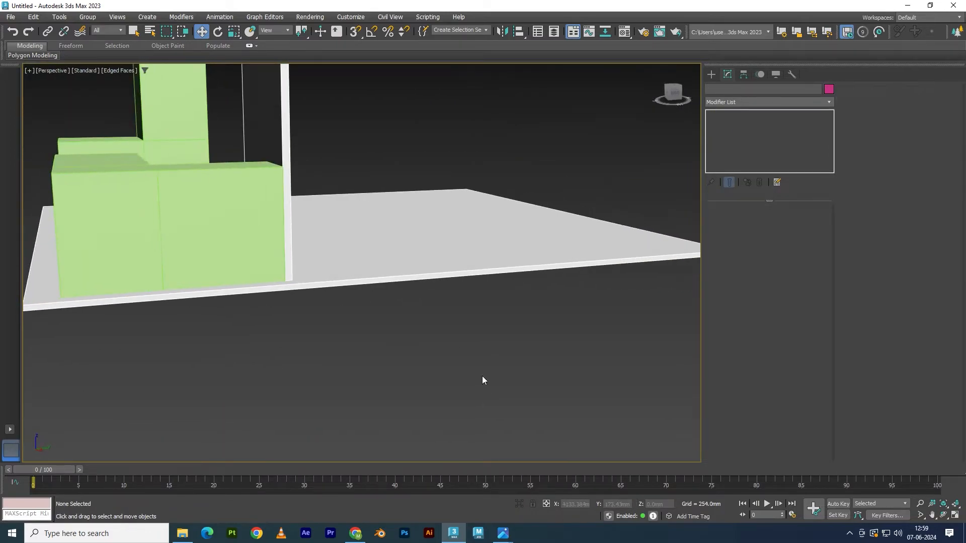
pyautogui.scroll(3, 443, 382)
pyautogui.keyDown('alt'); pyautogui.moveTo(492, 418); pyautogui.dragTo(525, 439, button='middle'); pyautogui.keyUp('alt')
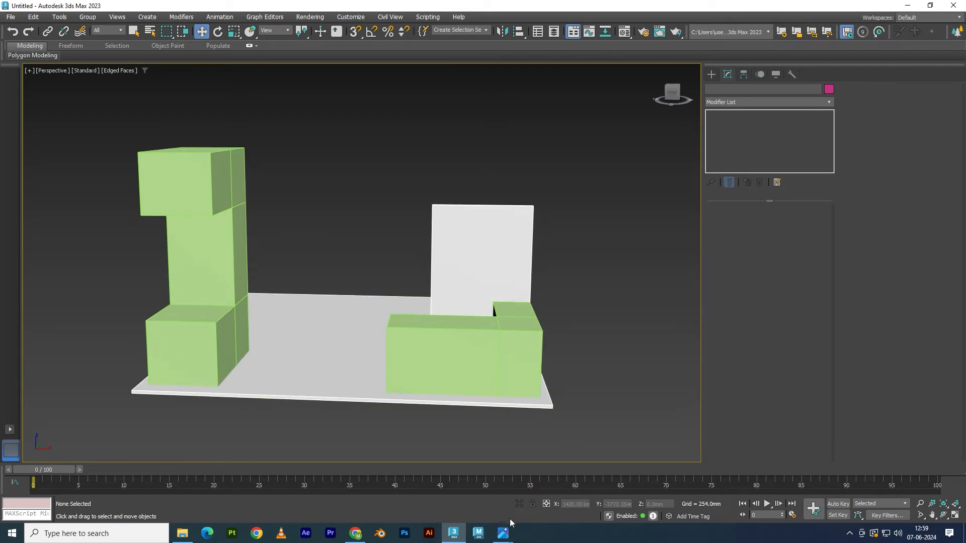
pyautogui.moveTo(503, 533)
pyautogui.click(467, 484)
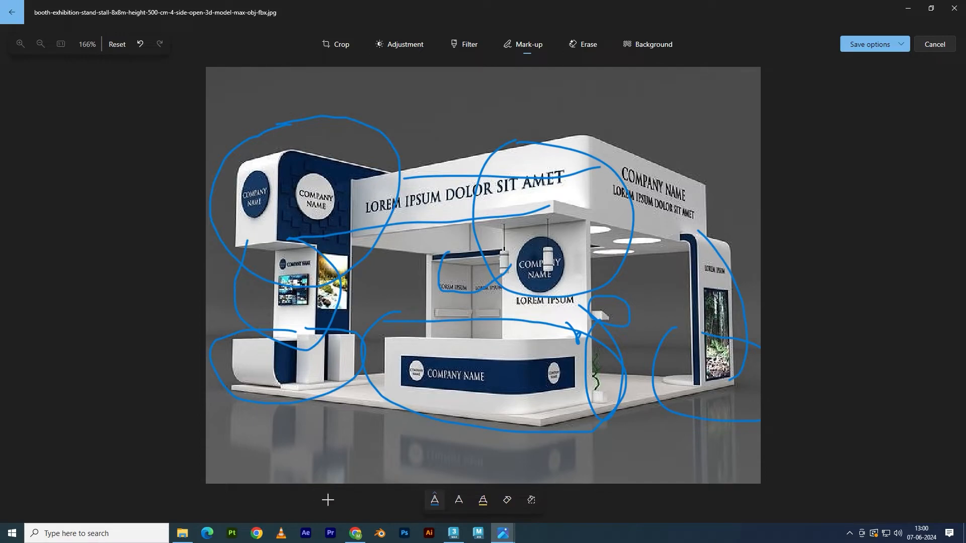
pyautogui.click(453, 533)
# Step: Clone the floor plate straight up along Z to about 2694 mm as a roof slab above the stall
pyautogui.keyDown('alt'); pyautogui.moveTo(317, 304); pyautogui.dragTo(292, 308, button='middle'); pyautogui.keyUp('alt')
pyautogui.hotkey('alt', 'w')
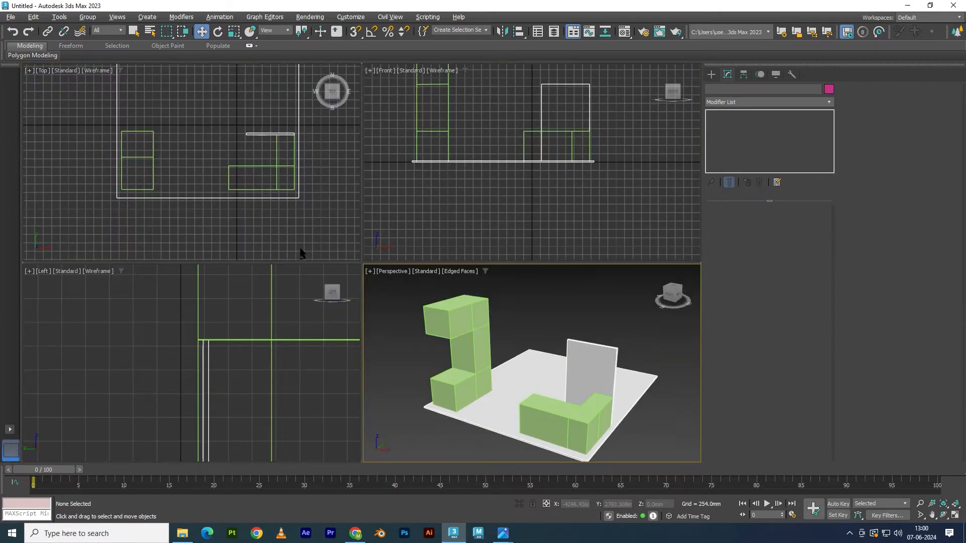
pyautogui.hotkey('alt', 'w')
pyautogui.click(438, 346)
pyautogui.keyDown('shift'); pyautogui.moveTo(402, 331); pyautogui.dragTo(394, 158); pyautogui.keyUp('shift')
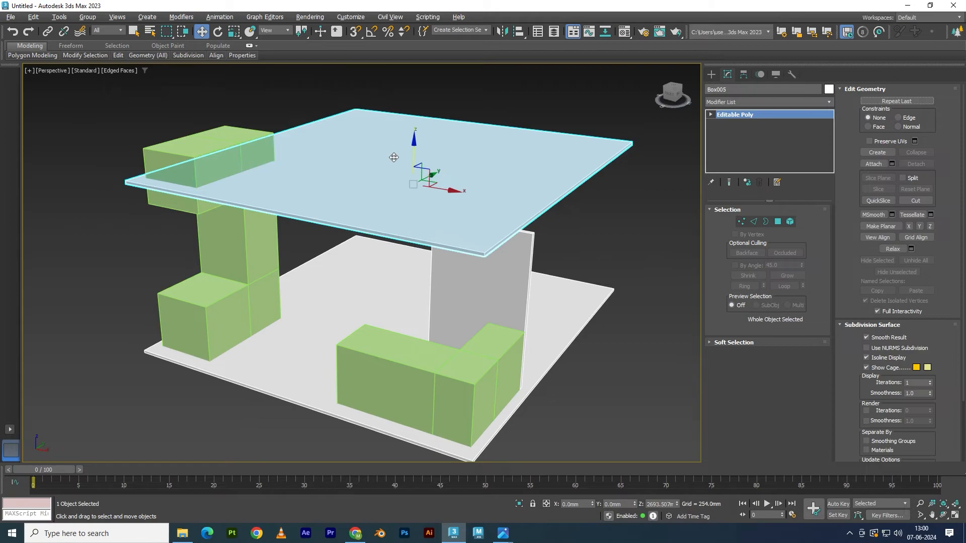
pyautogui.click(484, 308)
# Step: Compare the roof slab's height against the tower's upper block in the Left view and against the reference image
pyautogui.hotkey('alt', 'w')
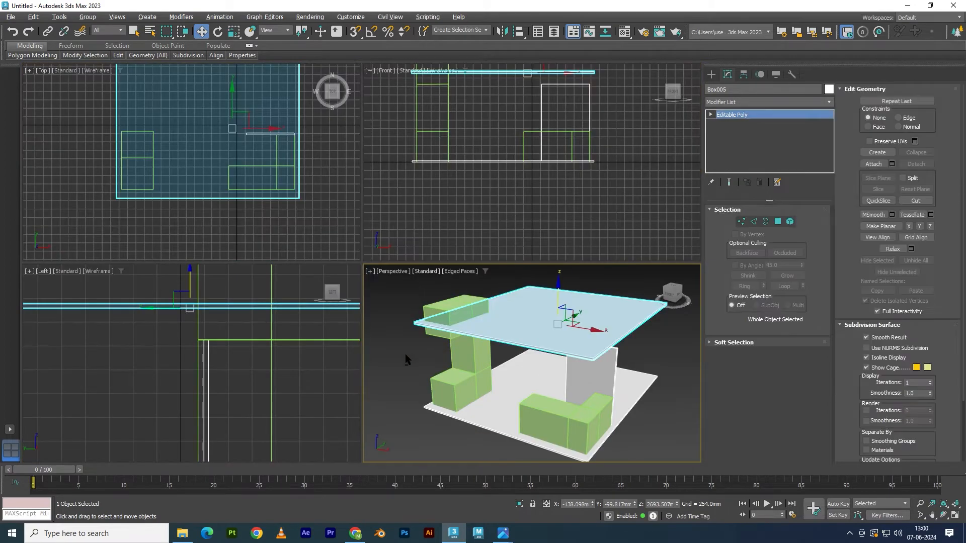
pyautogui.middleClick(281, 334)
pyautogui.hotkey('alt', 'w')
pyautogui.scroll(-3, 282, 334)
pyautogui.moveTo(309, 307); pyautogui.dragTo(352, 286, button='middle')
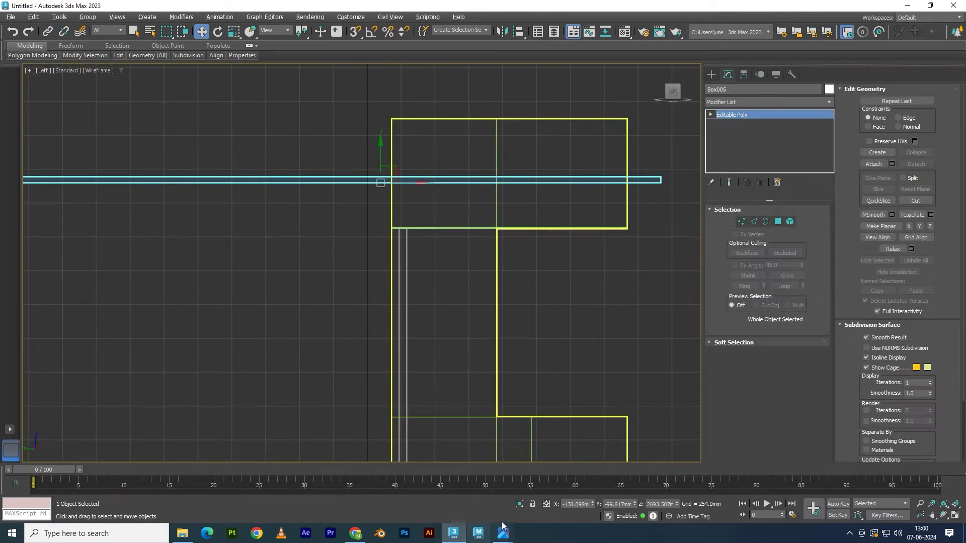
pyautogui.moveTo(503, 531)
pyautogui.click(448, 468)
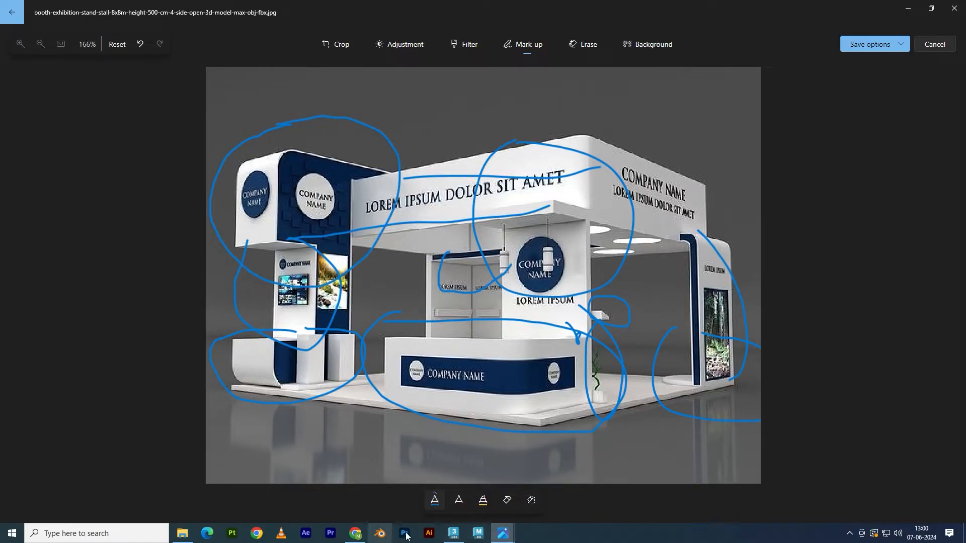
pyautogui.click(453, 533)
pyautogui.hotkey('alt', 'w')
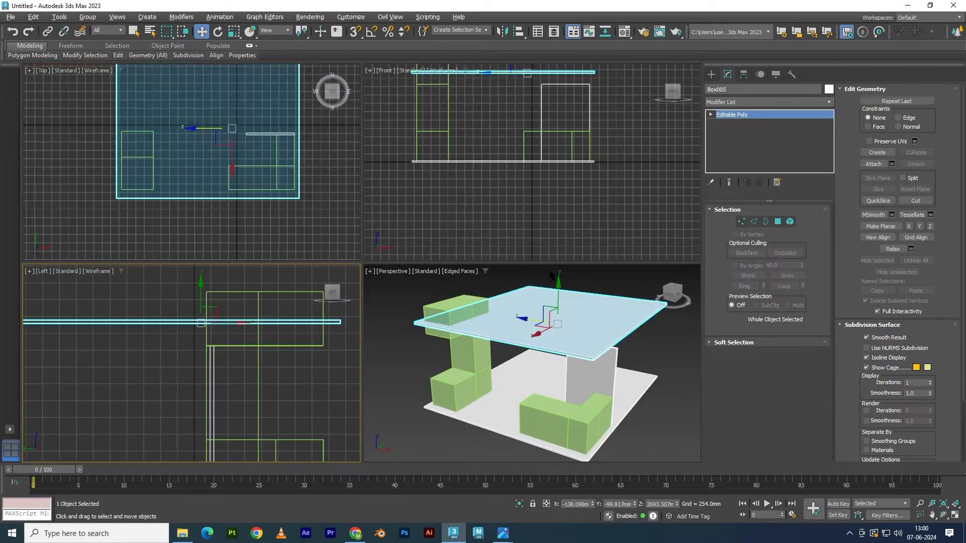
pyautogui.moveTo(503, 533)
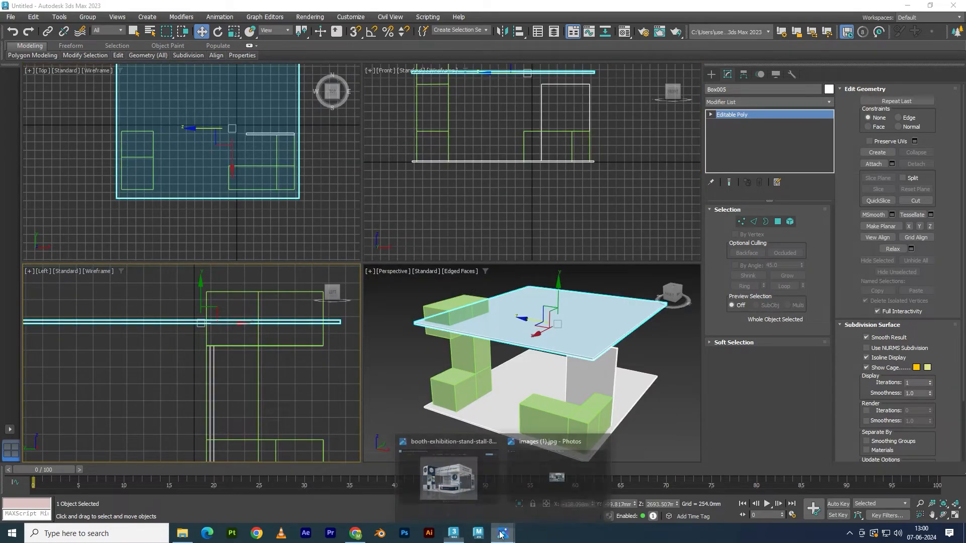
pyautogui.click(474, 490)
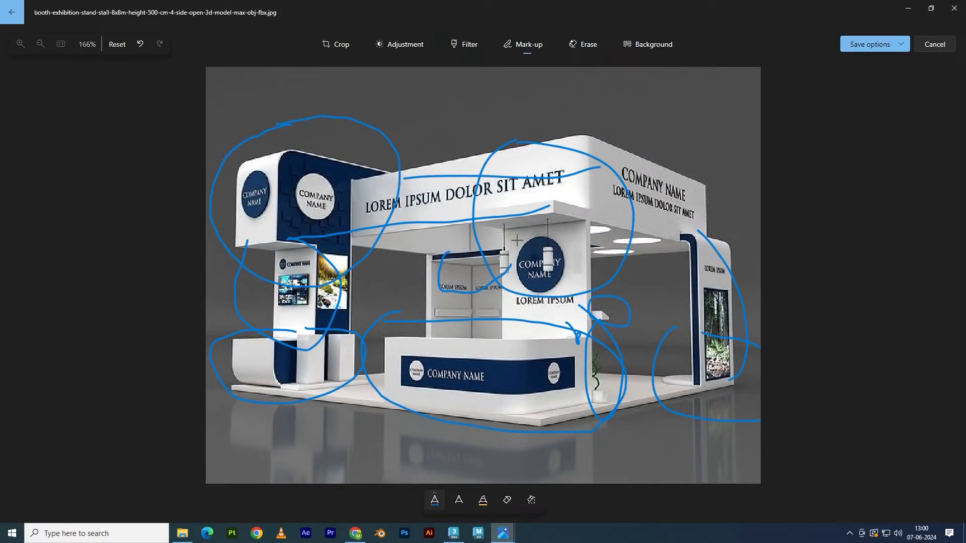
pyautogui.click(453, 533)
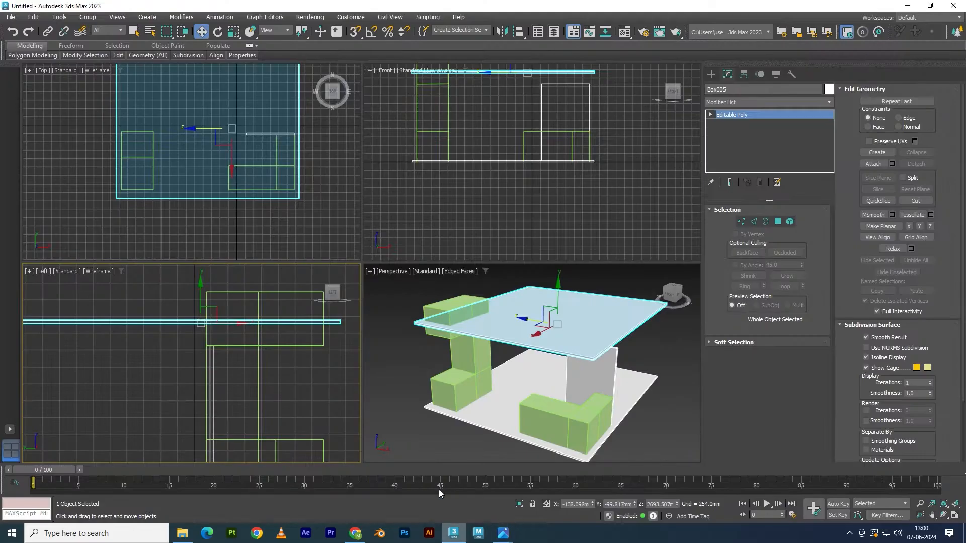
pyautogui.scroll(3, 496, 339)
pyautogui.hotkey('alt', 'w')
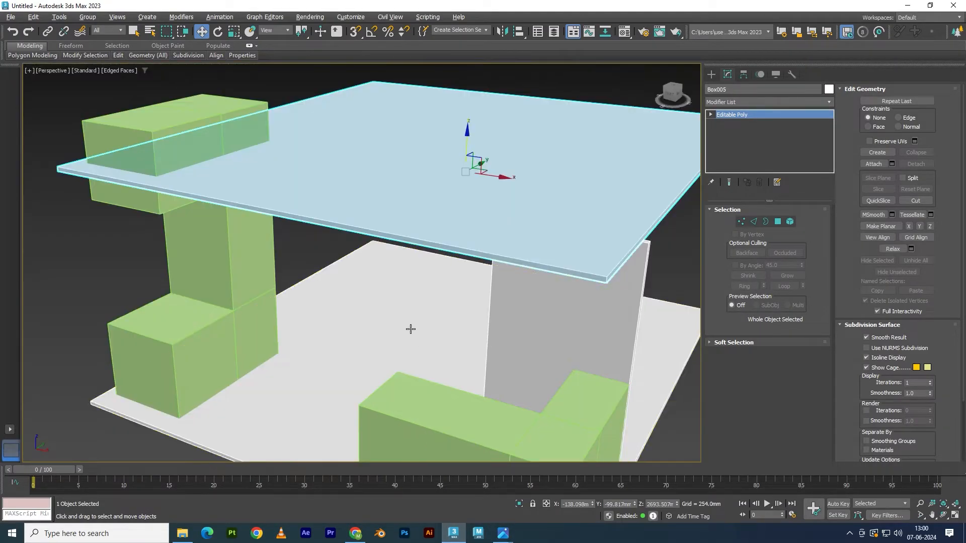
# Step: View the roof slab from below and start vertex editing on it with the Scale tool active
pyautogui.scroll(-8, 410, 330)
pyautogui.keyDown('alt'); pyautogui.moveTo(410, 327); pyautogui.dragTo(396, 294, button='middle'); pyautogui.keyUp('alt')
pyautogui.scroll(5, 396, 289)
pyautogui.press('r')
pyautogui.press('1')
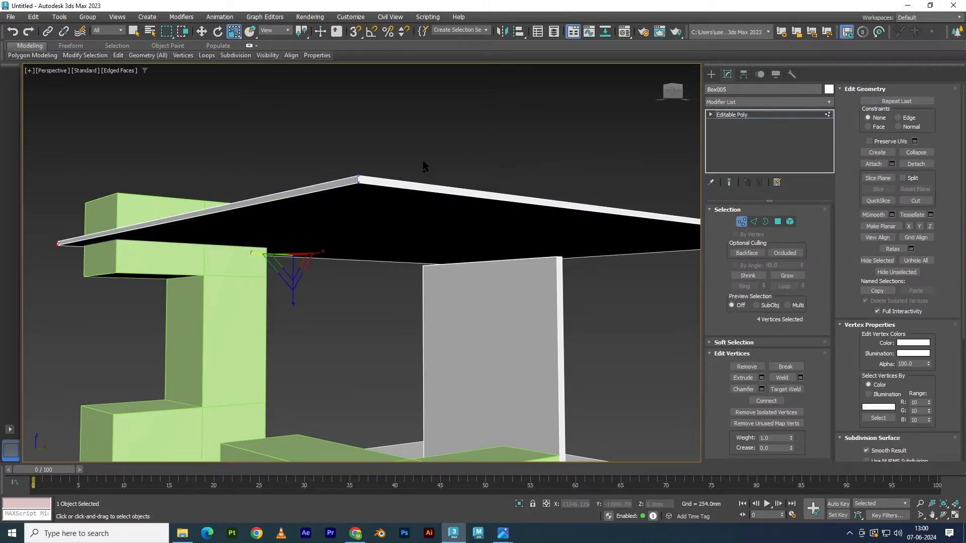
# Step: Save the scene as "Stall Design" in the Max 12 folder inside max work on New Volume (E:)
pyautogui.hotkey('ctrl', 's')
pyautogui.click(105, 141)
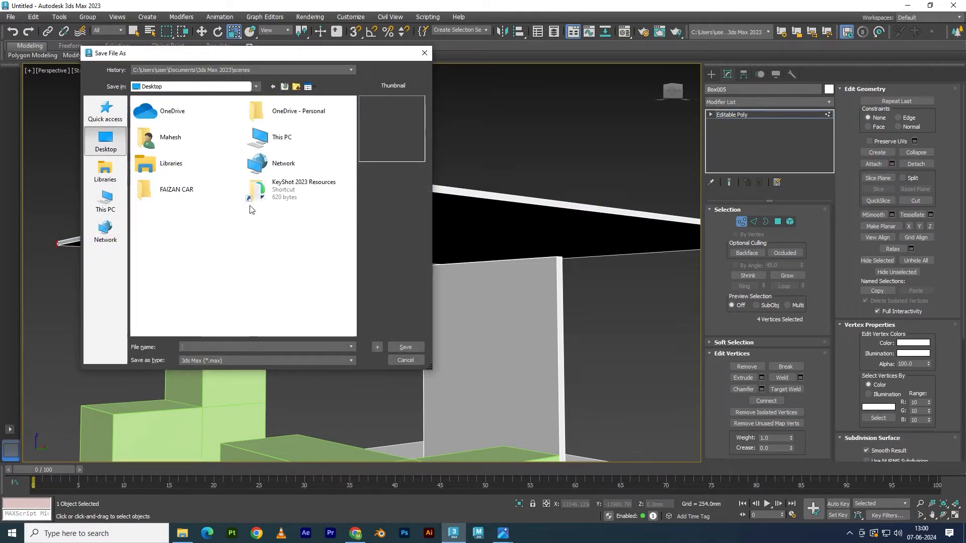
pyautogui.click(106, 199)
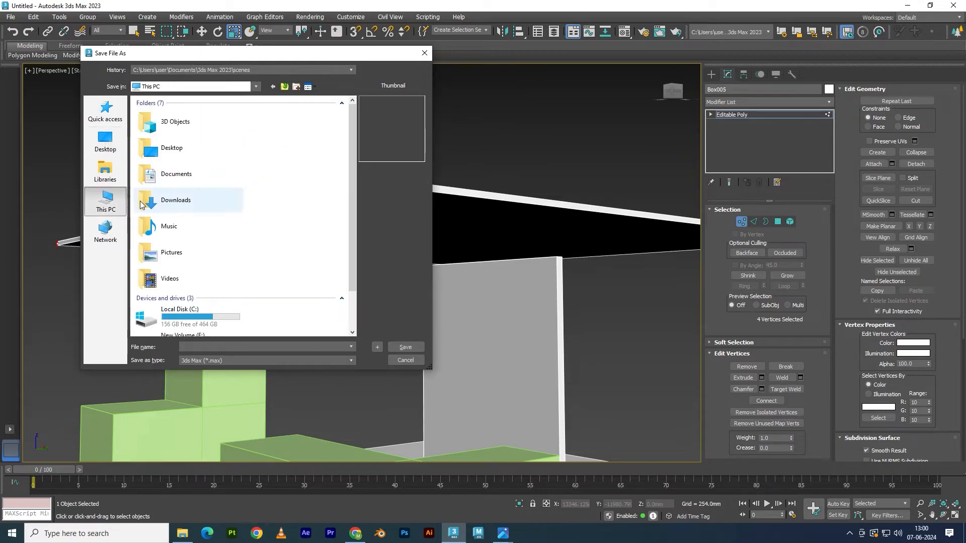
pyautogui.scroll(-2, 202, 297)
pyautogui.doubleClick(216, 302)
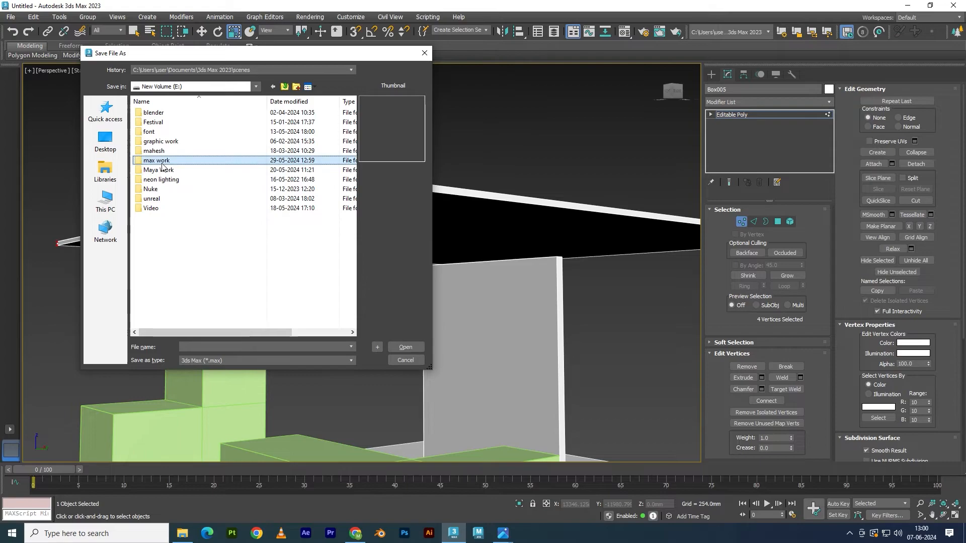
pyautogui.doubleClick(156, 160)
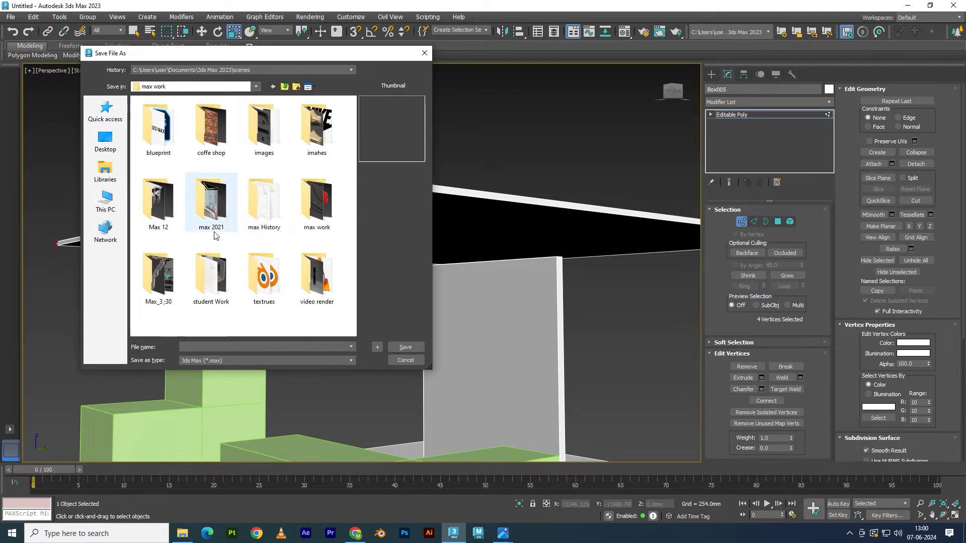
pyautogui.doubleClick(160, 226)
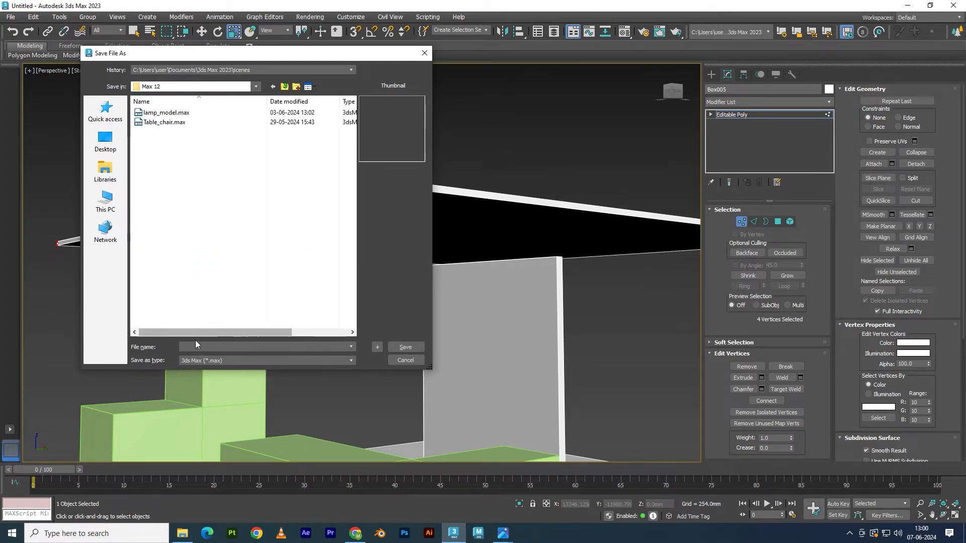
pyautogui.write('S')
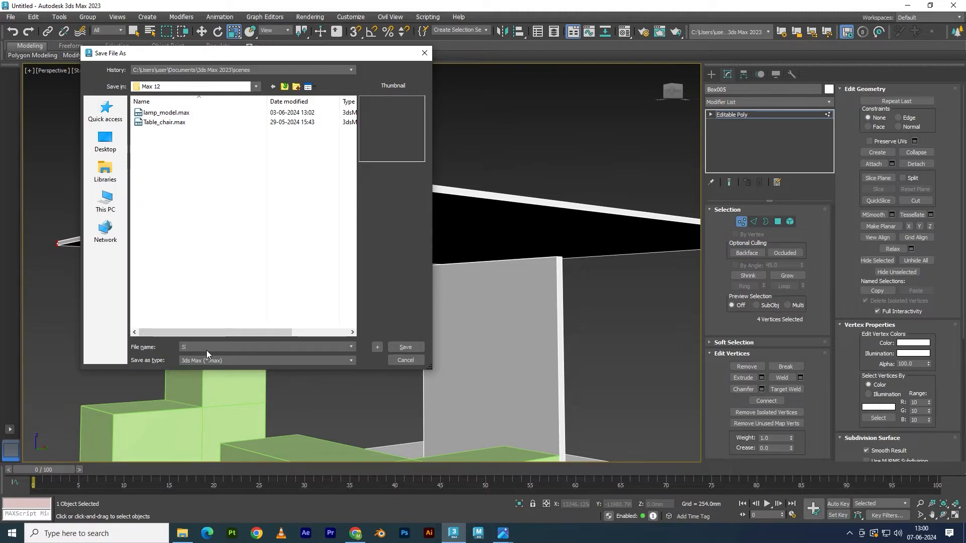
pyautogui.write('tall Design')
pyautogui.press('Return')
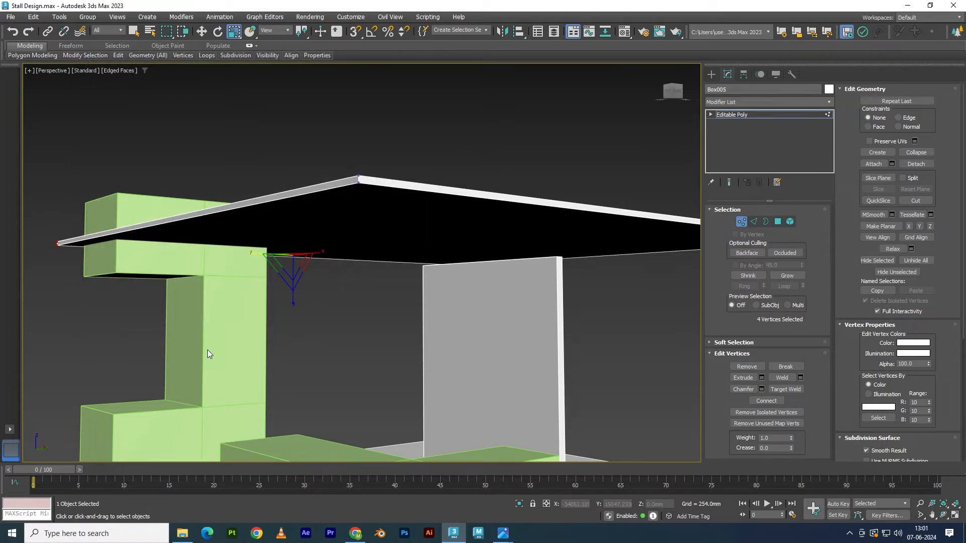
# Step: Lower the roof slab's bottom vertices in the Left view to a height of about 2474 mm, checking against the reference image
pyautogui.scroll(-3, 420, 239)
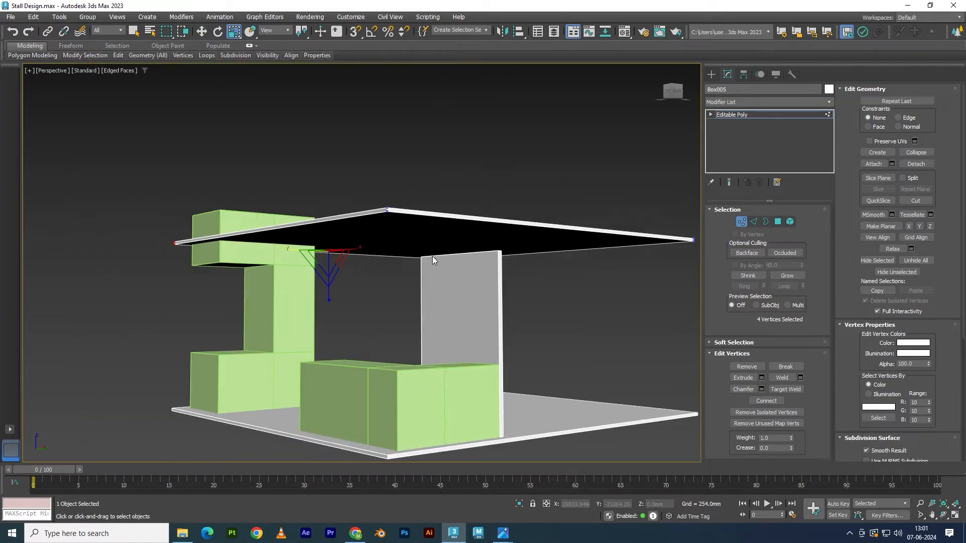
pyautogui.hotkey('alt', 'w')
pyautogui.rightClick(298, 352)
pyautogui.hotkey('alt', 'w')
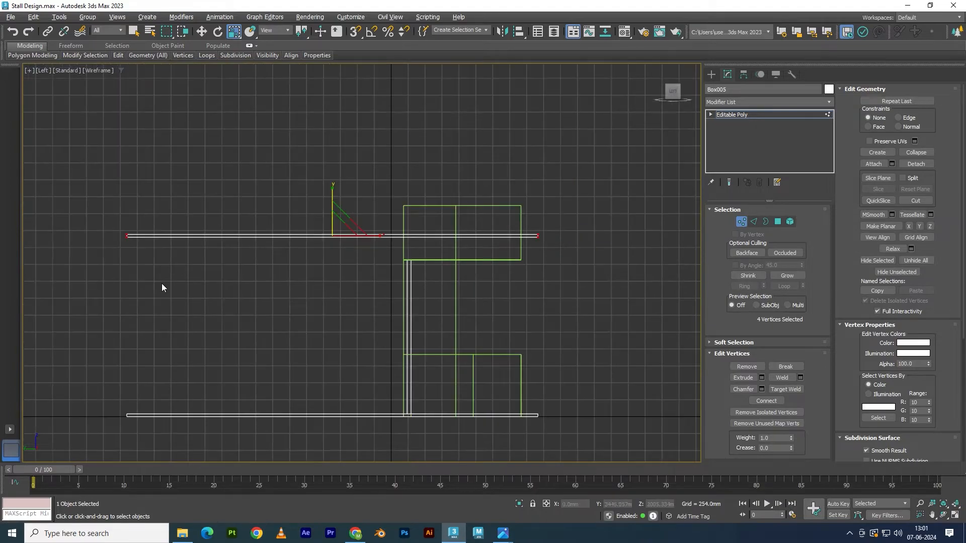
pyautogui.moveTo(566, 239); pyautogui.dragTo(566, 239)
pyautogui.scroll(4, 395, 241)
pyautogui.press('w')
pyautogui.moveTo(504, 533)
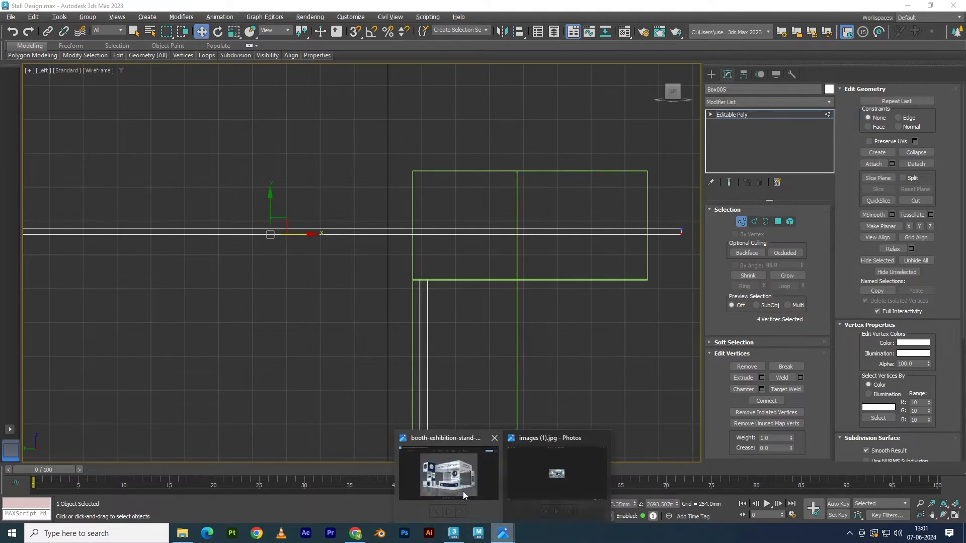
pyautogui.click(463, 491)
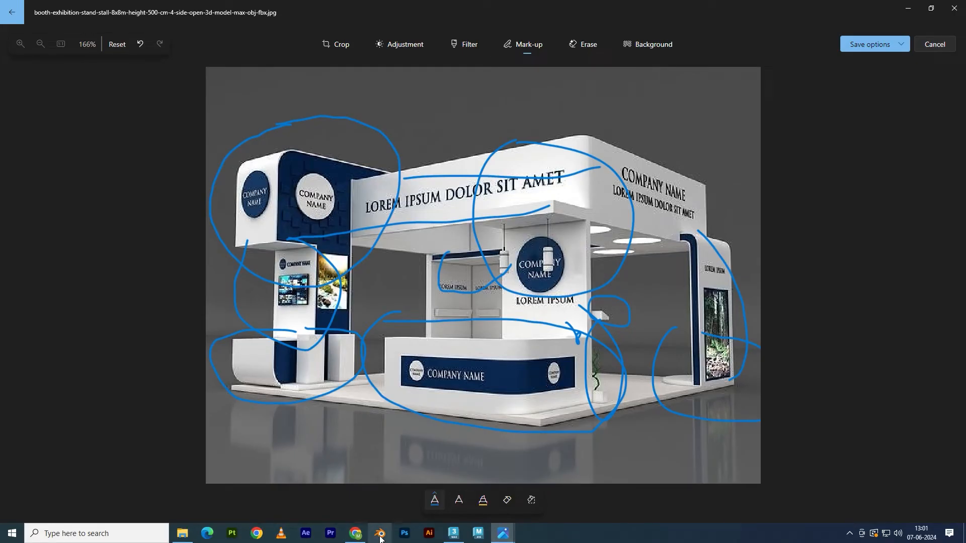
pyautogui.click(453, 533)
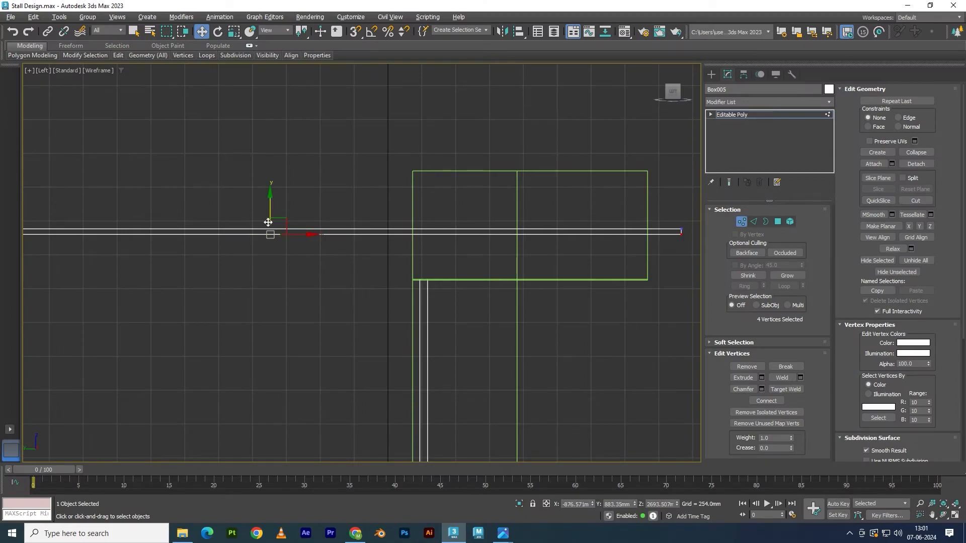
pyautogui.moveTo(270, 215); pyautogui.dragTo(271, 244)
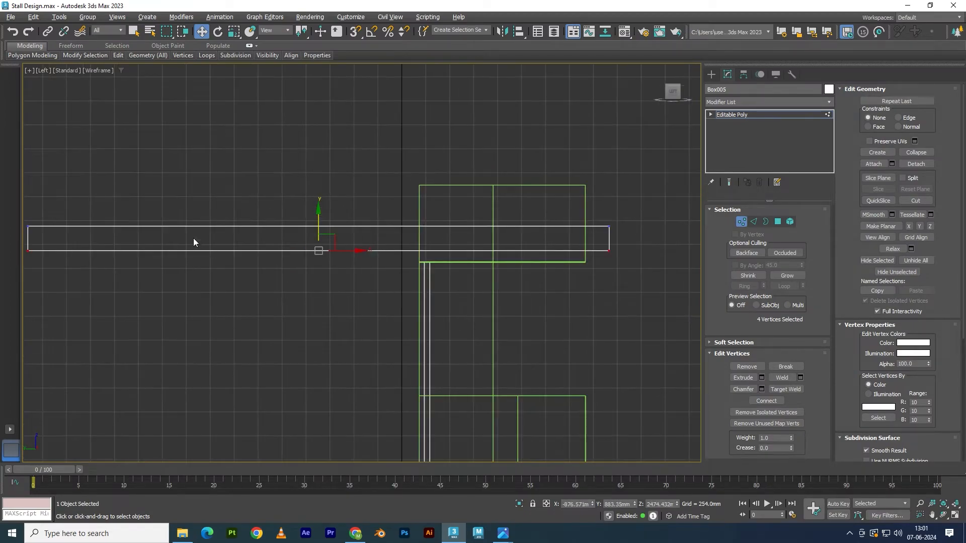
# Step: Raise the roof slab's top vertices to a height of about 3062 mm, comparing the roof depth with the reference image
pyautogui.scroll(-3, 343, 176)
pyautogui.moveTo(485, 201); pyautogui.dragTo(497, 203)
pyautogui.moveTo(330, 166); pyautogui.dragTo(334, 131)
pyautogui.moveTo(504, 532)
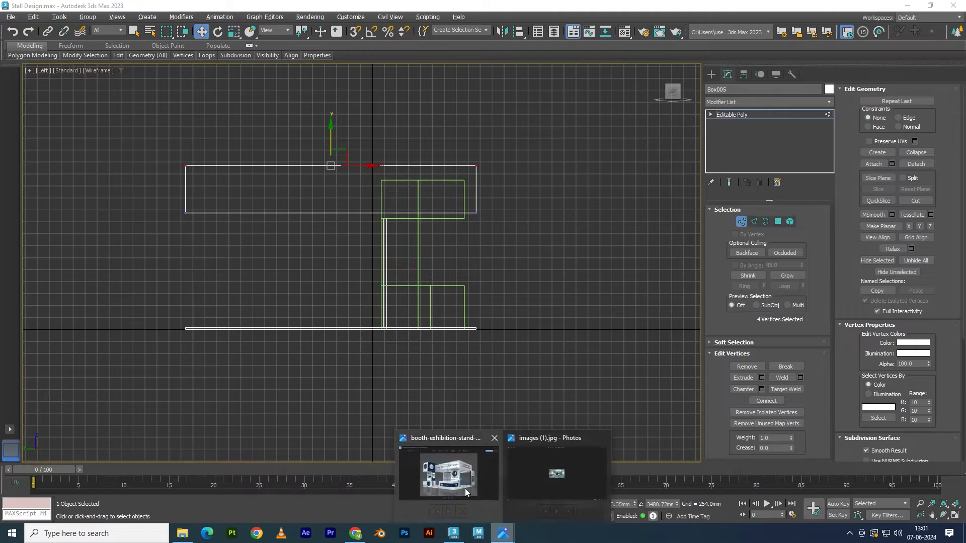
pyautogui.click(465, 490)
pyautogui.click(453, 533)
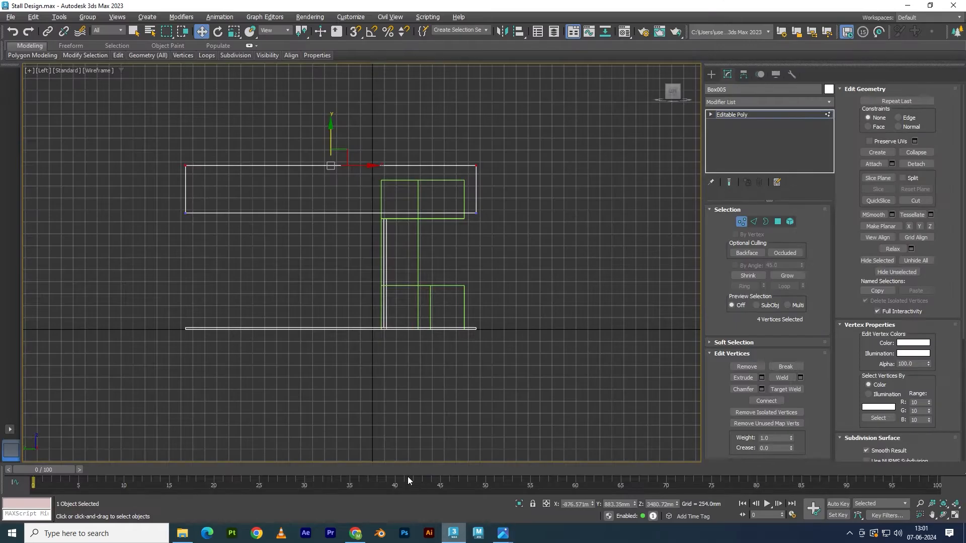
pyautogui.moveTo(332, 132); pyautogui.dragTo(334, 153)
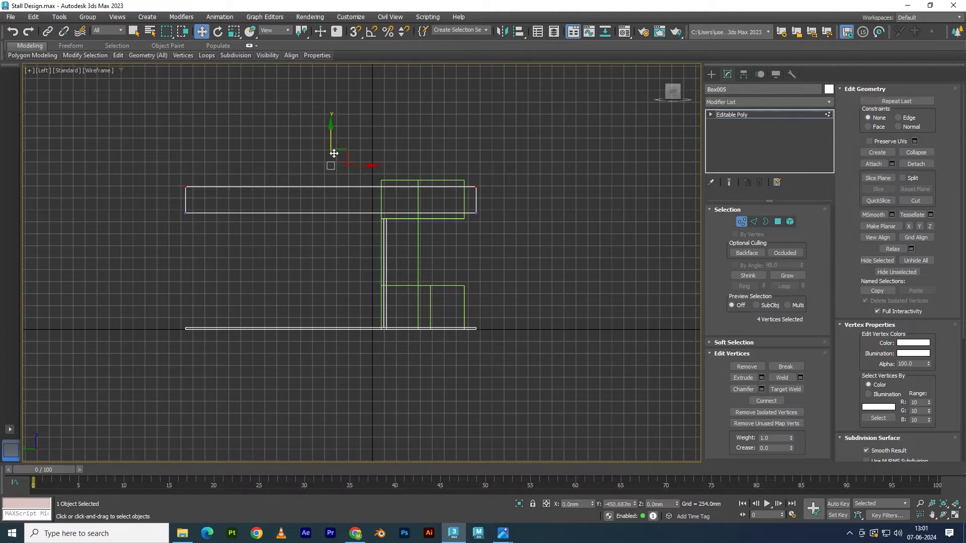
# Step: Move the roof's tower-side vertices inward along X in the Perspective view and compare the roof outline with the reference image
pyautogui.hotkey('alt', 'w')
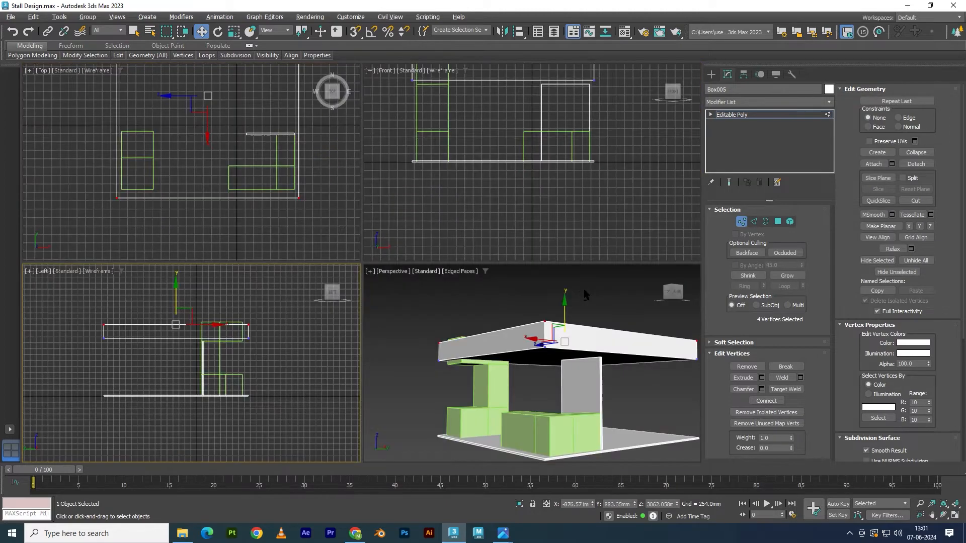
pyautogui.rightClick(508, 367)
pyautogui.hotkey('alt', 'w')
pyautogui.keyDown('alt'); pyautogui.moveTo(320, 333); pyautogui.dragTo(268, 223, button='middle'); pyautogui.keyUp('alt')
pyautogui.scroll(3, 379, 356)
pyautogui.moveTo(287, 301); pyautogui.dragTo(331, 320)
pyautogui.moveTo(290, 235); pyautogui.dragTo(356, 249)
pyautogui.moveTo(503, 533)
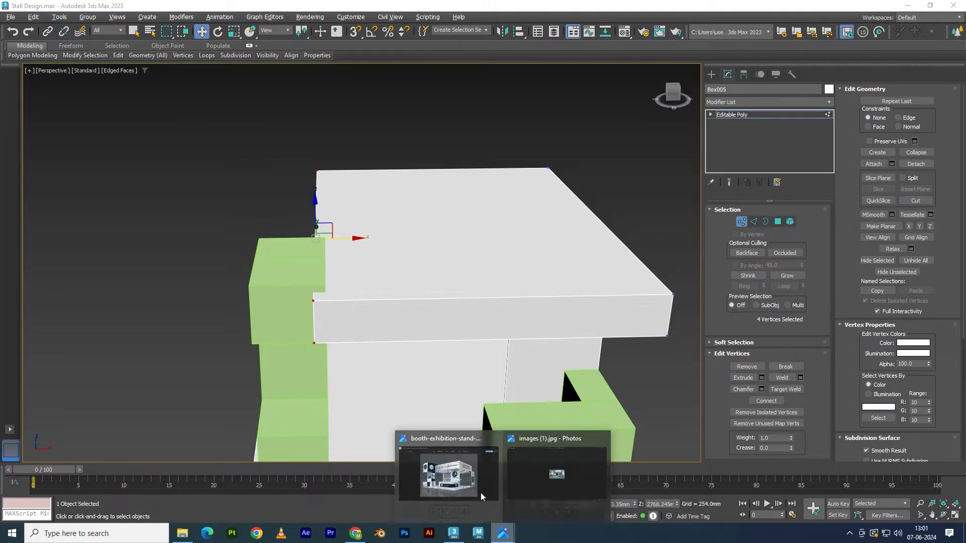
pyautogui.click(447, 476)
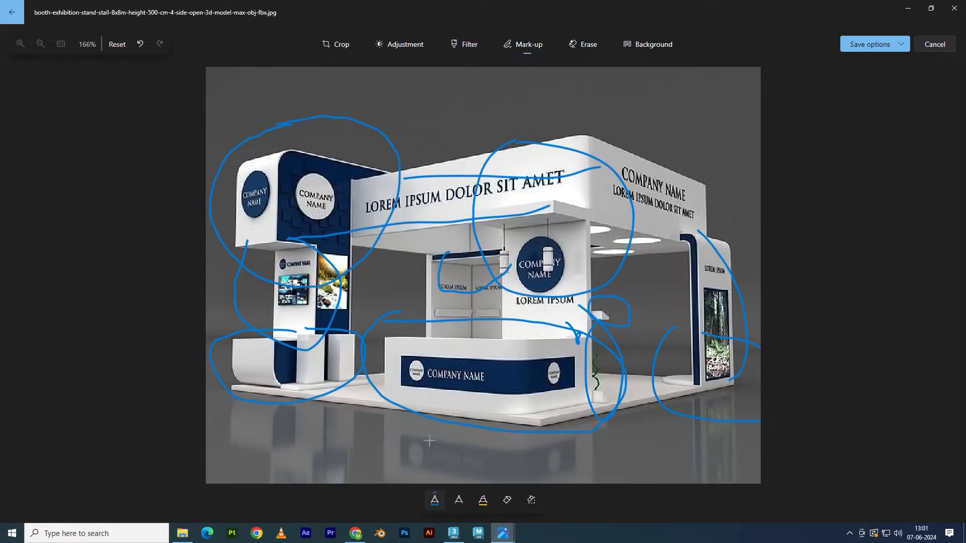
pyautogui.click(454, 533)
# Step: Move the roof's front vertices back along Y to about -783 mm and check the result against the reference image
pyautogui.keyDown('alt'); pyautogui.moveTo(421, 336); pyautogui.dragTo(394, 324, button='middle'); pyautogui.keyUp('alt')
pyautogui.keyDown('alt'); pyautogui.moveTo(409, 361); pyautogui.dragTo(177, 294, button='middle'); pyautogui.keyUp('alt')
pyautogui.moveTo(264, 418); pyautogui.dragTo(265, 416)
pyautogui.moveTo(256, 333); pyautogui.dragTo(322, 330)
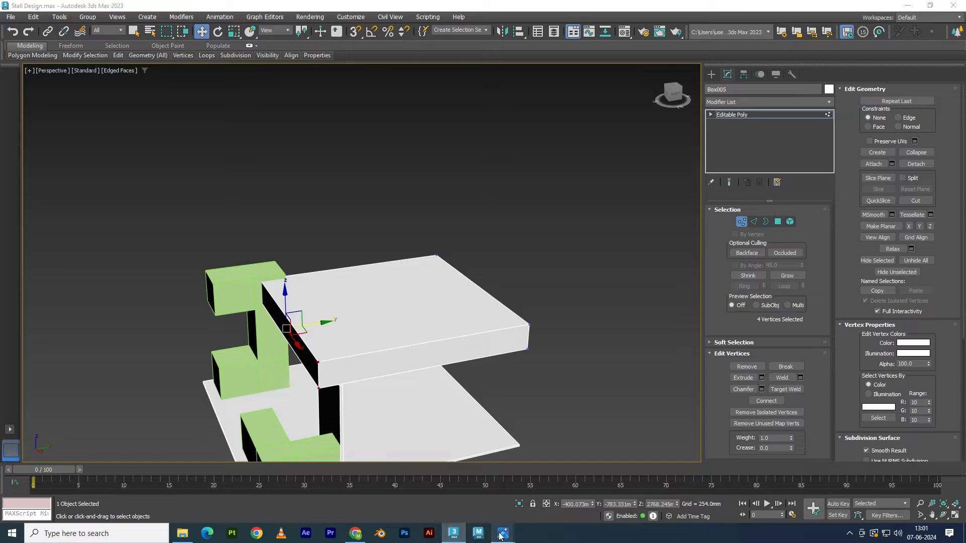
pyautogui.moveTo(503, 534)
pyautogui.click(473, 471)
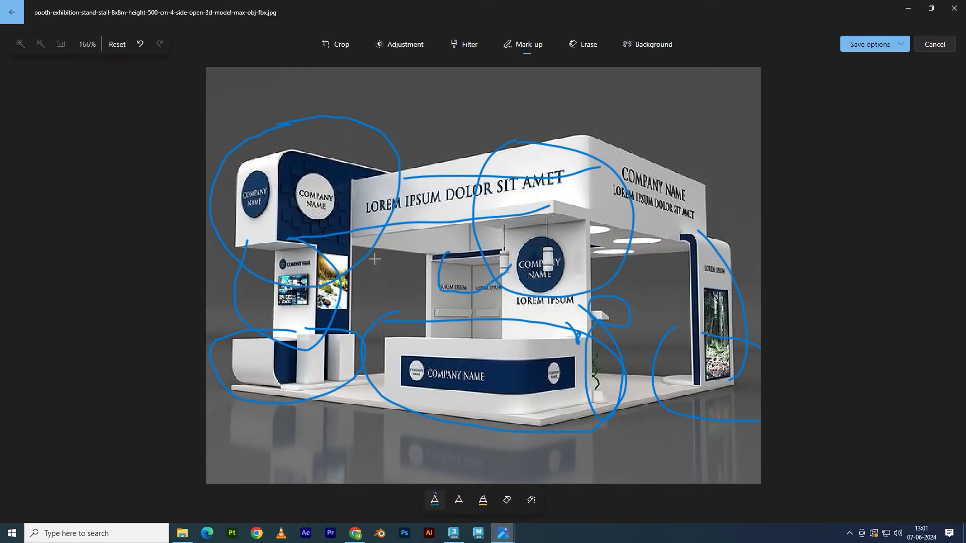
pyautogui.click(454, 533)
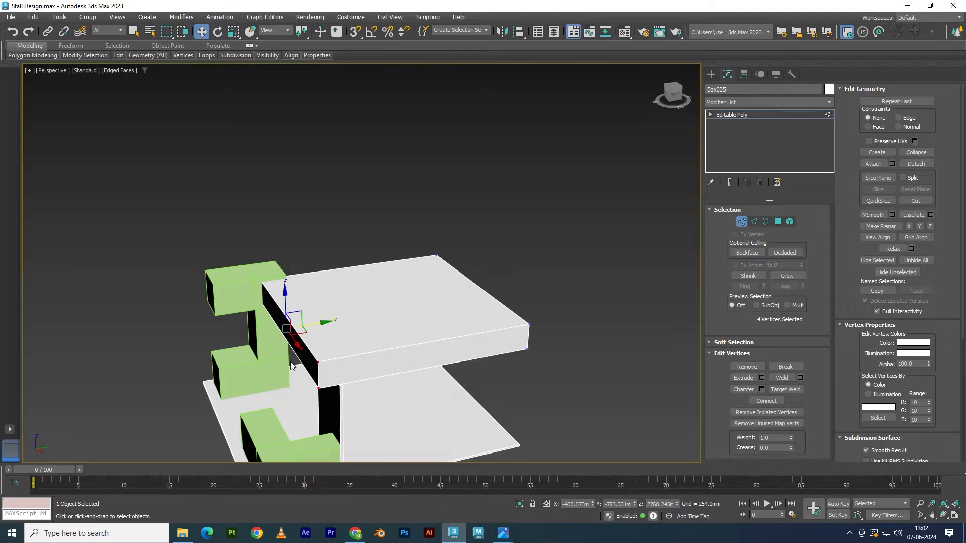
# Step: Snap the roof's front vertices along Y to the tower's rear edge in the Top view, finish vertex editing and deselect the roof
pyautogui.scroll(4, 286, 328)
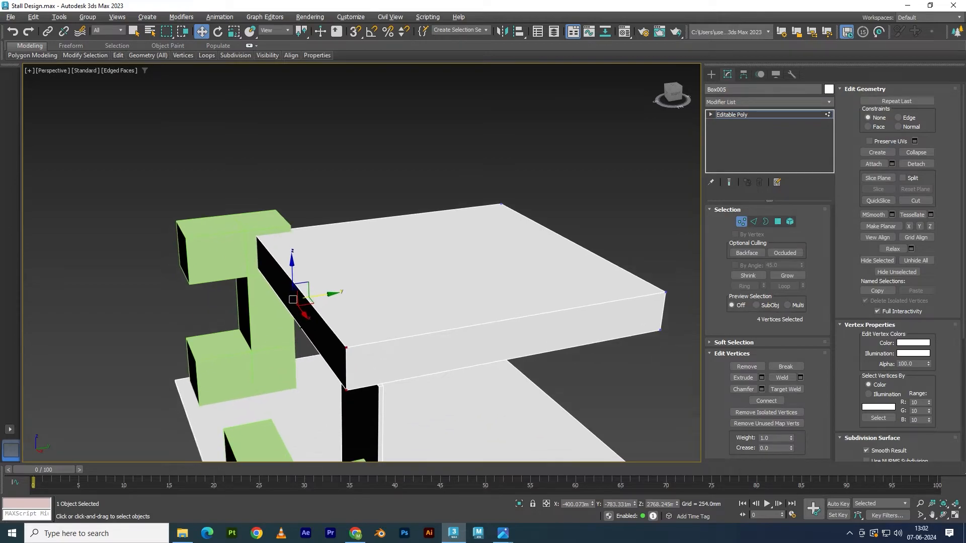
pyautogui.hotkey('alt', 'w')
pyautogui.hotkey('alt', 'w')
pyautogui.press('s')
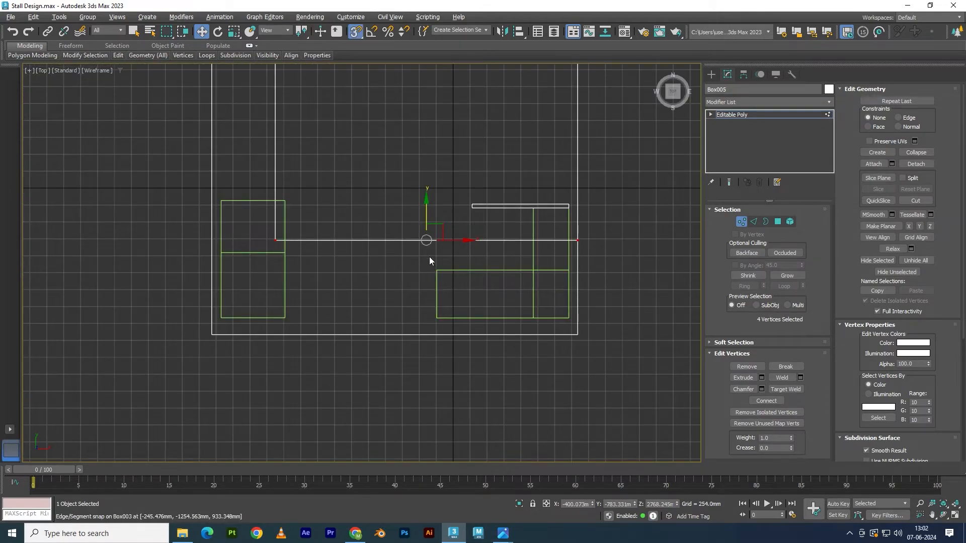
pyautogui.moveTo(428, 211); pyautogui.dragTo(282, 201)
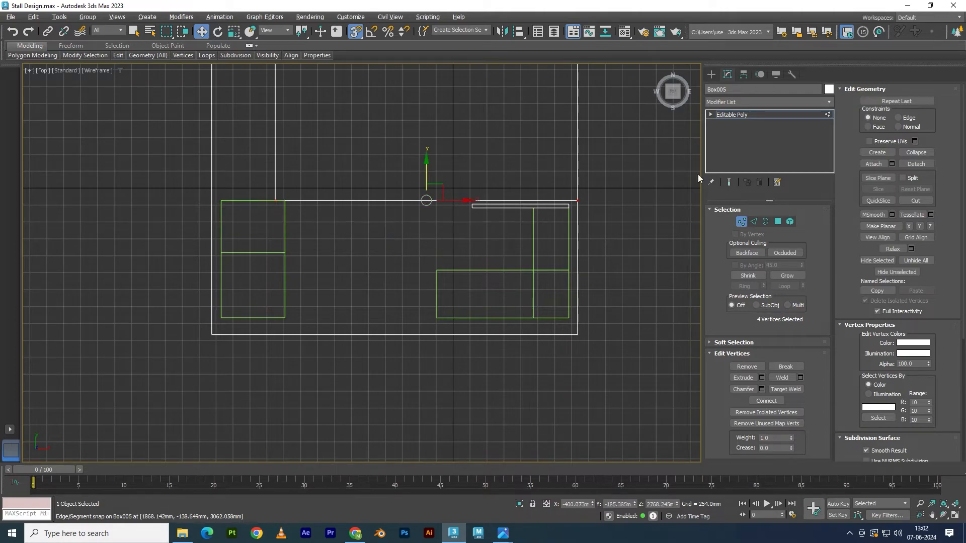
pyautogui.click(746, 114)
pyautogui.hotkey('alt', 'w')
pyautogui.click(567, 351)
pyautogui.hotkey('alt', 'w')
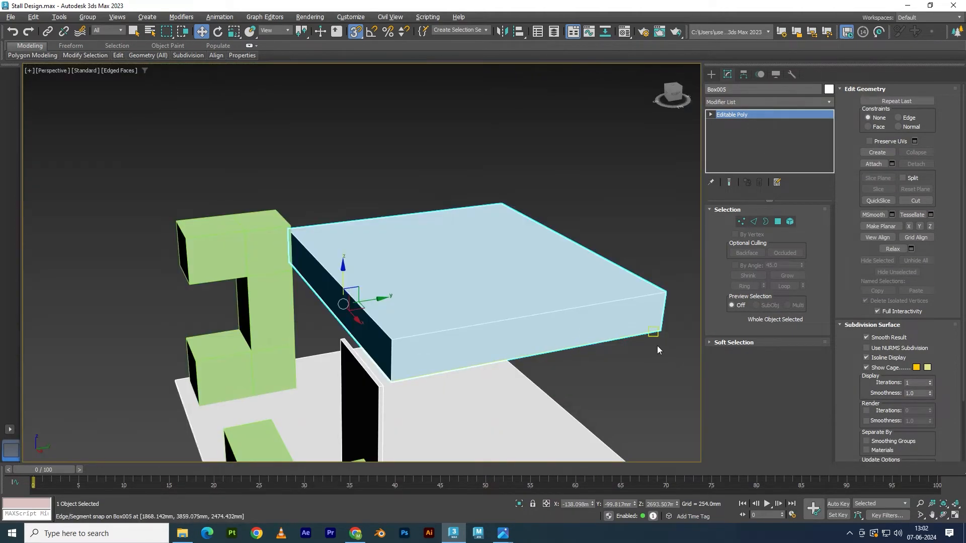
pyautogui.click(658, 343)
# Step: Turn snapping off, select the tall panel below the roof and compare its position with the reference image
pyautogui.keyDown('alt'); pyautogui.moveTo(484, 355); pyautogui.dragTo(317, 313, button='middle'); pyautogui.keyUp('alt')
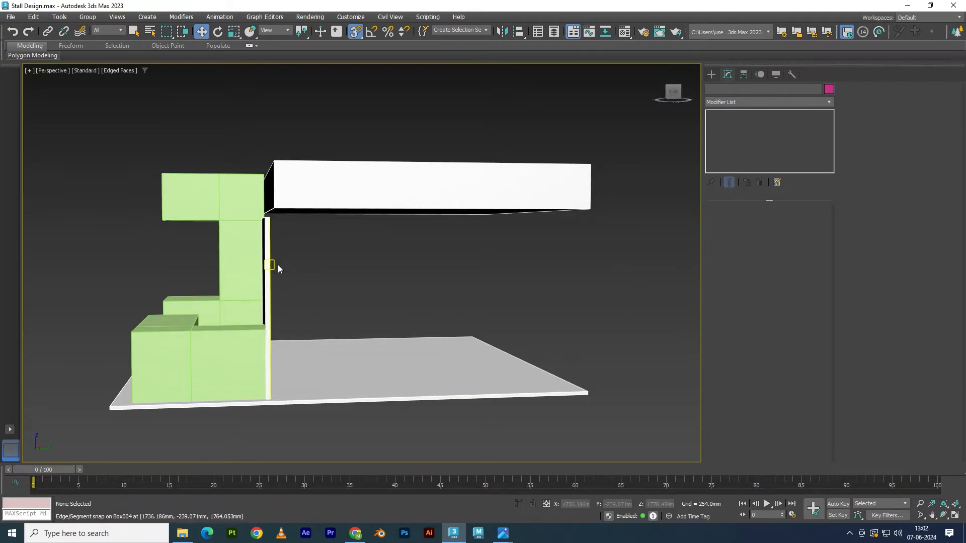
pyautogui.press('s')
pyautogui.click(270, 257)
pyautogui.keyDown('alt'); pyautogui.moveTo(308, 288); pyautogui.dragTo(303, 284, button='middle'); pyautogui.keyUp('alt')
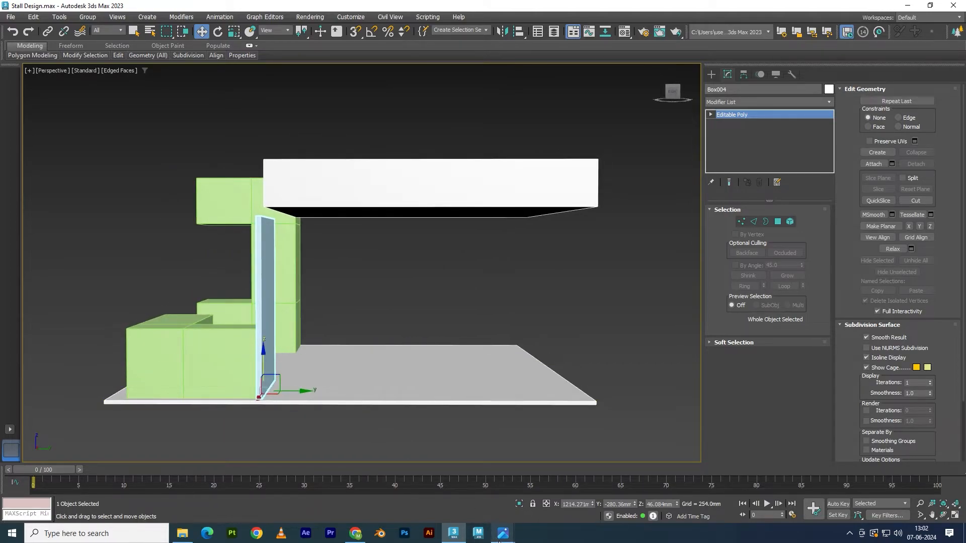
pyautogui.moveTo(500, 536)
pyautogui.click(443, 418)
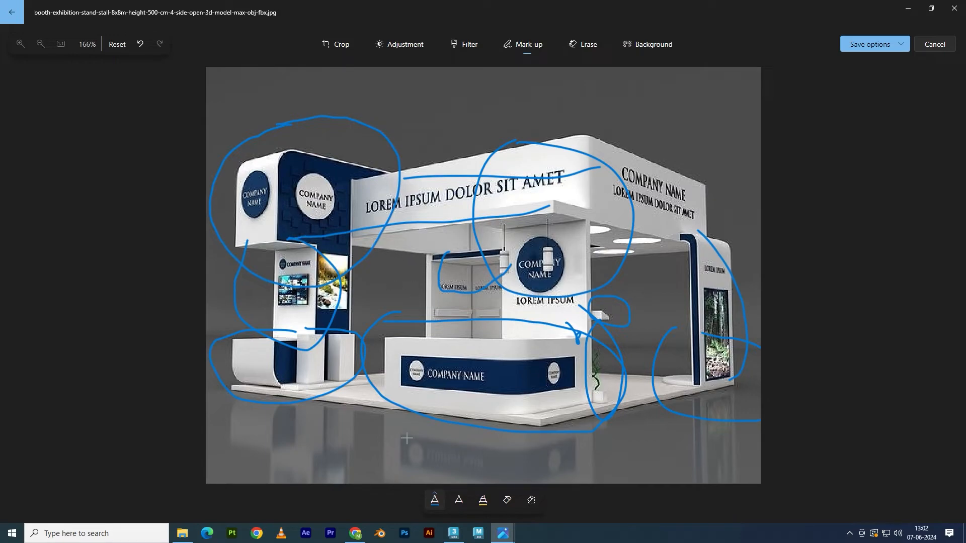
pyautogui.click(453, 533)
# Step: Examine the tall panel's alignment with the tower's rear edge close up in the Left view
pyautogui.keyDown('alt'); pyautogui.moveTo(284, 369); pyautogui.dragTo(300, 381, button='middle'); pyautogui.keyUp('alt')
pyautogui.scroll(4, 279, 366)
pyautogui.hotkey('alt', 'w')
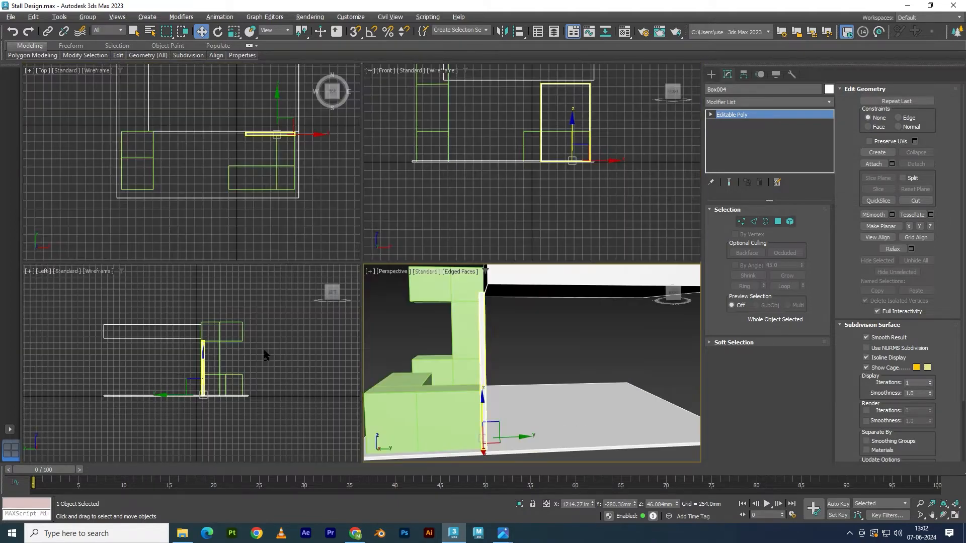
pyautogui.hotkey('alt', 'w')
pyautogui.scroll(8, 392, 316)
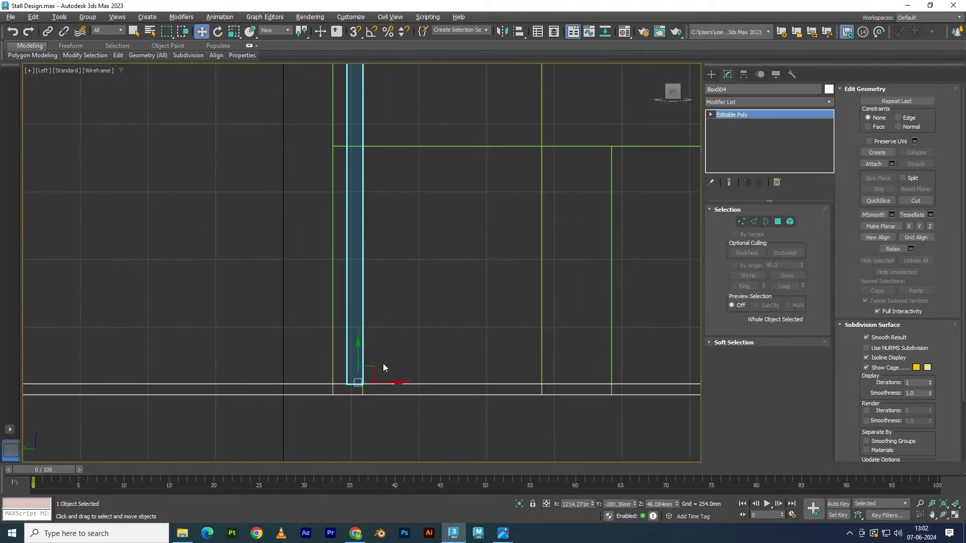
# Step: Snap the wall panel's back-side vertices flush with the green tower's back face in the Left view
pyautogui.scroll(-3, 382, 365)
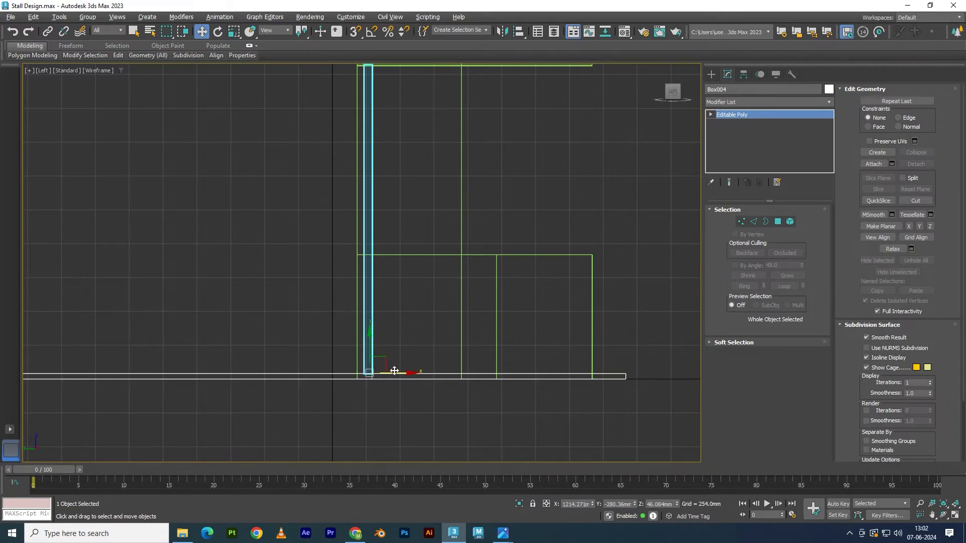
pyautogui.press('1')
pyautogui.scroll(-2, 370, 360)
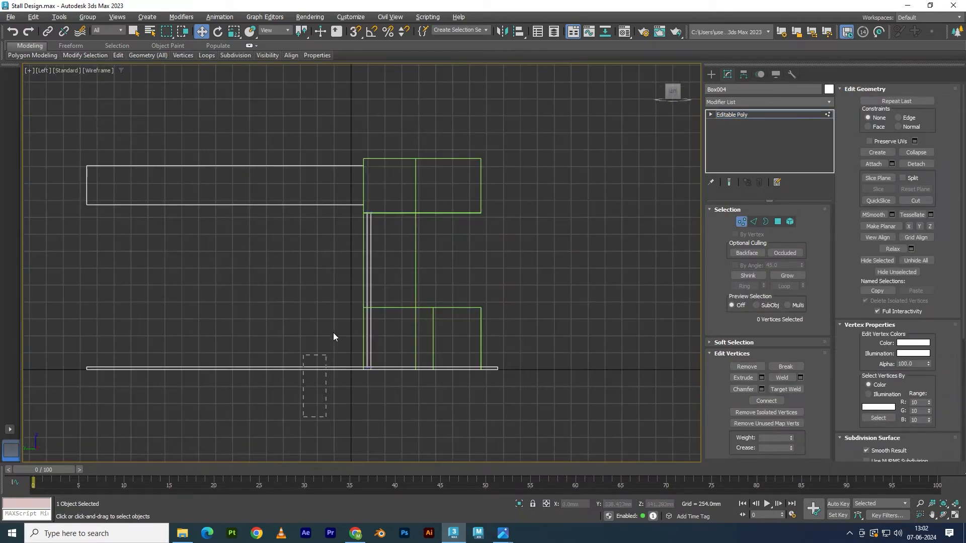
pyautogui.moveTo(370, 187); pyautogui.dragTo(370, 187)
pyautogui.scroll(4, 376, 306)
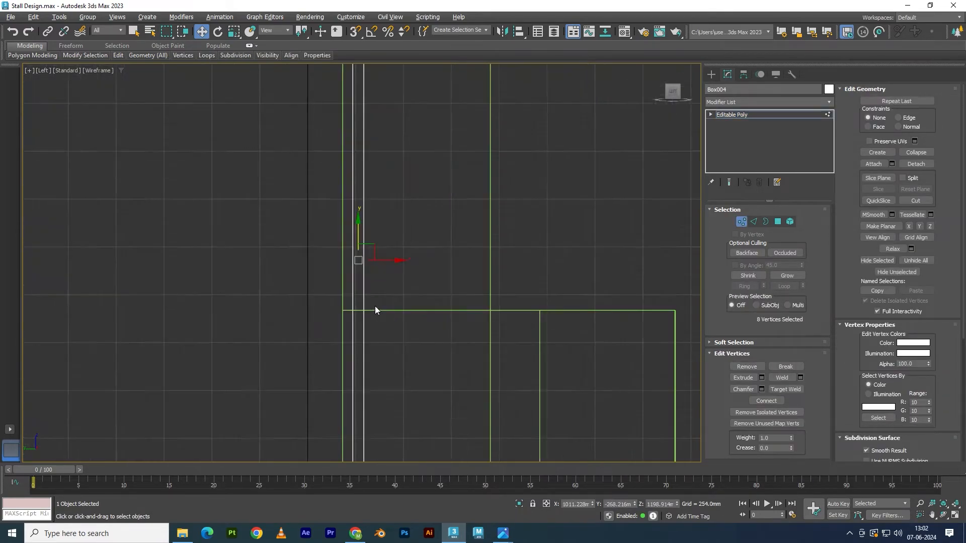
pyautogui.moveTo(284, 75); pyautogui.dragTo(342, 349)
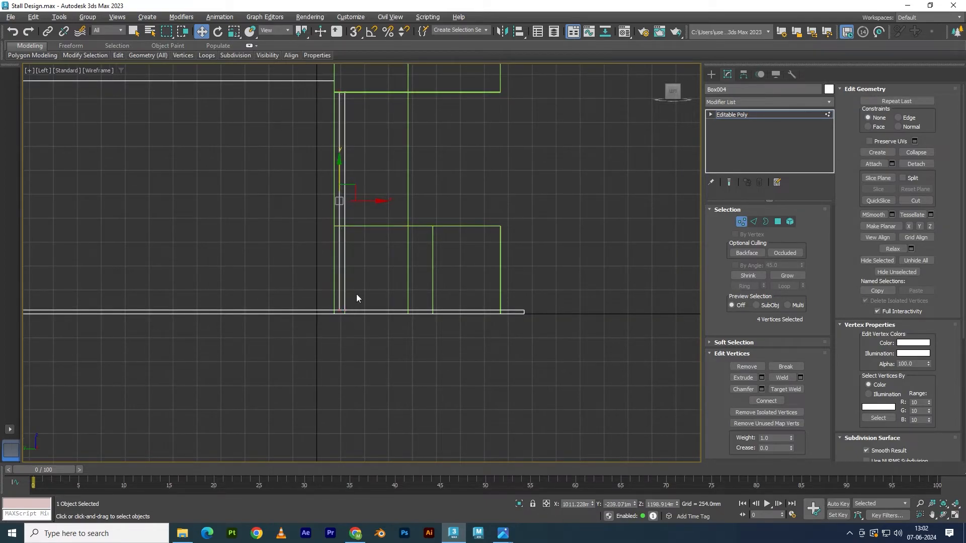
pyautogui.press('s')
pyautogui.moveTo(376, 201); pyautogui.dragTo(334, 201)
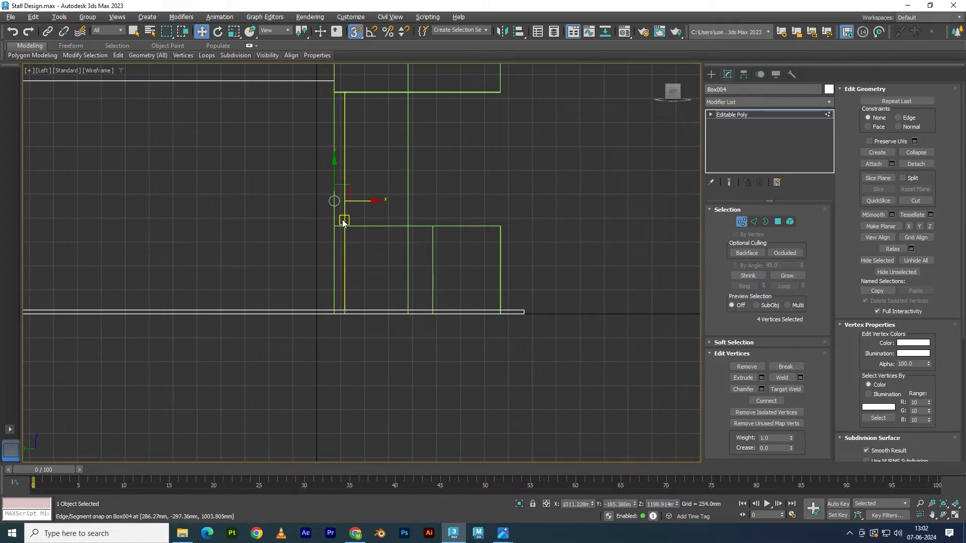
pyautogui.press('s')
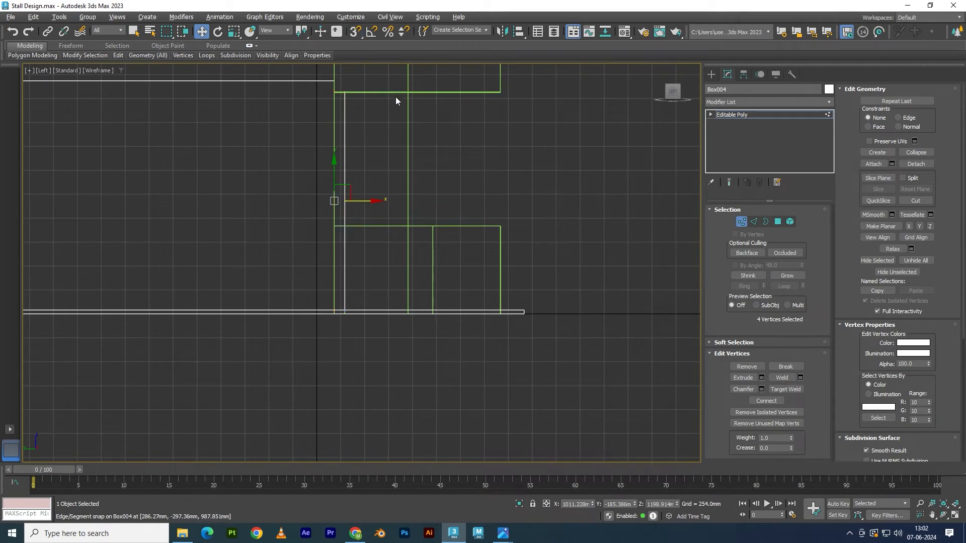
# Step: Thin the wall panel by moving its front-side vertices to about Y -249.59 mm, and return to the Perspective view
pyautogui.moveTo(355, 301); pyautogui.dragTo(340, 345)
pyautogui.moveTo(370, 202); pyautogui.dragTo(370, 200)
pyautogui.hotkey('alt', 'w')
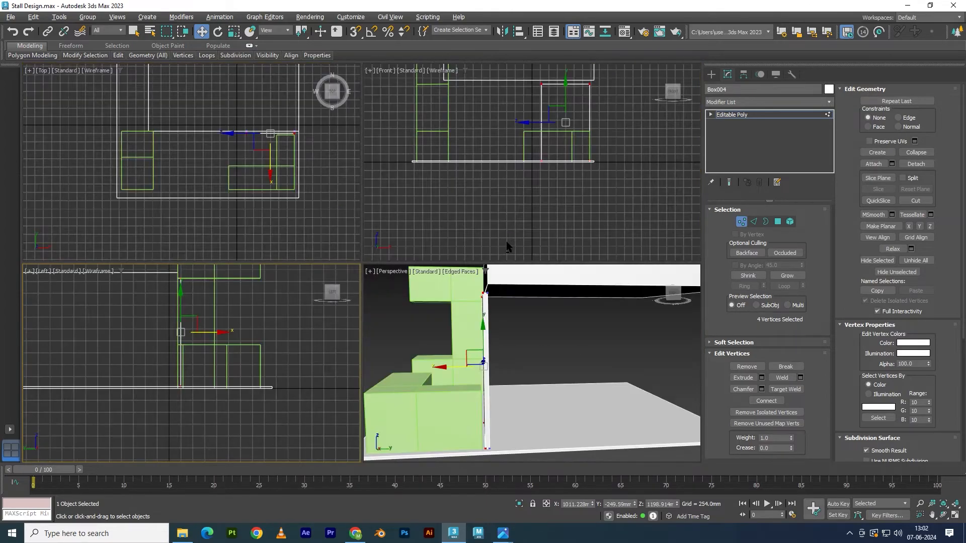
pyautogui.middleClick(535, 277)
pyautogui.hotkey('alt', 'w')
pyautogui.click(262, 354)
pyautogui.moveTo(231, 354); pyautogui.dragTo(238, 306, button='middle')
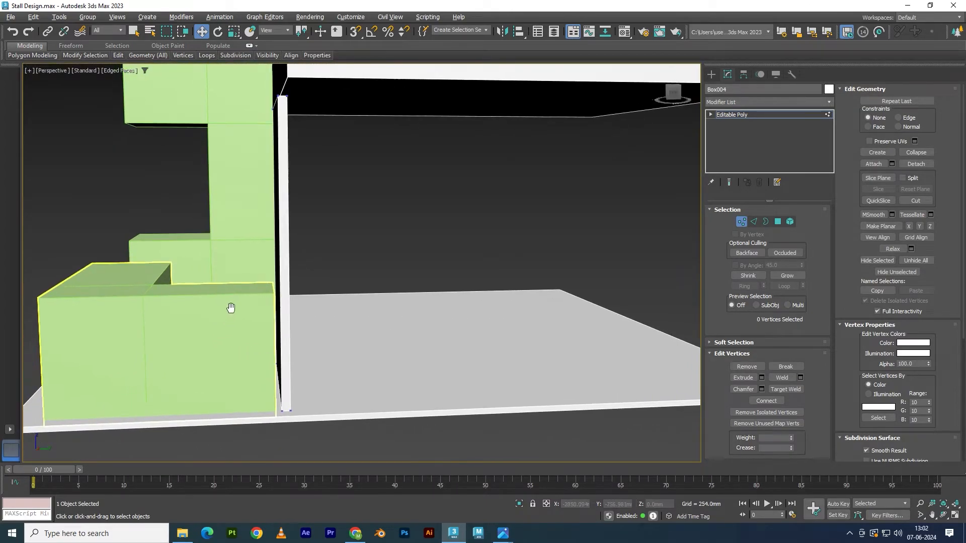
# Step: Inspect the stall in wireframe and shaded display, then restore edged faces around the panel and counter
pyautogui.press('5')
pyautogui.scroll(-5, 314, 334)
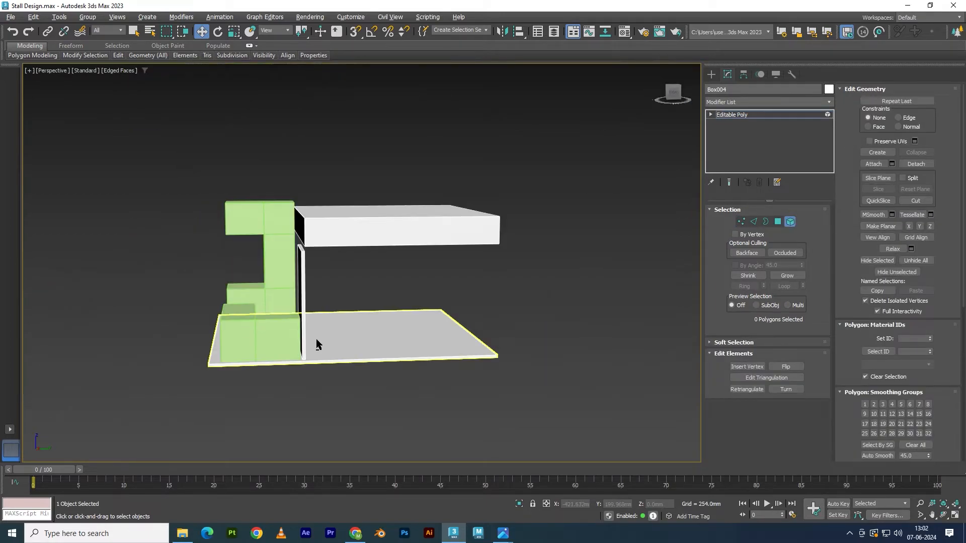
pyautogui.keyDown('alt'); pyautogui.moveTo(316, 339); pyautogui.dragTo(353, 380, button='middle'); pyautogui.keyUp('alt')
pyautogui.press('F3')
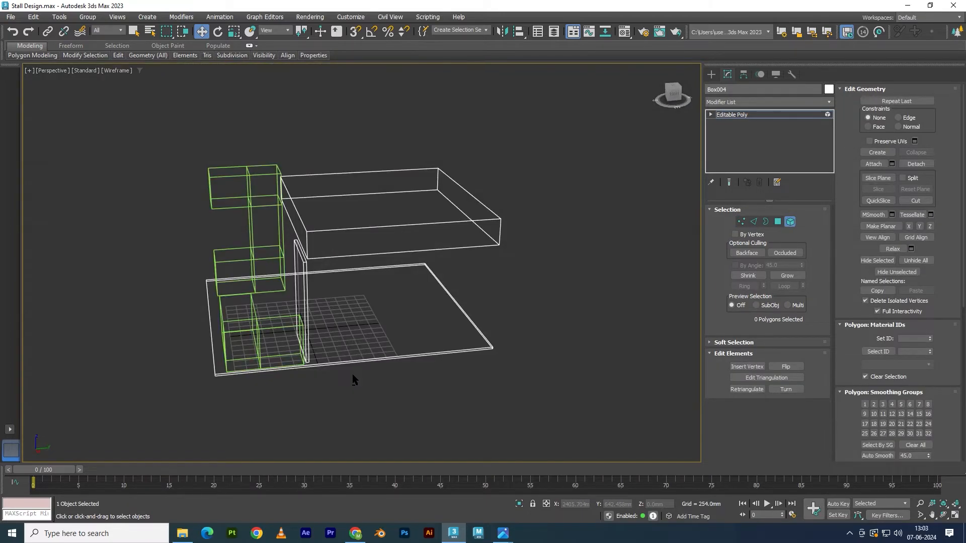
pyautogui.press('F3')
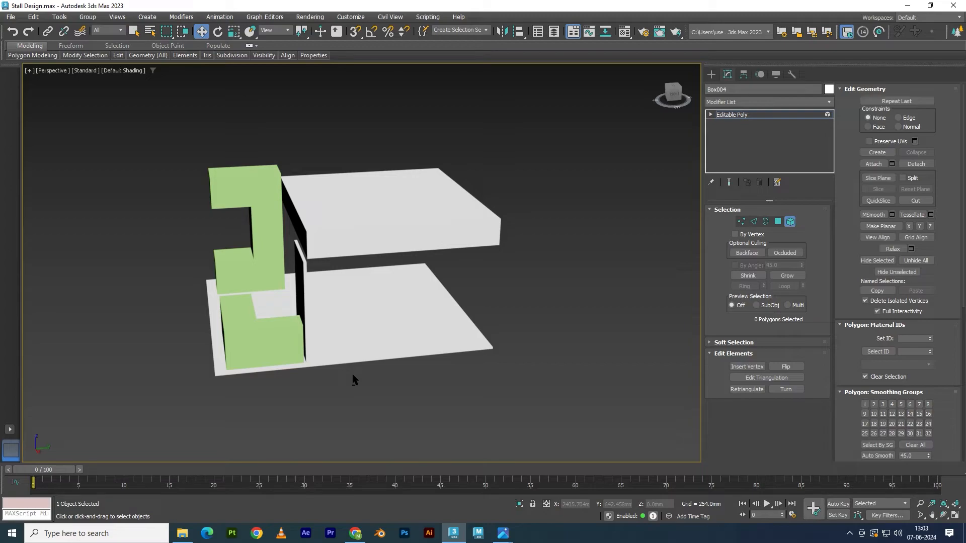
pyautogui.press('F4')
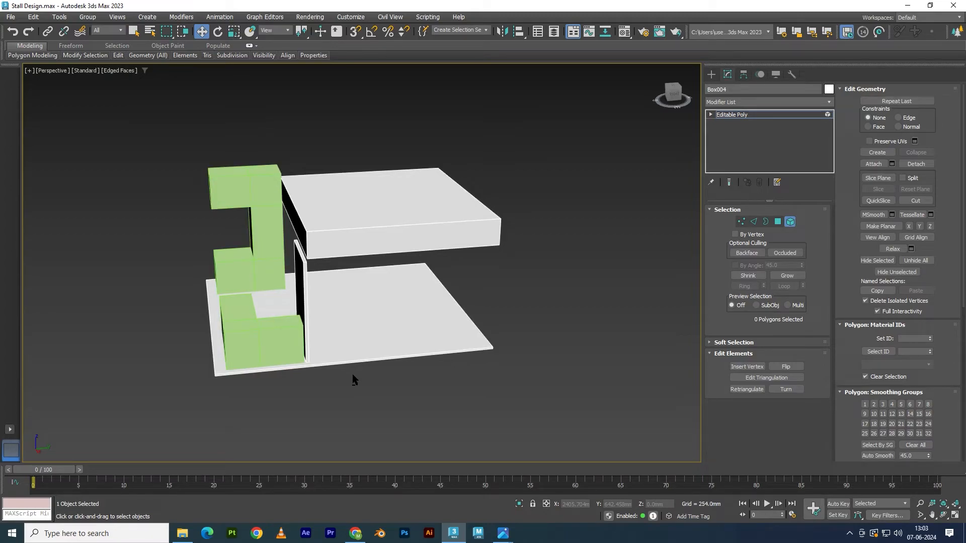
pyautogui.scroll(5, 258, 340)
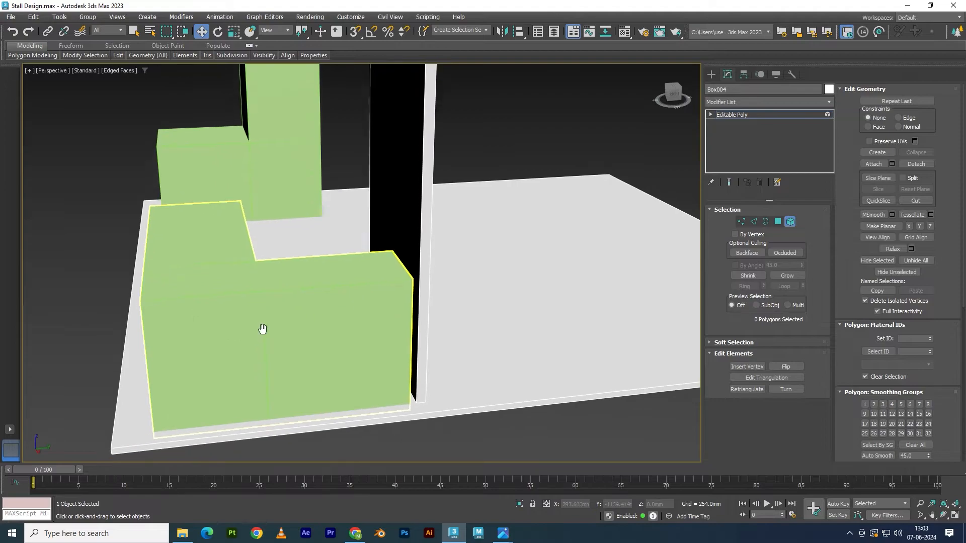
# Step: Extend the L-shaped counter's end vertices to snap flush with the wall panel's front face at Y -249.59 mm
pyautogui.press('5')
pyautogui.click(265, 329)
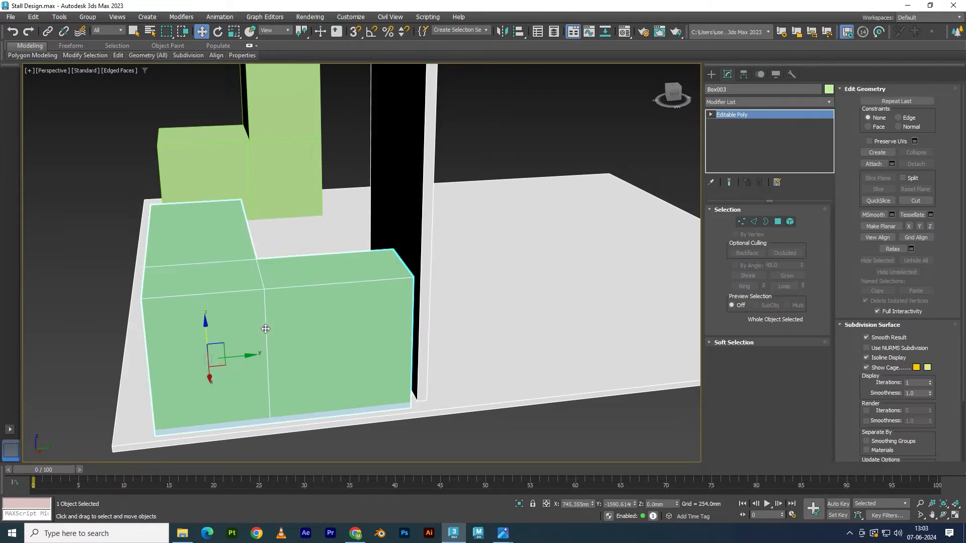
pyautogui.press('1')
pyautogui.moveTo(359, 242); pyautogui.dragTo(418, 388)
pyautogui.press('s')
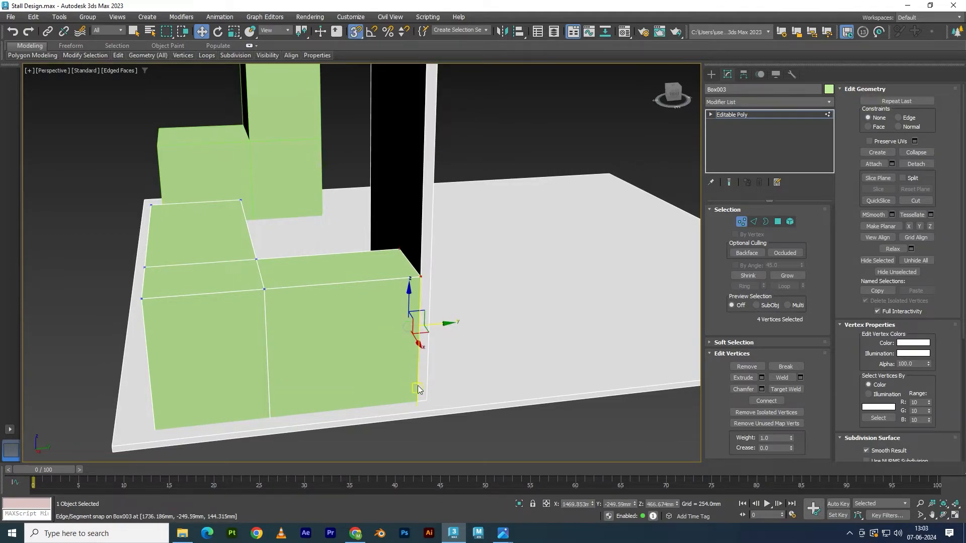
pyautogui.press('s')
pyautogui.click(664, 165)
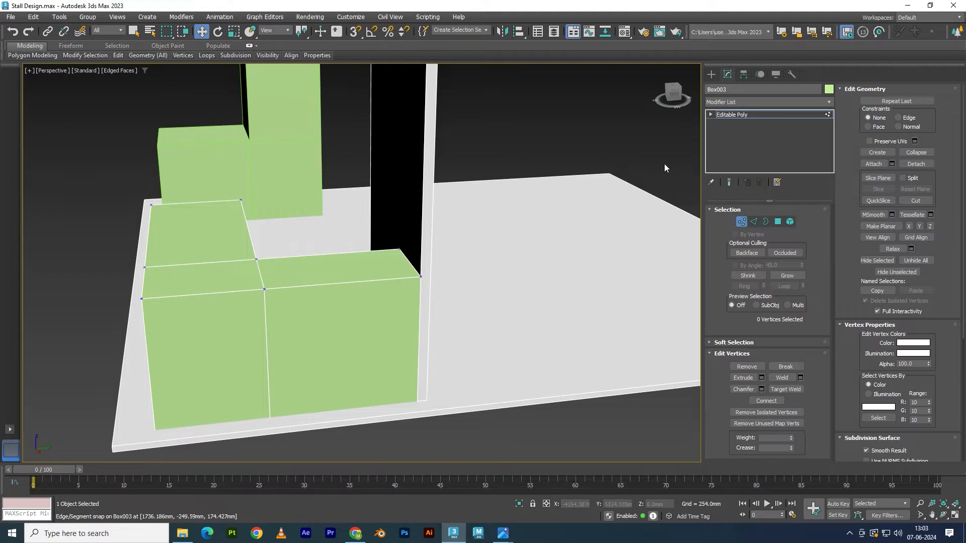
# Step: Finish editing the counter's vertices and select the wall panel beneath the canopy
pyautogui.click(730, 117)
pyautogui.scroll(-6, 487, 194)
pyautogui.click(470, 257)
pyautogui.keyDown('alt'); pyautogui.moveTo(471, 257); pyautogui.dragTo(388, 352, button='middle'); pyautogui.keyUp('alt')
pyautogui.scroll(4, 393, 270)
pyautogui.click(397, 348)
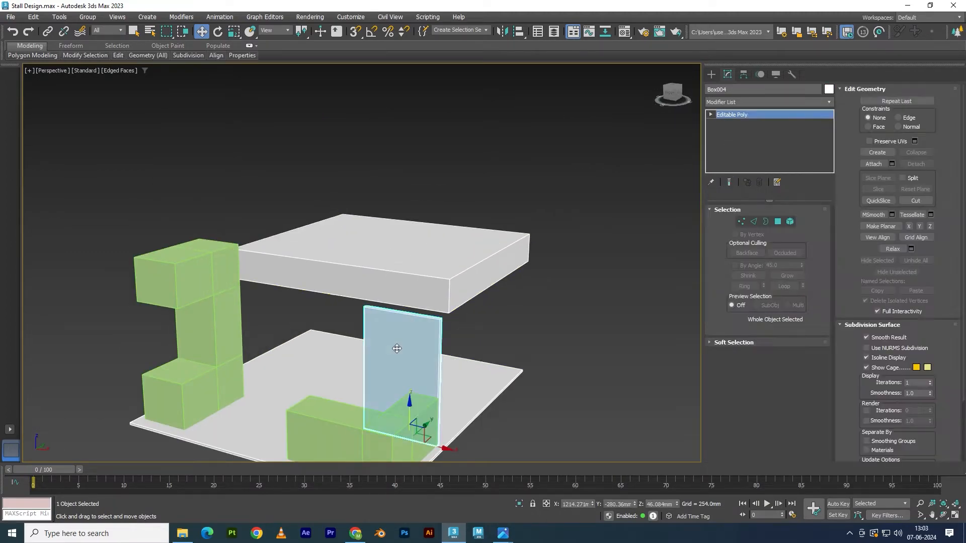
# Step: Try to move one top corner vertex of the wall panel along Y
pyautogui.scroll(2, 397, 349)
pyautogui.press('1')
pyautogui.click(349, 287)
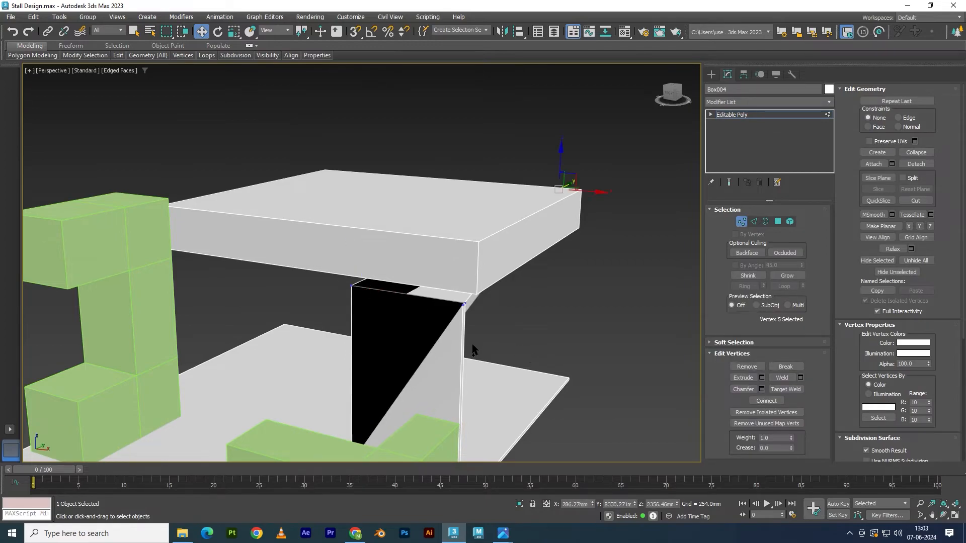
# Step: Check the wall and canopy area in the exhibition booth reference image in Photos, and return to 3ds Max
pyautogui.moveTo(503, 533)
pyautogui.click(458, 491)
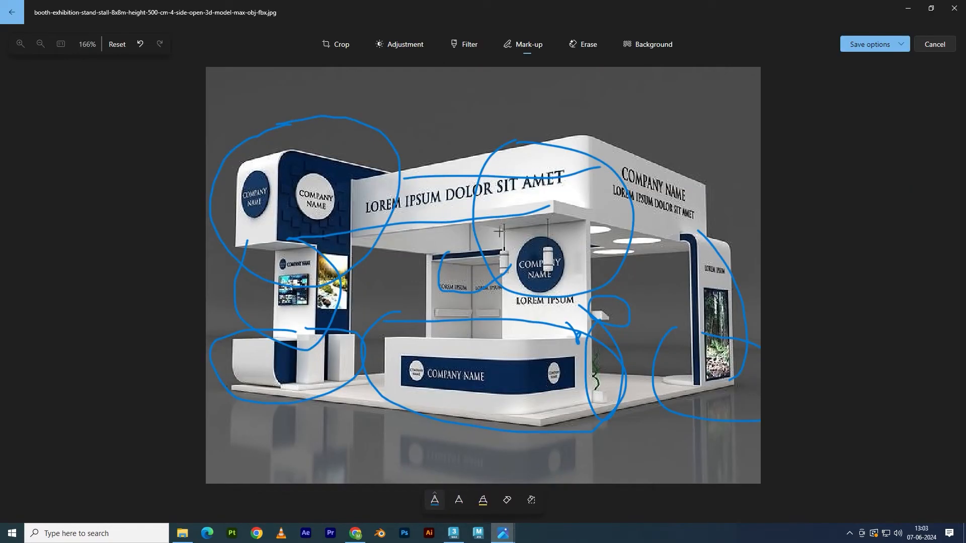
pyautogui.click(454, 533)
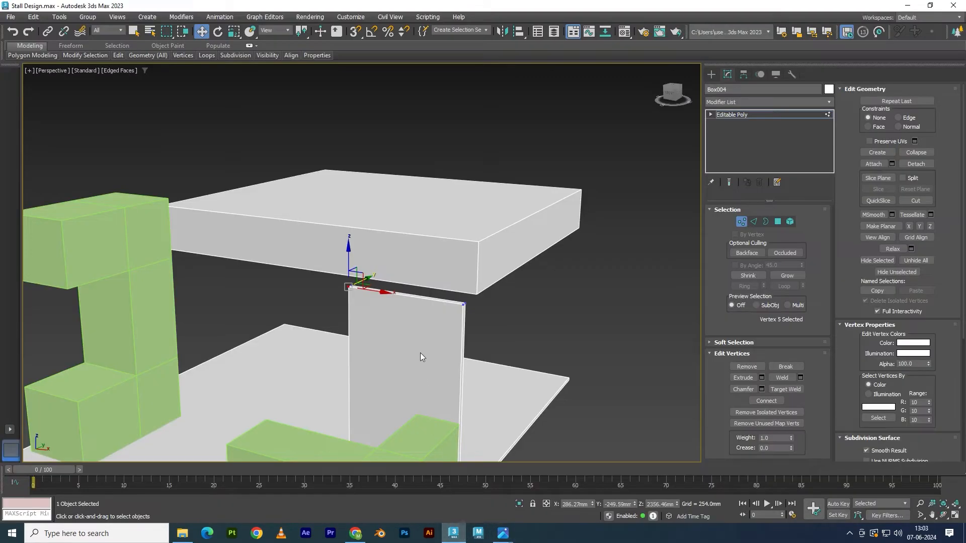
# Step: Select the wall panel's top face and extrude it upward toward the canopy, to about Z 2462 mm
pyautogui.moveTo(400, 312); pyautogui.dragTo(385, 312)
pyautogui.scroll(3, 386, 311)
pyautogui.keyDown('alt'); pyautogui.moveTo(424, 325); pyautogui.dragTo(417, 320, button='middle'); pyautogui.keyUp('alt')
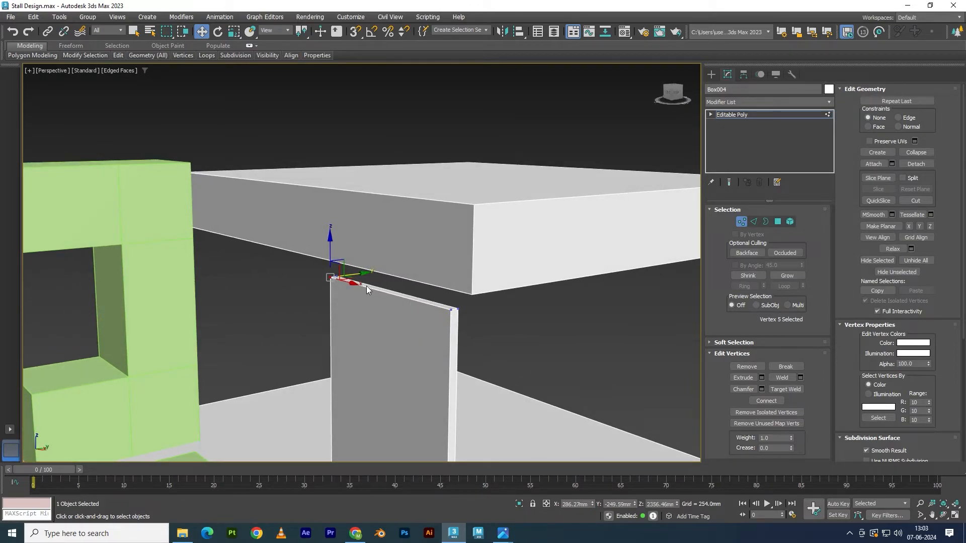
pyautogui.press('4')
pyautogui.click(390, 296)
pyautogui.keyDown('alt'); pyautogui.moveTo(390, 296); pyautogui.dragTo(382, 330, button='middle'); pyautogui.keyUp('alt')
pyautogui.click(384, 308)
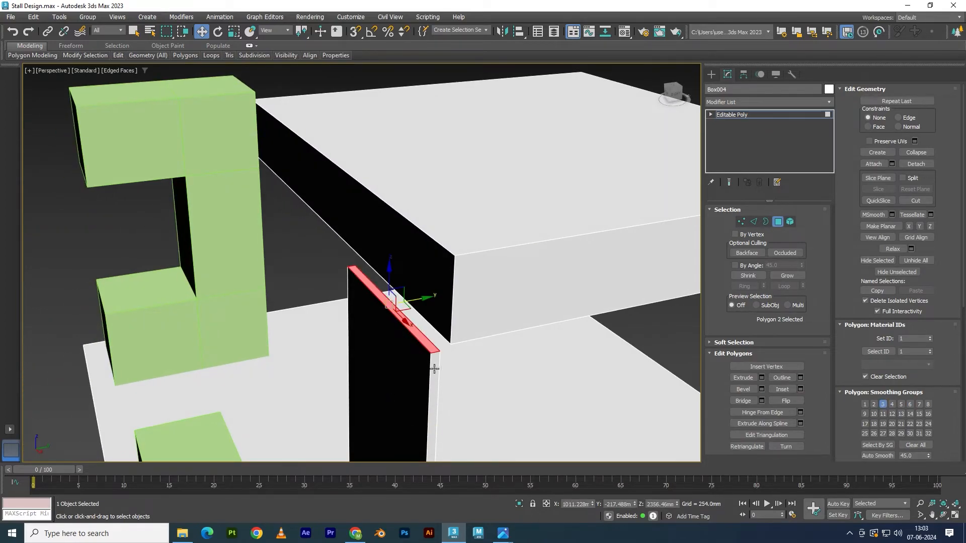
pyautogui.scroll(-2, 436, 356)
pyautogui.moveTo(391, 274); pyautogui.dragTo(390, 257)
# Step: Snap the wall panel's top vertices to the canopy's underside in the Left view, at about Z 2474 mm
pyautogui.hotkey('alt', 'w')
pyautogui.middleClick(264, 381)
pyautogui.hotkey('alt', 'w')
pyautogui.moveTo(363, 231); pyautogui.dragTo(387, 335, button='middle')
pyautogui.scroll(5, 408, 176)
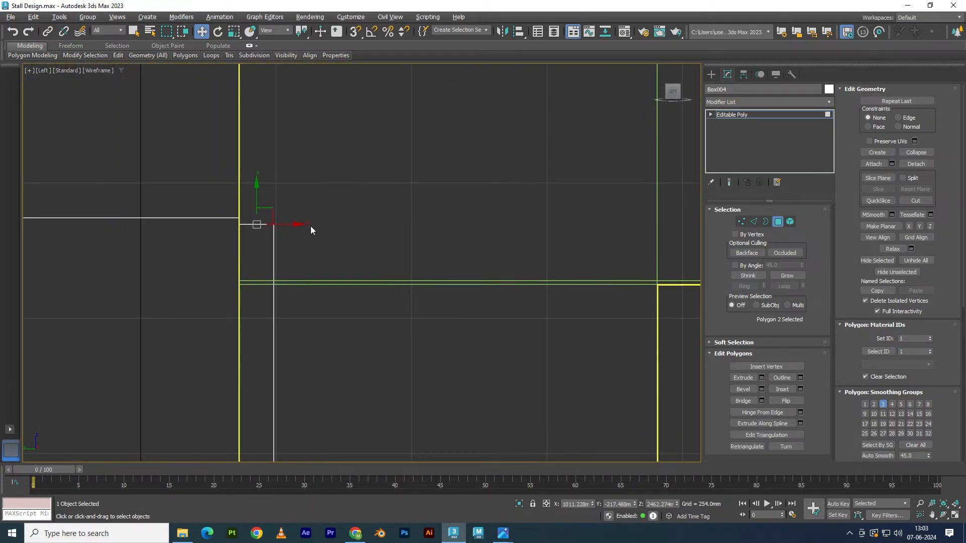
pyautogui.press('1')
pyautogui.moveTo(261, 234); pyautogui.dragTo(225, 246)
pyautogui.press('s')
pyautogui.moveTo(254, 200); pyautogui.dragTo(242, 222)
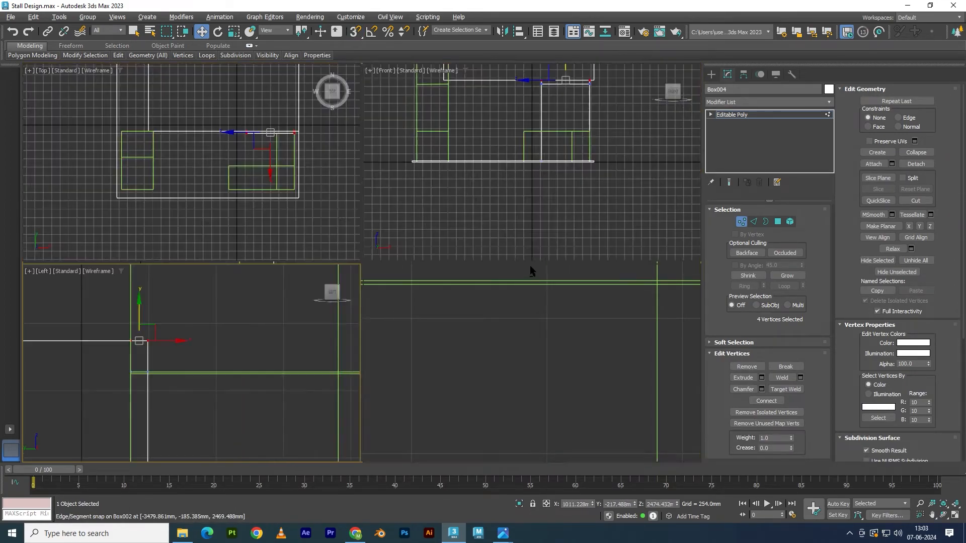
pyautogui.hotkey('alt', 'w')
pyautogui.middleClick(531, 267)
pyautogui.hotkey('alt', 'w')
# Step: Extrude the narrow front face at the wall panel's top forward to form an overhang above the counter
pyautogui.click(750, 112)
pyautogui.scroll(-4, 527, 186)
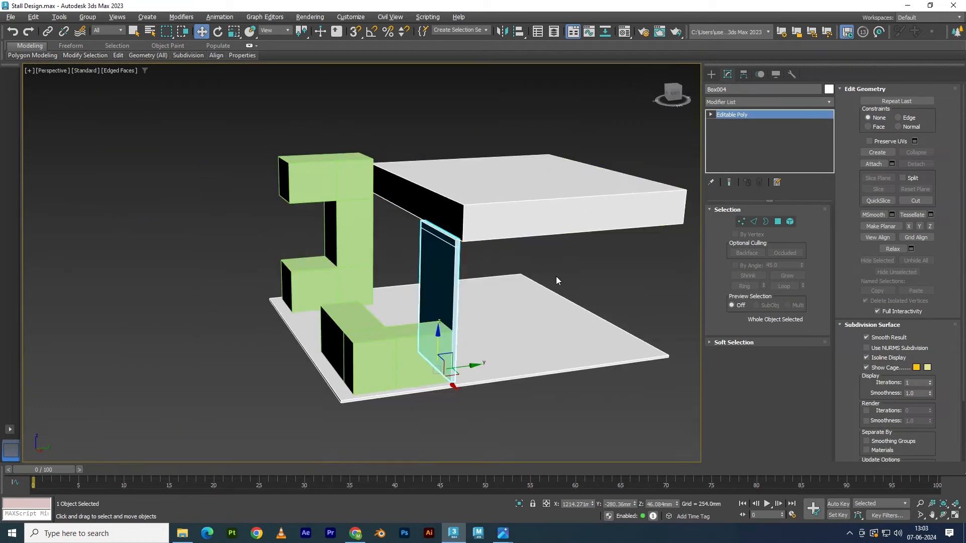
pyautogui.click(465, 255)
pyautogui.scroll(4, 463, 254)
pyautogui.click(463, 252)
pyautogui.scroll(1, 463, 251)
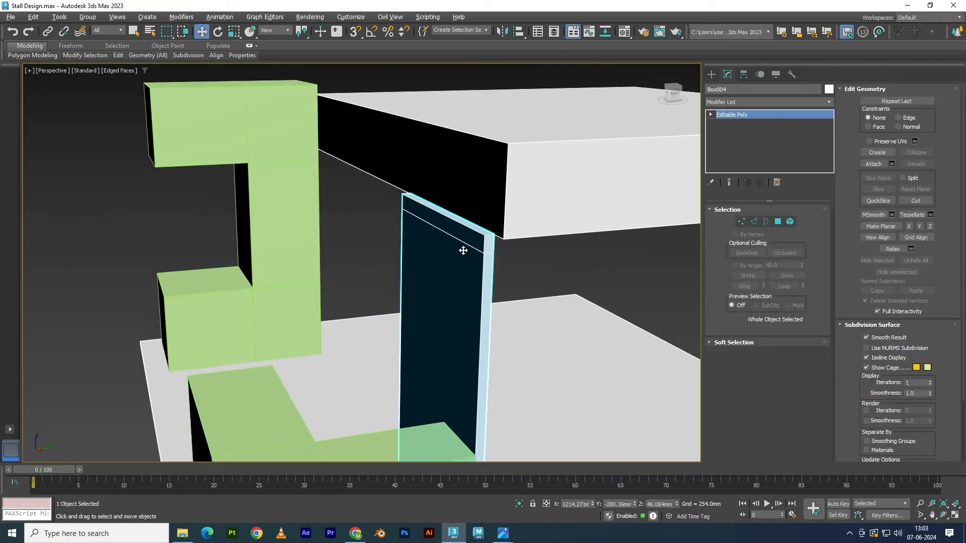
pyautogui.press('4')
pyautogui.click(461, 235)
pyautogui.scroll(-4, 470, 230)
pyautogui.moveTo(471, 229); pyautogui.dragTo(417, 232)
# Step: Mark the canopy fascia's lower edge with a pen stroke on the booth reference image in Photos, and return to 3ds Max
pyautogui.moveTo(503, 533)
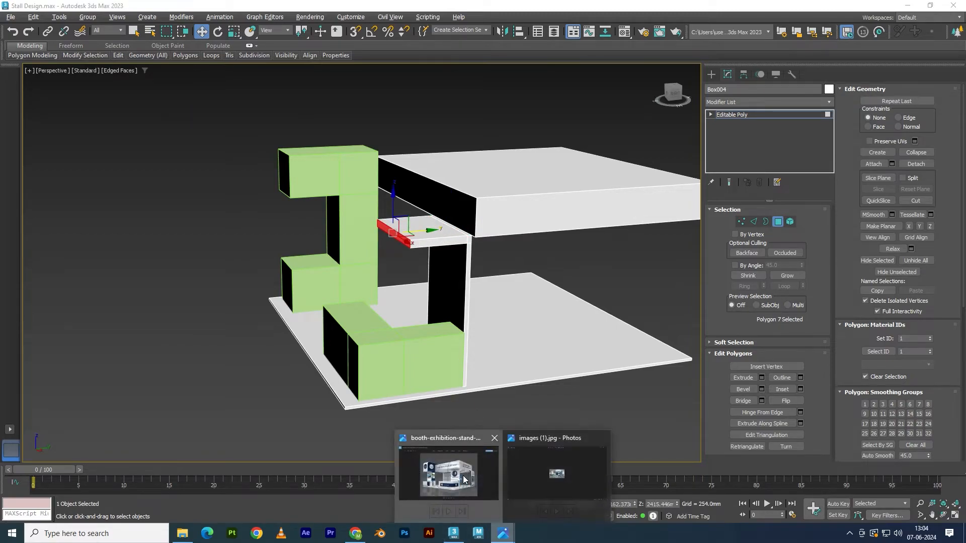
pyautogui.click(464, 480)
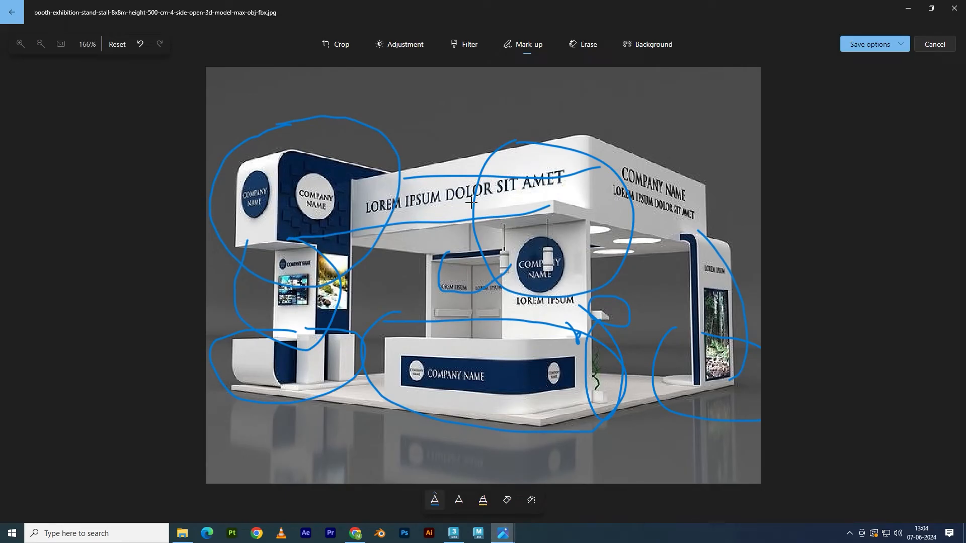
pyautogui.moveTo(500, 211); pyautogui.dragTo(284, 231)
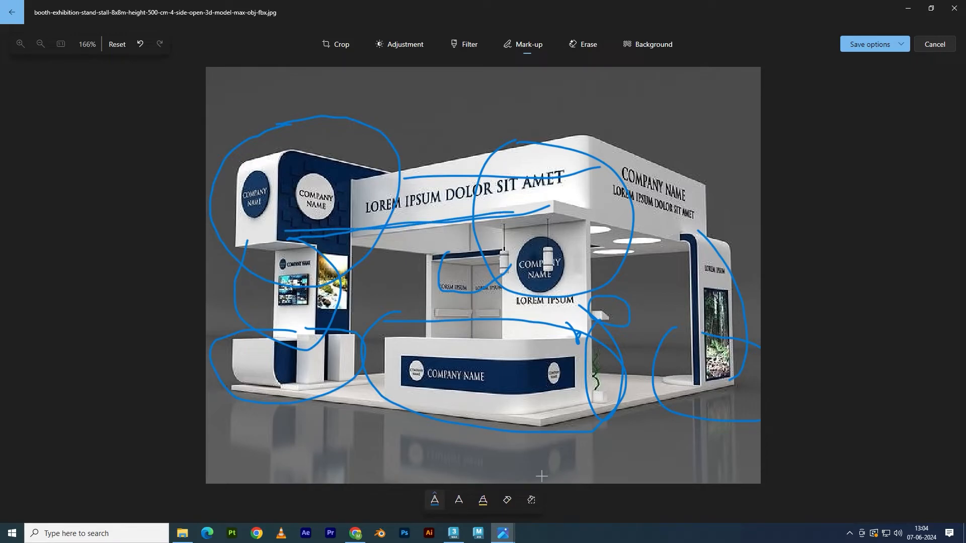
pyautogui.click(453, 533)
# Step: Extend the overhang's front face toward the counter's front edge with snapping in the Top view, to about Y -1894 mm
pyautogui.keyDown('alt'); pyautogui.moveTo(345, 262); pyautogui.dragTo(304, 201, button='middle'); pyautogui.keyUp('alt')
pyautogui.hotkey('alt', 'w')
pyautogui.middleClick(270, 201)
pyautogui.hotkey('alt', 'w')
pyautogui.press('s')
pyautogui.moveTo(488, 188); pyautogui.dragTo(252, 266)
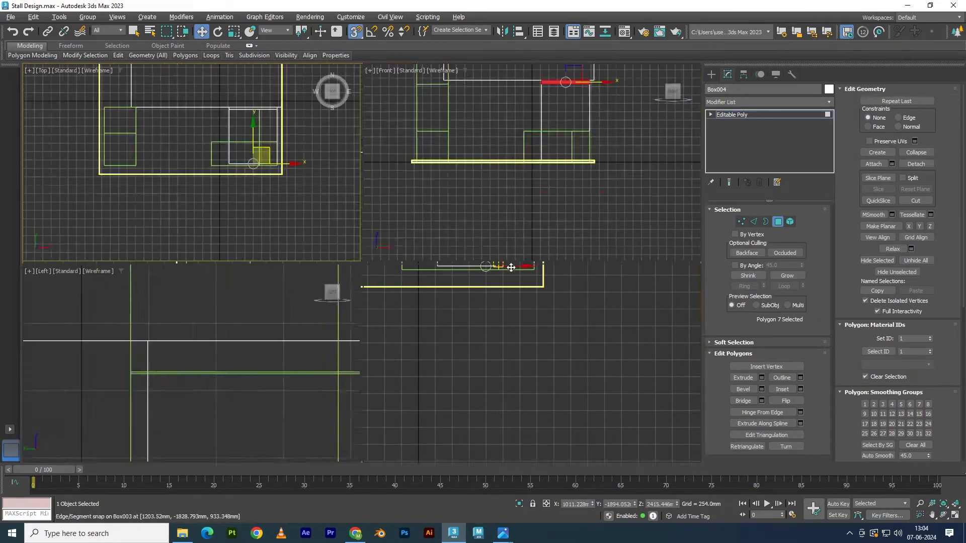
pyautogui.hotkey('alt', 'w')
pyautogui.middleClick(539, 316)
pyautogui.hotkey('alt', 'w')
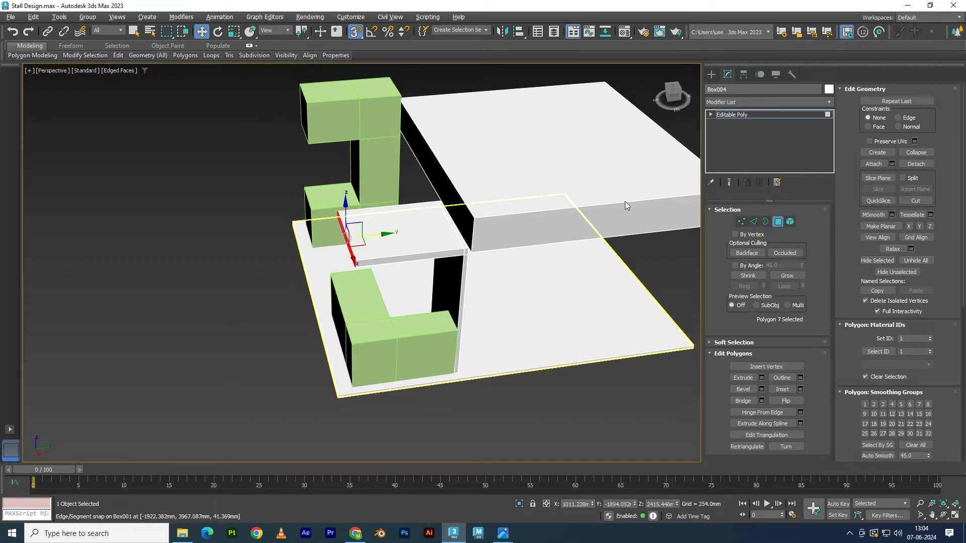
# Step: Deselect the panel and compare the overhang with the booth reference image in Photos before returning to 3ds Max
pyautogui.click(736, 113)
pyautogui.click(471, 431)
pyautogui.keyDown('alt'); pyautogui.moveTo(471, 431); pyautogui.dragTo(445, 368, button='middle'); pyautogui.keyUp('alt')
pyautogui.moveTo(500, 538)
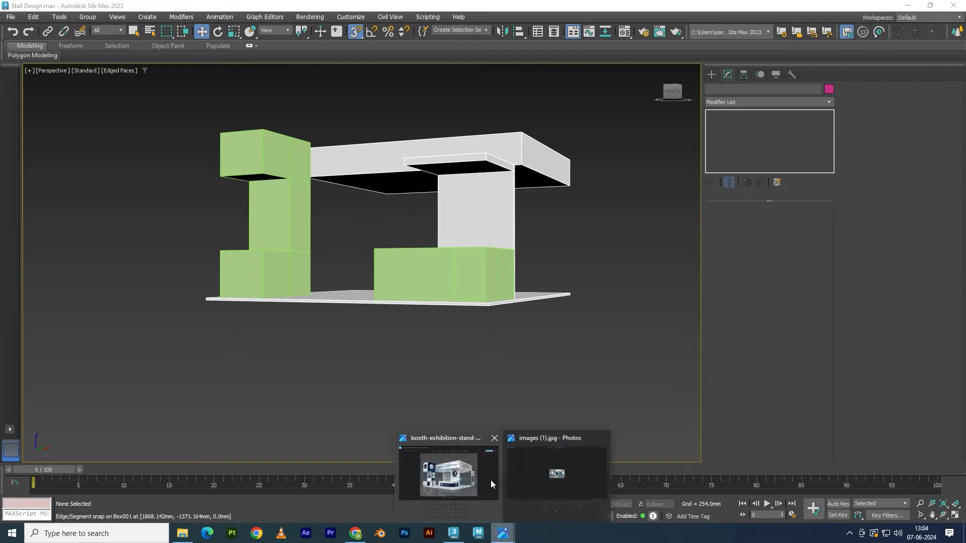
pyautogui.click(490, 479)
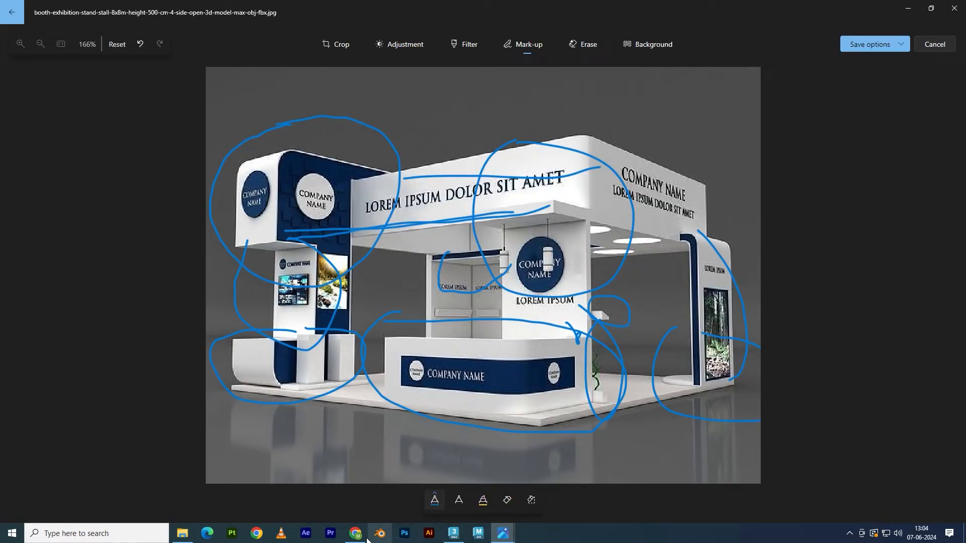
pyautogui.click(457, 536)
# Step: Shorten the overhang by moving its front vertices back toward the wall panel, to about Y -1225 mm
pyautogui.keyDown('alt'); pyautogui.moveTo(438, 226); pyautogui.dragTo(329, 206, button='middle'); pyautogui.keyUp('alt')
pyautogui.press('s')
pyautogui.click(469, 202)
pyautogui.press('1')
pyautogui.moveTo(422, 315); pyautogui.dragTo(422, 315)
pyautogui.moveTo(417, 226); pyautogui.dragTo(438, 220)
pyautogui.keyDown('alt'); pyautogui.moveTo(438, 219); pyautogui.dragTo(504, 176, button='middle'); pyautogui.keyUp('alt')
pyautogui.moveTo(508, 277); pyautogui.dragTo(509, 276)
pyautogui.moveTo(464, 189); pyautogui.dragTo(416, 208)
pyautogui.keyDown('alt'); pyautogui.moveTo(412, 208); pyautogui.dragTo(648, 187, button='middle'); pyautogui.keyUp('alt')
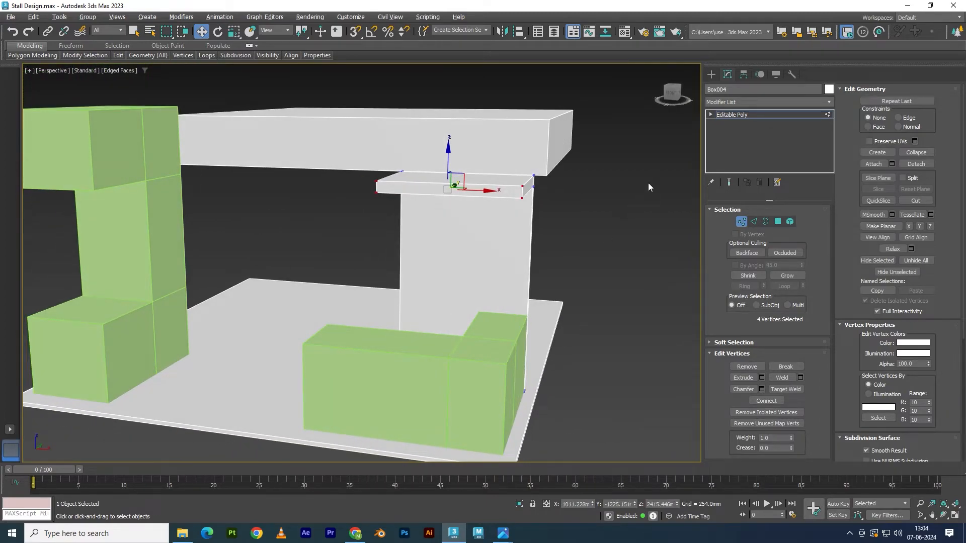
# Step: Finish vertex editing, deselect the panel and examine the whole stall from the front corner
pyautogui.click(733, 116)
pyautogui.click(611, 225)
pyautogui.keyDown('alt'); pyautogui.moveTo(611, 226); pyautogui.dragTo(484, 311, button='middle'); pyautogui.keyUp('alt')
pyautogui.scroll(-5, 483, 311)
pyautogui.keyDown('alt'); pyautogui.moveTo(518, 378); pyautogui.dragTo(470, 440, button='middle'); pyautogui.keyUp('alt')
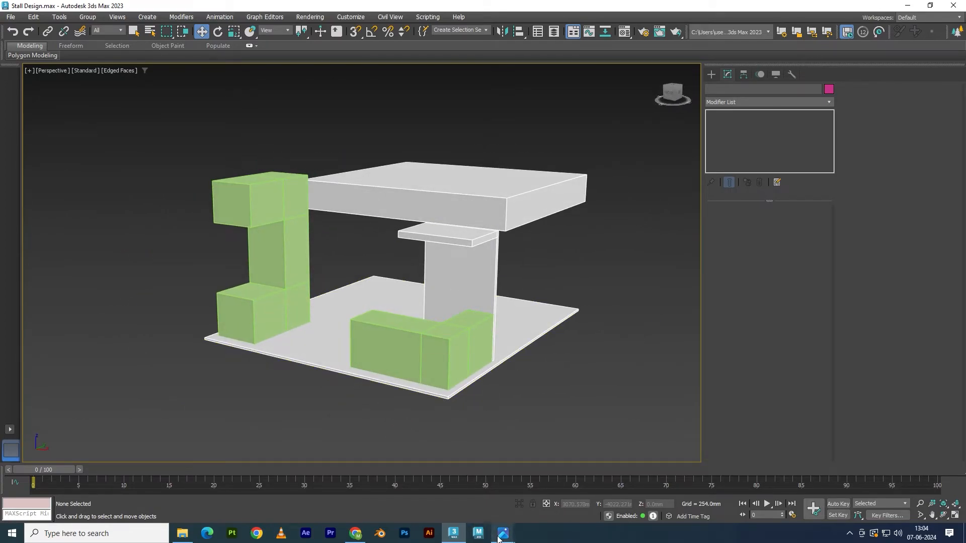
# Step: Check the canopy's side edge in the booth reference image in Photos and return to 3ds Max
pyautogui.moveTo(503, 532)
pyautogui.click(473, 481)
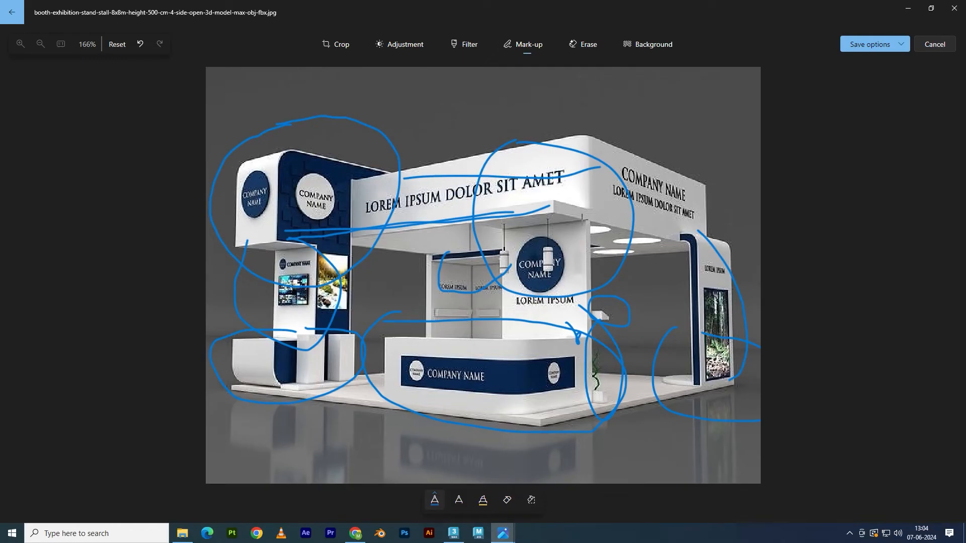
pyautogui.click(453, 532)
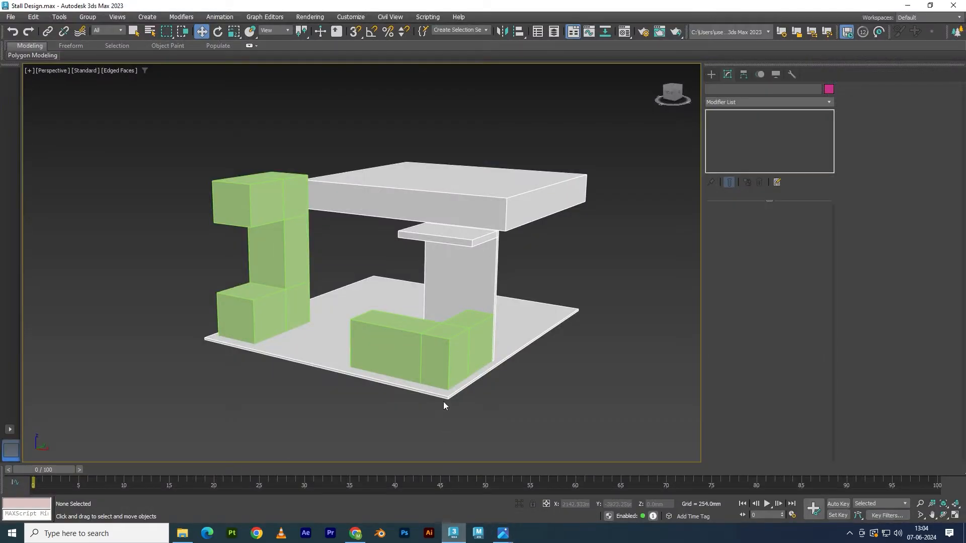
# Step: Move the canopy's counter-side vertices inward in the Top view, snapping them to the counter's outer edge at about X 1736 mm
pyautogui.click(523, 217)
pyautogui.keyDown('alt'); pyautogui.moveTo(468, 315); pyautogui.dragTo(483, 315, button='middle'); pyautogui.keyUp('alt')
pyautogui.hotkey('alt', 'w')
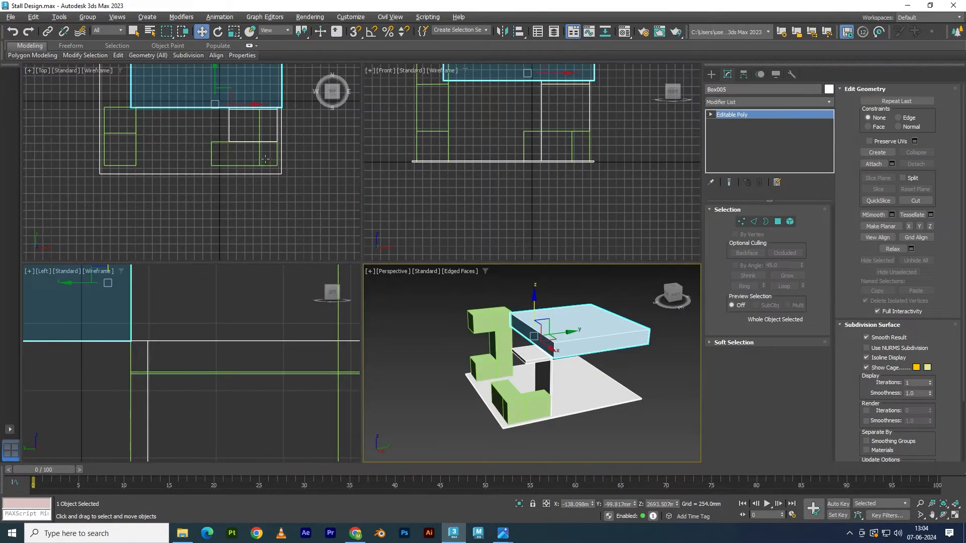
pyautogui.middleClick(265, 160)
pyautogui.hotkey('alt', 'w')
pyautogui.moveTo(306, 165); pyautogui.dragTo(262, 328, button='middle')
pyautogui.scroll(-2, 347, 274)
pyautogui.moveTo(374, 259); pyautogui.dragTo(401, 319, button='middle')
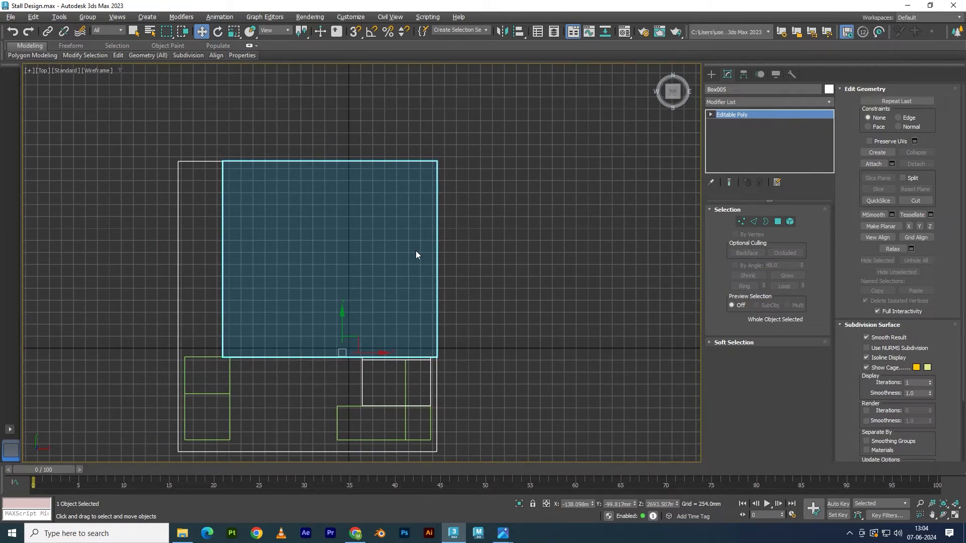
pyautogui.press('1')
pyautogui.moveTo(429, 361); pyautogui.dragTo(427, 364)
pyautogui.keyDown('alt'); pyautogui.moveTo(427, 364); pyautogui.dragTo(458, 300, button='middle'); pyautogui.keyUp('alt')
pyautogui.scroll(-2, 425, 301)
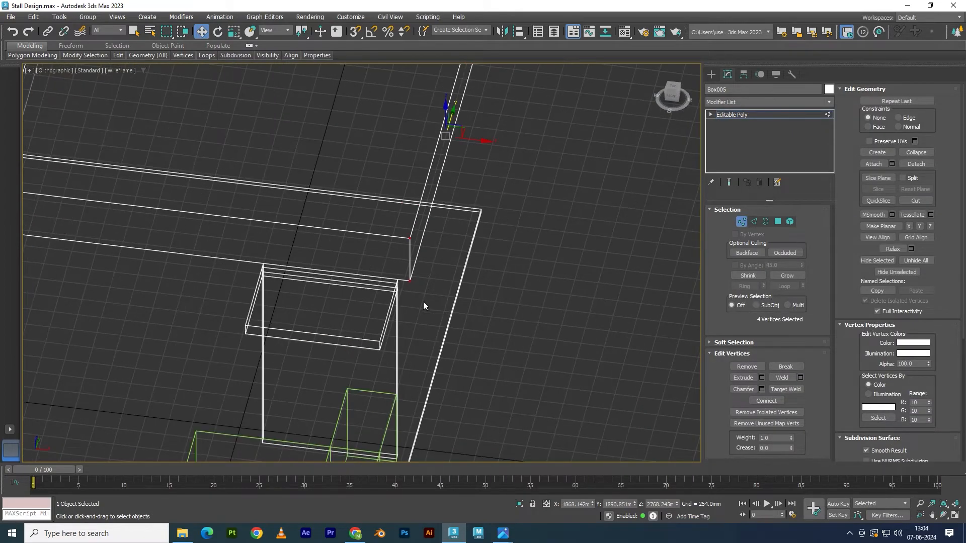
pyautogui.press('t')
pyautogui.scroll(-3, 455, 198)
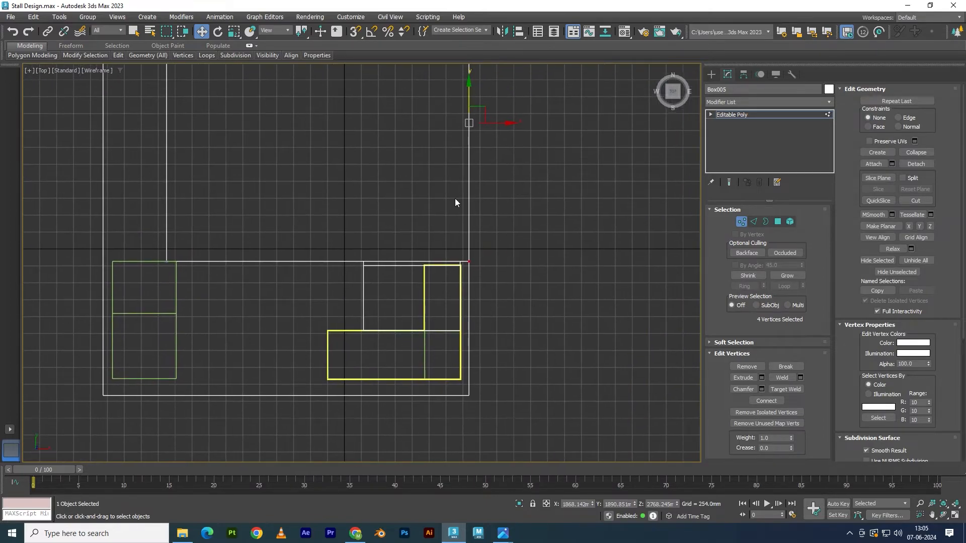
pyautogui.press('s')
pyautogui.scroll(3, 473, 175)
pyautogui.moveTo(487, 151); pyautogui.dragTo(441, 294)
# Step: Finish vertex editing on the canopy, deselect it and examine the stall in the Perspective view
pyautogui.hotkey('alt', 'w')
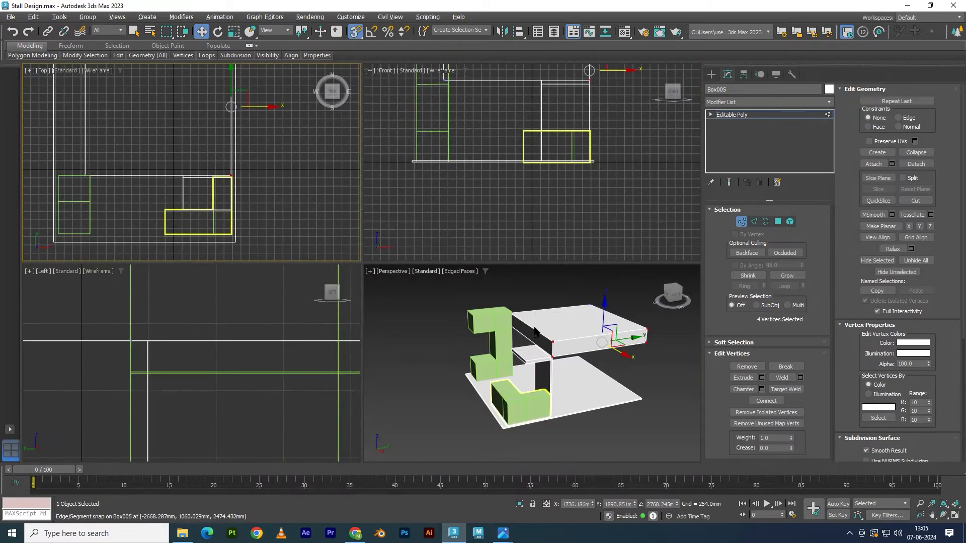
pyautogui.hotkey('alt', 'w')
pyautogui.scroll(5, 510, 209)
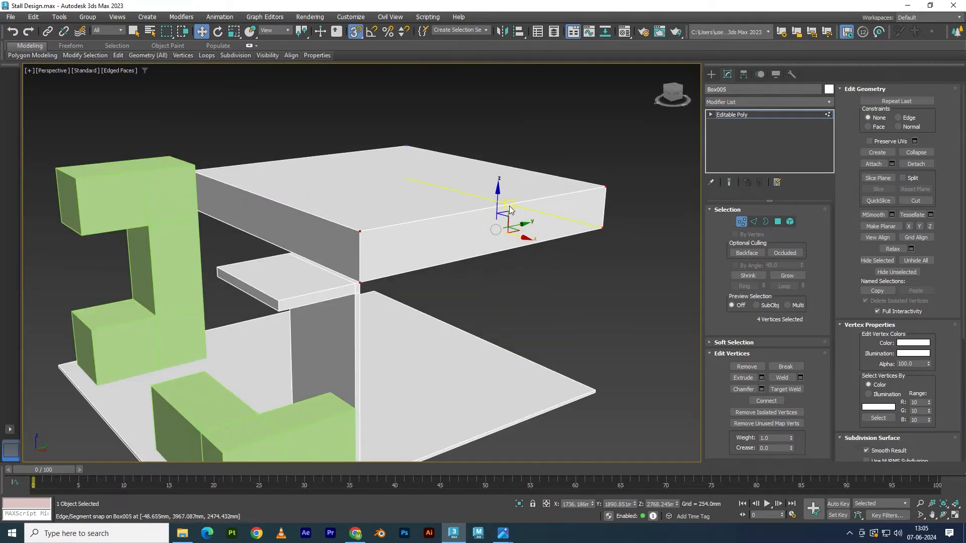
pyautogui.press('5')
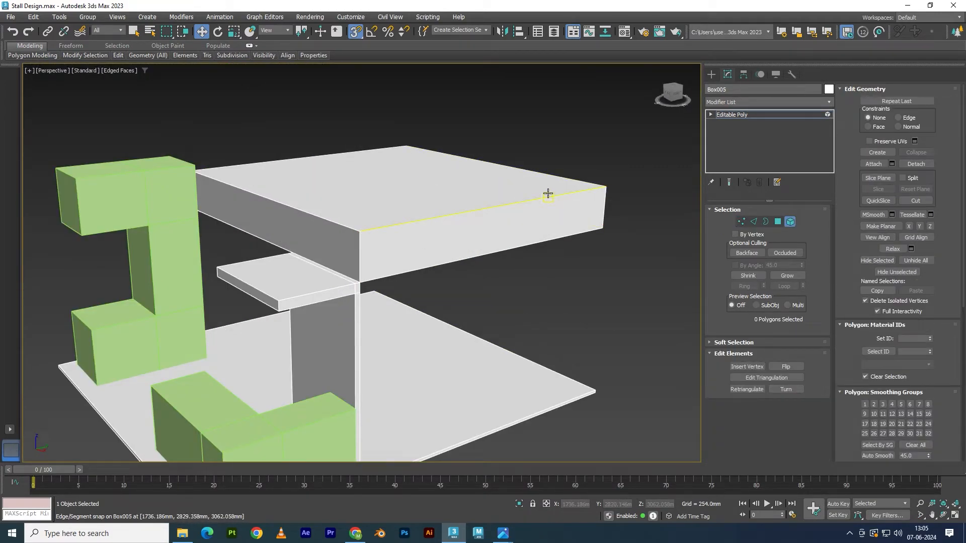
pyautogui.press('5')
pyautogui.click(605, 142)
pyautogui.keyDown('alt'); pyautogui.moveTo(438, 322); pyautogui.dragTo(481, 296, button='middle'); pyautogui.keyUp('alt')
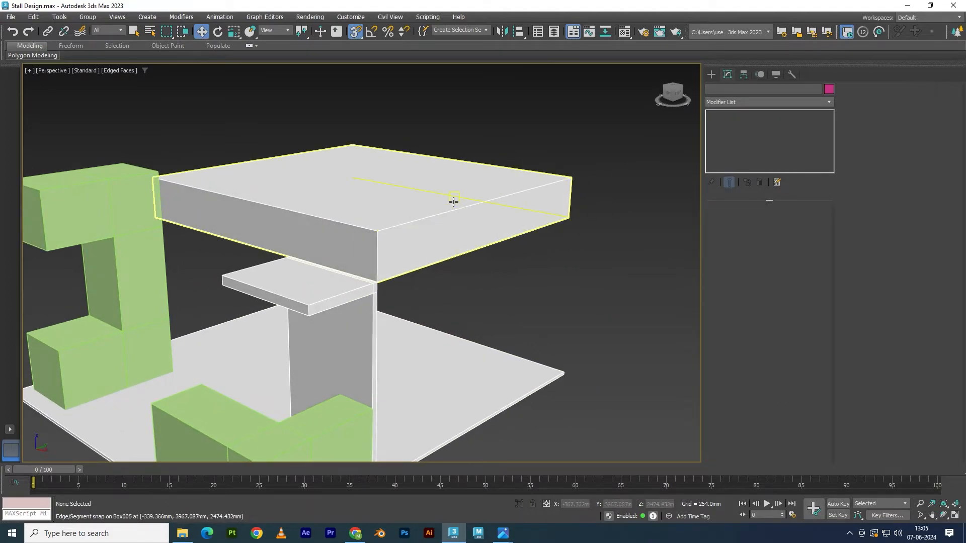
pyautogui.scroll(-5, 453, 264)
# Step: Compare the canopy with the booth reference image in Photos and check its alignment with the floor platform in the Top view
pyautogui.click(474, 246)
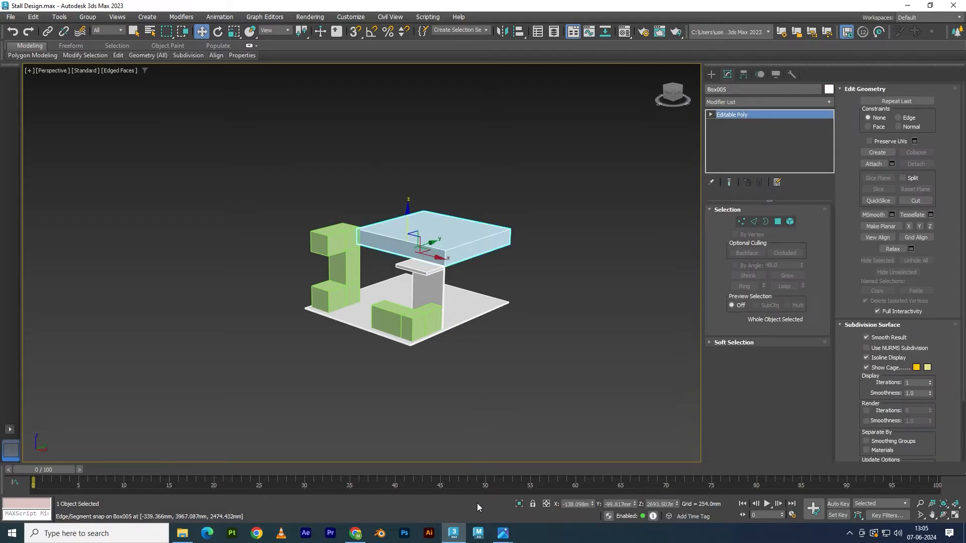
pyautogui.moveTo(503, 533)
pyautogui.click(479, 491)
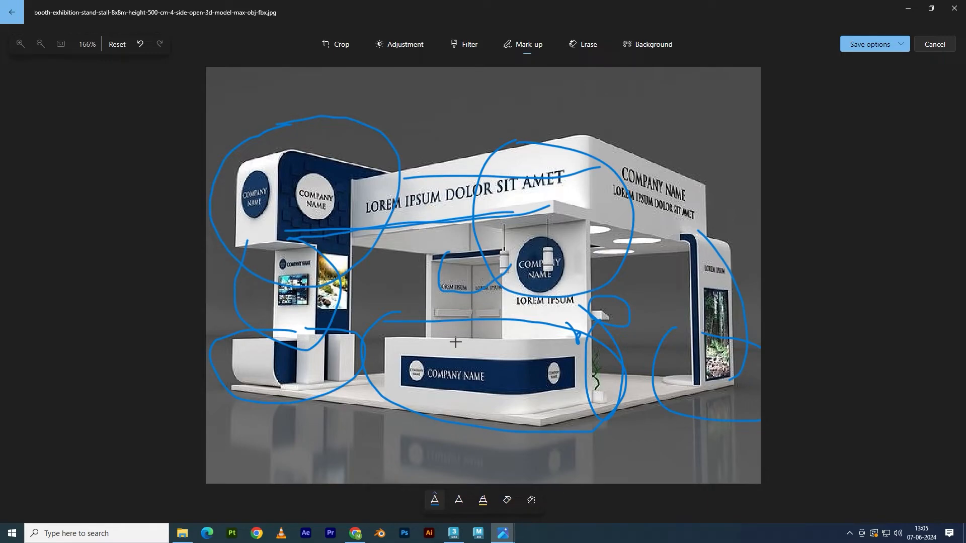
pyautogui.click(453, 532)
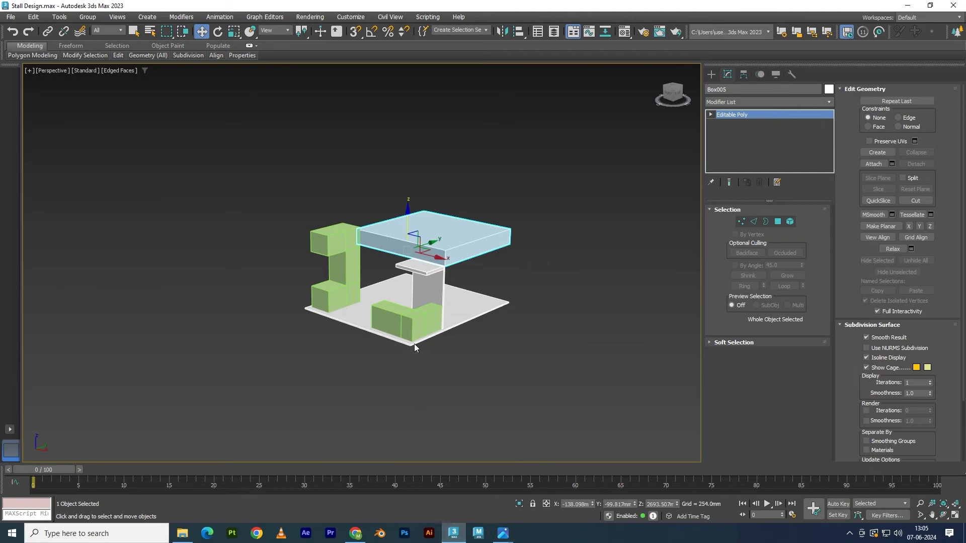
pyautogui.hotkey('alt', 'w')
pyautogui.hotkey('alt', 'w')
pyautogui.moveTo(390, 279); pyautogui.dragTo(378, 228, button='middle')
pyautogui.scroll(-3, 401, 248)
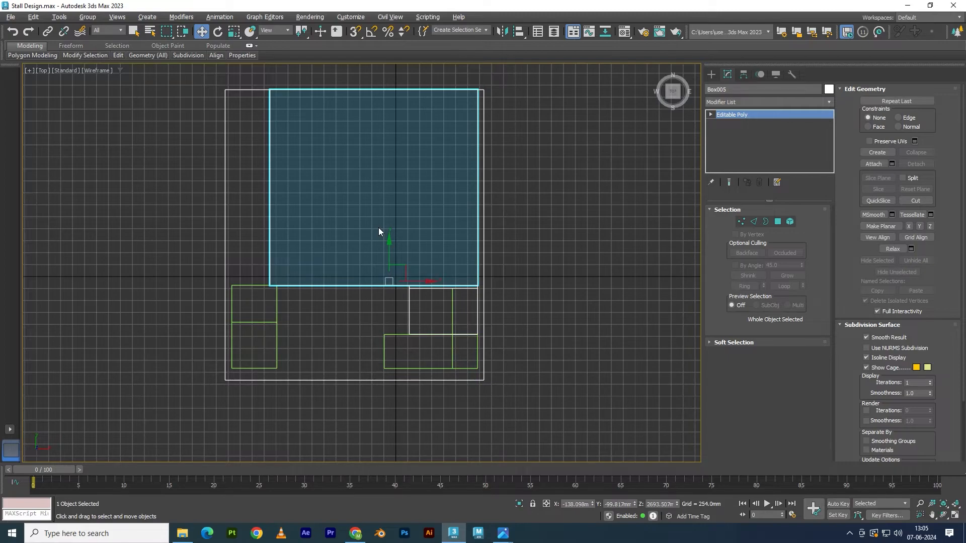
pyautogui.hotkey('alt', 'w')
pyautogui.middleClick(479, 333)
pyautogui.hotkey('alt', 'w')
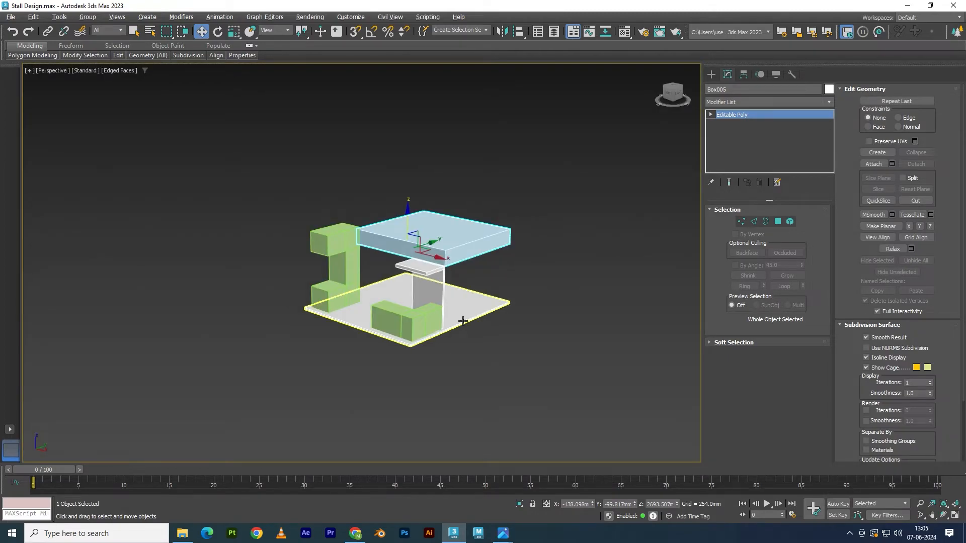
# Step: Deselect the canopy and compare the floor platform's edge near the counter with the booth reference image in Photos
pyautogui.click(480, 356)
pyautogui.scroll(6, 464, 338)
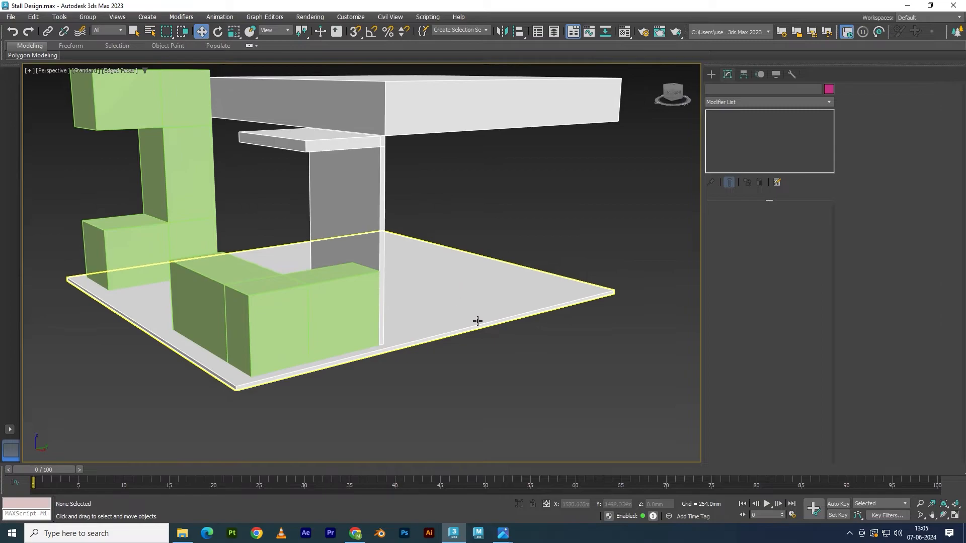
pyautogui.moveTo(504, 533)
pyautogui.click(486, 476)
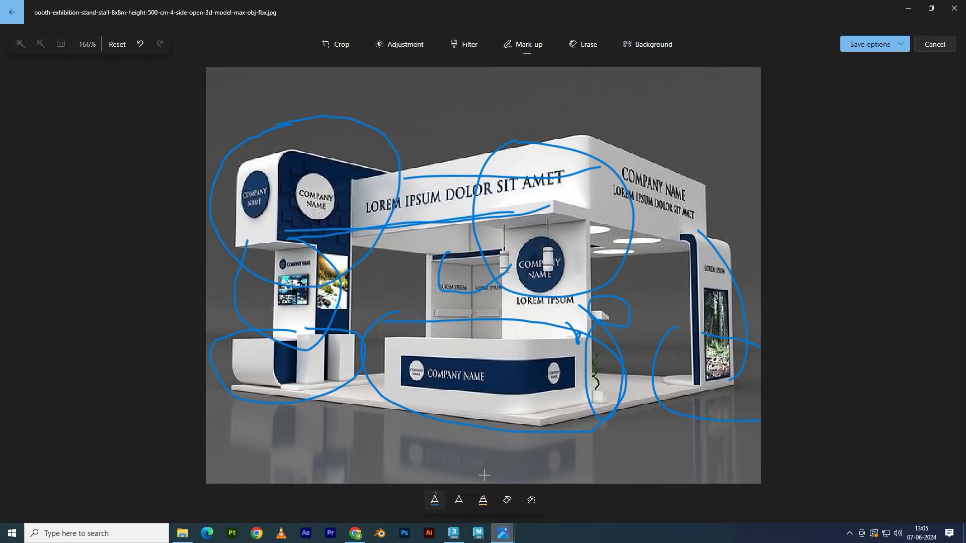
pyautogui.click(454, 533)
pyautogui.scroll(-5, 385, 355)
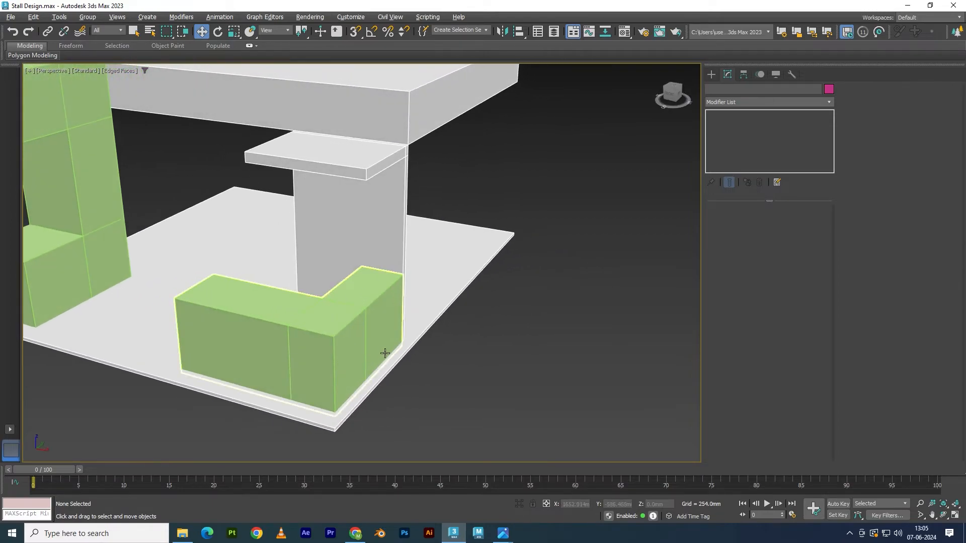
# Step: Widen the floor platform slightly by moving its counter-side vertices outward along X, finish vertex editing and deselect it
pyautogui.click(428, 325)
pyautogui.scroll(-1, 418, 369)
pyautogui.press('1')
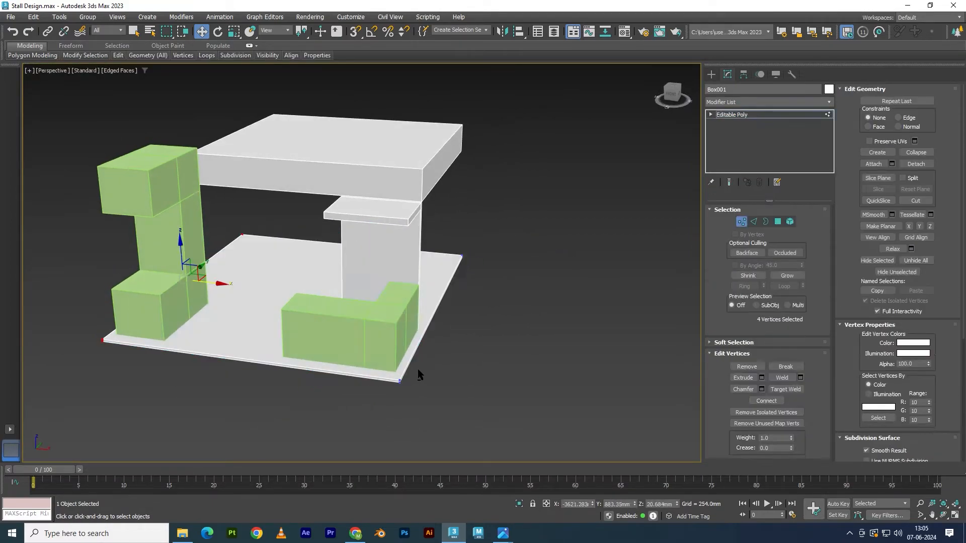
pyautogui.moveTo(378, 422); pyautogui.dragTo(378, 421)
pyautogui.moveTo(475, 314); pyautogui.dragTo(485, 315)
pyautogui.click(718, 115)
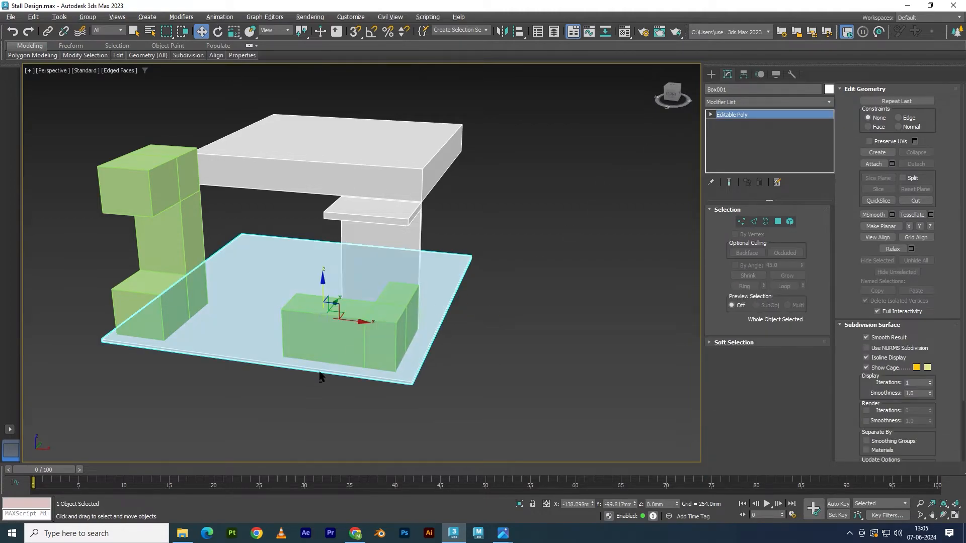
pyautogui.keyDown('alt'); pyautogui.moveTo(318, 374); pyautogui.dragTo(338, 359, button='middle'); pyautogui.keyUp('alt')
pyautogui.click(452, 386)
pyautogui.moveTo(452, 386)
pyautogui.keyDown('alt'); pyautogui.mouseDown(button='middle')
pyautogui.moveTo(401, 402)
pyautogui.moveTo(441, 389)
pyautogui.mouseUp(button='middle'); pyautogui.keyUp('alt')
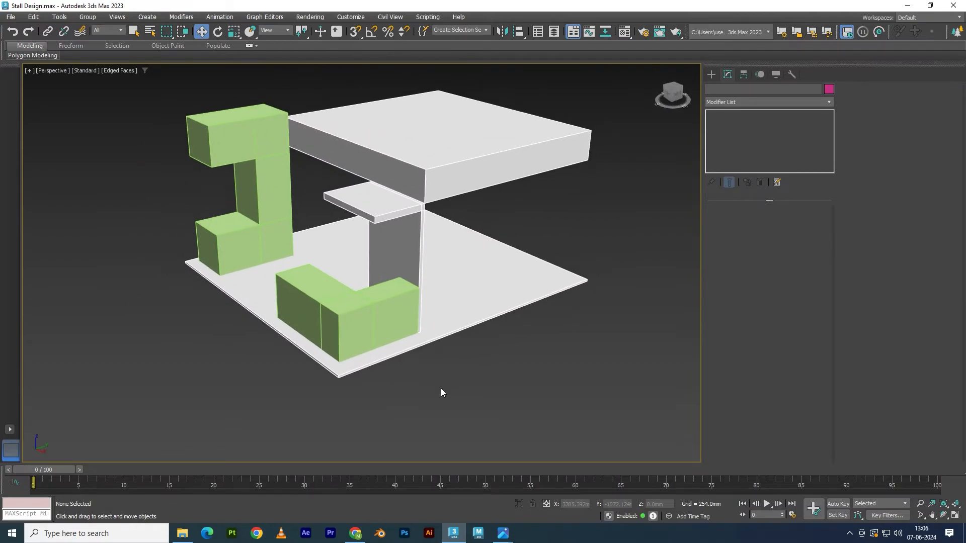
# Step: Examine the side panel beneath the canopy in the booth reference image in Photos and return to 3ds Max
pyautogui.hotkey('alt', 'w')
pyautogui.moveTo(503, 533)
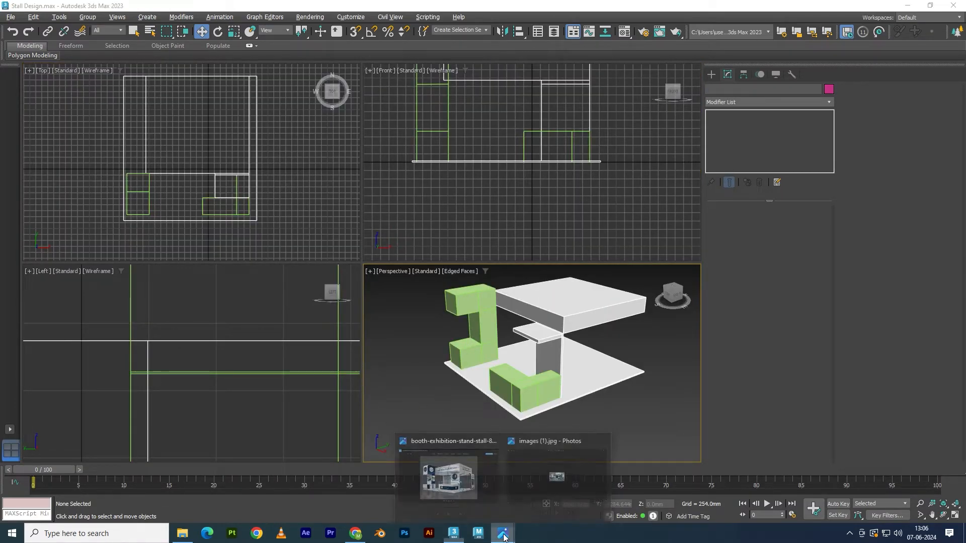
pyautogui.click(448, 471)
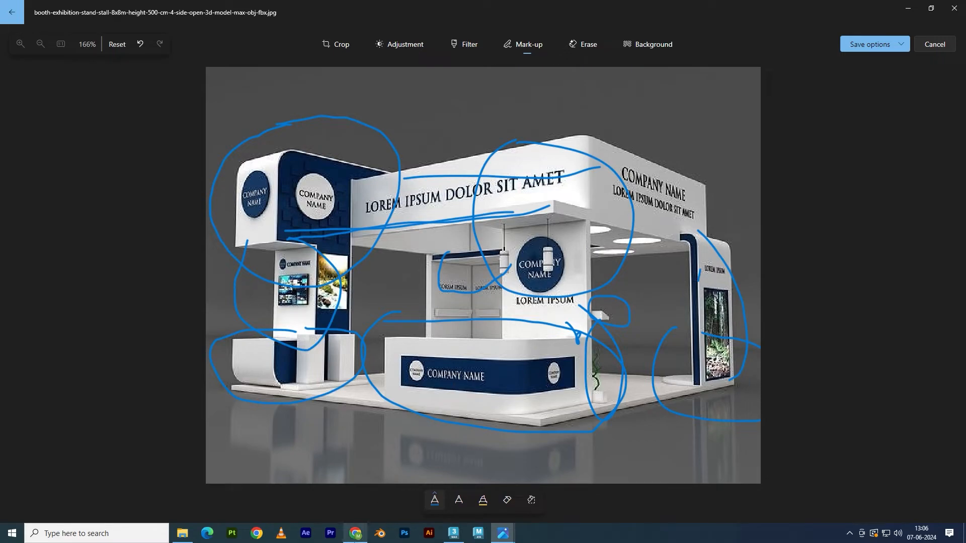
pyautogui.moveTo(361, 540)
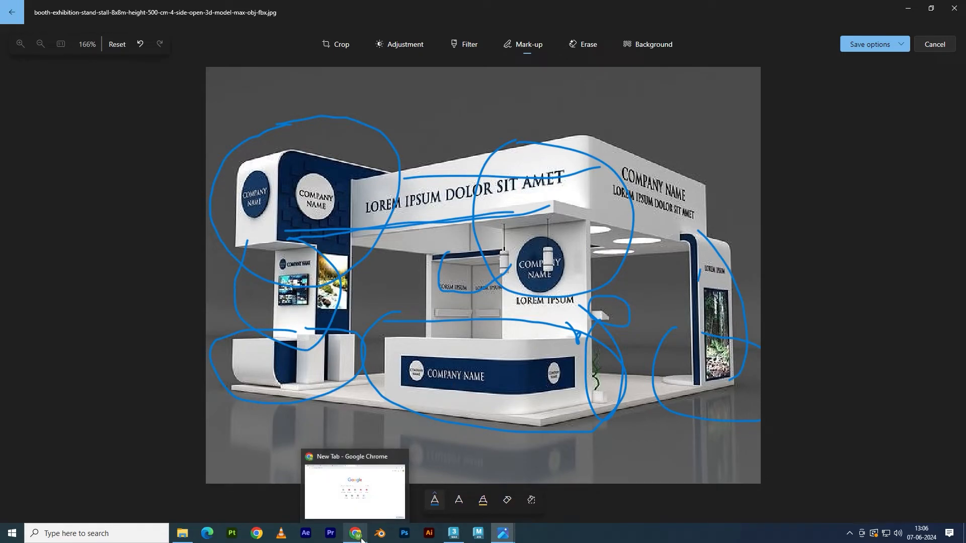
pyautogui.click(453, 533)
pyautogui.hotkey('alt', 'w')
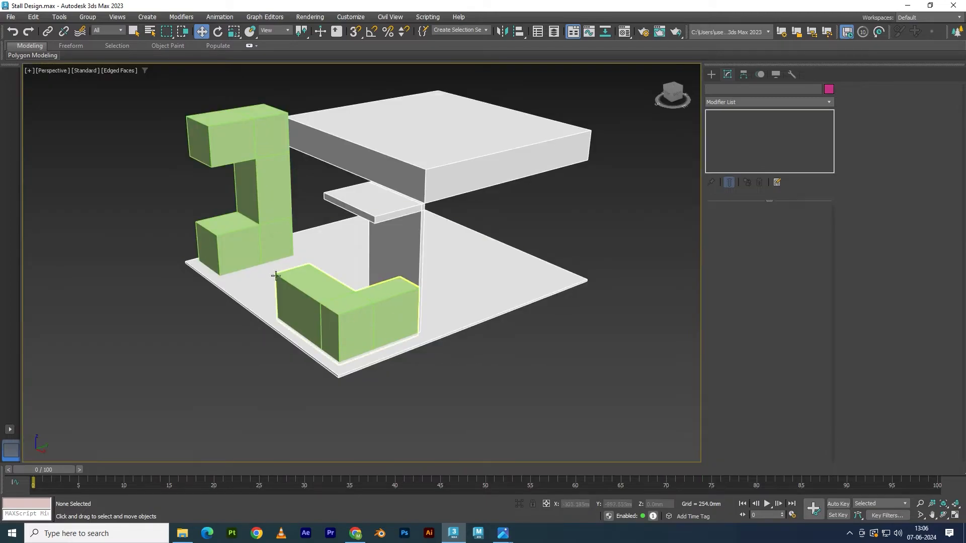
pyautogui.click(397, 259)
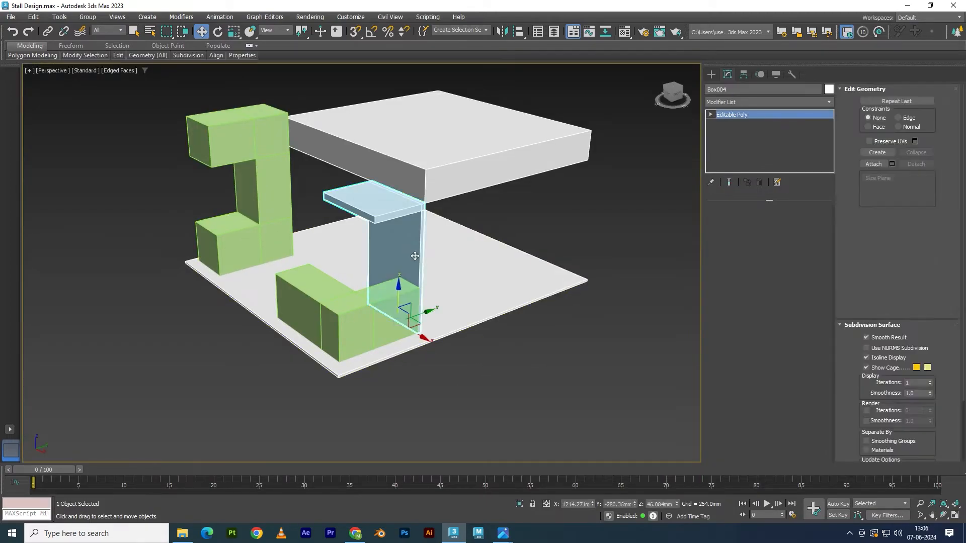
pyautogui.keyDown('shift'); pyautogui.moveTo(426, 314); pyautogui.dragTo(498, 302); pyautogui.keyUp('shift')
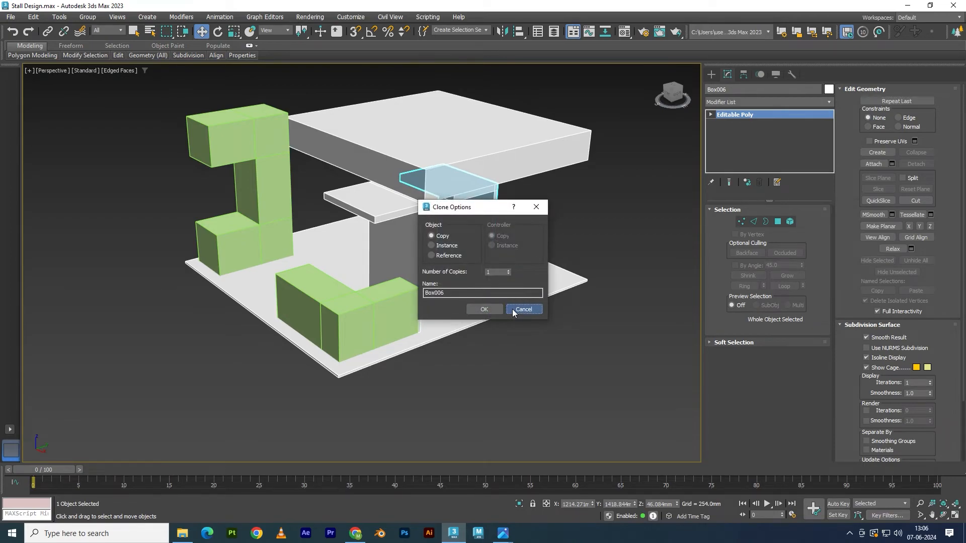
pyautogui.click(512, 309)
# Step: Clone the floor platform upward as one independent copy at about Z 1237 mm
pyautogui.click(477, 327)
pyautogui.moveTo(478, 334)
pyautogui.keyDown('alt'); pyautogui.mouseDown(button='middle')
pyautogui.moveTo(449, 345)
pyautogui.moveTo(468, 340)
pyautogui.mouseUp(button='middle'); pyautogui.keyUp('alt')
pyautogui.keyDown('shift'); pyautogui.moveTo(338, 231); pyautogui.dragTo(360, 238); pyautogui.keyUp('shift')
pyautogui.click(470, 308)
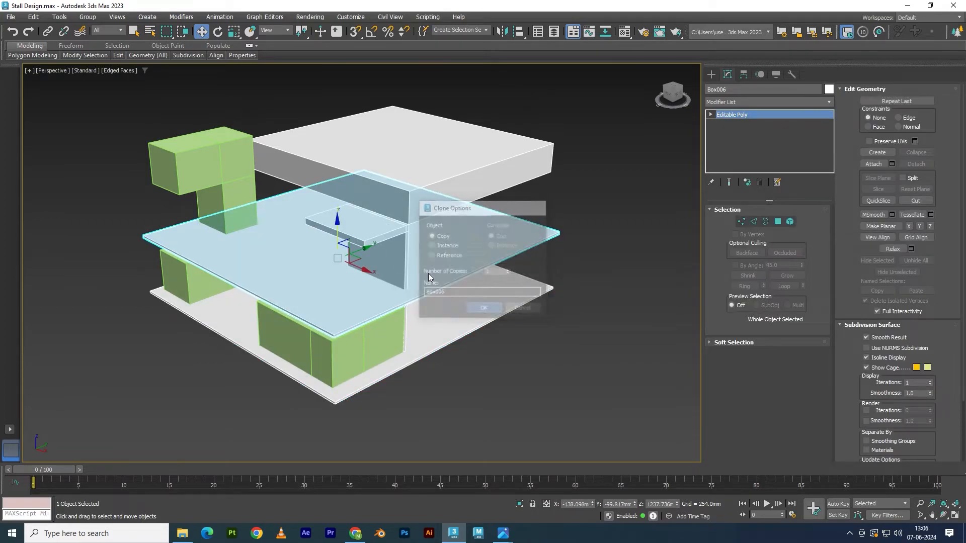
# Step: Scale the copy to about 3.4% X, 20.7% Y and 1181% Z as an upright panel and move it to about X 2076 mm
pyautogui.press('r')
pyautogui.moveTo(373, 279); pyautogui.dragTo(944, 56)
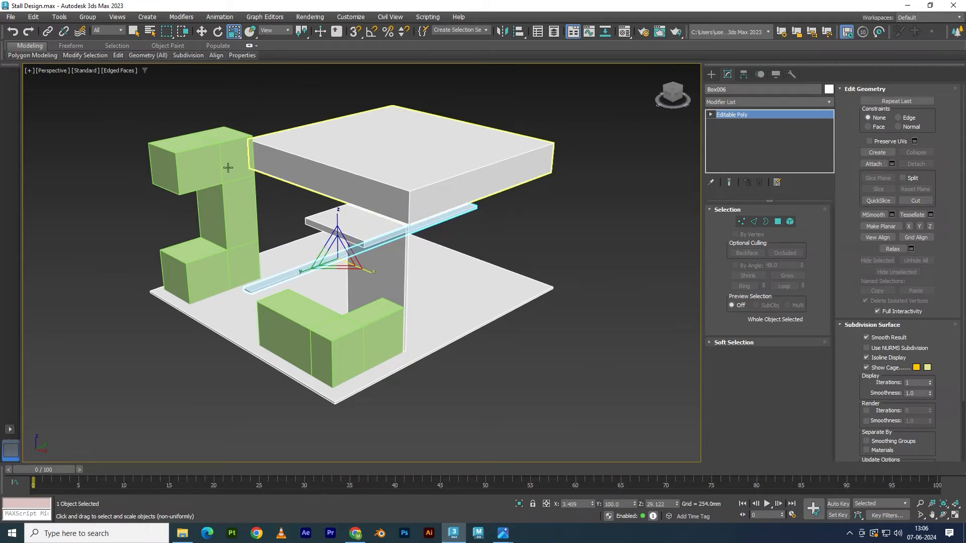
pyautogui.moveTo(306, 267); pyautogui.dragTo(460, 463)
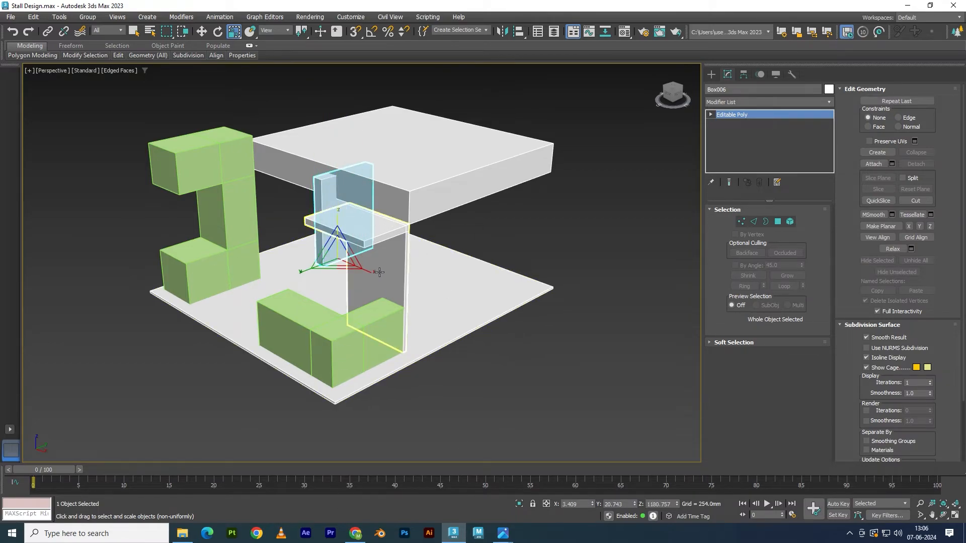
pyautogui.moveTo(373, 271); pyautogui.dragTo(452, 297)
pyautogui.press('w')
# Step: Snap the upright panel's lower vertices down to the floor platform's top surface in the Left view, at about Z 41 mm
pyautogui.hotkey('alt', 'w')
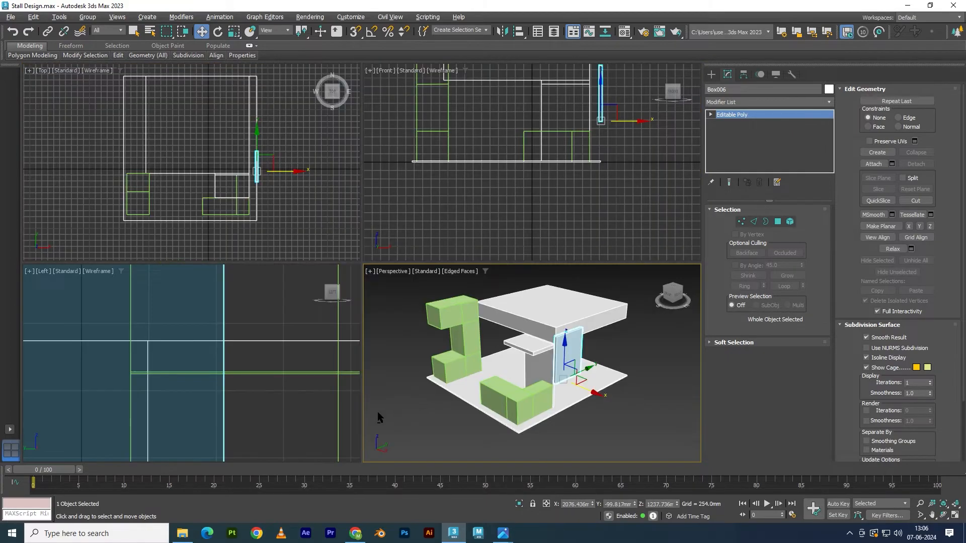
pyautogui.middleClick(295, 355)
pyautogui.hotkey('alt', 'w')
pyautogui.scroll(-6, 294, 355)
pyautogui.moveTo(361, 301); pyautogui.dragTo(447, 159, button='middle')
pyautogui.scroll(-3, 447, 159)
pyautogui.moveTo(401, 251); pyautogui.dragTo(416, 223, button='middle')
pyautogui.press('1')
pyautogui.moveTo(352, 248); pyautogui.dragTo(461, 197)
pyautogui.scroll(4, 453, 202)
pyautogui.press('s')
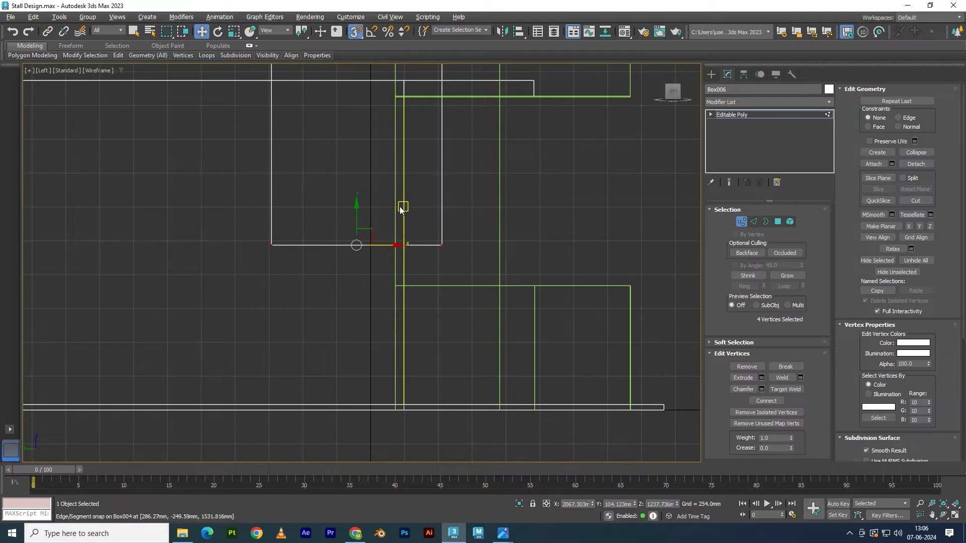
pyautogui.moveTo(357, 210); pyautogui.dragTo(271, 405)
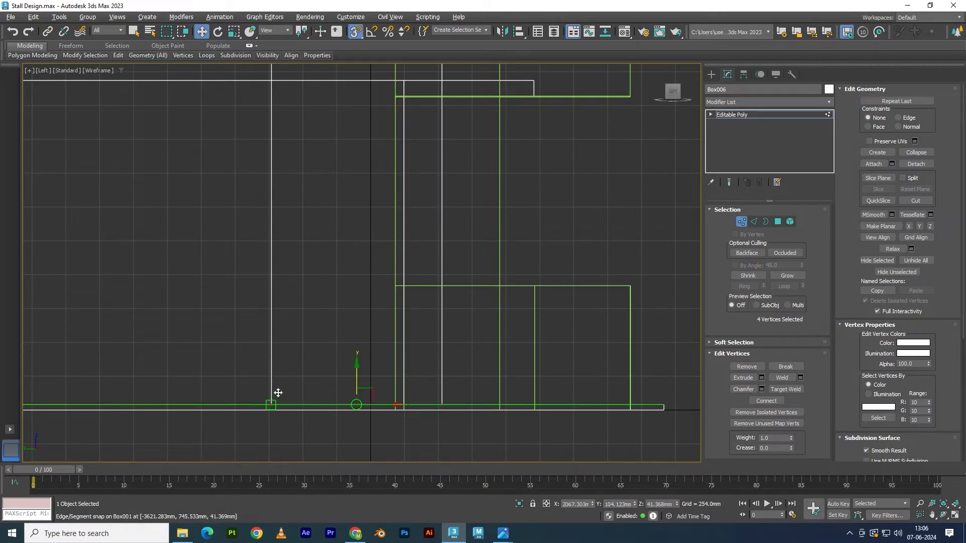
# Step: Snap the upright panel's upper vertices down to the canopy's underside, at about Z 2474 mm
pyautogui.scroll(-3, 443, 312)
pyautogui.moveTo(331, 146); pyautogui.dragTo(467, 189)
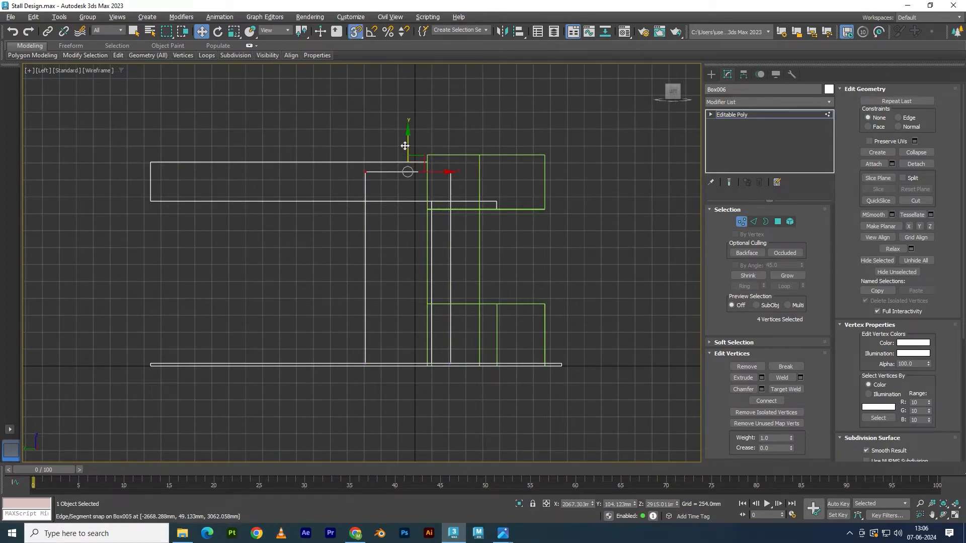
pyautogui.moveTo(408, 138); pyautogui.dragTo(368, 204)
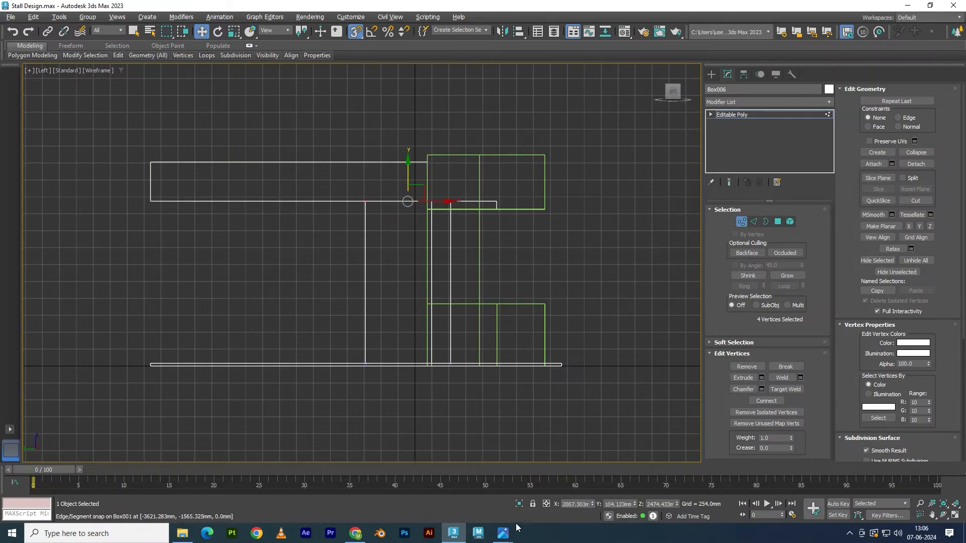
# Step: Check the upright panel against the booth reference image, and move it along the platform's edge to about Y 2238 mm
pyautogui.moveTo(503, 531)
pyautogui.click(447, 471)
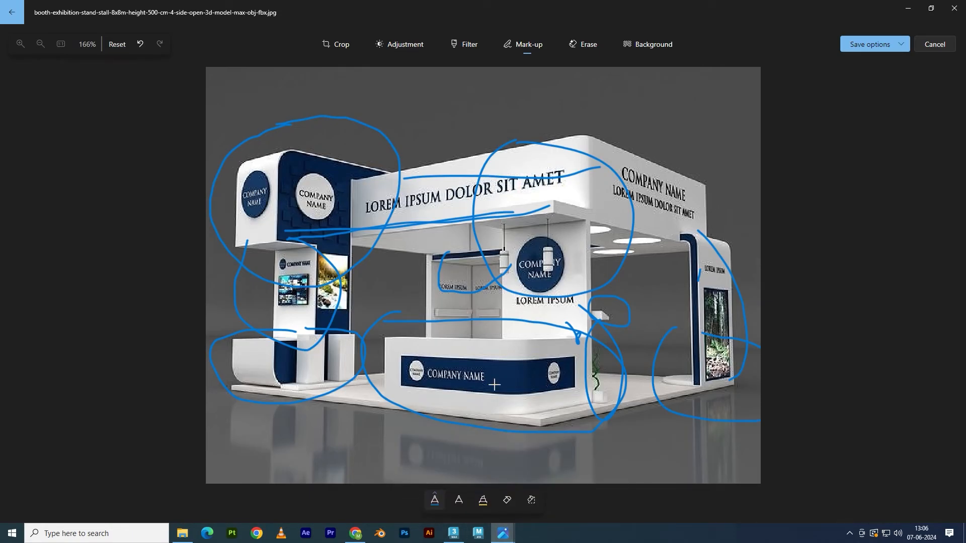
pyautogui.click(453, 533)
pyautogui.scroll(2, 419, 302)
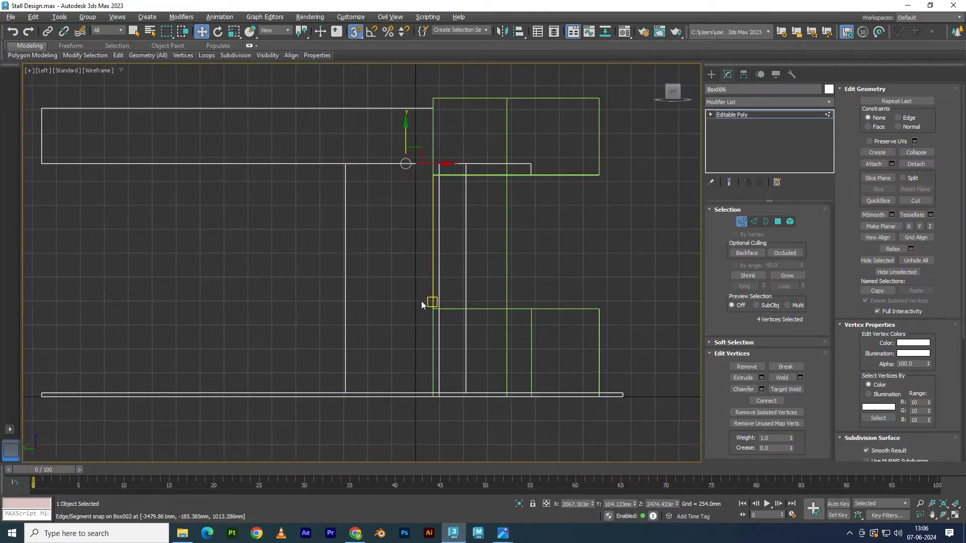
pyautogui.press('1')
pyautogui.press('s')
pyautogui.moveTo(459, 280); pyautogui.dragTo(241, 274)
pyautogui.hotkey('alt', 'w')
pyautogui.middleClick(548, 331)
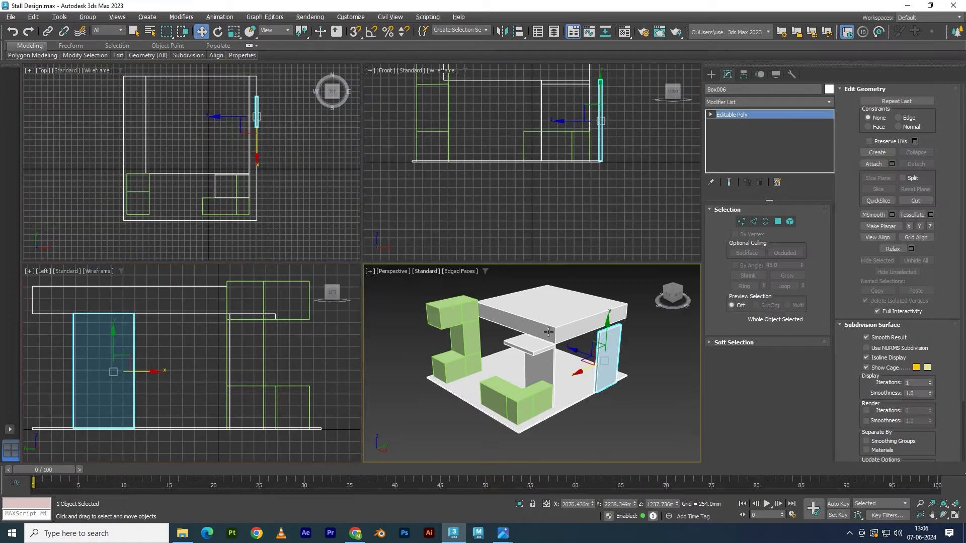
# Step: Raise the upright panel's four top vertices slightly above the canopy's underside in the Perspective view
pyautogui.hotkey('alt', 'w')
pyautogui.keyDown('alt'); pyautogui.moveTo(457, 300); pyautogui.dragTo(490, 298, button='middle'); pyautogui.keyUp('alt')
pyautogui.moveTo(510, 216); pyautogui.dragTo(457, 269, button='middle')
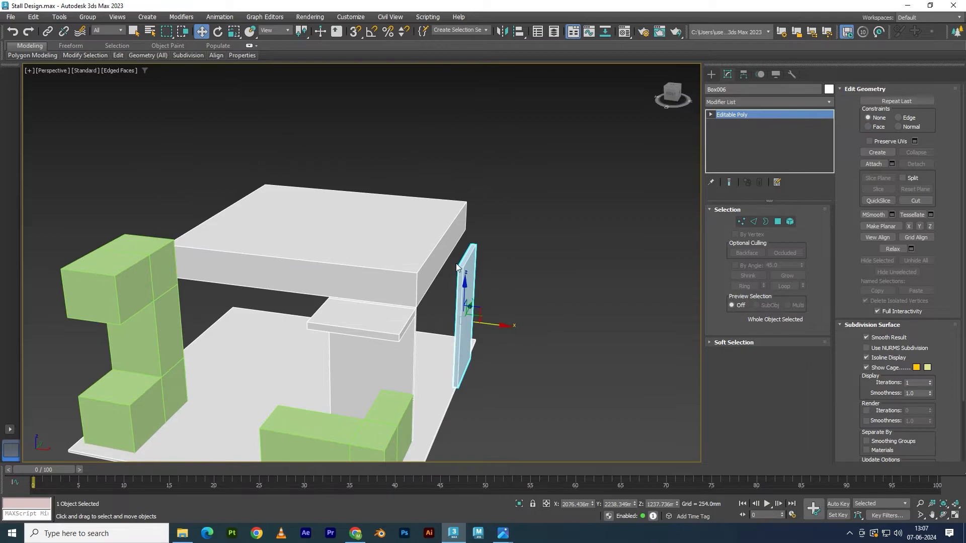
pyautogui.scroll(3, 458, 268)
pyautogui.scroll(3, 482, 237)
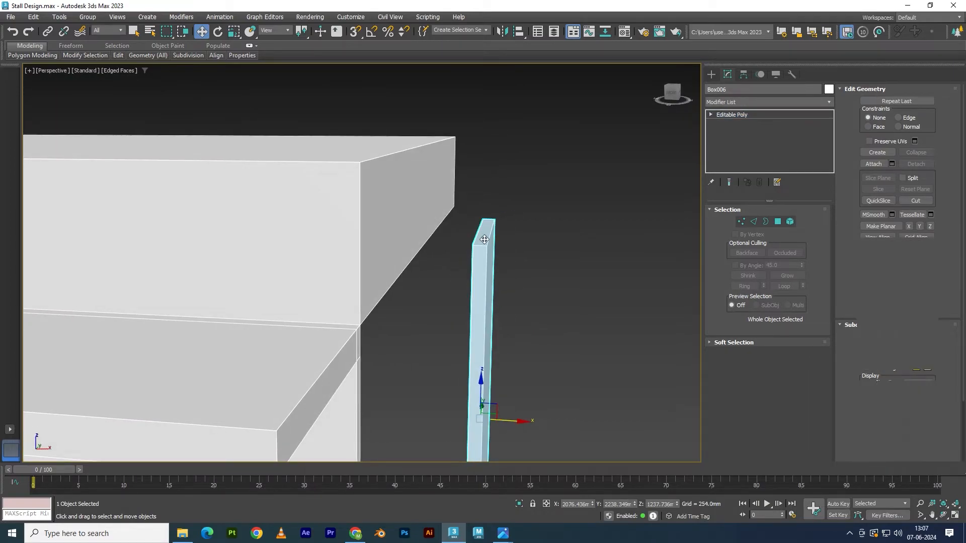
pyautogui.press('1')
pyautogui.moveTo(537, 178); pyautogui.dragTo(486, 186)
# Step: Insert a horizontal edge loop near the upright panel's top at about Z 2322 mm and move it up closer to the top edge
pyautogui.hotkey('alt', '1')
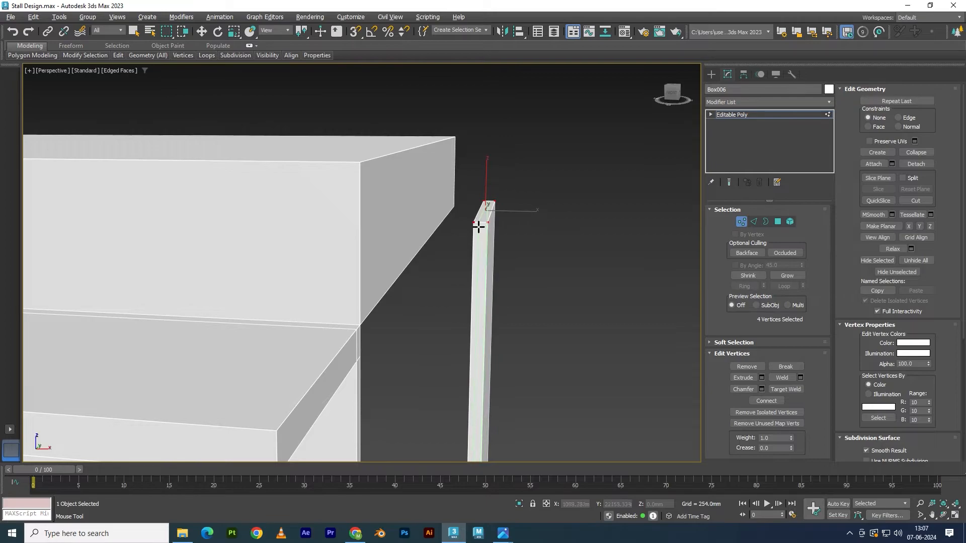
pyautogui.scroll(5, 486, 282)
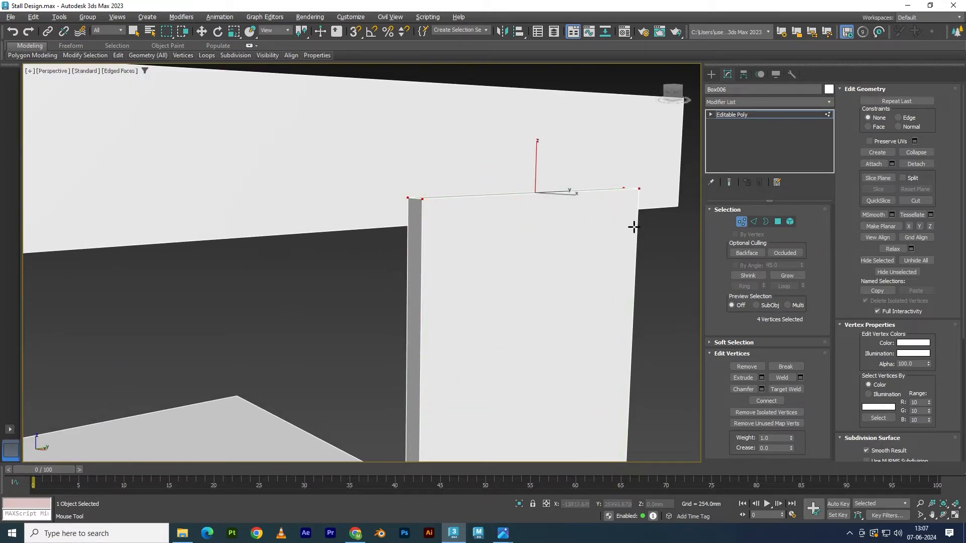
pyautogui.keyDown('alt'); pyautogui.moveTo(634, 226); pyautogui.dragTo(632, 248, button='middle'); pyautogui.keyUp('alt')
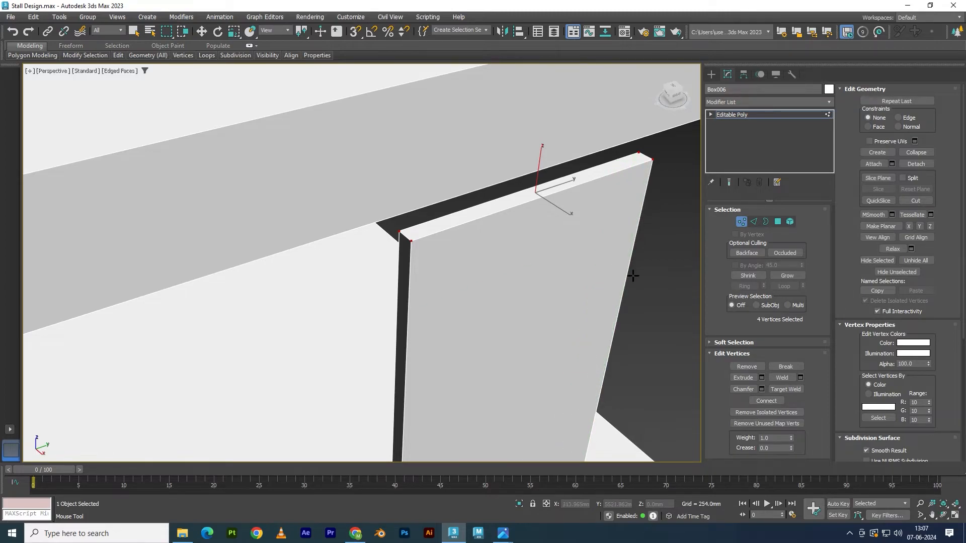
pyautogui.keyDown('alt'); pyautogui.moveTo(621, 265); pyautogui.dragTo(601, 245, button='middle'); pyautogui.keyUp('alt')
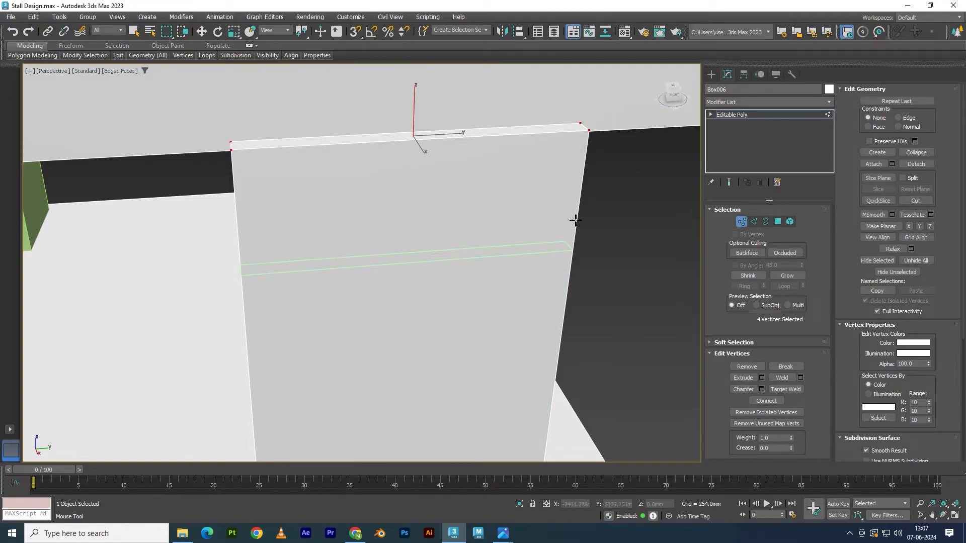
pyautogui.scroll(-6, 524, 246)
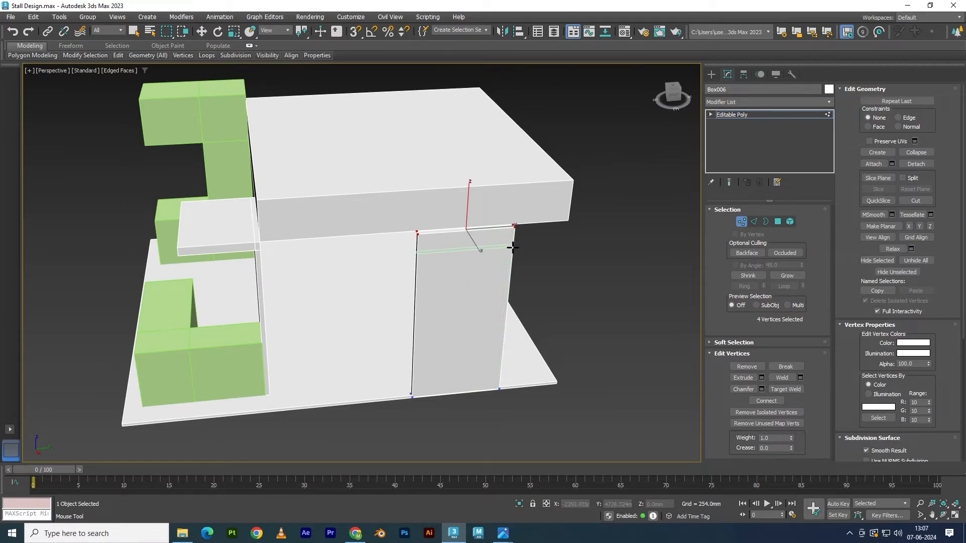
pyautogui.press('w')
pyautogui.scroll(5, 462, 261)
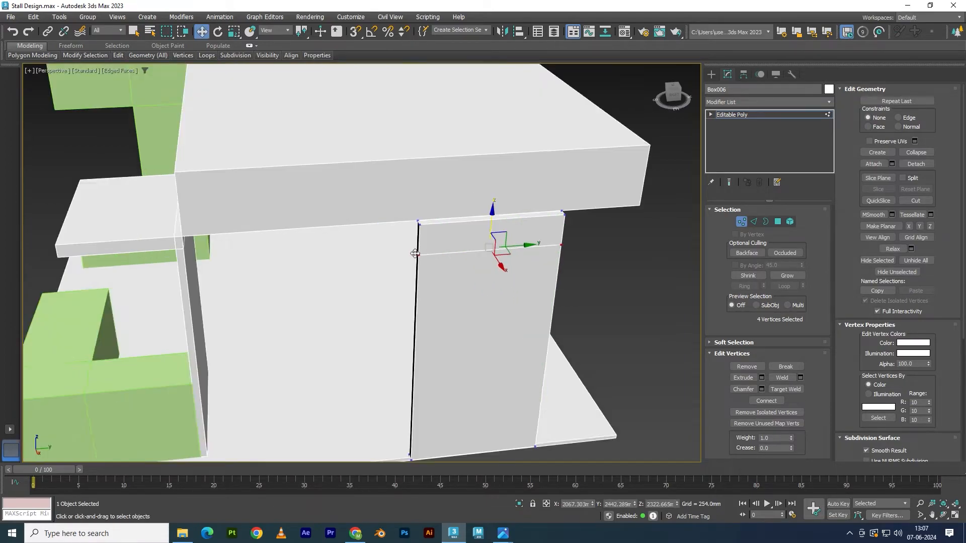
pyautogui.moveTo(528, 208); pyautogui.dragTo(538, 176)
# Step: Extrude the upright panel's upper inner face toward the canopy to about X 1727 mm as a short overhang
pyautogui.keyDown('alt'); pyautogui.moveTo(423, 247); pyautogui.dragTo(520, 234, button='middle'); pyautogui.keyUp('alt')
pyautogui.press('4')
pyautogui.click(511, 203)
pyautogui.moveTo(548, 210); pyautogui.dragTo(483, 206)
pyautogui.scroll(-4, 462, 254)
pyautogui.keyDown('alt'); pyautogui.moveTo(462, 254); pyautogui.dragTo(487, 218, button='middle'); pyautogui.keyUp('alt')
pyautogui.moveTo(441, 225); pyautogui.dragTo(466, 228)
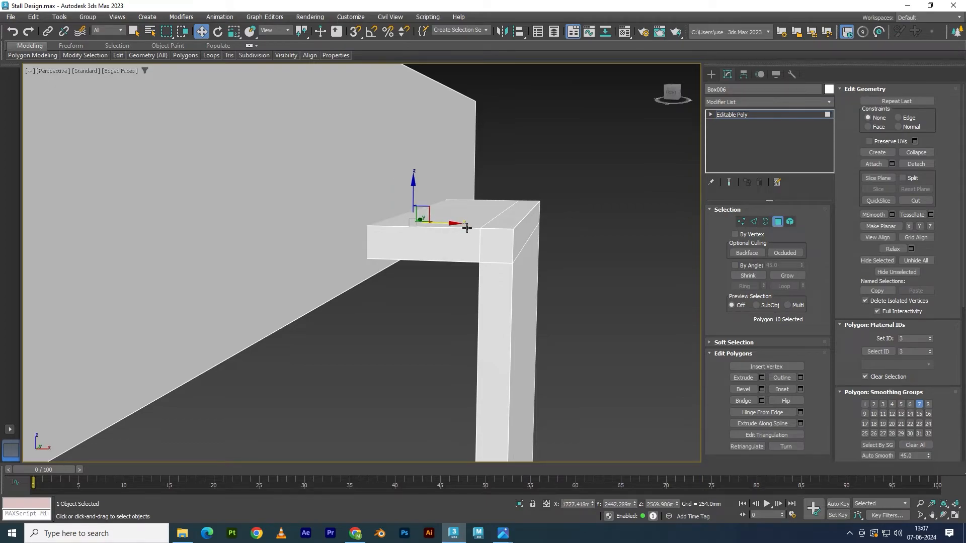
pyautogui.press('5')
pyautogui.press('5')
pyautogui.click(549, 196)
# Step: Compare the upright panel and its overhang with the booth reference image and examine the whole stall from several angles
pyautogui.scroll(-7, 502, 183)
pyautogui.keyDown('alt'); pyautogui.moveTo(525, 300); pyautogui.dragTo(482, 269, button='middle'); pyautogui.keyUp('alt')
pyautogui.scroll(4, 461, 250)
pyautogui.scroll(-4, 489, 260)
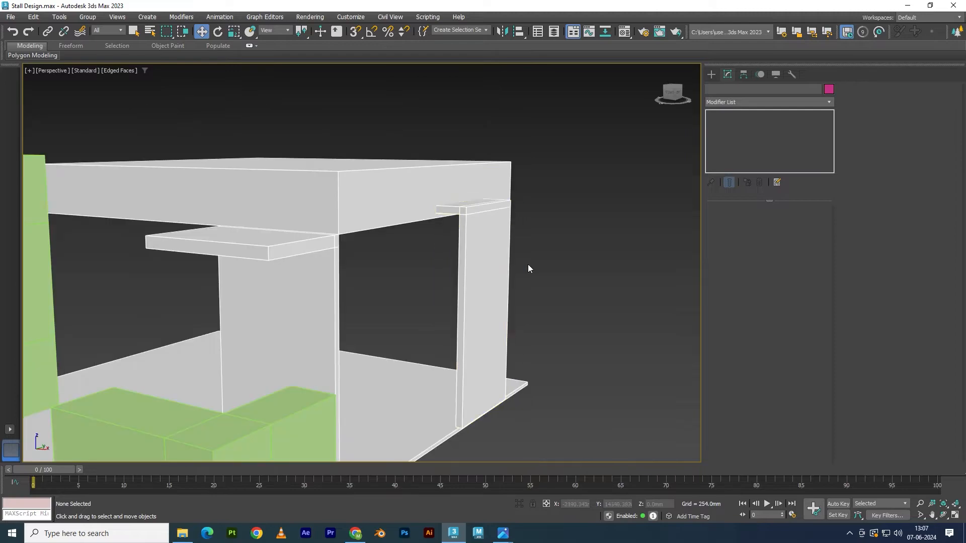
pyautogui.click(489, 304)
pyautogui.click(514, 295)
pyautogui.keyDown('alt'); pyautogui.moveTo(514, 294); pyautogui.dragTo(542, 302, button='middle'); pyautogui.keyUp('alt')
pyautogui.click(491, 494)
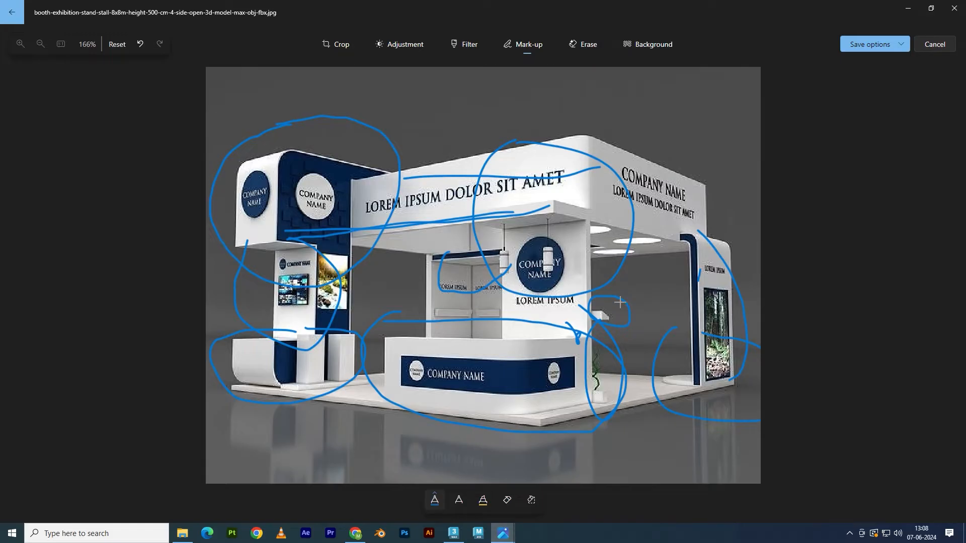
pyautogui.click(462, 536)
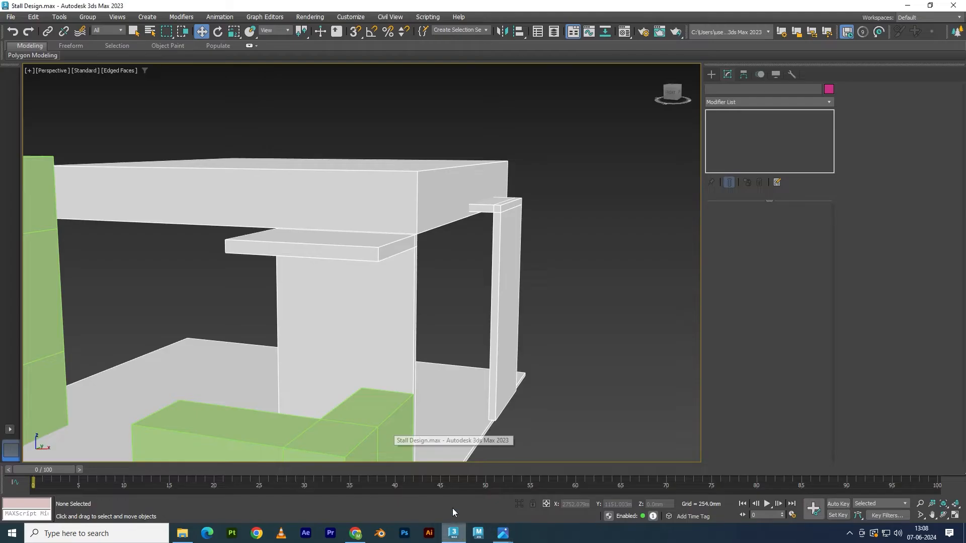
pyautogui.scroll(-5, 467, 316)
pyautogui.moveTo(457, 304)
pyautogui.keyDown('alt'); pyautogui.mouseDown(button='middle')
pyautogui.moveTo(414, 312)
pyautogui.moveTo(455, 319)
pyautogui.mouseUp(button='middle'); pyautogui.keyUp('alt')
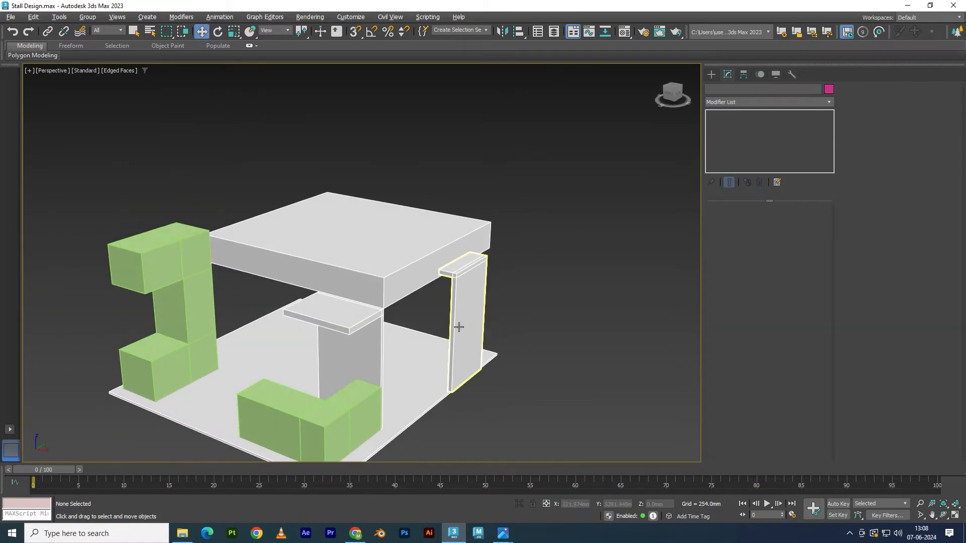
pyautogui.keyDown('alt'); pyautogui.moveTo(401, 341); pyautogui.dragTo(451, 446, button='middle'); pyautogui.keyUp('alt')
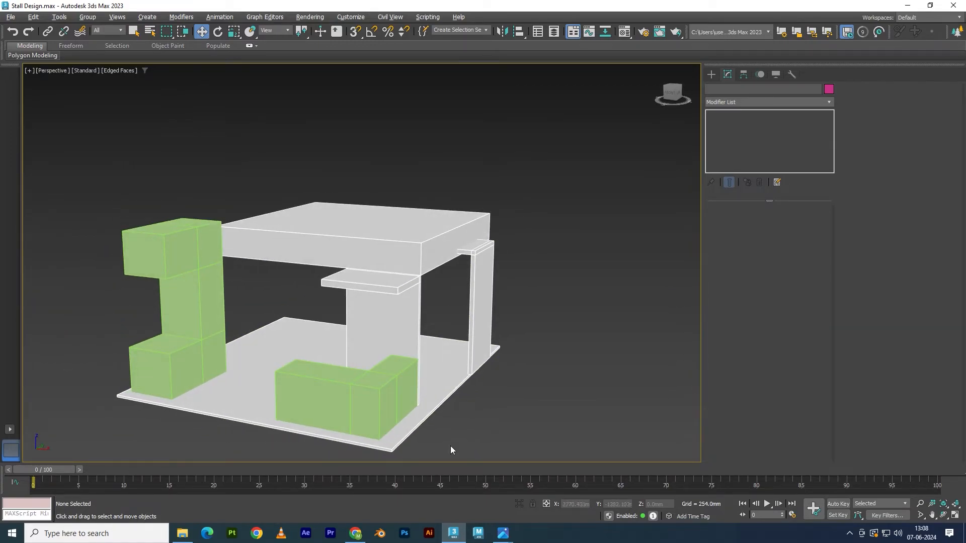
# Step: Isolate the canopy slab in the Perspective view for editing
pyautogui.click(394, 237)
pyautogui.scroll(5, 368, 257)
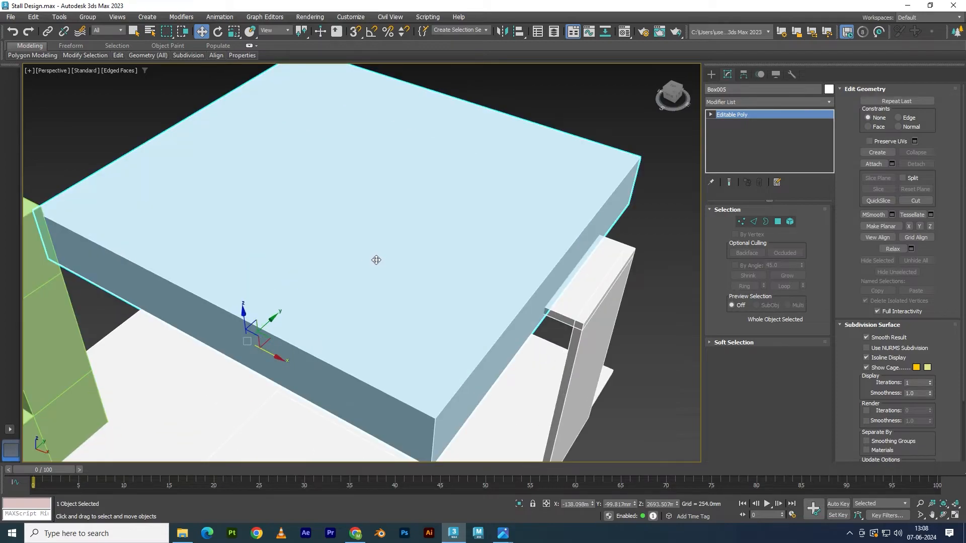
pyautogui.press('4')
pyautogui.click(382, 217)
pyautogui.scroll(-4, 385, 223)
pyautogui.moveTo(384, 225)
pyautogui.keyDown('alt'); pyautogui.mouseDown(button='middle')
pyautogui.moveTo(392, 206)
pyautogui.moveTo(377, 212)
pyautogui.mouseUp(button='middle'); pyautogui.keyUp('alt')
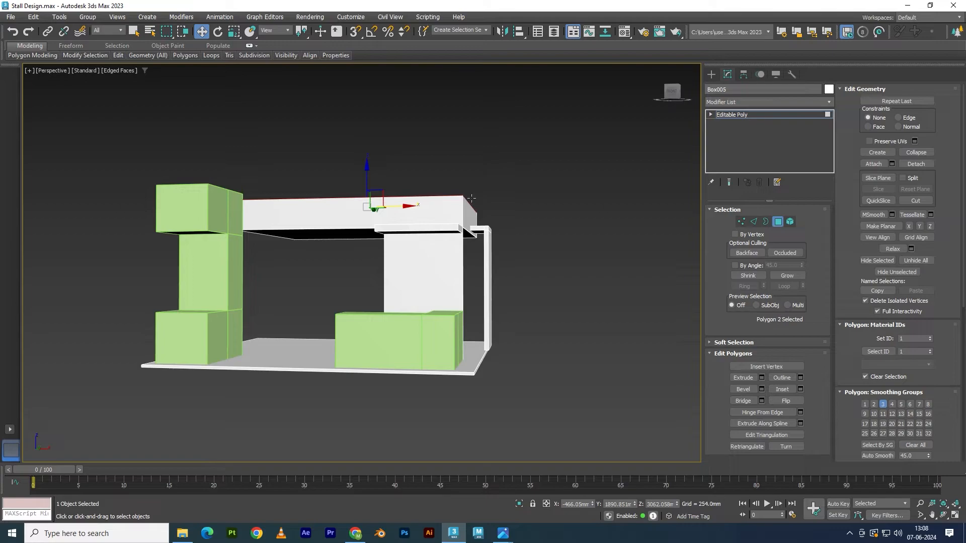
pyautogui.click(741, 116)
pyautogui.press('z')
pyautogui.keyDown('alt'); pyautogui.moveTo(332, 237); pyautogui.dragTo(390, 319, button='middle'); pyautogui.keyUp('alt')
pyautogui.scroll(-4, 364, 250)
# Step: Bevel the canopy's top and bottom faces with 0 mm height and about -213 mm outline, and delete the resulting inner faces
pyautogui.press('4')
pyautogui.click(362, 252)
pyautogui.keyDown('ctrl'); pyautogui.click(346, 262); pyautogui.keyUp('ctrl')
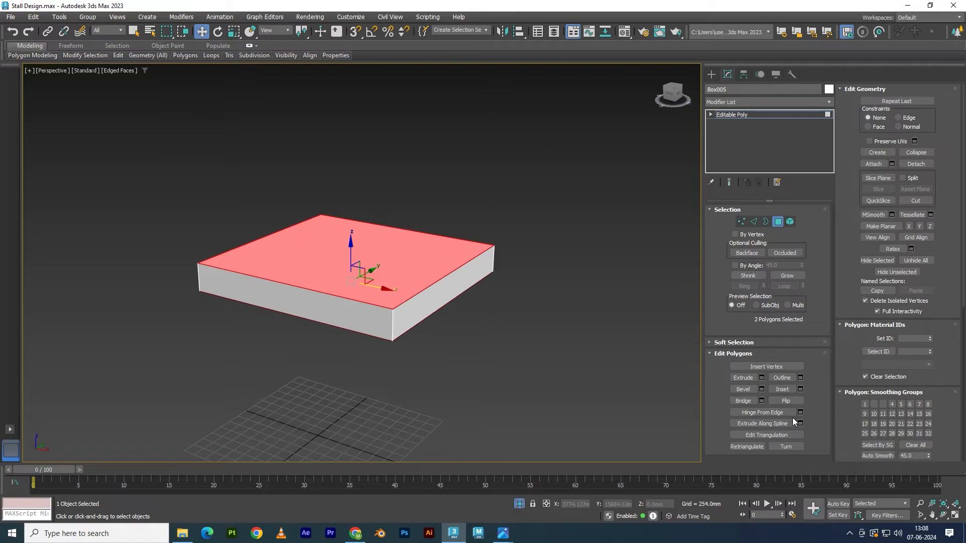
pyautogui.click(762, 389)
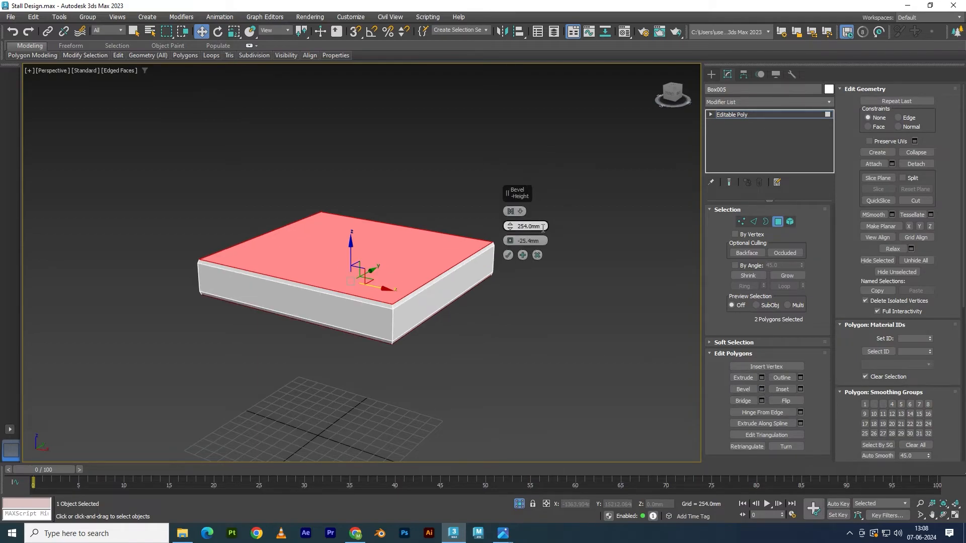
pyautogui.press('Return')
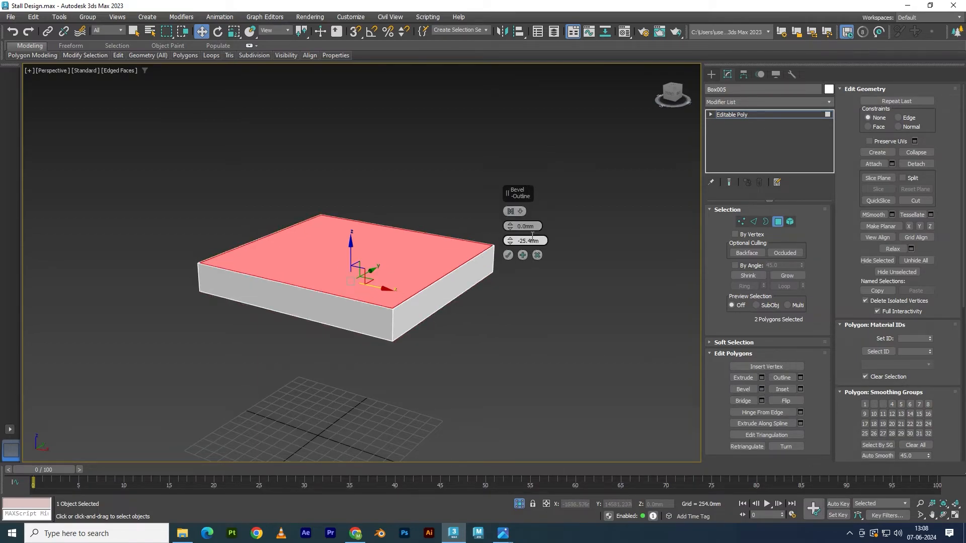
pyautogui.moveTo(510, 242); pyautogui.dragTo(547, 277)
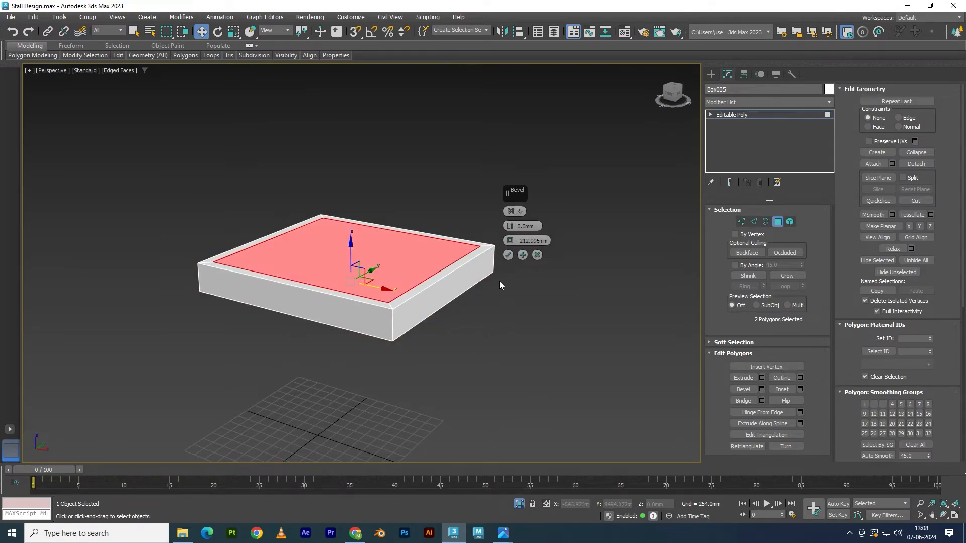
pyautogui.click(509, 256)
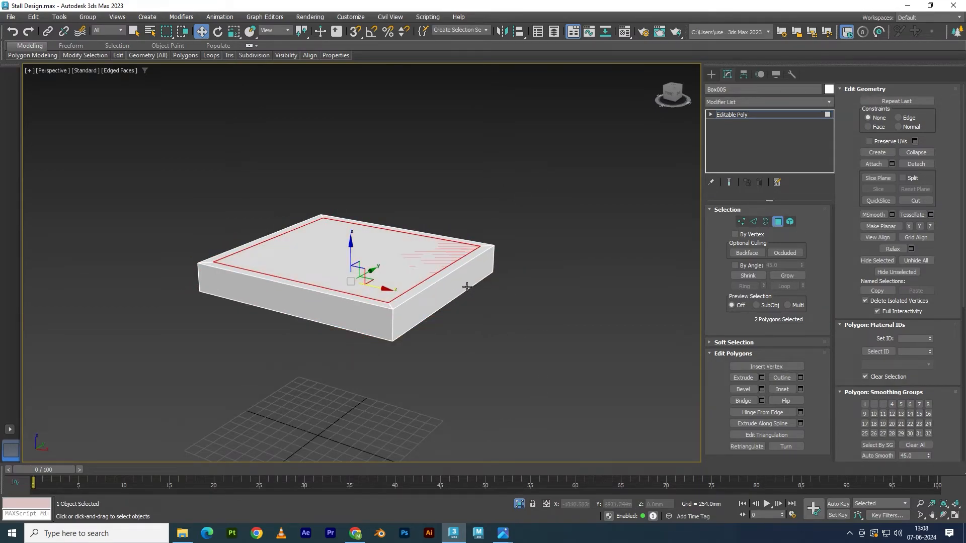
pyautogui.press('Delete')
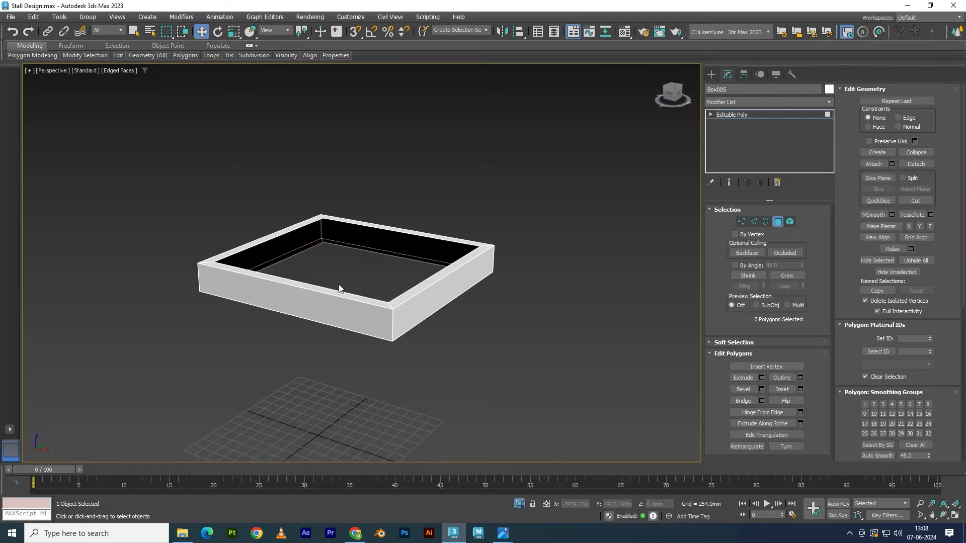
pyautogui.press('2')
pyautogui.doubleClick(291, 232)
pyautogui.keyDown('ctrl'); pyautogui.doubleClick(293, 257); pyautogui.keyUp('ctrl')
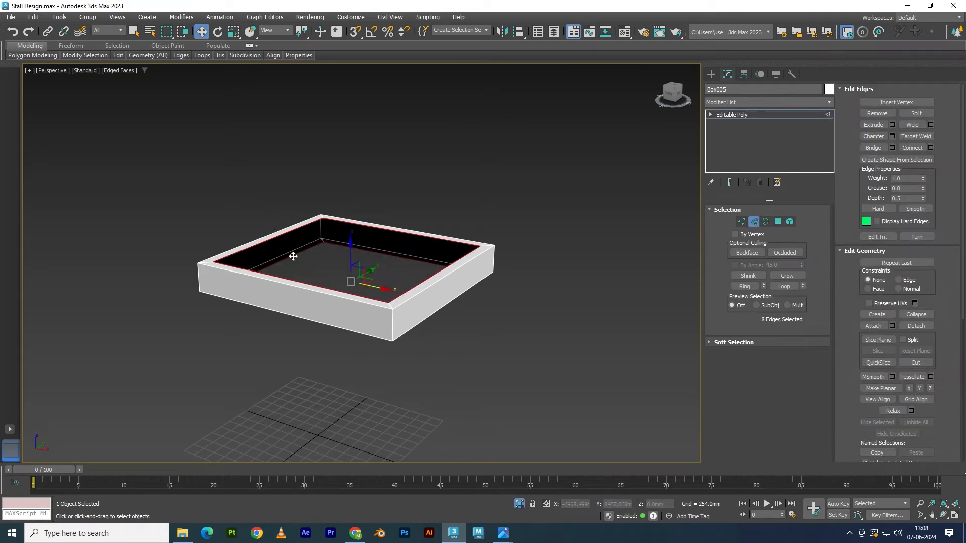
pyautogui.click(892, 148)
pyautogui.scroll(3, 415, 269)
pyautogui.keyDown('alt'); pyautogui.moveTo(416, 269); pyautogui.dragTo(400, 322, button='middle'); pyautogui.keyUp('alt')
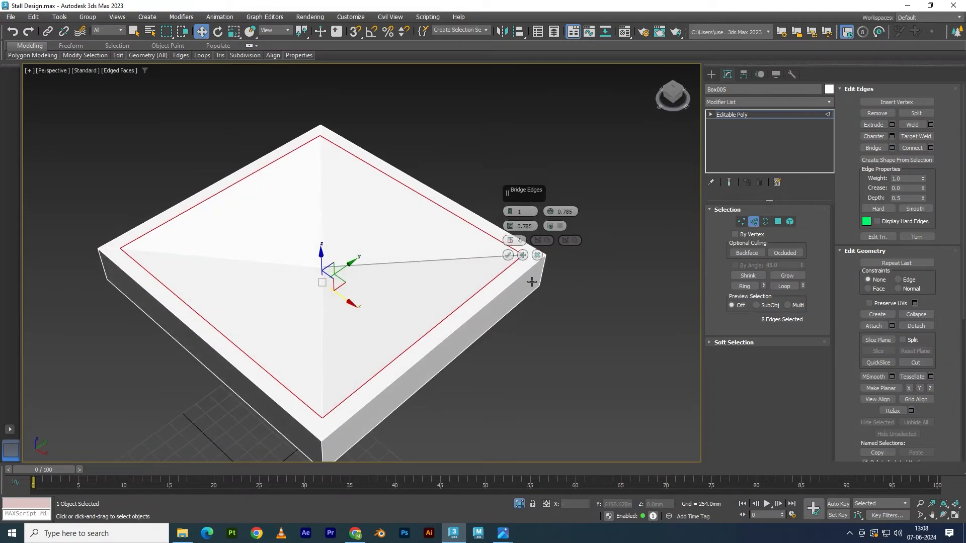
pyautogui.click(537, 256)
# Step: Bridge the upper and lower inner edges on the first two adjacent sides of the canopy frame with 1 segment
pyautogui.click(251, 186)
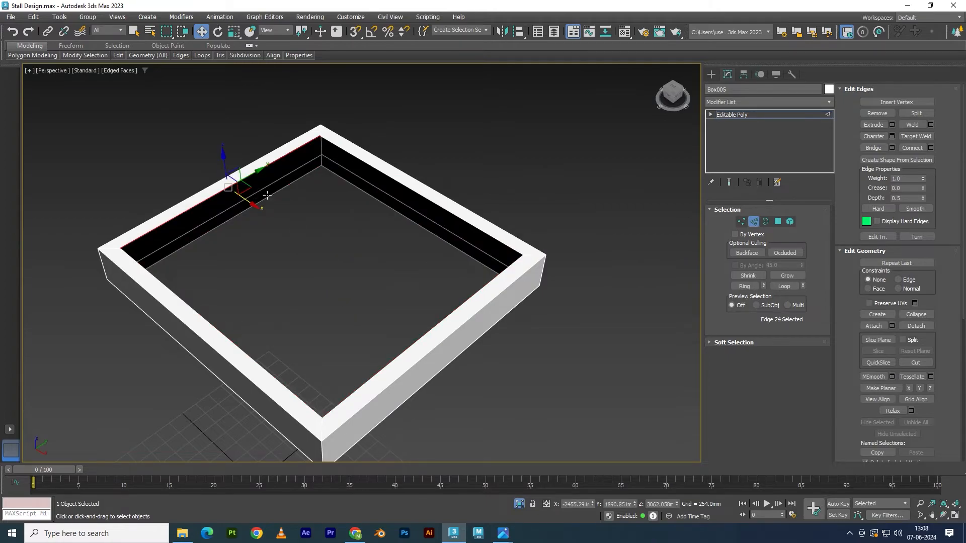
pyautogui.click(890, 148)
pyautogui.keyDown('alt'); pyautogui.moveTo(406, 220); pyautogui.dragTo(333, 239, button='middle'); pyautogui.keyUp('alt')
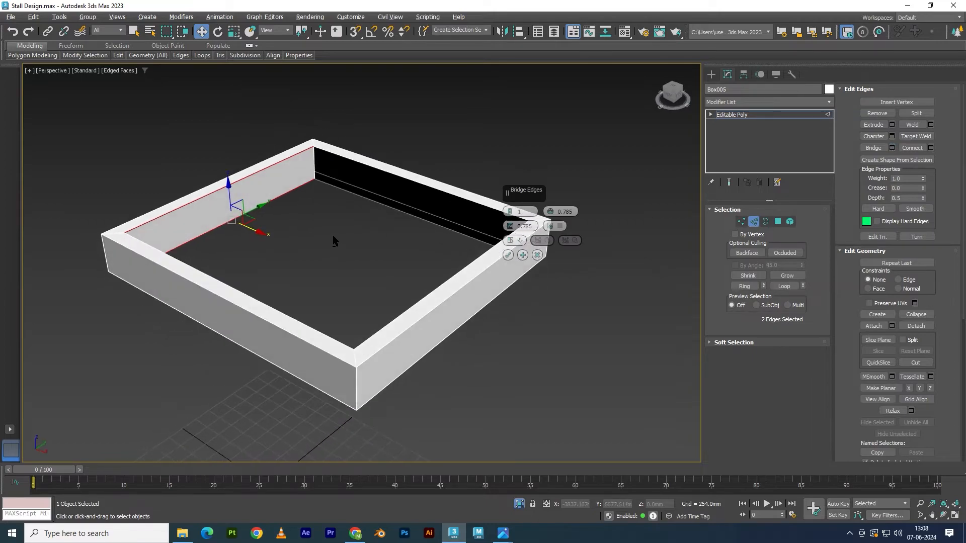
pyautogui.click(386, 173)
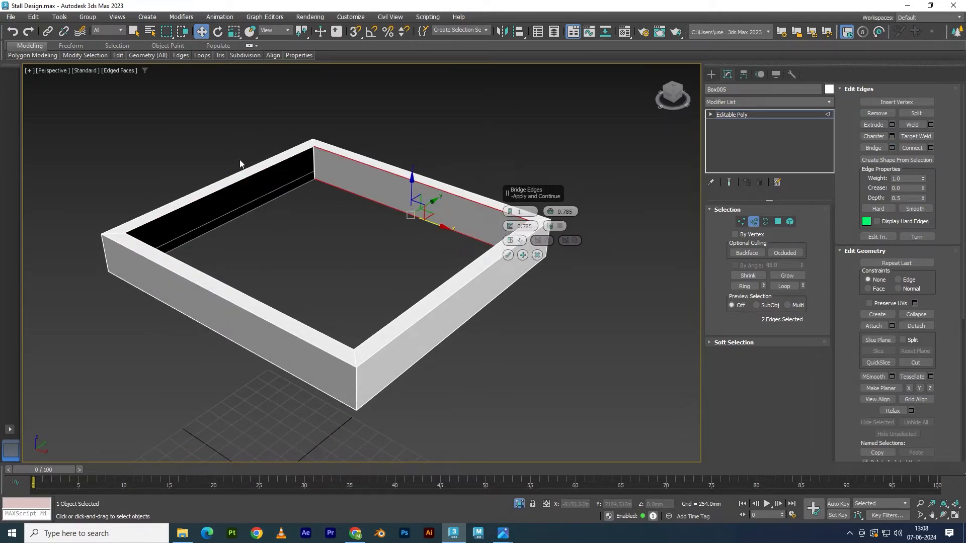
pyautogui.click(254, 175)
pyautogui.keyDown('ctrl'); pyautogui.click(274, 199); pyautogui.keyUp('ctrl')
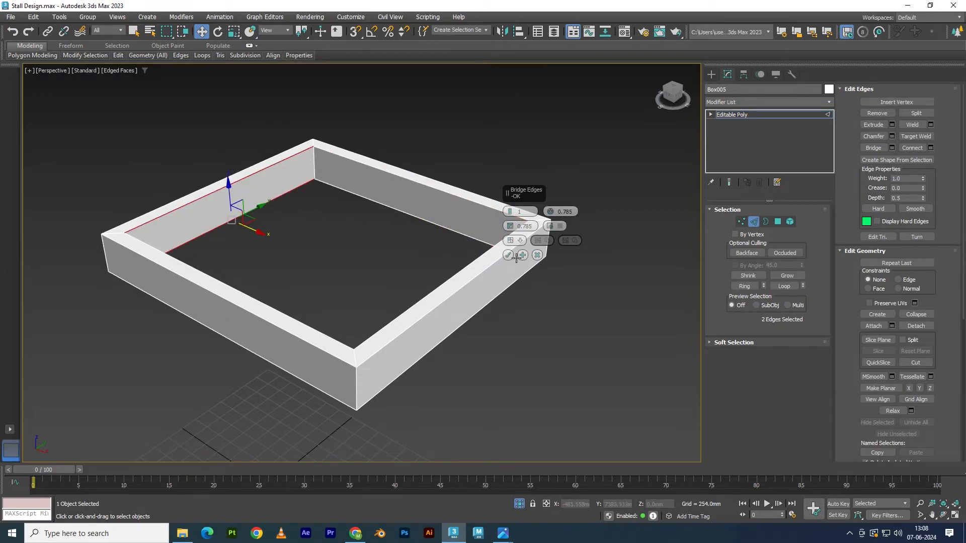
# Step: Bridge the upper and lower inner edges on the canopy frame's remaining two sides and return to whole-object level
pyautogui.keyDown('alt'); pyautogui.moveTo(478, 257); pyautogui.dragTo(413, 333, button='middle'); pyautogui.keyUp('alt')
pyautogui.keyDown('alt'); pyautogui.moveTo(271, 246); pyautogui.dragTo(279, 222, button='middle'); pyautogui.keyUp('alt')
pyautogui.click(289, 209)
pyautogui.keyDown('ctrl'); pyautogui.click(286, 230); pyautogui.keyUp('ctrl')
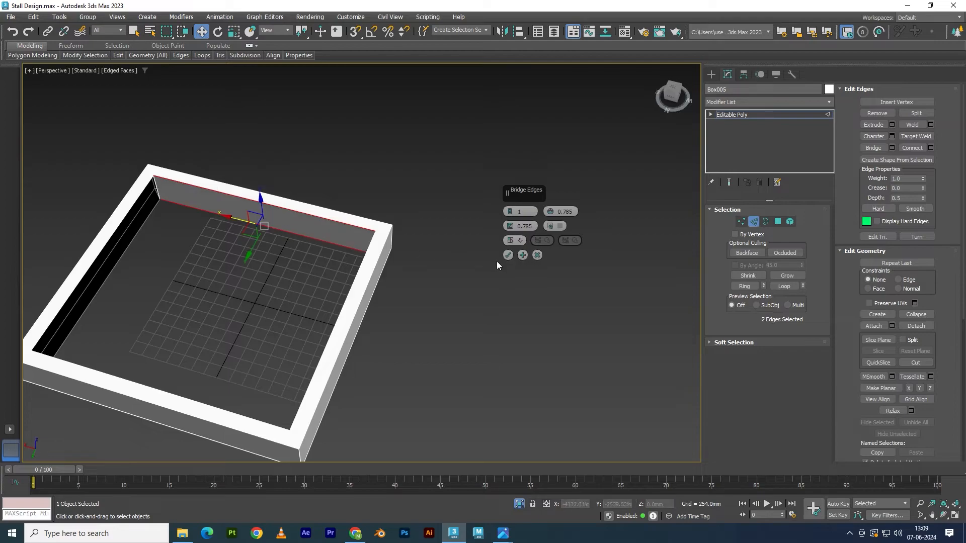
pyautogui.click(130, 240)
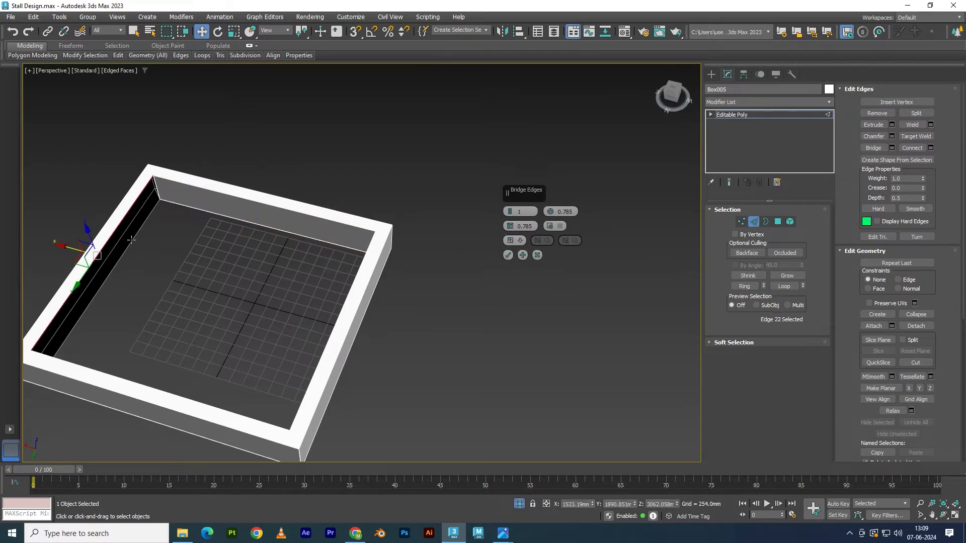
pyautogui.keyDown('ctrl'); pyautogui.click(130, 240); pyautogui.keyUp('ctrl')
pyautogui.click(508, 255)
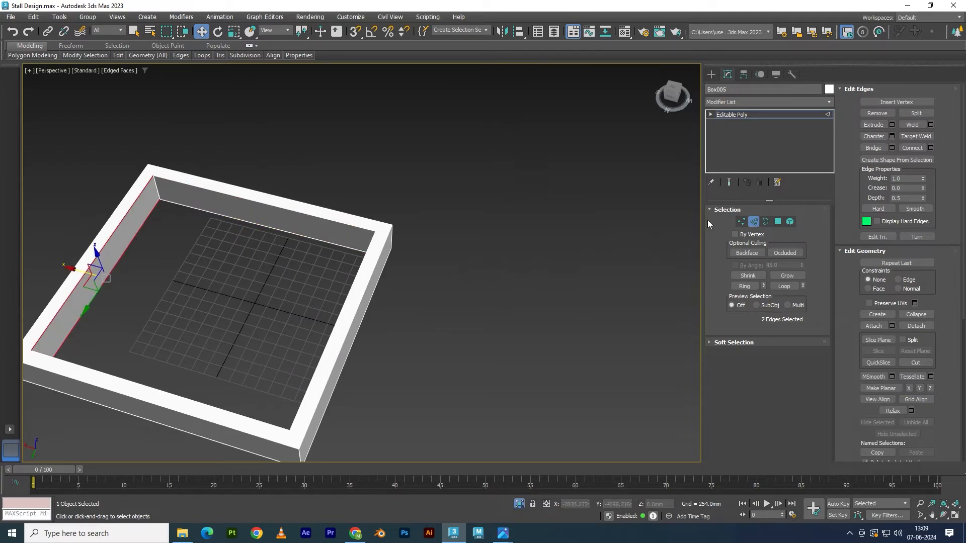
pyautogui.click(734, 116)
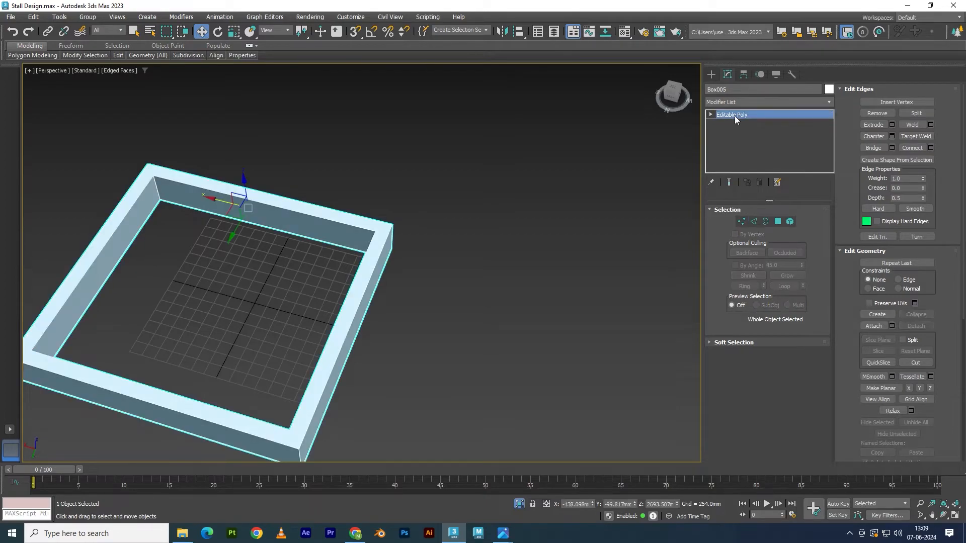
# Step: Deselect the canopy frame, end its isolation to show the whole stall, and compare the model with the booth reference image
pyautogui.click(578, 226)
pyautogui.keyDown('alt'); pyautogui.moveTo(578, 225); pyautogui.dragTo(519, 302, button='middle'); pyautogui.keyUp('alt')
pyautogui.click(520, 503)
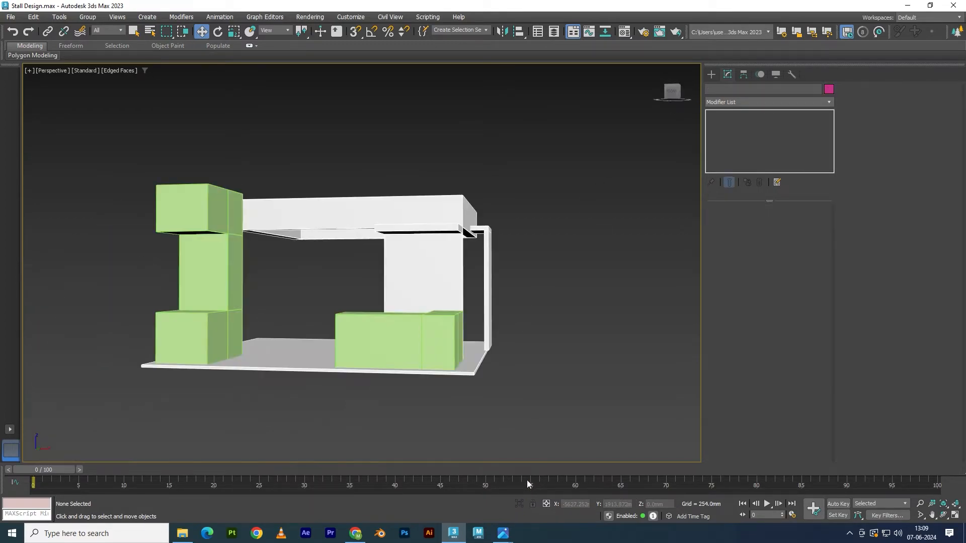
pyautogui.keyDown('alt'); pyautogui.moveTo(484, 373); pyautogui.dragTo(526, 323, button='middle'); pyautogui.keyUp('alt')
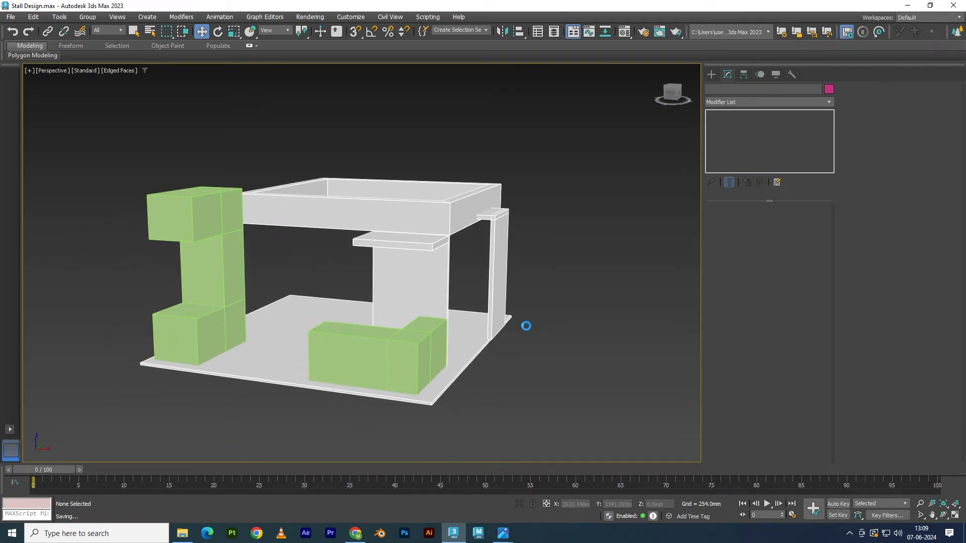
pyautogui.keyDown('alt'); pyautogui.moveTo(497, 368); pyautogui.dragTo(508, 451, button='middle'); pyautogui.keyUp('alt')
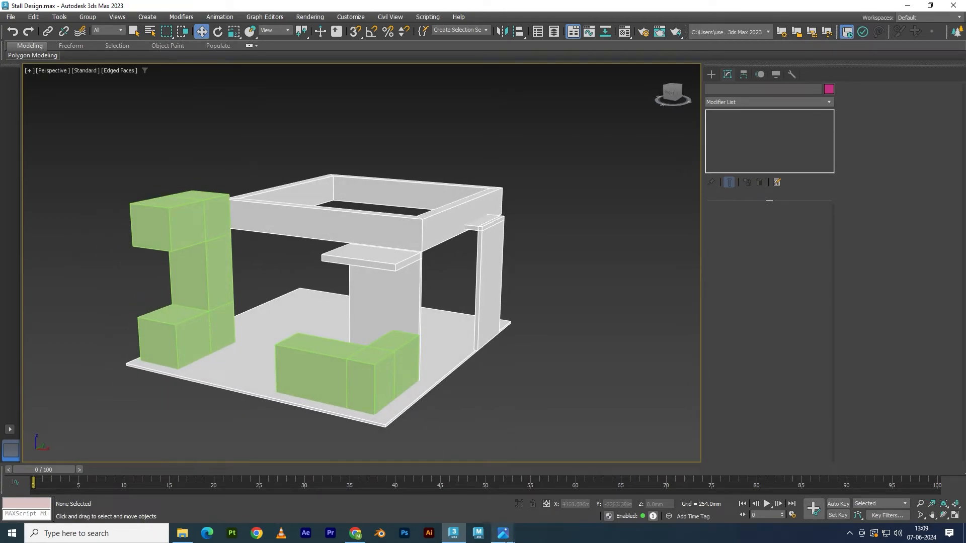
pyautogui.moveTo(504, 533)
pyautogui.click(487, 503)
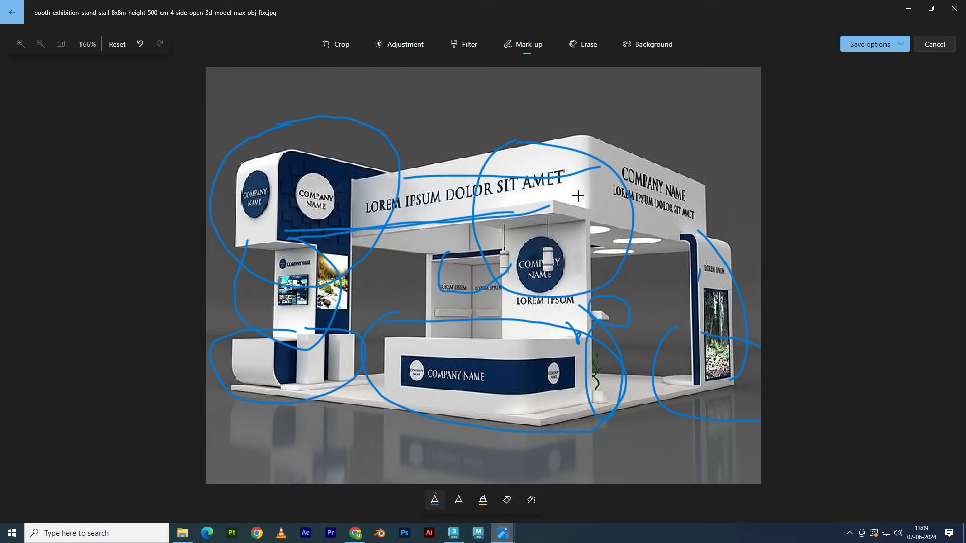
pyautogui.click(453, 534)
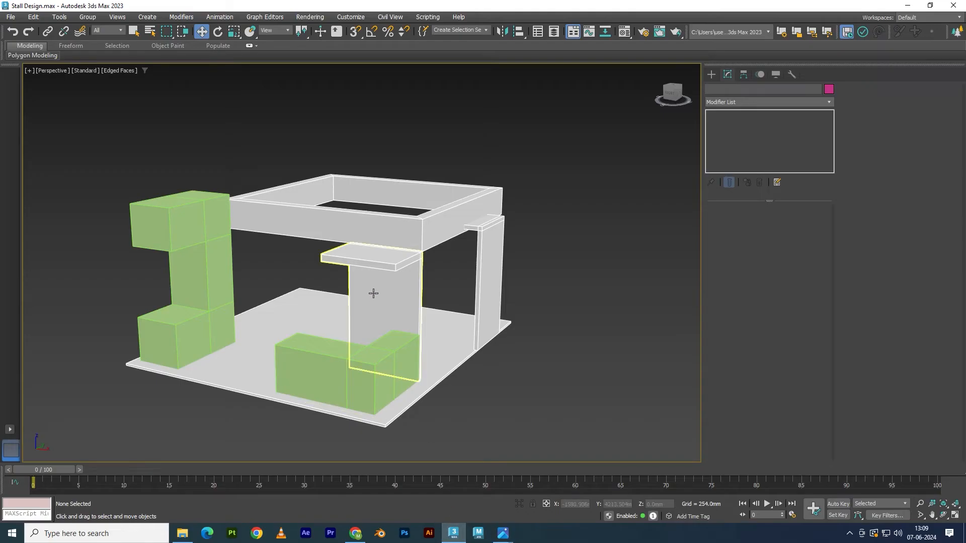
# Step: Check the canopy's front corner in the reference image and select the edge loop around that corner of the canopy frame
pyautogui.scroll(5, 425, 227)
pyautogui.click(425, 227)
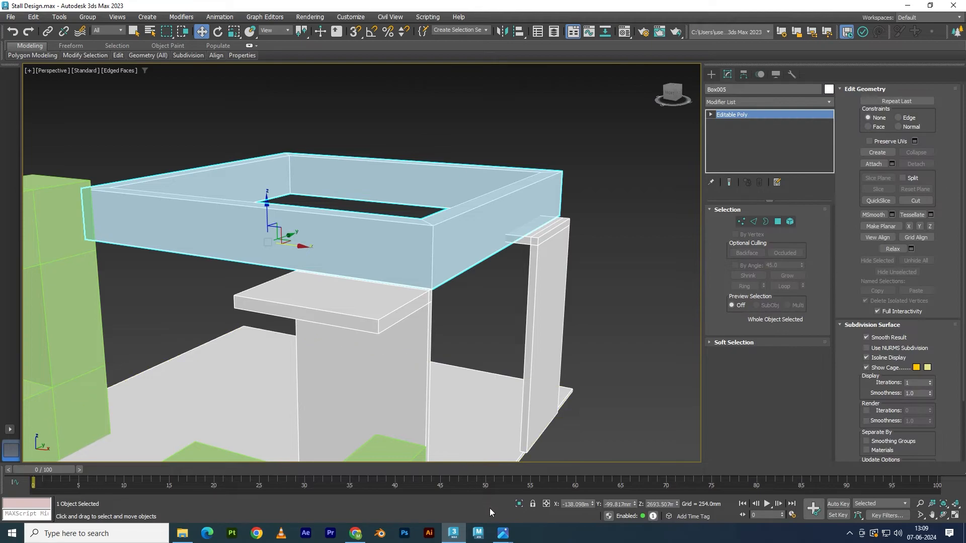
pyautogui.moveTo(503, 533)
pyautogui.click(476, 471)
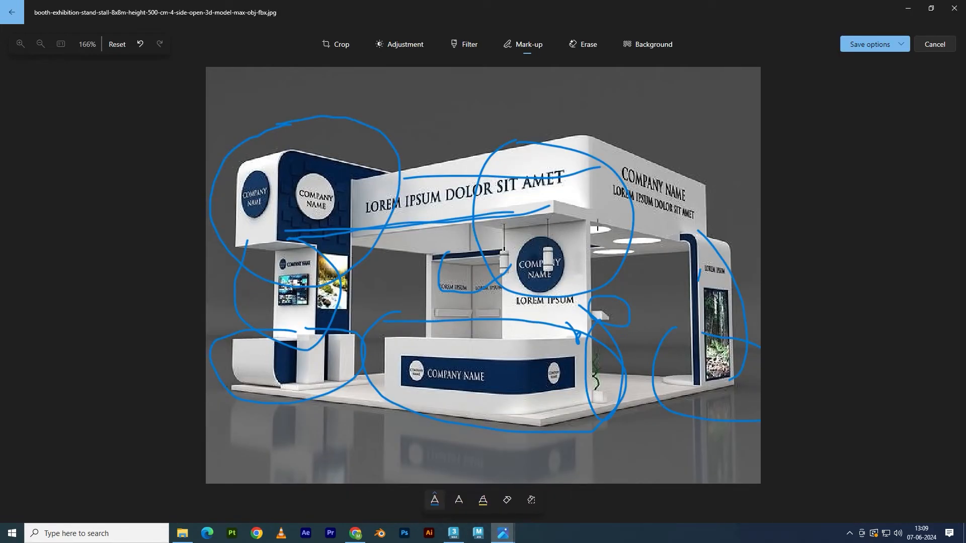
pyautogui.click(453, 533)
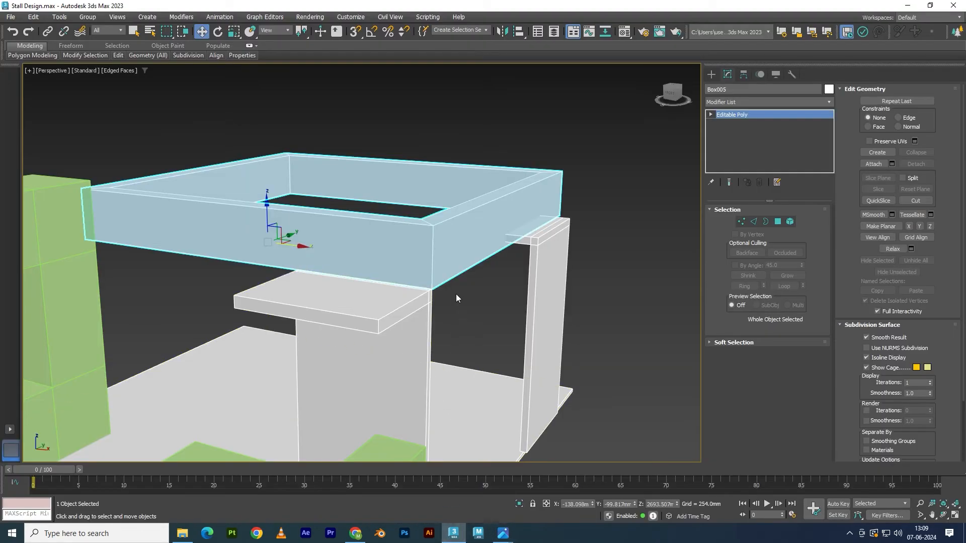
pyautogui.press('2')
pyautogui.doubleClick(431, 247)
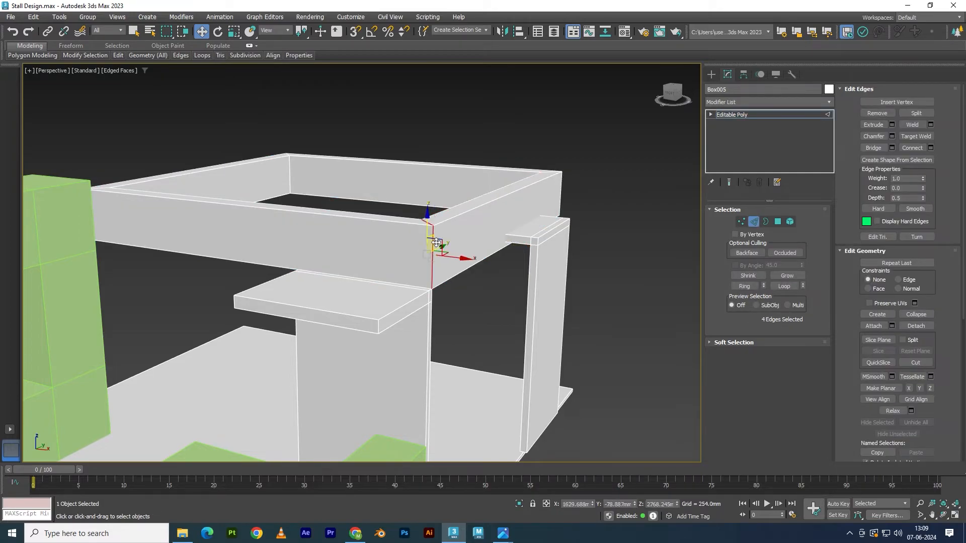
pyautogui.keyDown('alt'); pyautogui.moveTo(445, 300); pyautogui.dragTo(457, 315, button='middle'); pyautogui.keyUp('alt')
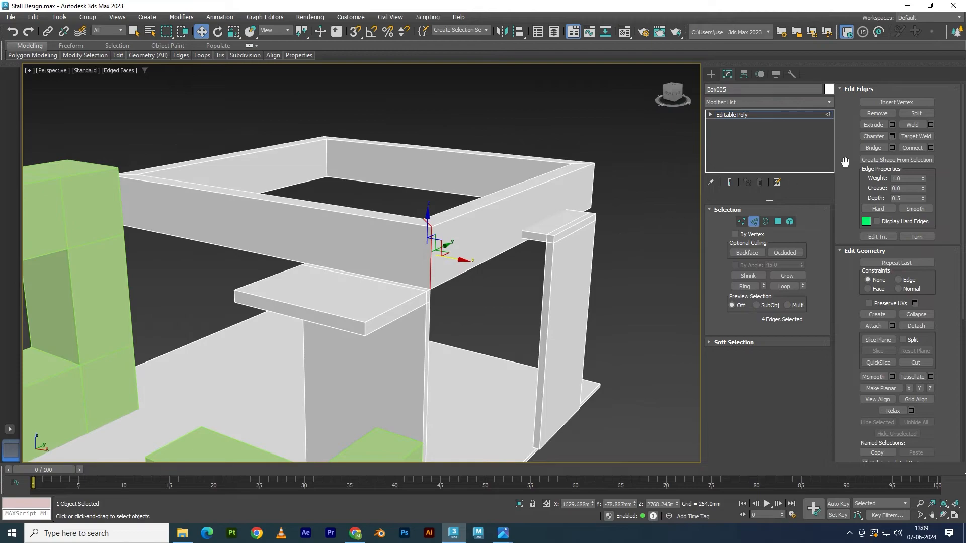
# Step: Chamfer the canopy frame's front corner edge loop by about 187 mm with 10 segments
pyautogui.click(892, 136)
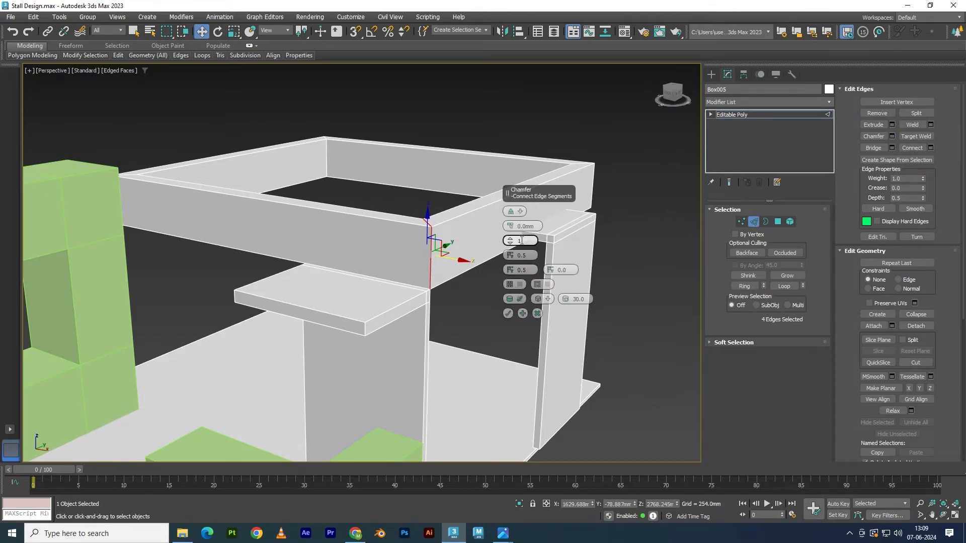
pyautogui.moveTo(521, 200); pyautogui.dragTo(564, 164)
pyautogui.scroll(3, 465, 259)
pyautogui.keyDown('alt'); pyautogui.moveTo(476, 257); pyautogui.dragTo(546, 248, button='middle'); pyautogui.keyUp('alt')
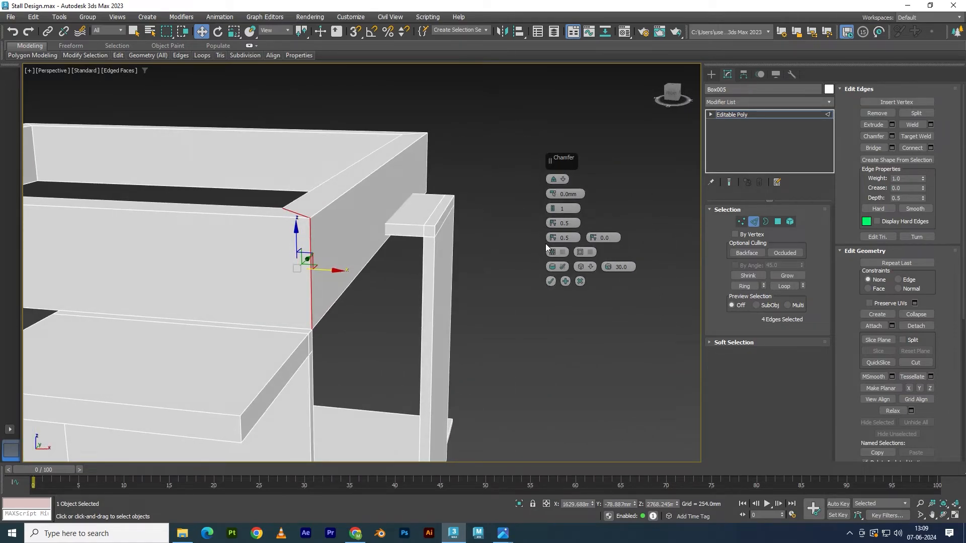
pyautogui.moveTo(557, 190); pyautogui.dragTo(565, 163)
pyautogui.click(552, 195)
pyautogui.click(552, 196)
pyautogui.keyDown('alt'); pyautogui.moveTo(443, 222); pyautogui.dragTo(433, 252, button='middle'); pyautogui.keyUp('alt')
pyautogui.scroll(2, 433, 253)
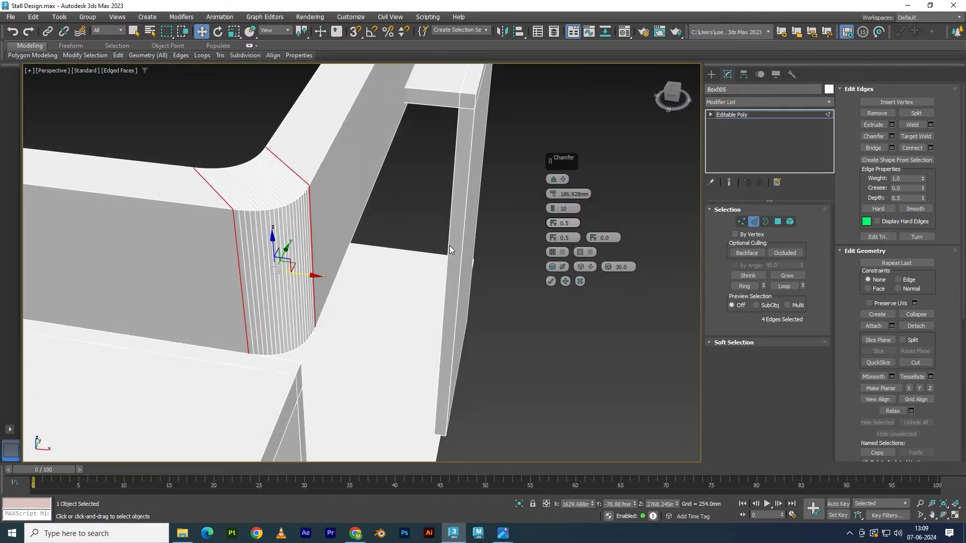
# Step: Reduce the canopy corner's chamfer to 3 segments, check its smoothness without edges, and apply it
pyautogui.click(556, 211)
pyautogui.click(556, 210)
pyautogui.click(556, 211)
pyautogui.click(555, 211)
pyautogui.click(556, 211)
pyautogui.click(556, 210)
pyautogui.click(555, 211)
pyautogui.moveTo(309, 306)
pyautogui.keyDown('alt'); pyautogui.mouseDown(button='middle')
pyautogui.moveTo(310, 294)
pyautogui.moveTo(283, 325)
pyautogui.mouseUp(button='middle'); pyautogui.keyUp('alt')
pyautogui.press('F4')
pyautogui.press('F4')
pyautogui.moveTo(325, 284)
pyautogui.keyDown('alt'); pyautogui.mouseDown(button='middle')
pyautogui.moveTo(339, 309)
pyautogui.moveTo(344, 303)
pyautogui.mouseUp(button='middle'); pyautogui.keyUp('alt')
pyautogui.scroll(-6, 344, 303)
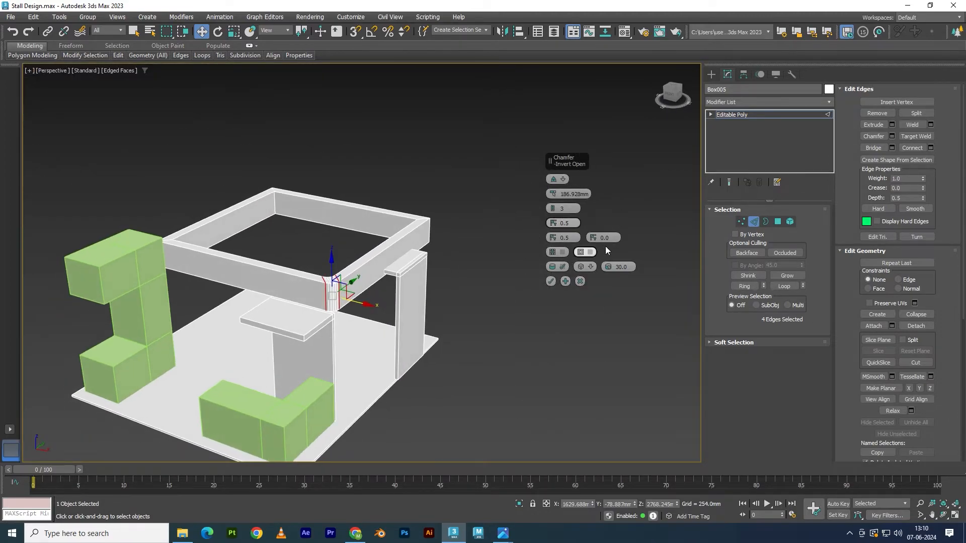
pyautogui.click(551, 281)
# Step: Inspect the canopy's rounded front corner at vertex level and in shaded display without edges
pyautogui.press('1')
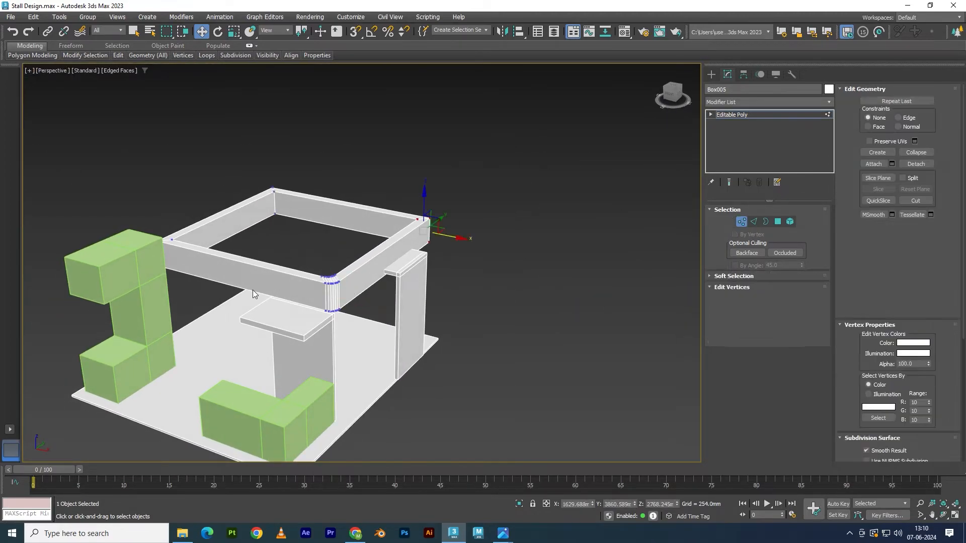
pyautogui.keyDown('alt'); pyautogui.moveTo(254, 289); pyautogui.dragTo(209, 294, button='middle'); pyautogui.keyUp('alt')
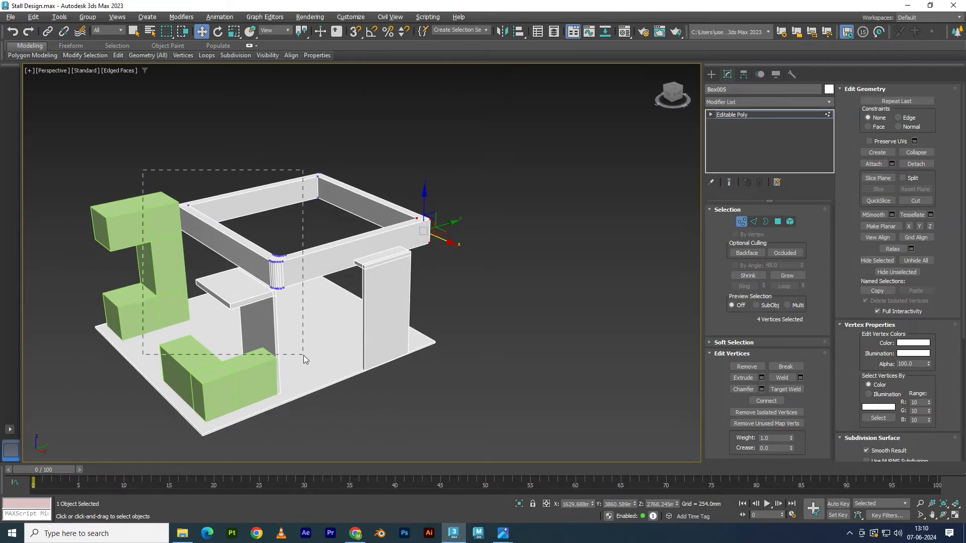
pyautogui.moveTo(303, 355); pyautogui.dragTo(303, 355)
pyautogui.scroll(5, 271, 289)
pyautogui.moveTo(220, 141); pyautogui.dragTo(177, 162)
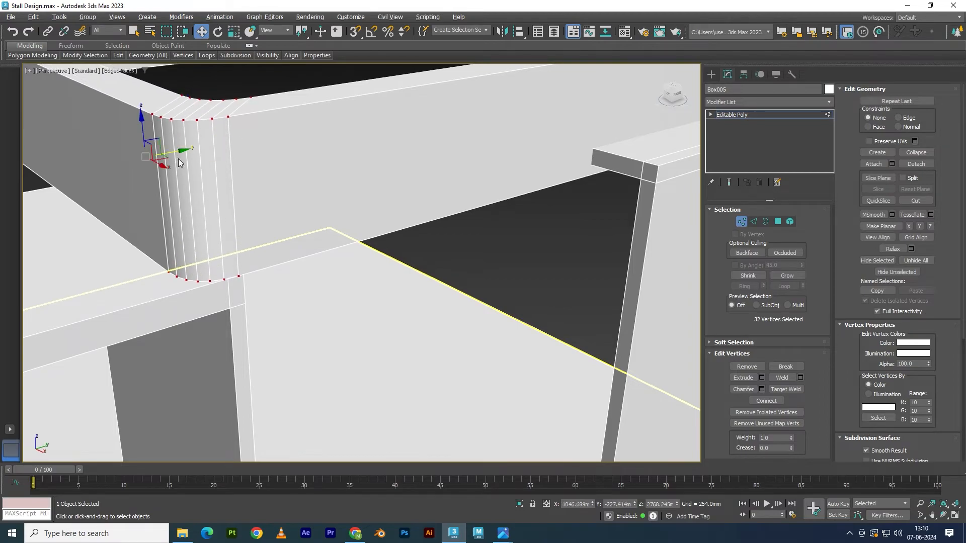
pyautogui.scroll(-5, 177, 161)
pyautogui.click(740, 115)
pyautogui.click(538, 314)
pyautogui.moveTo(539, 314)
pyautogui.keyDown('alt'); pyautogui.mouseDown(button='middle')
pyautogui.moveTo(521, 306)
pyautogui.moveTo(522, 287)
pyautogui.moveTo(386, 248)
pyautogui.mouseUp(button='middle'); pyautogui.keyUp('alt')
pyautogui.press('F4')
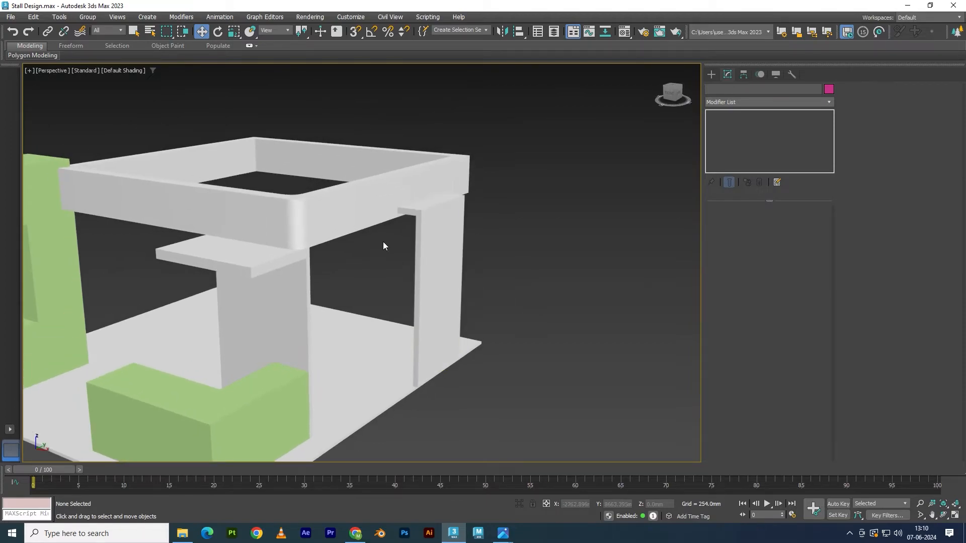
# Step: Reselect the canopy frame and examine the booth reference image for the shape of the corners and side panel
pyautogui.click(365, 207)
pyautogui.press('2')
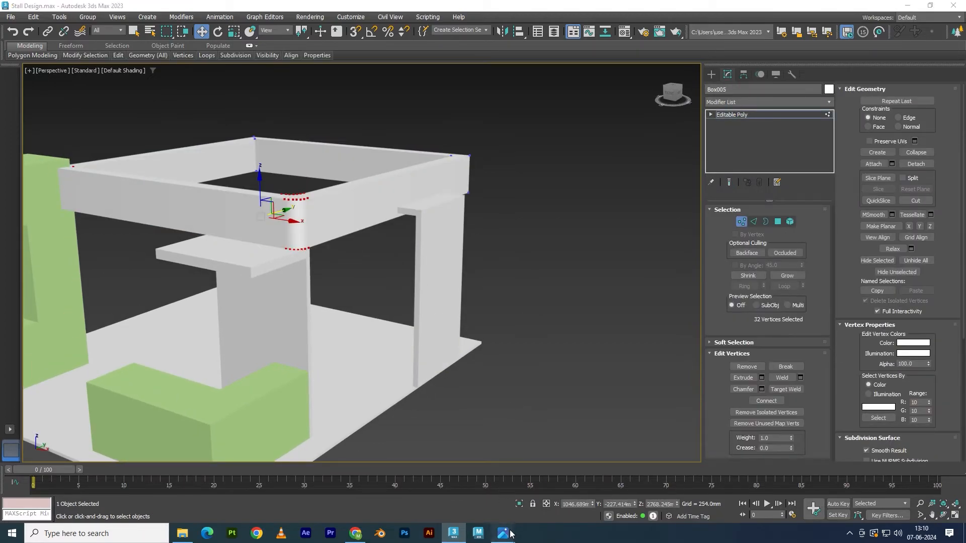
pyautogui.moveTo(503, 531)
pyautogui.click(465, 495)
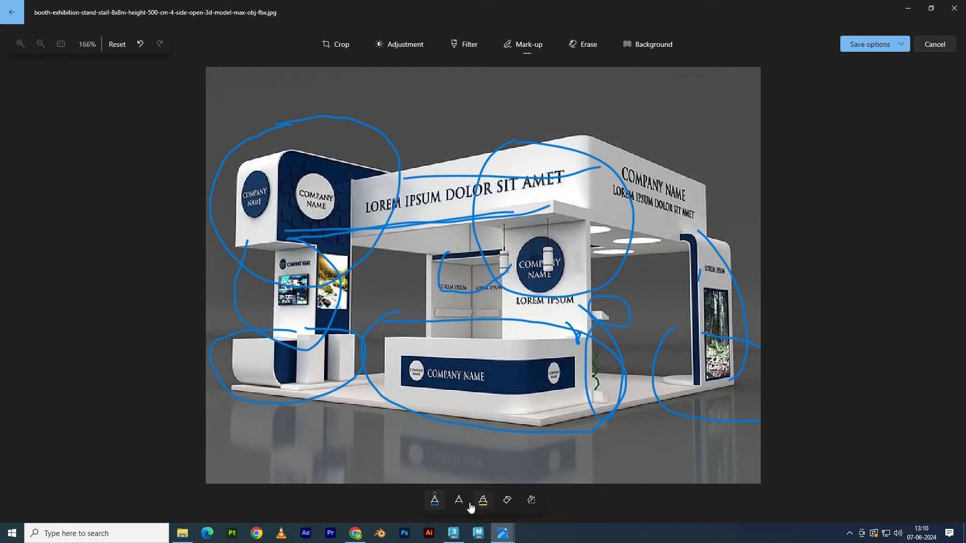
pyautogui.moveTo(461, 533)
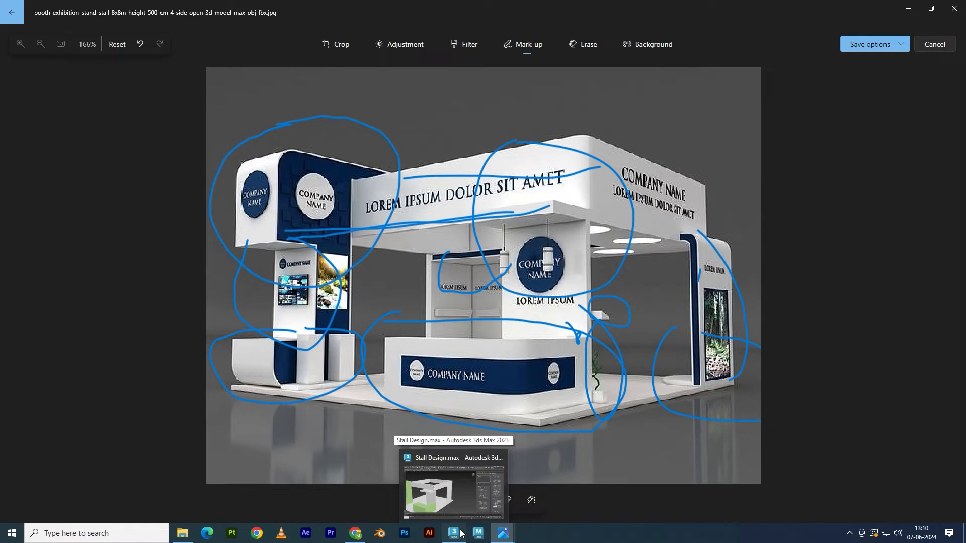
pyautogui.click(468, 459)
# Step: Restore the edged display, return the canopy frame to whole-object level, and isolate the side panel with the overhang
pyautogui.keyDown('alt'); pyautogui.moveTo(376, 349); pyautogui.dragTo(385, 352, button='middle'); pyautogui.keyUp('alt')
pyautogui.press('F4')
pyautogui.scroll(8, 403, 248)
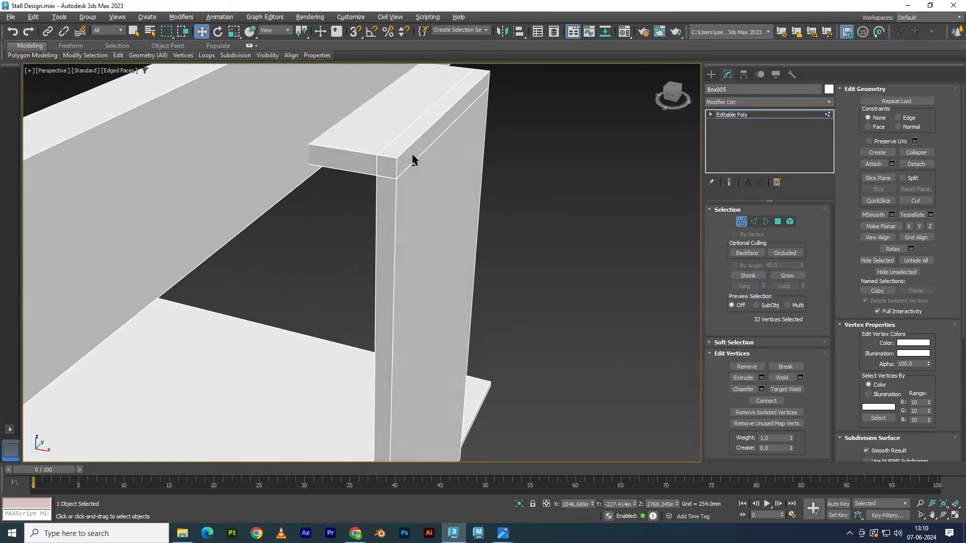
pyautogui.click(728, 114)
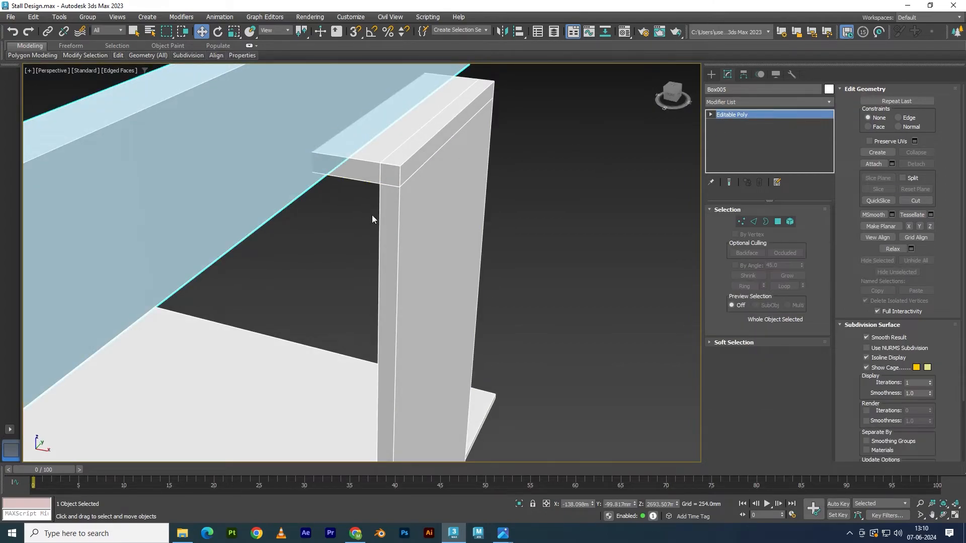
pyautogui.click(412, 203)
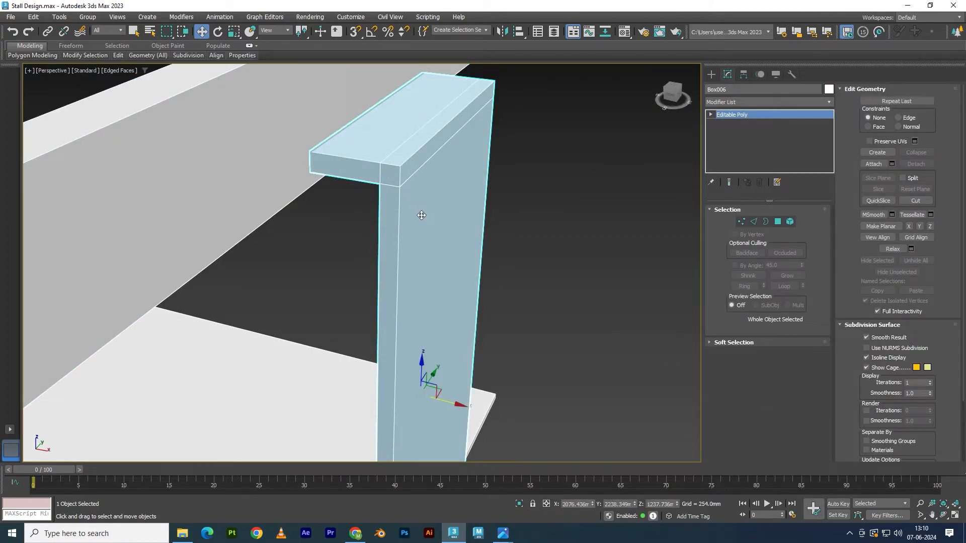
pyautogui.hotkey('alt', 'q')
pyautogui.keyDown('alt'); pyautogui.moveTo(424, 232); pyautogui.dragTo(375, 262, button='middle'); pyautogui.keyUp('alt')
pyautogui.scroll(4, 391, 255)
# Step: Try to chamfer the side panel's upper outer edge with an amount of about 1554 mm and 6 segments
pyautogui.press('1')
pyautogui.click(363, 271)
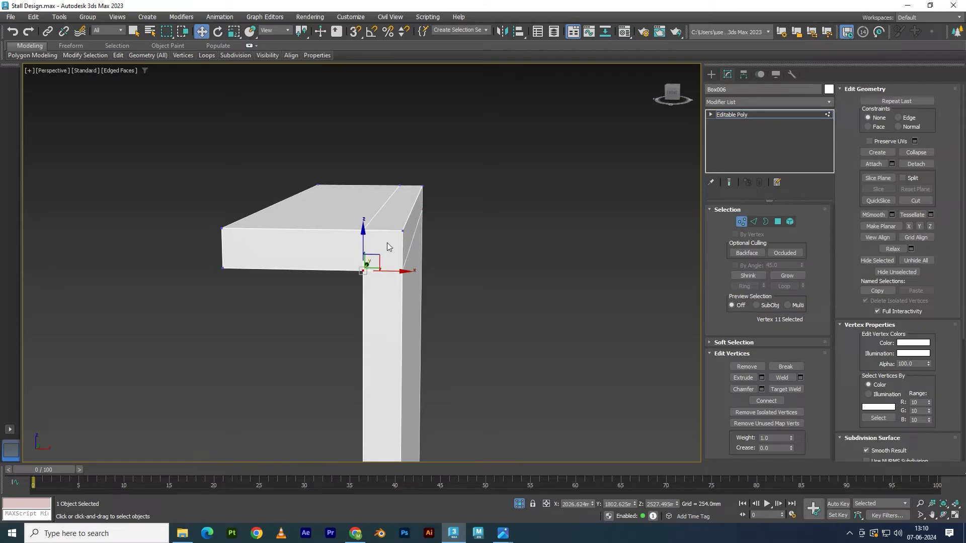
pyautogui.keyDown('alt'); pyautogui.moveTo(421, 230); pyautogui.dragTo(406, 231, button='middle'); pyautogui.keyUp('alt')
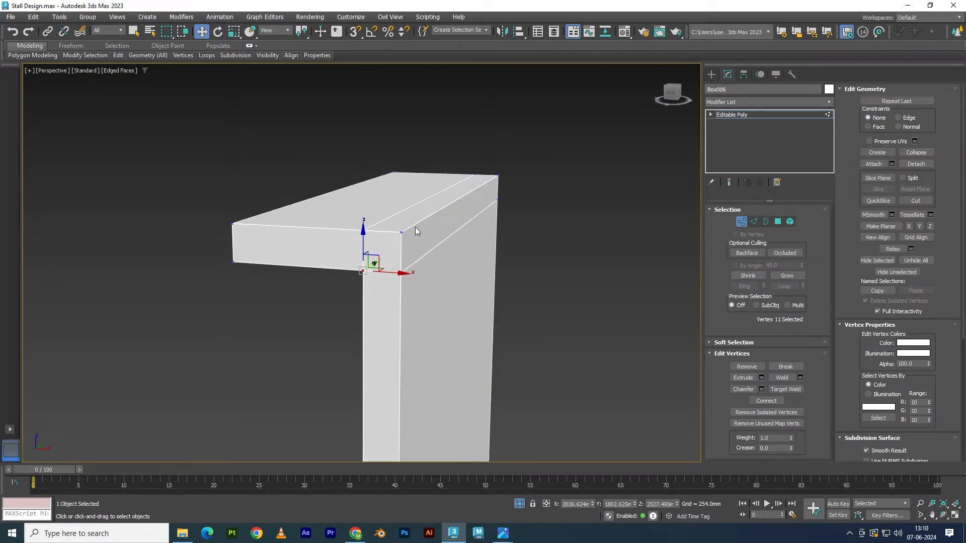
pyautogui.press('2')
pyautogui.click(422, 222)
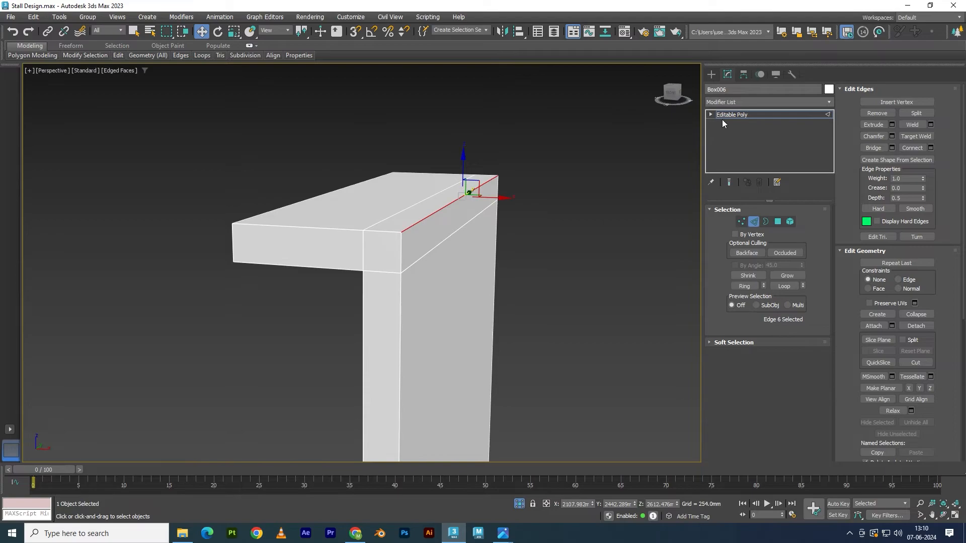
pyautogui.click(892, 136)
pyautogui.moveTo(562, 196)
pyautogui.mouseDown()
pyautogui.moveTo(576, 82)
pyautogui.moveTo(579, 466)
pyautogui.mouseUp()
pyautogui.press('F4')
pyautogui.scroll(4, 436, 285)
pyautogui.press('F4')
pyautogui.keyDown('alt'); pyautogui.moveTo(442, 289); pyautogui.dragTo(436, 306, button='middle'); pyautogui.keyUp('alt')
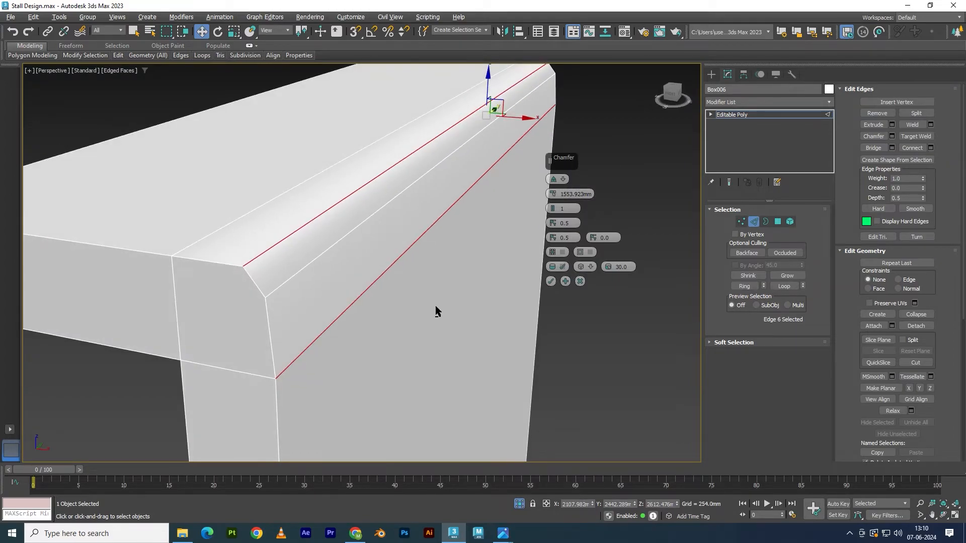
pyautogui.moveTo(555, 212); pyautogui.dragTo(555, 198)
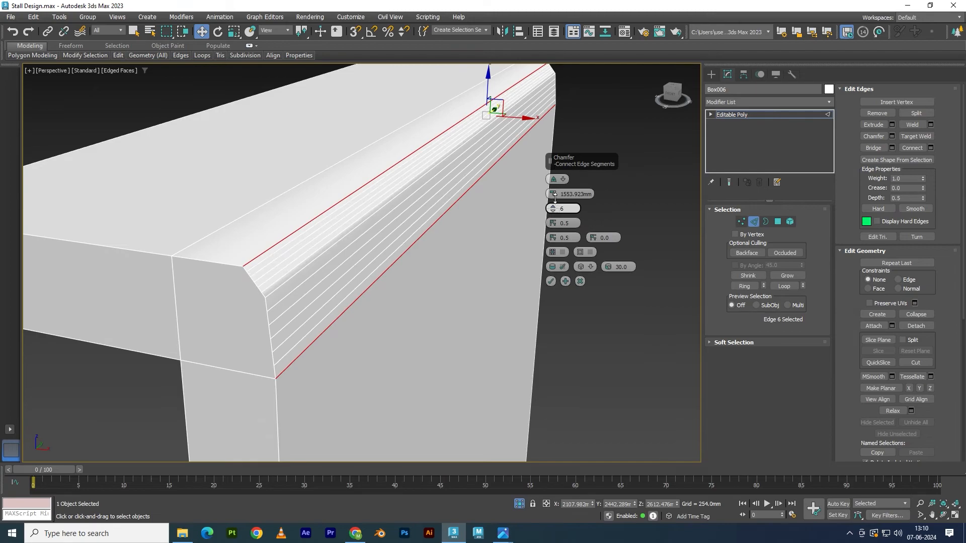
pyautogui.click(580, 282)
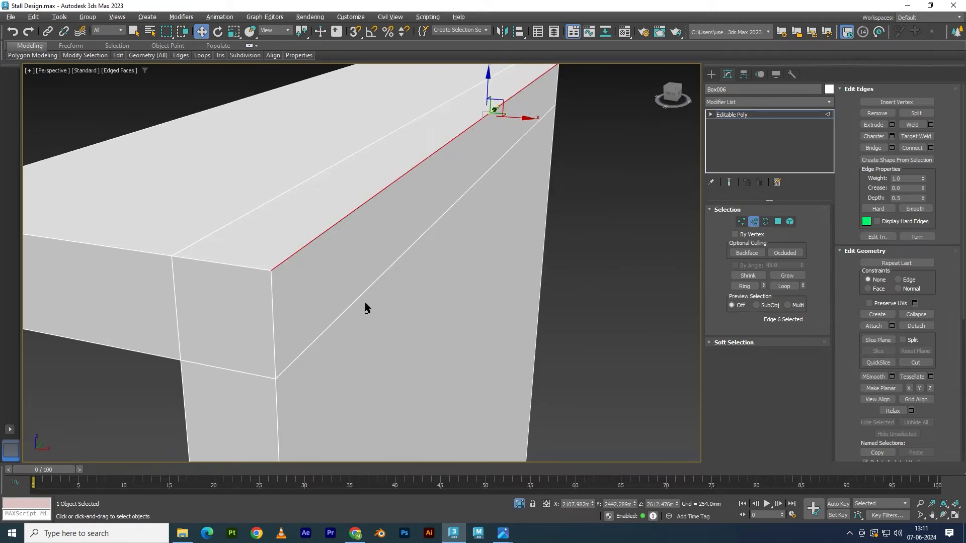
# Step: Cut a diagonal edge across the side panel's corner end face, from the outer upper corner to the inner lower corner
pyautogui.press('1')
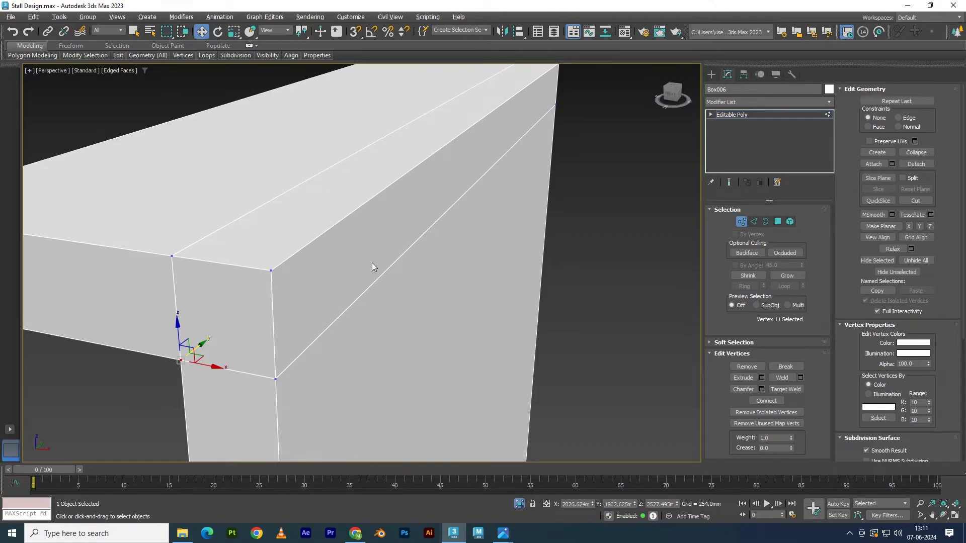
pyautogui.scroll(-3, 421, 287)
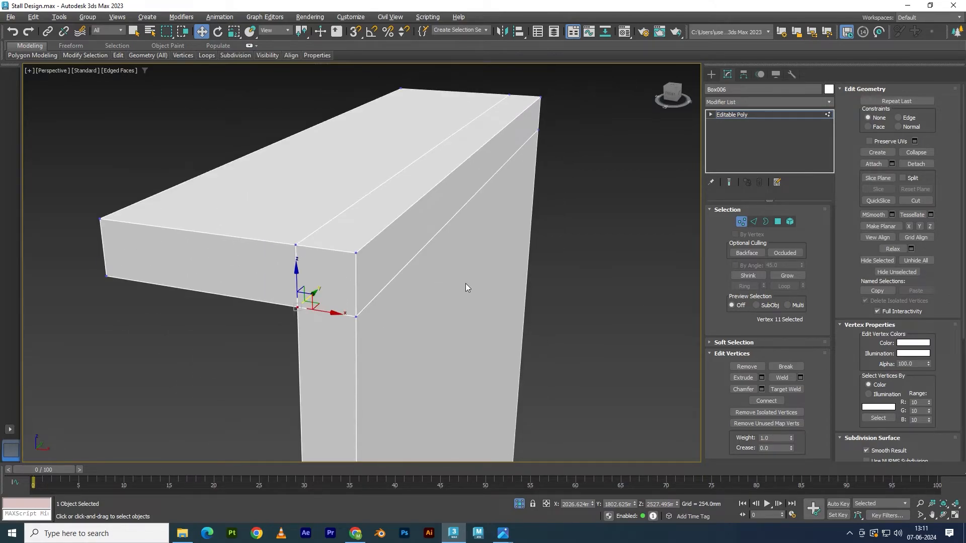
pyautogui.keyDown('alt'); pyautogui.moveTo(466, 283); pyautogui.dragTo(461, 281, button='middle'); pyautogui.keyUp('alt')
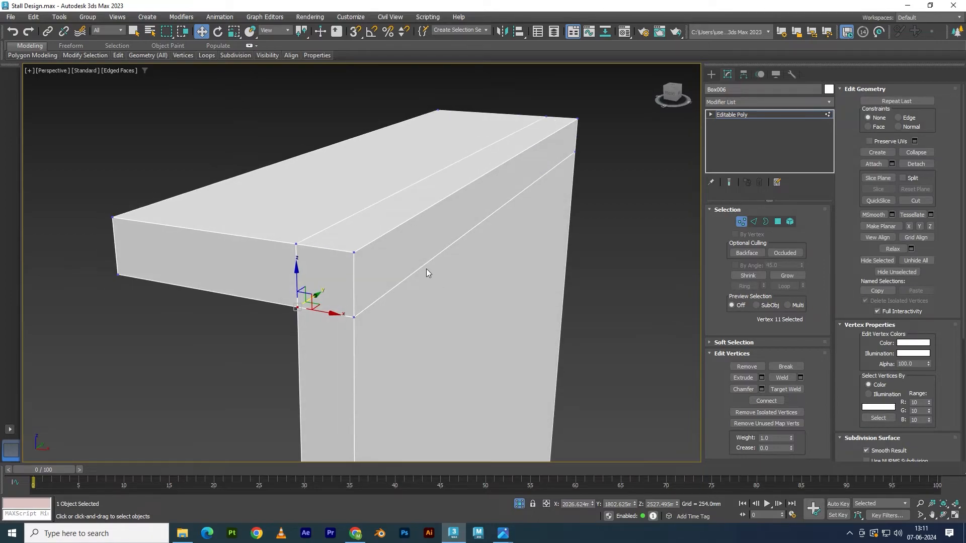
pyautogui.moveTo(116, 60)
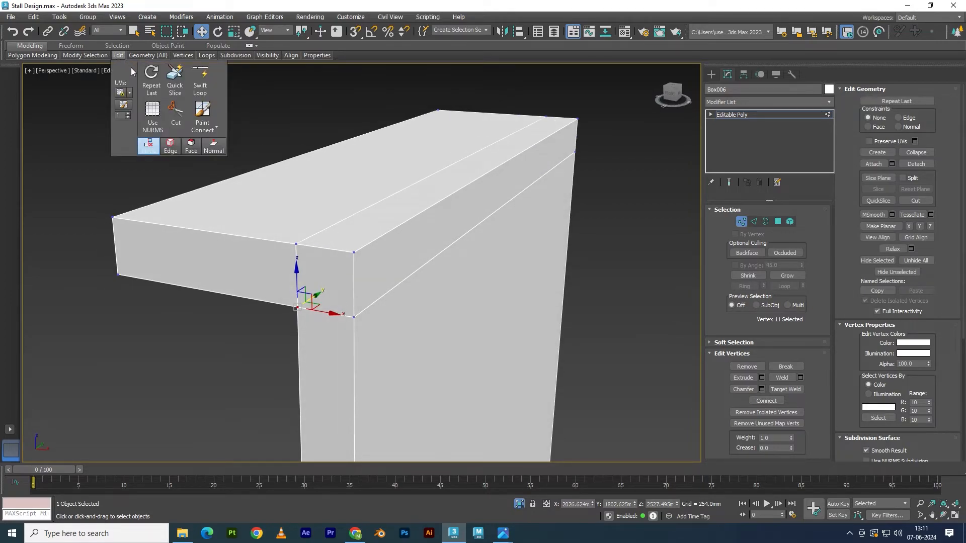
pyautogui.click(177, 116)
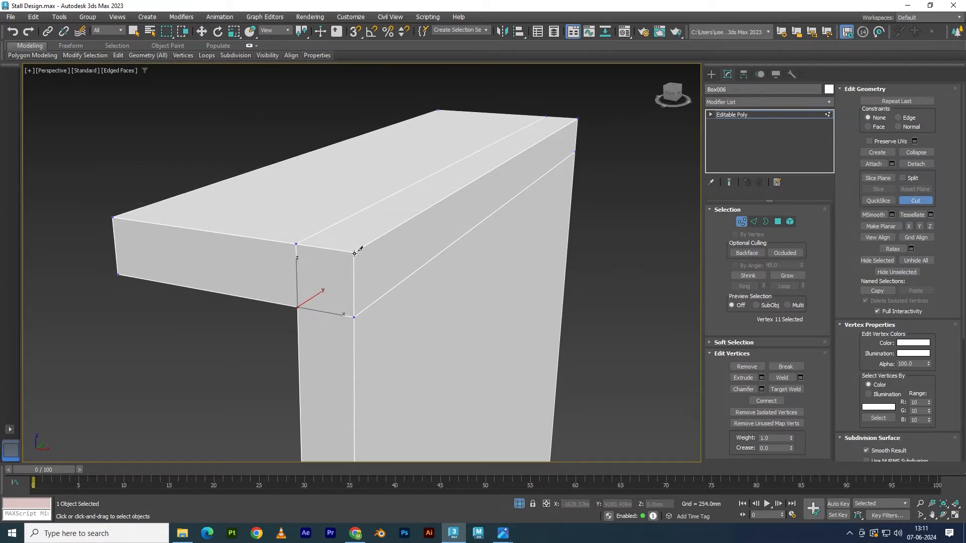
pyautogui.keyDown('alt'); pyautogui.moveTo(334, 279); pyautogui.dragTo(339, 285, button='middle'); pyautogui.keyUp('alt')
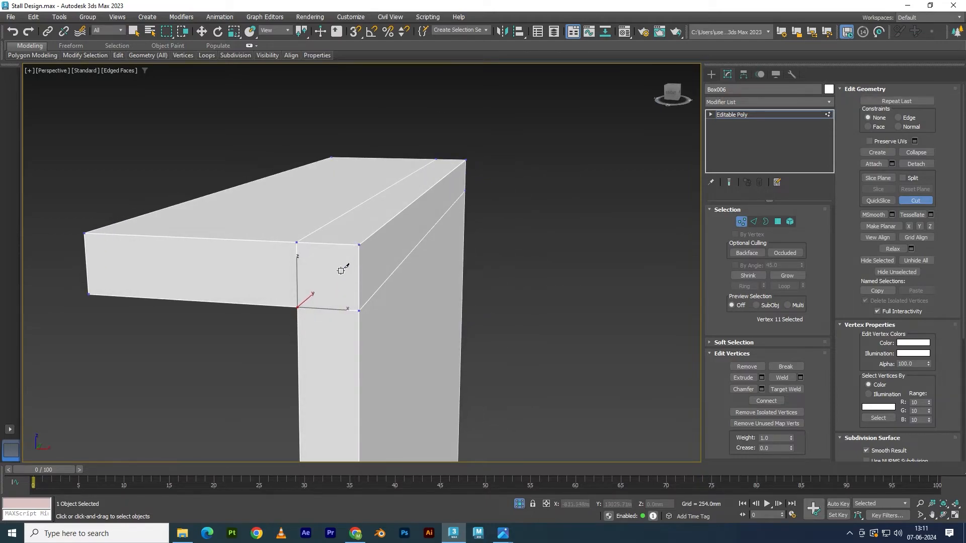
pyautogui.click(358, 245)
pyautogui.click(297, 306)
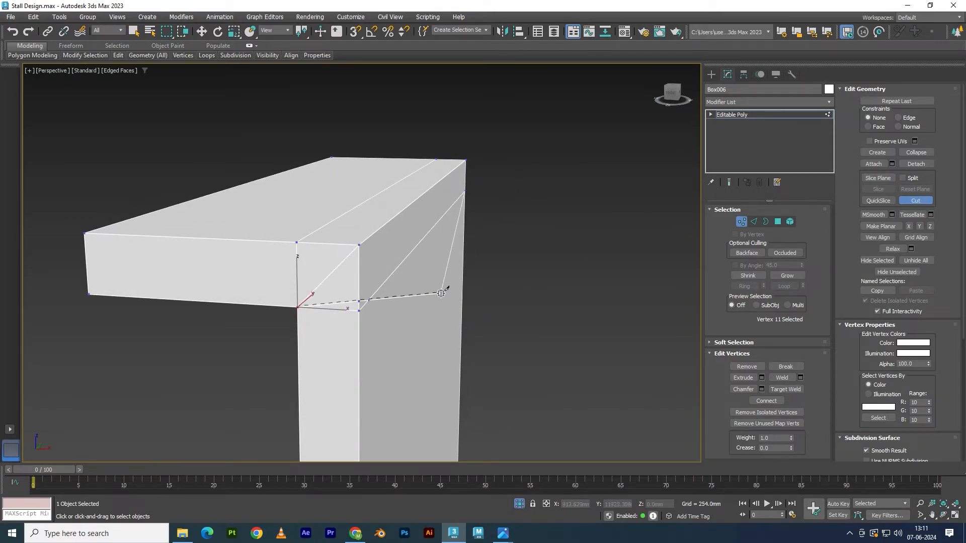
pyautogui.rightClick(482, 338)
# Step: Cut the matching diagonal edge across the corner on the side panel's opposite end face
pyautogui.keyDown('alt'); pyautogui.moveTo(427, 328); pyautogui.dragTo(315, 212, button='middle'); pyautogui.keyUp('alt')
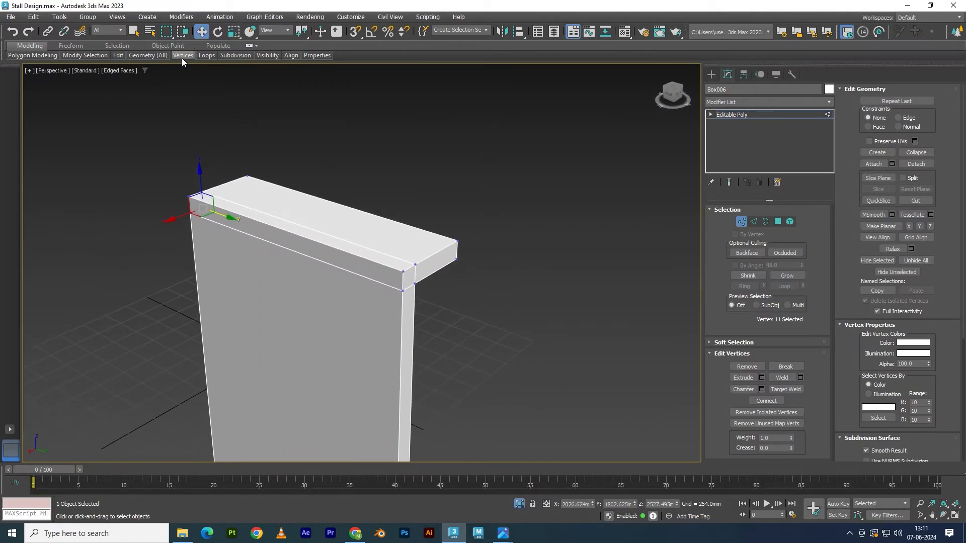
pyautogui.moveTo(118, 55)
pyautogui.click(176, 116)
pyautogui.keyDown('alt'); pyautogui.moveTo(453, 282); pyautogui.dragTo(421, 281, button='middle'); pyautogui.keyUp('alt')
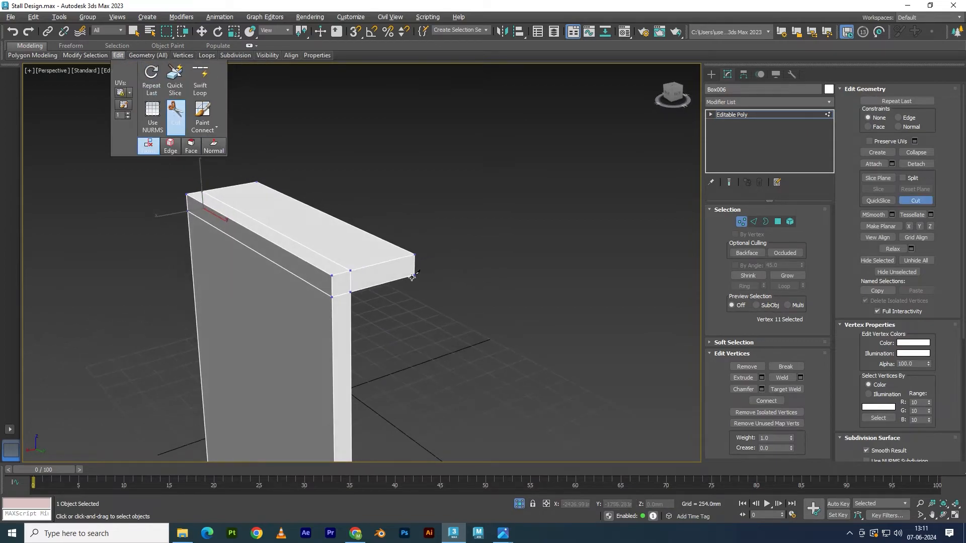
pyautogui.scroll(3, 421, 280)
pyautogui.click(233, 274)
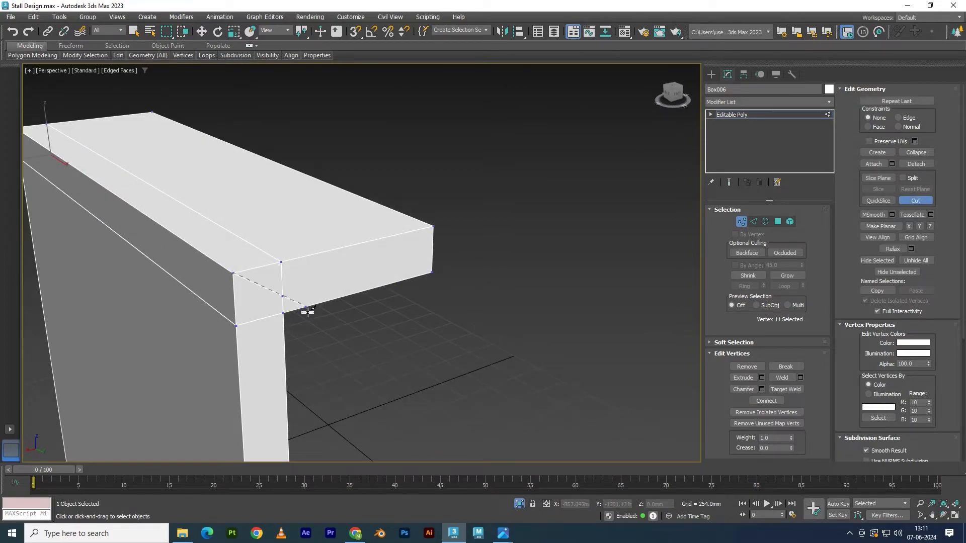
pyautogui.rightClick(287, 313)
pyautogui.rightClick(288, 313)
pyautogui.keyDown('alt'); pyautogui.moveTo(384, 320); pyautogui.dragTo(355, 318, button='middle'); pyautogui.keyUp('alt')
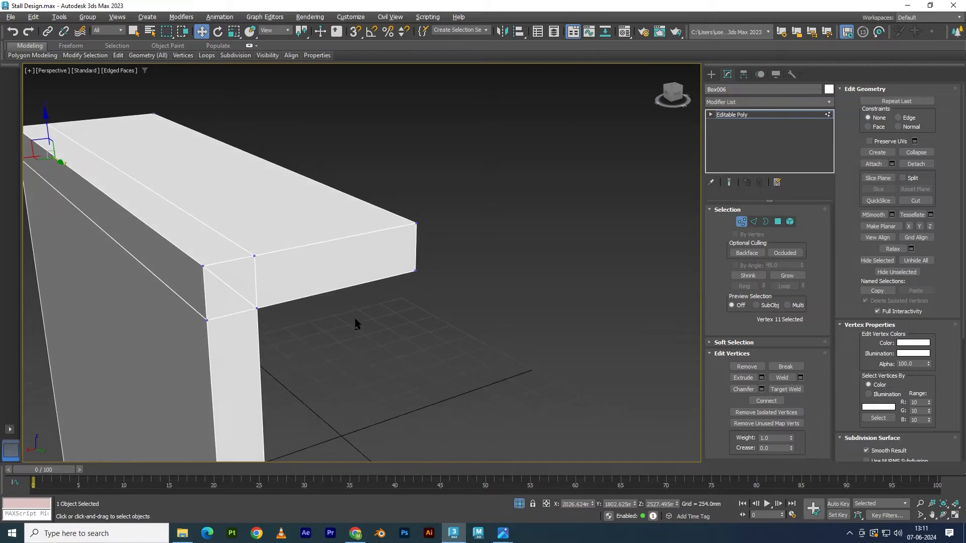
# Step: Remove the six straight edges framing the corner block on the top, outer side and both end faces, keeping the diagonal cuts
pyautogui.keyDown('alt'); pyautogui.moveTo(336, 278); pyautogui.dragTo(393, 280, button='middle'); pyautogui.keyUp('alt')
pyautogui.press('2')
pyautogui.click(255, 241)
pyautogui.keyDown('ctrl'); pyautogui.click(293, 279); pyautogui.keyUp('ctrl')
pyautogui.keyDown('ctrl'); pyautogui.click(270, 318); pyautogui.keyUp('ctrl')
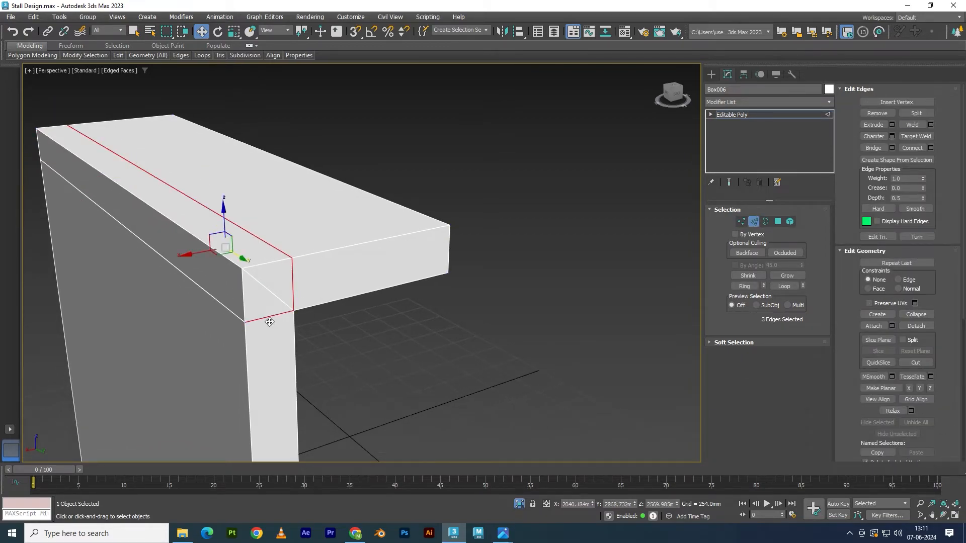
pyautogui.keyDown('ctrl'); pyautogui.click(211, 296); pyautogui.keyUp('ctrl')
pyautogui.keyDown('alt'); pyautogui.moveTo(211, 296); pyautogui.dragTo(427, 300, button='middle'); pyautogui.keyUp('alt')
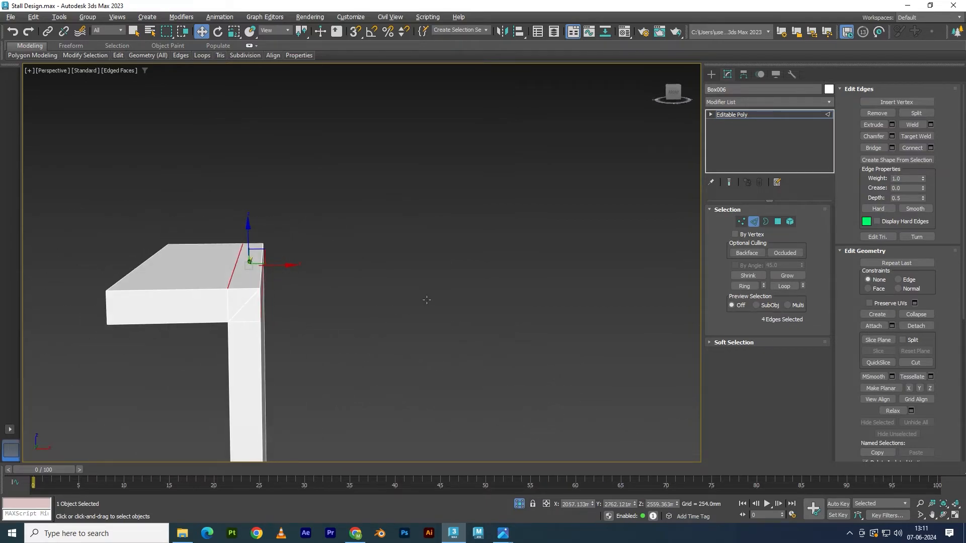
pyautogui.keyDown('ctrl'); pyautogui.click(246, 321); pyautogui.keyUp('ctrl')
pyautogui.keyDown('ctrl'); pyautogui.click(229, 308); pyautogui.keyUp('ctrl')
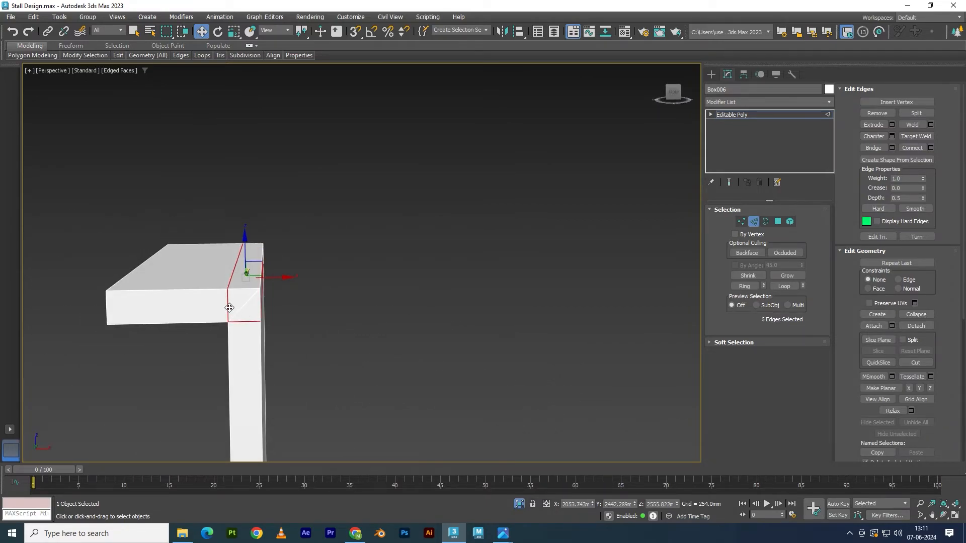
pyautogui.click(325, 311)
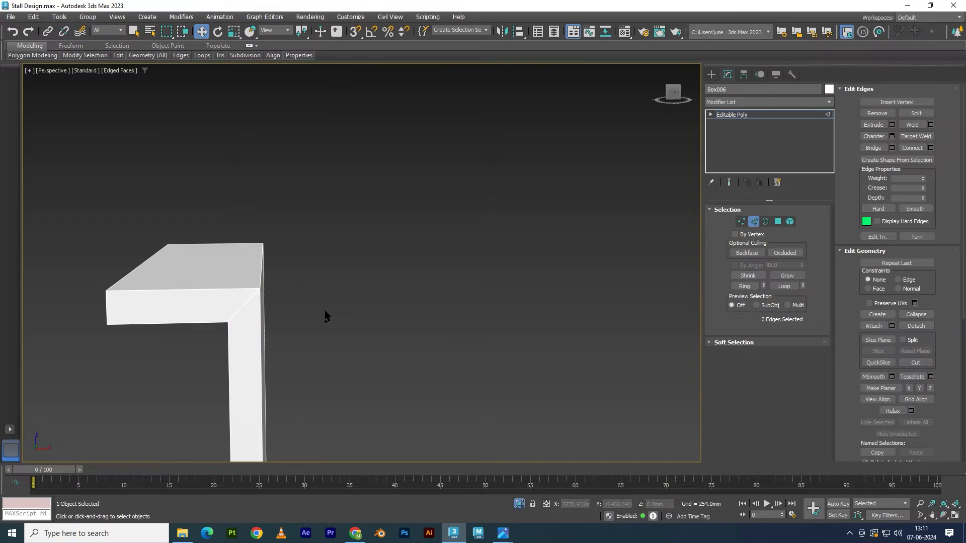
# Step: Try to reposition the end vertices of the diagonal edge on the overhang's underside
pyautogui.press('1')
pyautogui.keyDown('alt'); pyautogui.moveTo(303, 309); pyautogui.dragTo(481, 266, button='middle'); pyautogui.keyUp('alt')
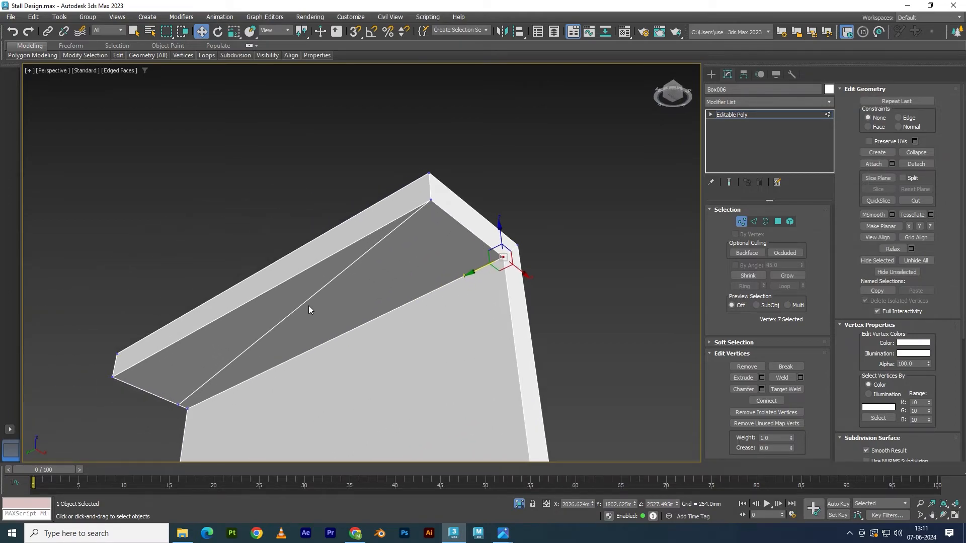
pyautogui.press('2')
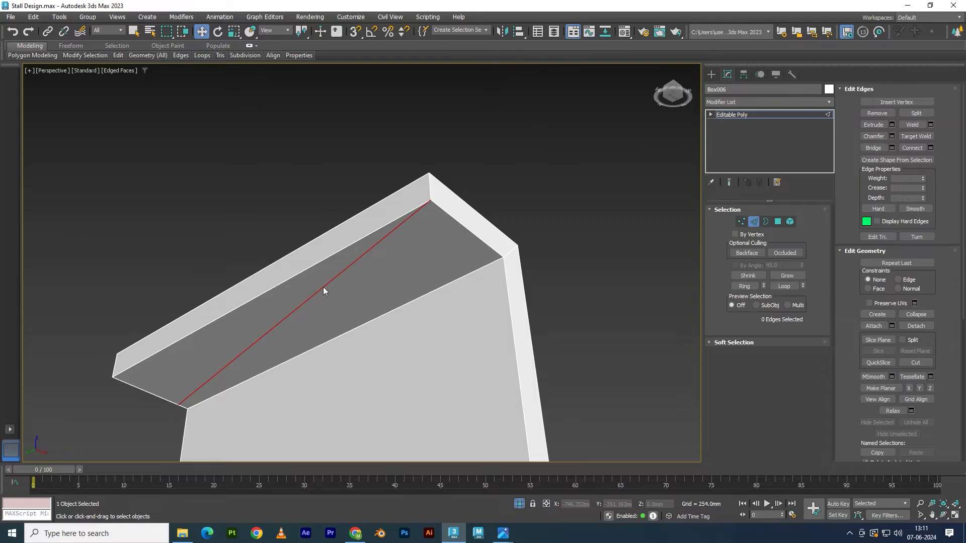
pyautogui.keyDown('alt'); pyautogui.moveTo(325, 286); pyautogui.dragTo(338, 238, button='middle'); pyautogui.keyUp('alt')
pyautogui.press('1')
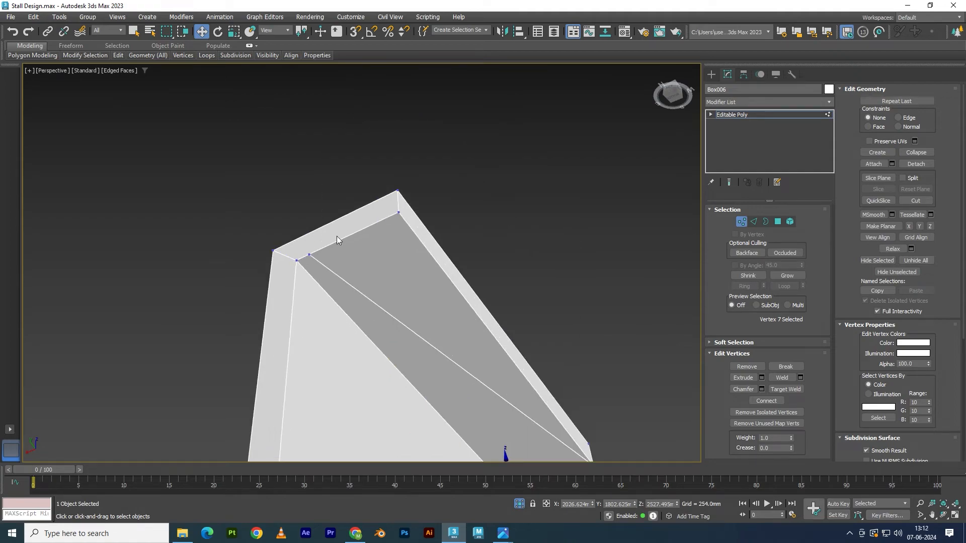
pyautogui.click(310, 251)
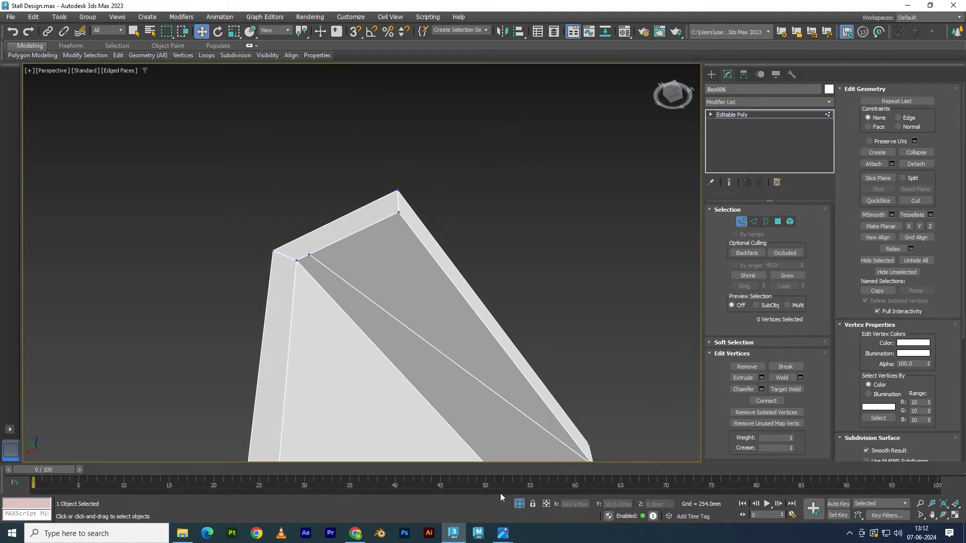
pyautogui.click(398, 213)
pyautogui.click(309, 255)
pyautogui.click(398, 214)
pyautogui.click(365, 234)
pyautogui.click(399, 211)
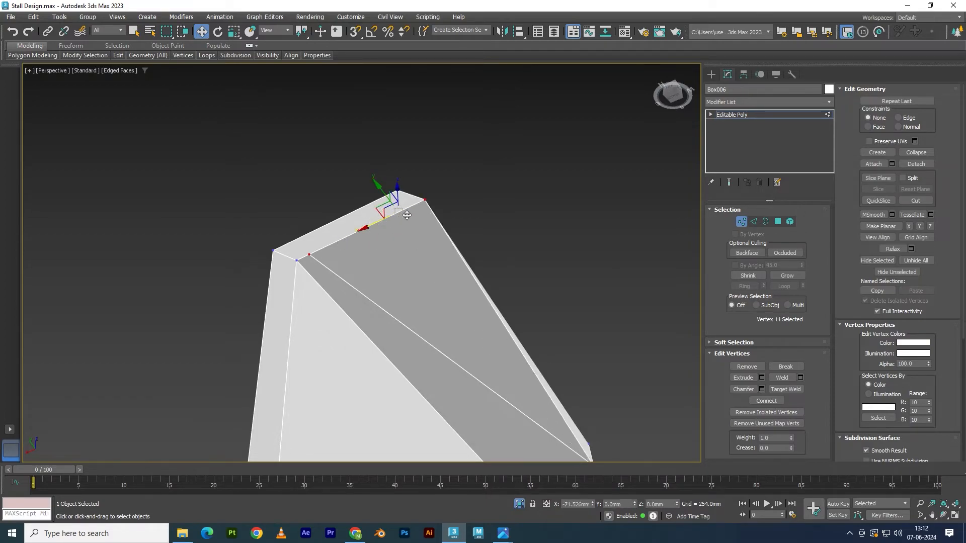
# Step: Return the side panel to whole-object level and add an Edit Poly modifier to it
pyautogui.press('2')
pyautogui.keyDown('alt'); pyautogui.moveTo(370, 298); pyautogui.dragTo(374, 360, button='middle'); pyautogui.keyUp('alt')
pyautogui.keyDown('alt'); pyautogui.moveTo(326, 300); pyautogui.dragTo(441, 287, button='middle'); pyautogui.keyUp('alt')
pyautogui.scroll(-3, 348, 287)
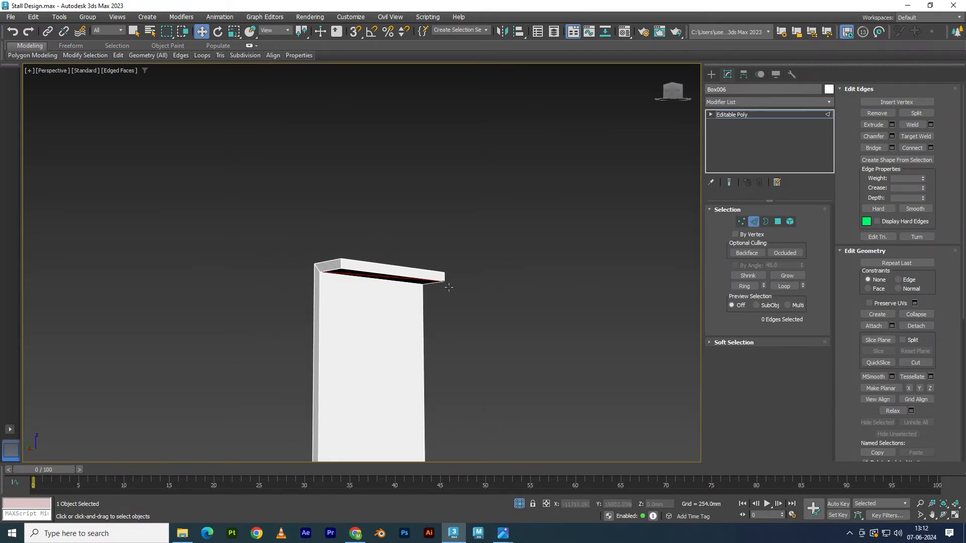
pyautogui.keyDown('alt'); pyautogui.moveTo(342, 281); pyautogui.dragTo(575, 167, button='middle'); pyautogui.keyUp('alt')
pyautogui.click(729, 114)
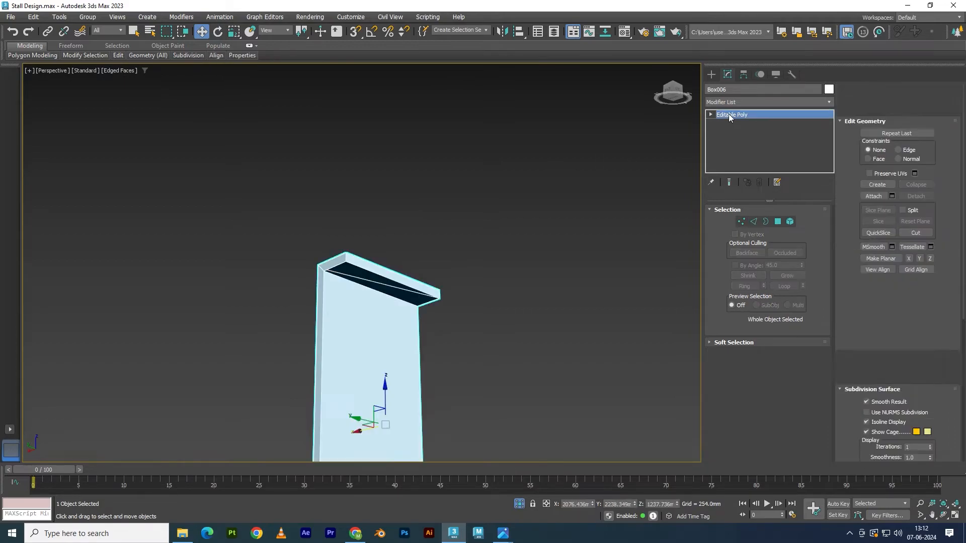
pyautogui.click(733, 101)
pyautogui.click(733, 101)
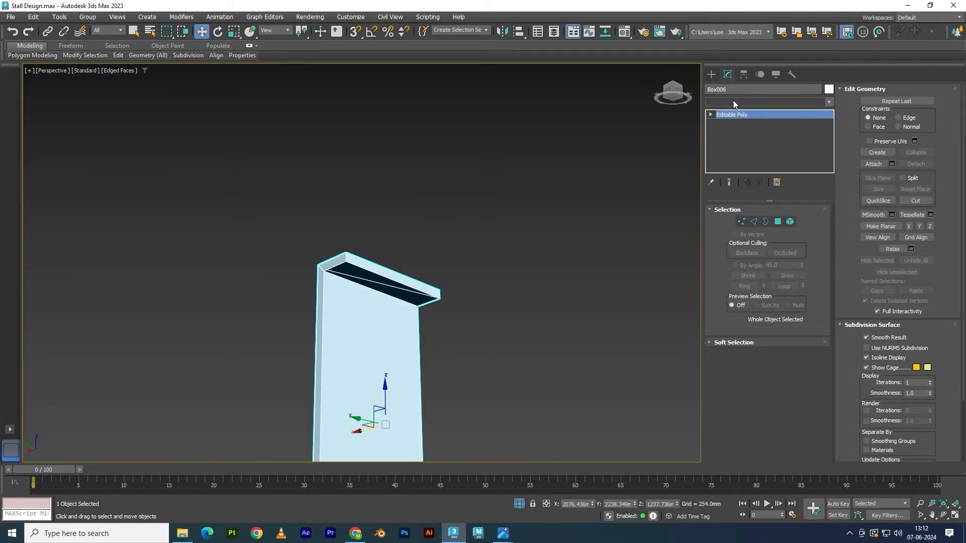
pyautogui.click(733, 101)
pyautogui.press('e')
pyautogui.click(733, 138)
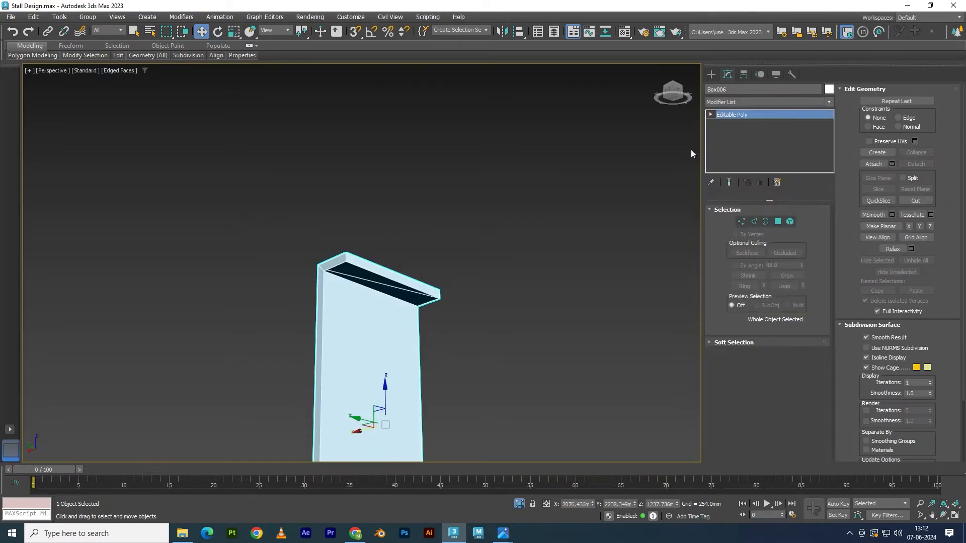
# Step: Try to move the diagonal edge on the overhang's underside
pyautogui.scroll(4, 381, 252)
pyautogui.keyDown('alt'); pyautogui.moveTo(379, 285); pyautogui.dragTo(360, 248, button='middle'); pyautogui.keyUp('alt')
pyautogui.press('2')
pyautogui.click(282, 283)
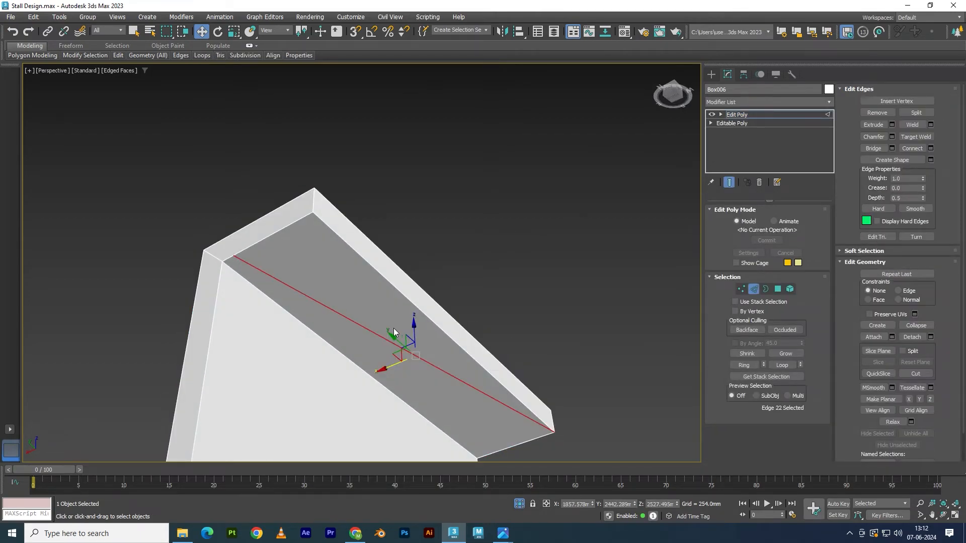
pyautogui.moveTo(413, 326); pyautogui.dragTo(431, 312)
pyautogui.rightClick(430, 313)
pyautogui.scroll(2, 244, 269)
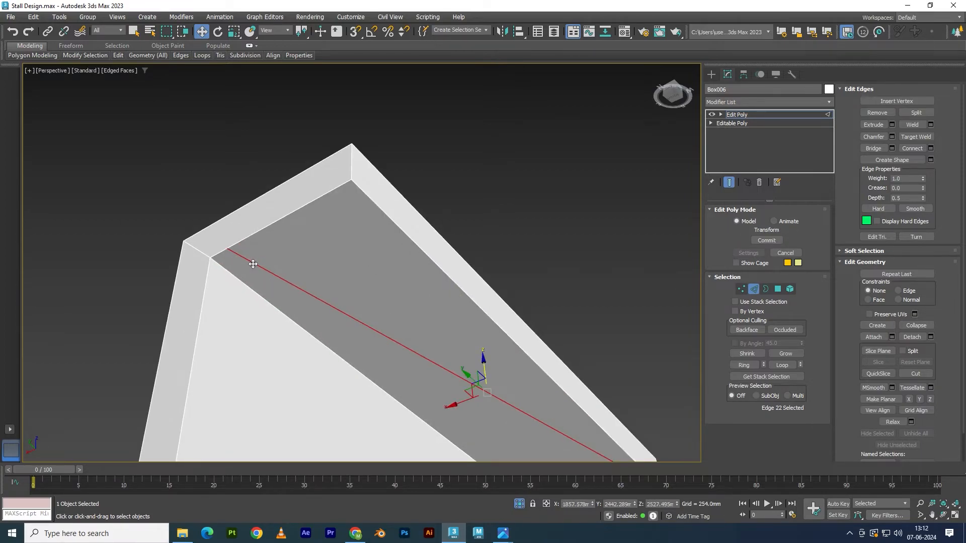
pyautogui.hotkey('ctrl', 'd')
# Step: Select the loop of four edges running around the side panel's mitred corner
pyautogui.keyDown('alt'); pyautogui.moveTo(264, 266); pyautogui.dragTo(207, 262, button='middle'); pyautogui.keyUp('alt')
pyautogui.scroll(-5, 207, 263)
pyautogui.keyDown('alt'); pyautogui.moveTo(394, 298); pyautogui.dragTo(281, 274, button='middle'); pyautogui.keyUp('alt')
pyautogui.keyDown('alt'); pyautogui.moveTo(280, 269); pyautogui.dragTo(282, 268); pyautogui.keyUp('alt')
pyautogui.keyDown('alt'); pyautogui.moveTo(282, 268); pyautogui.dragTo(272, 242, button='middle'); pyautogui.keyUp('alt')
pyautogui.scroll(4, 232, 243)
pyautogui.doubleClick(238, 234)
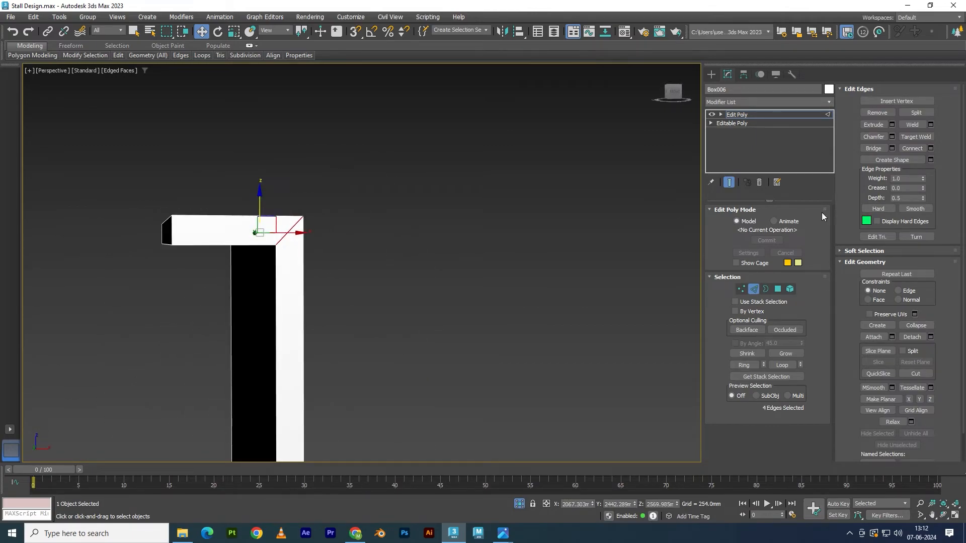
# Step: Try to chamfer the mitred corner's edge loop with 7 segments
pyautogui.click(890, 135)
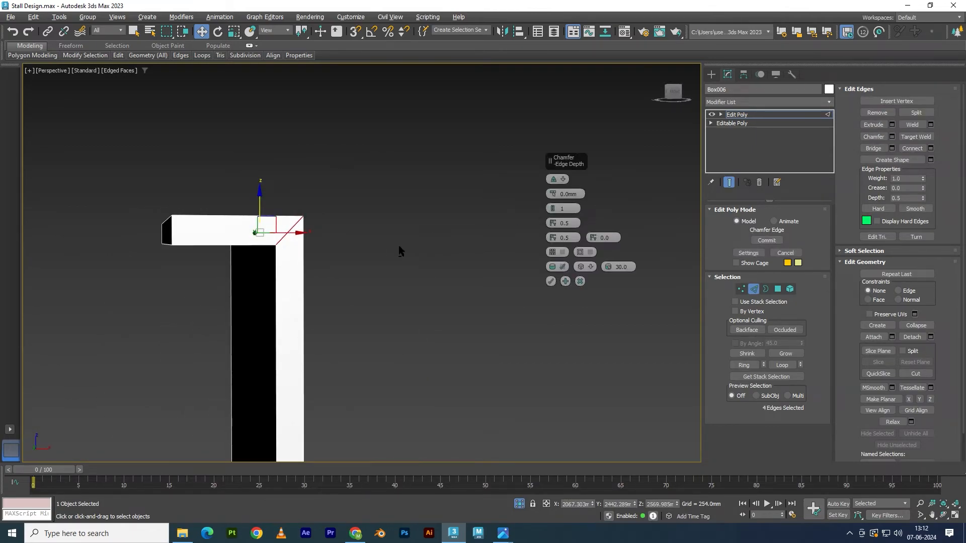
pyautogui.keyDown('alt'); pyautogui.moveTo(403, 246); pyautogui.dragTo(272, 255, button='middle'); pyautogui.keyUp('alt')
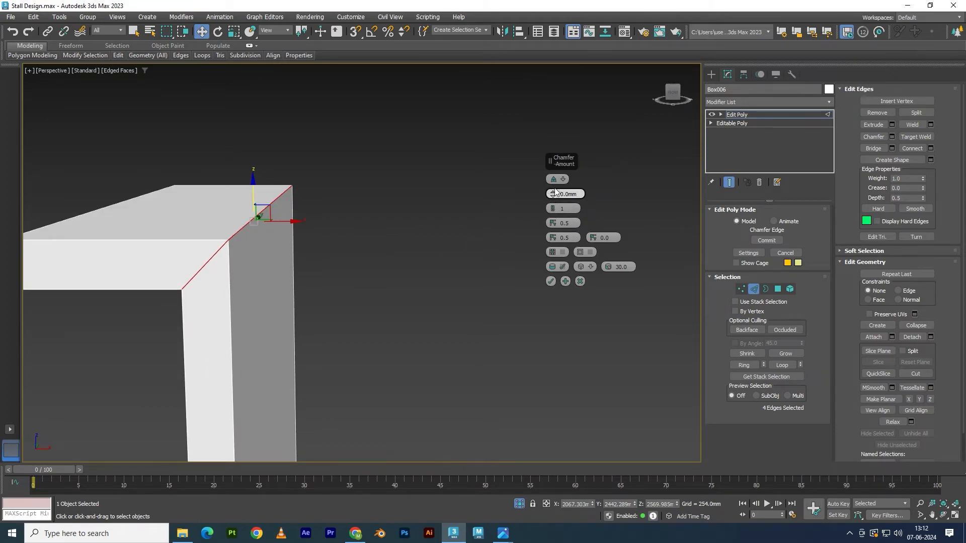
pyautogui.moveTo(553, 193); pyautogui.dragTo(559, 177)
pyautogui.scroll(-5, 420, 224)
pyautogui.moveTo(418, 247)
pyautogui.keyDown('alt'); pyautogui.mouseDown(button='middle')
pyautogui.moveTo(392, 266)
pyautogui.moveTo(400, 248)
pyautogui.mouseUp(button='middle'); pyautogui.keyUp('alt')
pyautogui.scroll(4, 400, 252)
pyautogui.moveTo(553, 194)
pyautogui.mouseDown()
pyautogui.moveTo(556, 202)
pyautogui.moveTo(554, 182)
pyautogui.moveTo(555, 193)
pyautogui.mouseUp()
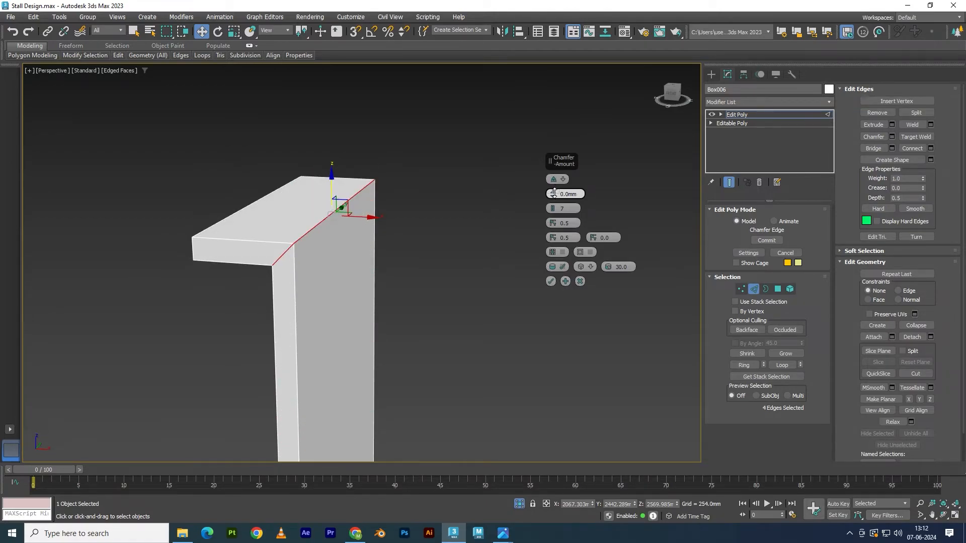
pyautogui.keyDown('alt'); pyautogui.moveTo(401, 276); pyautogui.dragTo(419, 268, button='middle'); pyautogui.keyUp('alt')
pyautogui.scroll(2, 351, 234)
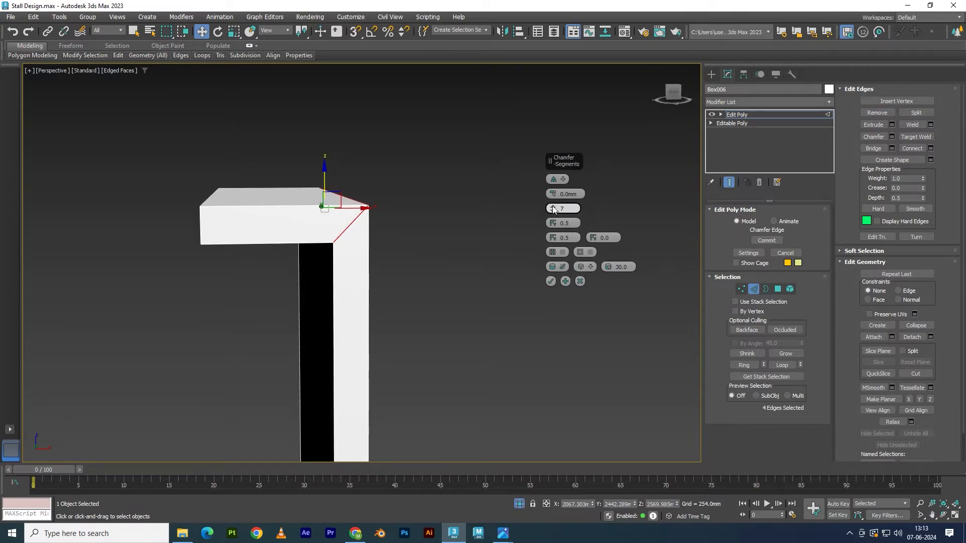
# Step: Try a Patch chamfer of about 15.6 mm on the corner loop with an adjusted edge end bias, and cancel it
pyautogui.moveTo(555, 193)
pyautogui.mouseDown()
pyautogui.moveTo(554, 151)
pyautogui.moveTo(553, 191)
pyautogui.mouseUp()
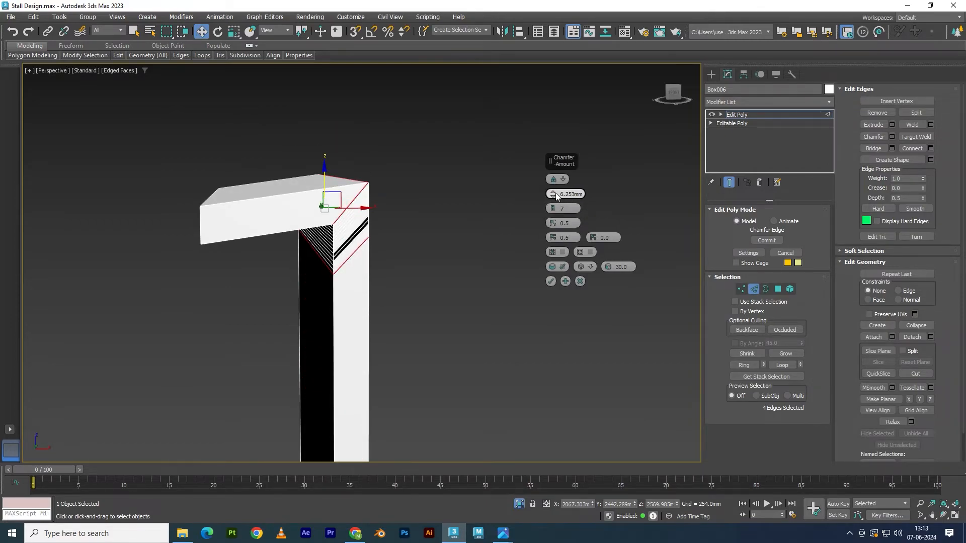
pyautogui.click(557, 180)
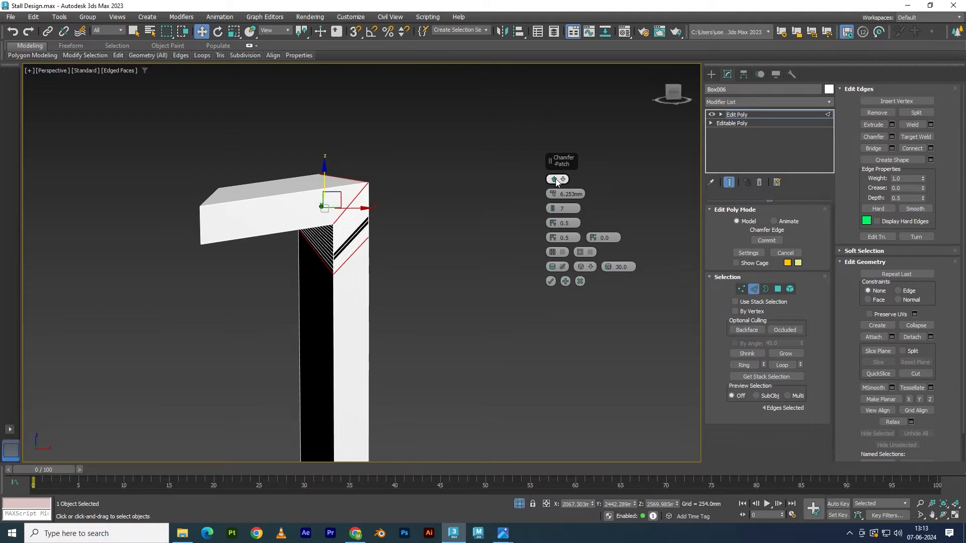
pyautogui.moveTo(556, 193); pyautogui.dragTo(556, 178)
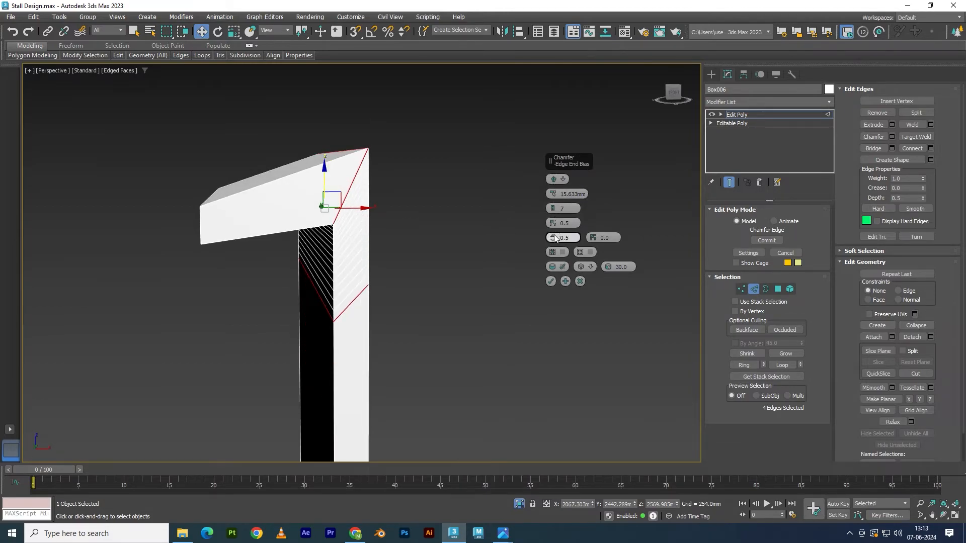
pyautogui.moveTo(554, 242); pyautogui.dragTo(564, 86)
pyautogui.click(580, 281)
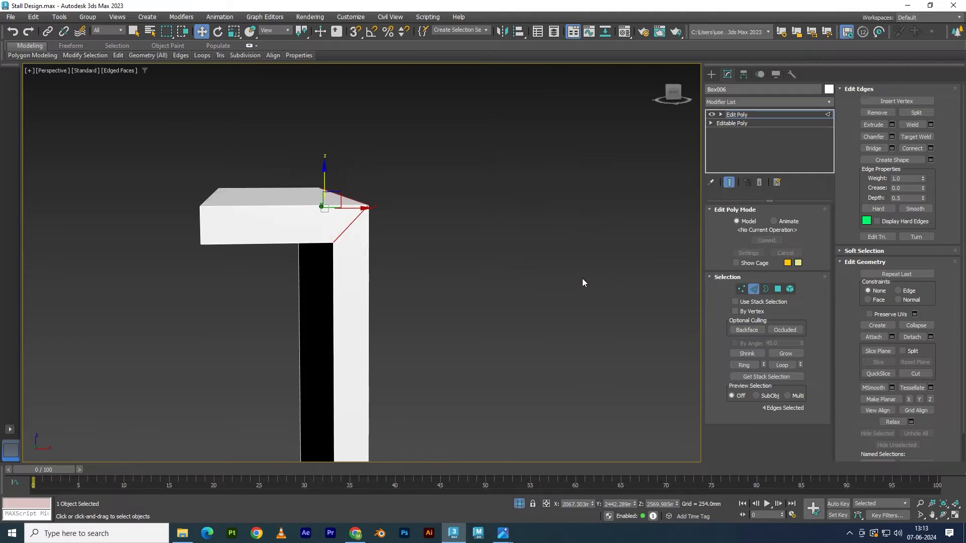
# Step: Reselect the loop of four edges running around the side panel's mitred overhang corner
pyautogui.keyDown('alt'); pyautogui.moveTo(455, 269); pyautogui.dragTo(372, 241, button='middle'); pyautogui.keyUp('alt')
pyautogui.click(329, 224)
pyautogui.scroll(3, 341, 227)
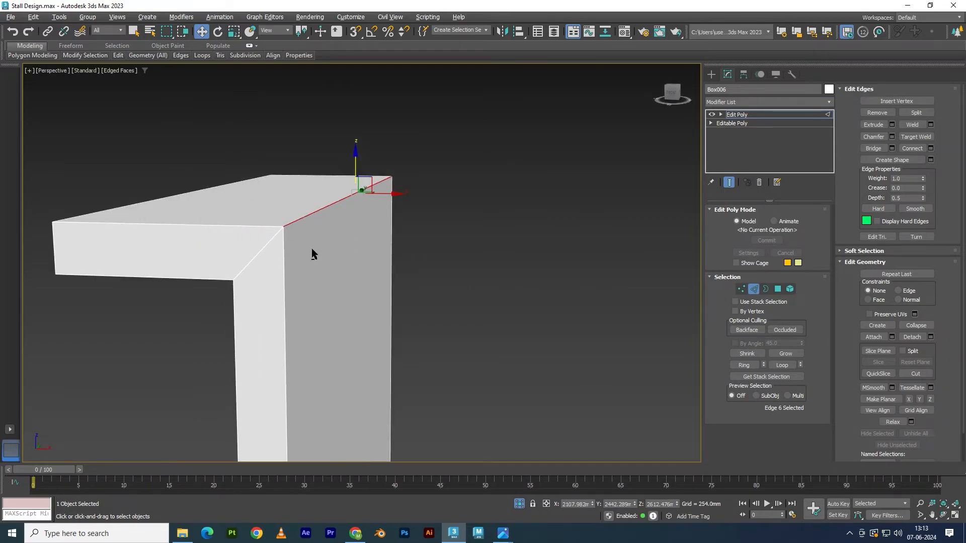
pyautogui.keyDown('alt'); pyautogui.moveTo(313, 253); pyautogui.dragTo(371, 228, button='middle'); pyautogui.keyUp('alt')
pyautogui.keyDown('ctrl'); pyautogui.click(430, 193); pyautogui.keyUp('ctrl')
pyautogui.keyDown('alt'); pyautogui.moveTo(497, 206); pyautogui.dragTo(677, 146, button='middle'); pyautogui.keyUp('alt')
pyautogui.keyDown('alt'); pyautogui.moveTo(407, 189); pyautogui.dragTo(377, 215, button='middle'); pyautogui.keyUp('alt')
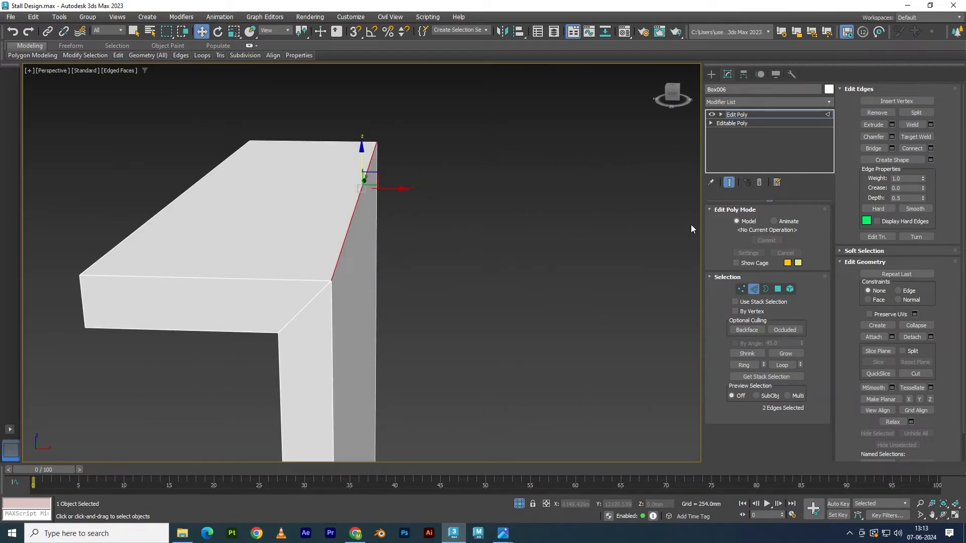
pyautogui.keyDown('alt'); pyautogui.moveTo(675, 235); pyautogui.dragTo(537, 227, button='middle'); pyautogui.keyUp('alt')
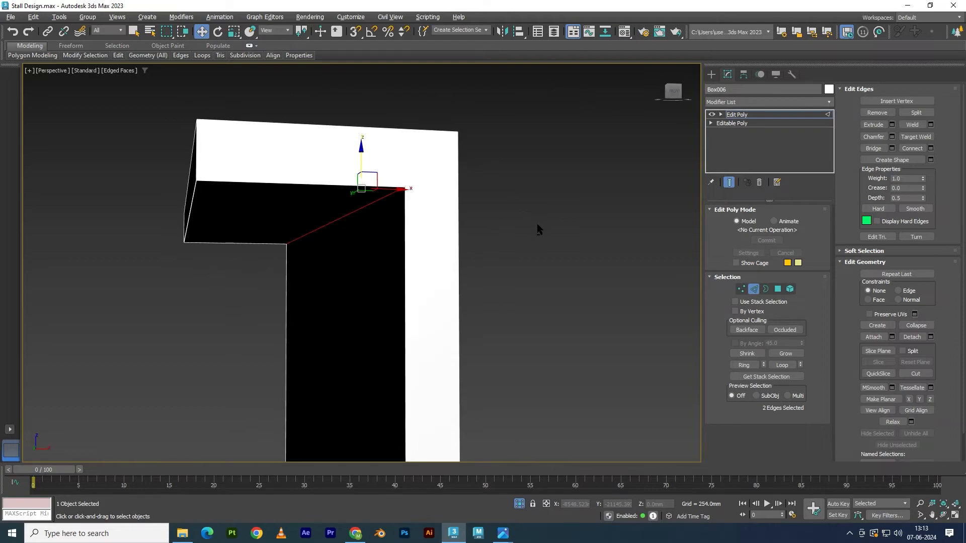
pyautogui.keyDown('ctrl'); pyautogui.click(434, 157); pyautogui.keyUp('ctrl')
pyautogui.keyDown('alt'); pyautogui.moveTo(487, 204); pyautogui.dragTo(554, 296, button='middle'); pyautogui.keyUp('alt')
pyautogui.keyDown('ctrl'); pyautogui.click(557, 293); pyautogui.keyUp('ctrl')
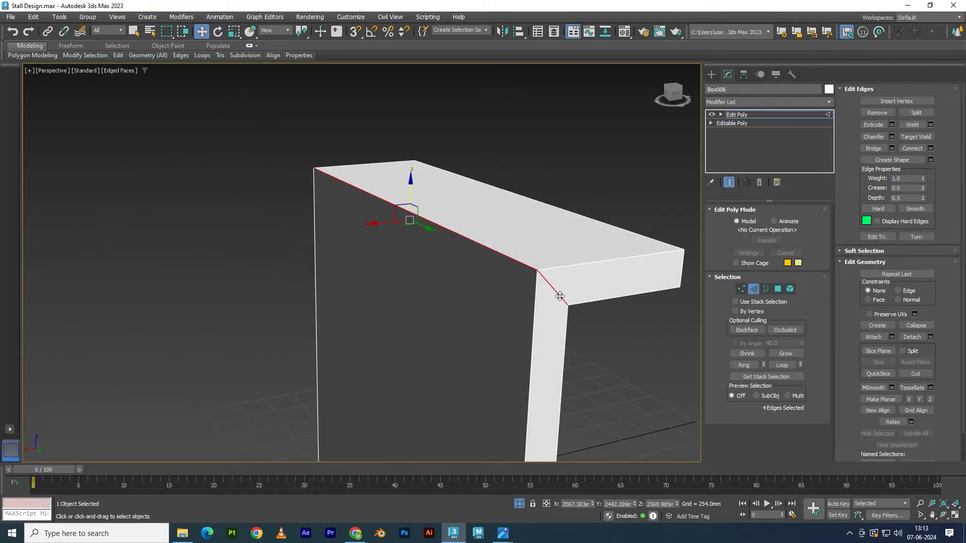
# Step: Try to bridge the mitred corner's edges with 9 segments and a Bridge Adjacent value of 180, and cancel it
pyautogui.click(892, 149)
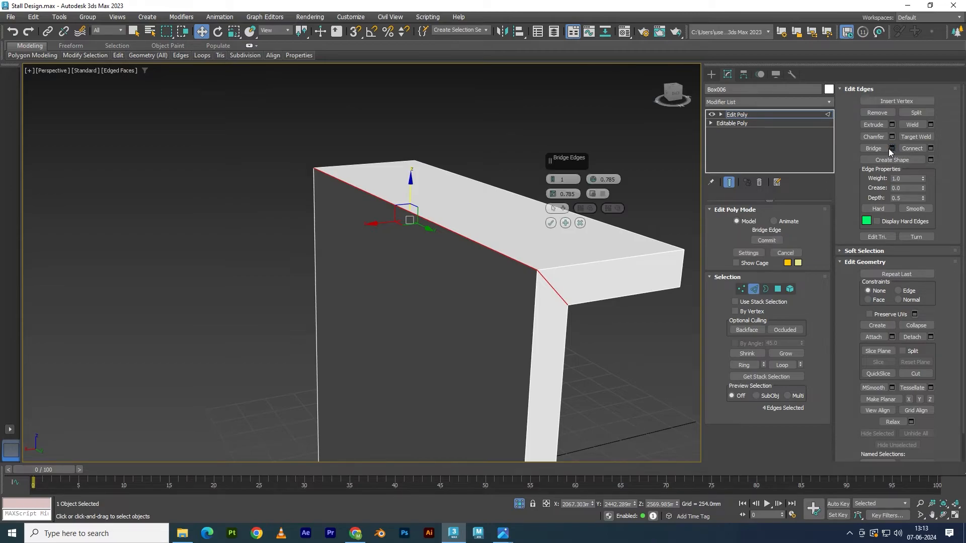
pyautogui.moveTo(555, 180); pyautogui.dragTo(555, 161)
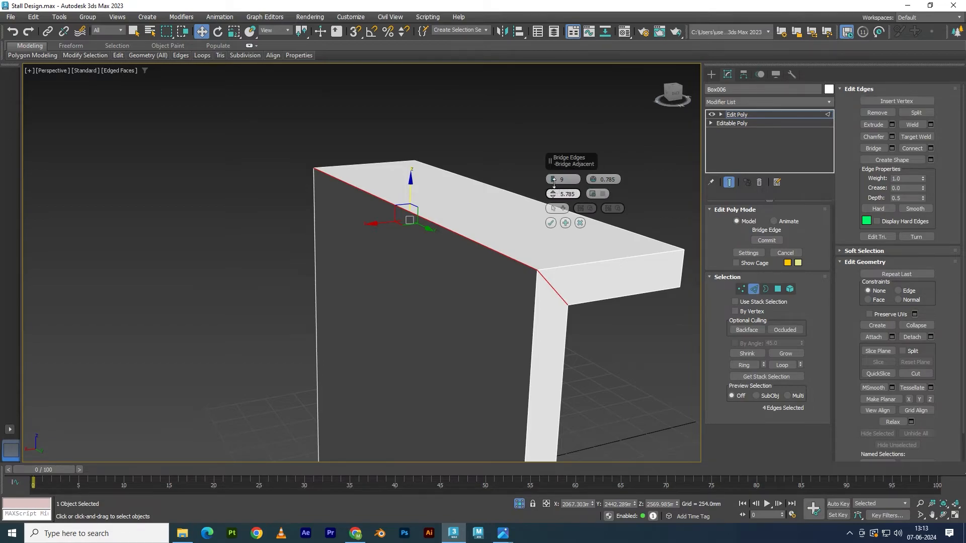
pyautogui.moveTo(568, 66); pyautogui.dragTo(570, 98)
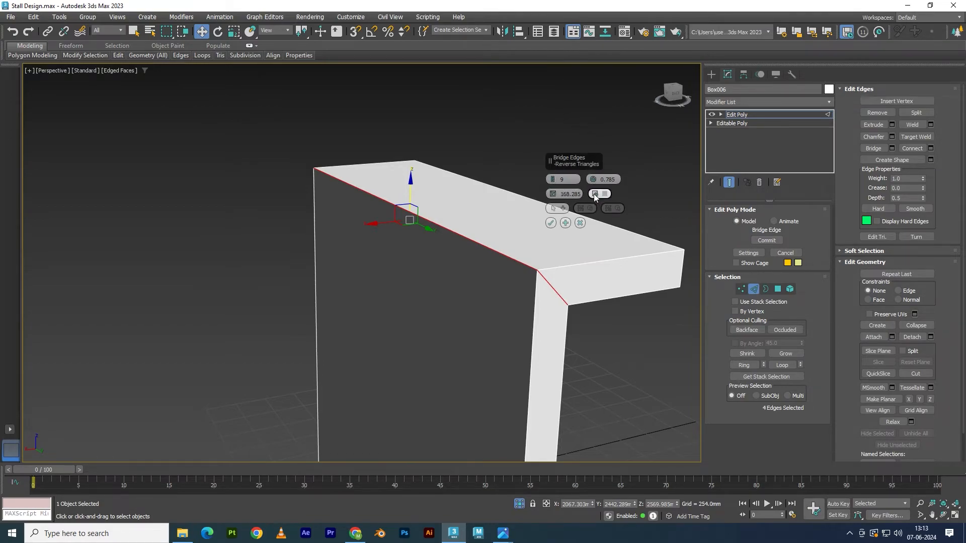
pyautogui.click(556, 210)
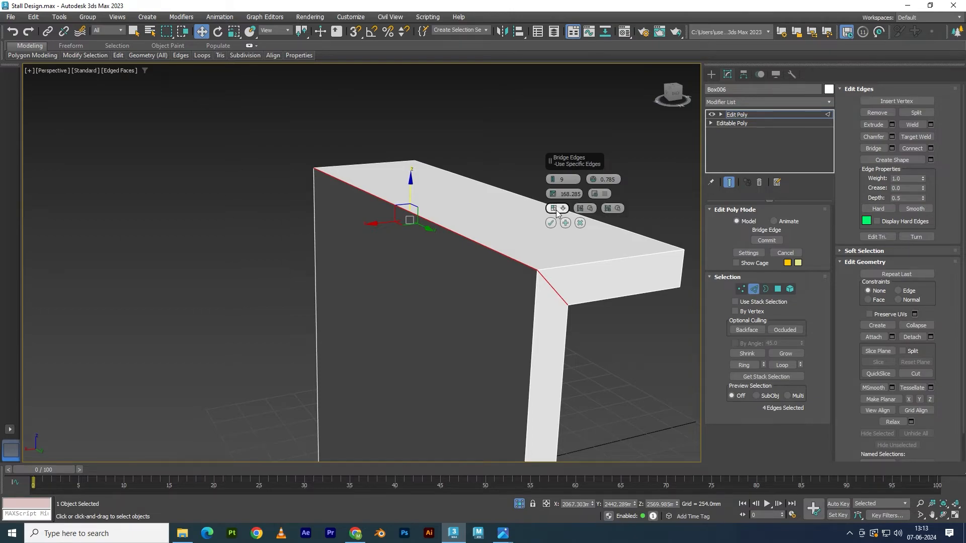
pyautogui.scroll(2, 528, 246)
pyautogui.scroll(1, 468, 262)
pyautogui.scroll(2, 456, 262)
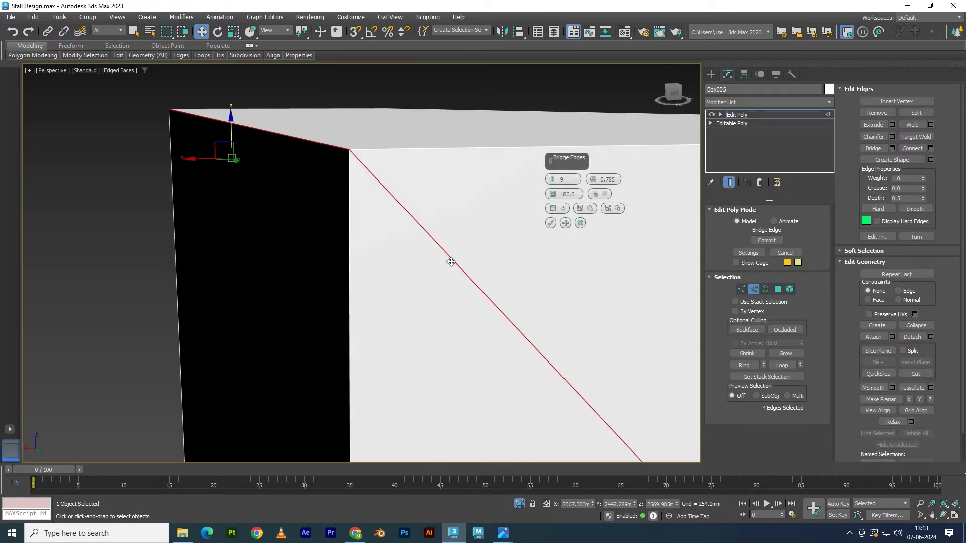
pyautogui.click(452, 256)
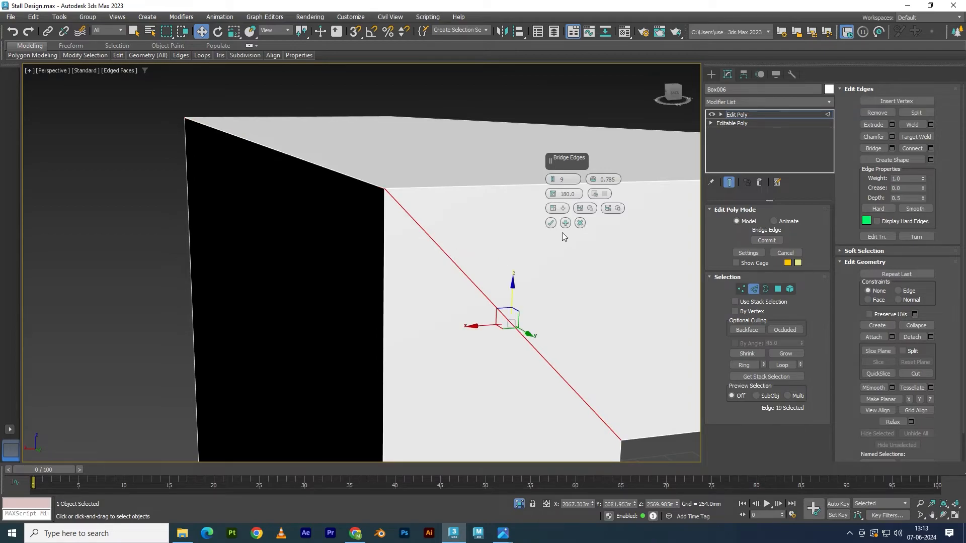
pyautogui.click(580, 223)
pyautogui.hotkey('alt', 'l')
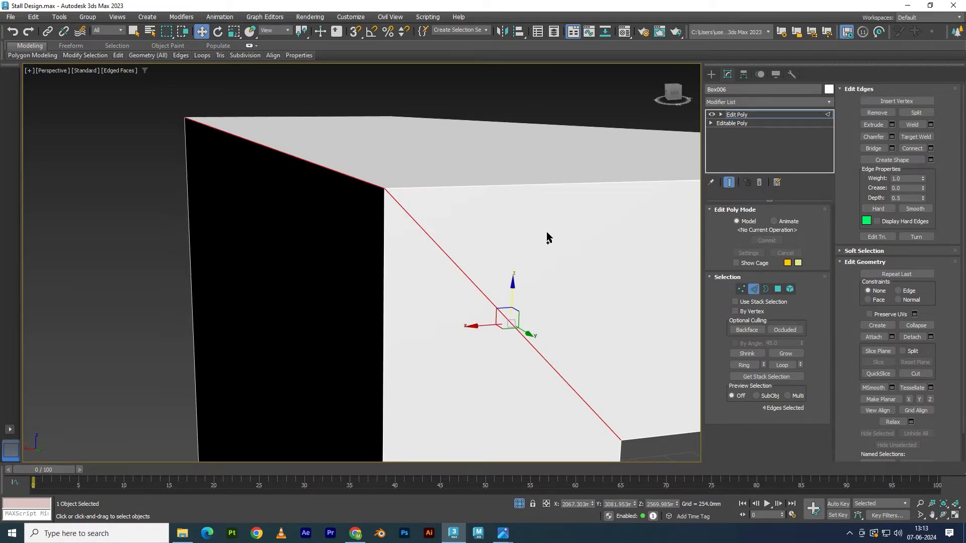
pyautogui.hotkey('ctrl', 'z')
pyautogui.click(753, 114)
# Step: Try to chamfer only the outer top edge of the overhang corner, and cancel it
pyautogui.scroll(-10, 416, 231)
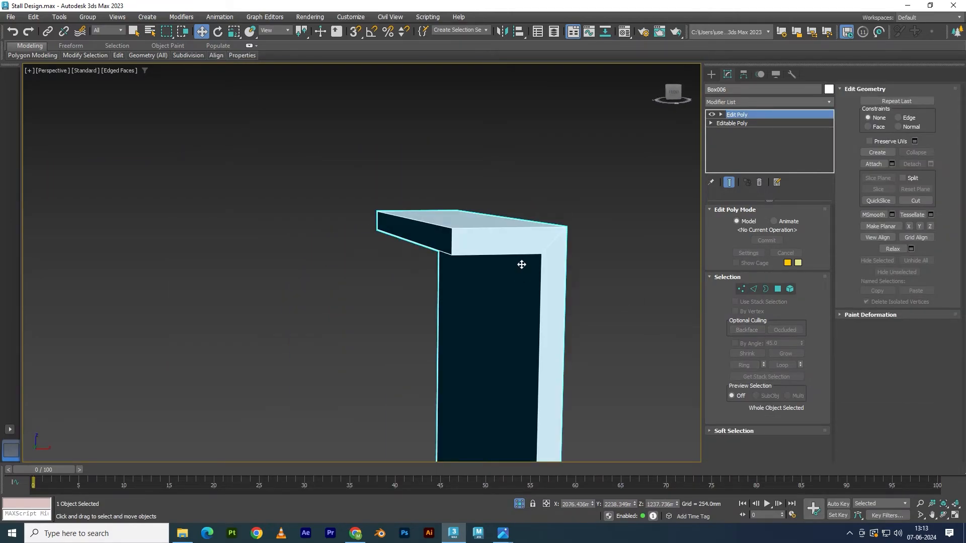
pyautogui.keyDown('alt'); pyautogui.moveTo(521, 264); pyautogui.dragTo(561, 272, button='middle'); pyautogui.keyUp('alt')
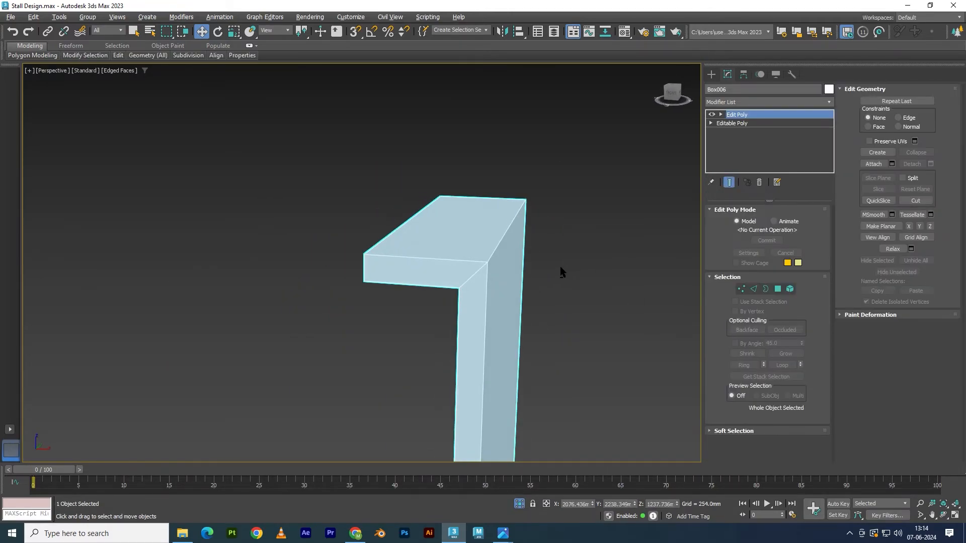
pyautogui.press('2')
pyautogui.click(496, 249)
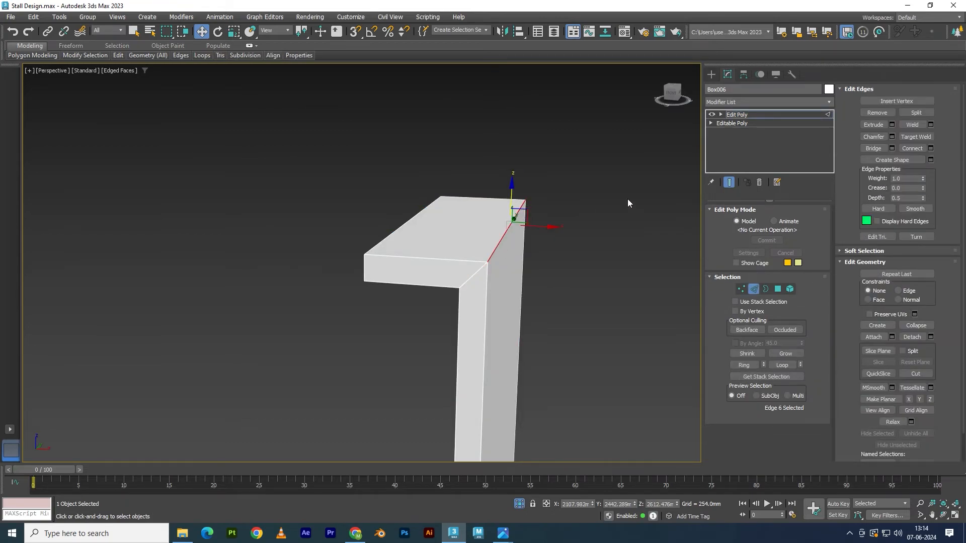
pyautogui.click(893, 137)
pyautogui.keyDown('alt'); pyautogui.moveTo(508, 218); pyautogui.dragTo(487, 229, button='middle'); pyautogui.keyUp('alt')
pyautogui.moveTo(554, 195)
pyautogui.mouseDown()
pyautogui.moveTo(558, 168)
pyautogui.moveTo(562, 209)
pyautogui.mouseUp()
pyautogui.click(580, 281)
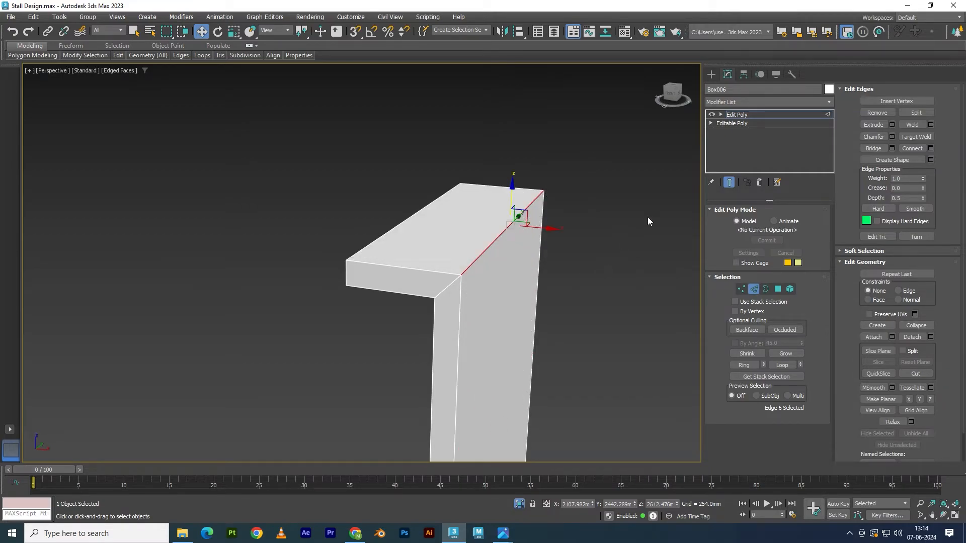
# Step: Delete the Edit Poly modifier from the side panel, keeping the base Editable Poly
pyautogui.click(755, 115)
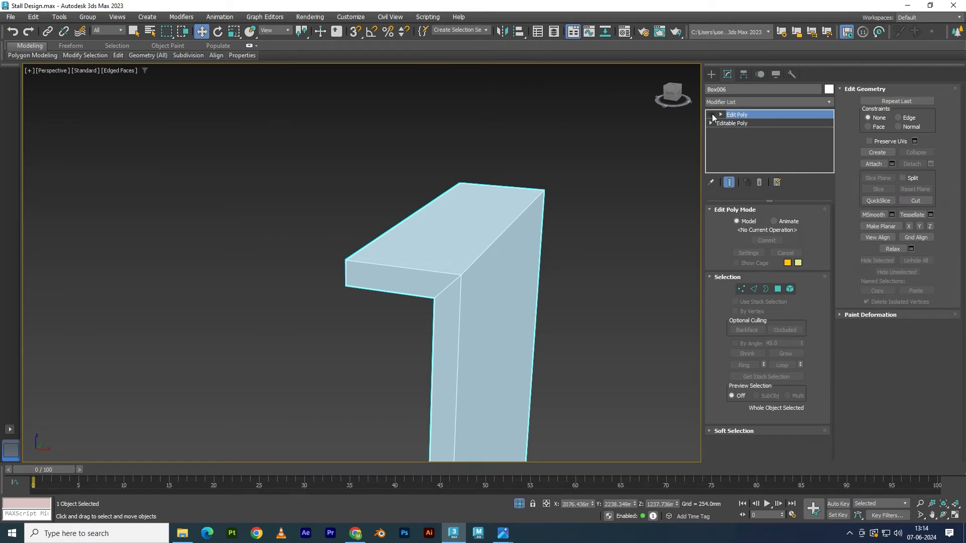
pyautogui.press('2')
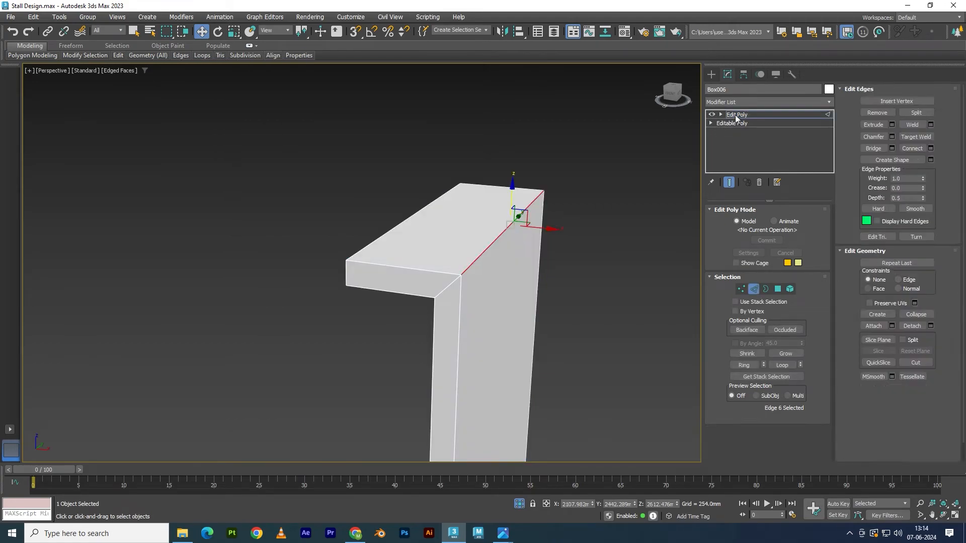
pyautogui.press('Delete')
pyautogui.hotkey('ctrl', 'z')
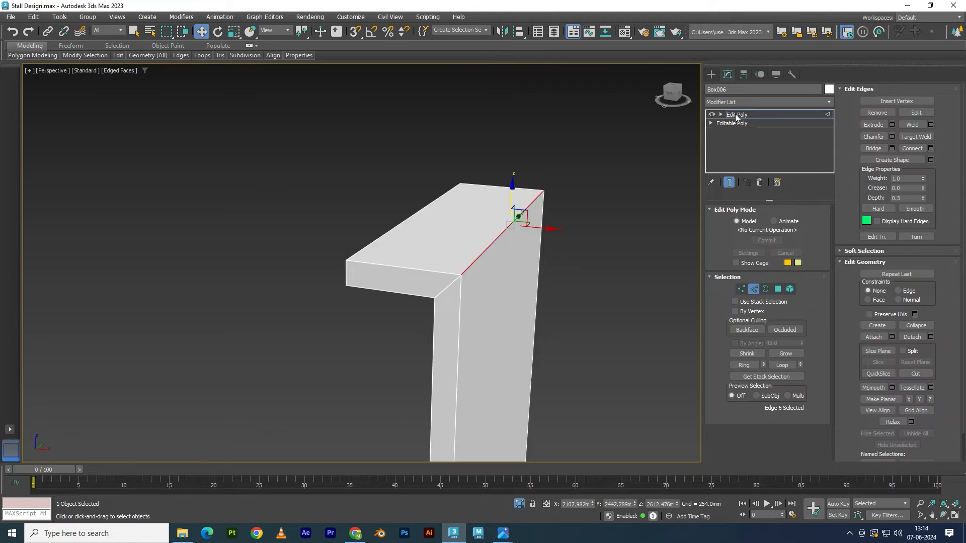
pyautogui.click(736, 113)
pyautogui.rightClick(735, 114)
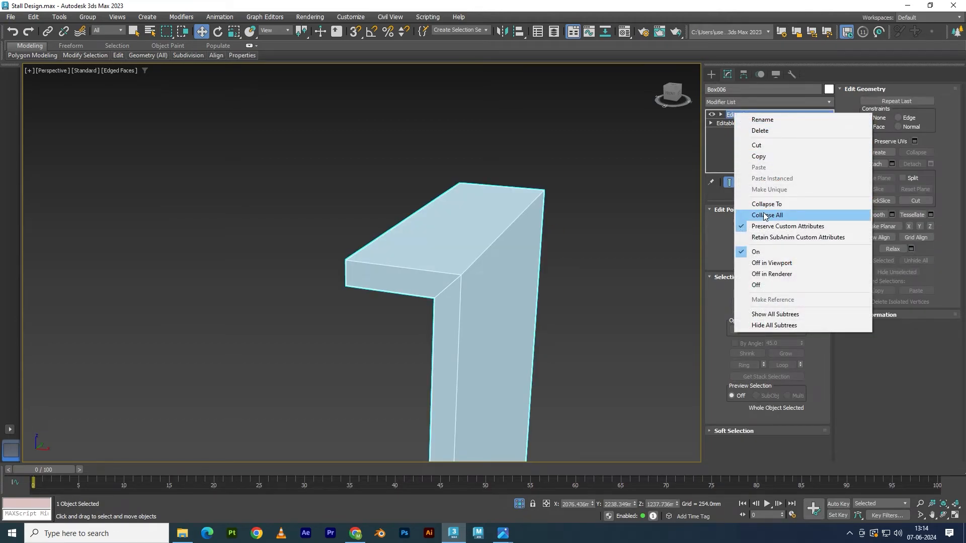
pyautogui.click(754, 131)
# Step: Examine the base mesh's edges around the underside of the overhang
pyautogui.keyDown('alt'); pyautogui.moveTo(502, 240); pyautogui.dragTo(518, 256, button='middle'); pyautogui.keyUp('alt')
pyautogui.press('2')
pyautogui.keyDown('alt'); pyautogui.moveTo(455, 257); pyautogui.dragTo(578, 205, button='middle'); pyautogui.keyUp('alt')
pyautogui.doubleClick(448, 211)
pyautogui.click(477, 234)
pyautogui.keyDown('alt'); pyautogui.moveTo(475, 236); pyautogui.dragTo(470, 248, button='middle'); pyautogui.keyUp('alt')
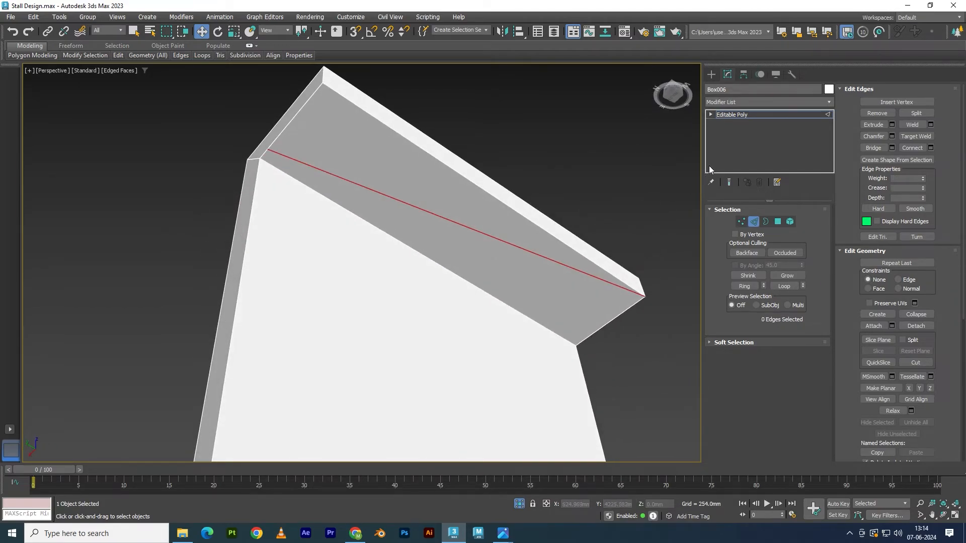
# Step: Try an OpenSubdiv modifier on the side panel
pyautogui.click(716, 102)
pyautogui.press('o')
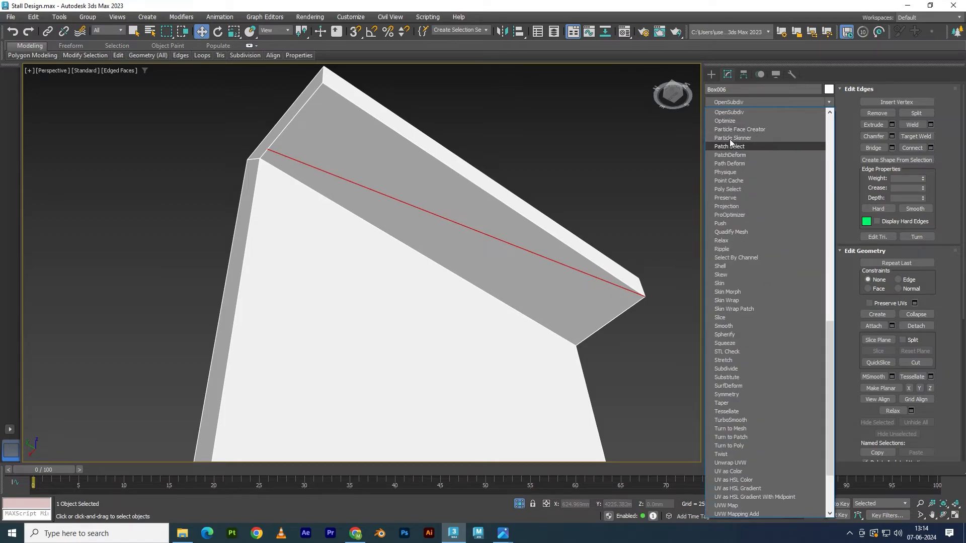
pyautogui.click(724, 114)
pyautogui.scroll(-5, 546, 216)
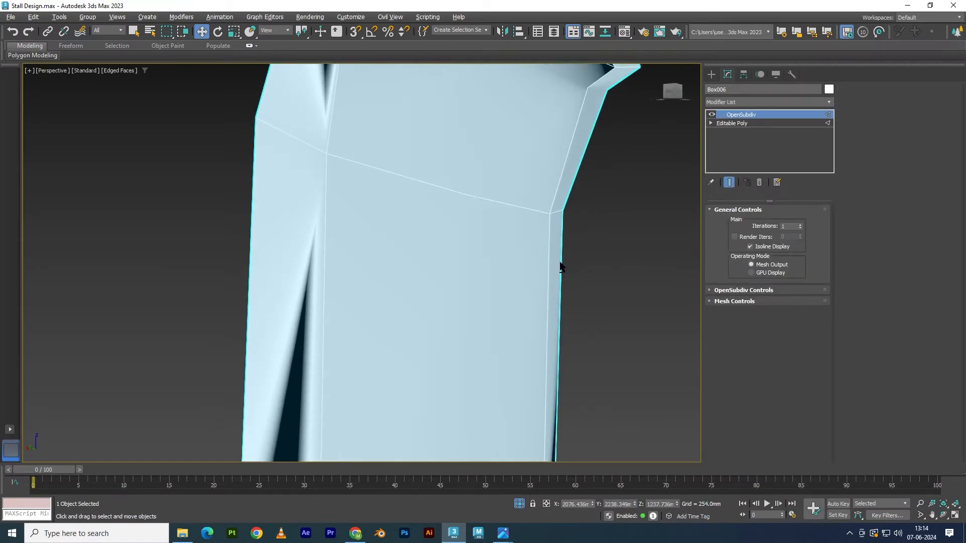
pyautogui.moveTo(527, 254)
pyautogui.keyDown('alt'); pyautogui.mouseDown(button='middle')
pyautogui.moveTo(537, 298)
pyautogui.moveTo(527, 253)
pyautogui.mouseUp(button='middle'); pyautogui.keyUp('alt')
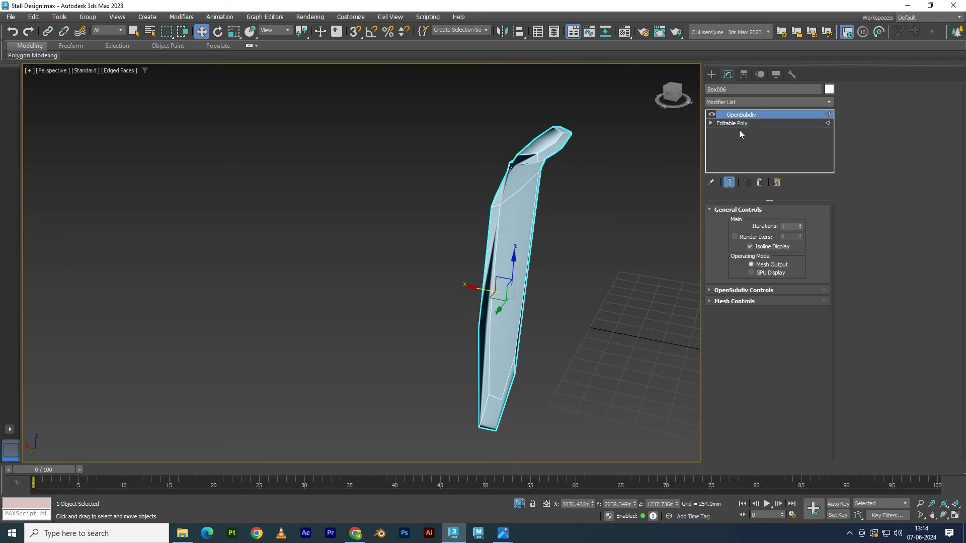
# Step: Compare the side panel with OpenSubdiv off and on, and remove the modifier
pyautogui.click(712, 114)
pyautogui.keyDown('alt'); pyautogui.moveTo(629, 181); pyautogui.dragTo(463, 191, button='middle'); pyautogui.keyUp('alt')
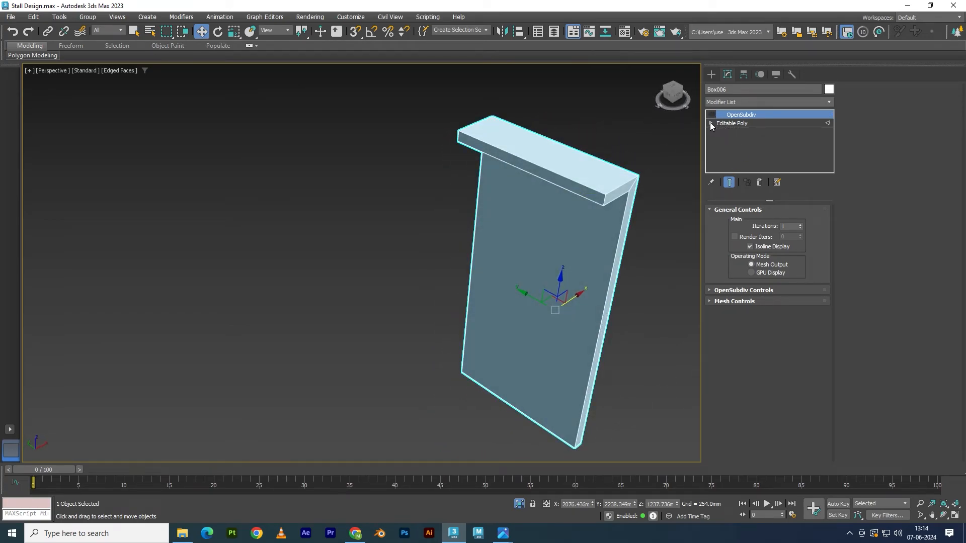
pyautogui.keyDown('alt'); pyautogui.moveTo(642, 173); pyautogui.dragTo(444, 283, button='middle'); pyautogui.keyUp('alt')
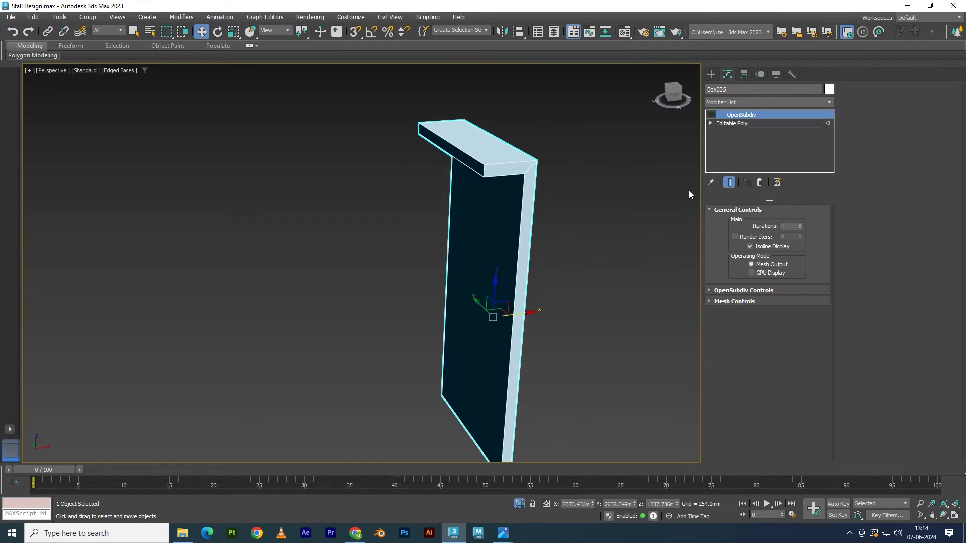
pyautogui.click(712, 116)
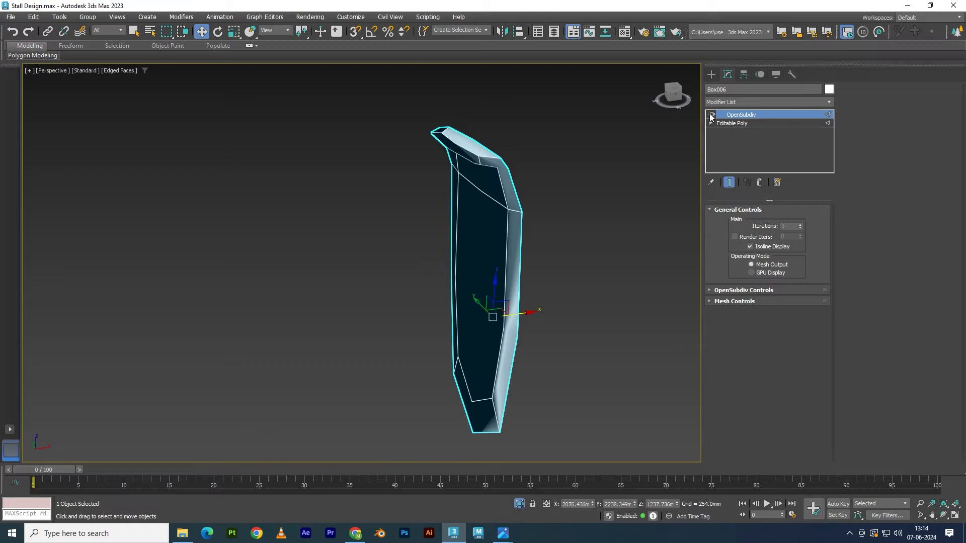
pyautogui.click(711, 115)
pyautogui.rightClick(733, 114)
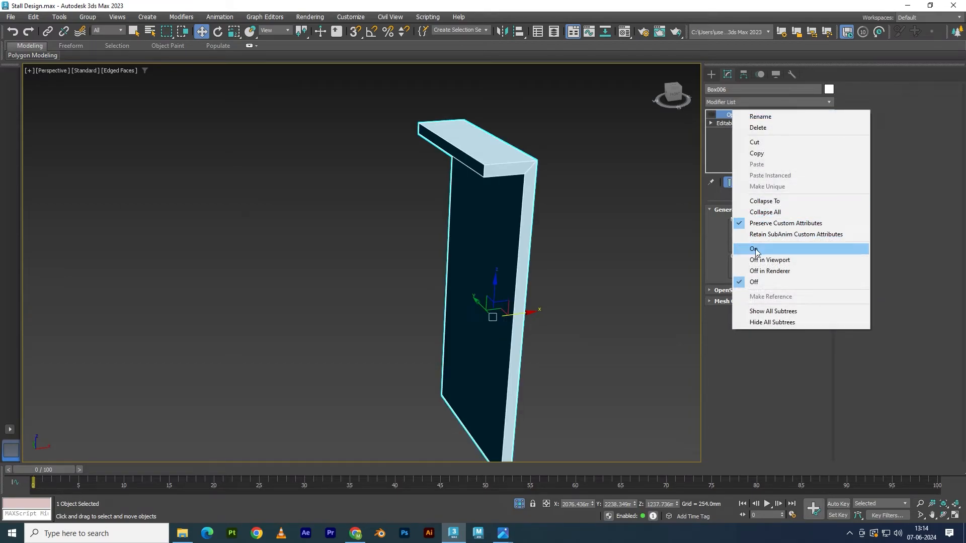
pyautogui.click(755, 142)
# Step: Add a new Edit Poly modifier to the side panel
pyautogui.click(514, 252)
pyautogui.scroll(5, 525, 206)
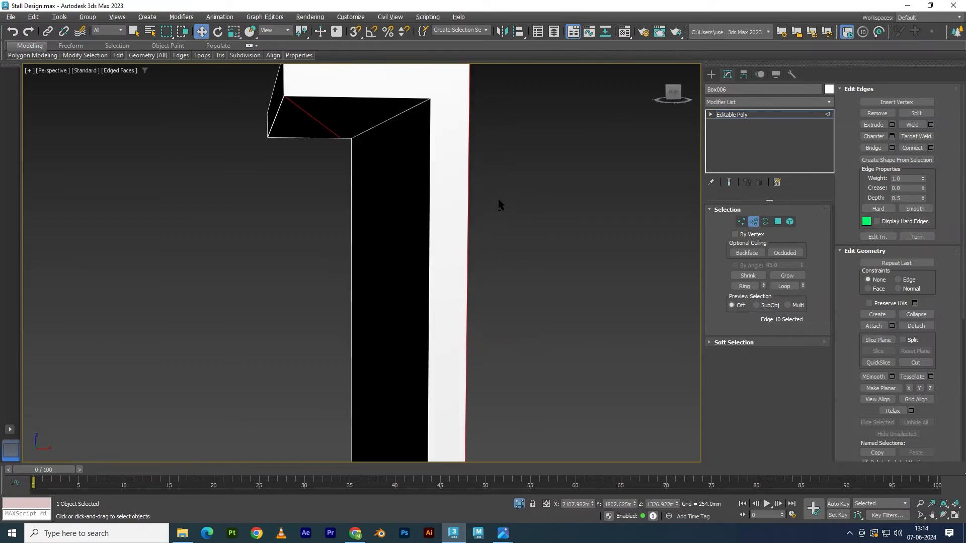
pyautogui.scroll(-4, 496, 200)
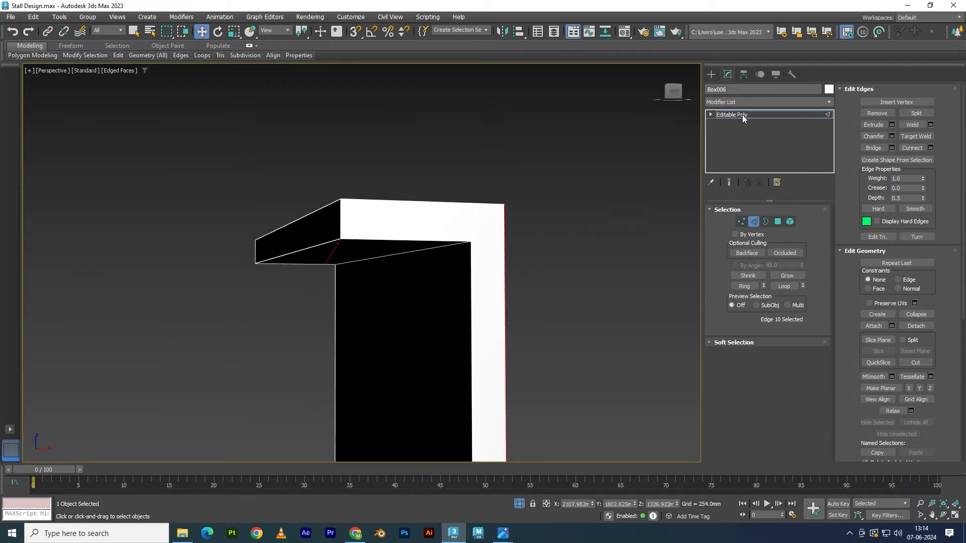
pyautogui.click(740, 103)
pyautogui.write('esh')
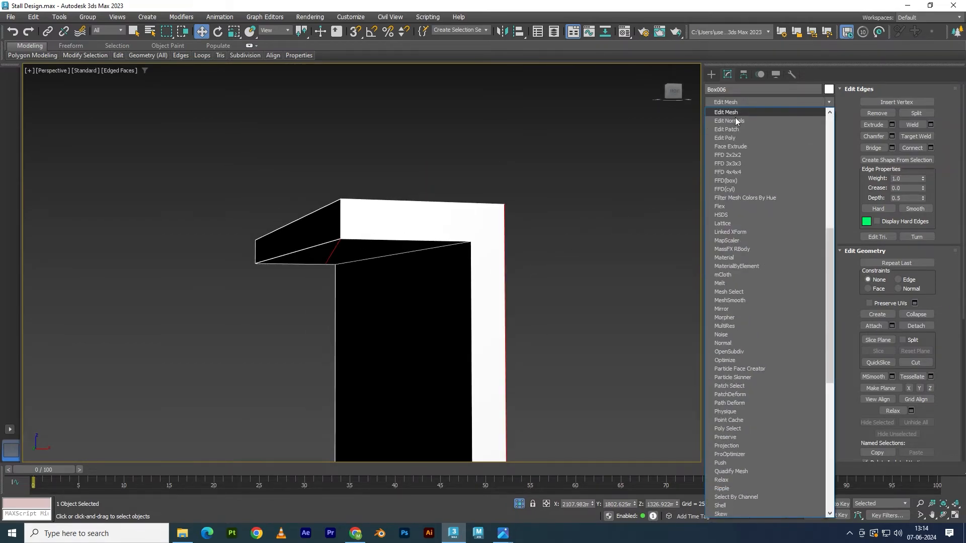
pyautogui.click(728, 138)
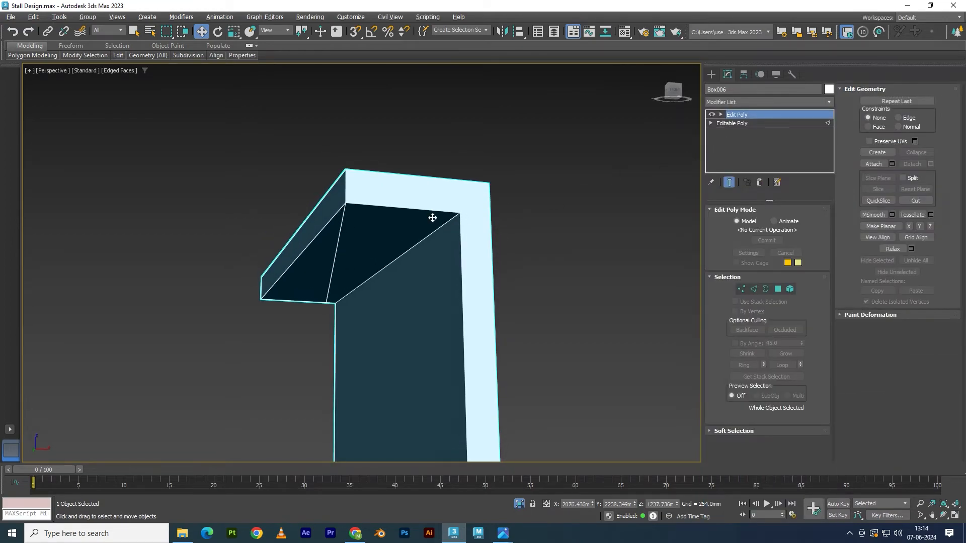
# Step: Delete all the overhang's polygons up to the panel's mitred corner, including the two underside polygons
pyautogui.press('4')
pyautogui.click(381, 231)
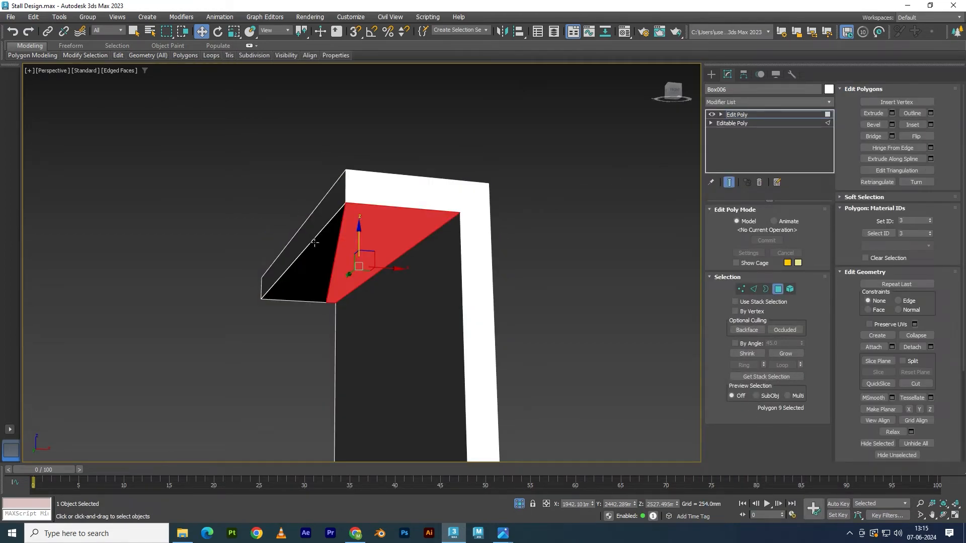
pyautogui.keyDown('ctrl'); pyautogui.click(313, 242); pyautogui.keyUp('ctrl')
pyautogui.keyDown('alt'); pyautogui.moveTo(313, 242); pyautogui.dragTo(253, 140, button='middle'); pyautogui.keyUp('alt')
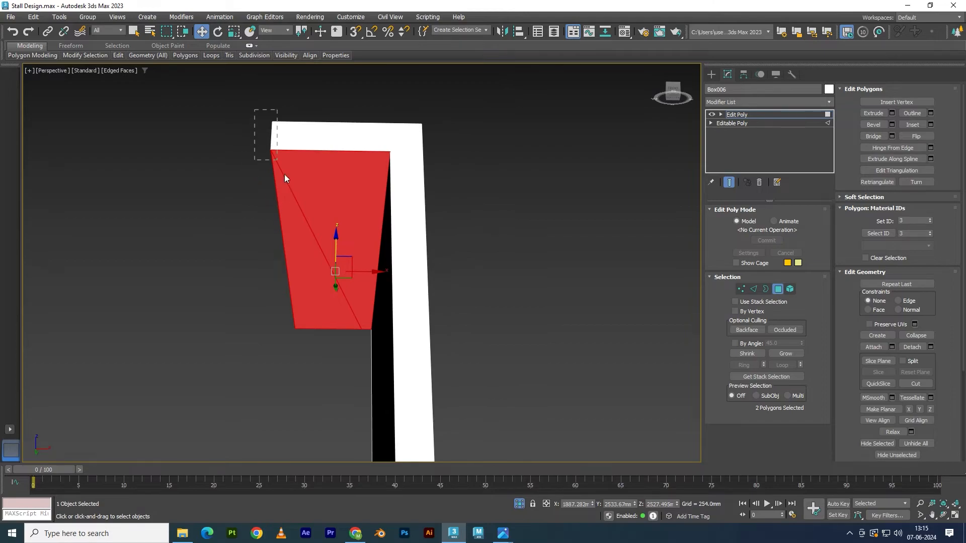
pyautogui.moveTo(334, 340); pyautogui.dragTo(335, 340)
pyautogui.press('Delete')
# Step: Extend the mitred corner's top and bottom edges outward along X to form the overhang's top and underside surfaces
pyautogui.keyDown('alt'); pyautogui.moveTo(458, 267); pyautogui.dragTo(472, 291, button='middle'); pyautogui.keyUp('alt')
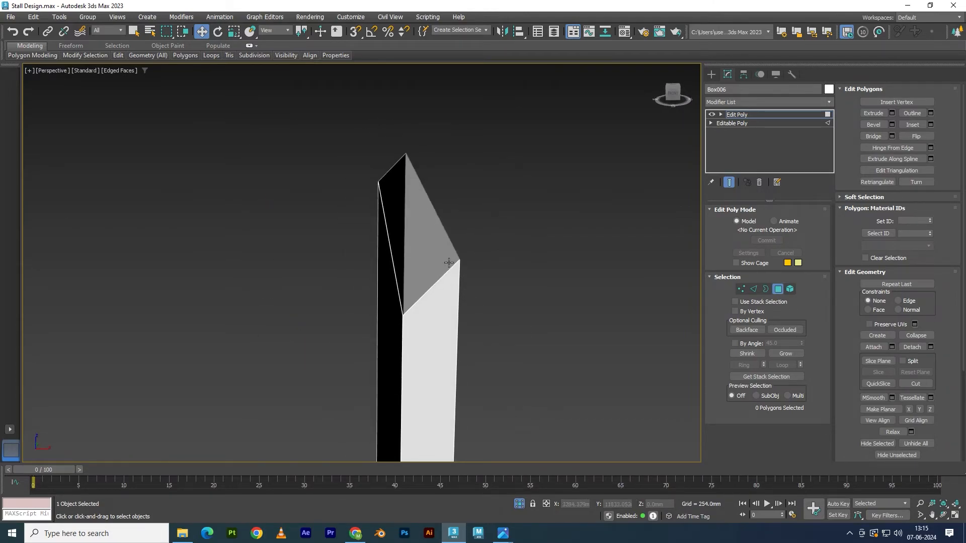
pyautogui.press('2')
pyautogui.click(436, 220)
pyautogui.keyDown('ctrl'); pyautogui.click(388, 247); pyautogui.keyUp('ctrl')
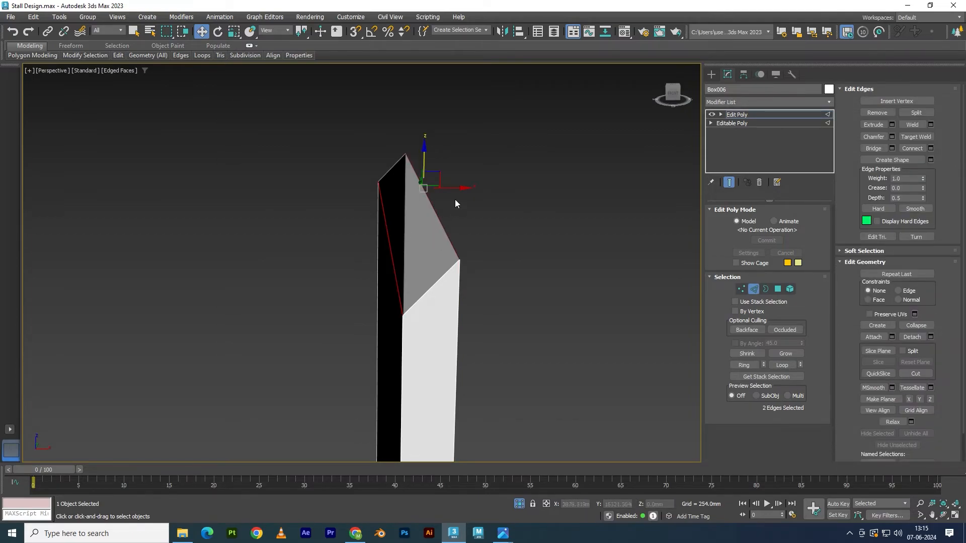
pyautogui.keyDown('shift'); pyautogui.moveTo(462, 188); pyautogui.dragTo(274, 218); pyautogui.keyUp('shift')
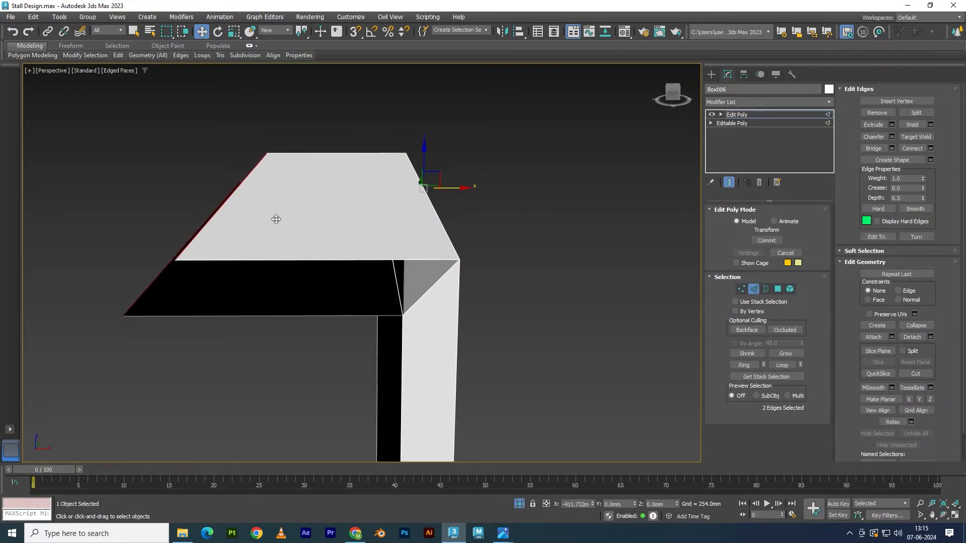
# Step: Bridge the overhang's open top and bottom edge pairs to close its outer end and both sides
pyautogui.keyDown('alt'); pyautogui.moveTo(432, 272); pyautogui.dragTo(439, 270, button='middle'); pyautogui.keyUp('alt')
pyautogui.keyDown('alt'); pyautogui.moveTo(314, 270); pyautogui.dragTo(313, 262, button='middle'); pyautogui.keyUp('alt')
pyautogui.press('r')
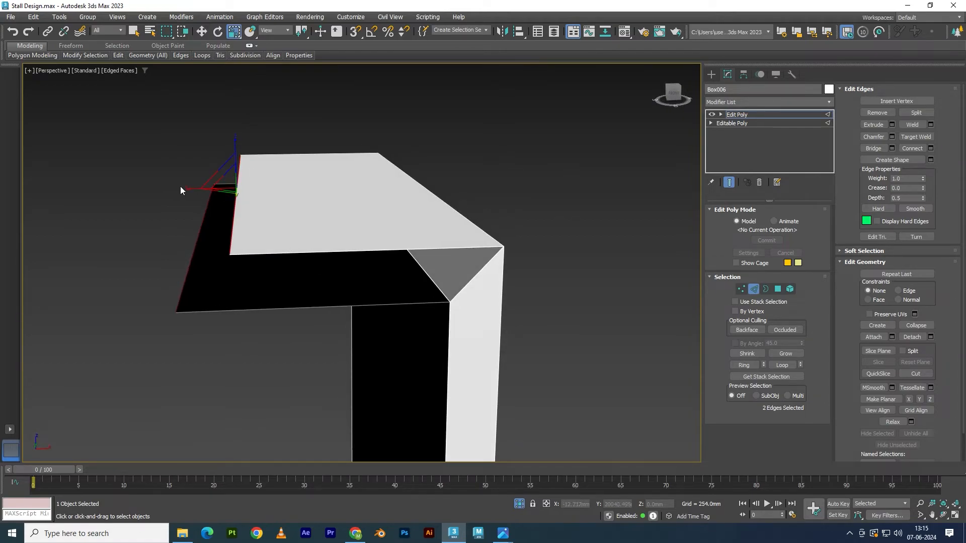
pyautogui.scroll(-3, 315, 276)
pyautogui.keyDown('alt'); pyautogui.moveTo(295, 311); pyautogui.dragTo(227, 272, button='middle'); pyautogui.keyUp('alt')
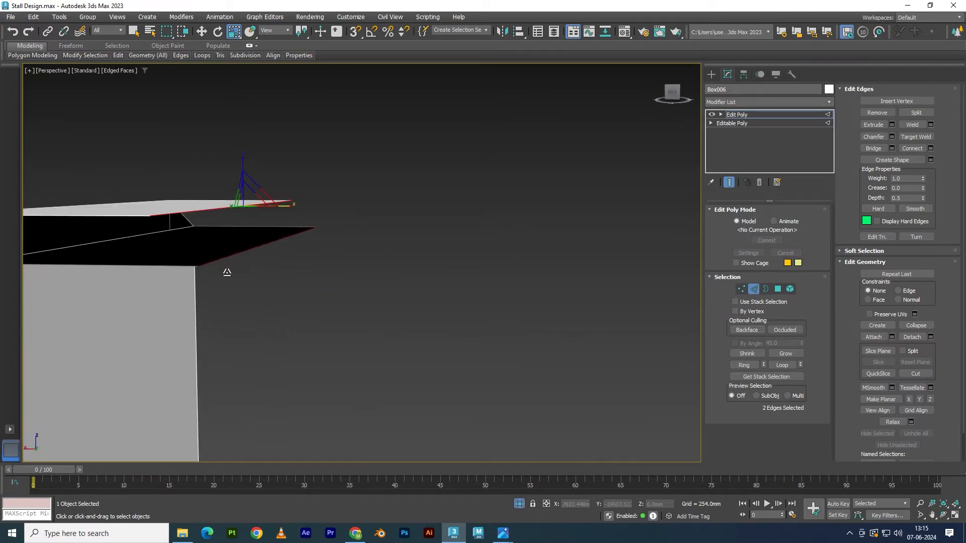
pyautogui.click(892, 148)
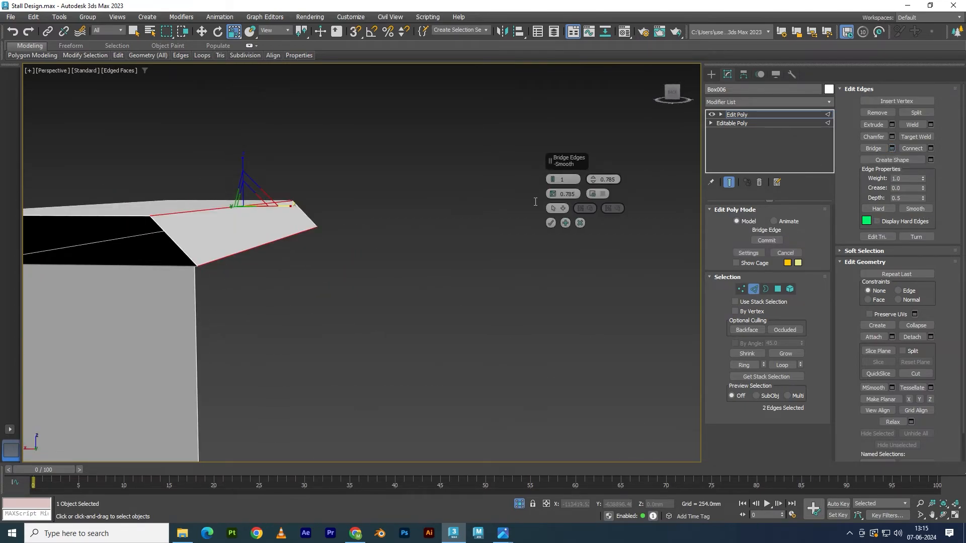
pyautogui.keyDown('alt'); pyautogui.moveTo(352, 226); pyautogui.dragTo(321, 258, button='middle'); pyautogui.keyUp('alt')
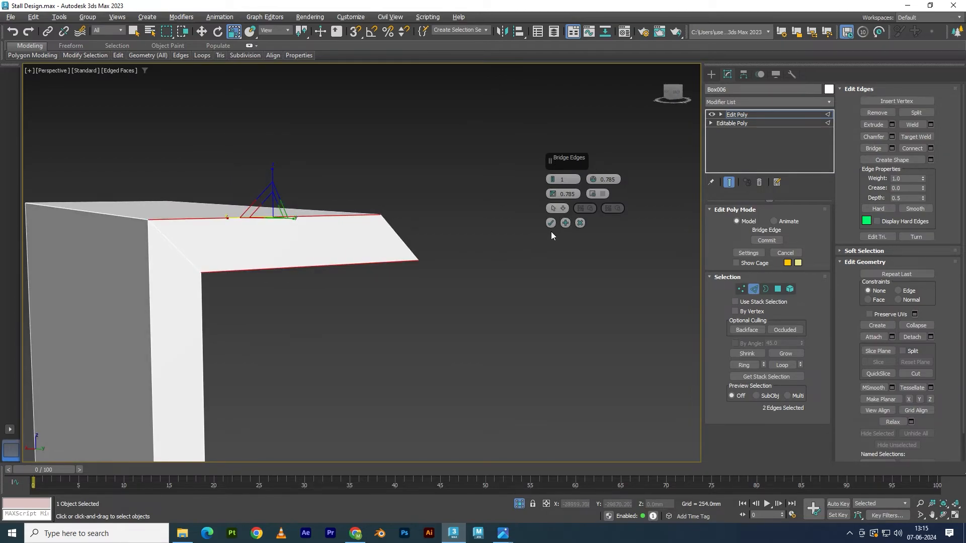
pyautogui.keyDown('alt'); pyautogui.moveTo(563, 227); pyautogui.dragTo(517, 304, button='middle'); pyautogui.keyUp('alt')
pyautogui.click(511, 293)
pyautogui.keyDown('ctrl'); pyautogui.click(508, 328); pyautogui.keyUp('ctrl')
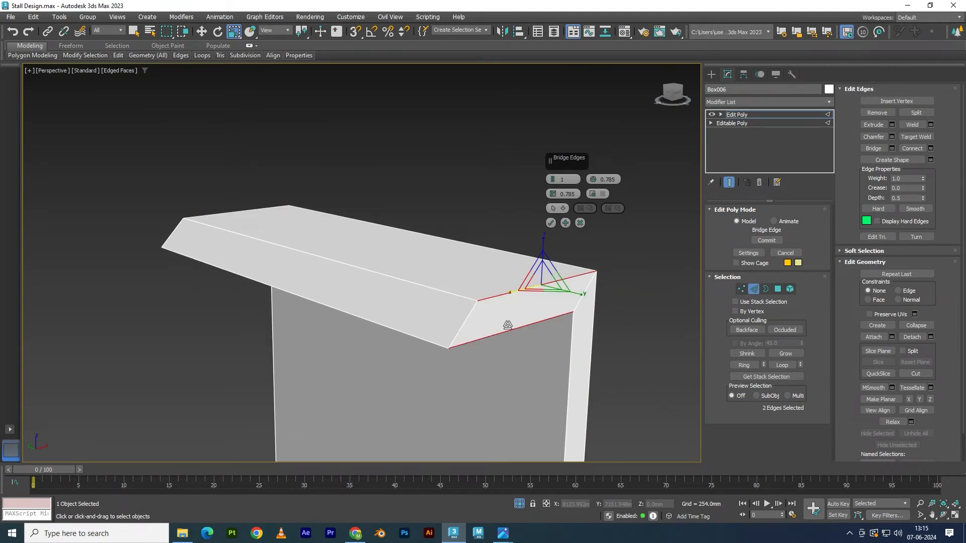
pyautogui.click(551, 223)
# Step: Flatten the overhang's slanted end polygon into a vertical face by scaling it along the X axis
pyautogui.press('w')
pyautogui.keyDown('alt'); pyautogui.moveTo(471, 277); pyautogui.dragTo(406, 312, button='middle'); pyautogui.keyUp('alt')
pyautogui.press('4')
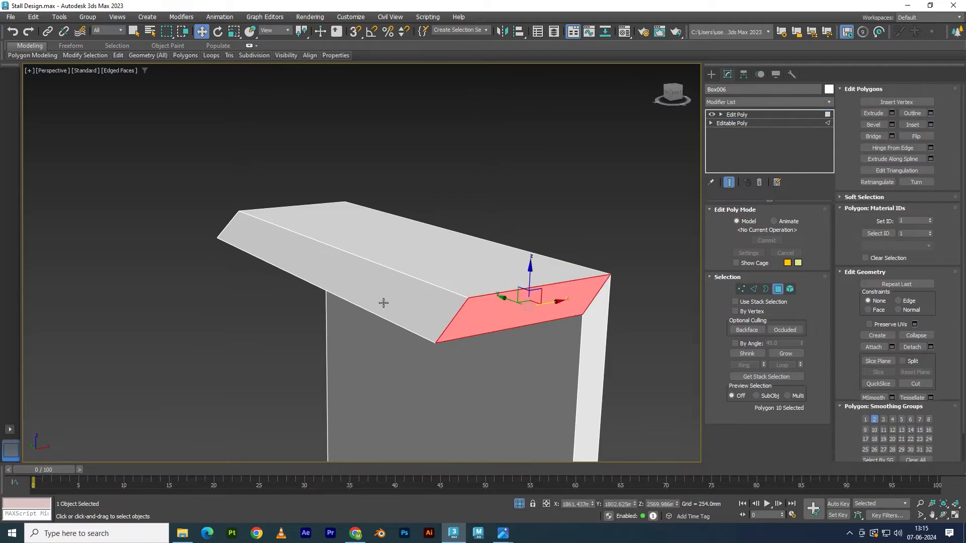
pyautogui.click(359, 295)
pyautogui.press('4')
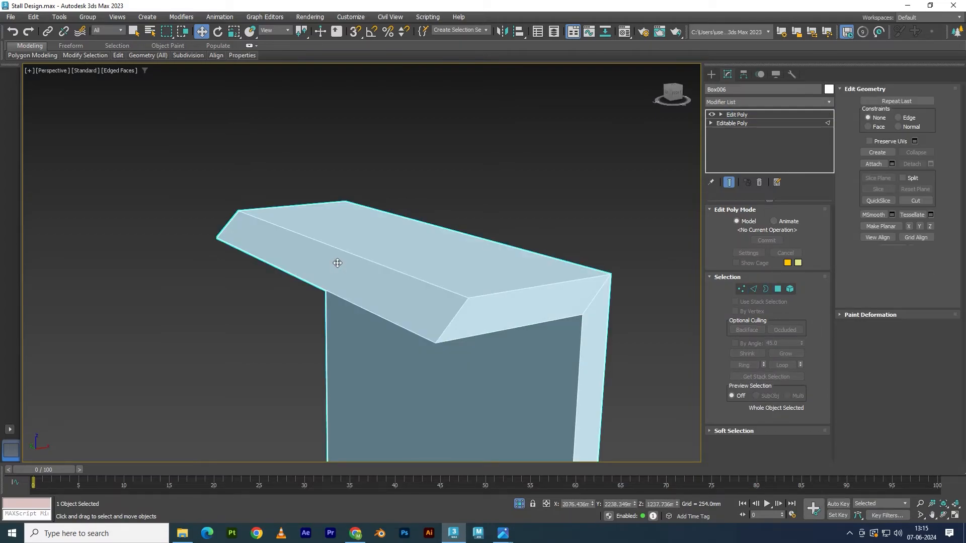
pyautogui.press('4')
pyautogui.press('r')
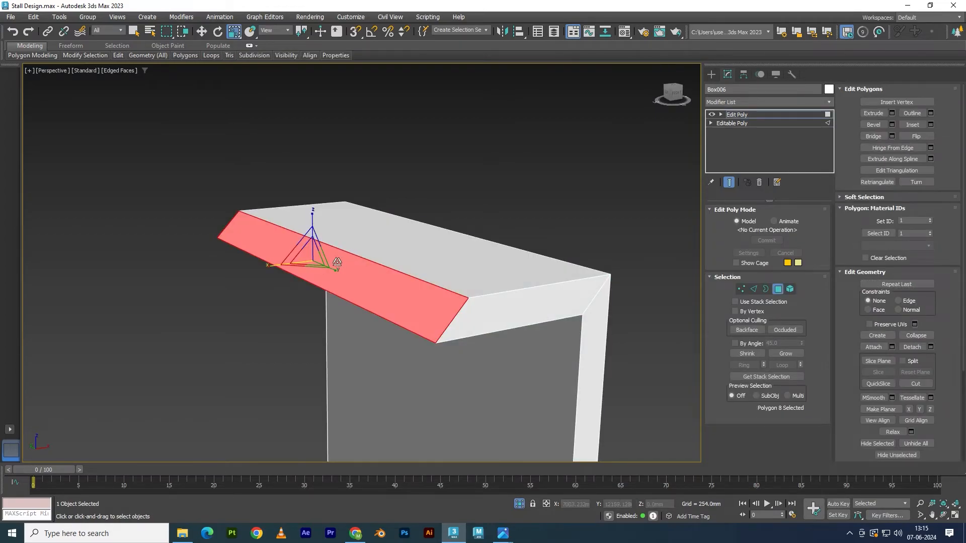
pyautogui.moveTo(275, 266); pyautogui.dragTo(64, 231)
pyautogui.keyDown('alt'); pyautogui.moveTo(91, 229); pyautogui.dragTo(244, 240, button='middle'); pyautogui.keyUp('alt')
# Step: Try chamfering the mitred corner's edge loop by about 6.25 mm with 7 segments
pyautogui.press('2')
pyautogui.doubleClick(517, 272)
pyautogui.keyDown('alt'); pyautogui.moveTo(517, 272); pyautogui.dragTo(487, 285, button='middle'); pyautogui.keyUp('alt')
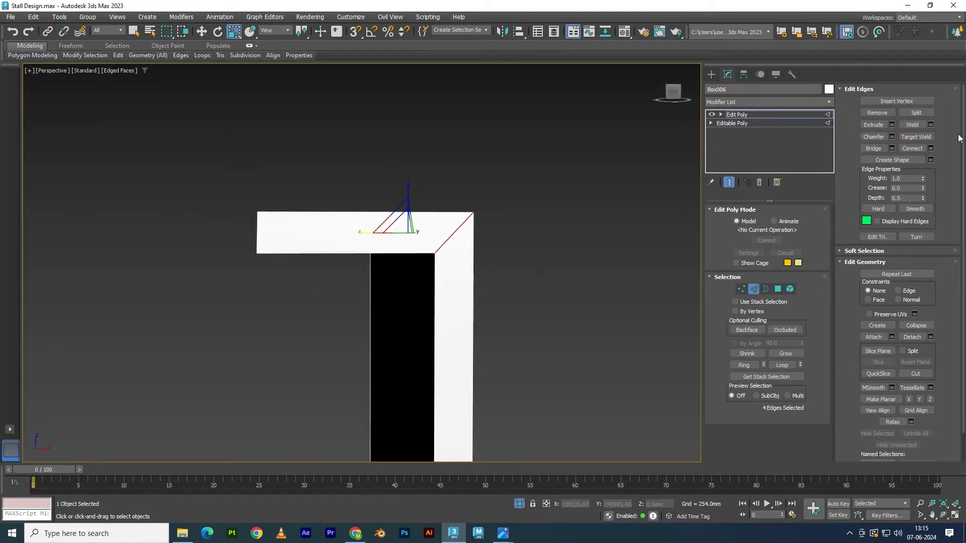
pyautogui.click(892, 136)
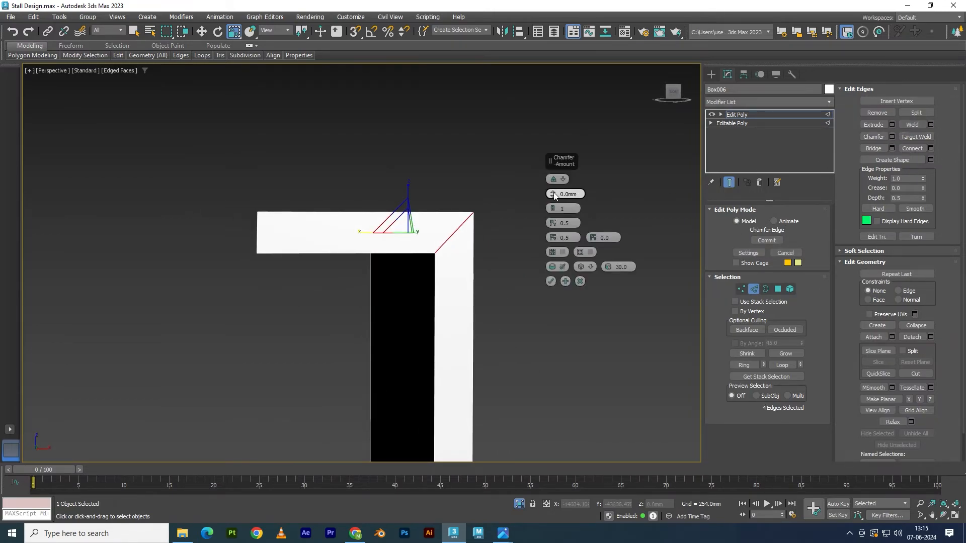
pyautogui.moveTo(555, 199); pyautogui.dragTo(554, 198)
pyautogui.keyDown('alt'); pyautogui.moveTo(468, 246); pyautogui.dragTo(517, 263, button='middle'); pyautogui.keyUp('alt')
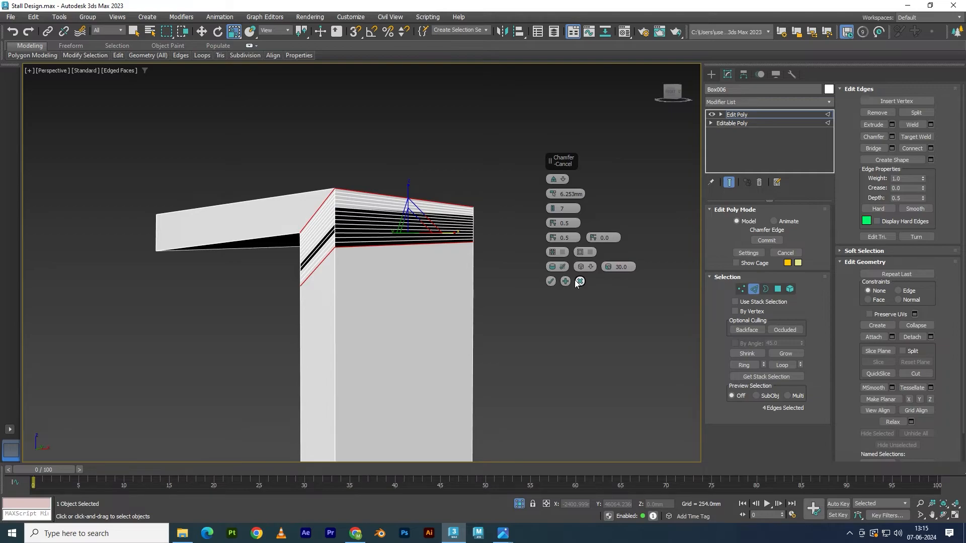
pyautogui.moveTo(554, 239); pyautogui.dragTo(563, 272)
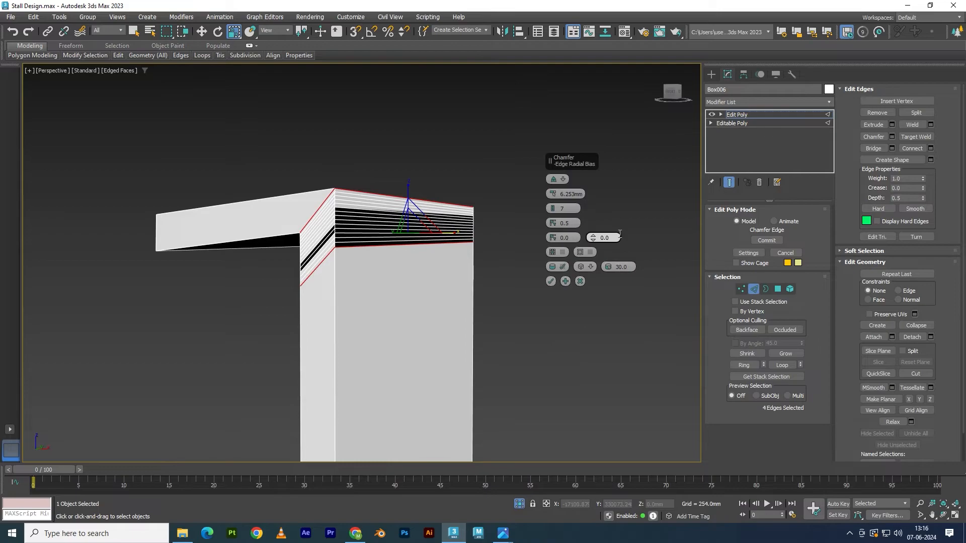
pyautogui.moveTo(594, 242); pyautogui.dragTo(602, 167)
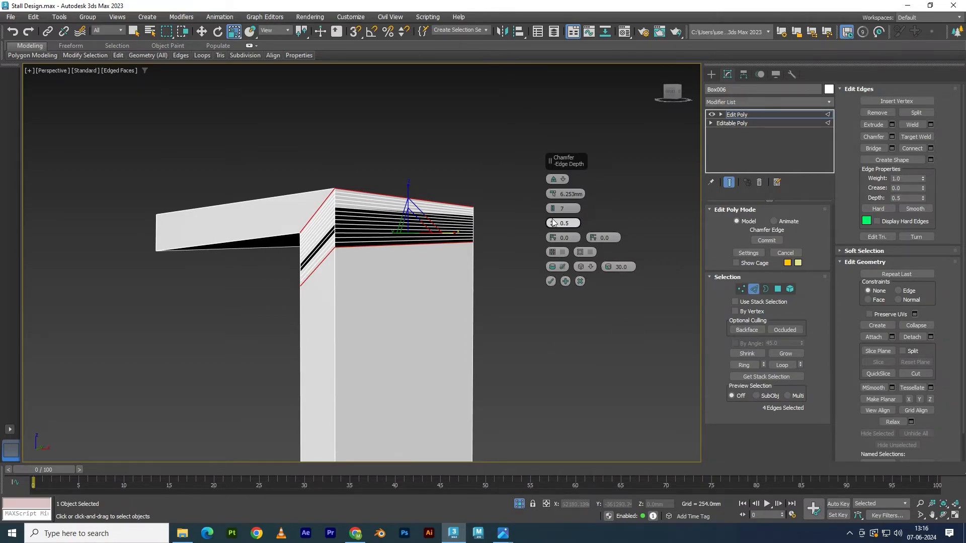
# Step: Try the Radial type for the mitred corner's chamfer, and cancel the chamfer
pyautogui.click(558, 182)
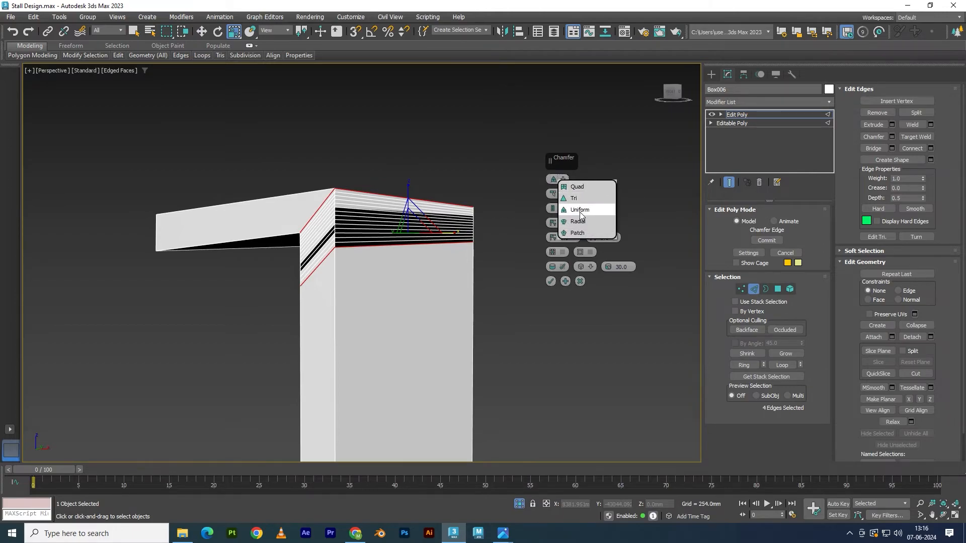
pyautogui.click(581, 225)
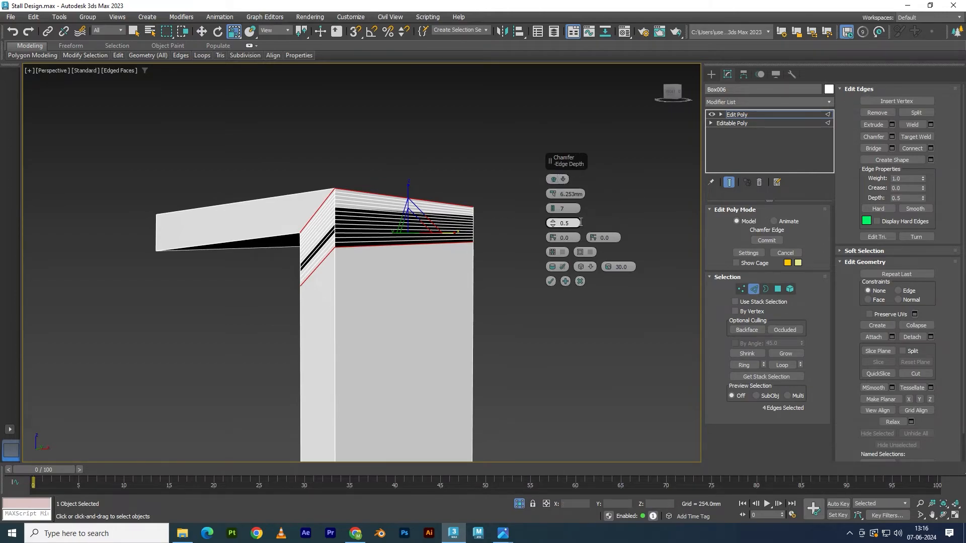
pyautogui.moveTo(553, 194); pyautogui.dragTo(381, 247)
pyautogui.keyDown('alt'); pyautogui.moveTo(380, 247); pyautogui.dragTo(437, 222, button='middle'); pyautogui.keyUp('alt')
pyautogui.hotkey('ctrl', 'z')
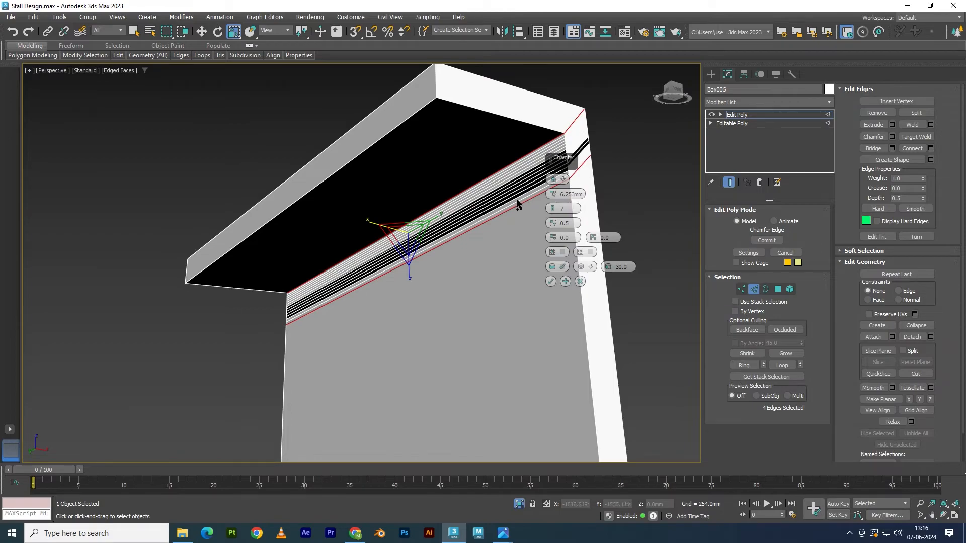
pyautogui.click(580, 282)
# Step: Try chamfering only the outer top corner edge with an edge depth of 1.0, and cancel it
pyautogui.keyDown('alt'); pyautogui.moveTo(546, 236); pyautogui.dragTo(406, 222, button='middle'); pyautogui.keyUp('alt')
pyautogui.click(406, 221)
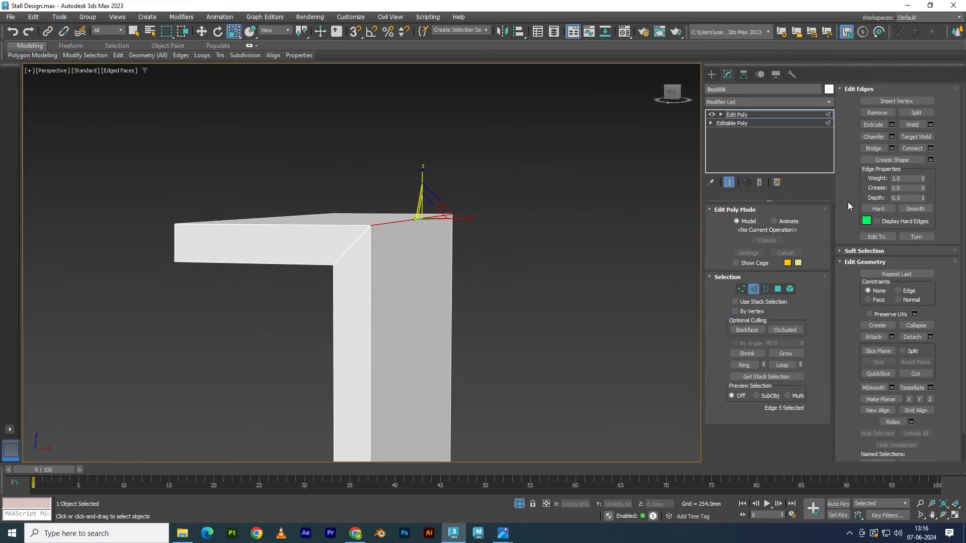
pyautogui.click(892, 136)
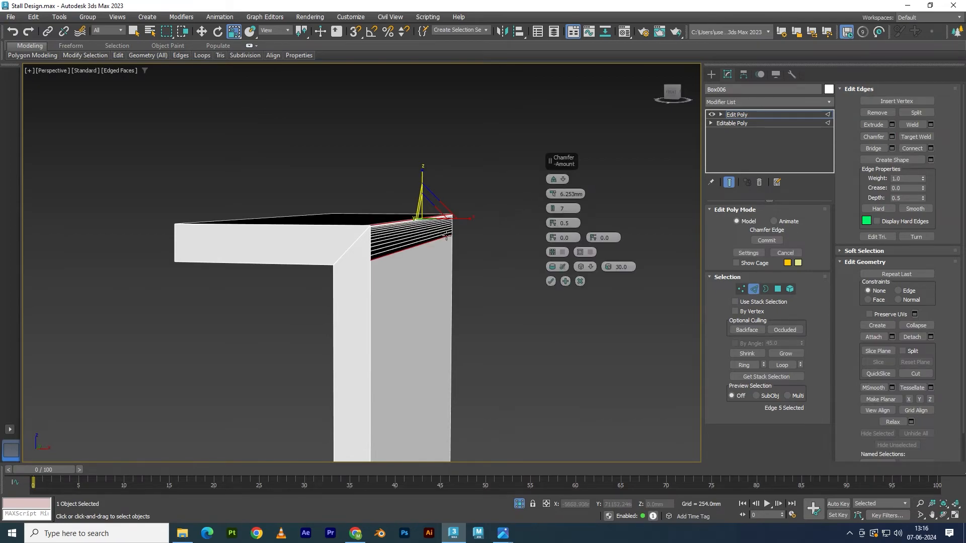
pyautogui.keyDown('alt'); pyautogui.moveTo(463, 237); pyautogui.dragTo(439, 271, button='middle'); pyautogui.keyUp('alt')
pyautogui.rightClick(554, 196)
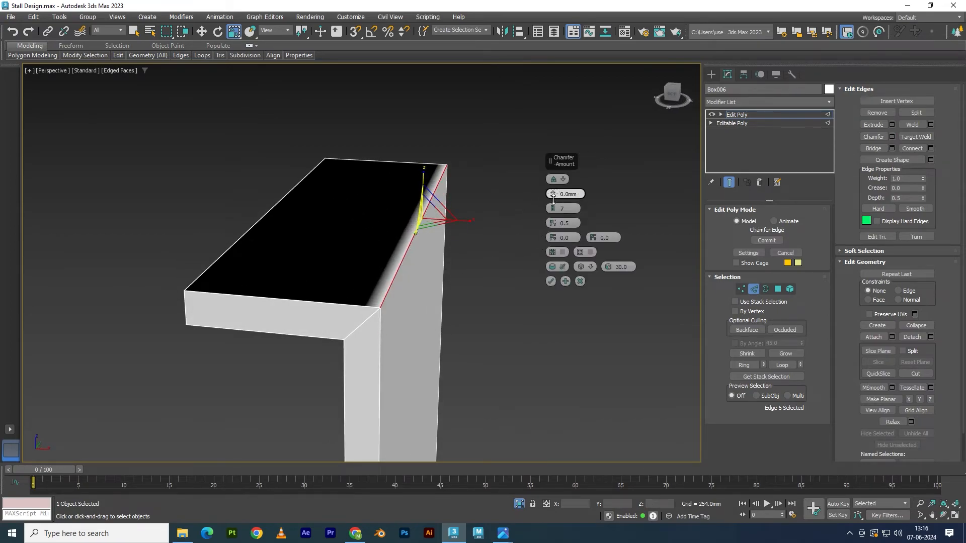
pyautogui.moveTo(554, 222); pyautogui.dragTo(561, 170)
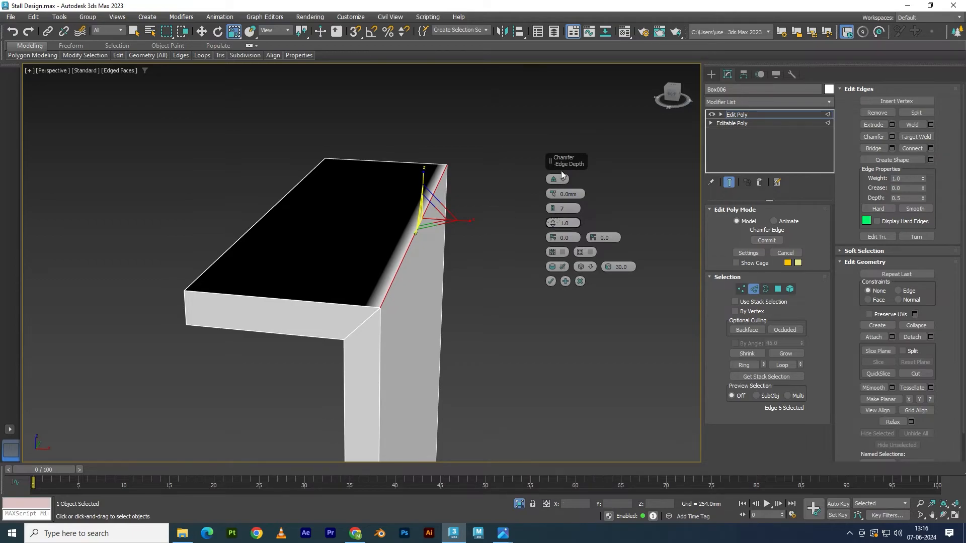
pyautogui.click(556, 251)
pyautogui.click(556, 251)
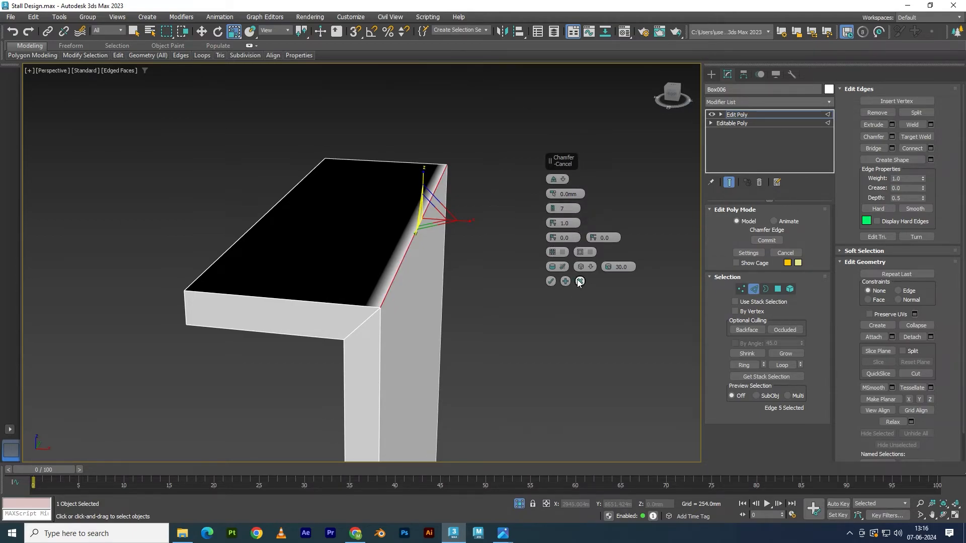
pyautogui.click(580, 282)
# Step: Insert three edge loops with SwiftLoop, two across the upright panel and one across the overhang
pyautogui.click(738, 115)
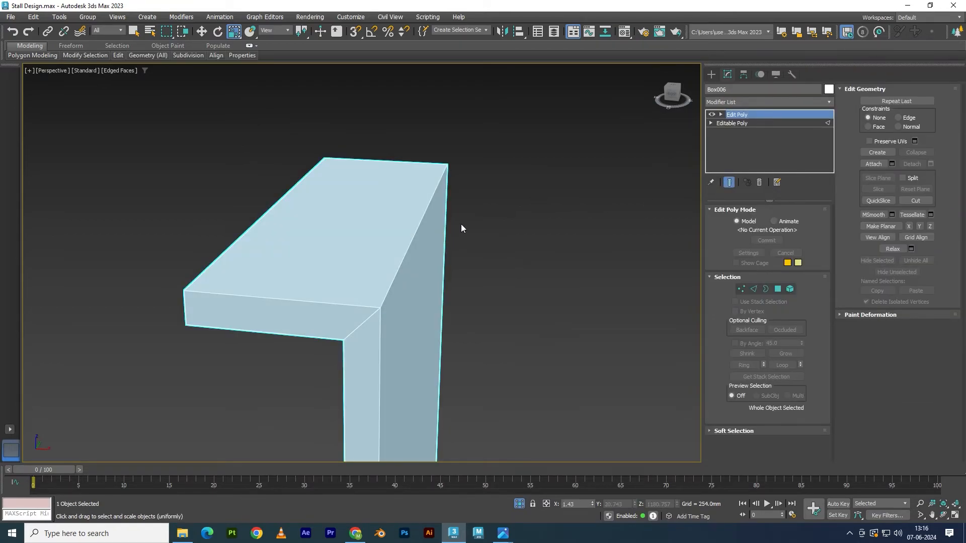
pyautogui.press('1')
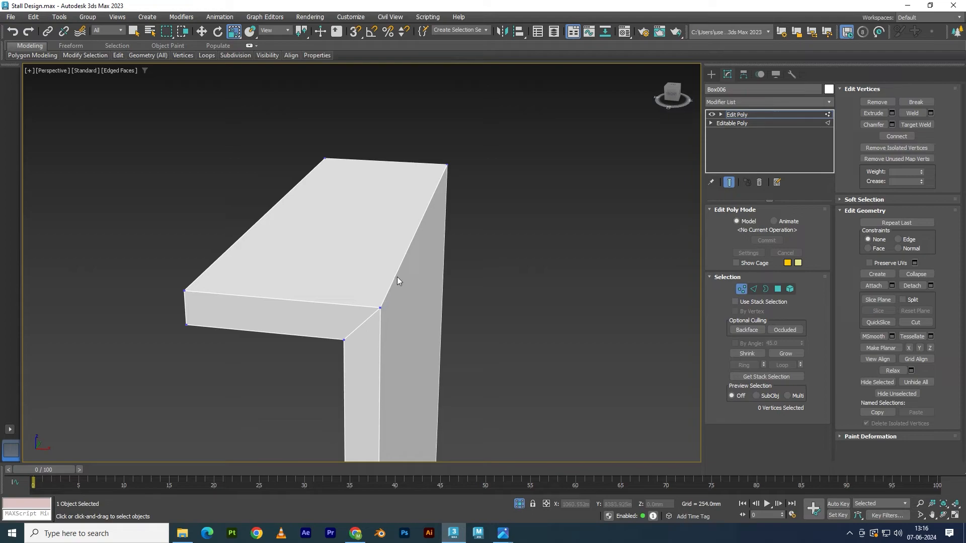
pyautogui.moveTo(385, 298)
pyautogui.keyDown('alt'); pyautogui.mouseDown(button='middle')
pyautogui.moveTo(392, 293)
pyautogui.moveTo(373, 287)
pyautogui.mouseUp(button='middle'); pyautogui.keyUp('alt')
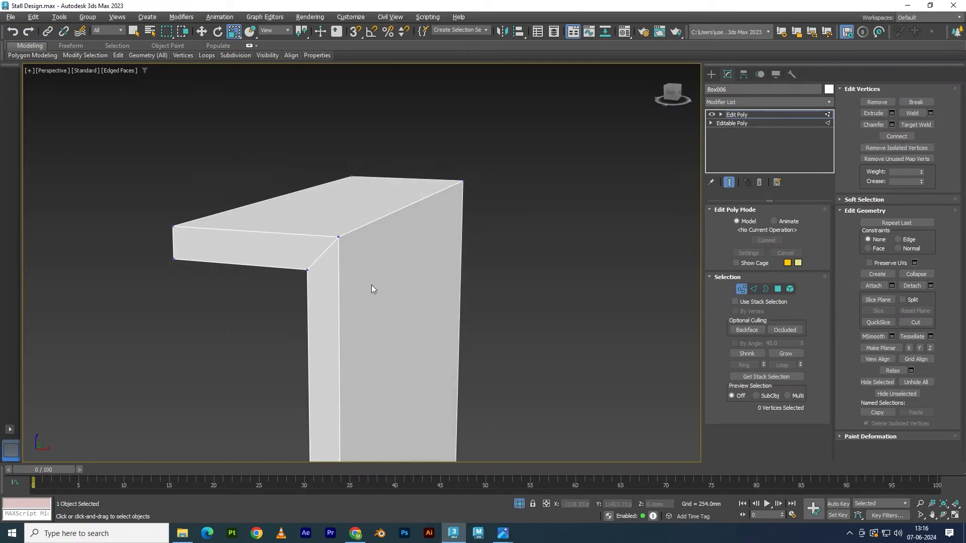
pyautogui.scroll(-4, 374, 288)
pyautogui.moveTo(400, 361); pyautogui.dragTo(395, 235, button='middle')
pyautogui.scroll(-5, 382, 296)
pyautogui.keyDown('alt'); pyautogui.moveTo(382, 296); pyautogui.dragTo(387, 307, button='middle'); pyautogui.keyUp('alt')
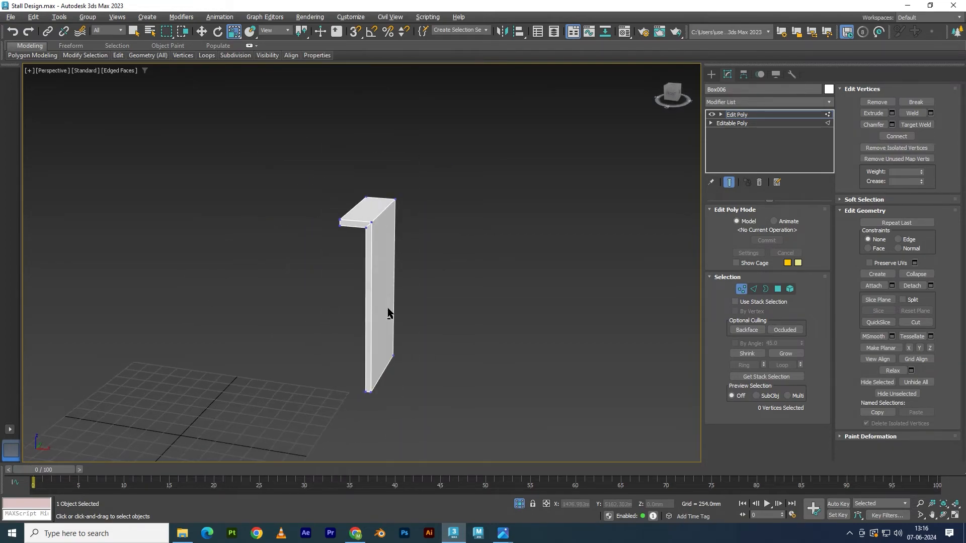
pyautogui.hotkey('alt', '1')
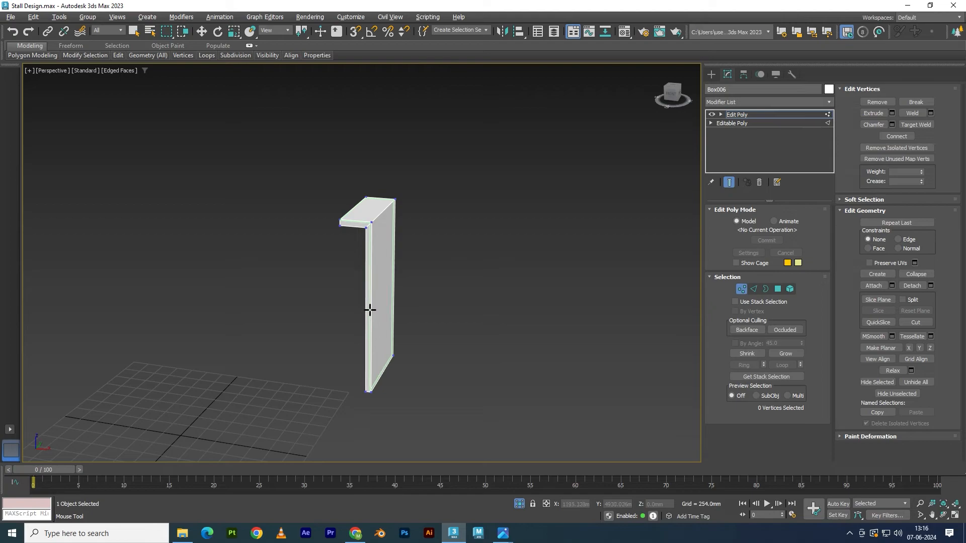
pyautogui.click(371, 302)
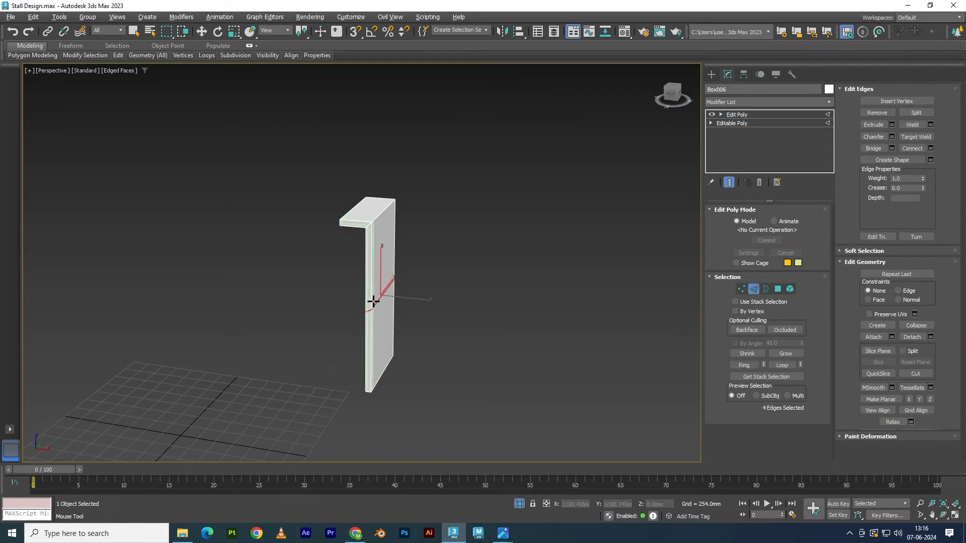
pyautogui.click(353, 218)
pyautogui.scroll(4, 367, 249)
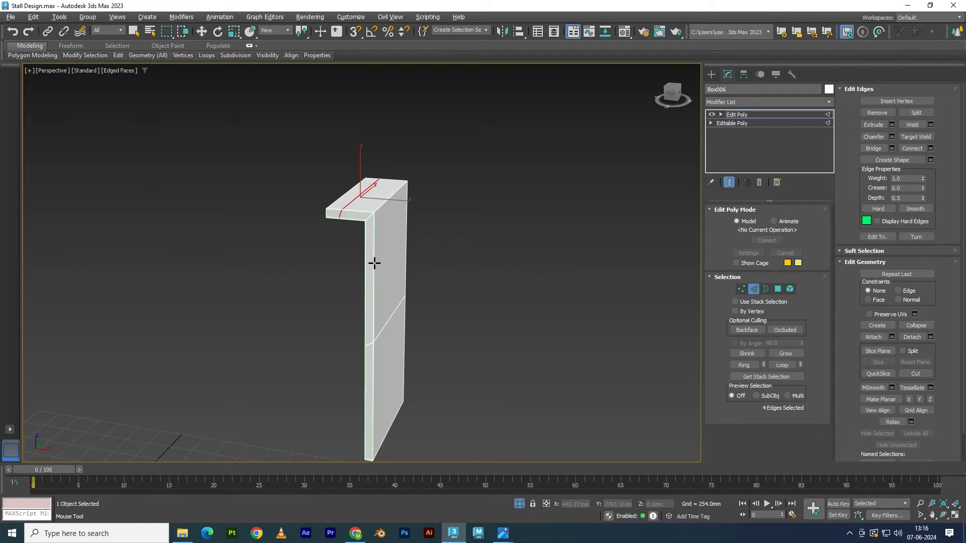
pyautogui.click(374, 263)
pyautogui.press('w')
# Step: Select the diagonal mitre edge on the side panel's front face together with the adjoining inner corner edge
pyautogui.keyDown('alt'); pyautogui.moveTo(386, 238); pyautogui.dragTo(399, 233, button='middle'); pyautogui.keyUp('alt')
pyautogui.scroll(5, 399, 233)
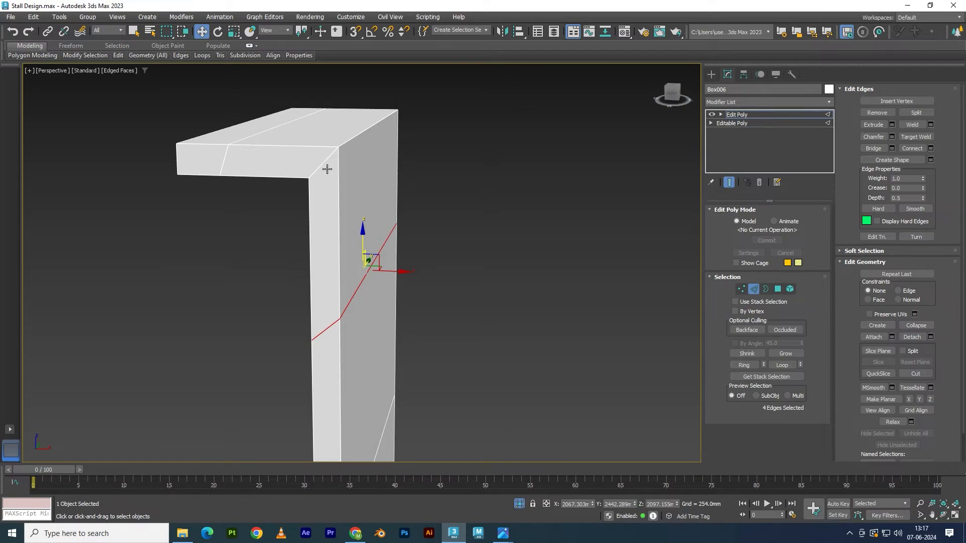
pyautogui.keyDown('alt'); pyautogui.moveTo(330, 170); pyautogui.dragTo(343, 169, button='middle'); pyautogui.keyUp('alt')
pyautogui.press('2')
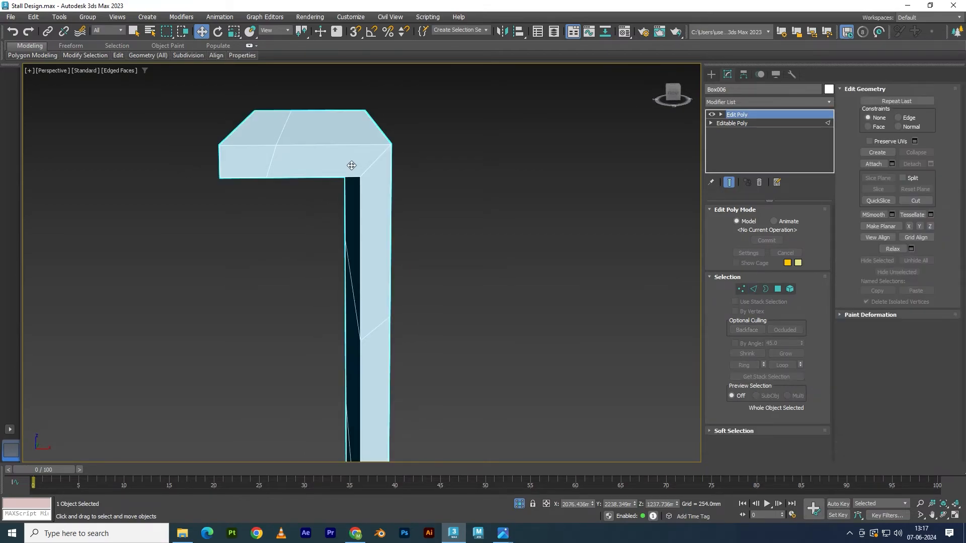
pyautogui.press('2')
pyautogui.click(377, 162)
pyautogui.keyDown('alt'); pyautogui.moveTo(384, 173); pyautogui.dragTo(332, 204, button='middle'); pyautogui.keyUp('alt')
pyautogui.keyDown('ctrl'); pyautogui.click(340, 183); pyautogui.keyUp('ctrl')
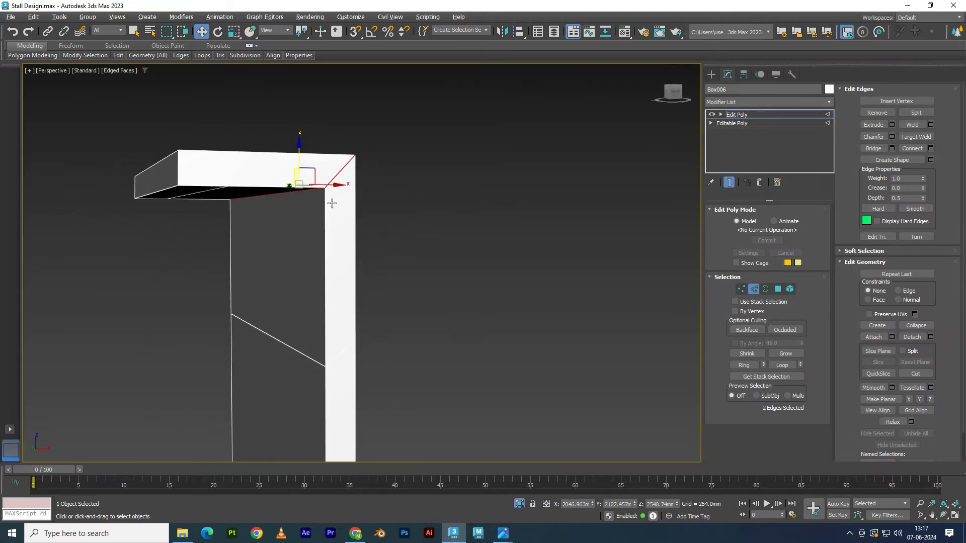
# Step: Insert an edge loop across the overhang just beside the mitred corner, working in the Front view
pyautogui.hotkey('alt', 'w')
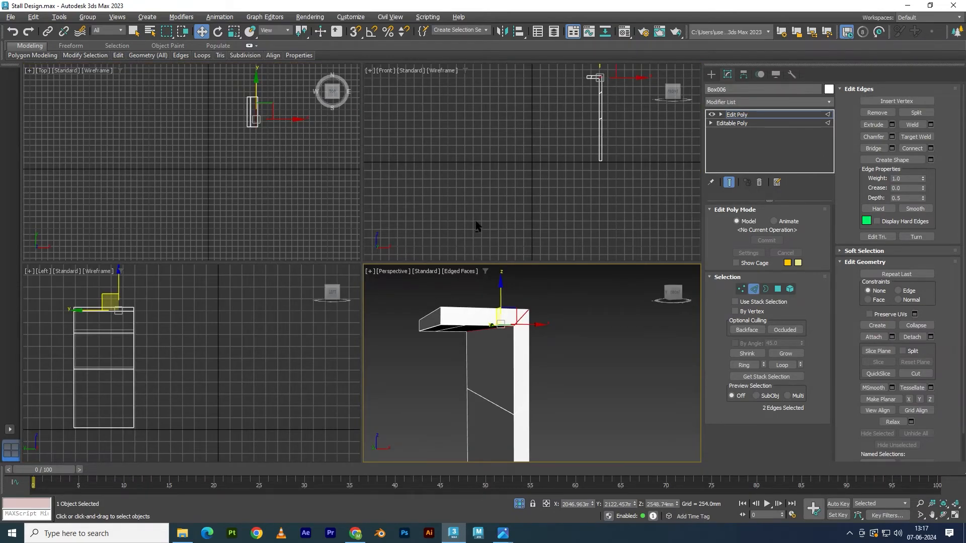
pyautogui.moveTo(465, 226); pyautogui.dragTo(427, 198)
pyautogui.hotkey('alt', 'w')
pyautogui.scroll(-10, 423, 173)
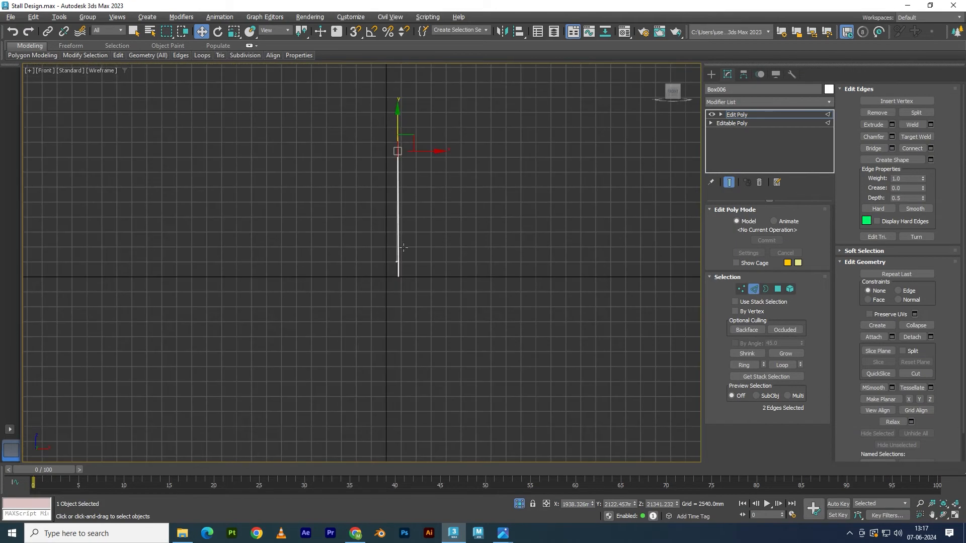
pyautogui.scroll(5, 412, 225)
pyautogui.hotkey('ctrl', 'z')
pyautogui.scroll(5, 363, 352)
pyautogui.moveTo(378, 422); pyautogui.dragTo(367, 386, button='middle')
pyautogui.scroll(7, 367, 386)
pyautogui.hotkey('alt', '1')
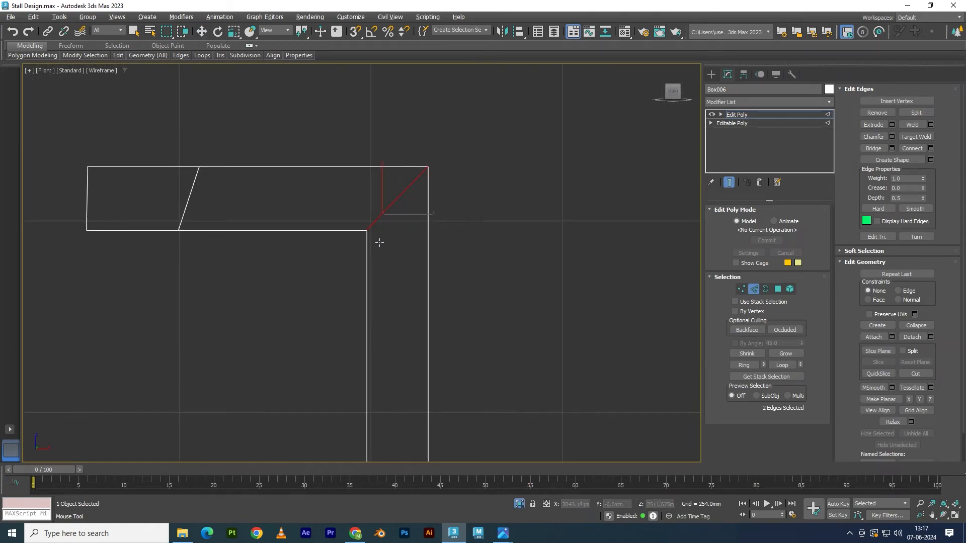
pyautogui.click(343, 221)
# Step: Move the mitred corner's vertices straight down by about 95 mm to form a sloped corner face
pyautogui.press('1')
pyautogui.press('w')
pyautogui.moveTo(425, 190); pyautogui.dragTo(422, 192)
pyautogui.keyDown('ctrl'); pyautogui.moveTo(352, 258); pyautogui.dragTo(403, 213); pyautogui.keyUp('ctrl')
pyautogui.moveTo(398, 165); pyautogui.dragTo(396, 236)
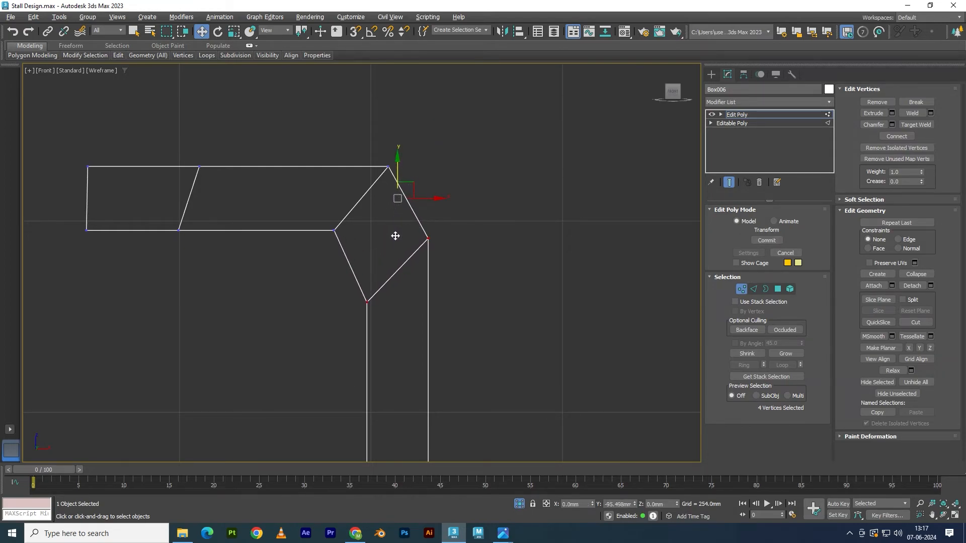
# Step: Try inserting an edge loop across the sloped corner face in the Perspective view, and undo it
pyautogui.hotkey('alt', 'w')
pyautogui.middleClick(498, 314)
pyautogui.hotkey('alt', 'w')
pyautogui.keyDown('alt'); pyautogui.moveTo(386, 273); pyautogui.dragTo(442, 252, button='middle'); pyautogui.keyUp('alt')
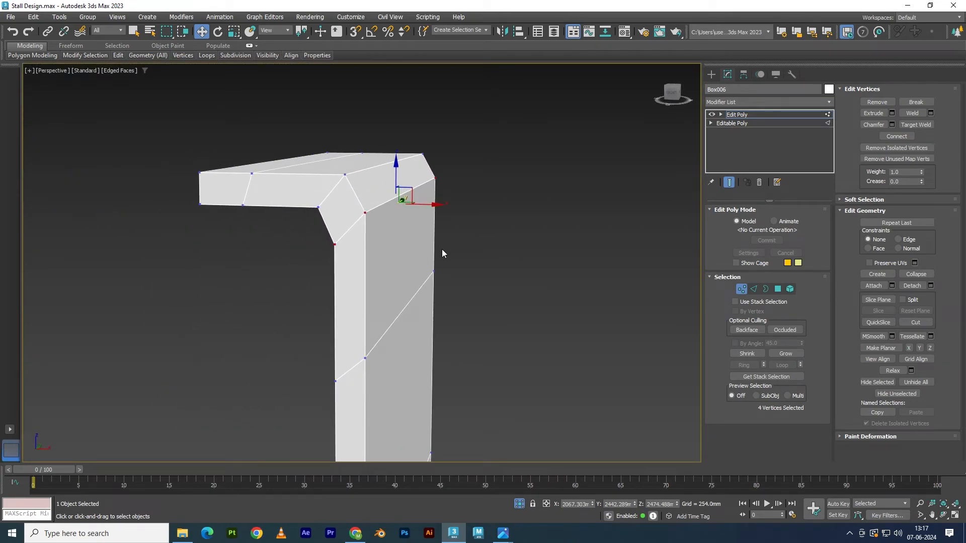
pyautogui.hotkey('alt', '1')
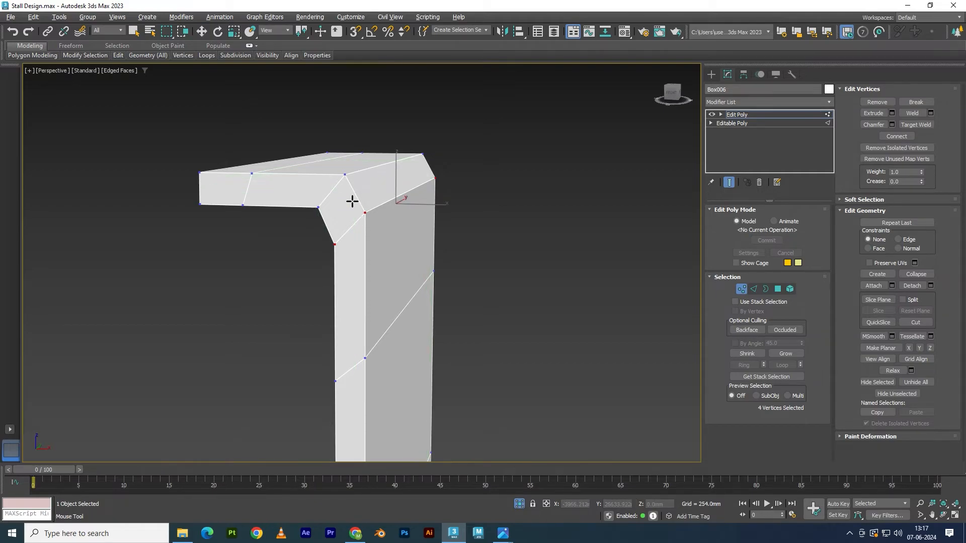
pyautogui.keyDown('alt'); pyautogui.moveTo(352, 211); pyautogui.dragTo(367, 242, button='middle'); pyautogui.keyUp('alt')
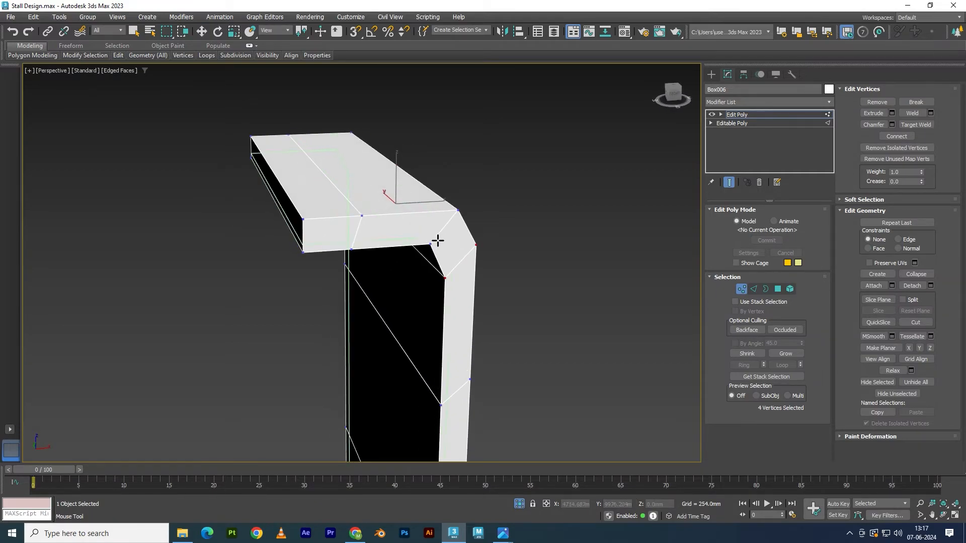
pyautogui.click(468, 230)
pyautogui.scroll(-4, 476, 265)
pyautogui.keyDown('alt'); pyautogui.moveTo(476, 265); pyautogui.dragTo(438, 258, button='middle'); pyautogui.keyUp('alt')
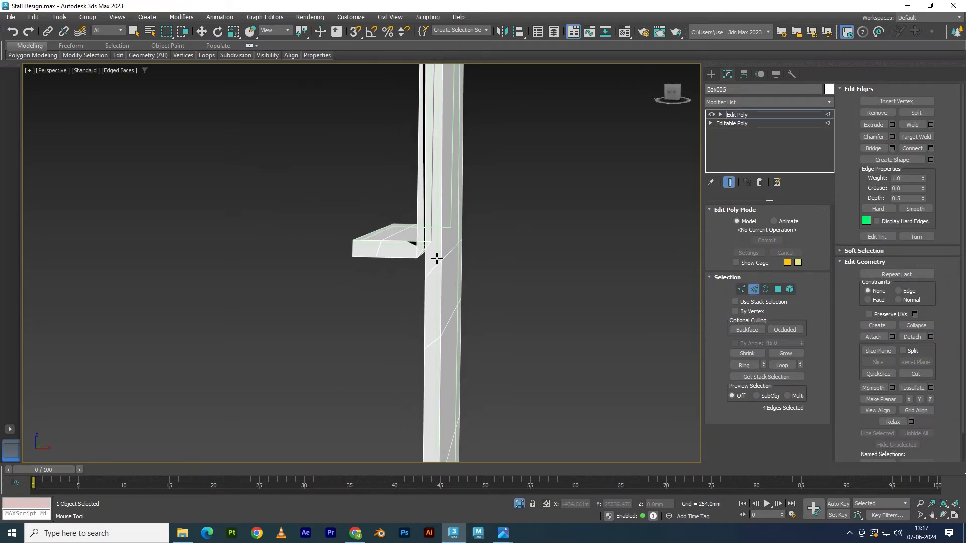
pyautogui.scroll(-4, 438, 258)
pyautogui.moveTo(494, 269); pyautogui.dragTo(468, 319, button='middle')
pyautogui.hotkey('ctrl', 'z')
# Step: Insert an edge loop midway across the sloped corner face and move it outward to round the corner
pyautogui.scroll(5, 430, 330)
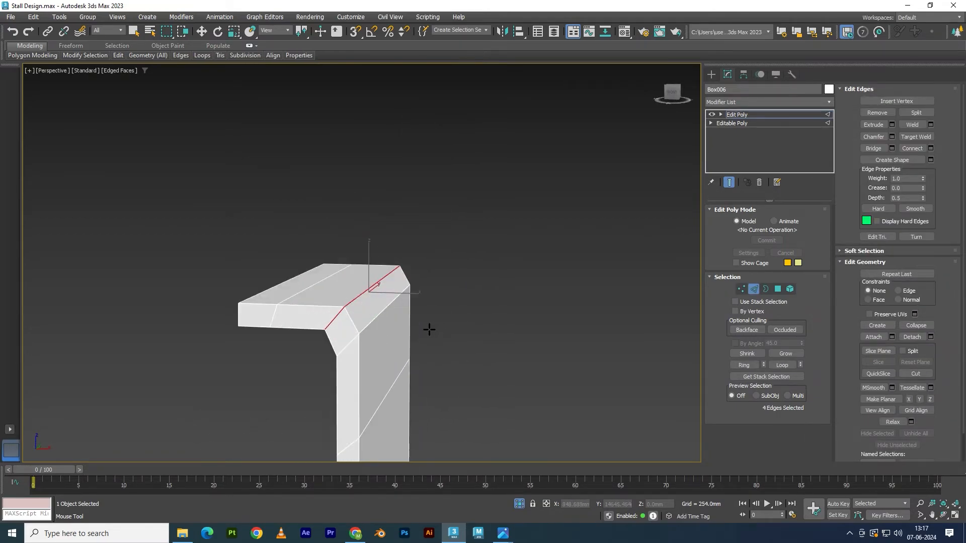
pyautogui.keyDown('alt'); pyautogui.moveTo(395, 330); pyautogui.dragTo(405, 253, button='middle'); pyautogui.keyUp('alt')
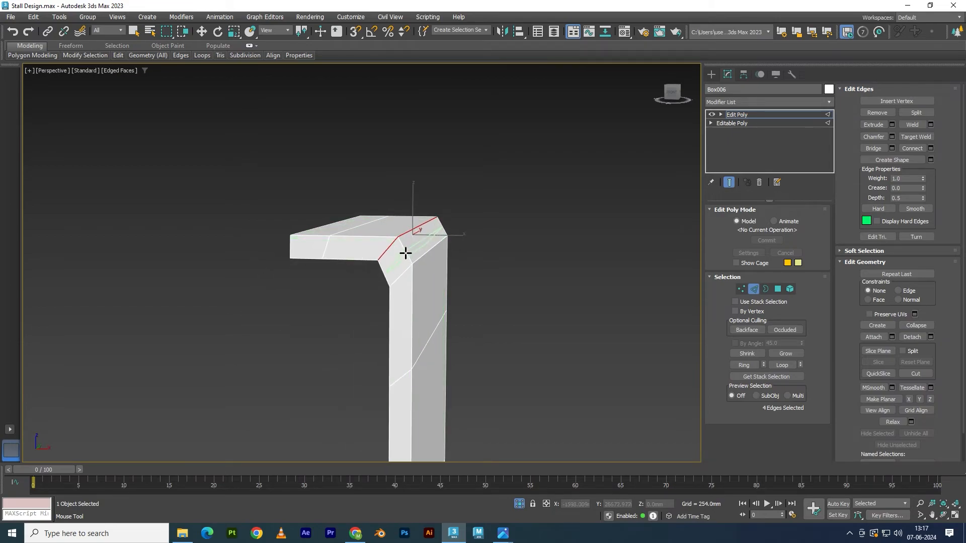
pyautogui.press('w')
pyautogui.scroll(3, 421, 243)
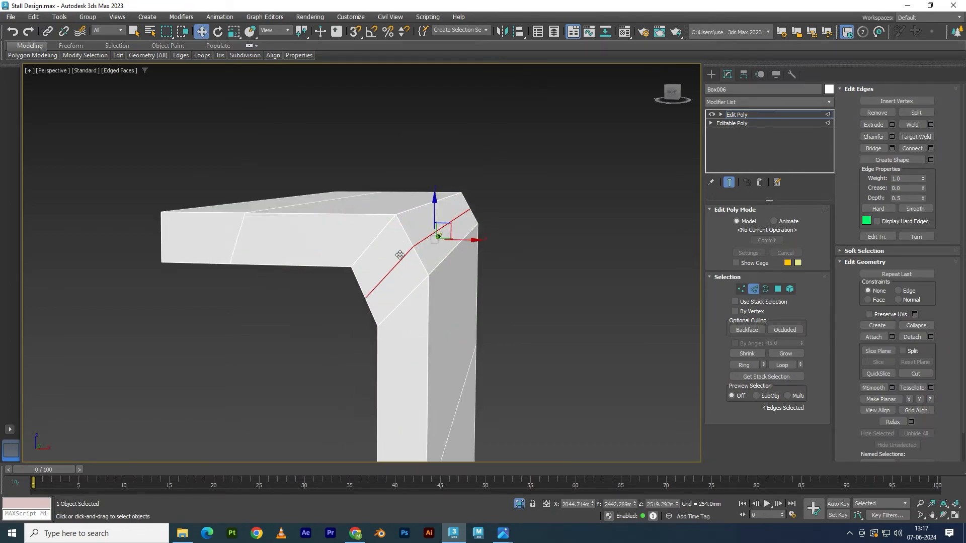
pyautogui.moveTo(450, 230); pyautogui.dragTo(452, 254)
pyautogui.moveTo(453, 255)
pyautogui.keyDown('alt'); pyautogui.mouseDown(button='middle')
pyautogui.moveTo(470, 252)
pyautogui.moveTo(445, 251)
pyautogui.mouseUp(button='middle'); pyautogui.keyUp('alt')
pyautogui.moveTo(452, 226); pyautogui.dragTo(452, 222)
pyautogui.moveTo(452, 222); pyautogui.dragTo(452, 222)
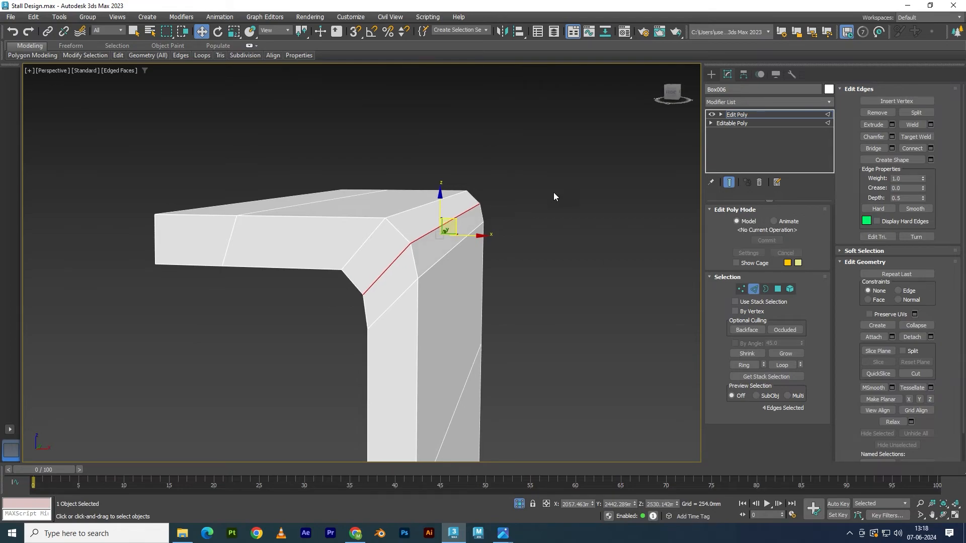
# Step: Chamfer the rounded corner's middle edge loop by about 46.9 mm with 2 segments and a bias of 0.215
pyautogui.click(891, 137)
pyautogui.moveTo(552, 198)
pyautogui.mouseDown()
pyautogui.moveTo(556, 173)
pyautogui.moveTo(559, 201)
pyautogui.mouseUp()
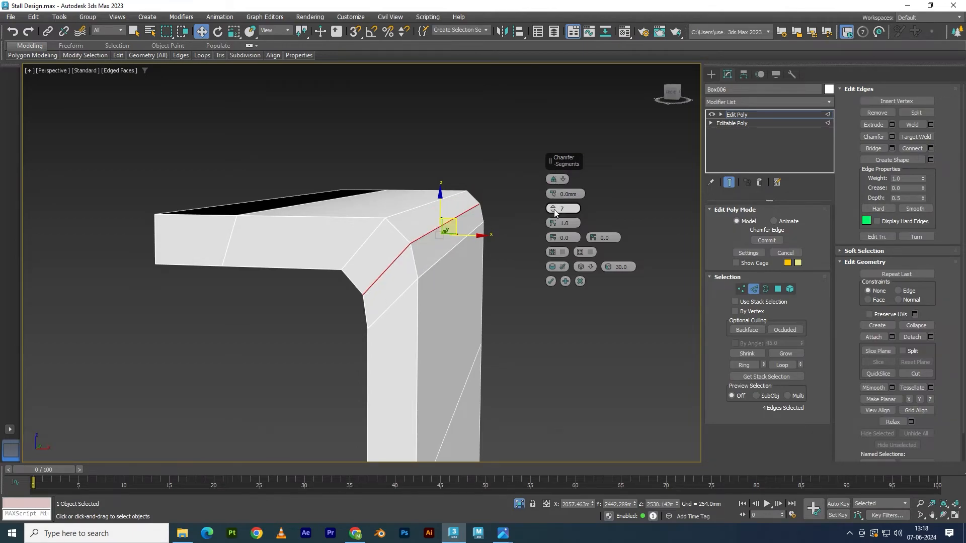
pyautogui.click(554, 210)
pyautogui.moveTo(552, 196); pyautogui.dragTo(556, 187)
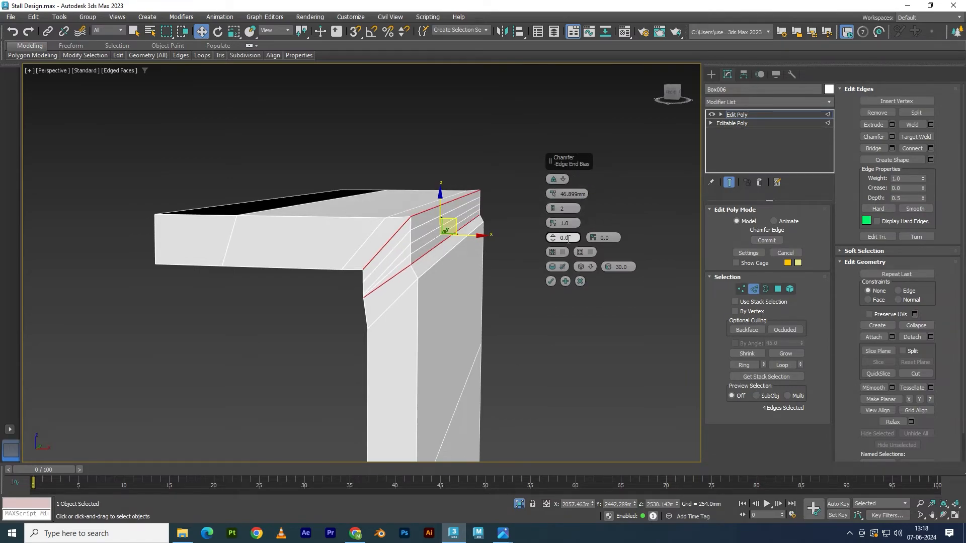
pyautogui.moveTo(593, 238); pyautogui.dragTo(595, 218)
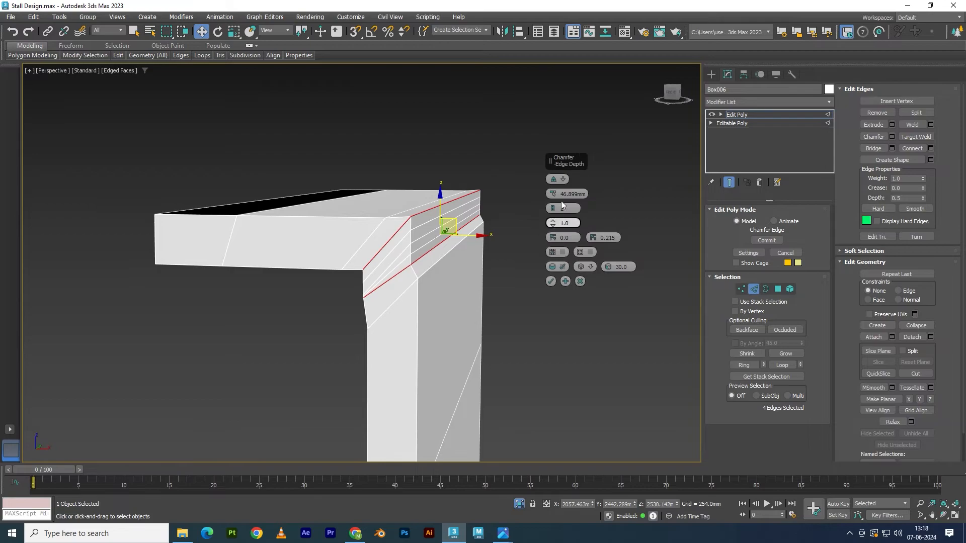
# Step: Switch the corner loop's chamfer to the Quad type and raise its amount to about 788 mm
pyautogui.click(563, 180)
pyautogui.click(572, 188)
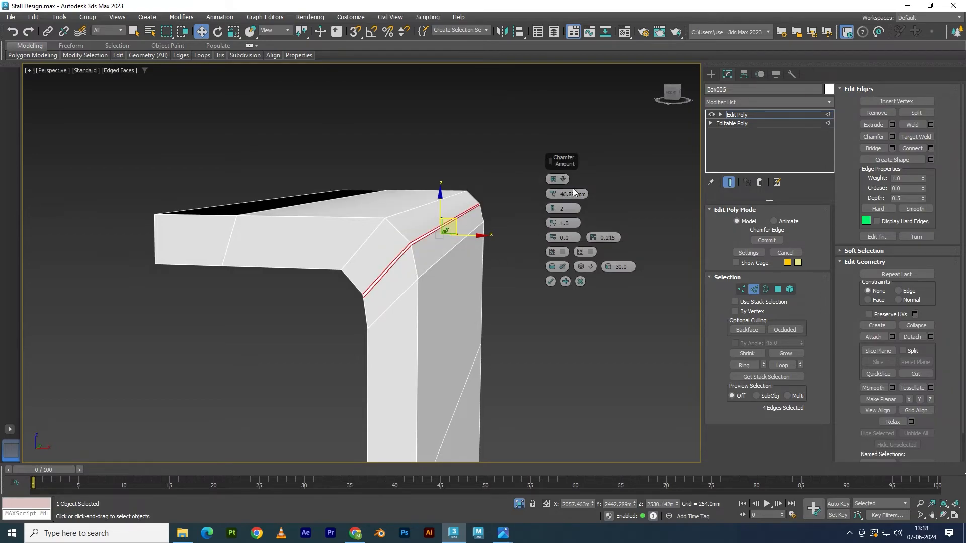
pyautogui.click(563, 180)
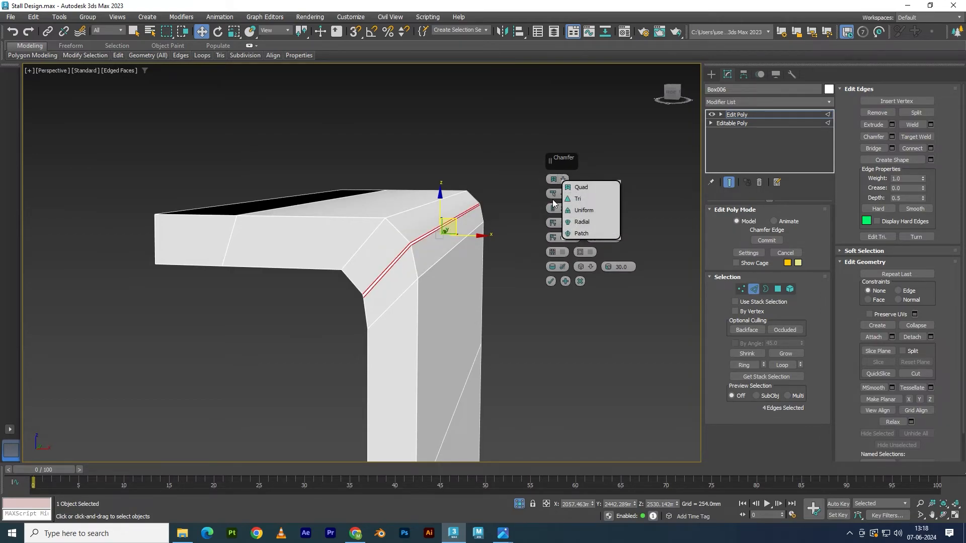
pyautogui.click(552, 196)
pyautogui.moveTo(553, 194); pyautogui.dragTo(599, 75)
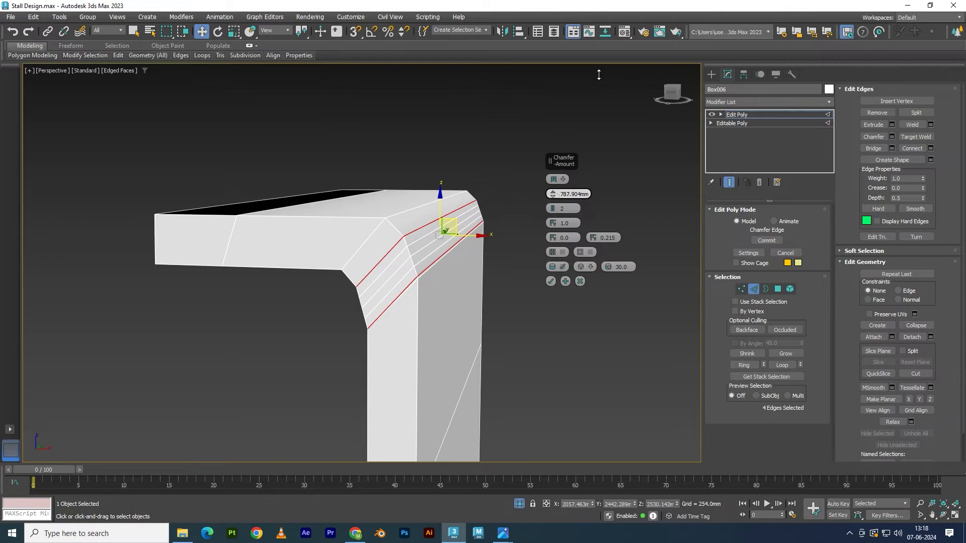
# Step: Try the chamfer on the overhang's top loop edge and on single corner edges, and apply it
pyautogui.scroll(-3, 501, 280)
pyautogui.keyDown('alt'); pyautogui.moveTo(493, 282); pyautogui.dragTo(393, 278, button='middle'); pyautogui.keyUp('alt')
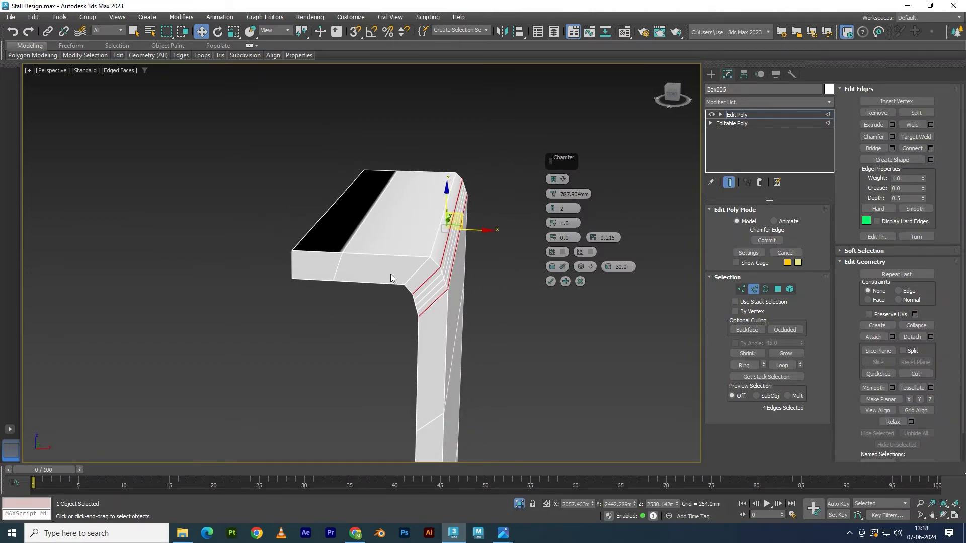
pyautogui.click(356, 240)
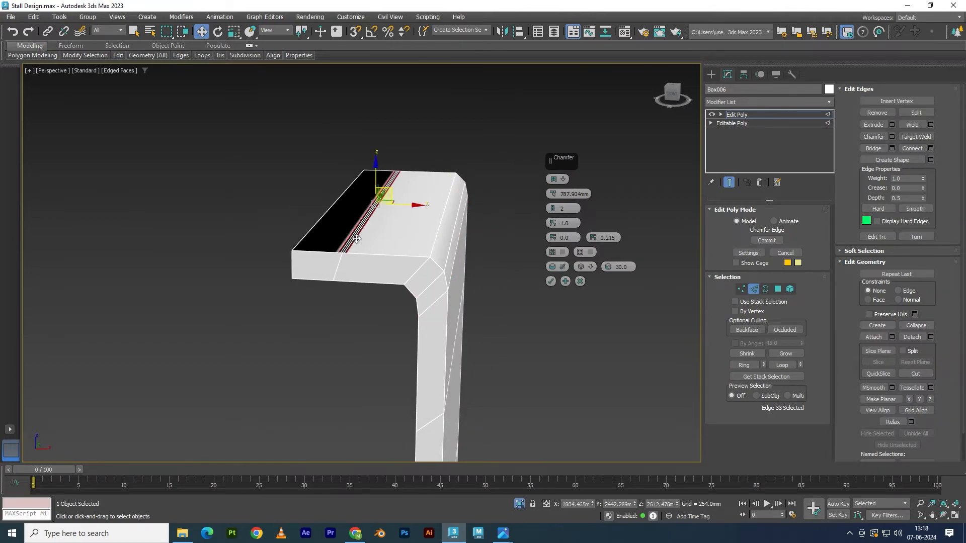
pyautogui.click(449, 253)
pyautogui.keyDown('ctrl'); pyautogui.click(441, 279); pyautogui.keyUp('ctrl')
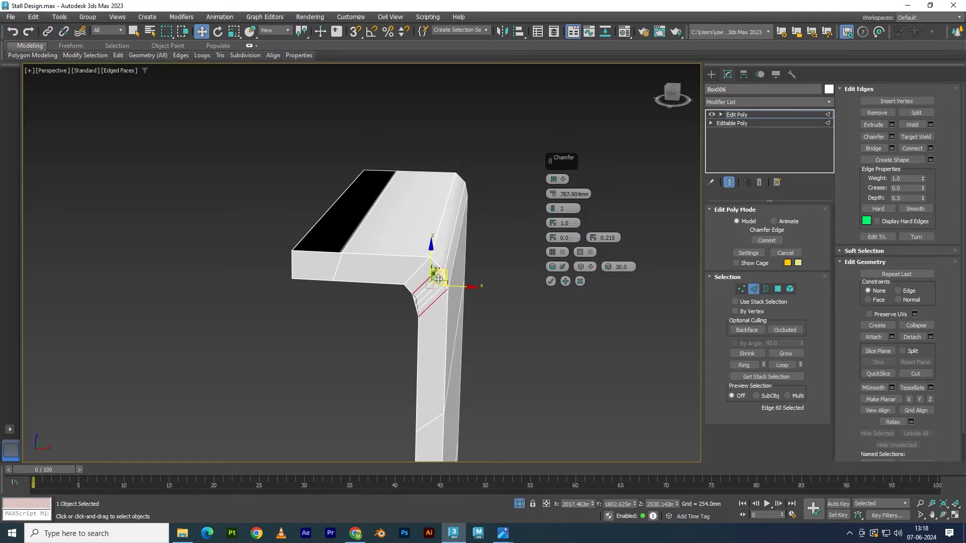
pyautogui.click(550, 281)
pyautogui.keyDown('alt'); pyautogui.moveTo(549, 279); pyautogui.dragTo(473, 286, button='middle'); pyautogui.keyUp('alt')
# Step: Undo the chamfer, the moved corner geometry and the added corner loops to restore the plain mitred corner
pyautogui.hotkey('ctrl', 'z')
pyautogui.hotkey('ctrl', 'z')
pyautogui.hotkey('ctrl', 'z')
pyautogui.hotkey('ctrl', 'z')
pyautogui.hotkey('ctrl', 'z')
pyautogui.hotkey('ctrl', 'z')
pyautogui.hotkey('ctrl', 'z')
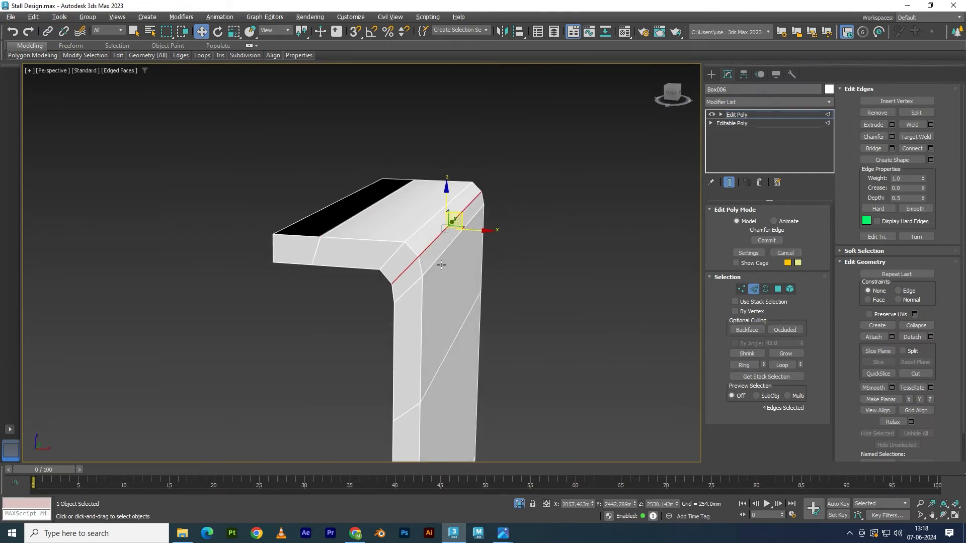
pyautogui.hotkey('ctrl', 'z')
# Step: Reselect the edge loop running around the mitred corner, including its outer top edge
pyautogui.click(744, 116)
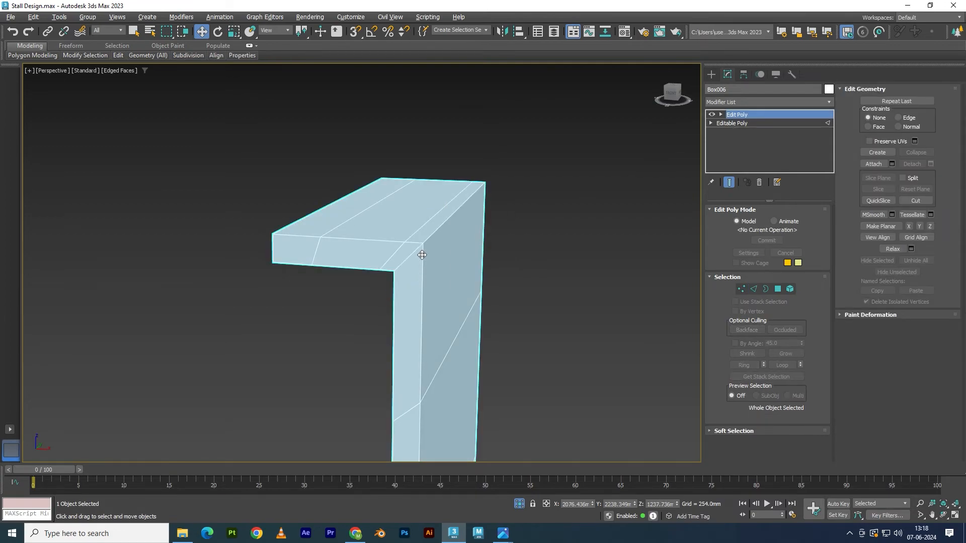
pyautogui.press('2')
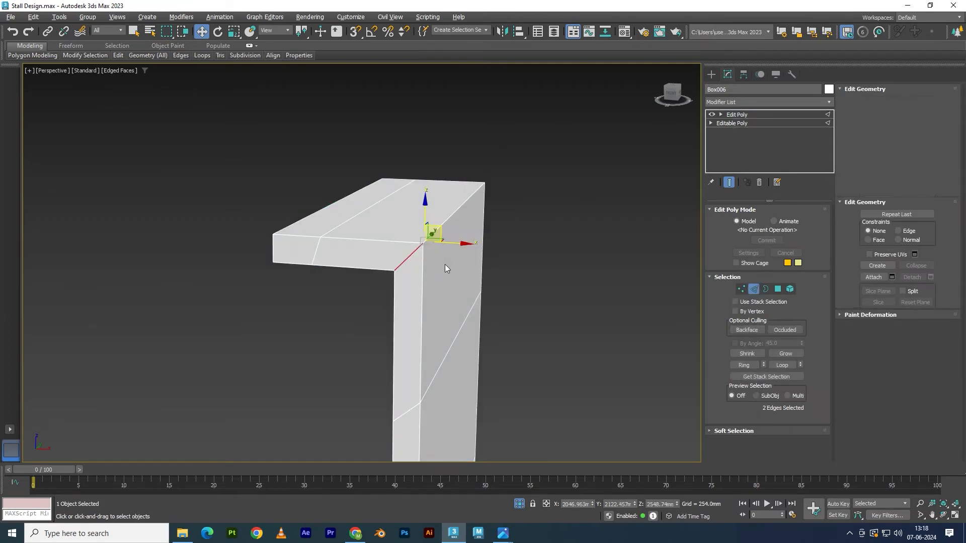
pyautogui.keyDown('ctrl'); pyautogui.click(455, 212); pyautogui.keyUp('ctrl')
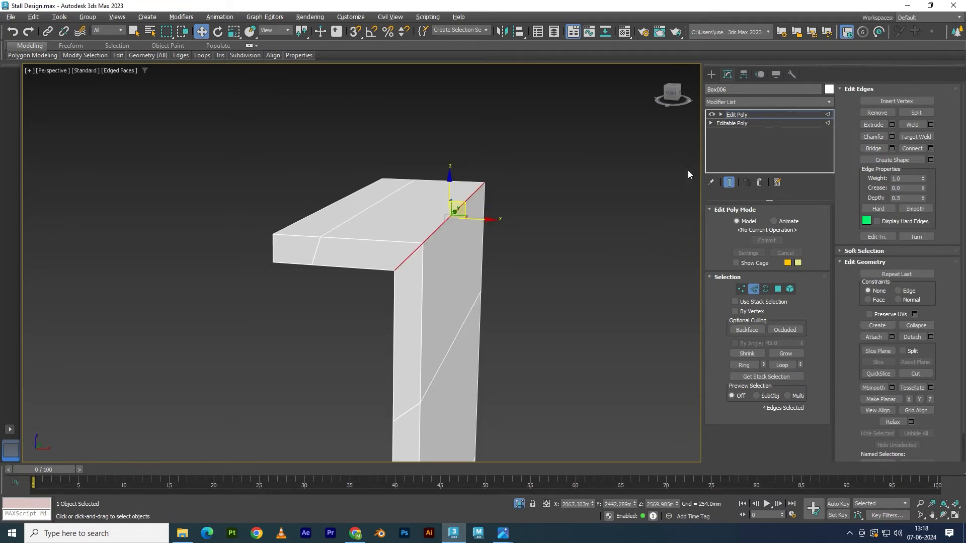
# Step: Try chamfering the mitred corner's edge loop by 9.38 mm with 4 segments, using the Radial type
pyautogui.click(890, 138)
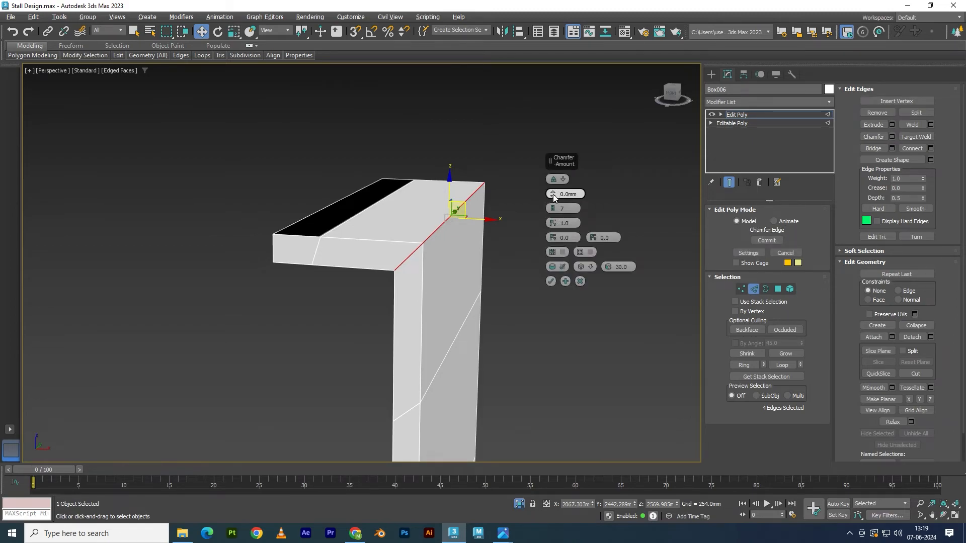
pyautogui.moveTo(554, 200)
pyautogui.mouseDown()
pyautogui.moveTo(553, 190)
pyautogui.moveTo(554, 224)
pyautogui.moveTo(554, 214)
pyautogui.mouseUp()
pyautogui.click(563, 181)
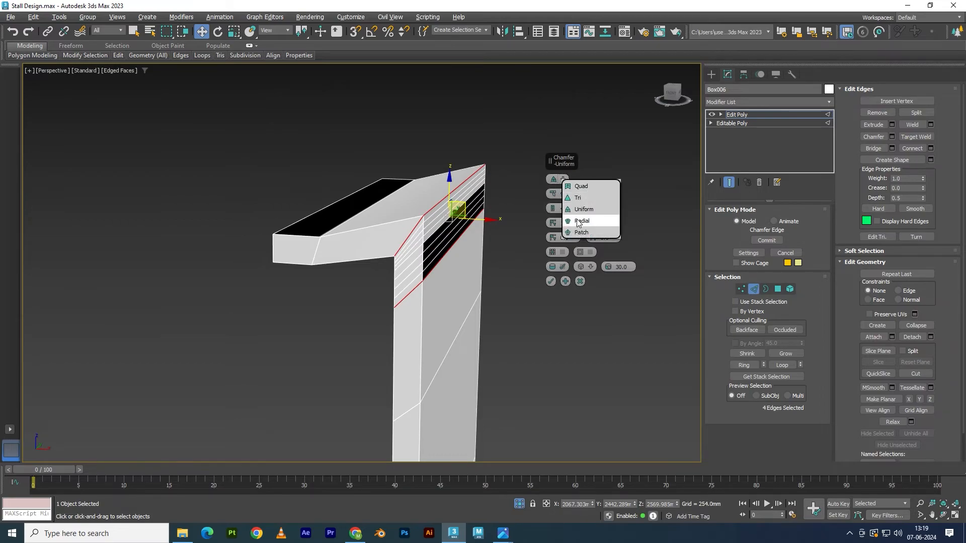
pyautogui.click(578, 221)
# Step: Try the Patch and Quad types for the corner loop's chamfer, and cancel the chamfer
pyautogui.click(563, 180)
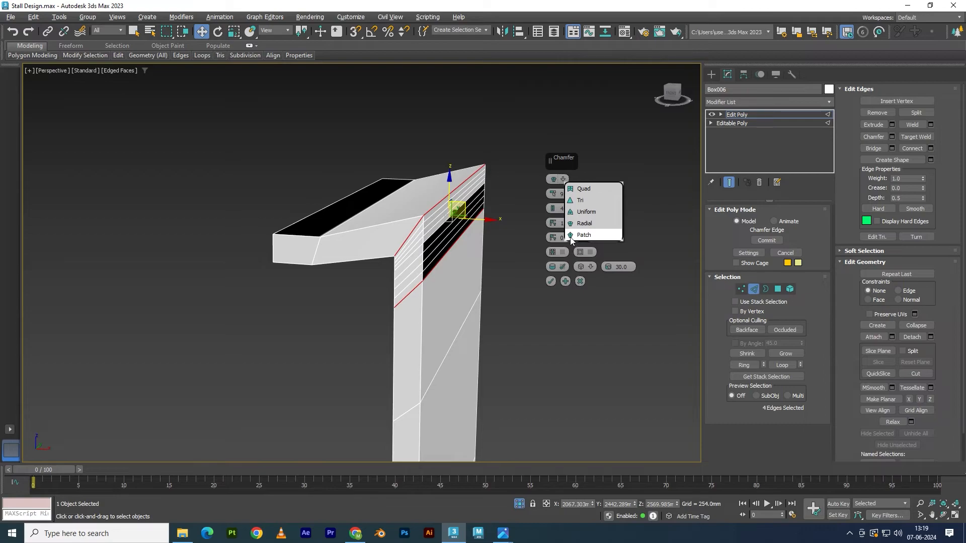
pyautogui.click(570, 235)
pyautogui.click(562, 180)
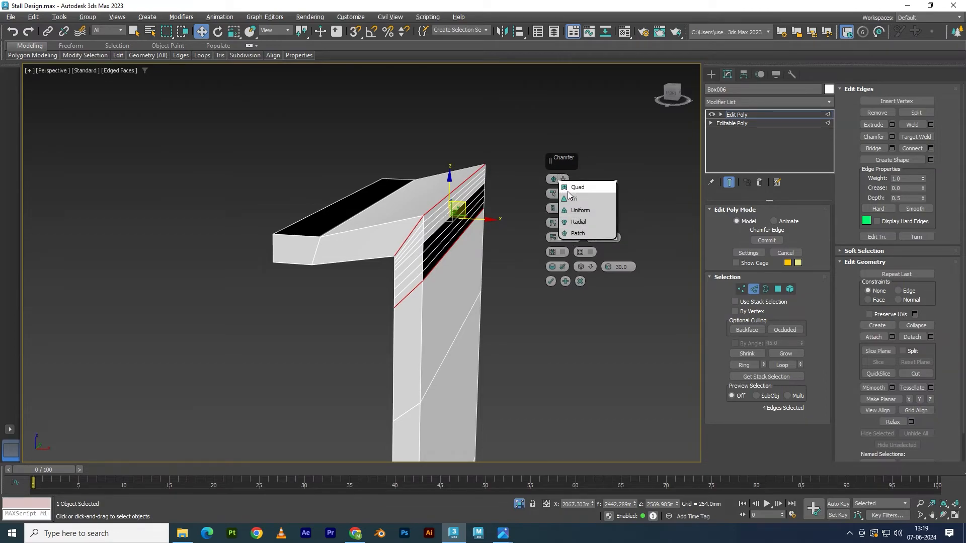
pyautogui.click(571, 190)
pyautogui.keyDown('alt'); pyautogui.moveTo(470, 247); pyautogui.dragTo(447, 248, button='middle'); pyautogui.keyUp('alt')
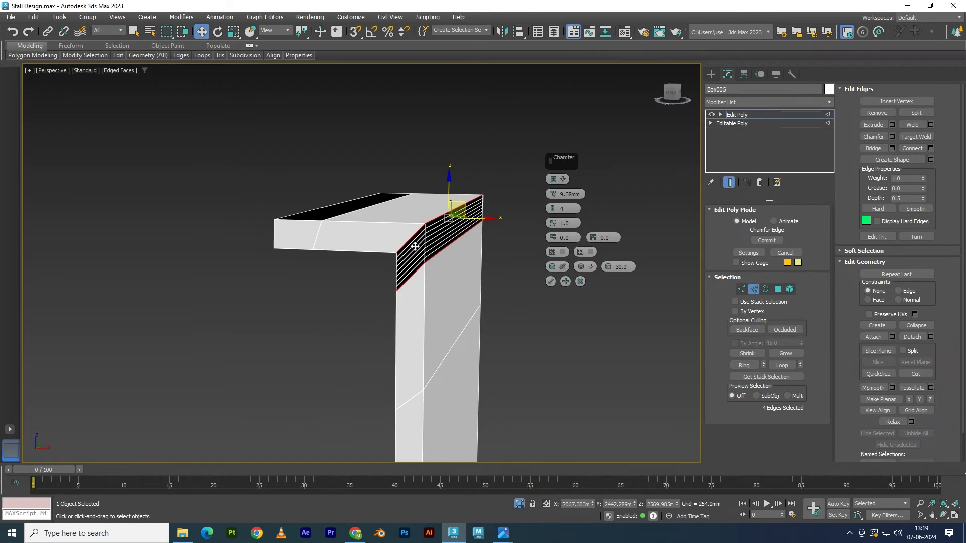
pyautogui.click(580, 281)
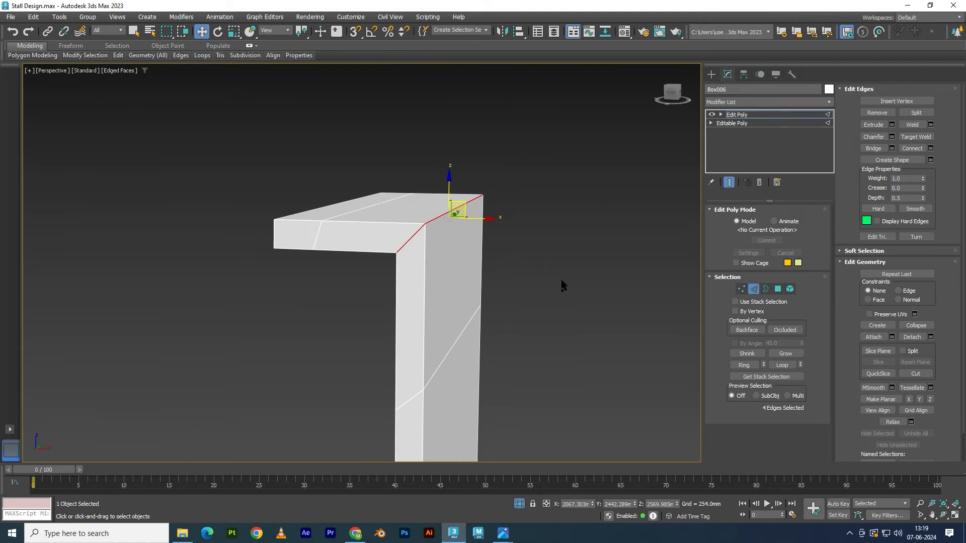
# Step: Leave edge-level editing of the L-shaped box and clear the selection
pyautogui.click(734, 115)
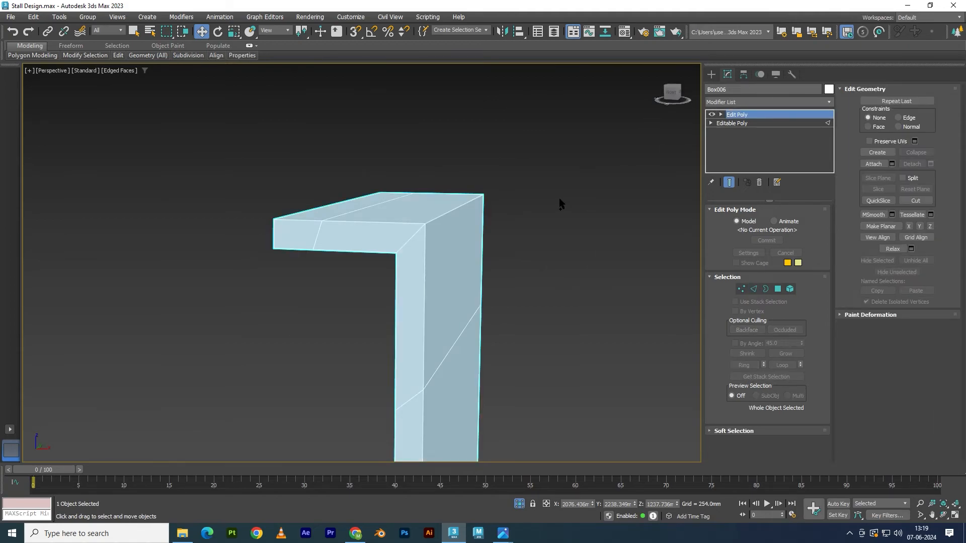
pyautogui.keyDown('alt'); pyautogui.moveTo(443, 225); pyautogui.dragTo(430, 233, button='middle'); pyautogui.keyUp('alt')
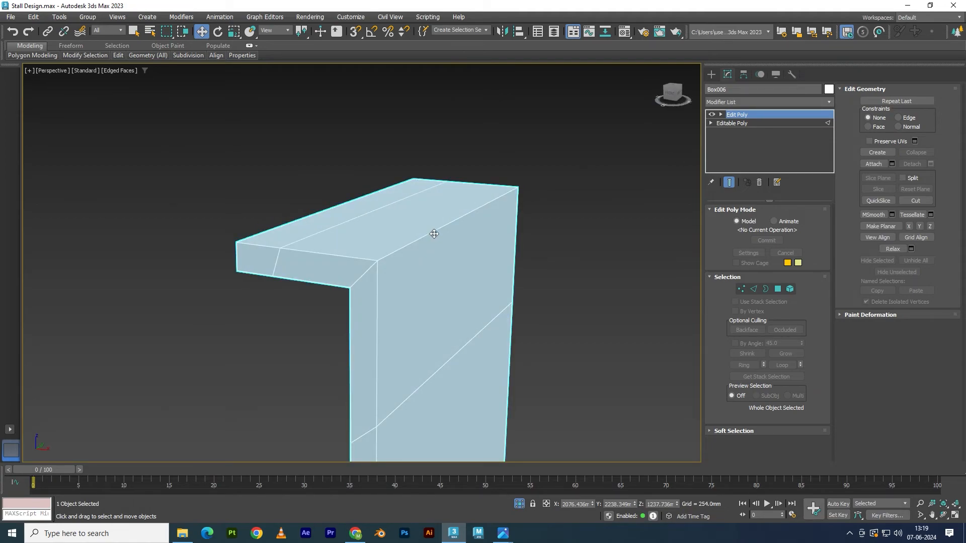
pyautogui.click(755, 153)
pyautogui.click(721, 116)
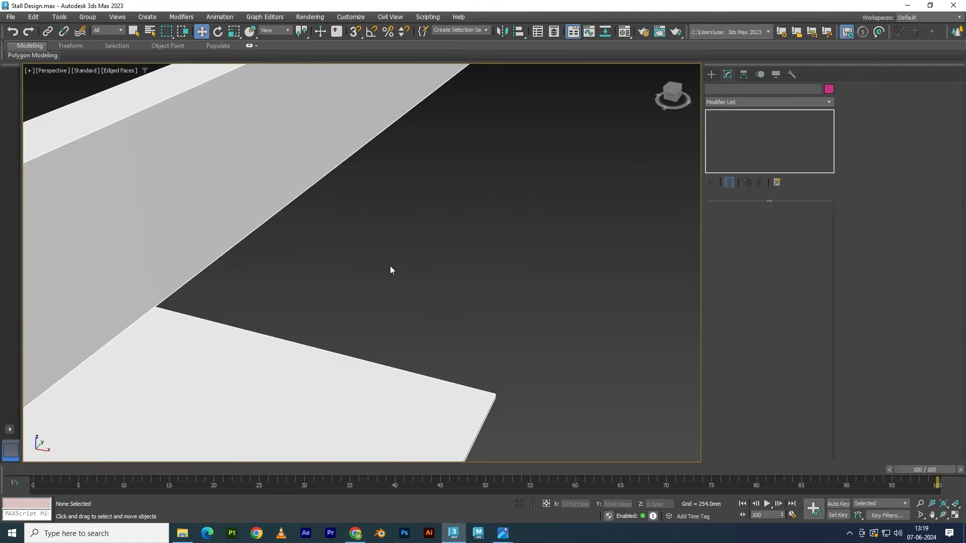
# Step: Draw an open two-segment line beside the stall in the Front view: a short horizontal top, then a vertical down to floor level
pyautogui.scroll(-8, 391, 266)
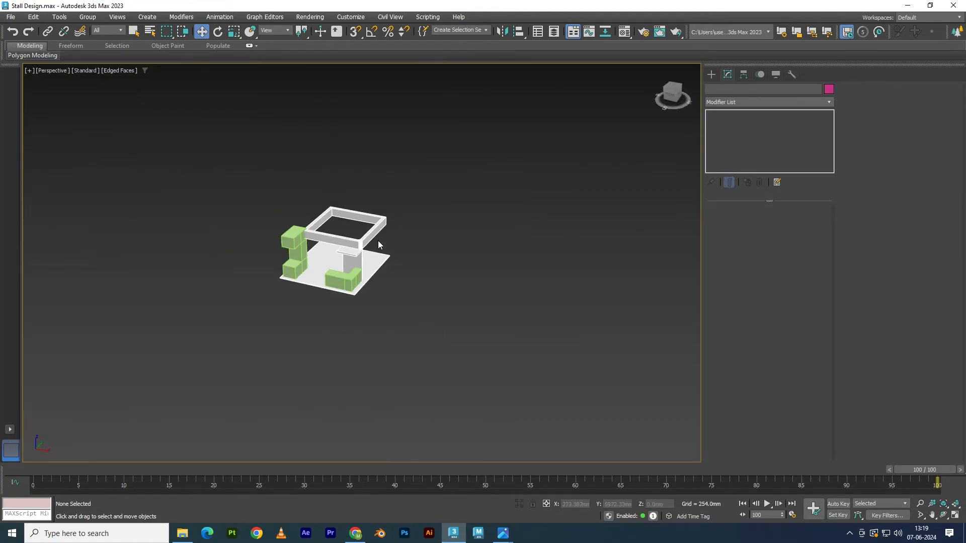
pyautogui.hotkey('alt', 'w')
pyautogui.click(305, 356)
pyautogui.hotkey('alt', 'w')
pyautogui.scroll(-4, 351, 260)
pyautogui.scroll(4, 373, 261)
pyautogui.scroll(-4, 353, 263)
pyautogui.hotkey('alt', 'w')
pyautogui.click(485, 200)
pyautogui.hotkey('alt', 'w')
pyautogui.scroll(-8, 437, 222)
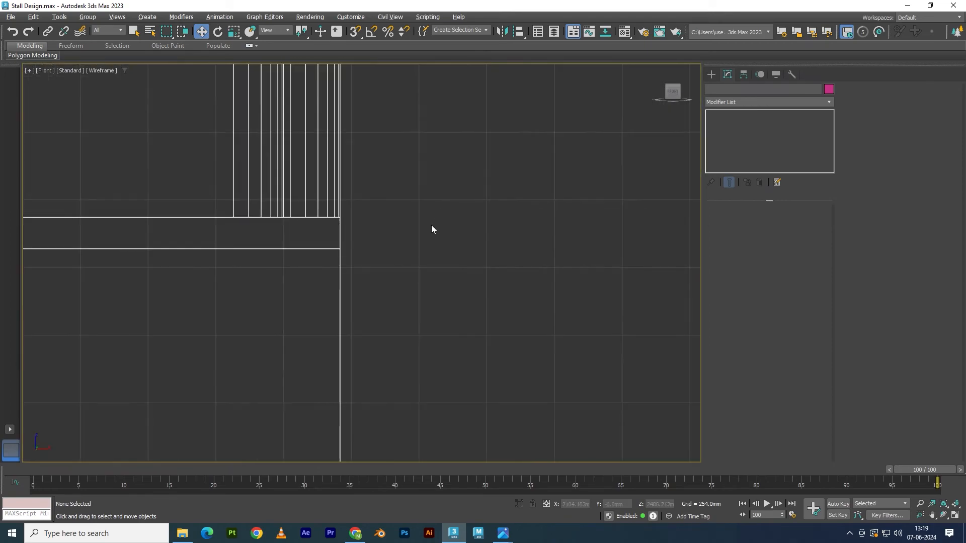
pyautogui.scroll(-6, 391, 248)
pyautogui.scroll(8, 408, 244)
pyautogui.scroll(-3, 408, 243)
pyautogui.scroll(-2, 408, 244)
pyautogui.moveTo(363, 221); pyautogui.dragTo(354, 221, button='middle')
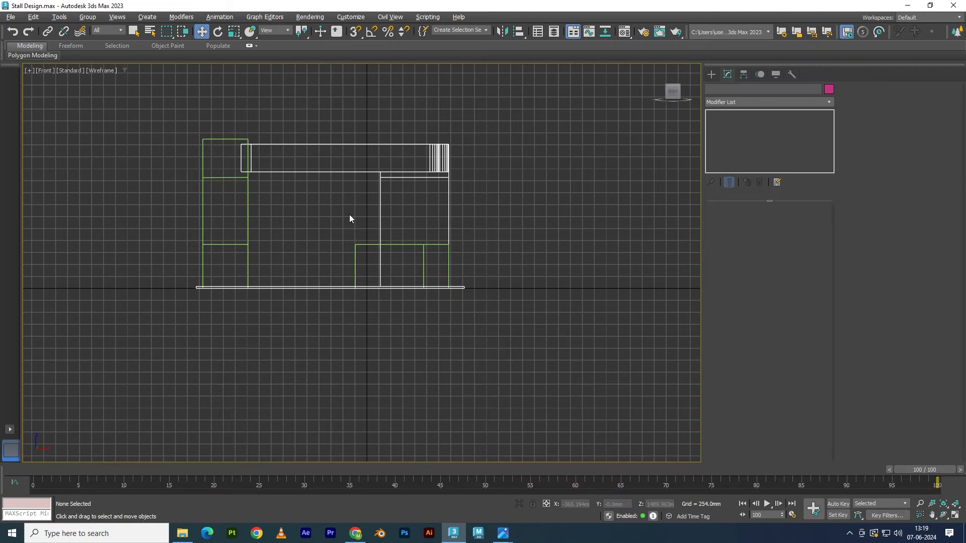
pyautogui.click(711, 74)
pyautogui.click(724, 90)
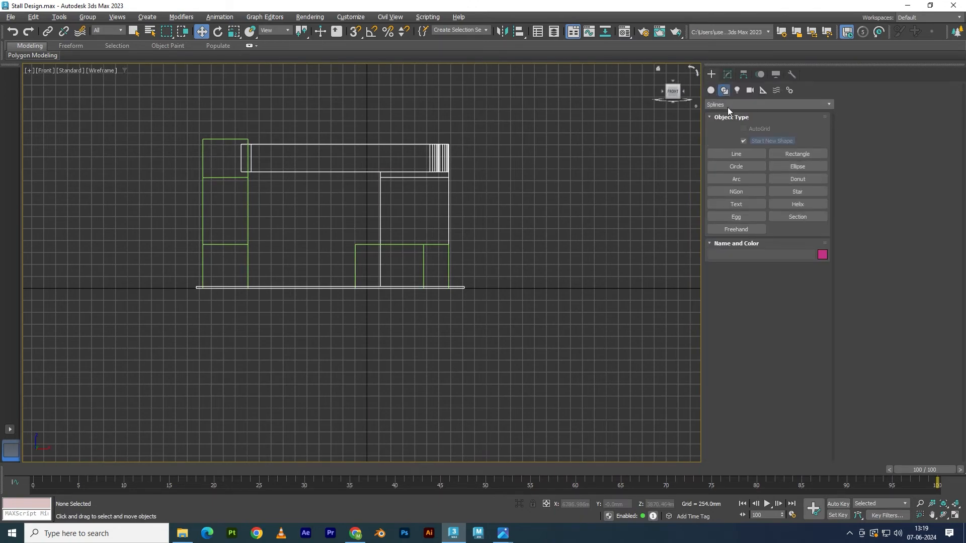
pyautogui.click(732, 153)
pyautogui.scroll(3, 483, 184)
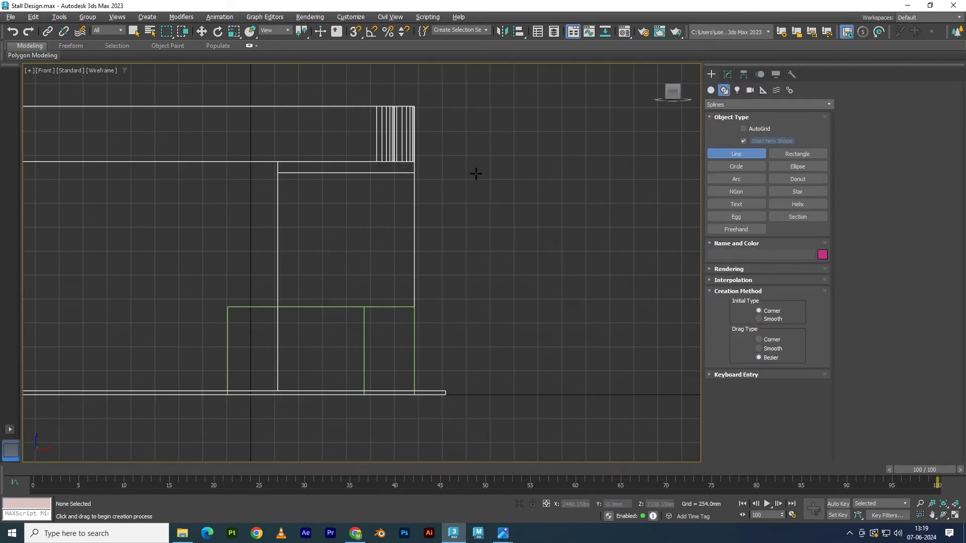
pyautogui.click(444, 155)
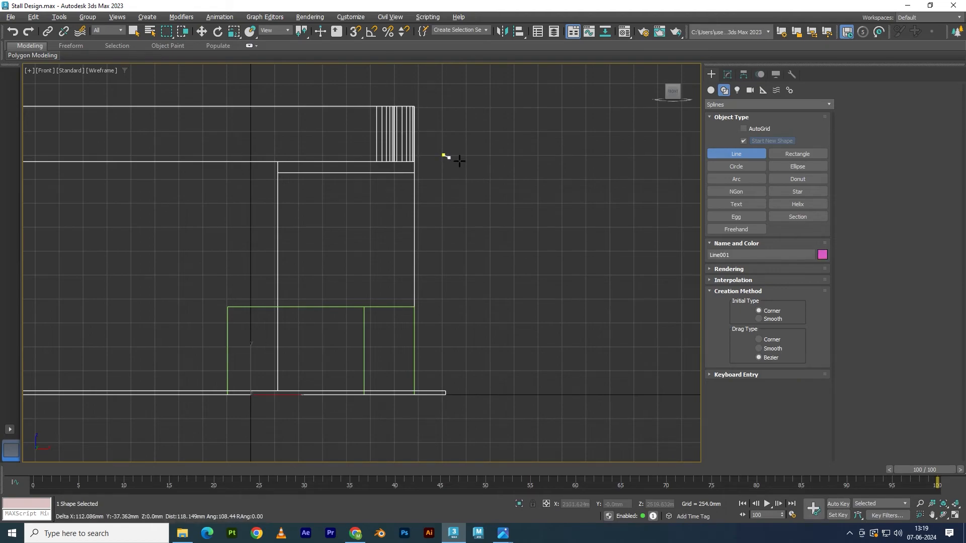
pyautogui.click(487, 155)
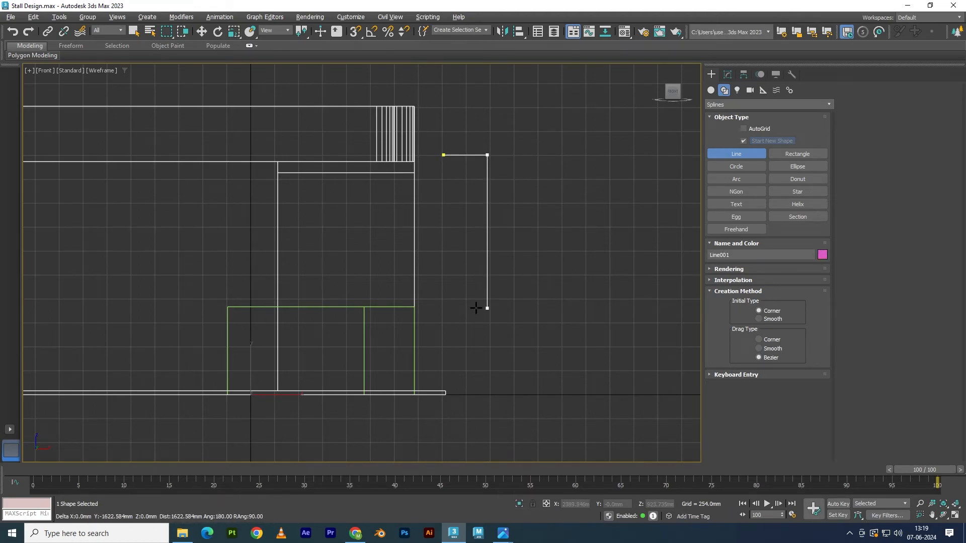
pyautogui.click(487, 393)
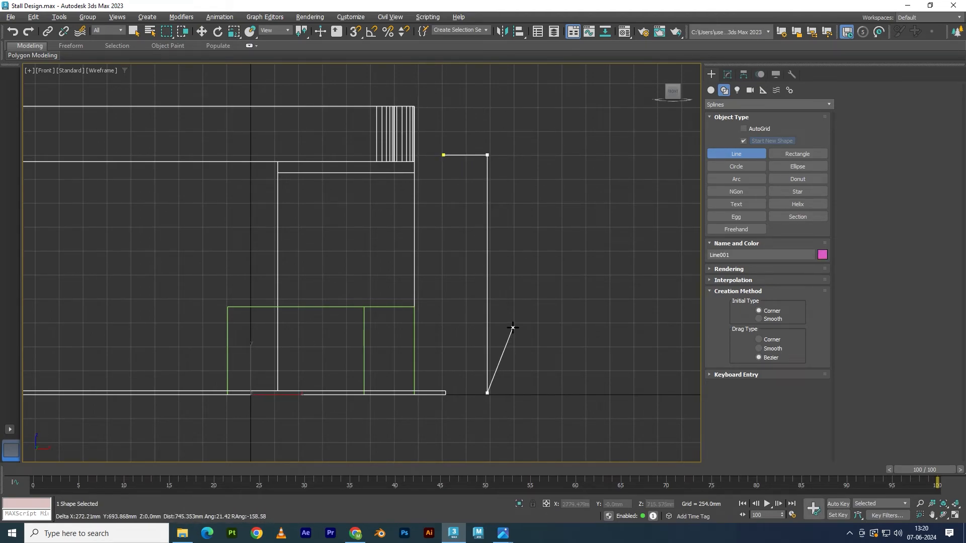
pyautogui.rightClick(514, 327)
# Step: Move the new line along Y and X so it stands on the floor slab with its top end at the overhead frame's side
pyautogui.press('w')
pyautogui.hotkey('alt', 'w')
pyautogui.hotkey('alt', 'w')
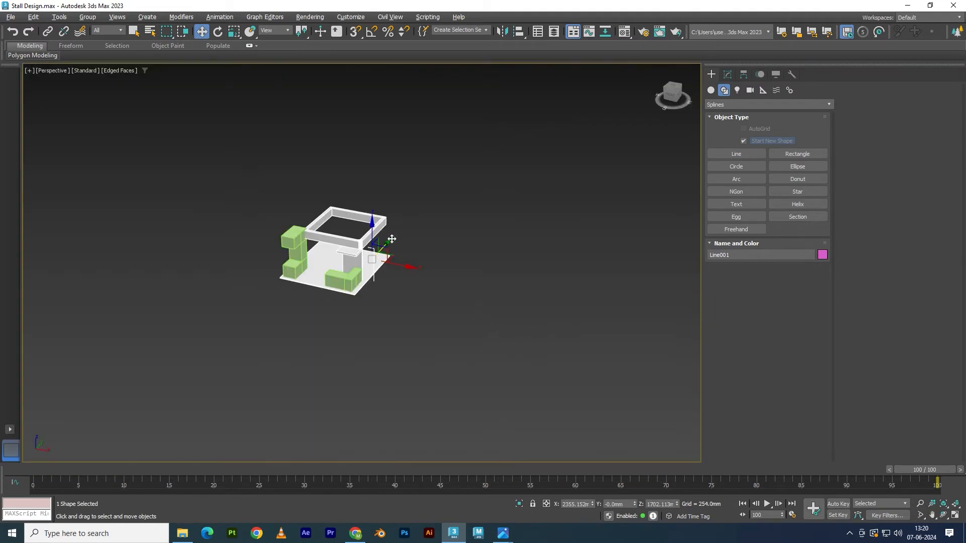
pyautogui.scroll(5, 378, 280)
pyautogui.scroll(-4, 372, 287)
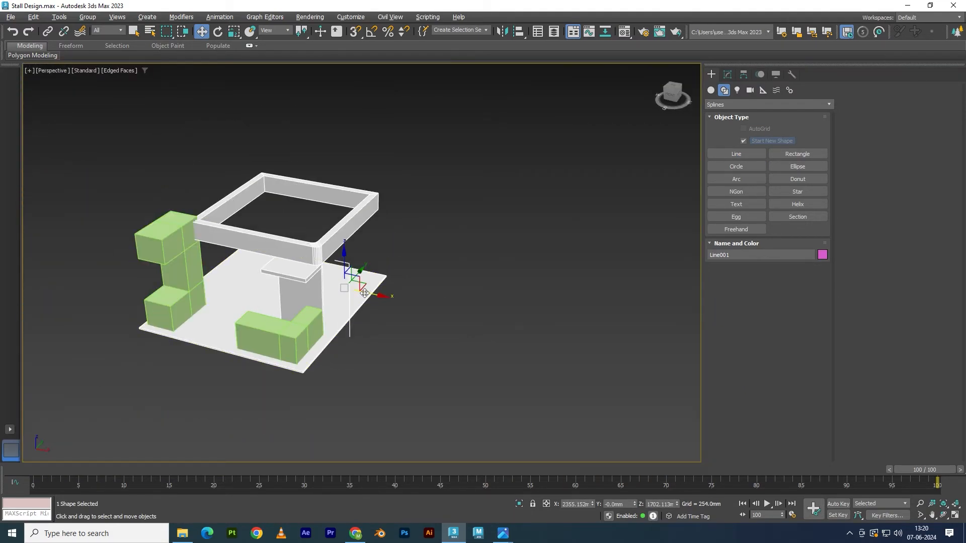
pyautogui.moveTo(367, 274); pyautogui.dragTo(377, 239)
pyautogui.click(349, 272)
pyautogui.scroll(4, 380, 251)
pyautogui.moveTo(390, 280); pyautogui.dragTo(343, 279)
pyautogui.keyDown('alt'); pyautogui.moveTo(411, 303); pyautogui.dragTo(415, 304, button='middle'); pyautogui.keyUp('alt')
# Step: Shorten the line's horizontal top by moving its end vertex along X to about 1722 mm, at the frame's outer side
pyautogui.press('1')
pyautogui.keyDown('alt'); pyautogui.moveTo(343, 265); pyautogui.dragTo(364, 277, button='middle'); pyautogui.keyUp('alt')
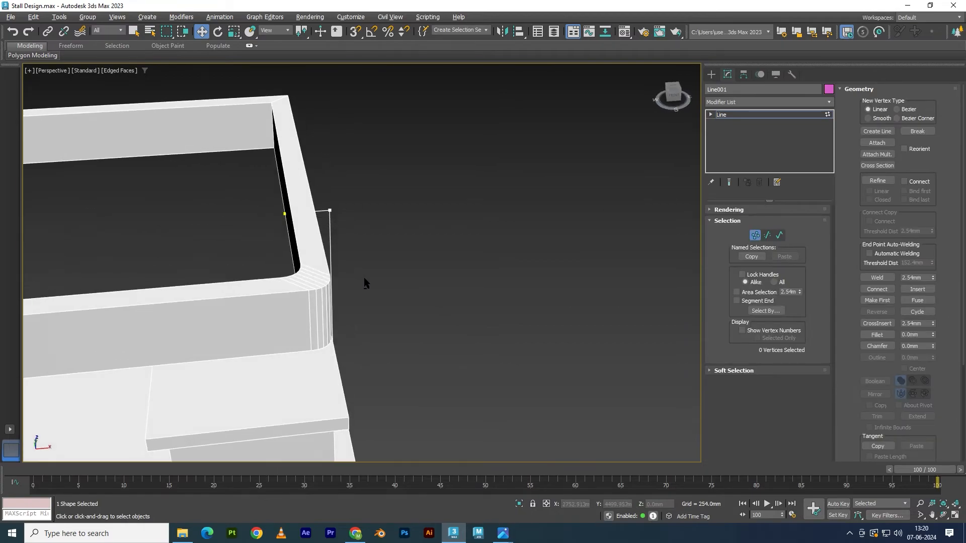
pyautogui.click(285, 214)
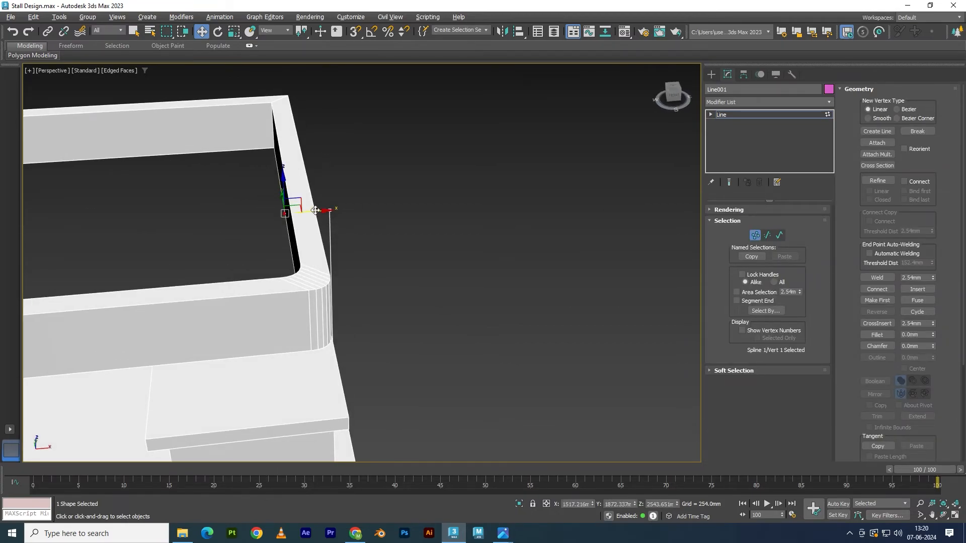
pyautogui.keyDown('alt'); pyautogui.moveTo(335, 210); pyautogui.dragTo(347, 218, button='middle'); pyautogui.keyUp('alt')
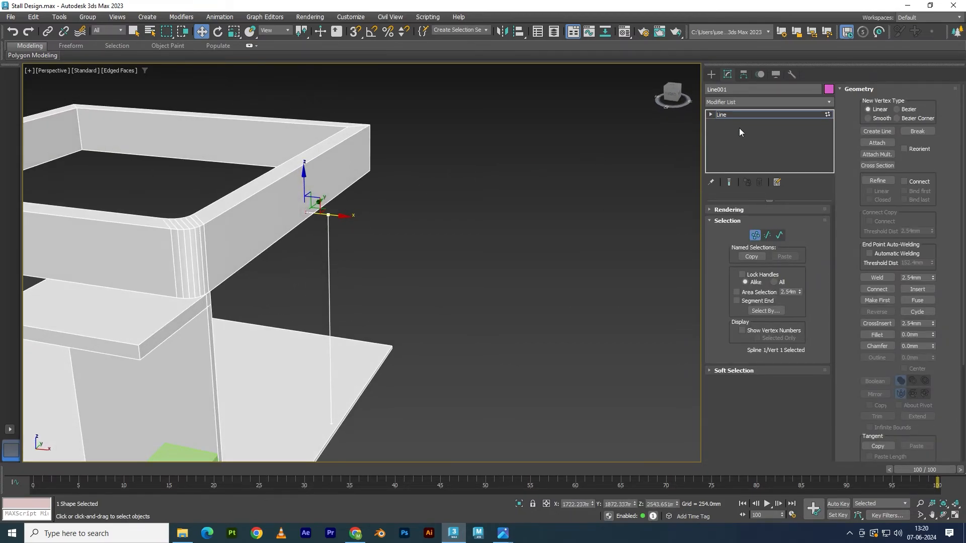
pyautogui.click(723, 115)
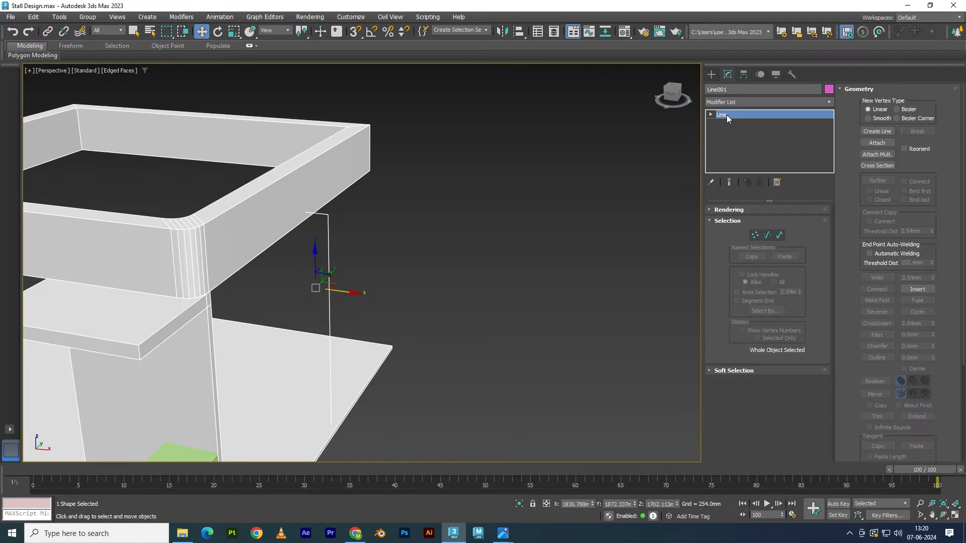
# Step: Enable the line's thickness in both the renderer and the viewport
pyautogui.click(712, 74)
pyautogui.click(728, 76)
pyautogui.click(720, 209)
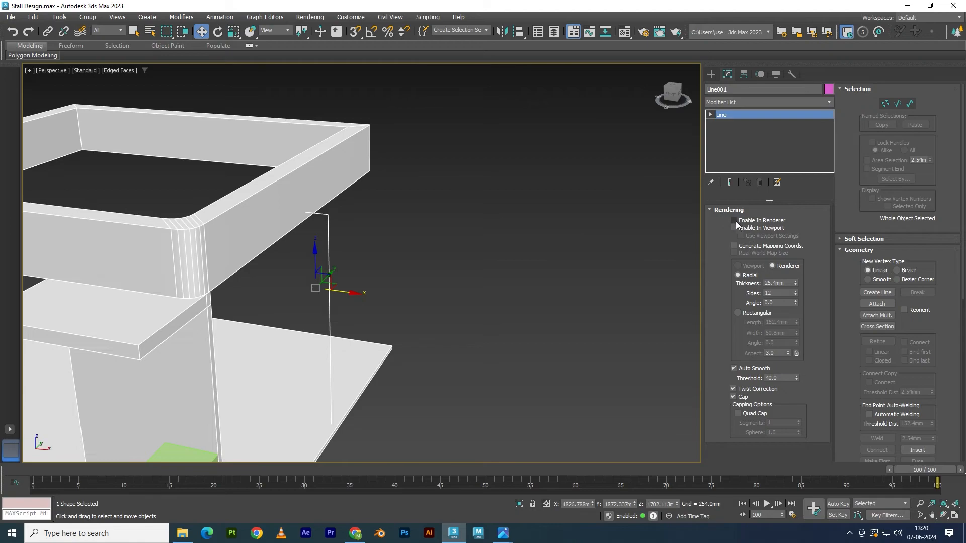
pyautogui.click(735, 228)
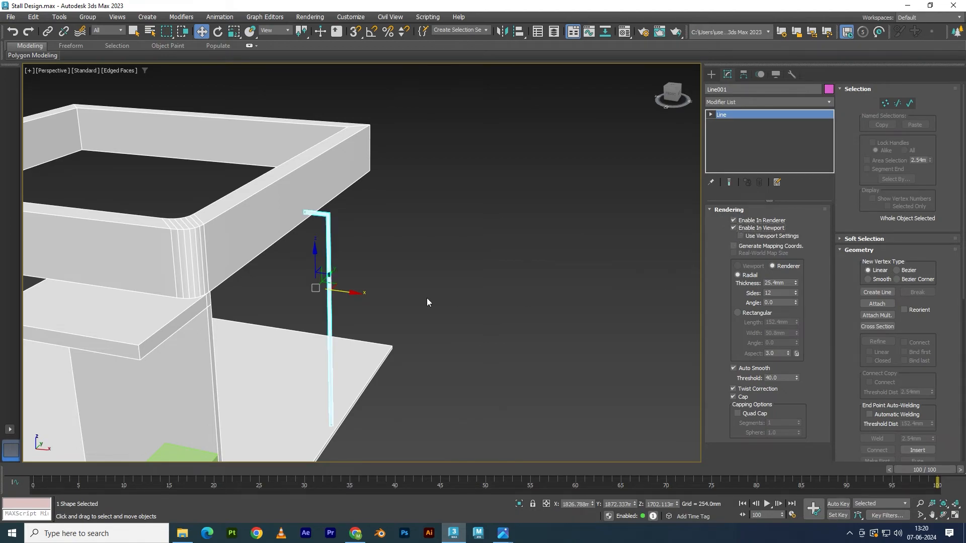
# Step: Give the line a rectangular cross-section and increase its length to about 1119 mm to form a wide panel
pyautogui.scroll(5, 337, 259)
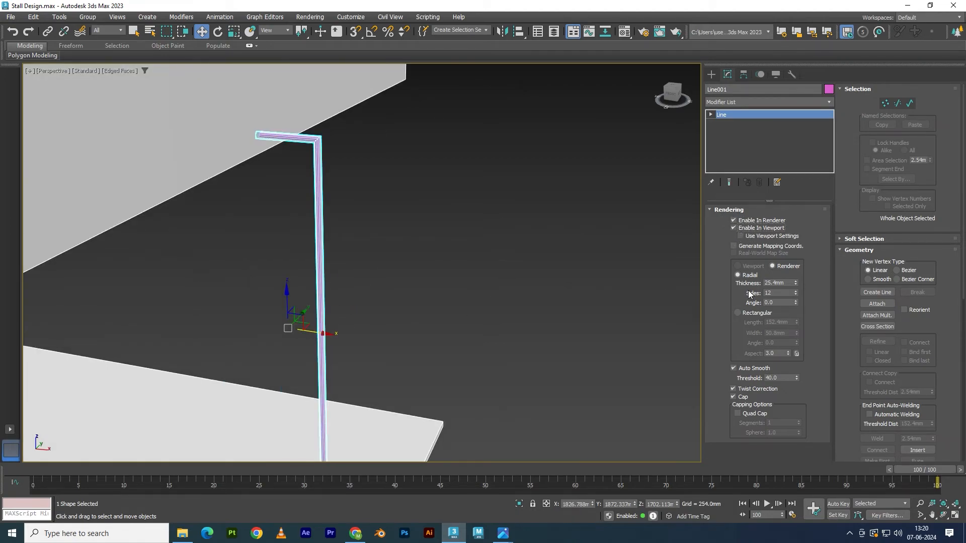
pyautogui.click(737, 312)
pyautogui.scroll(3, 339, 263)
pyautogui.keyDown('alt'); pyautogui.moveTo(338, 263); pyautogui.dragTo(500, 313, button='middle'); pyautogui.keyUp('alt')
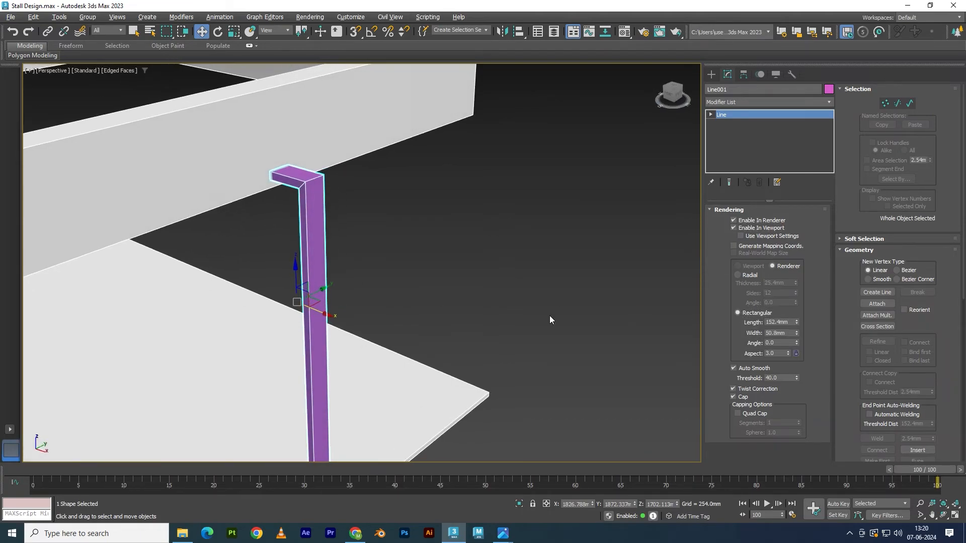
pyautogui.moveTo(797, 321); pyautogui.dragTo(793, 6)
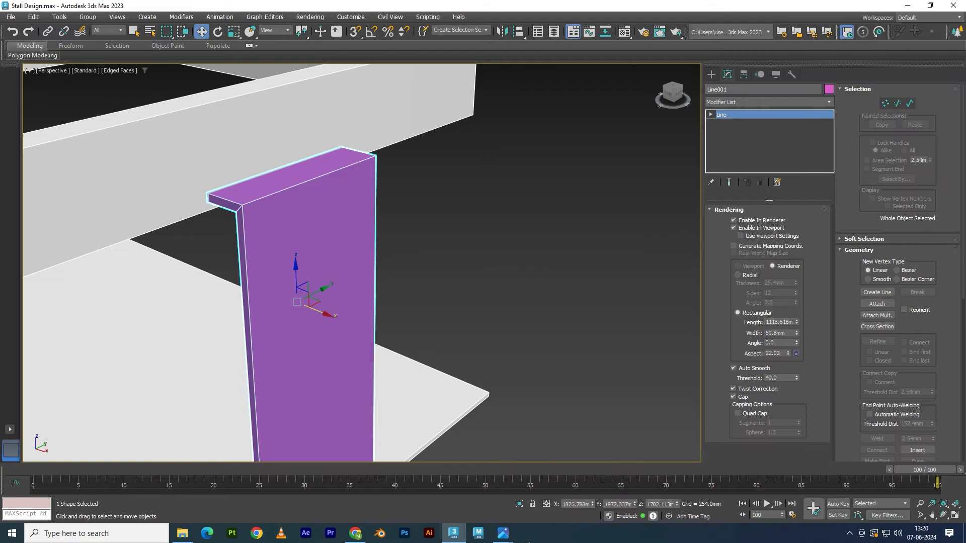
pyautogui.scroll(-12, 359, 335)
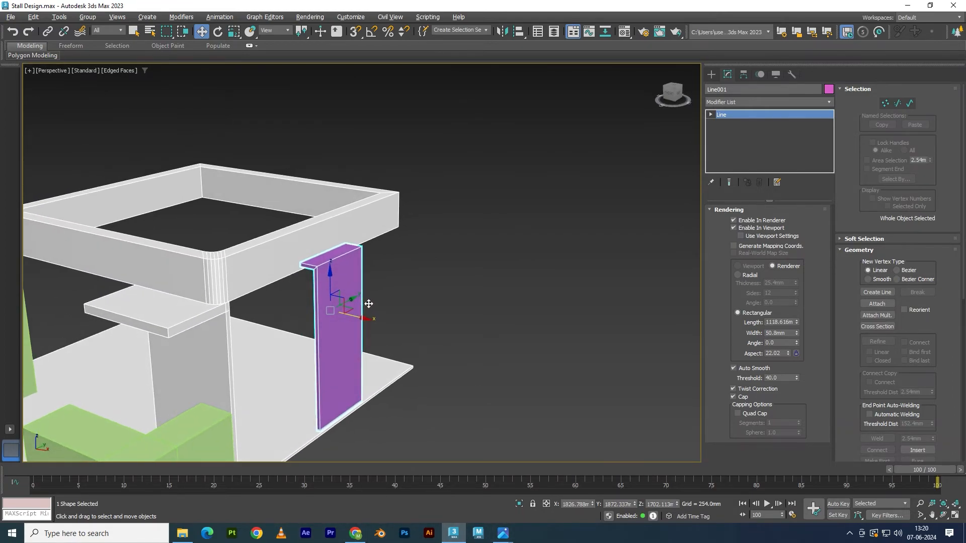
# Step: Add an Edit Poly modifier to the panel and turn off its effect in the stack
pyautogui.click(725, 102)
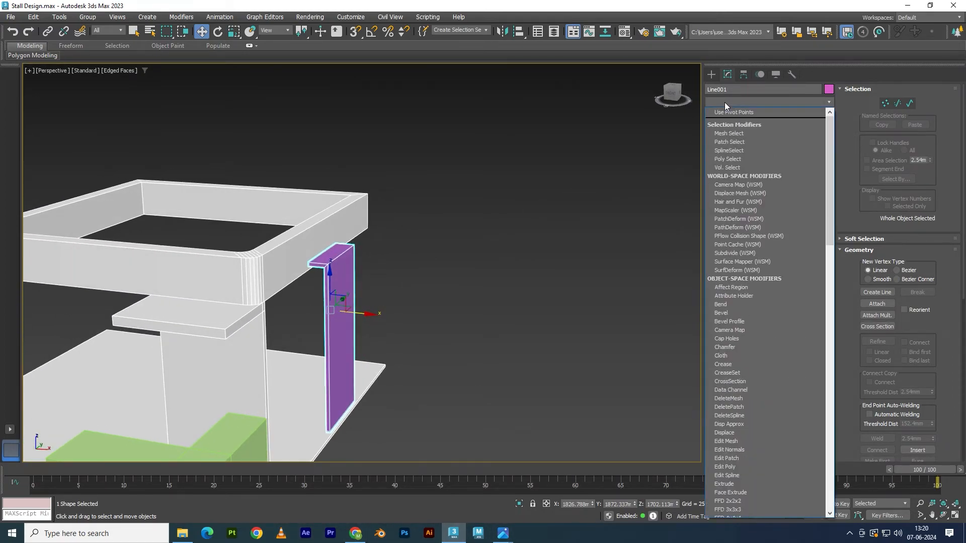
pyautogui.scroll(-12, 724, 102)
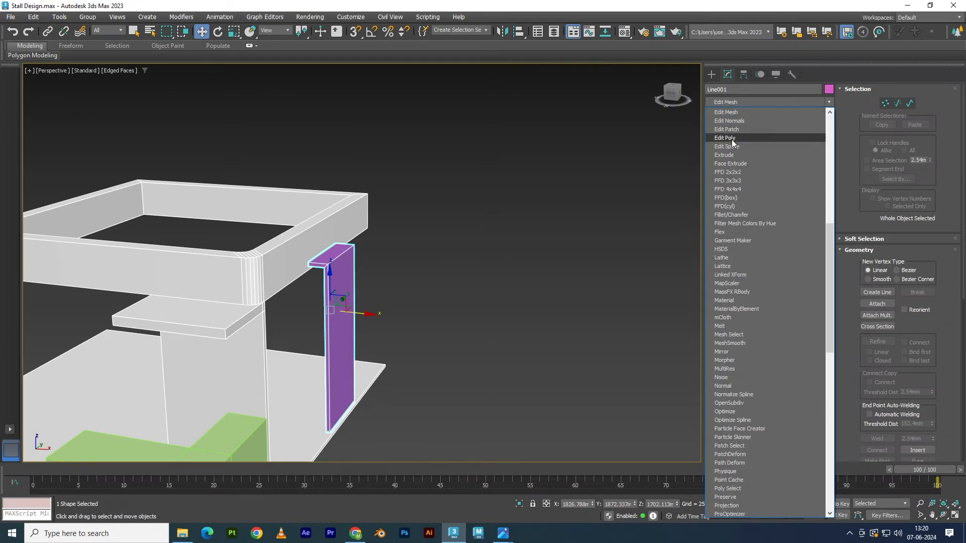
pyautogui.click(732, 140)
pyautogui.click(712, 115)
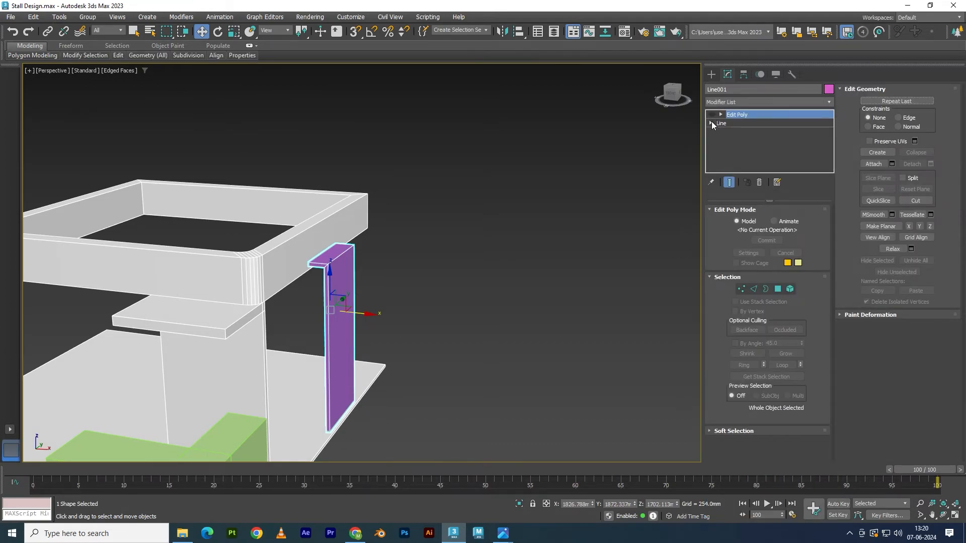
# Step: Fillet the line's upper corner vertex by about 131 mm in the Front view to round the panel's bend
pyautogui.click(711, 123)
pyautogui.click(729, 131)
pyautogui.keyDown('alt'); pyautogui.moveTo(482, 248); pyautogui.dragTo(403, 278, button='middle'); pyautogui.keyUp('alt')
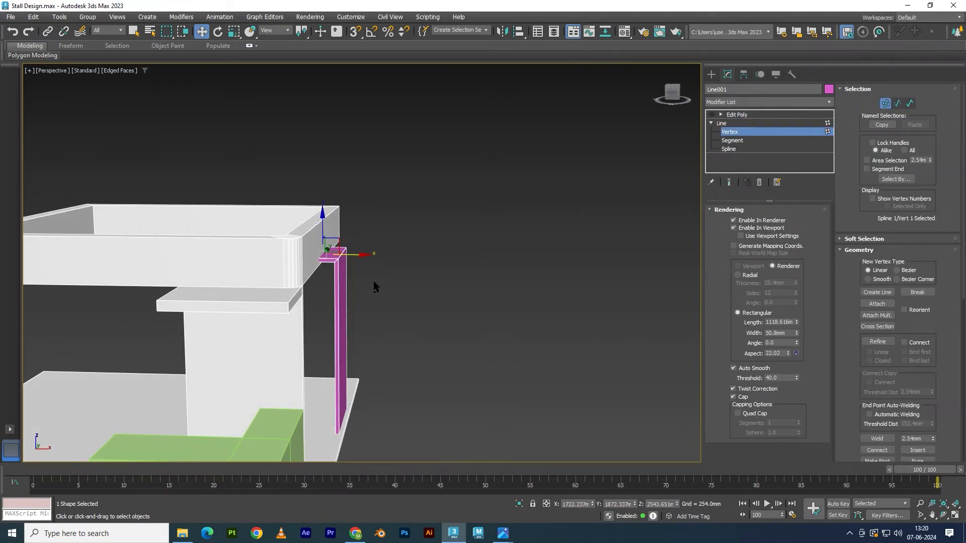
pyautogui.press('F3')
pyautogui.press('F3')
pyautogui.hotkey('alt', 'w')
pyautogui.click(535, 181)
pyautogui.hotkey('alt', 'w')
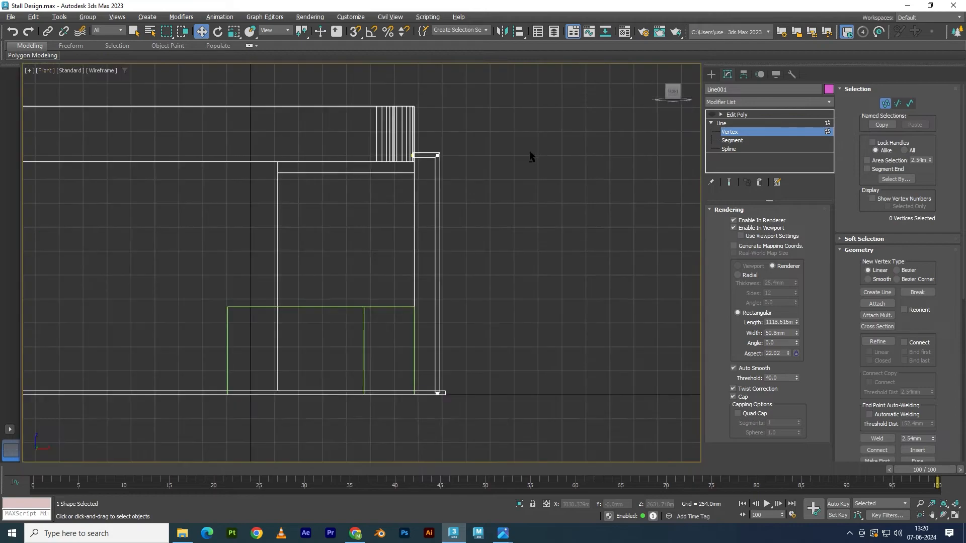
pyautogui.scroll(4, 451, 154)
pyautogui.moveTo(454, 134); pyautogui.dragTo(421, 189)
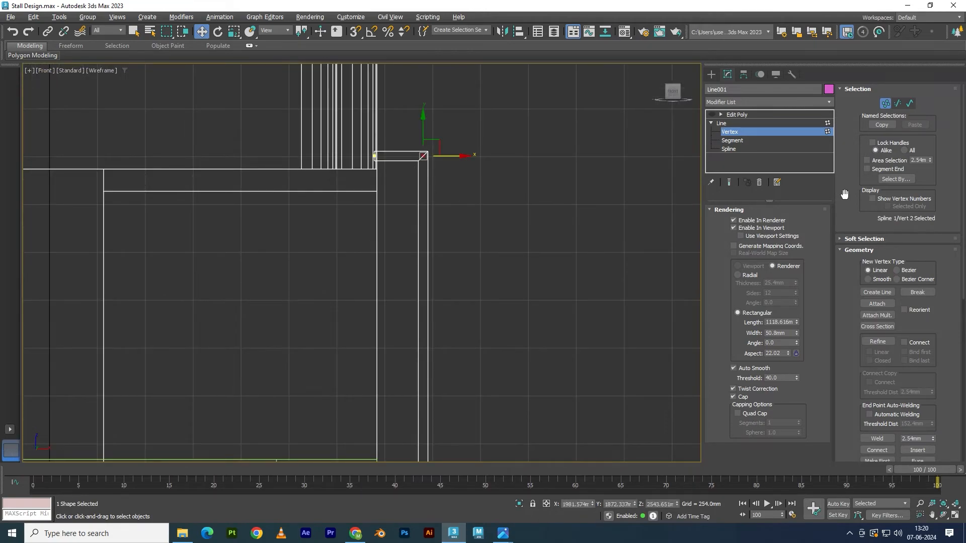
pyautogui.scroll(-3, 901, 277)
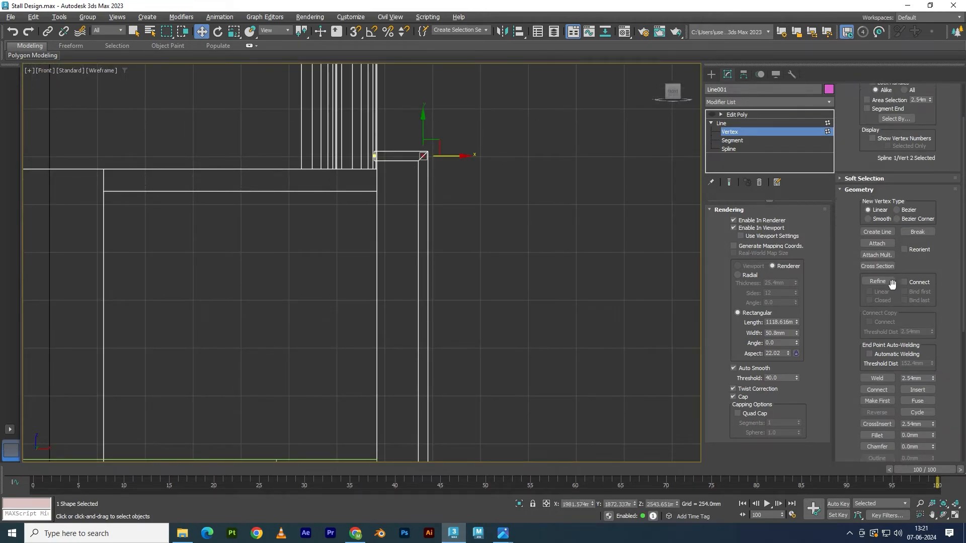
pyautogui.click(873, 422)
pyautogui.moveTo(423, 155); pyautogui.dragTo(423, 130)
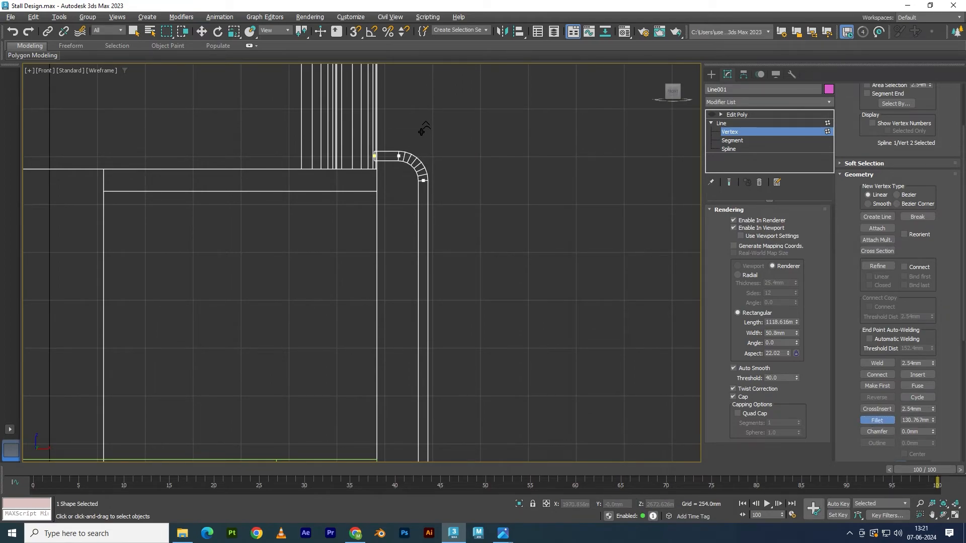
# Step: Leave vertex-level editing of the filleted line and deselect the panel
pyautogui.click(751, 114)
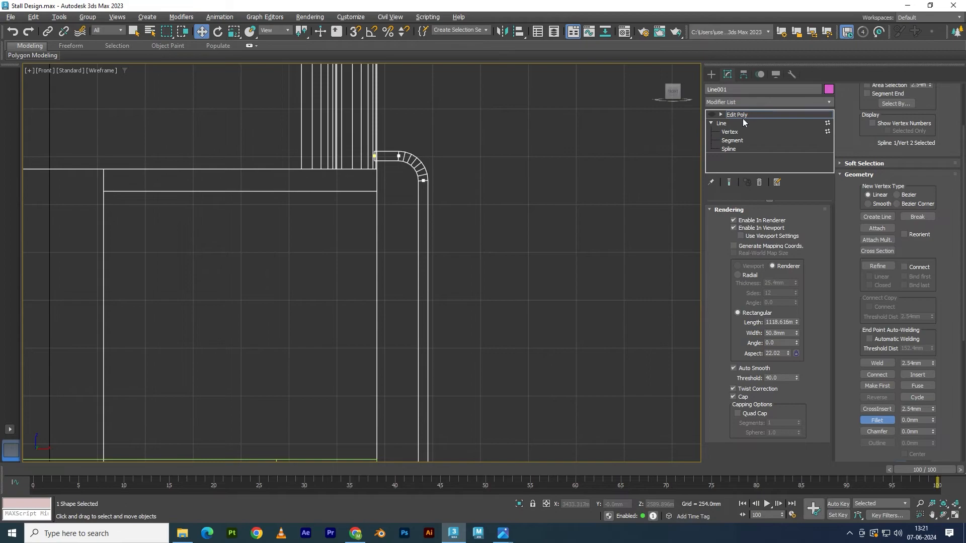
pyautogui.click(711, 122)
pyautogui.click(716, 123)
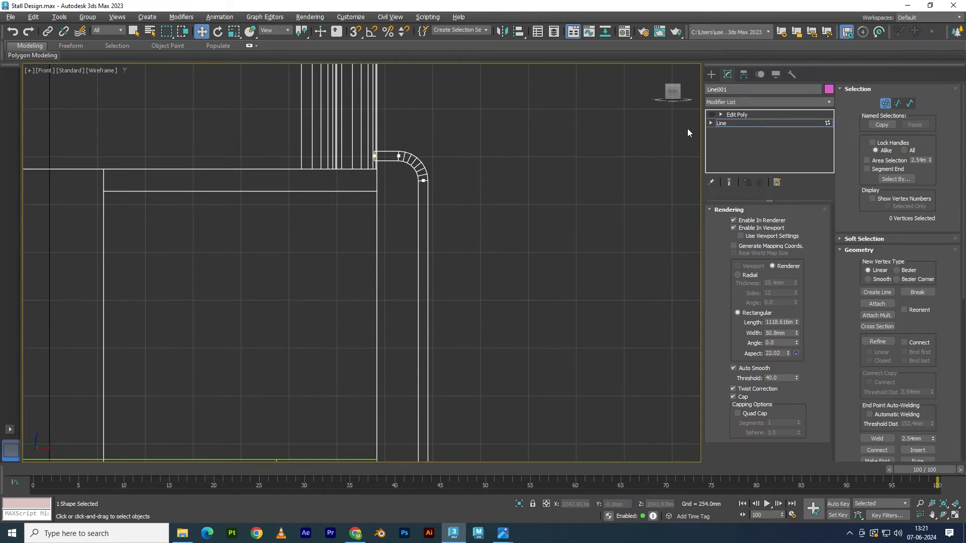
pyautogui.click(721, 124)
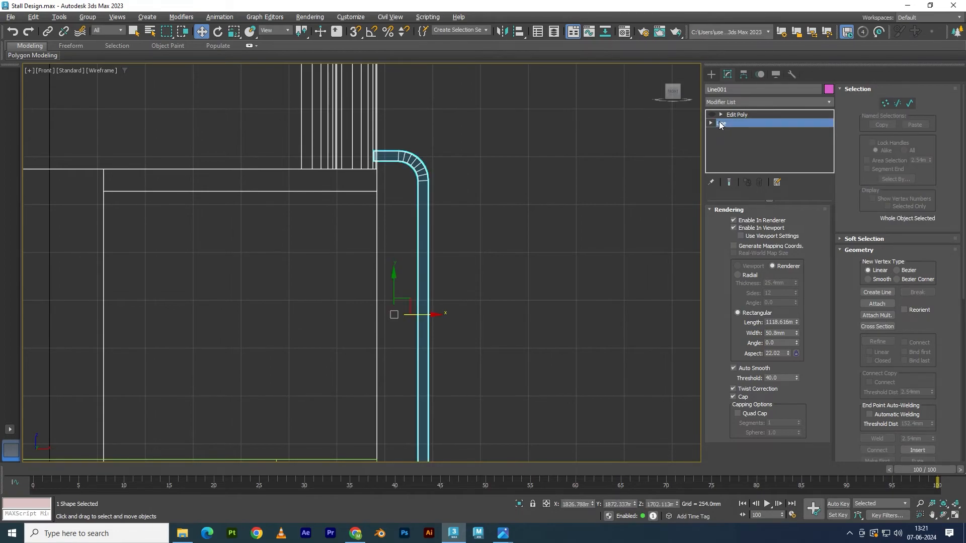
pyautogui.click(493, 167)
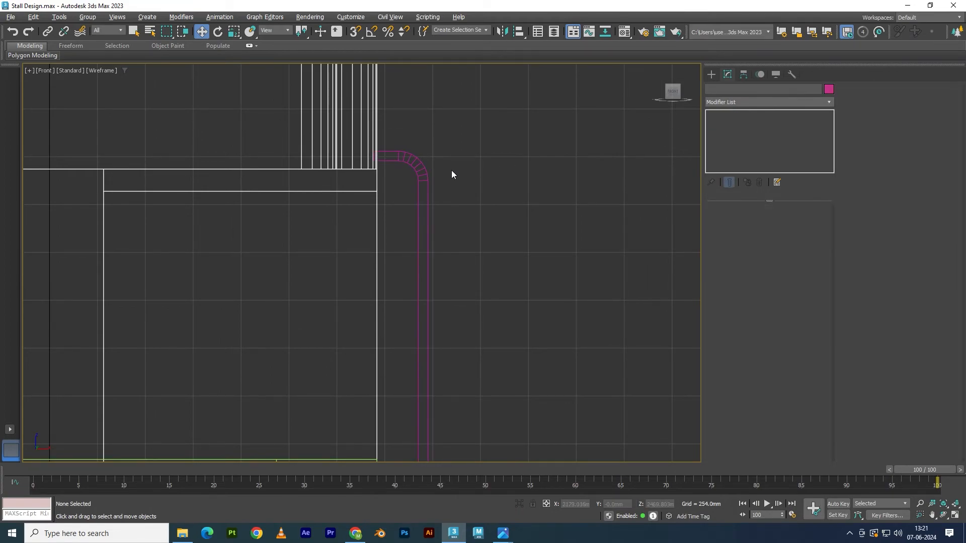
# Step: Select the bent panel, turn its Edit Poly modifier's effect back on in the stack, and deselect it
pyautogui.click(418, 165)
pyautogui.moveTo(418, 165); pyautogui.dragTo(454, 161, button='middle')
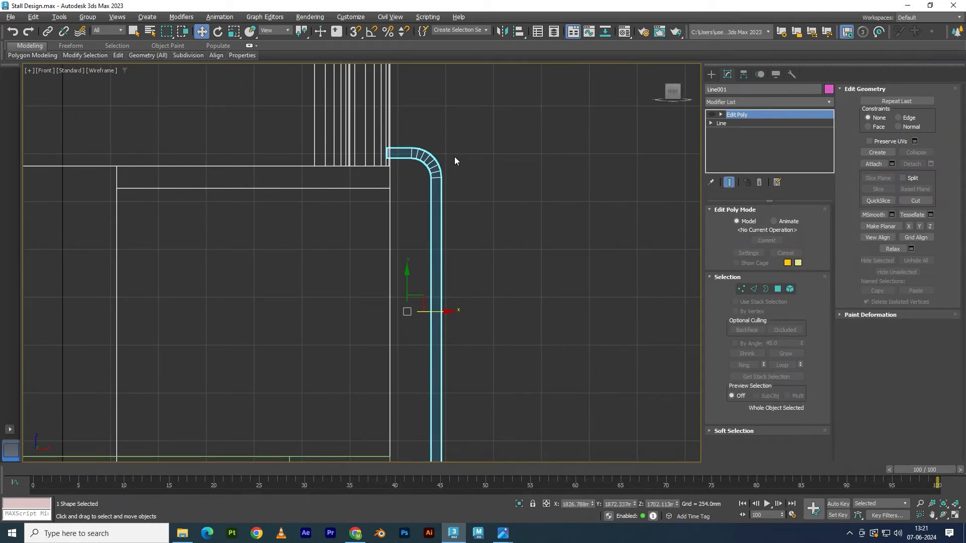
pyautogui.press('1')
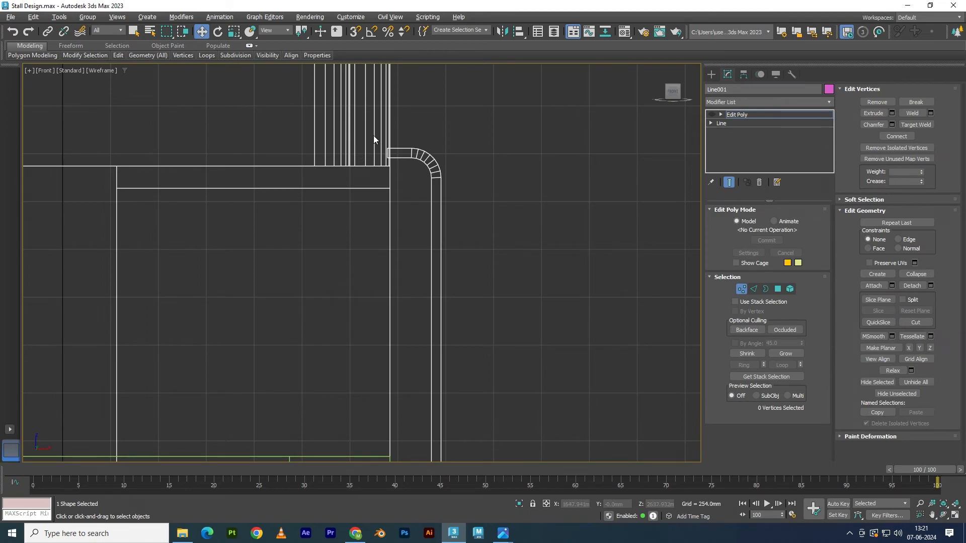
pyautogui.click(713, 115)
pyautogui.click(744, 115)
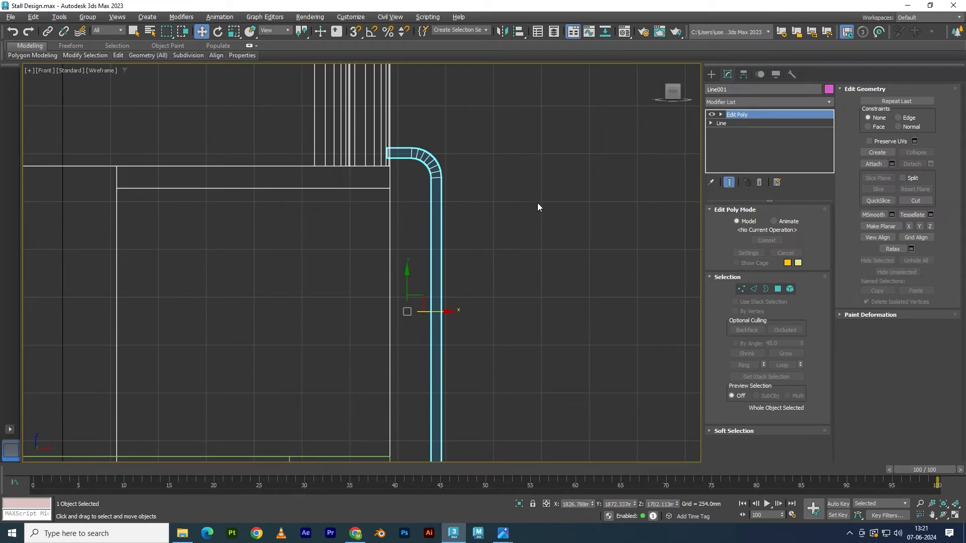
pyautogui.click(526, 209)
# Step: Compare the bent panel in the Perspective view, shaded without edges, with the reference booth image in Photos
pyautogui.hotkey('alt', 'w')
pyautogui.hotkey('alt', 'w')
pyautogui.hotkey('alt', 'w')
pyautogui.click(554, 324)
pyautogui.hotkey('alt', 'w')
pyautogui.press('F4')
pyautogui.moveTo(503, 534)
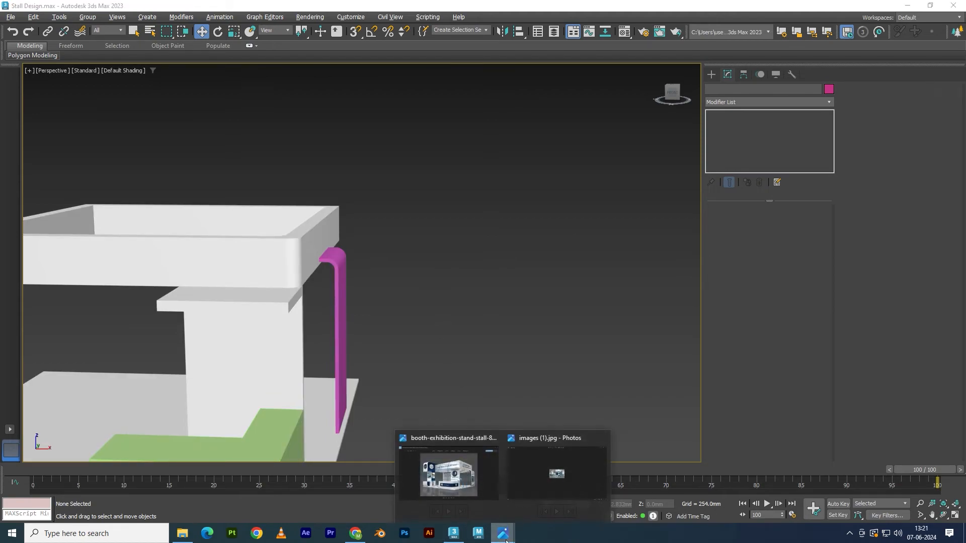
pyautogui.click(486, 488)
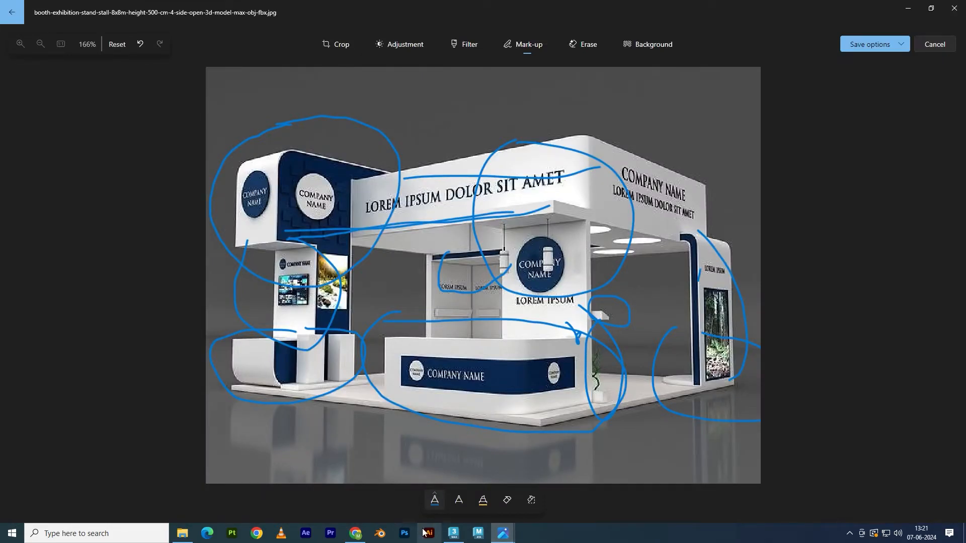
pyautogui.click(454, 534)
# Step: Set the panel line's rectangular width to 132.08 mm and move the panel about 430 mm along Y
pyautogui.click(344, 336)
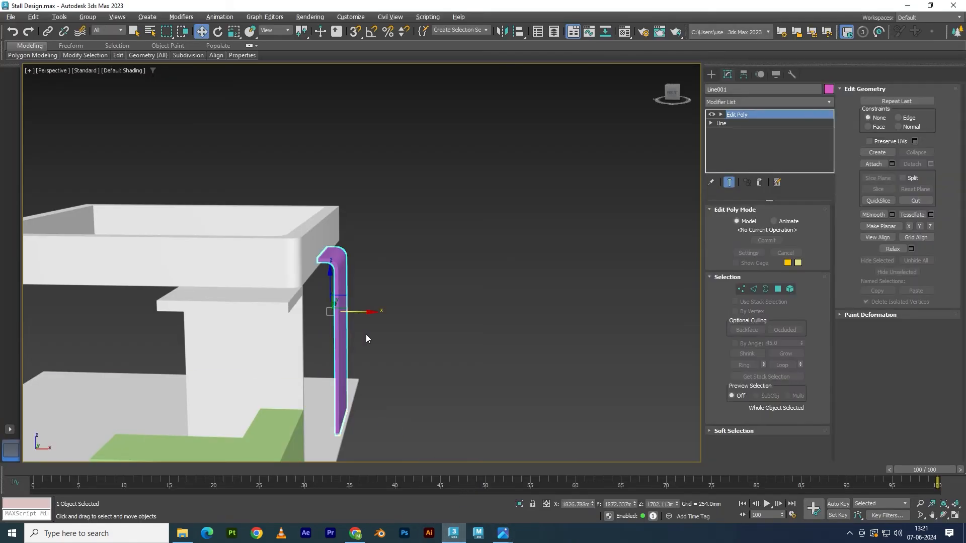
pyautogui.keyDown('alt'); pyautogui.moveTo(435, 347); pyautogui.dragTo(421, 349, button='middle'); pyautogui.keyUp('alt')
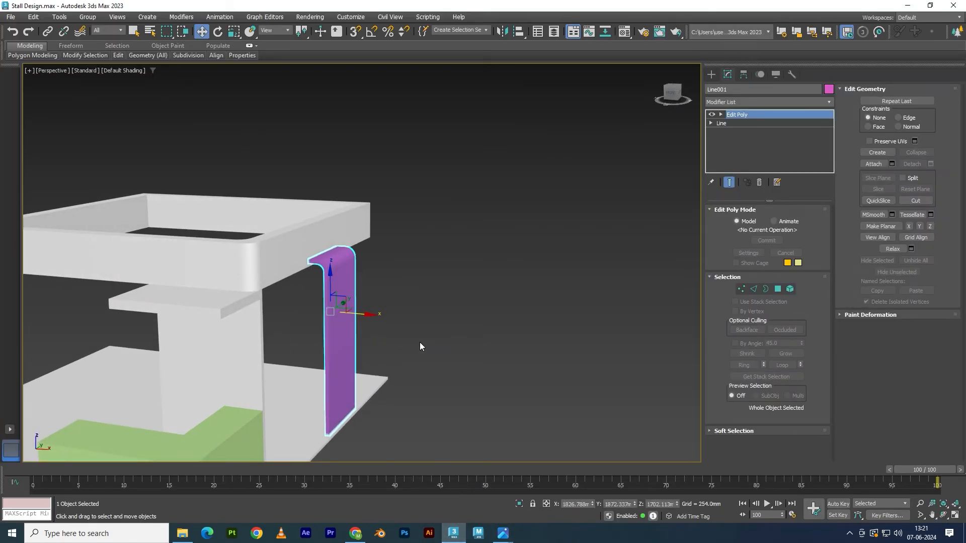
pyautogui.rightClick(332, 302)
pyautogui.click(733, 123)
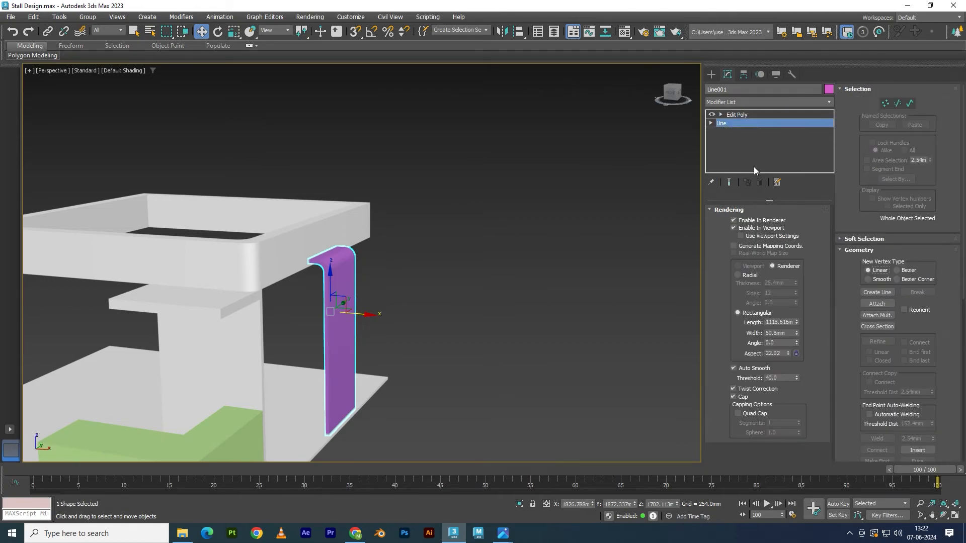
pyautogui.moveTo(797, 334); pyautogui.dragTo(809, 251)
pyautogui.press('F4')
pyautogui.keyDown('alt'); pyautogui.moveTo(448, 343); pyautogui.dragTo(338, 302, button='middle'); pyautogui.keyUp('alt')
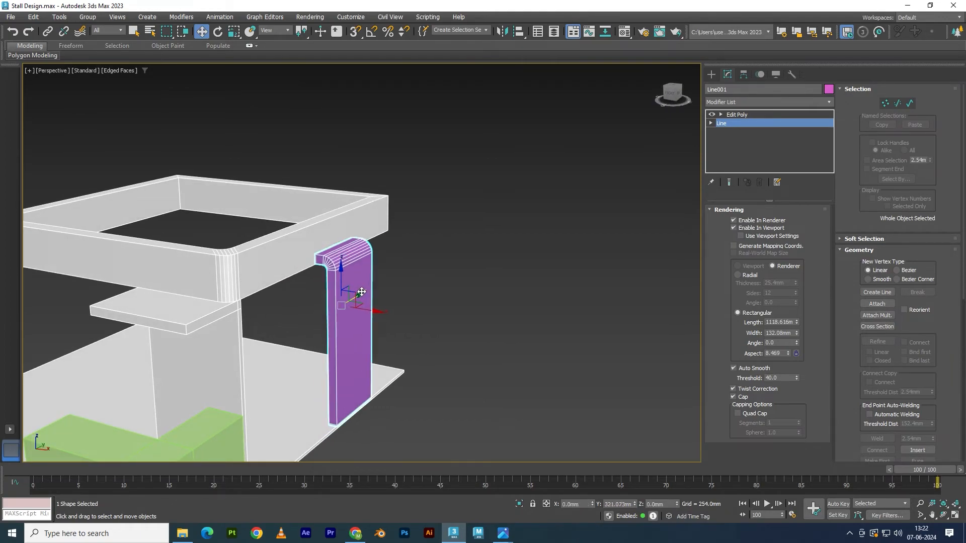
# Step: Check the side panel in the reference booth image in Photos and return to 3ds Max
pyautogui.moveTo(503, 534)
pyautogui.click(472, 471)
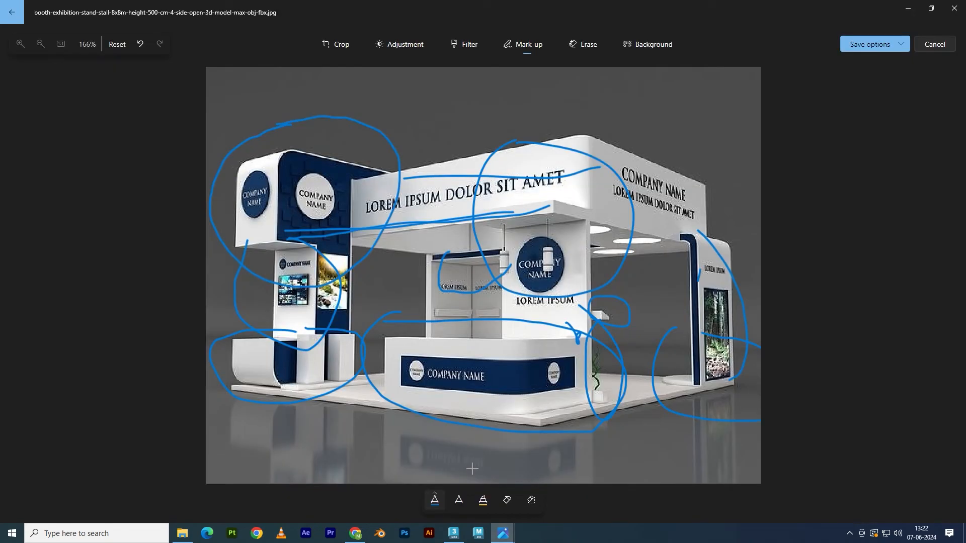
pyautogui.click(453, 534)
# Step: Return to the Edit Poly level of the panel's modifier stack with no sub-object level active
pyautogui.click(737, 115)
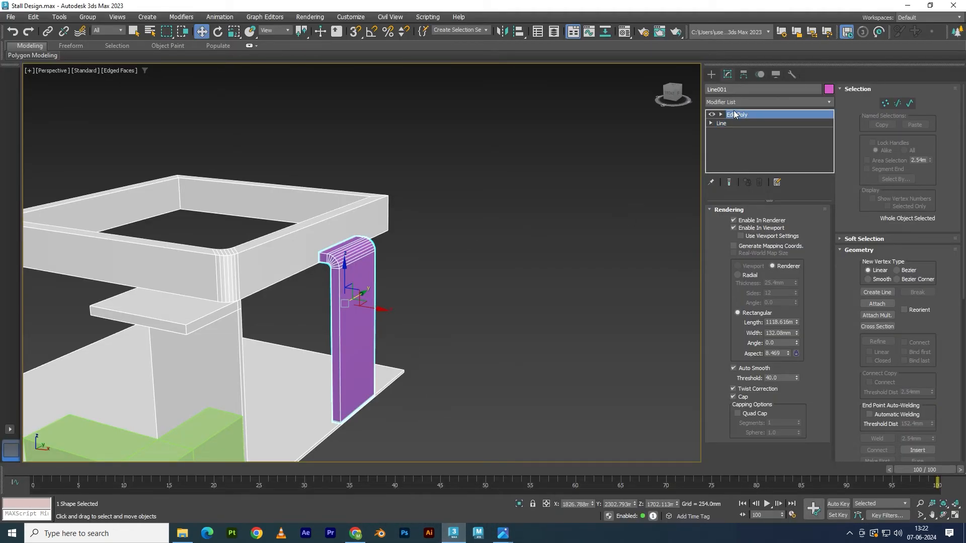
pyautogui.press('1')
pyautogui.keyDown('alt'); pyautogui.moveTo(389, 411); pyautogui.dragTo(388, 401, button='middle'); pyautogui.keyUp('alt')
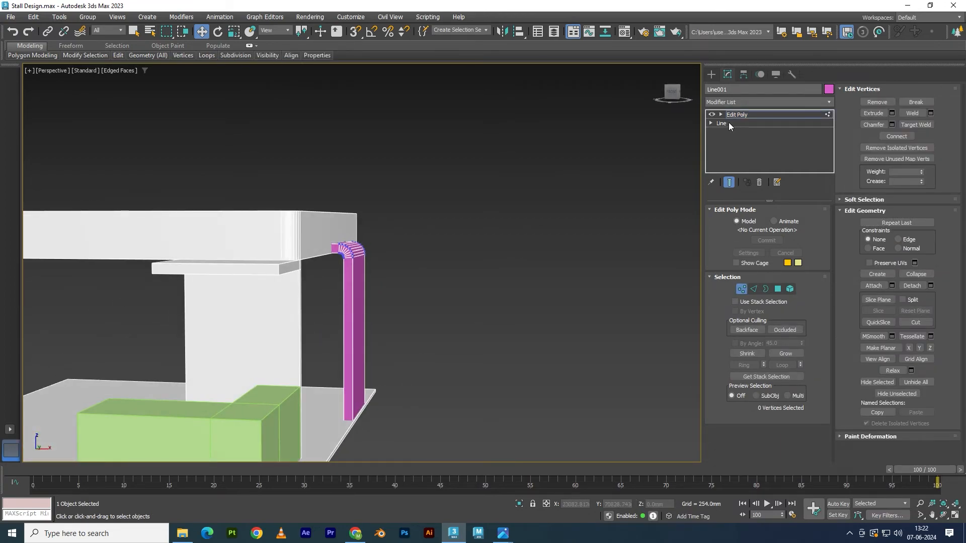
pyautogui.click(737, 113)
pyautogui.scroll(4, 396, 311)
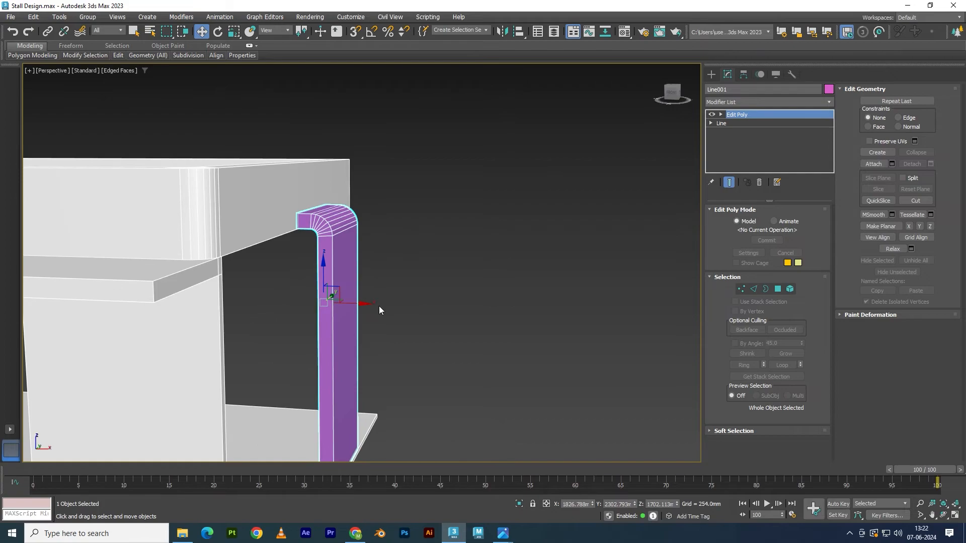
# Step: Move the panel about 14 mm along X in the Top view to line up its outer face with the base platform's edge
pyautogui.keyDown('alt'); pyautogui.moveTo(381, 310); pyautogui.dragTo(387, 342, button='middle'); pyautogui.keyUp('alt')
pyautogui.keyDown('alt'); pyautogui.moveTo(433, 385); pyautogui.dragTo(451, 431, button='middle'); pyautogui.keyUp('alt')
pyautogui.moveTo(451, 431); pyautogui.dragTo(452, 316, button='middle')
pyautogui.moveTo(383, 203); pyautogui.dragTo(383, 203)
pyautogui.hotkey('alt', 'w')
pyautogui.hotkey('alt', 'w')
pyautogui.scroll(5, 483, 212)
pyautogui.moveTo(512, 130); pyautogui.dragTo(446, 234, button='middle')
pyautogui.scroll(5, 459, 184)
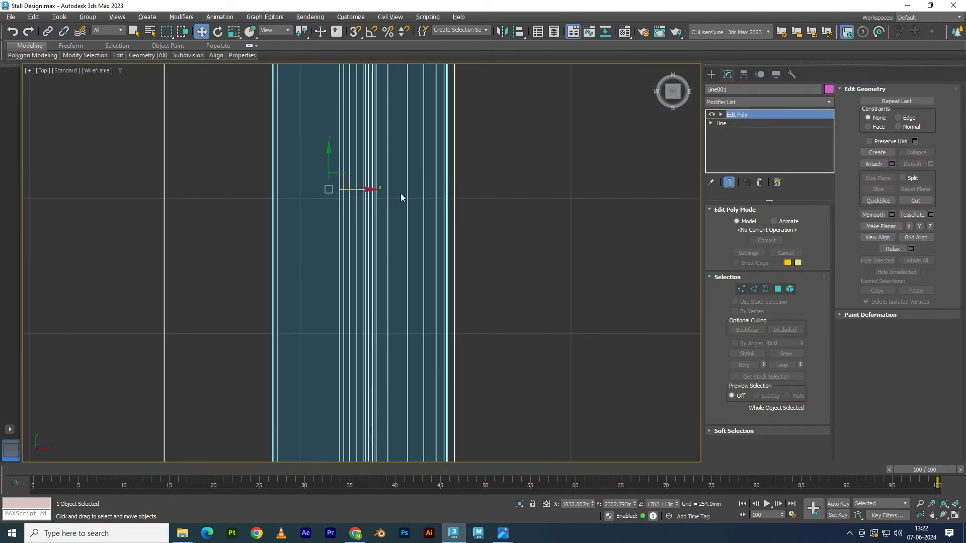
pyautogui.moveTo(372, 189); pyautogui.dragTo(378, 189)
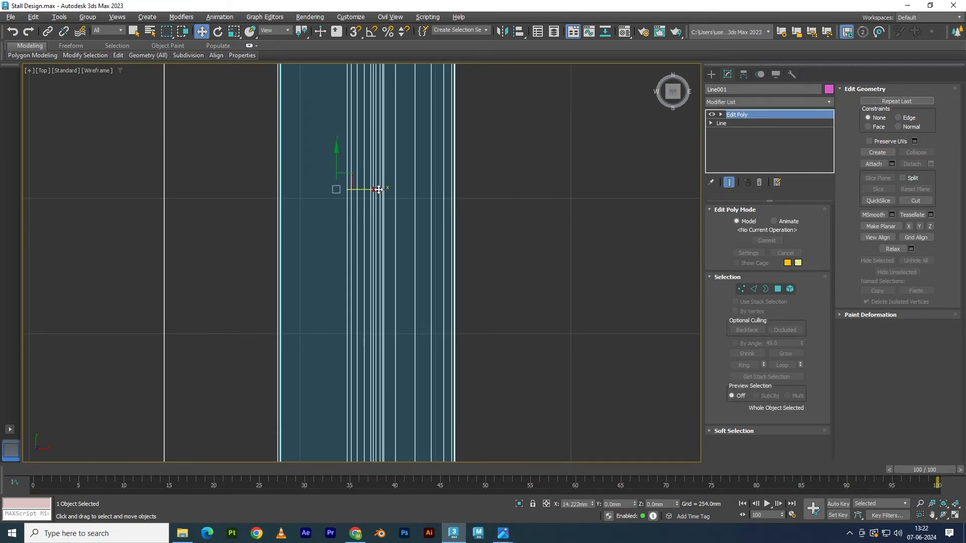
# Step: Deselect the panel and examine the whole stall in the Perspective view with edge display off
pyautogui.hotkey('alt', 'w')
pyautogui.click(527, 334)
pyautogui.hotkey('alt', 'w')
pyautogui.click(473, 293)
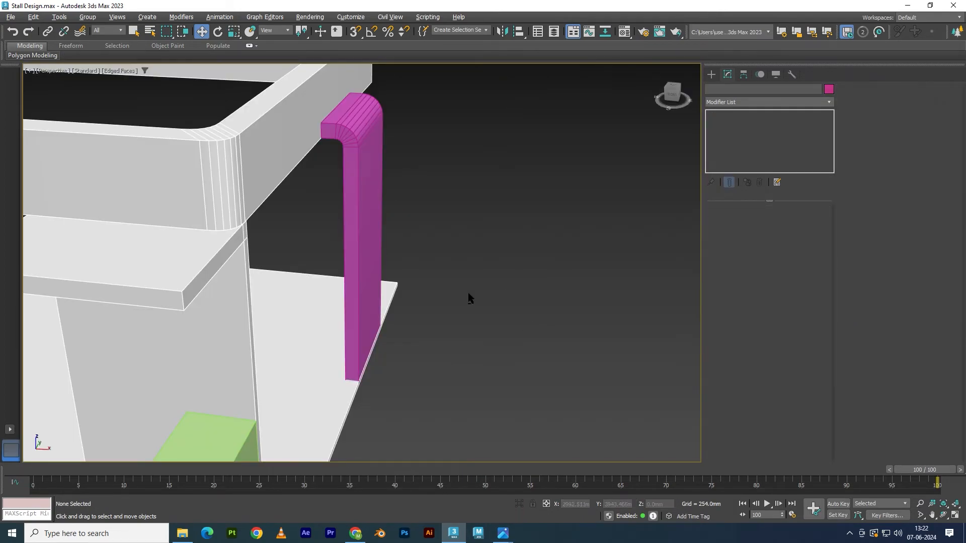
pyautogui.scroll(5, 443, 284)
pyautogui.press('F4')
pyautogui.scroll(-8, 416, 268)
pyautogui.moveTo(397, 306)
pyautogui.keyDown('alt'); pyautogui.mouseDown(button='middle')
pyautogui.moveTo(403, 295)
pyautogui.moveTo(393, 293)
pyautogui.moveTo(421, 410)
pyautogui.moveTo(362, 384)
pyautogui.moveTo(330, 425)
pyautogui.mouseUp(button='middle'); pyautogui.keyUp('alt')
pyautogui.scroll(5, 331, 425)
pyautogui.keyDown('alt'); pyautogui.moveTo(416, 357); pyautogui.dragTo(432, 373, button='middle'); pyautogui.keyUp('alt')
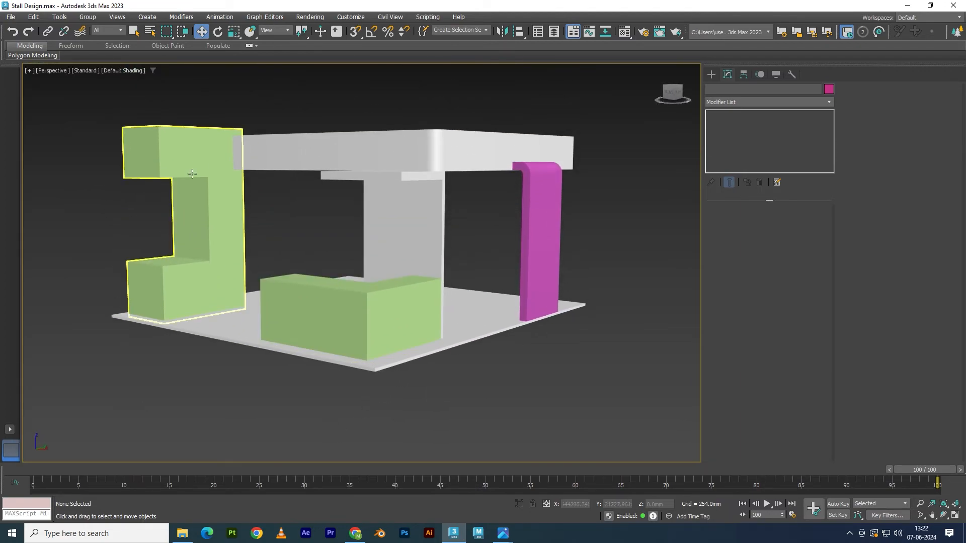
# Step: Select the green C-shaped tower, check the tower and counter in the reference booth image, and return to 3ds Max
pyautogui.click(189, 186)
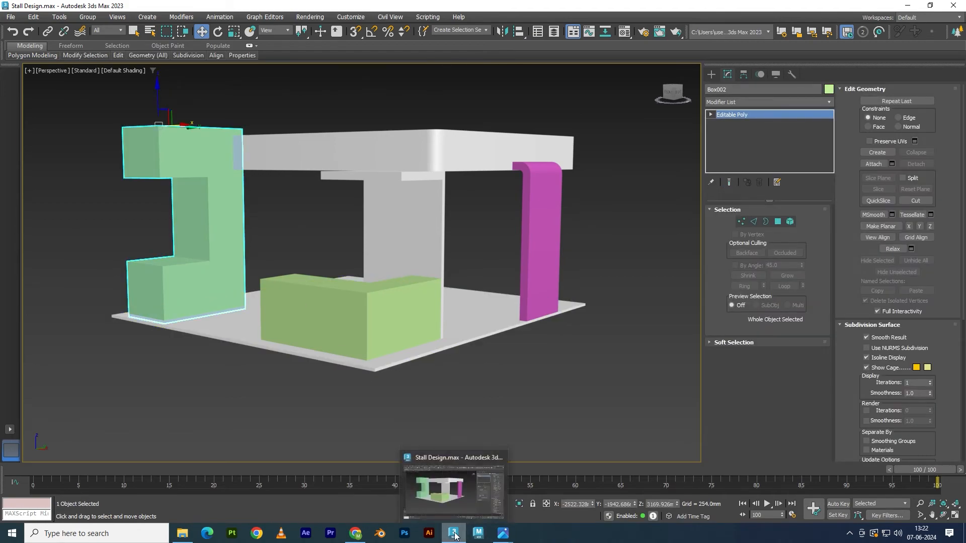
pyautogui.moveTo(503, 533)
pyautogui.click(445, 483)
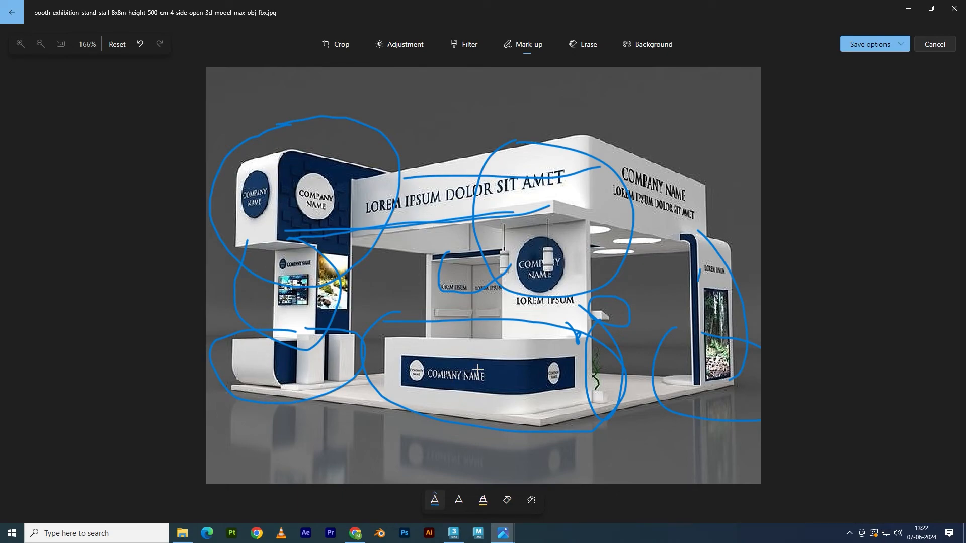
pyautogui.click(463, 538)
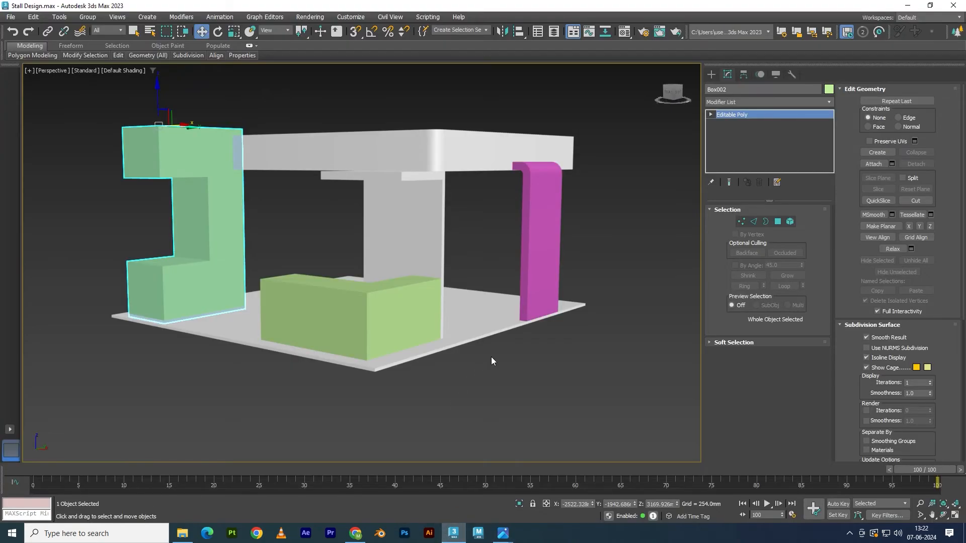
# Step: Chamfer the outer vertical corner edge of the L-shaped counter by about 206 mm
pyautogui.click(401, 318)
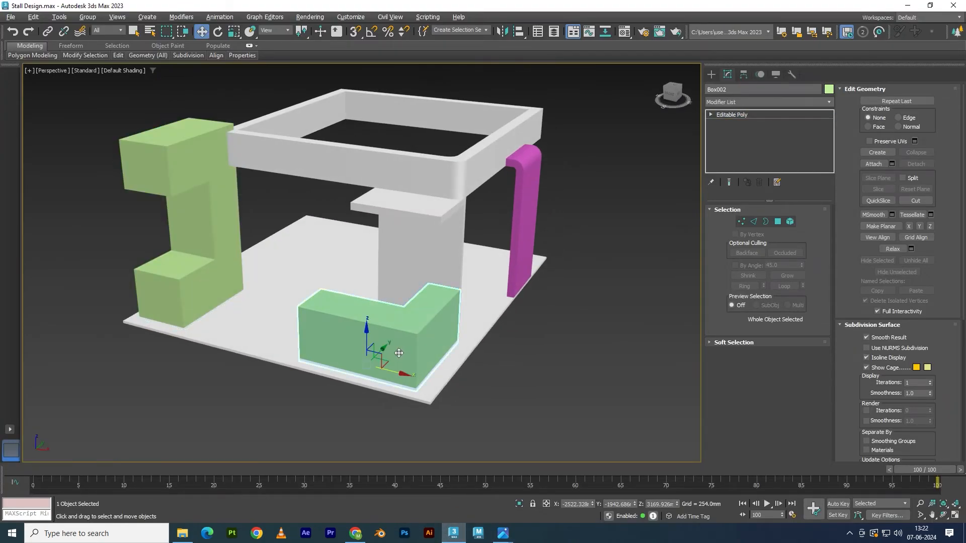
pyautogui.press('F4')
pyautogui.scroll(4, 418, 331)
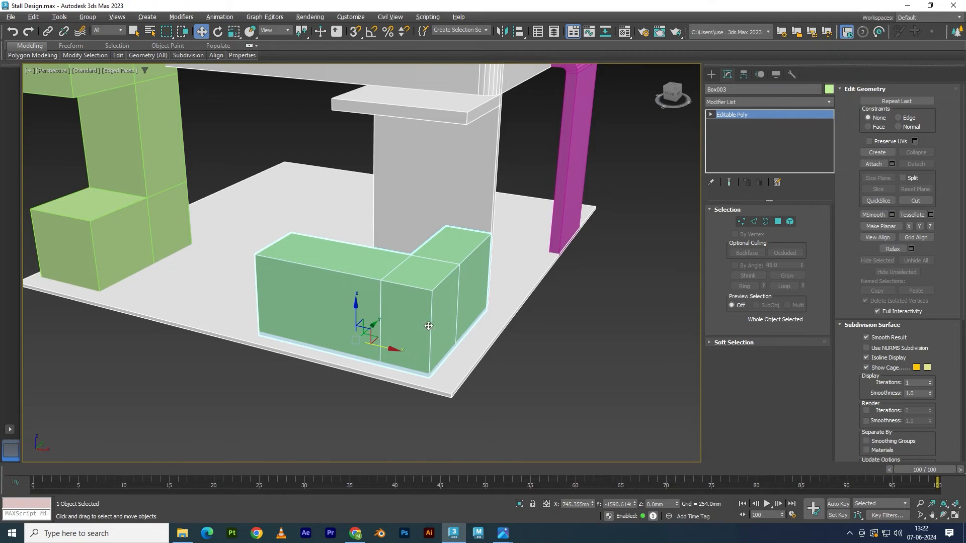
pyautogui.keyDown('alt'); pyautogui.moveTo(429, 326); pyautogui.dragTo(423, 329, button='middle'); pyautogui.keyUp('alt')
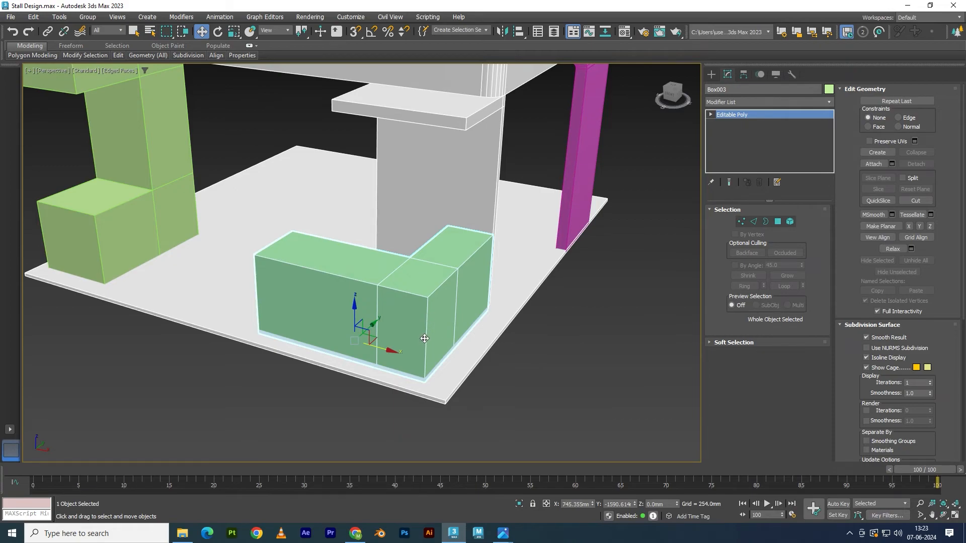
pyautogui.press('2')
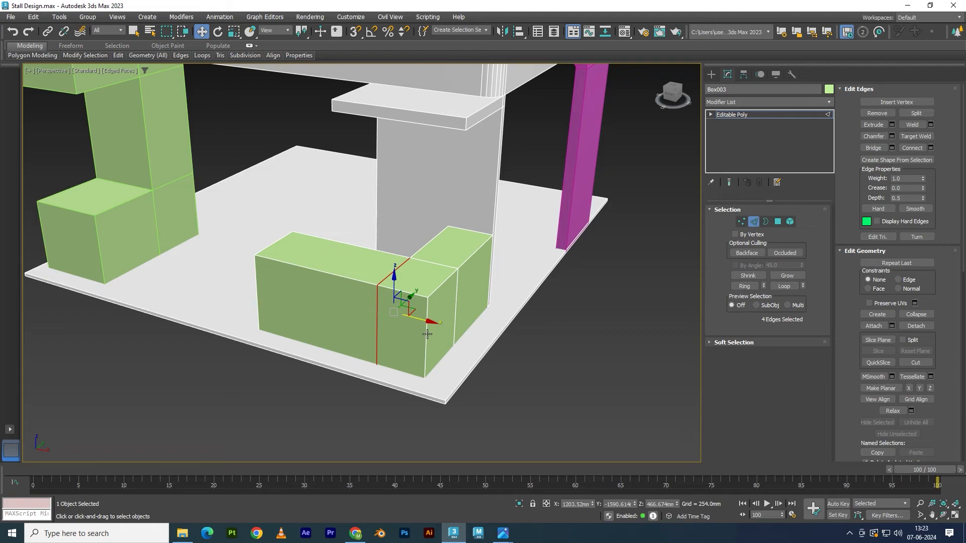
pyautogui.click(426, 336)
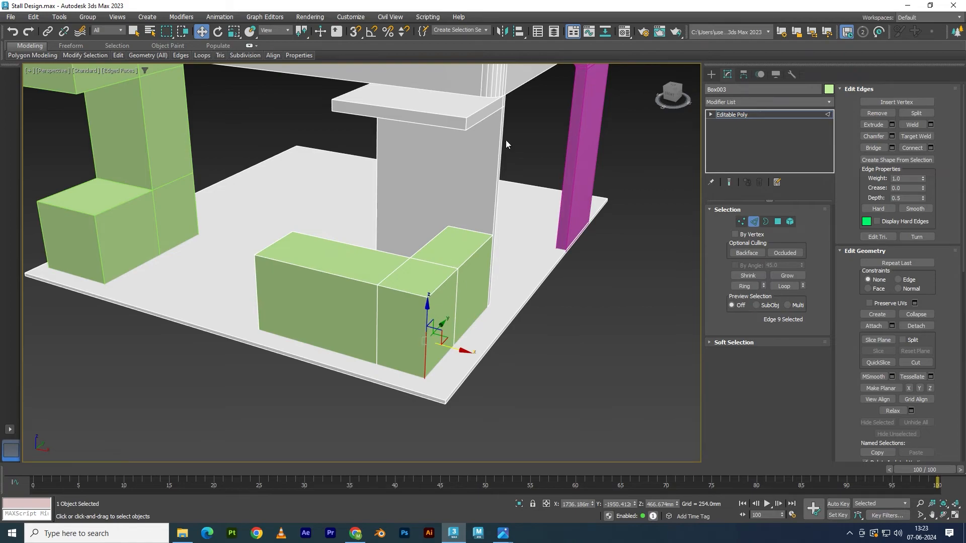
pyautogui.click(892, 136)
pyautogui.moveTo(553, 194); pyautogui.dragTo(557, 170)
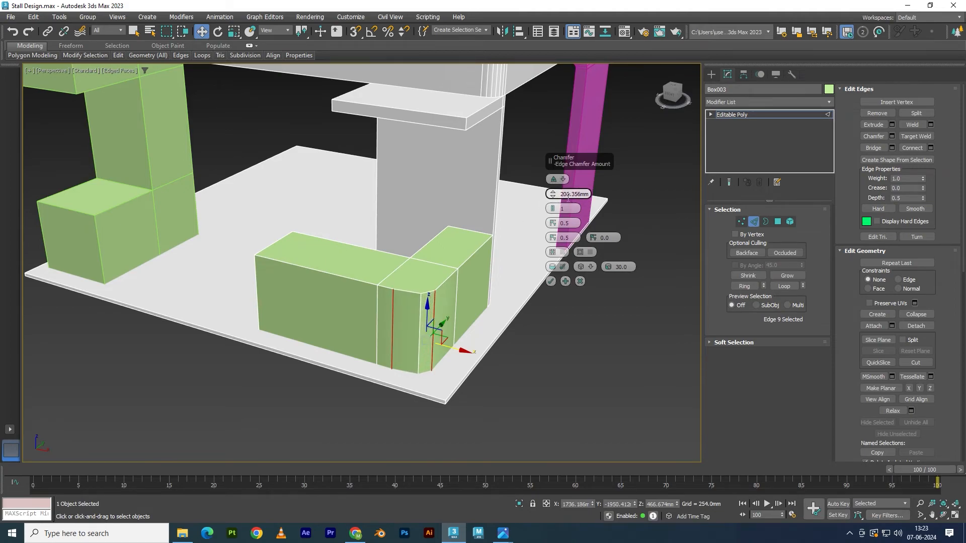
# Step: Round the counter's corner chamfer with 5 segments and set its edge depth to 0
pyautogui.moveTo(555, 213); pyautogui.dragTo(555, 199)
pyautogui.keyDown('alt'); pyautogui.moveTo(484, 282); pyautogui.dragTo(445, 296, button='middle'); pyautogui.keyUp('alt')
pyautogui.scroll(5, 459, 296)
pyautogui.moveTo(553, 237)
pyautogui.mouseDown()
pyautogui.moveTo(560, 171)
pyautogui.moveTo(562, 259)
pyautogui.moveTo(572, 237)
pyautogui.moveTo(555, 237)
pyautogui.mouseUp()
pyautogui.write('0')
pyautogui.press('Tab')
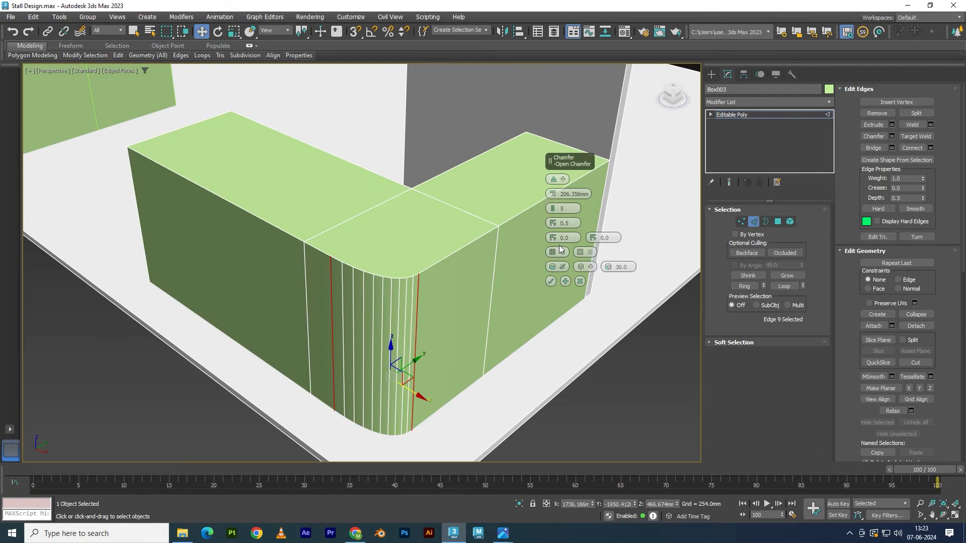
# Step: Try the Open Chamfer and Invert Open options on the counter's corner and turn both off again
pyautogui.click(555, 253)
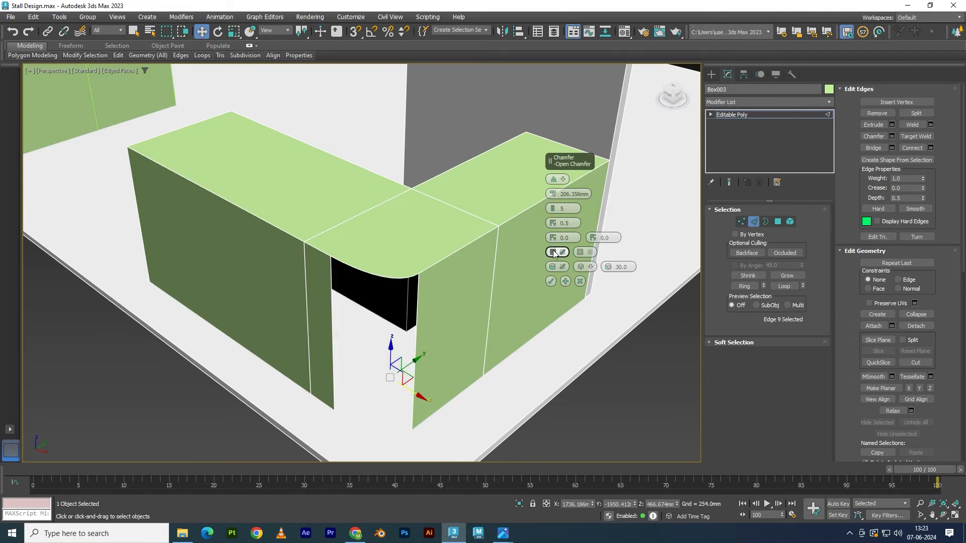
pyautogui.click(554, 252)
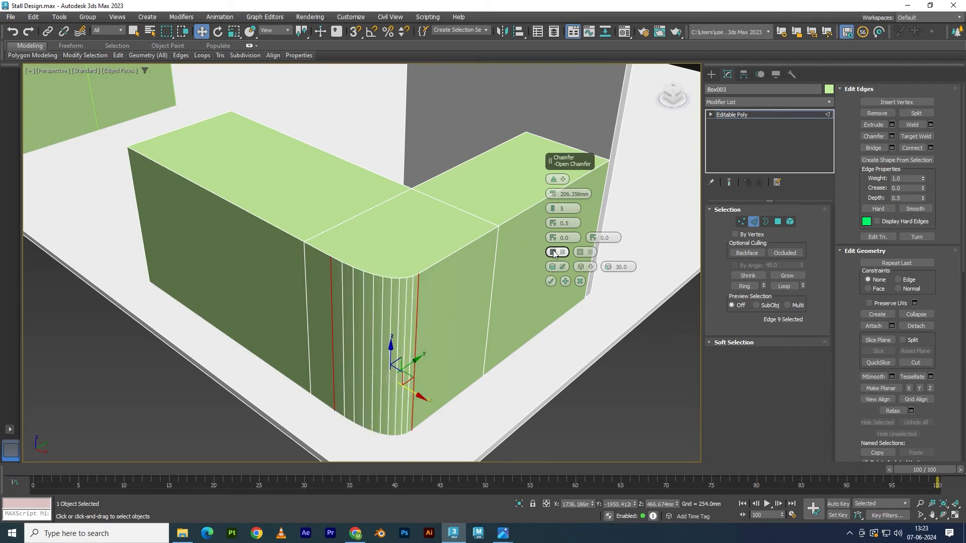
pyautogui.click(581, 252)
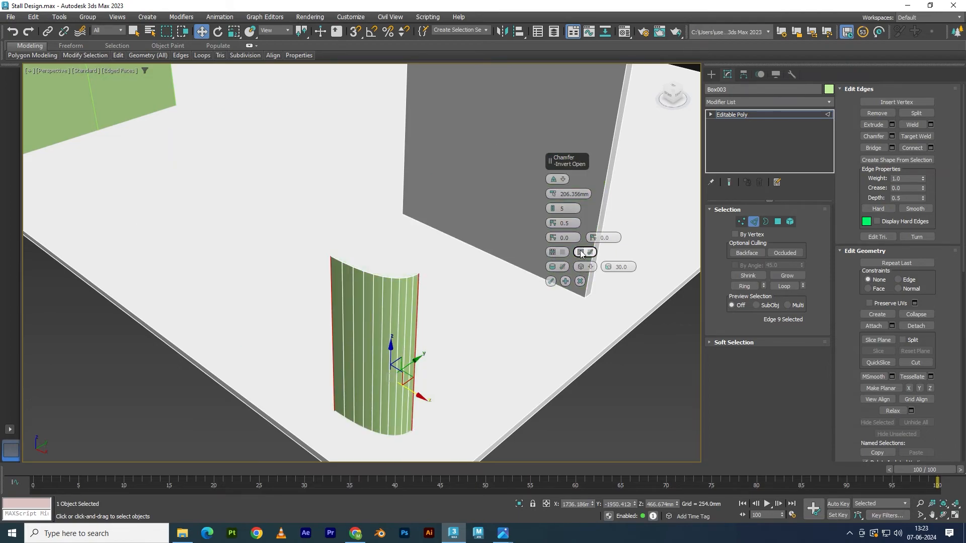
pyautogui.click(579, 252)
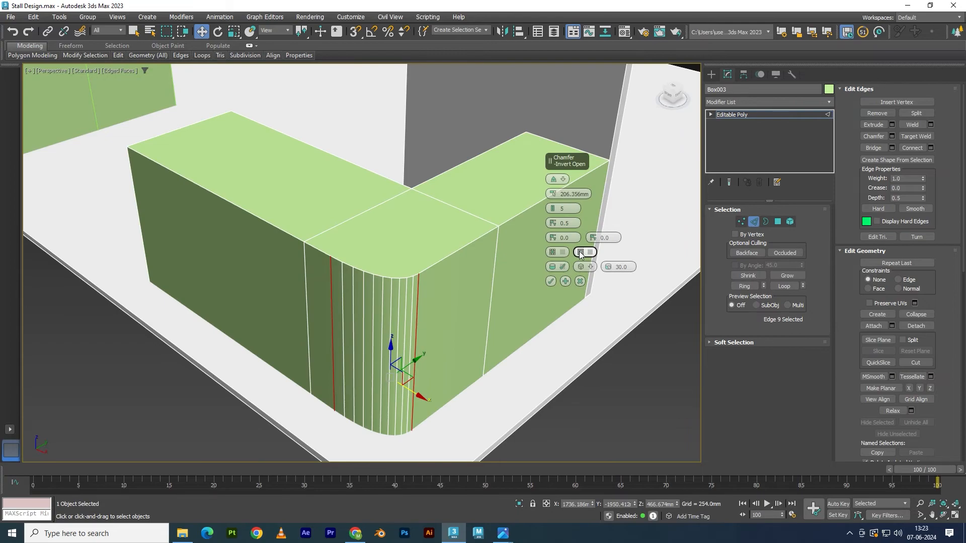
# Step: Try the Quad and Tri mitering types on the counter's corner chamfer and switch back to Uniform
pyautogui.keyDown('alt'); pyautogui.moveTo(463, 279); pyautogui.dragTo(496, 259, button='middle'); pyautogui.keyUp('alt')
pyautogui.scroll(-3, 497, 257)
pyautogui.click(558, 179)
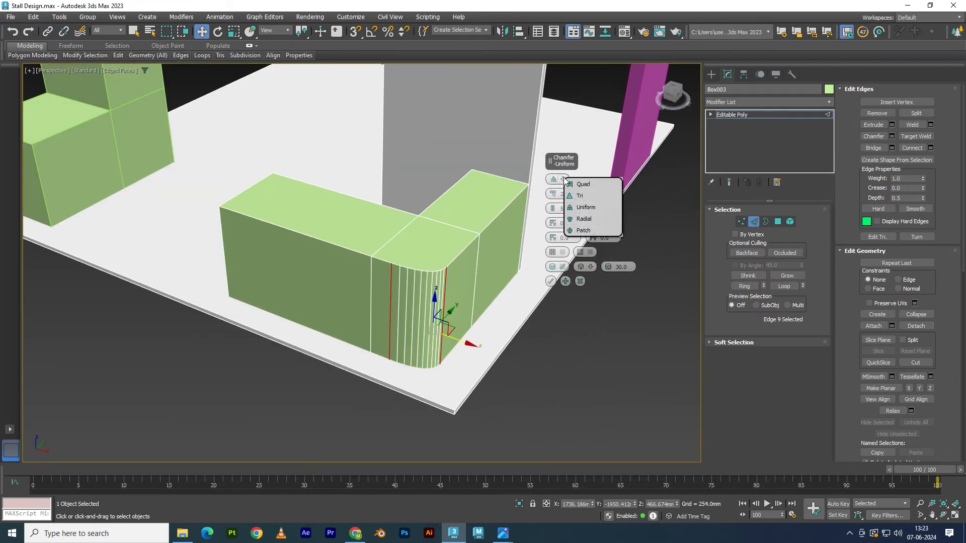
pyautogui.click(580, 188)
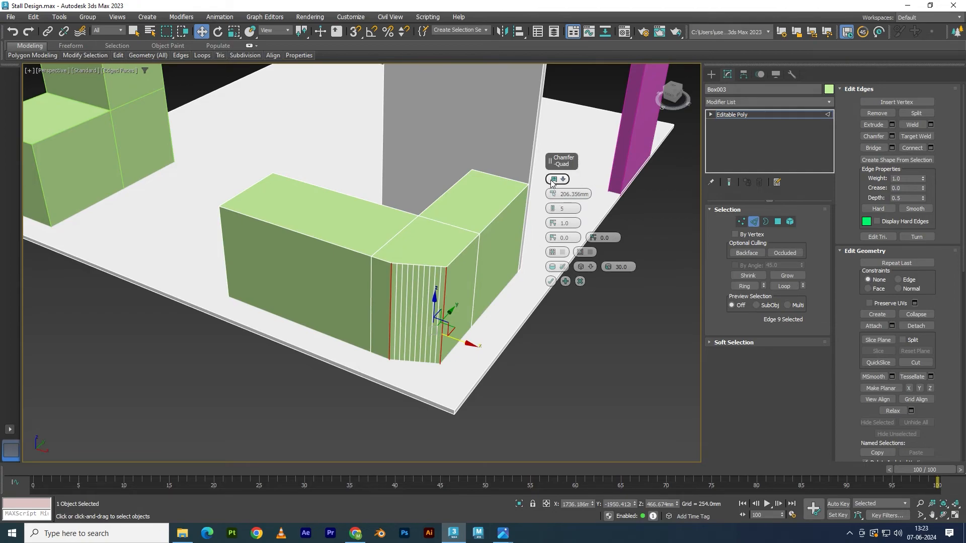
pyautogui.click(558, 180)
pyautogui.click(558, 195)
pyautogui.click(558, 180)
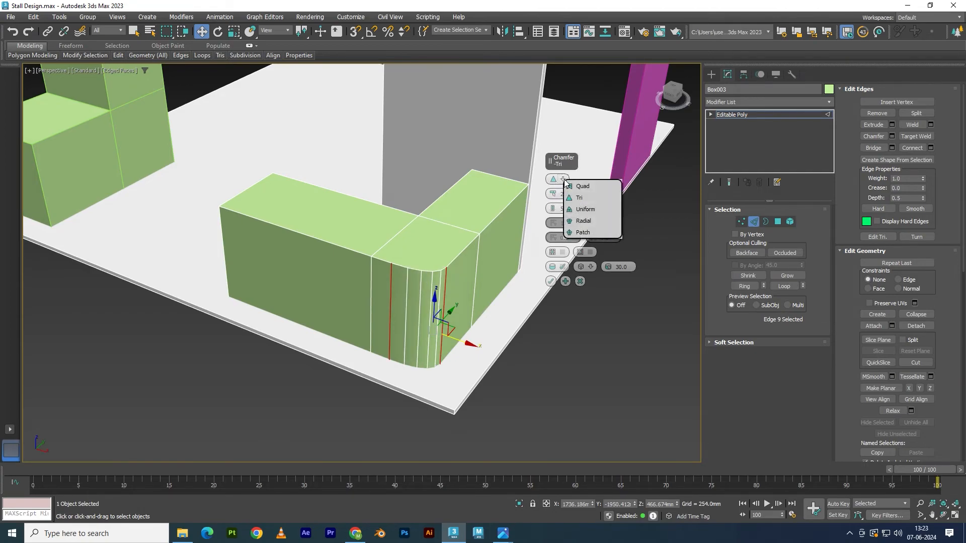
pyautogui.click(570, 210)
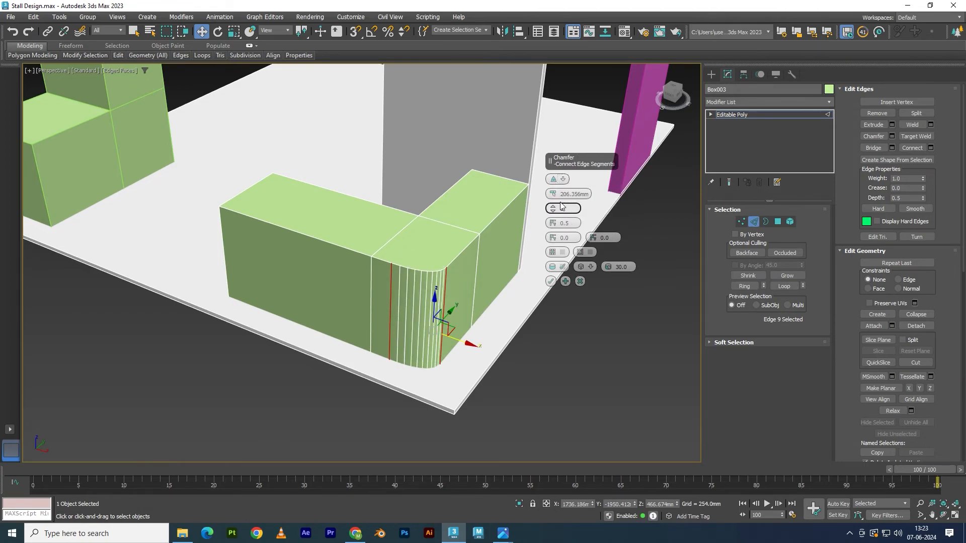
# Step: Try the Radial and Patch mitering types on the counter's corner chamfer
pyautogui.click(559, 179)
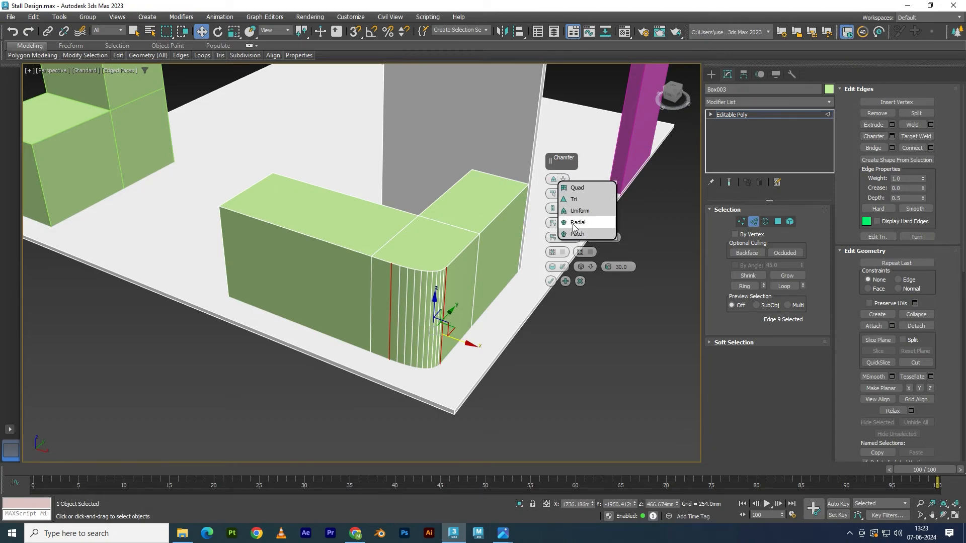
pyautogui.click(576, 222)
pyautogui.click(562, 180)
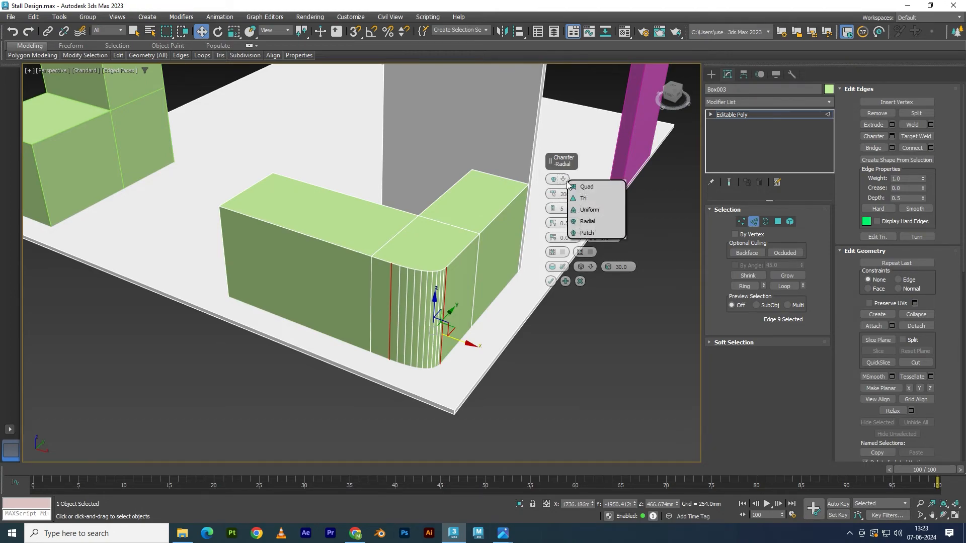
pyautogui.click(579, 236)
pyautogui.scroll(4, 459, 267)
pyautogui.keyDown('alt'); pyautogui.moveTo(459, 268); pyautogui.dragTo(440, 265, button='middle'); pyautogui.keyUp('alt')
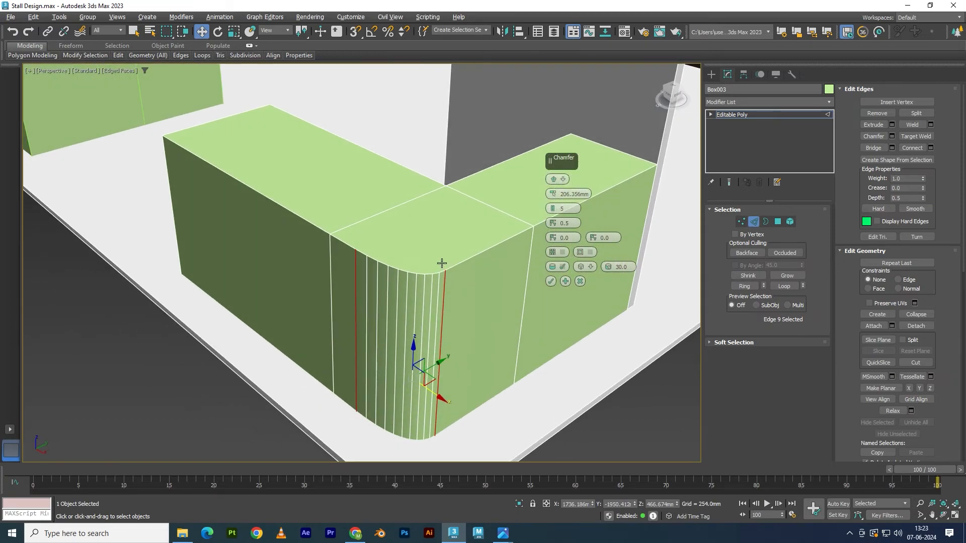
# Step: Try edge depths of -0.5 and 0 on the corner chamfer with 3 and 7 segments
pyautogui.moveTo(554, 209); pyautogui.dragTo(554, 367)
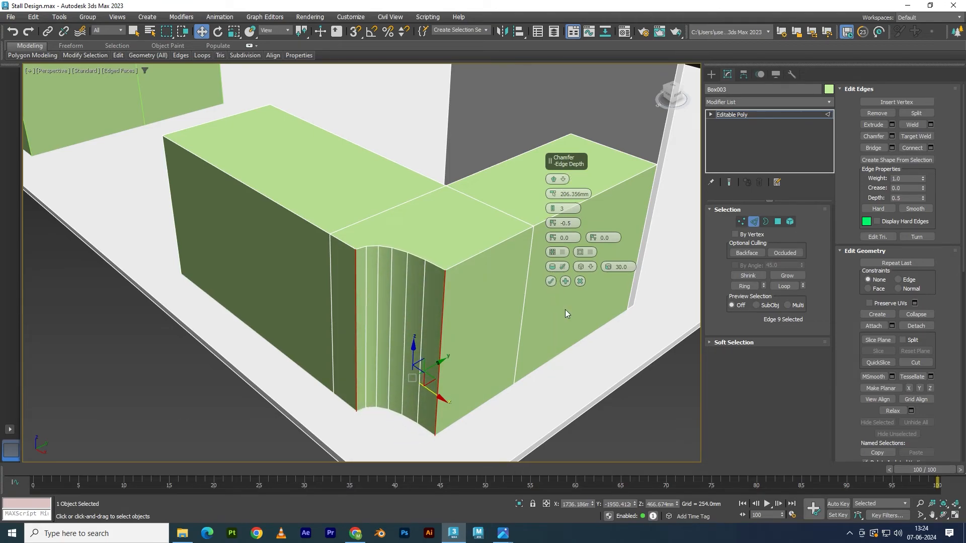
pyautogui.moveTo(579, 223); pyautogui.dragTo(552, 220)
pyautogui.write('0')
pyautogui.press('Return')
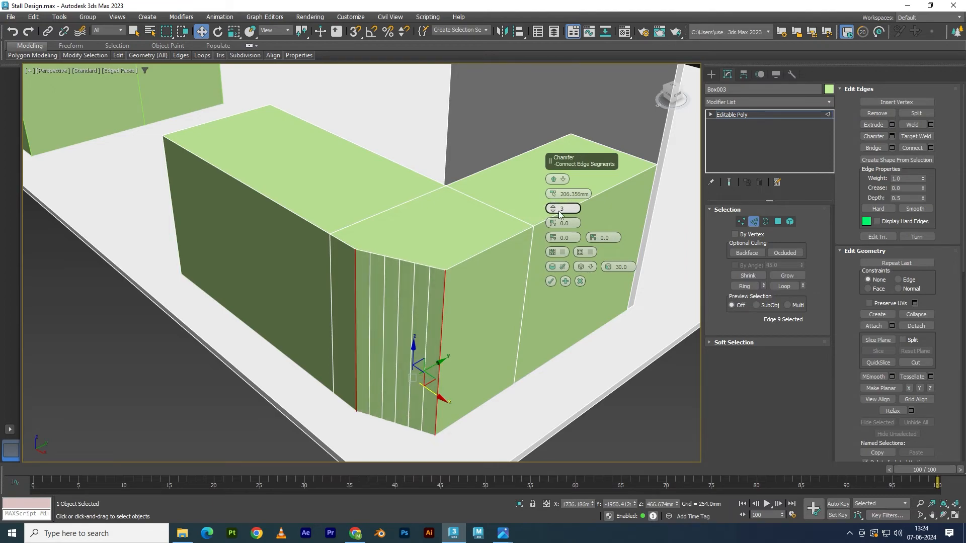
pyautogui.moveTo(554, 210); pyautogui.dragTo(553, 202)
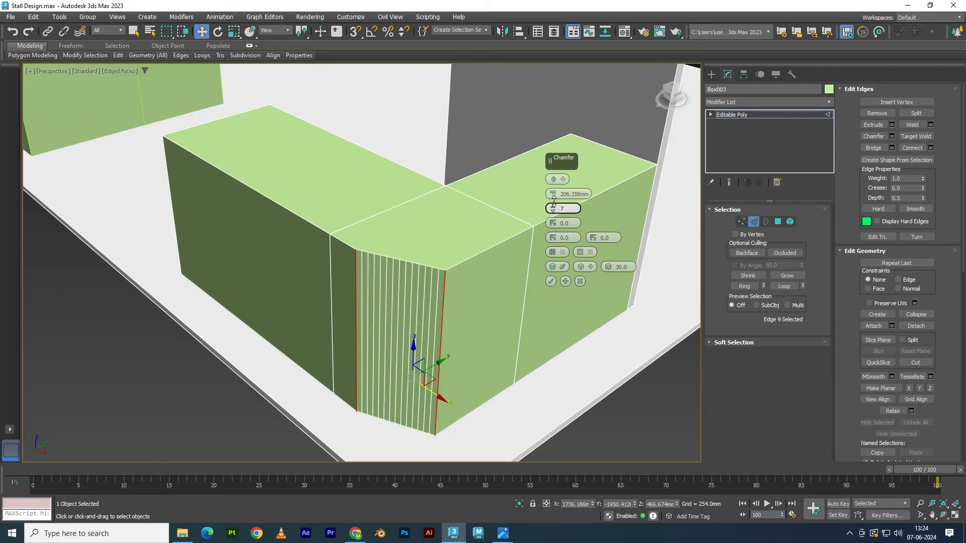
# Step: Try Uniform mitering on the corner chamfer and change it to Quad with 4 segments
pyautogui.click(563, 179)
pyautogui.click(582, 207)
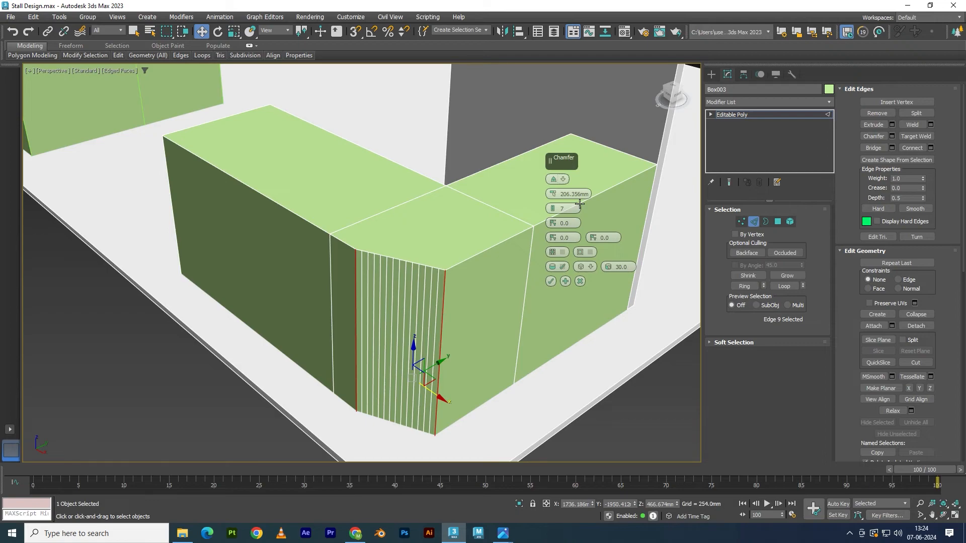
pyautogui.click(564, 180)
pyautogui.click(574, 186)
pyautogui.moveTo(554, 211)
pyautogui.mouseDown()
pyautogui.moveTo(557, 193)
pyautogui.moveTo(558, 214)
pyautogui.mouseUp()
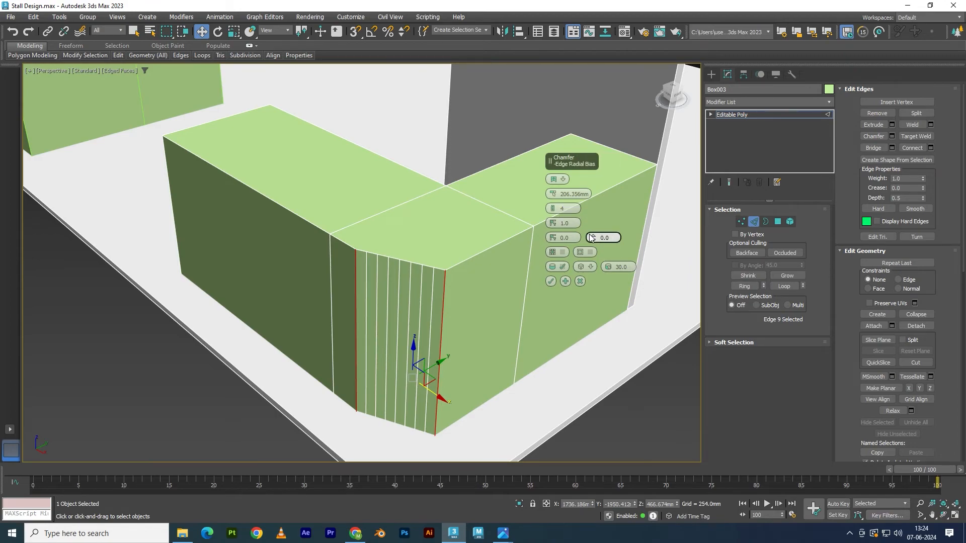
# Step: Try edge tensions of 1.0, 0.5 and 0 on the corner chamfer and leave the tension at 0.505
pyautogui.moveTo(554, 225); pyautogui.dragTo(573, 257)
pyautogui.keyDown('alt'); pyautogui.moveTo(485, 274); pyautogui.dragTo(436, 253, button='middle'); pyautogui.keyUp('alt')
pyautogui.moveTo(578, 224); pyautogui.dragTo(552, 218)
pyautogui.write('1.0')
pyautogui.press('Return')
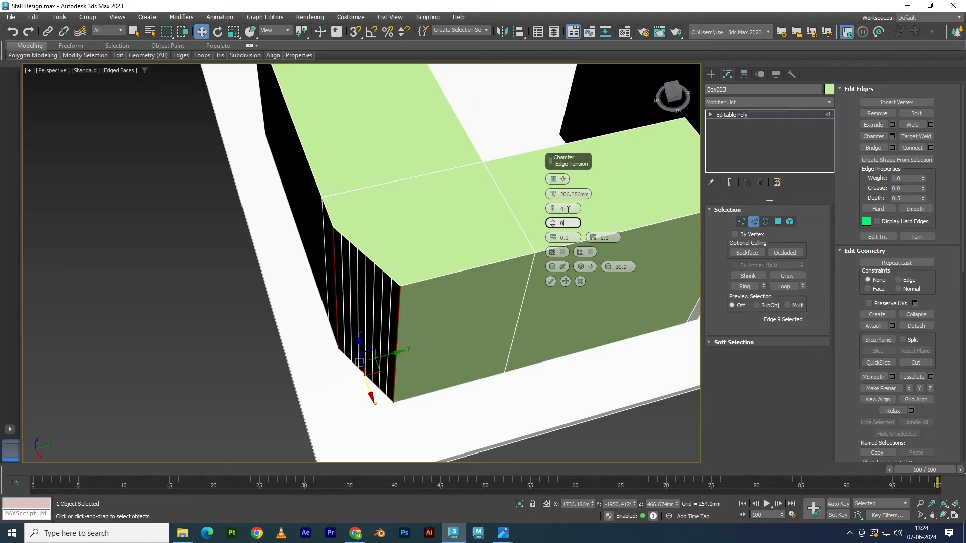
pyautogui.press('Return')
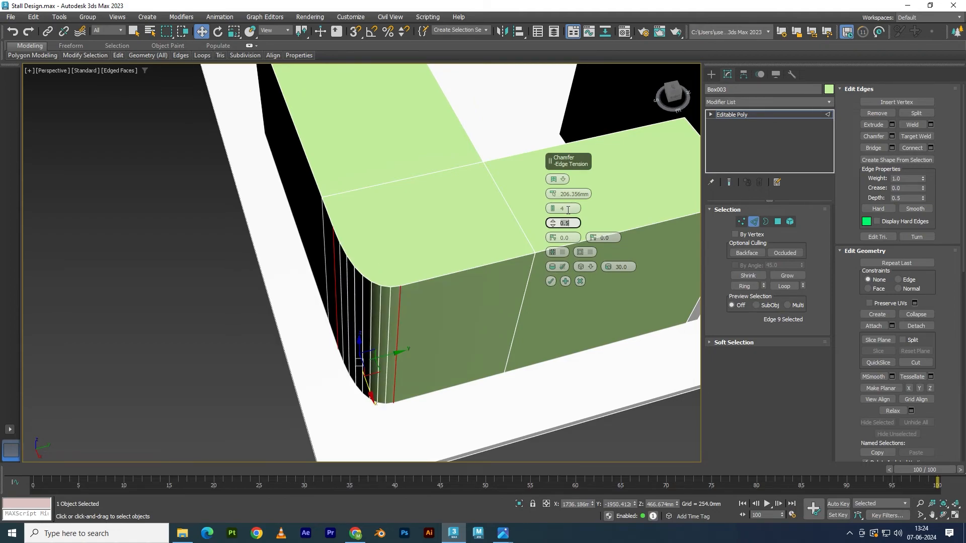
pyautogui.press('Return')
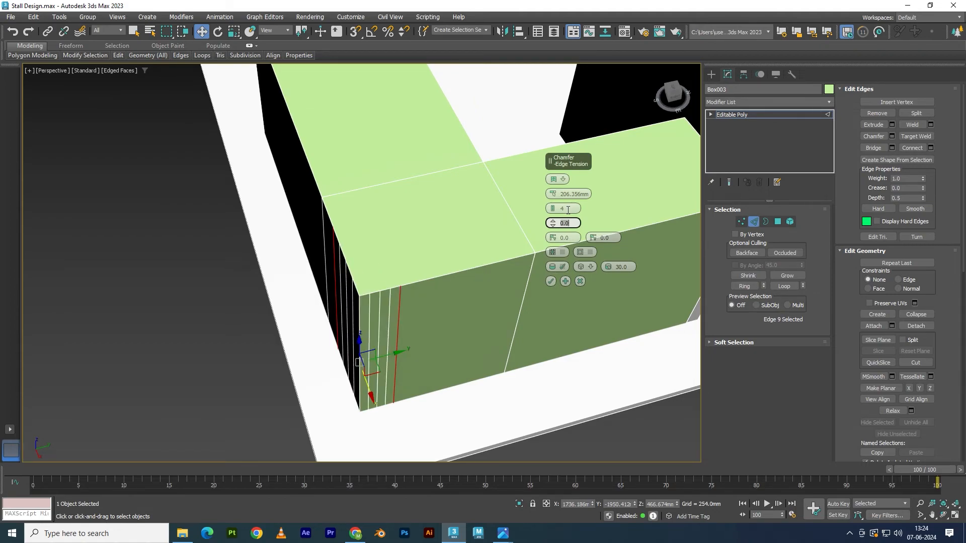
pyautogui.moveTo(553, 226); pyautogui.dragTo(567, 173)
# Step: Hide the edge display and apply the rounded chamfer to the counter's outer vertical corner edge
pyautogui.scroll(-4, 384, 271)
pyautogui.keyDown('alt'); pyautogui.moveTo(383, 270); pyautogui.dragTo(419, 278, button='middle'); pyautogui.keyUp('alt')
pyautogui.press('F4')
pyautogui.click(487, 323)
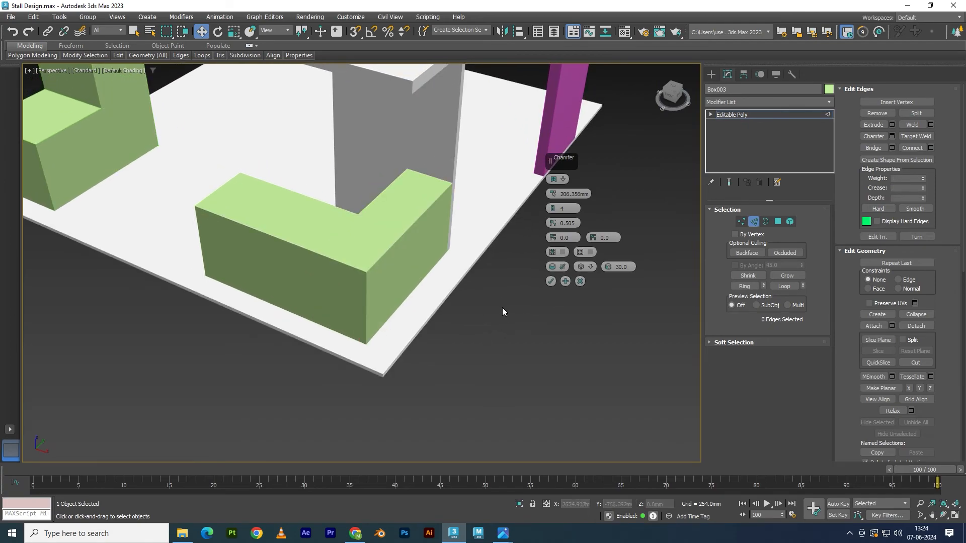
pyautogui.click(368, 283)
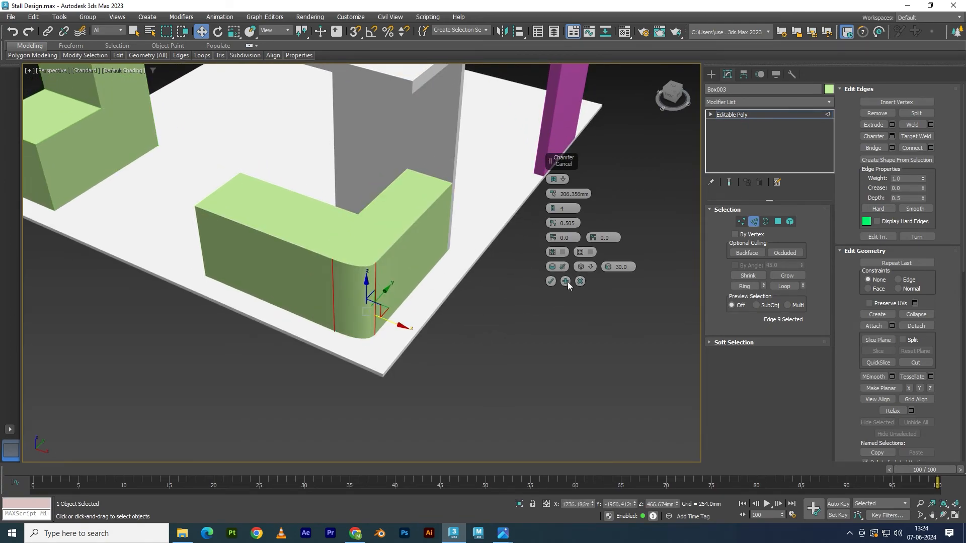
pyautogui.click(551, 282)
pyautogui.click(523, 326)
pyautogui.scroll(-10, 542, 330)
pyautogui.keyDown('alt'); pyautogui.moveTo(499, 346); pyautogui.dragTo(484, 322, button='middle'); pyautogui.keyUp('alt')
pyautogui.press('z')
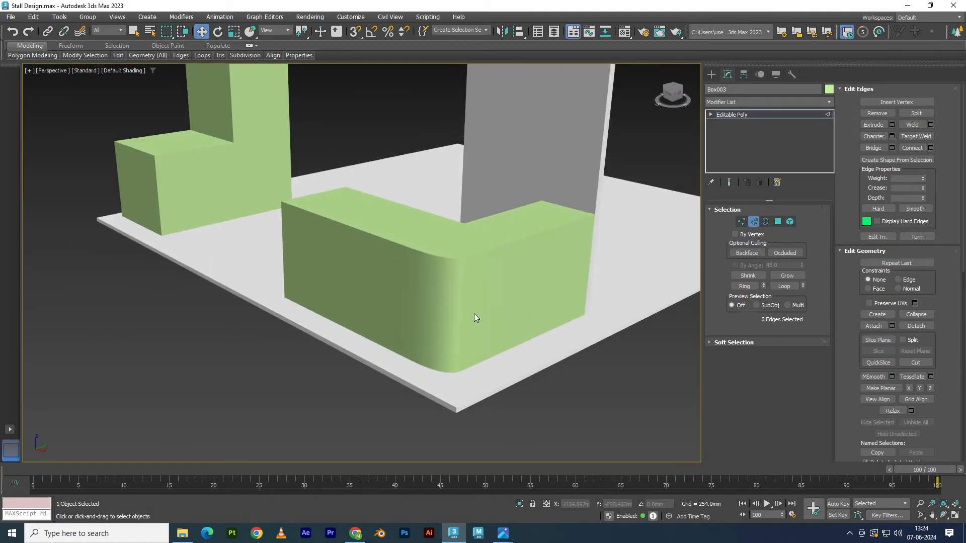
# Step: Show the edges again, inspect the vertices of the rounded corner and undo the counter's corner chamfer
pyautogui.press('1')
pyautogui.press('F4')
pyautogui.keyDown('alt'); pyautogui.moveTo(467, 300); pyautogui.dragTo(466, 317, button='middle'); pyautogui.keyUp('alt')
pyautogui.scroll(-5, 466, 317)
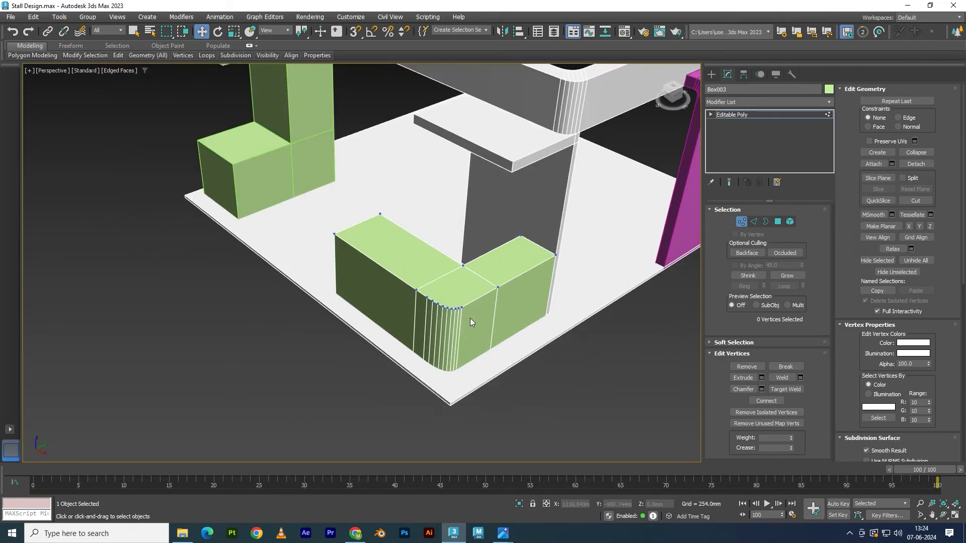
pyautogui.scroll(3, 451, 293)
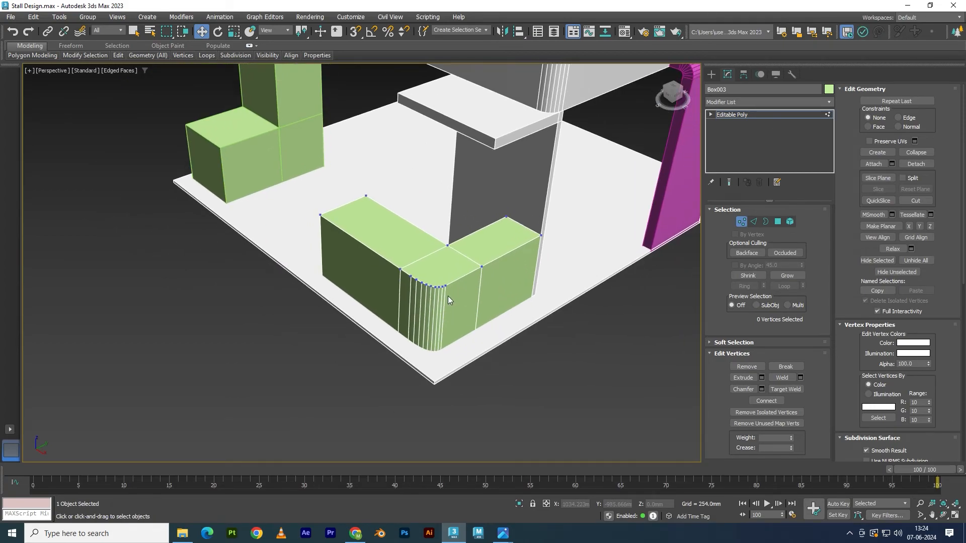
pyautogui.press('1')
pyautogui.hotkey('ctrl', 'z')
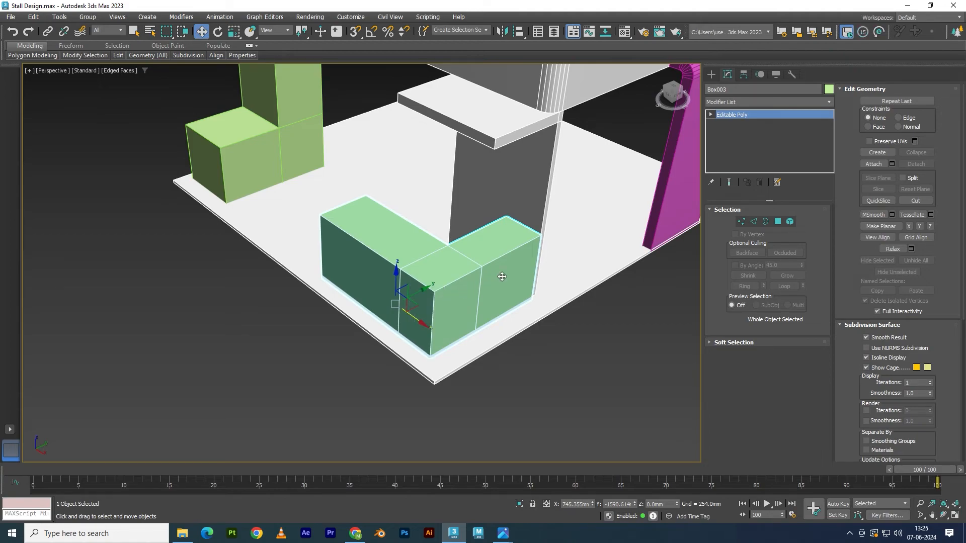
# Step: Add an Edit Poly modifier to the L-shaped counter and isolate the counter in the viewport
pyautogui.click(729, 104)
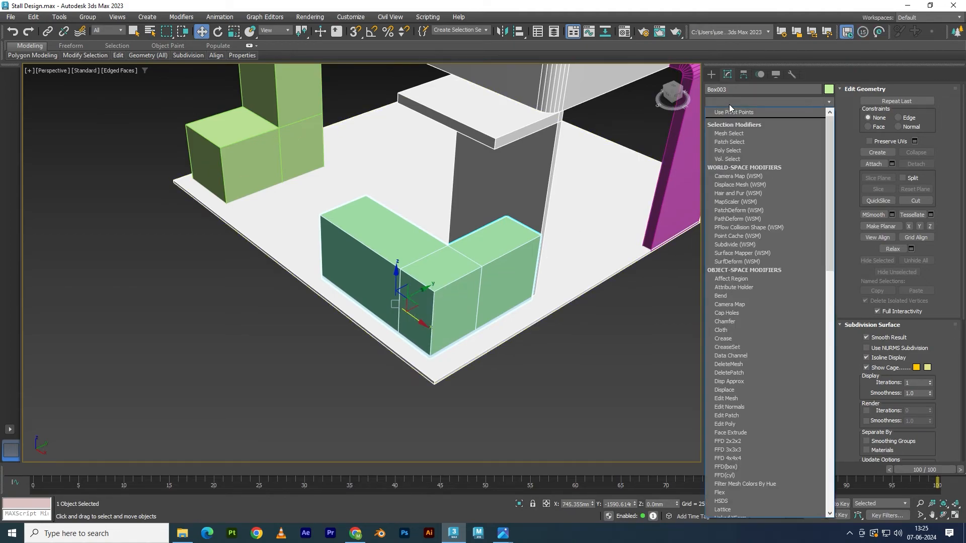
pyautogui.click(382, 322)
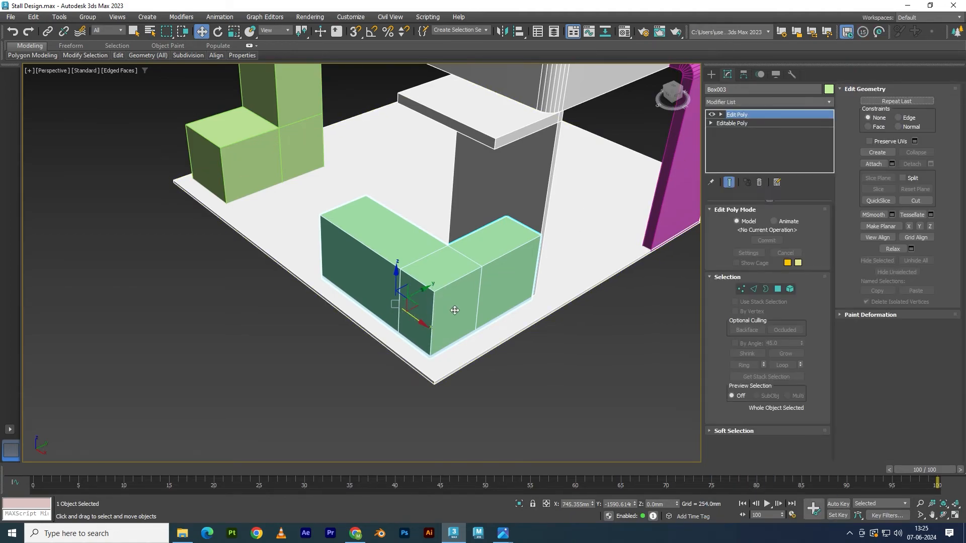
pyautogui.rightClick(478, 264)
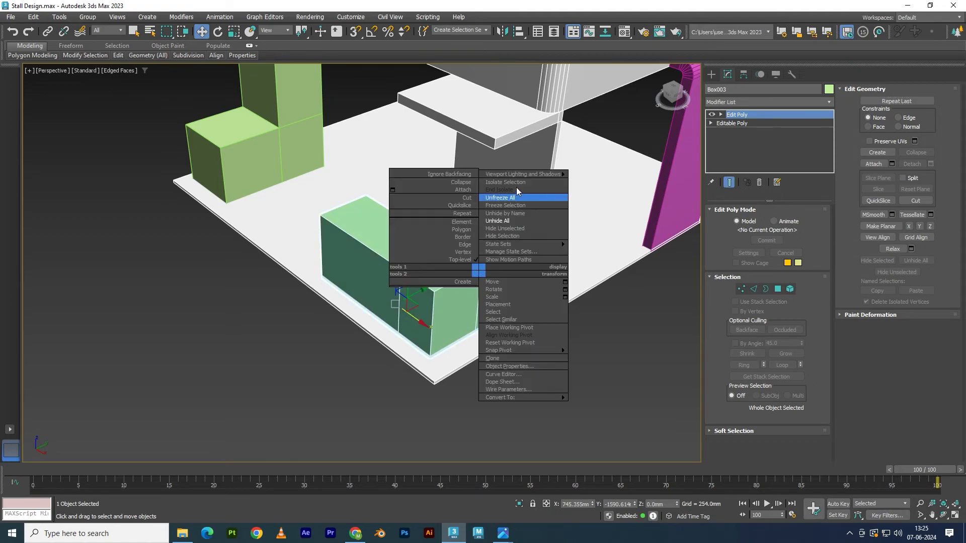
pyautogui.click(451, 316)
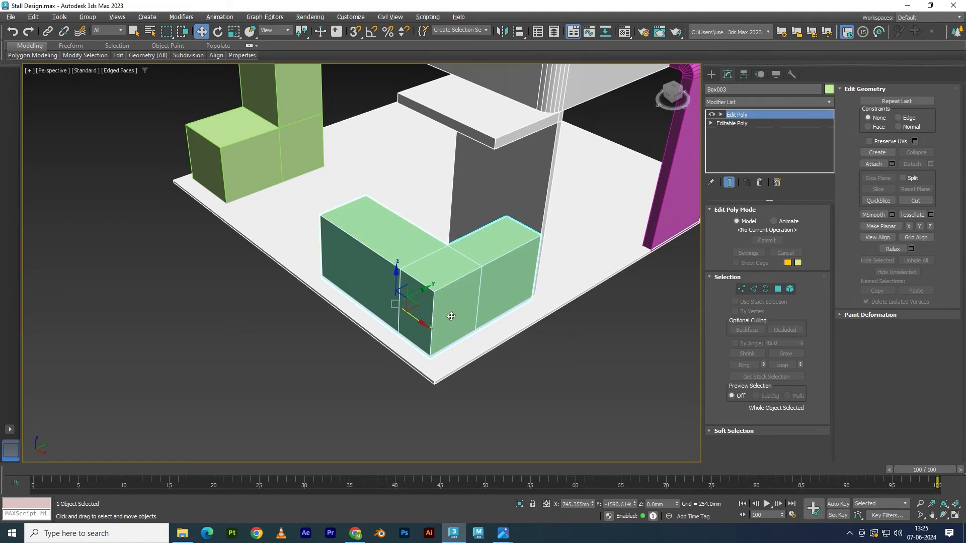
pyautogui.hotkey('alt', 'q')
# Step: Target-weld the two top-face vertices beside the counter's outer corner onto the top corner vertex
pyautogui.press('1')
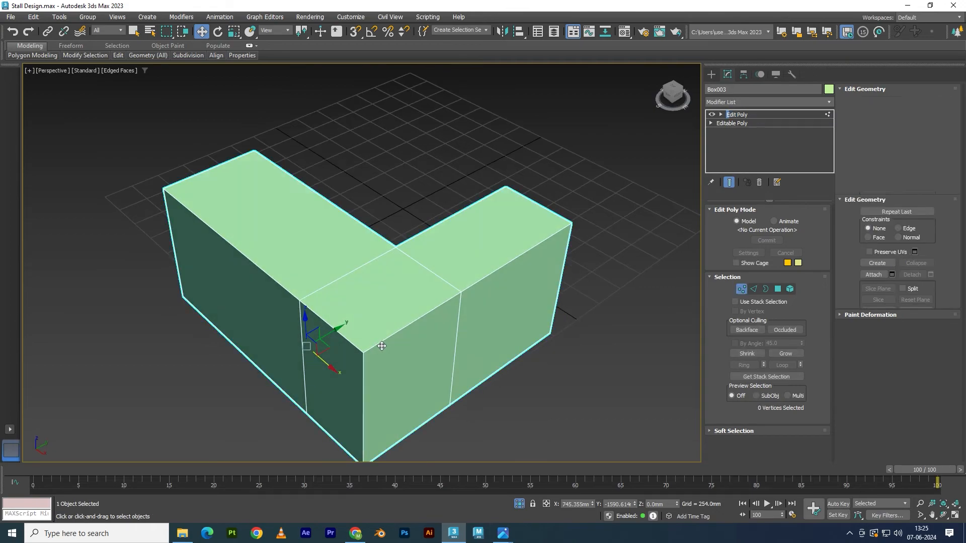
pyautogui.keyDown('alt'); pyautogui.moveTo(319, 324); pyautogui.dragTo(347, 316, button='middle'); pyautogui.keyUp('alt')
pyautogui.click(359, 304)
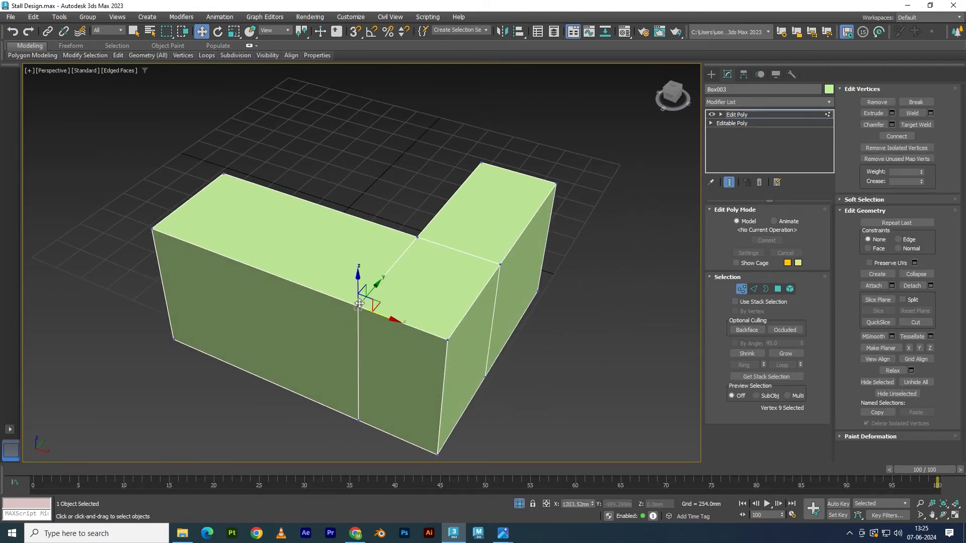
pyautogui.rightClick(372, 284)
pyautogui.click(232, 265)
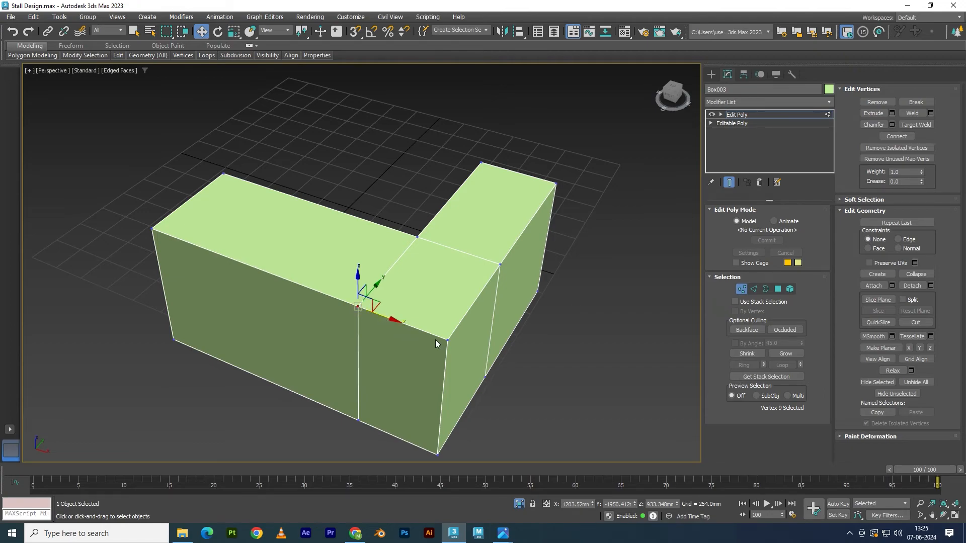
pyautogui.rightClick(367, 303)
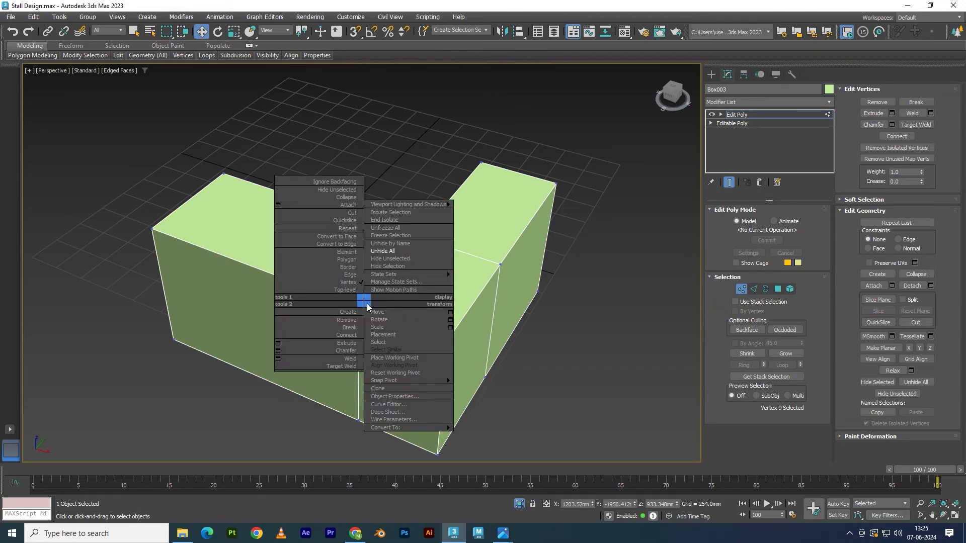
pyautogui.click(324, 363)
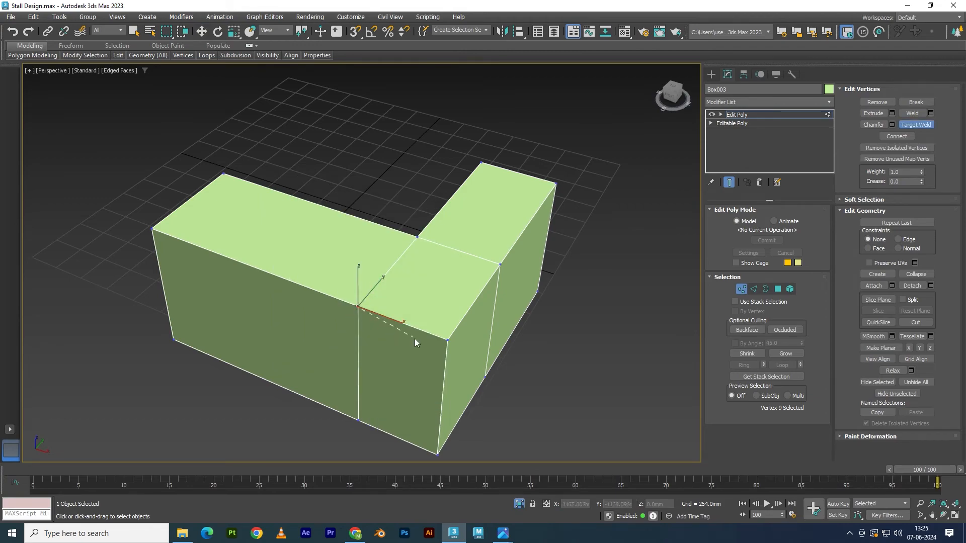
pyautogui.click(447, 336)
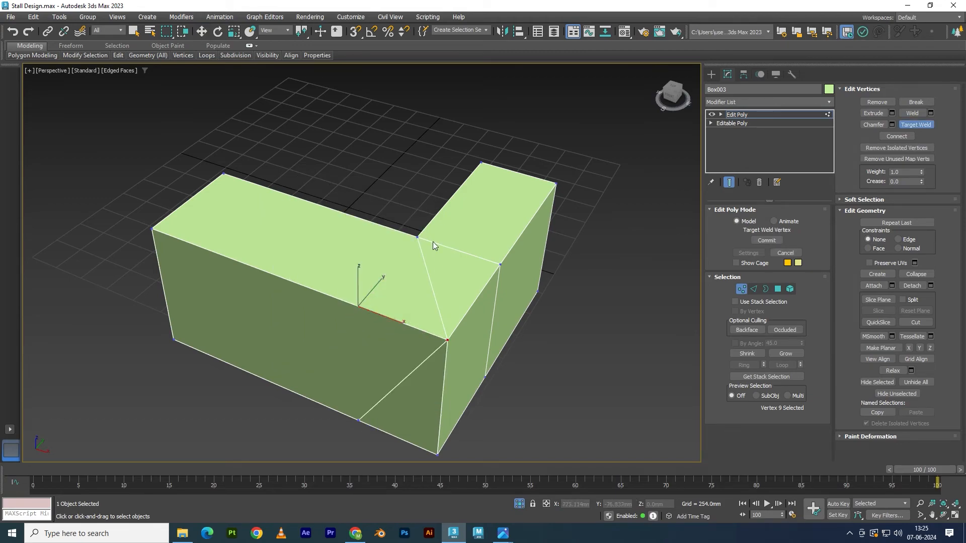
pyautogui.click(498, 265)
pyautogui.click(447, 338)
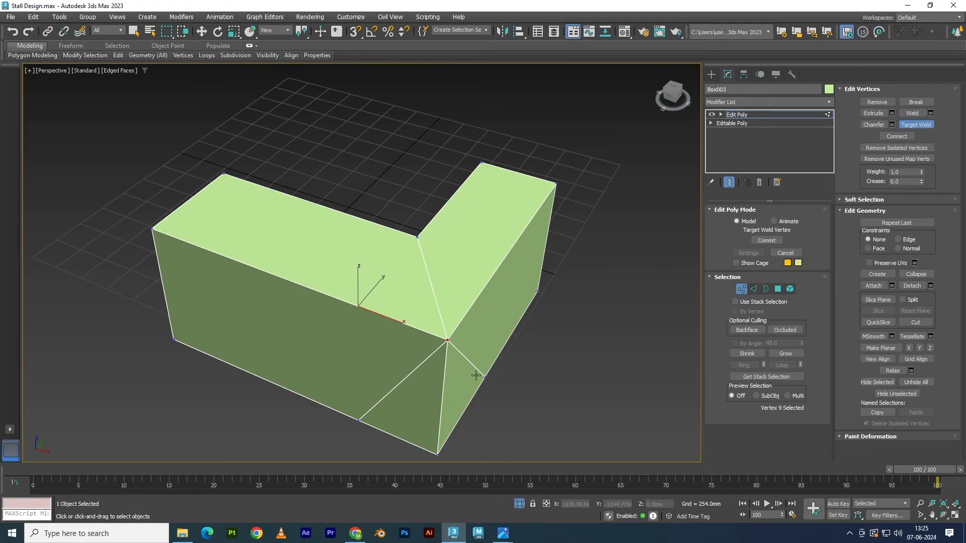
# Step: Target-weld the leftover bottom vertices onto the counter's bottom outer corner and leave vertex editing
pyautogui.keyDown('alt'); pyautogui.moveTo(454, 347); pyautogui.dragTo(494, 317, button='middle'); pyautogui.keyUp('alt')
pyautogui.click(446, 323)
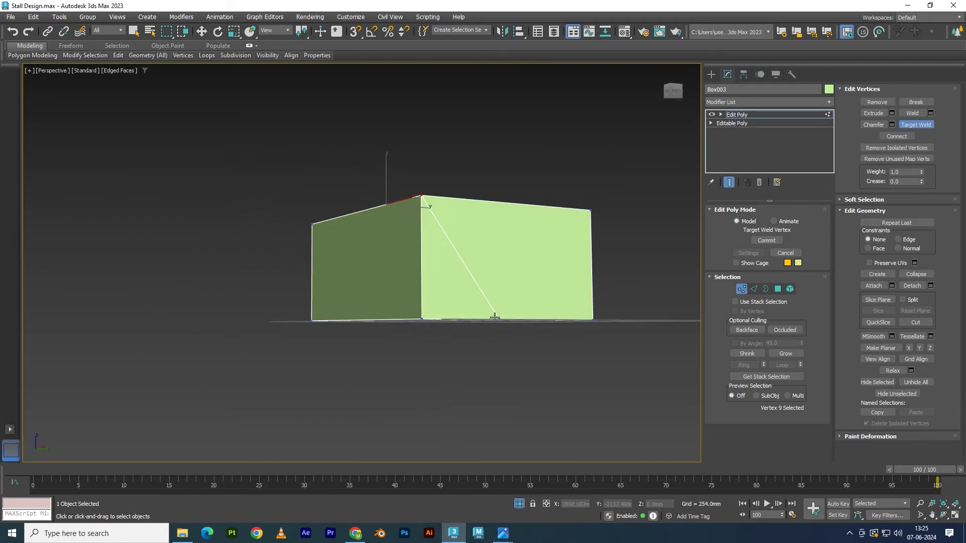
pyautogui.click(422, 319)
pyautogui.keyDown('alt'); pyautogui.moveTo(451, 366); pyautogui.dragTo(458, 326, button='middle'); pyautogui.keyUp('alt')
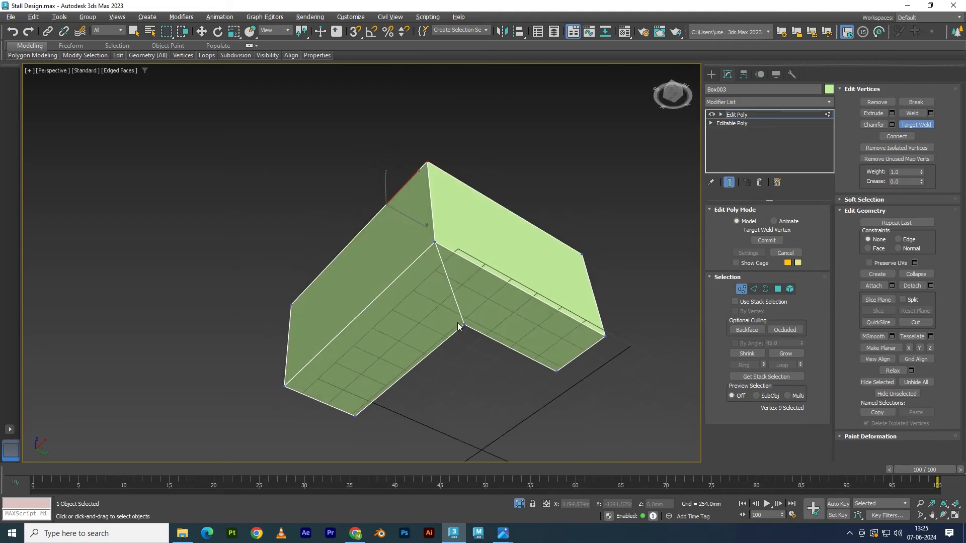
pyautogui.keyDown('alt'); pyautogui.moveTo(435, 290); pyautogui.dragTo(428, 309, button='middle'); pyautogui.keyUp('alt')
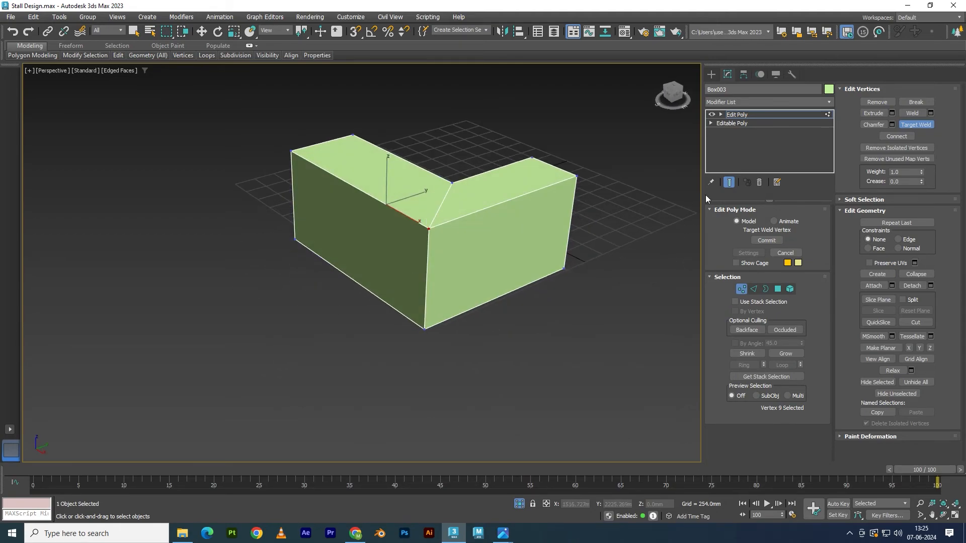
pyautogui.click(733, 114)
pyautogui.keyDown('alt'); pyautogui.moveTo(564, 267); pyautogui.dragTo(531, 304, button='middle'); pyautogui.keyUp('alt')
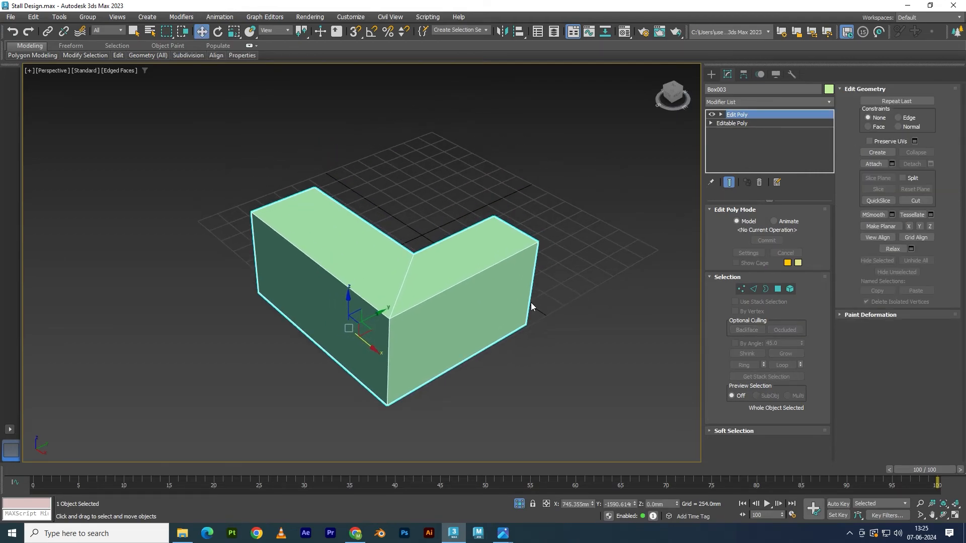
# Step: Chamfer the edge loop through the counter's inner and outer corners by about 344 mm with 3 segments
pyautogui.press('2')
pyautogui.doubleClick(397, 287)
pyautogui.keyDown('alt'); pyautogui.moveTo(415, 341); pyautogui.dragTo(355, 280, button='middle'); pyautogui.keyUp('alt')
pyautogui.click(891, 135)
pyautogui.keyDown('alt'); pyautogui.moveTo(463, 242); pyautogui.dragTo(558, 254, button='middle'); pyautogui.keyUp('alt')
pyautogui.moveTo(553, 194); pyautogui.dragTo(559, 154)
pyautogui.moveTo(556, 213); pyautogui.dragTo(560, 156)
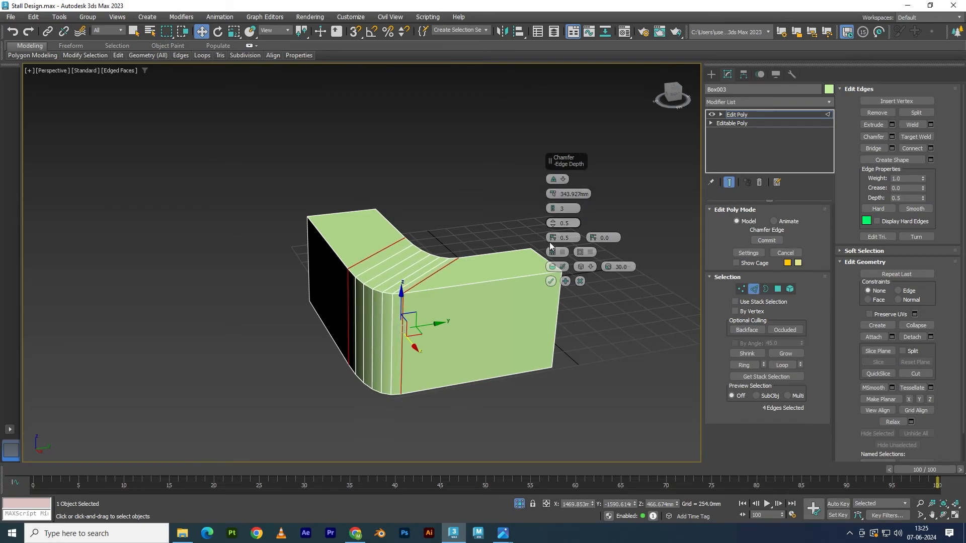
pyautogui.click(740, 115)
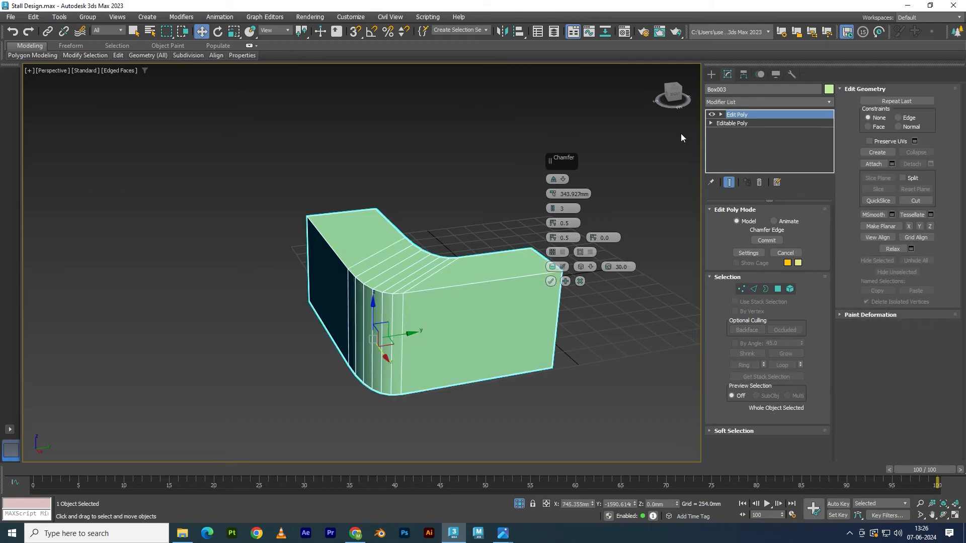
# Step: Hide the edge display and examine the shading of the counter's rounded corner
pyautogui.click(534, 164)
pyautogui.press('F4')
pyautogui.moveTo(510, 368)
pyautogui.keyDown('alt'); pyautogui.mouseDown(button='middle')
pyautogui.moveTo(533, 393)
pyautogui.moveTo(515, 394)
pyautogui.moveTo(543, 395)
pyautogui.moveTo(566, 354)
pyautogui.moveTo(535, 355)
pyautogui.mouseUp(button='middle'); pyautogui.keyUp('alt')
pyautogui.click(483, 319)
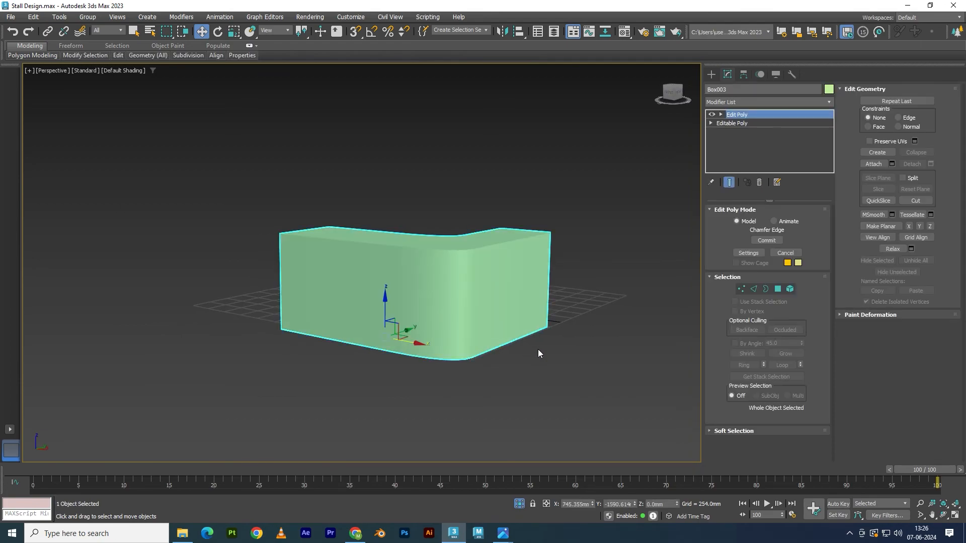
# Step: End the counter's isolation, select the bent side panel, show its edges and isolate it
pyautogui.click(522, 505)
pyautogui.moveTo(320, 212); pyautogui.dragTo(385, 246, button='middle')
pyautogui.moveTo(302, 174); pyautogui.dragTo(322, 260, button='middle')
pyautogui.click(216, 207)
pyautogui.press('F4')
pyautogui.keyDown('alt'); pyautogui.moveTo(218, 214); pyautogui.dragTo(309, 215, button='middle'); pyautogui.keyUp('alt')
pyautogui.hotkey('alt', 'q')
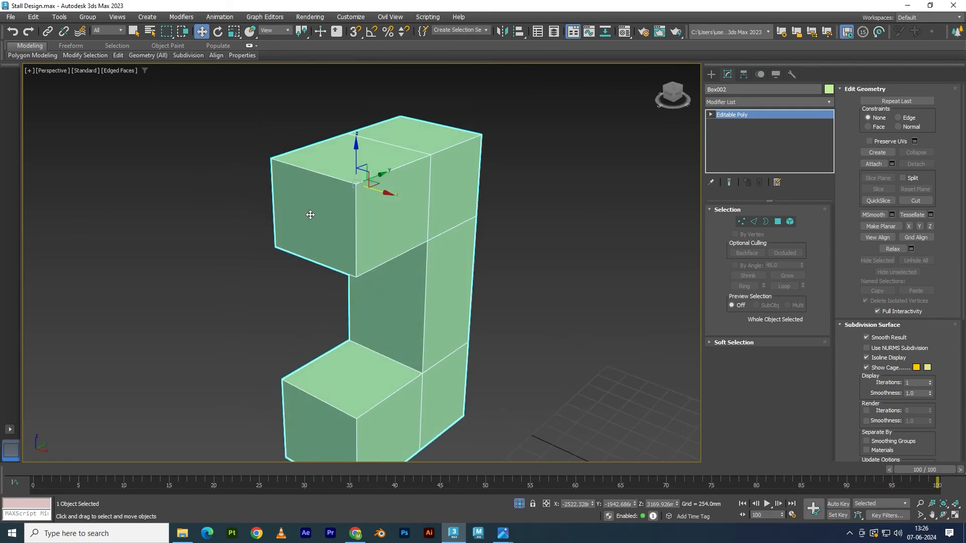
# Step: Chamfer the top front edge of the side panel's upper arm by about 428 mm with 2 segments
pyautogui.press('3')
pyautogui.click(325, 176)
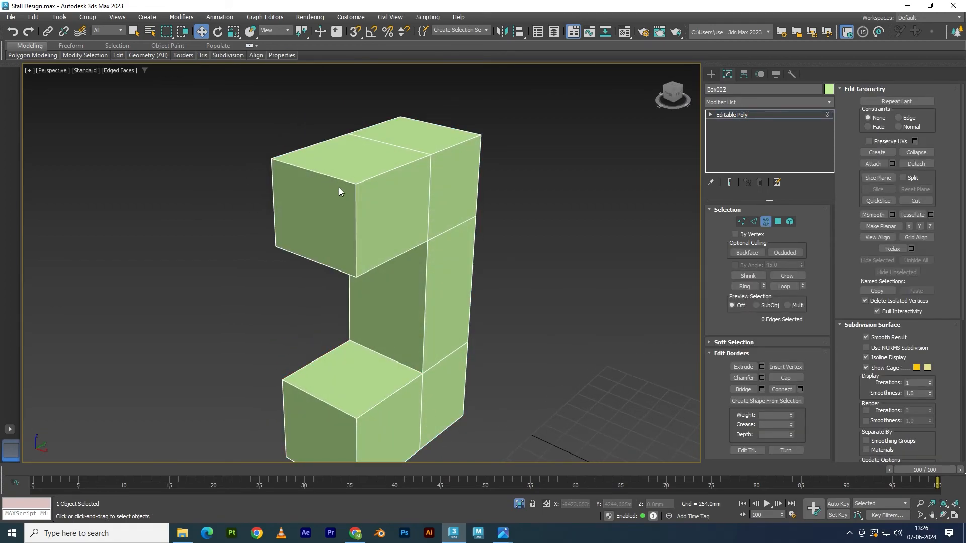
pyautogui.press('2')
pyautogui.click(324, 175)
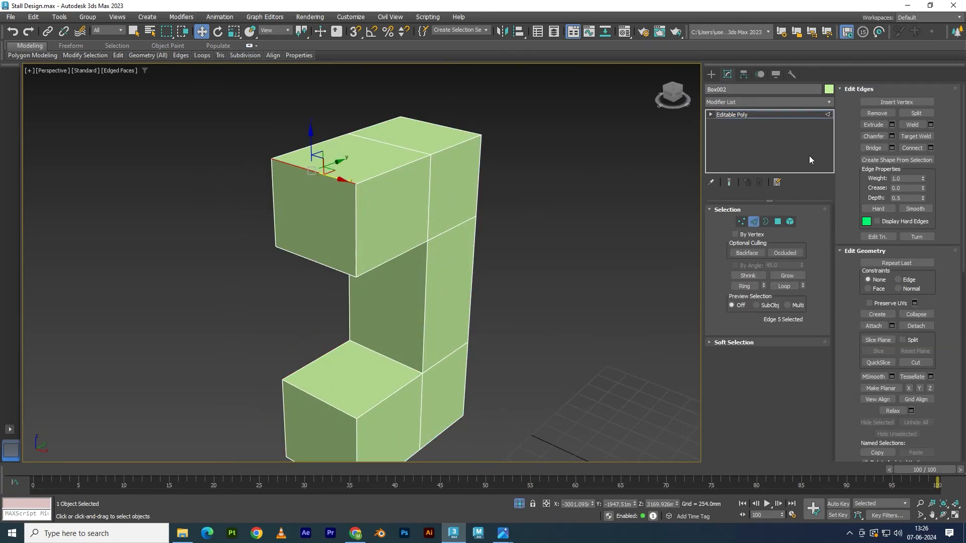
pyautogui.click(891, 136)
pyautogui.moveTo(553, 195); pyautogui.dragTo(557, 143)
pyautogui.moveTo(553, 212); pyautogui.dragTo(563, 176)
pyautogui.keyDown('alt'); pyautogui.moveTo(423, 268); pyautogui.dragTo(398, 242, button='middle'); pyautogui.keyUp('alt')
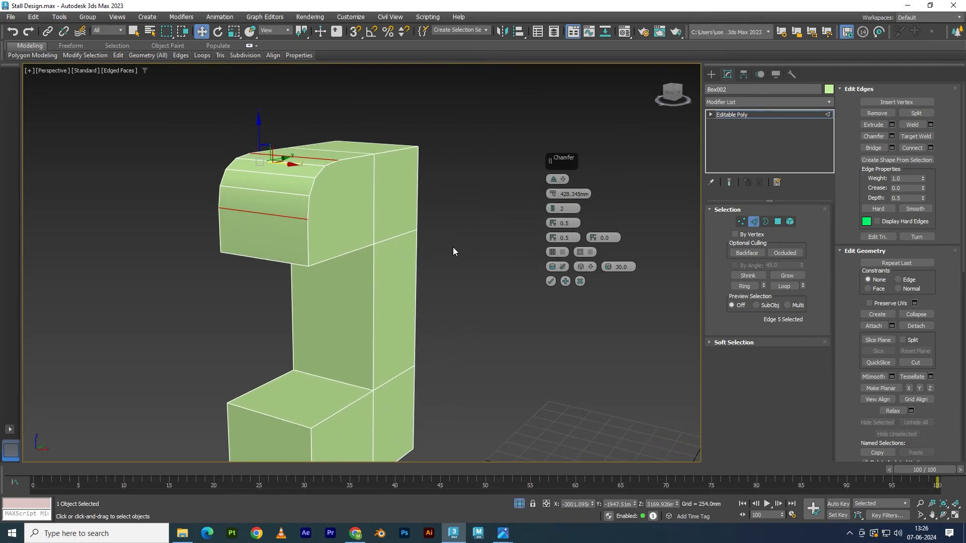
pyautogui.click(551, 281)
pyautogui.keyDown('alt'); pyautogui.moveTo(426, 261); pyautogui.dragTo(362, 242, button='middle'); pyautogui.keyUp('alt')
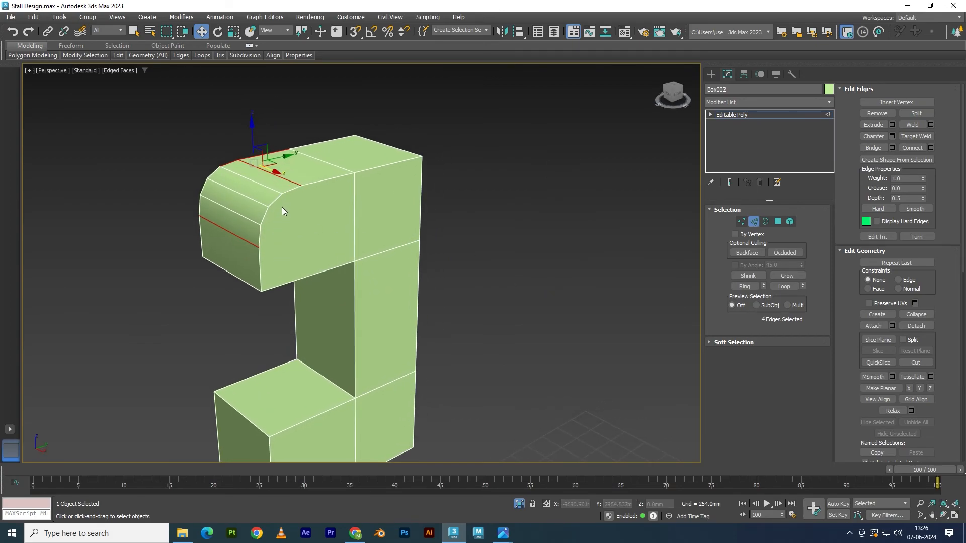
# Step: Connect the ring of vertical edges at the upper arm's rear with 3 segments, pinch -17 and slide 41
pyautogui.keyDown('alt'); pyautogui.moveTo(305, 230); pyautogui.dragTo(294, 228, button='middle'); pyautogui.keyUp('alt')
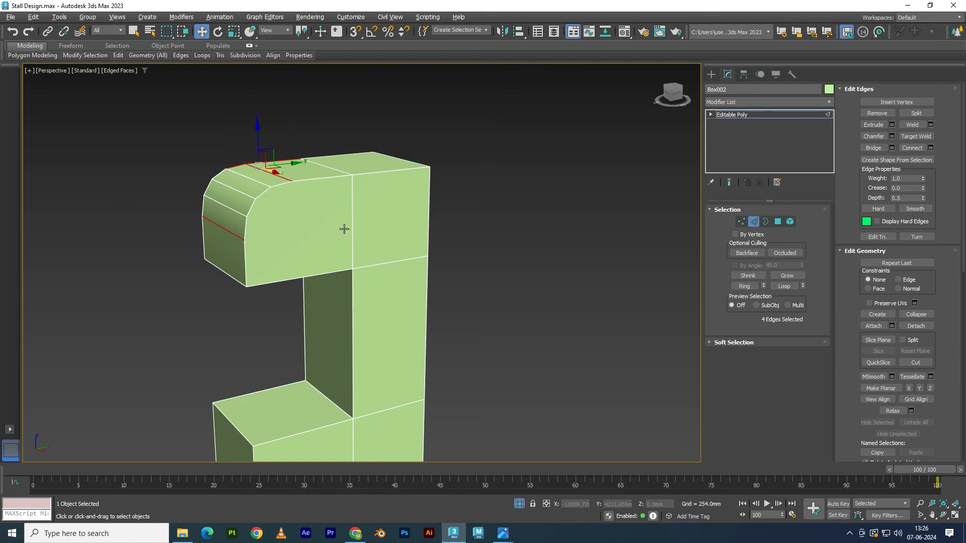
pyautogui.click(428, 196)
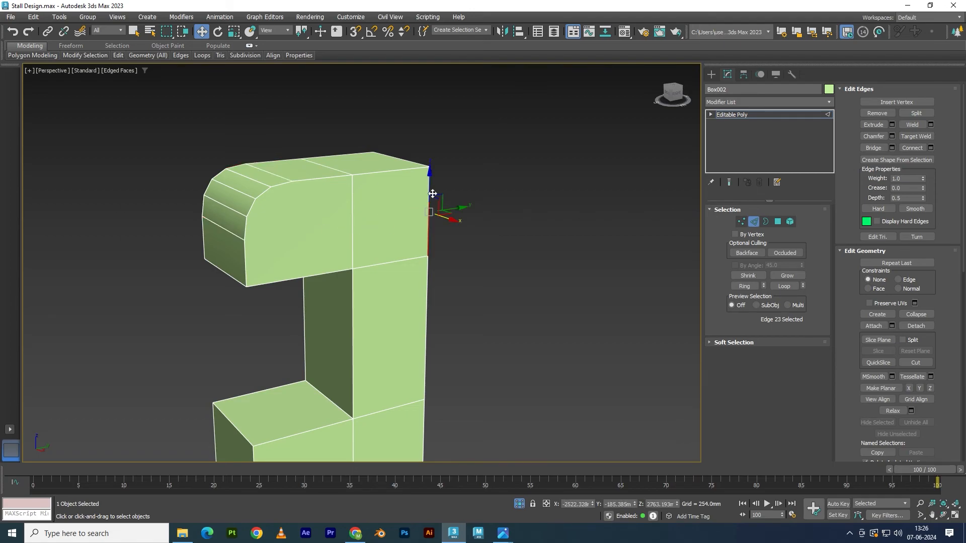
pyautogui.hotkey('alt', 'r')
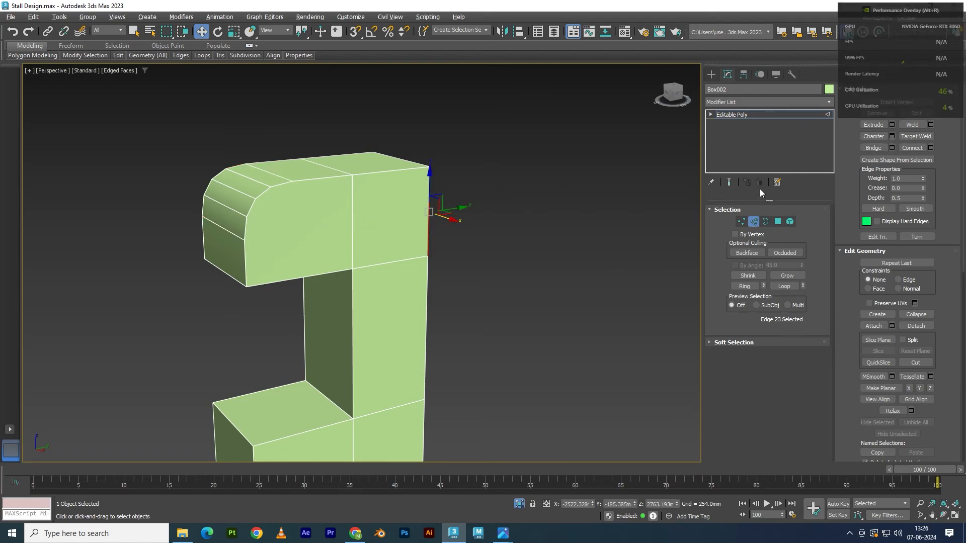
pyautogui.hotkey('alt', 'r')
pyautogui.click(747, 283)
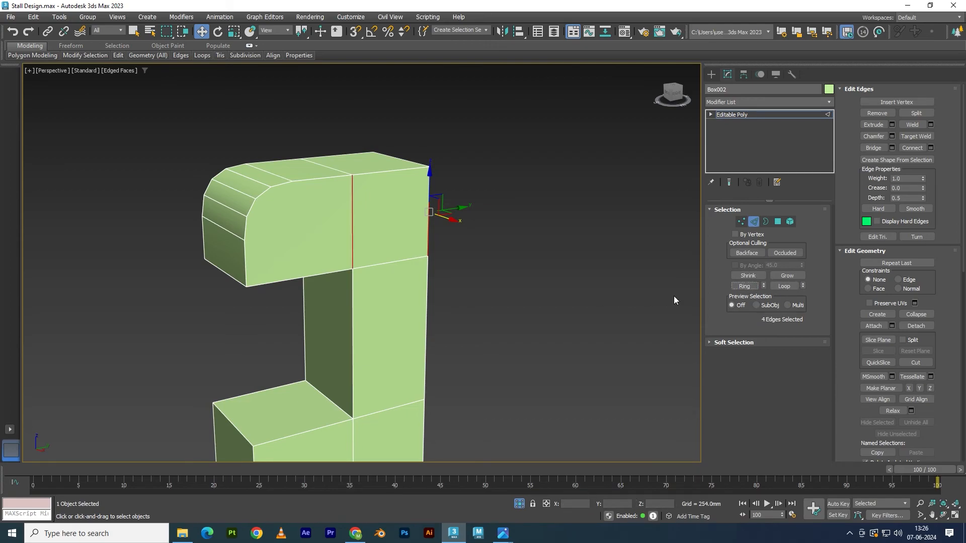
pyautogui.click(931, 148)
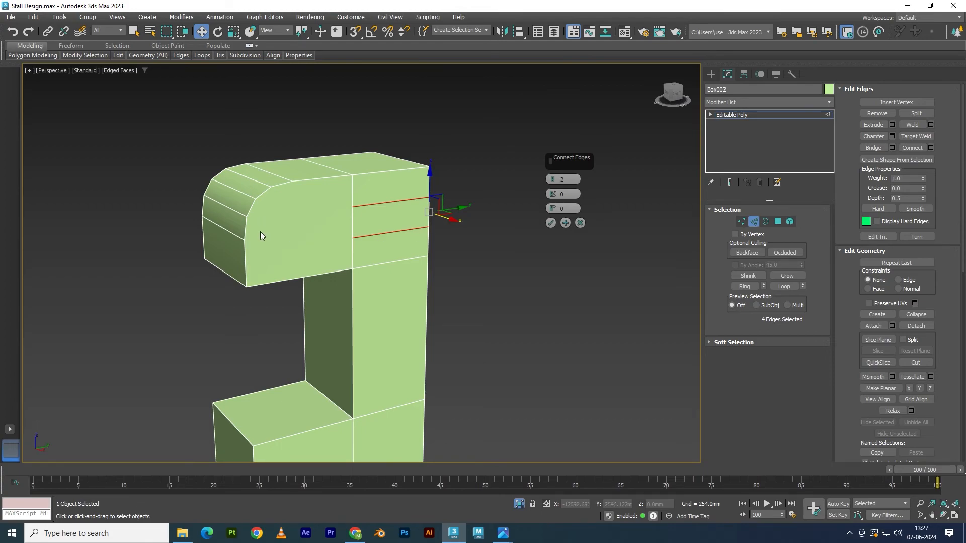
pyautogui.moveTo(554, 182); pyautogui.dragTo(554, 182)
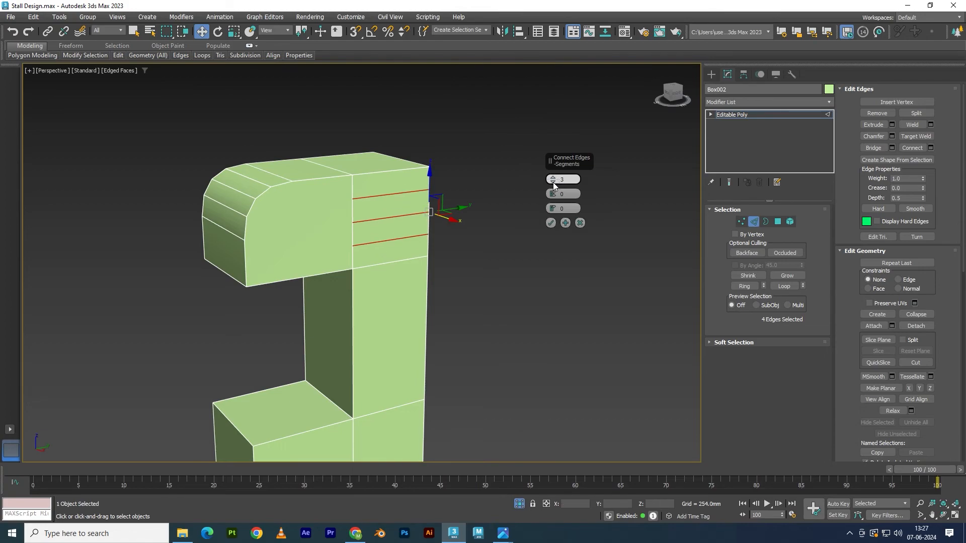
pyautogui.moveTo(553, 195); pyautogui.dragTo(564, 134)
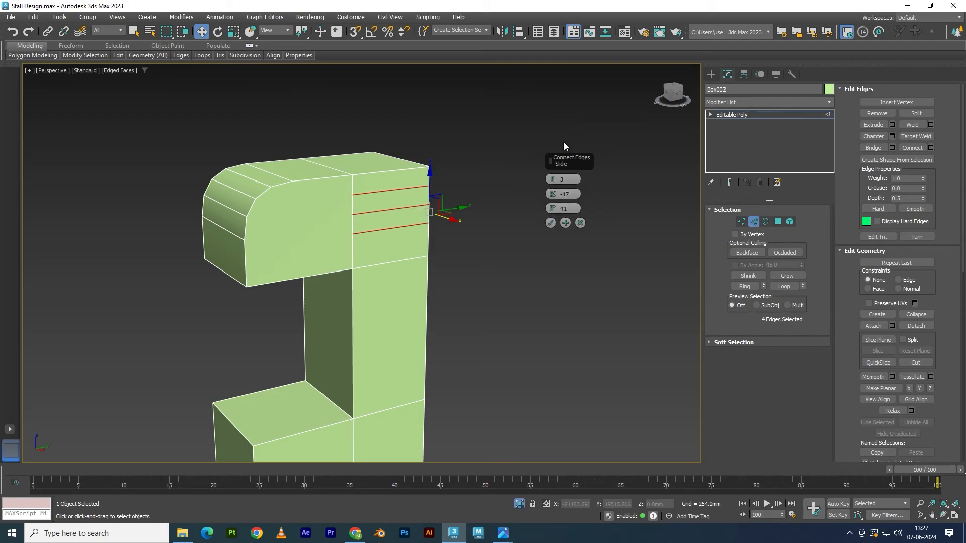
pyautogui.click(553, 222)
# Step: Connect the rounded corner's lowest vertex to the lowest new vertex across one side face of the upper arm
pyautogui.press('1')
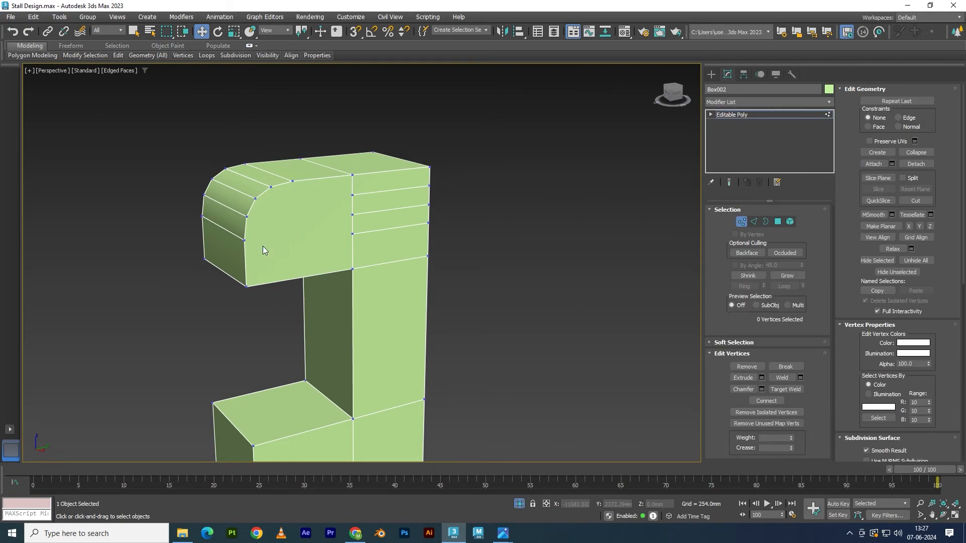
pyautogui.click(245, 241)
pyautogui.keyDown('ctrl'); pyautogui.click(352, 234); pyautogui.keyUp('ctrl')
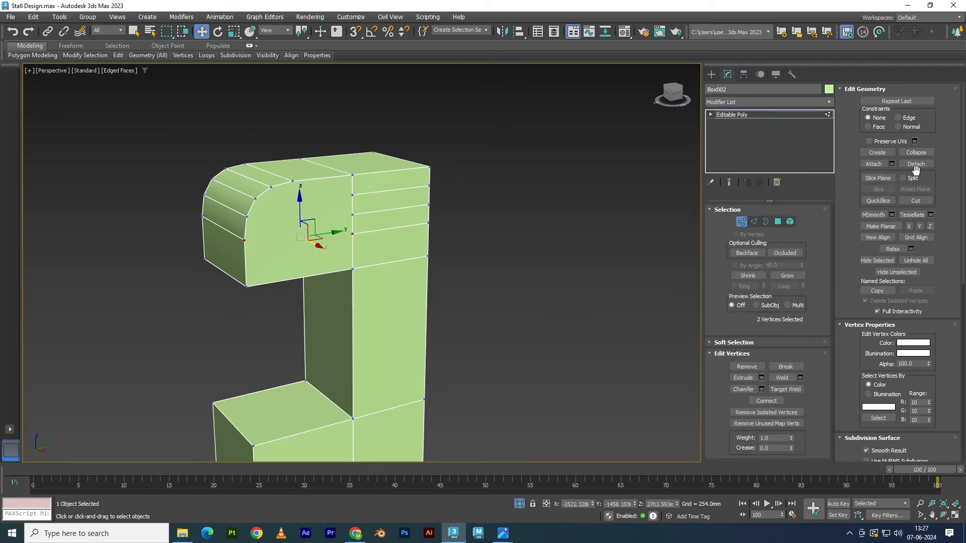
pyautogui.click(765, 400)
pyautogui.scroll(2, 321, 252)
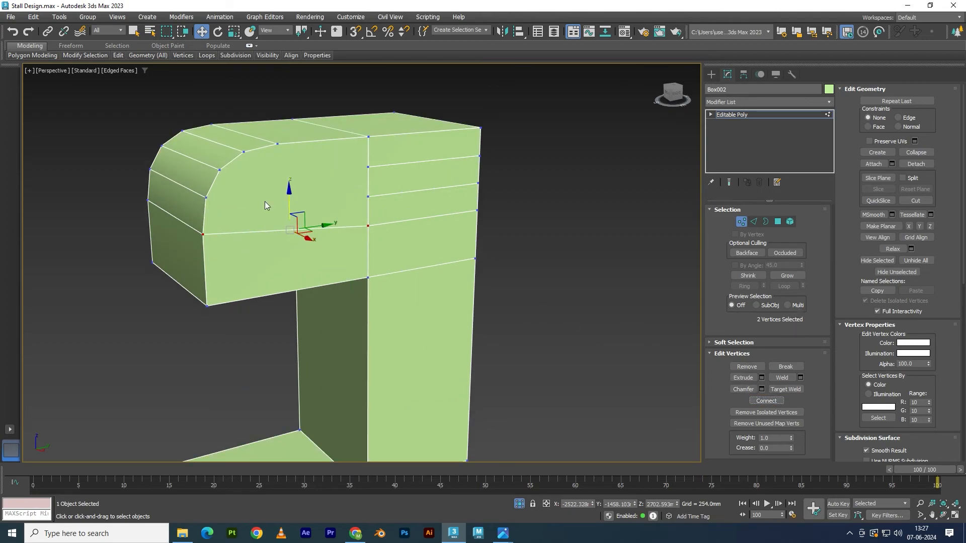
# Step: Connect the next two rounded-corner vertices to the two upper new vertices on the same side face
pyautogui.click(206, 198)
pyautogui.keyDown('ctrl'); pyautogui.click(368, 198); pyautogui.keyUp('ctrl')
pyautogui.rightClick(368, 198)
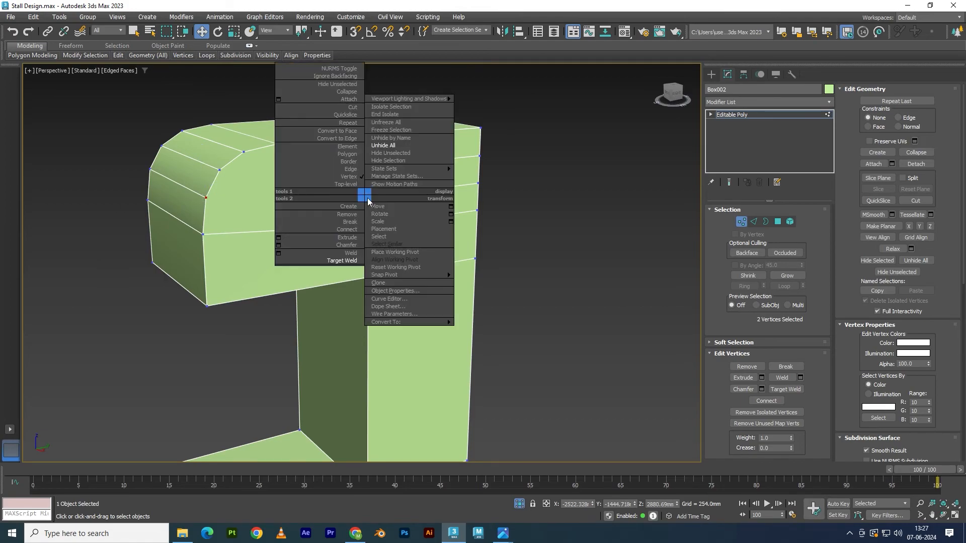
pyautogui.click(347, 233)
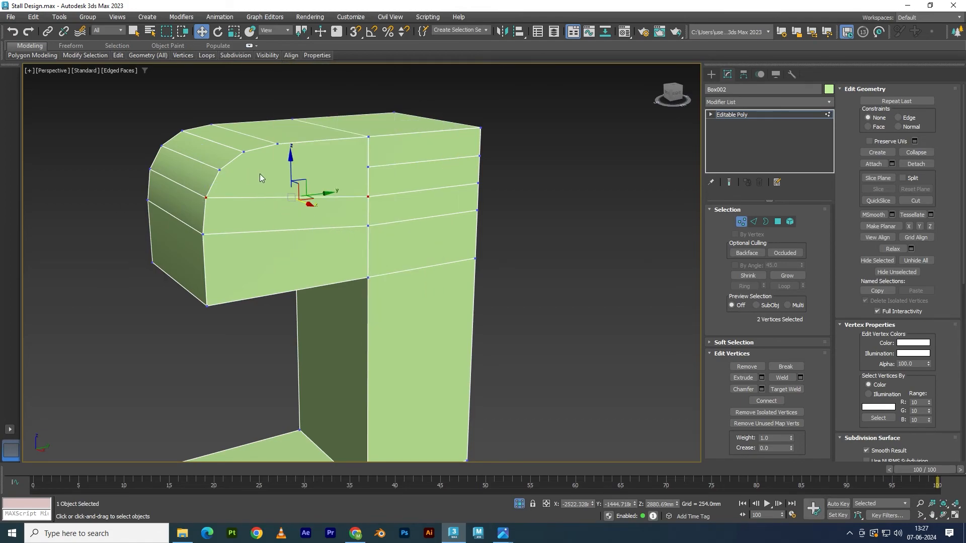
pyautogui.click(219, 171)
pyautogui.keyDown('ctrl'); pyautogui.click(368, 167); pyautogui.keyUp('ctrl')
pyautogui.rightClick(366, 168)
pyautogui.click(347, 203)
# Step: Connect the lowest rounded-corner vertex to the lowest new vertex on the upper arm's opposite side face
pyautogui.keyDown('alt'); pyautogui.moveTo(342, 206); pyautogui.dragTo(159, 252, button='middle'); pyautogui.keyUp('alt')
pyautogui.click(98, 252)
pyautogui.keyDown('ctrl'); pyautogui.click(252, 237); pyautogui.keyUp('ctrl')
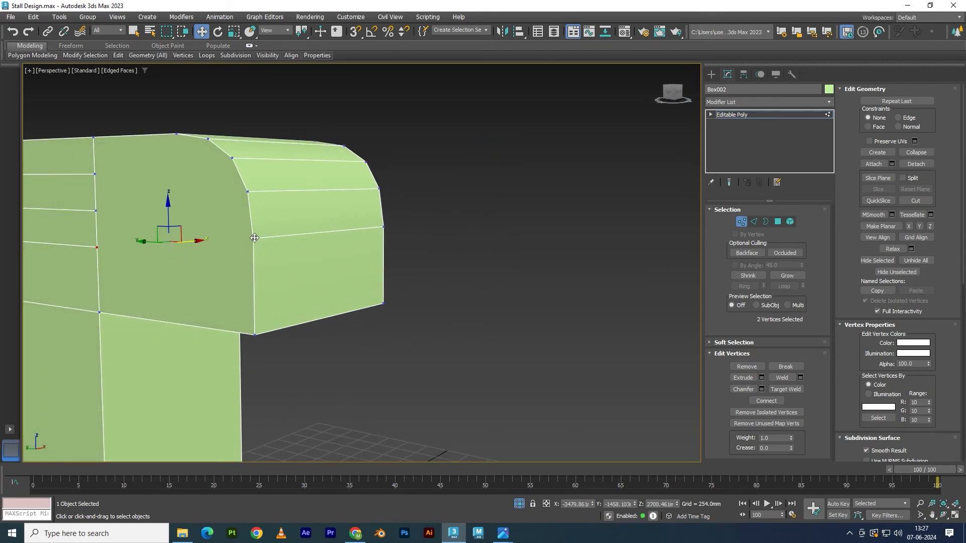
pyautogui.rightClick(251, 235)
pyautogui.click(238, 270)
# Step: Connect the middle and upper vertex pairs between the rear edges and the rounded corner on the opposite side face
pyautogui.click(96, 211)
pyautogui.keyDown('ctrl'); pyautogui.click(249, 194); pyautogui.keyUp('ctrl')
pyautogui.keyDown('ctrl'); pyautogui.rightClick(249, 191); pyautogui.keyUp('ctrl')
pyautogui.click(232, 242)
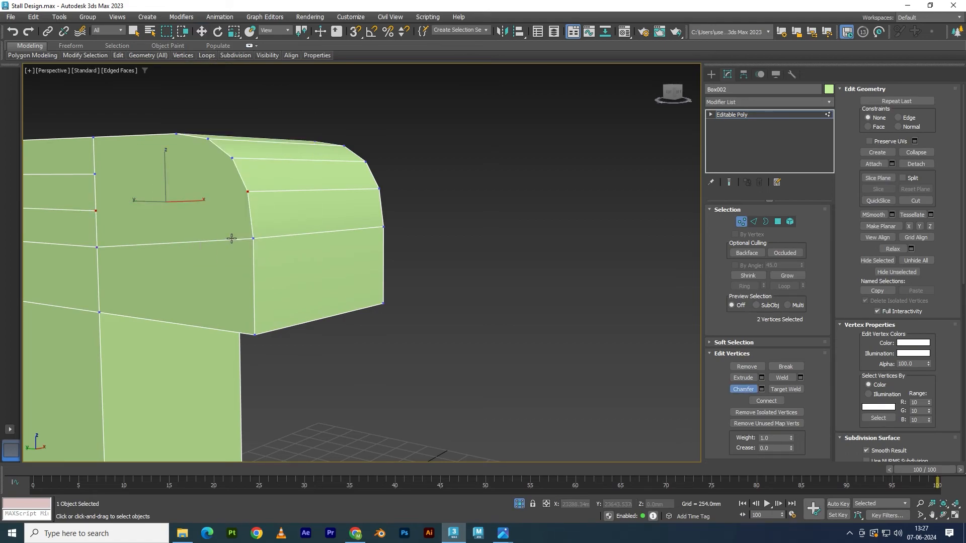
pyautogui.rightClick(244, 198)
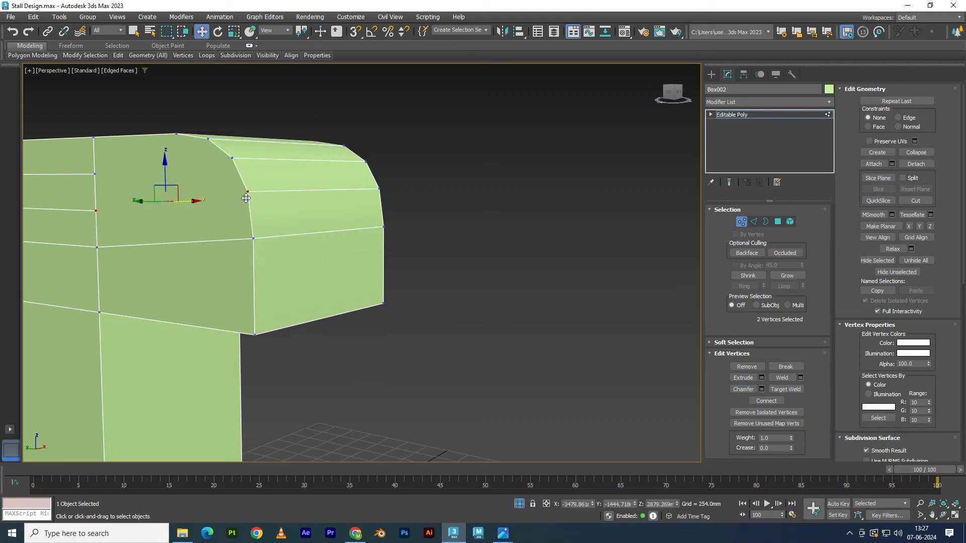
pyautogui.rightClick(243, 196)
pyautogui.click(228, 231)
pyautogui.click(94, 175)
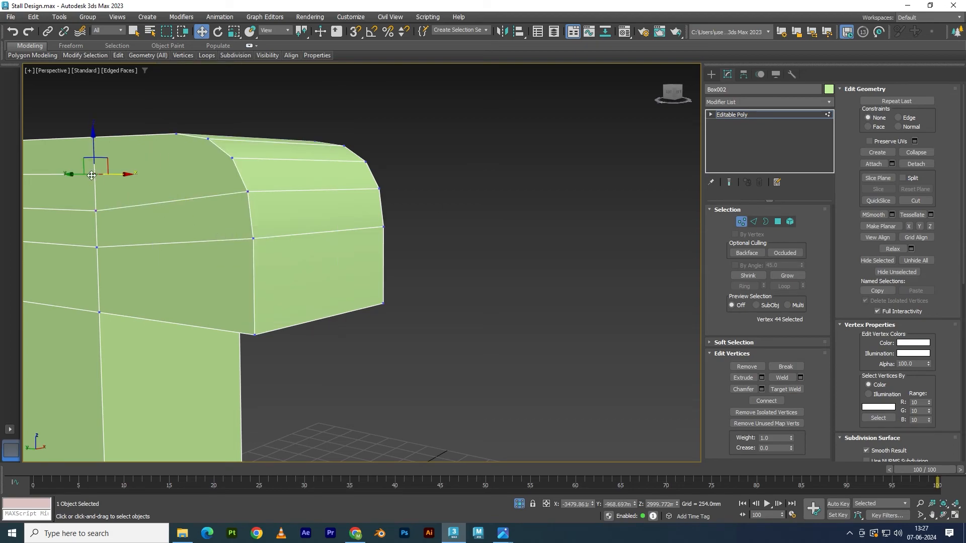
pyautogui.keyDown('ctrl'); pyautogui.click(232, 159); pyautogui.keyUp('ctrl')
pyautogui.rightClick(228, 159)
pyautogui.click(210, 195)
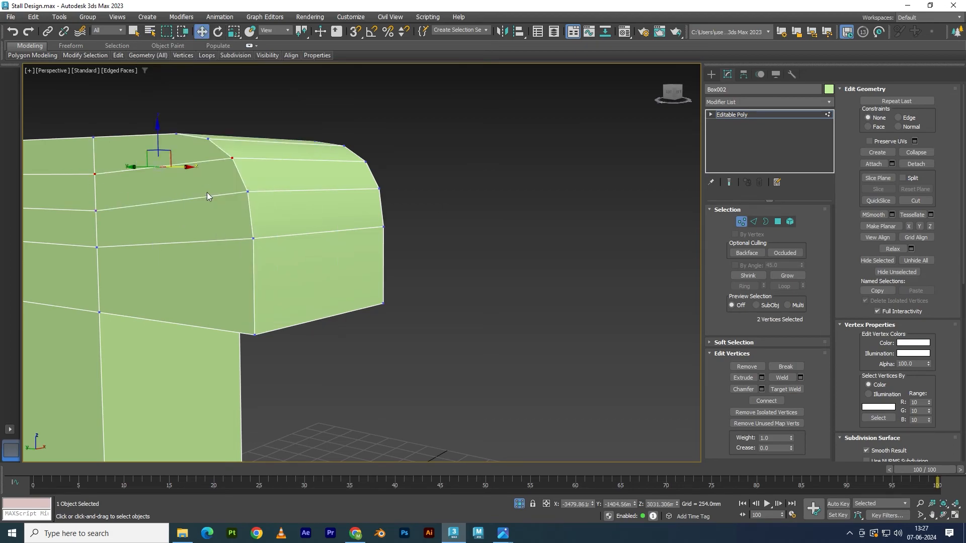
# Step: Insert an edge loop across the underside and both side faces of the upper arm's overhang with SwiftLoop
pyautogui.scroll(-2, 232, 205)
pyautogui.keyDown('alt'); pyautogui.moveTo(245, 245); pyautogui.dragTo(265, 195, button='middle'); pyautogui.keyUp('alt')
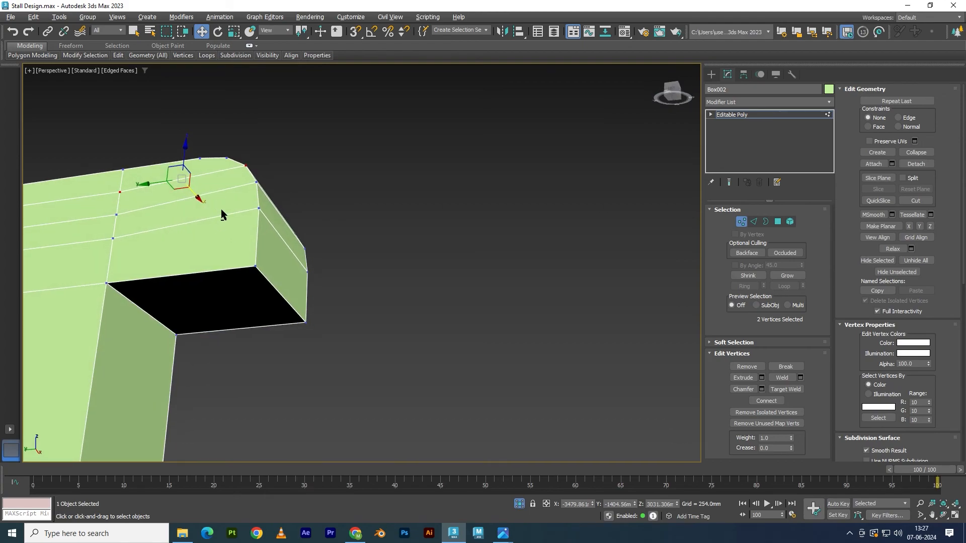
pyautogui.hotkey('alt', '1')
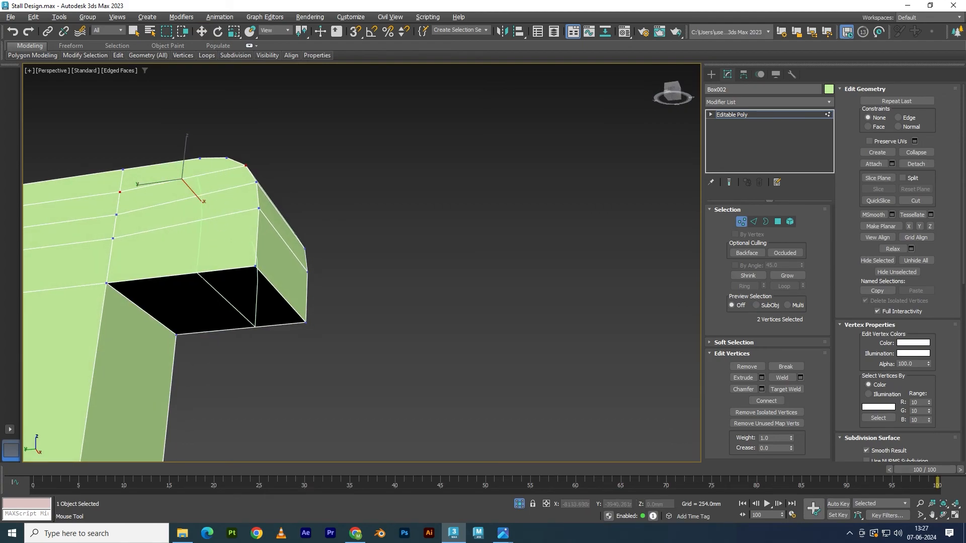
pyautogui.click(205, 285)
pyautogui.press('w')
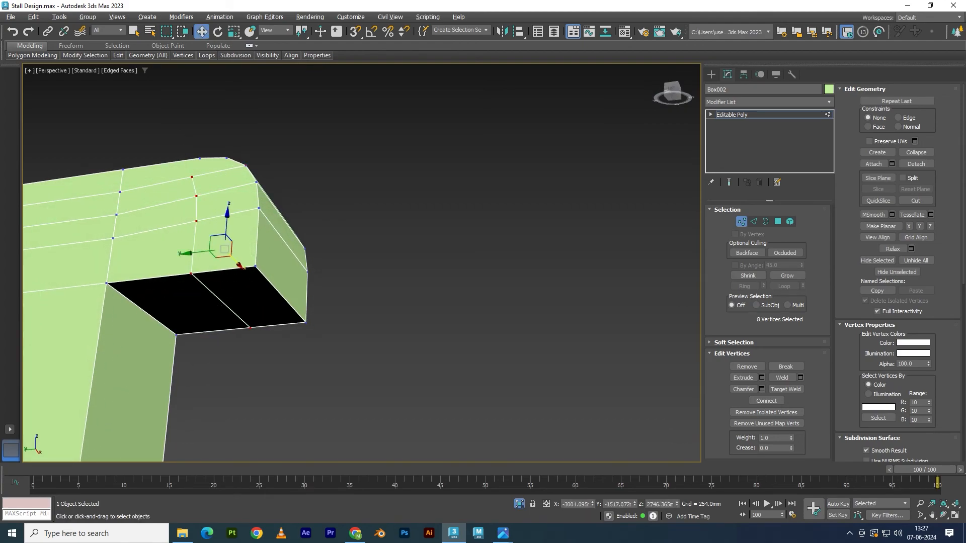
# Step: Scale the new loop's vertices along the Y axis to straighten the loop
pyautogui.keyDown('alt'); pyautogui.moveTo(204, 285); pyautogui.dragTo(237, 351, button='middle'); pyautogui.keyUp('alt')
pyautogui.press('r')
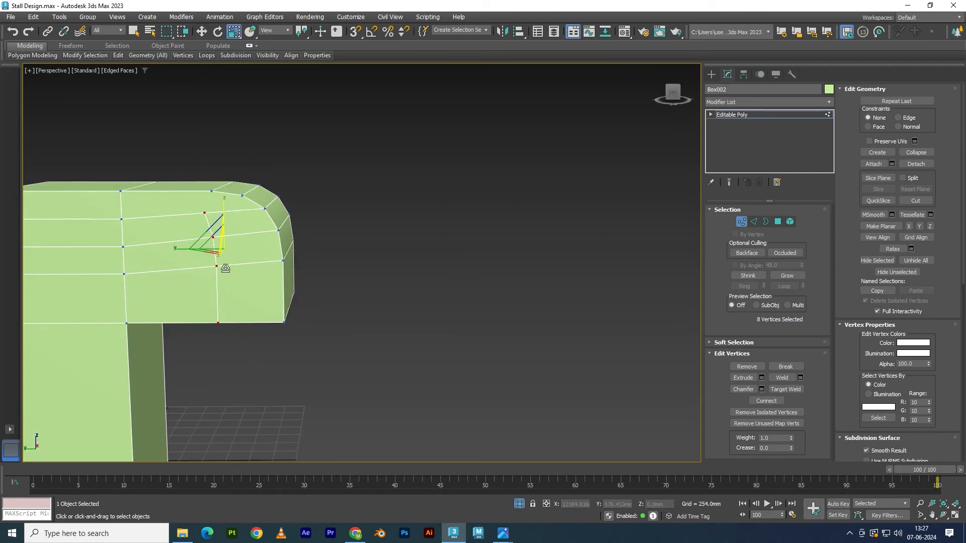
pyautogui.moveTo(189, 250); pyautogui.dragTo(218, 257)
pyautogui.press('w')
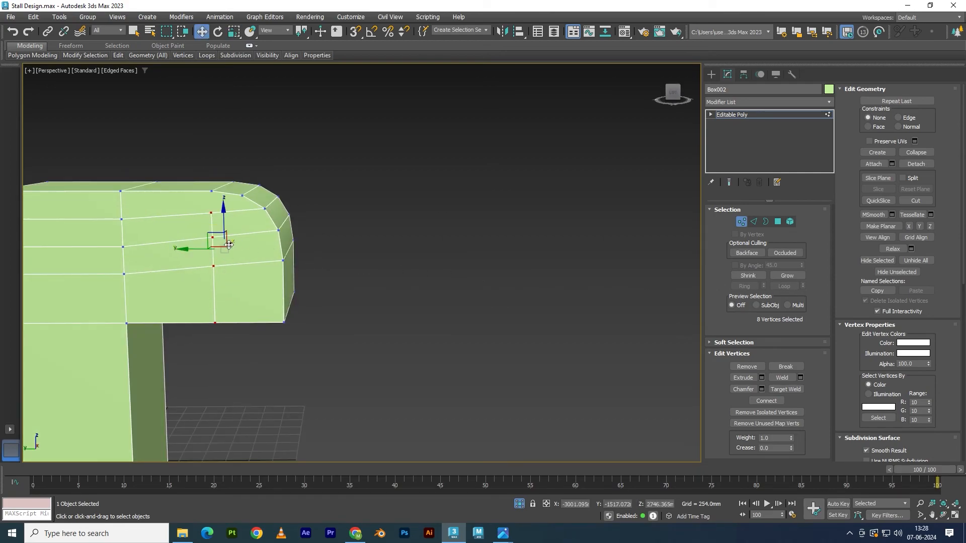
# Step: Connect the loop's uppermost side vertex to the vertex where the rounding meets the arm's top edge
pyautogui.moveTo(229, 227); pyautogui.dragTo(231, 253, button='middle')
pyautogui.scroll(3, 231, 253)
pyautogui.press('1')
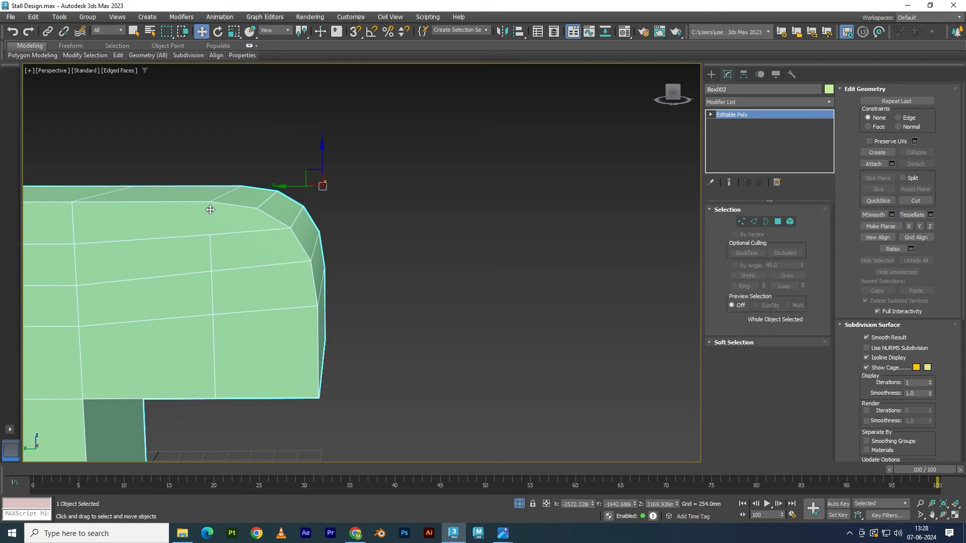
pyautogui.press('1')
pyautogui.click(210, 206)
pyautogui.keyDown('ctrl'); pyautogui.click(209, 235); pyautogui.keyUp('ctrl')
pyautogui.rightClick(207, 234)
pyautogui.click(194, 270)
# Step: Connect the matching loop vertex to the top edge on the arm's other side face
pyautogui.keyDown('alt'); pyautogui.moveTo(190, 274); pyautogui.dragTo(241, 318, button='middle'); pyautogui.keyUp('alt')
pyautogui.hotkey('alt', 'w')
pyautogui.hotkey('alt', 'w')
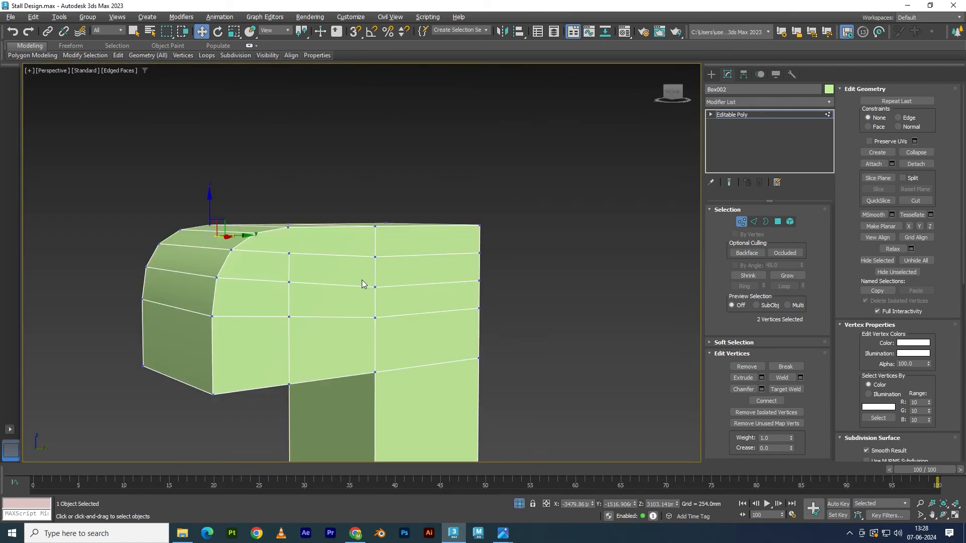
pyautogui.scroll(3, 365, 281)
pyautogui.moveTo(244, 243); pyautogui.dragTo(253, 198)
pyautogui.rightClick(252, 199)
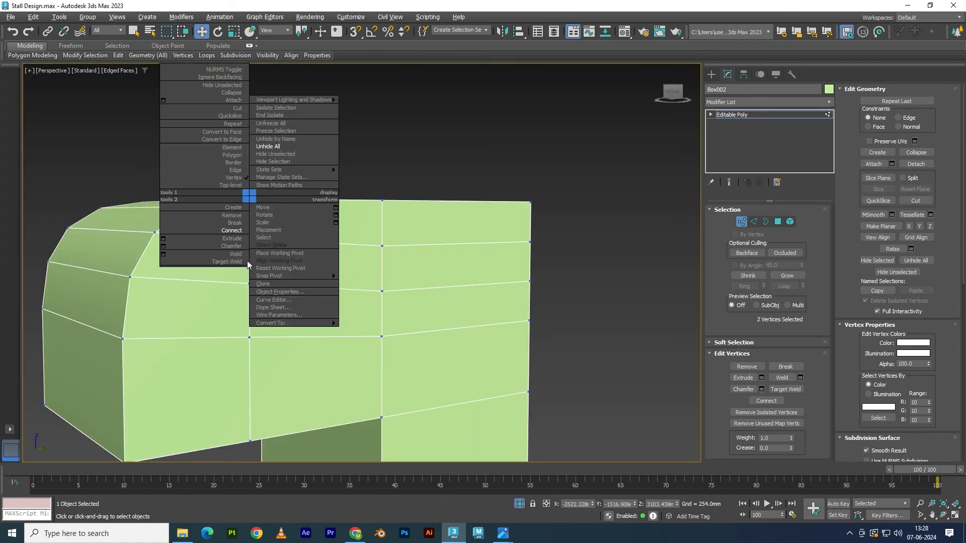
pyautogui.click(233, 232)
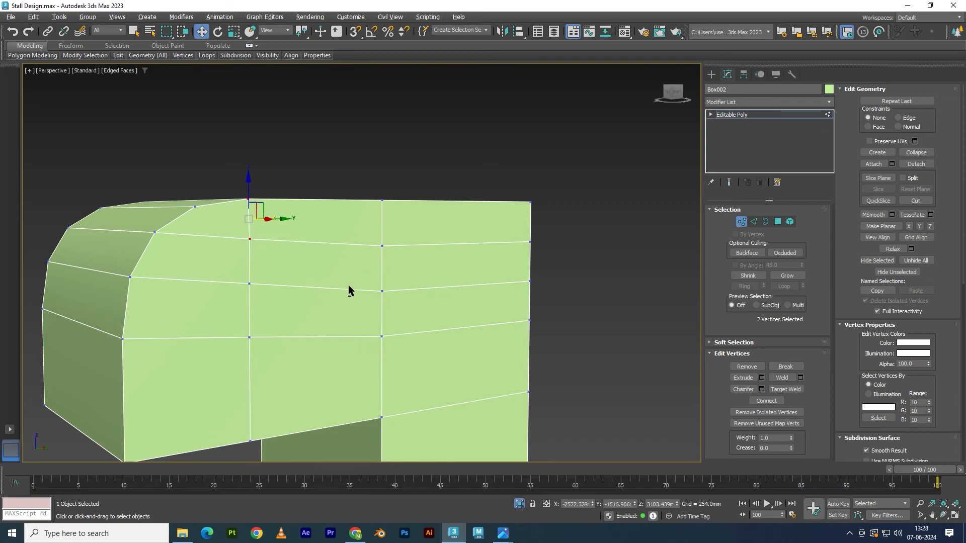
# Step: In the Left view, raise the arm's three rear vertex rows about 51 mm and lift the front loop's inner vertices level with the rounded corner's vertices
pyautogui.hotkey('alt', 'w')
pyautogui.middleClick(238, 341)
pyautogui.hotkey('alt', 'w')
pyautogui.scroll(5, 343, 275)
pyautogui.moveTo(438, 228); pyautogui.dragTo(277, 345, button='middle')
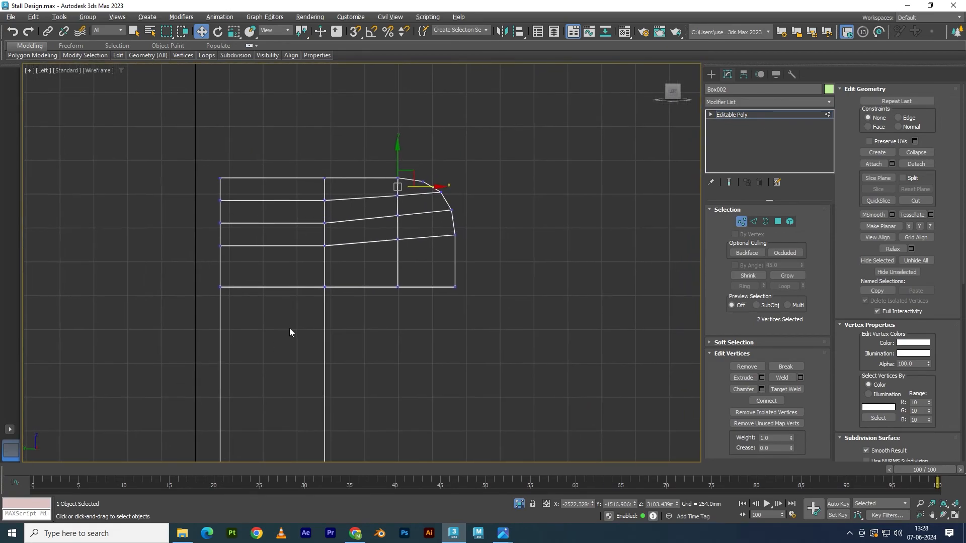
pyautogui.scroll(3, 188, 243)
pyautogui.moveTo(470, 321); pyautogui.dragTo(470, 322)
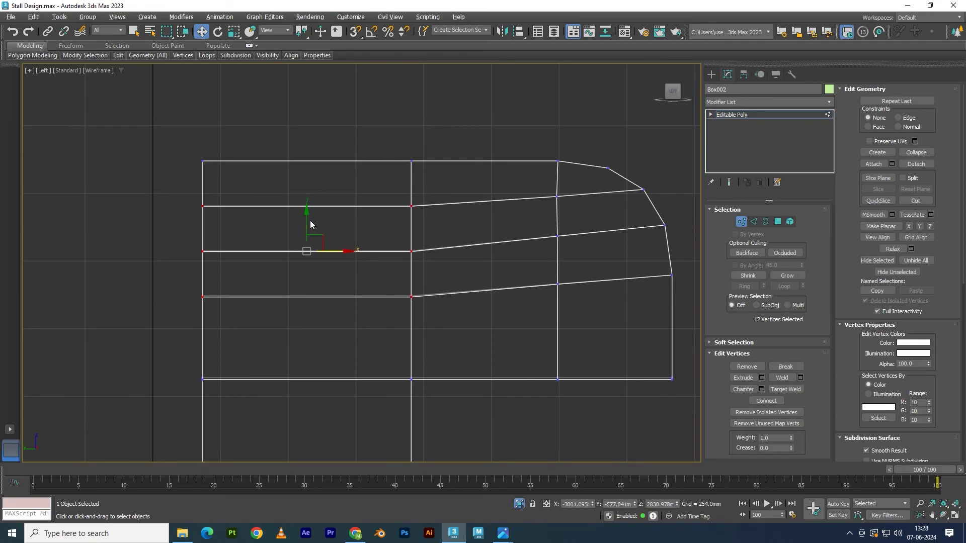
pyautogui.moveTo(307, 218); pyautogui.dragTo(308, 206)
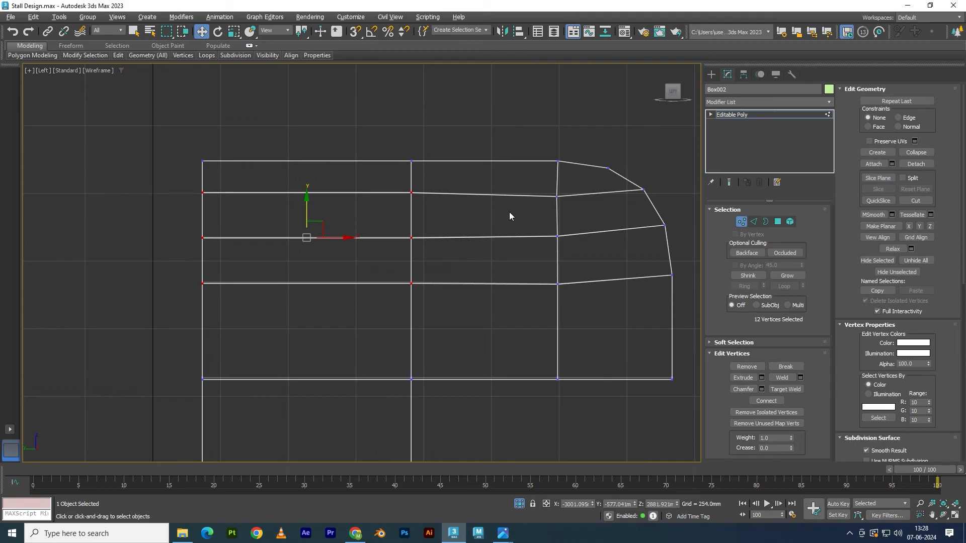
pyautogui.moveTo(585, 296); pyautogui.dragTo(586, 296)
pyautogui.moveTo(558, 207); pyautogui.dragTo(562, 199)
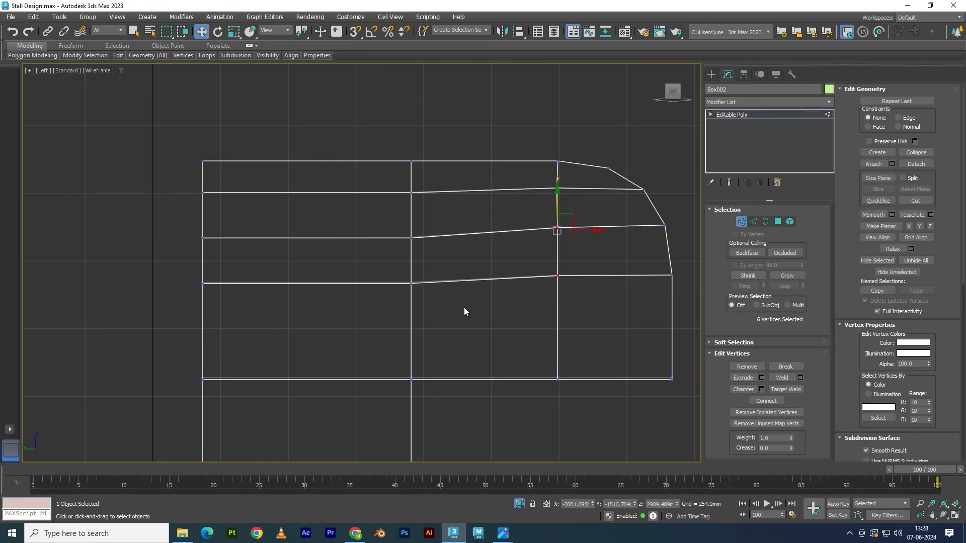
# Step: Raise the arm's rear vertex rows so the upper and middle rows line up with the front loop's vertices
pyautogui.moveTo(185, 195); pyautogui.dragTo(174, 189)
pyautogui.moveTo(305, 199); pyautogui.dragTo(305, 196)
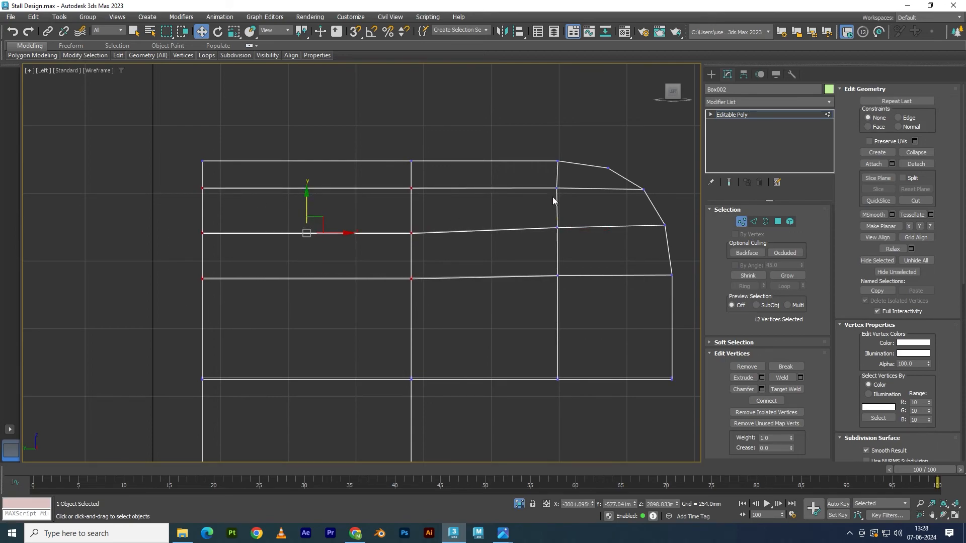
pyautogui.moveTo(578, 301); pyautogui.dragTo(579, 301)
pyautogui.moveTo(484, 232); pyautogui.dragTo(484, 232)
pyautogui.moveTo(308, 198); pyautogui.dragTo(309, 193)
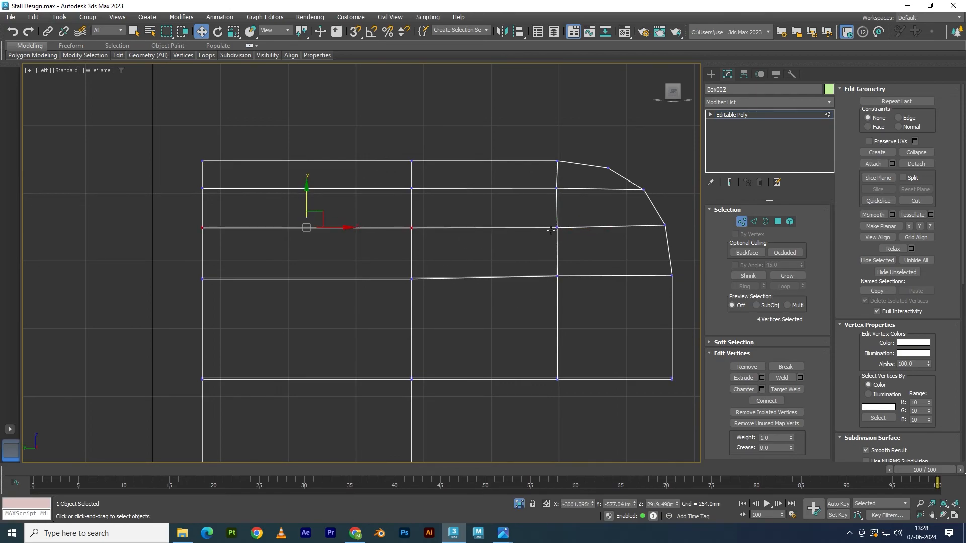
# Step: Shift the loop's two vertices just below the arm's top edge about 7 mm forward to straighten the loop, and finish vertex editing
pyautogui.moveTo(561, 197); pyautogui.dragTo(555, 185)
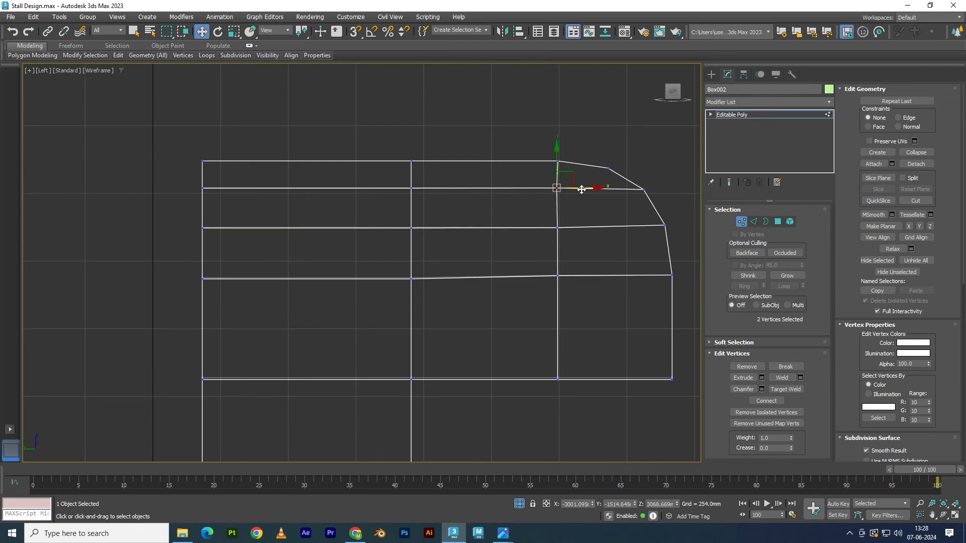
pyautogui.hotkey('alt', 'w')
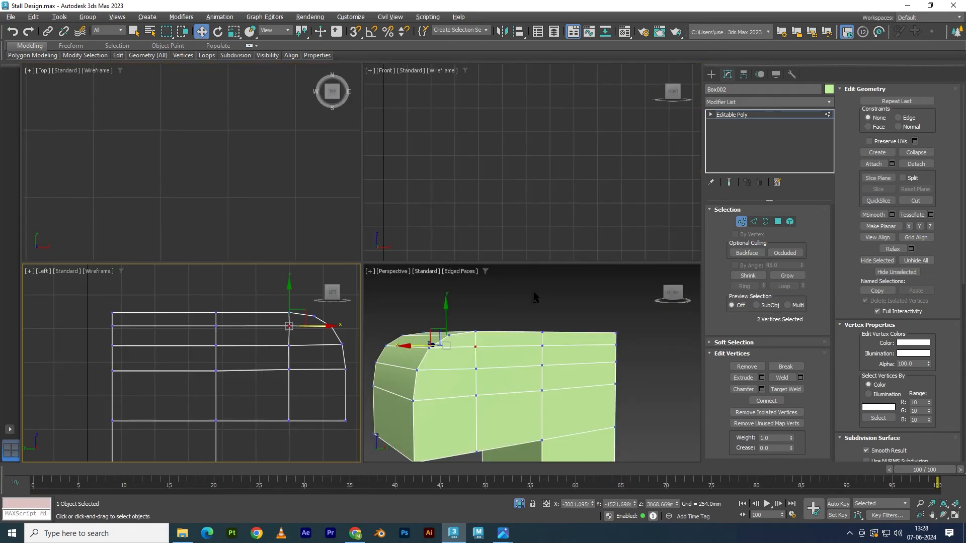
pyautogui.hotkey('alt', 'w')
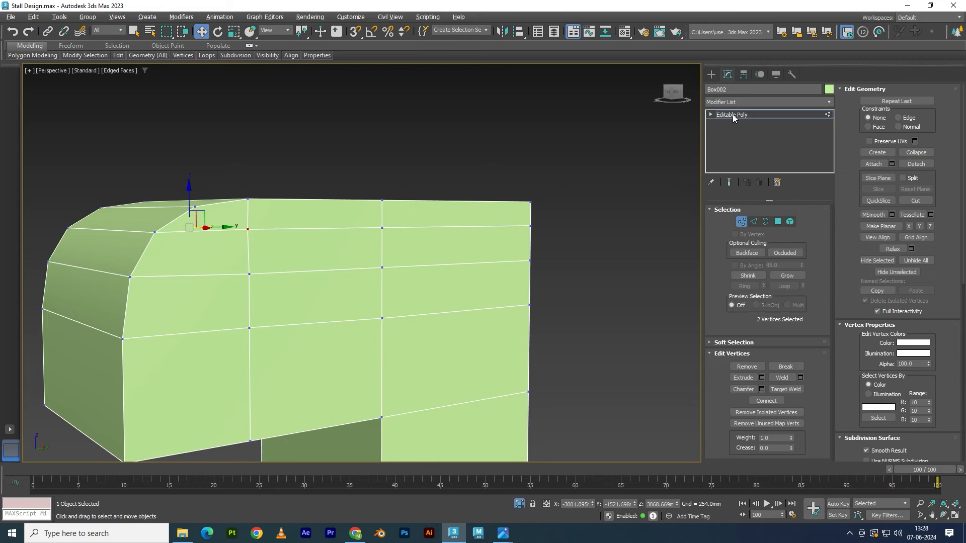
pyautogui.click(733, 115)
# Step: Examine the side panel's rounded upper arm and overall shape in shaded display without edges
pyautogui.scroll(-3, 471, 229)
pyautogui.keyDown('alt'); pyautogui.moveTo(471, 228); pyautogui.dragTo(507, 287, button='middle'); pyautogui.keyUp('alt')
pyautogui.click(552, 263)
pyautogui.press('F4')
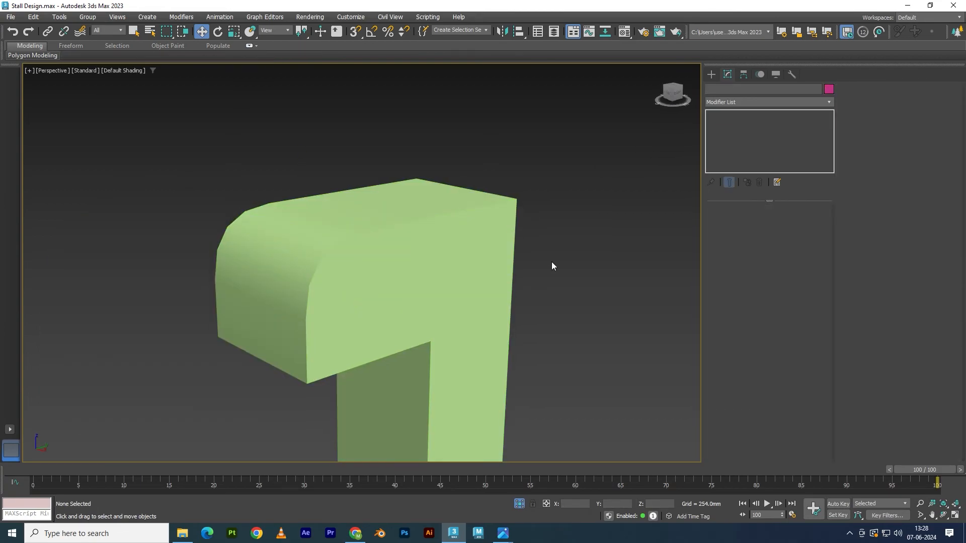
pyautogui.scroll(-6, 442, 258)
pyautogui.moveTo(475, 295)
pyautogui.keyDown('alt'); pyautogui.mouseDown(button='middle')
pyautogui.moveTo(491, 293)
pyautogui.moveTo(475, 293)
pyautogui.mouseUp(button='middle'); pyautogui.keyUp('alt')
pyautogui.click(451, 263)
pyautogui.scroll(3, 438, 264)
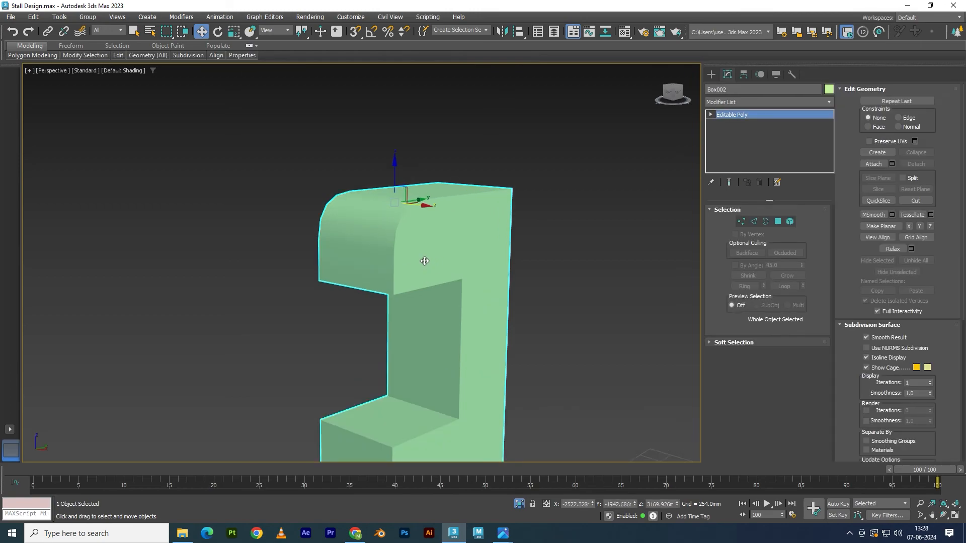
pyautogui.scroll(-2, 425, 261)
pyautogui.moveTo(490, 395); pyautogui.dragTo(459, 338, button='middle')
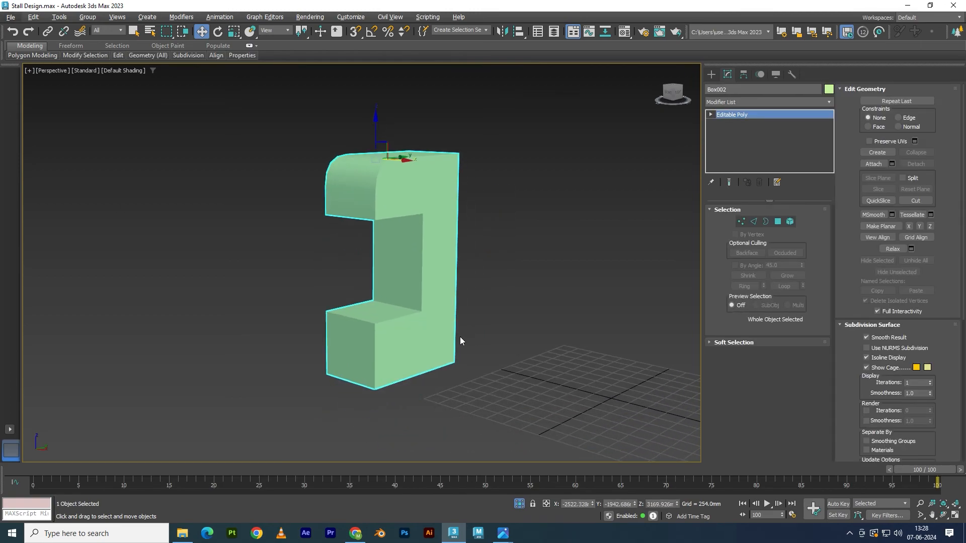
# Step: End the side panel's isolation and inspect its upper arm and lower block within the whole stall
pyautogui.click(519, 504)
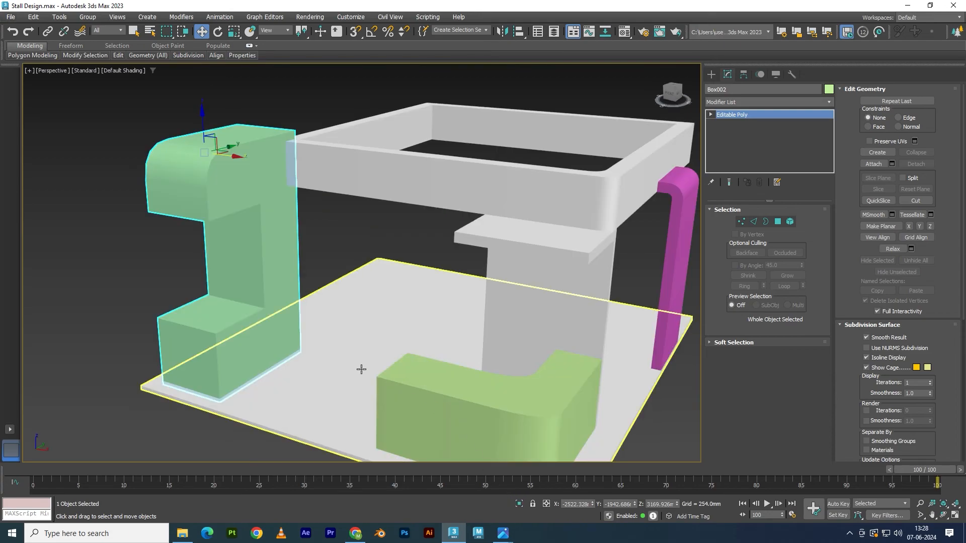
pyautogui.scroll(1, 270, 334)
pyautogui.click(153, 229)
pyautogui.scroll(3, 252, 303)
pyautogui.scroll(4, 251, 303)
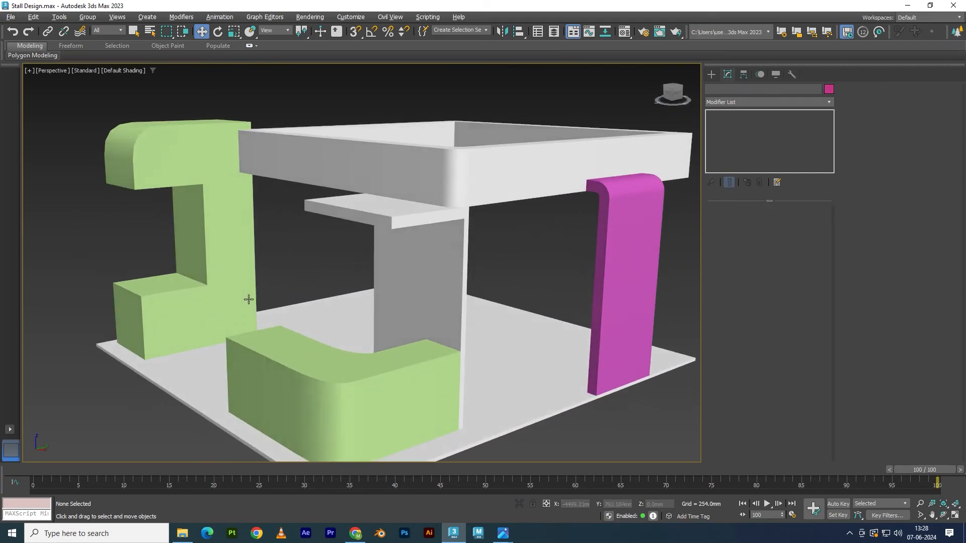
pyautogui.click(237, 239)
pyautogui.moveTo(238, 239)
pyautogui.keyDown('alt'); pyautogui.mouseDown(button='middle')
pyautogui.moveTo(265, 231)
pyautogui.moveTo(251, 245)
pyautogui.mouseUp(button='middle'); pyautogui.keyUp('alt')
pyautogui.click(140, 243)
pyautogui.scroll(4, 157, 192)
pyautogui.click(245, 203)
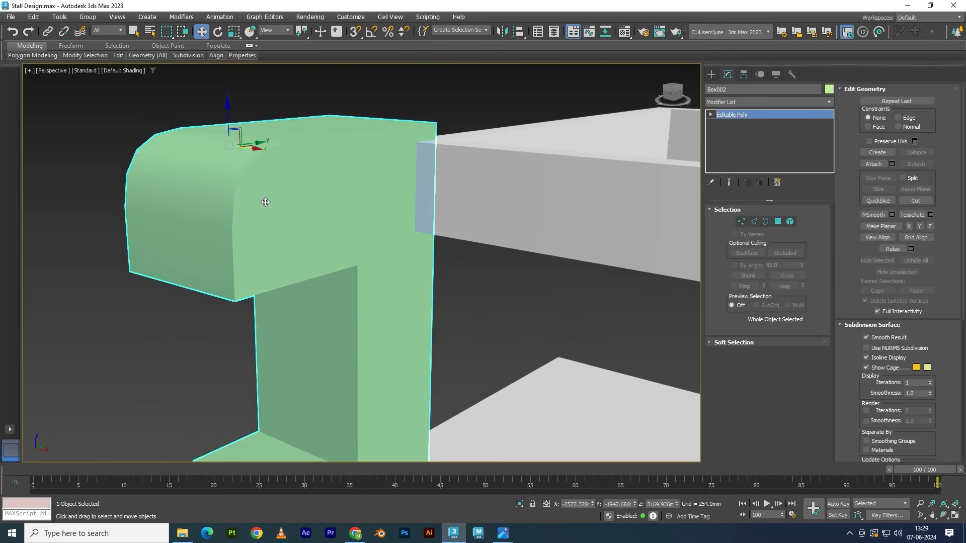
pyautogui.scroll(-3, 271, 222)
pyautogui.scroll(4, 301, 282)
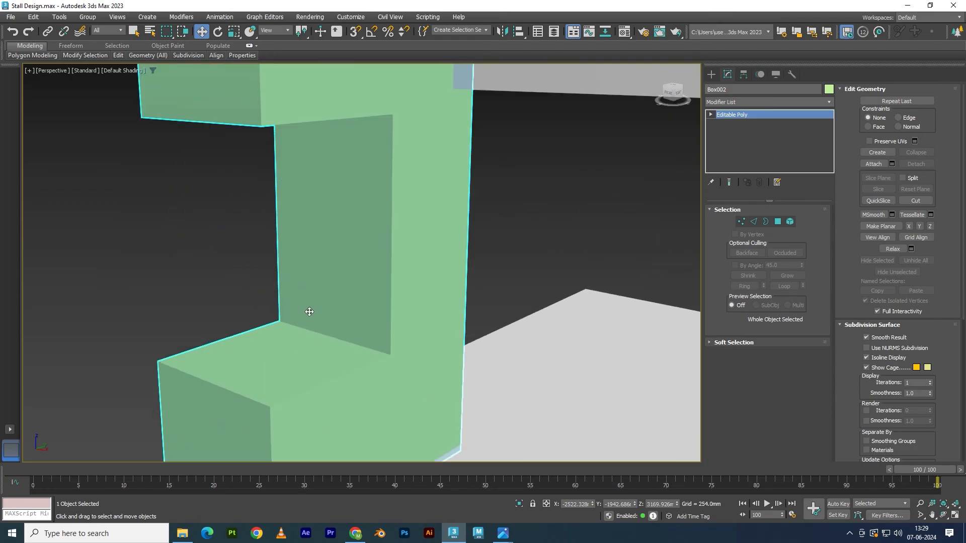
pyautogui.scroll(-5, 349, 425)
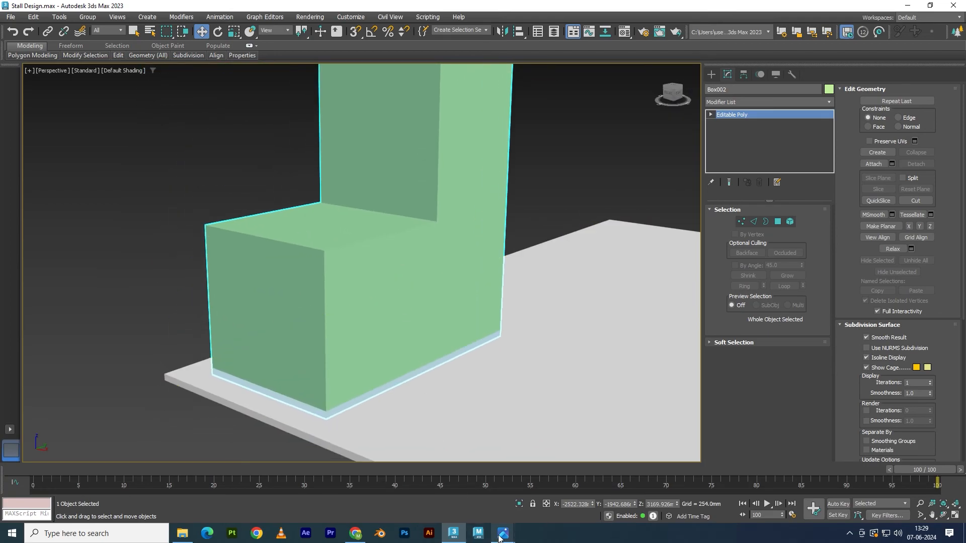
# Step: Switch to the reference image to study the shape of the stall's lower side block, and return to 3ds Max
pyautogui.moveTo(503, 534)
pyautogui.click(464, 494)
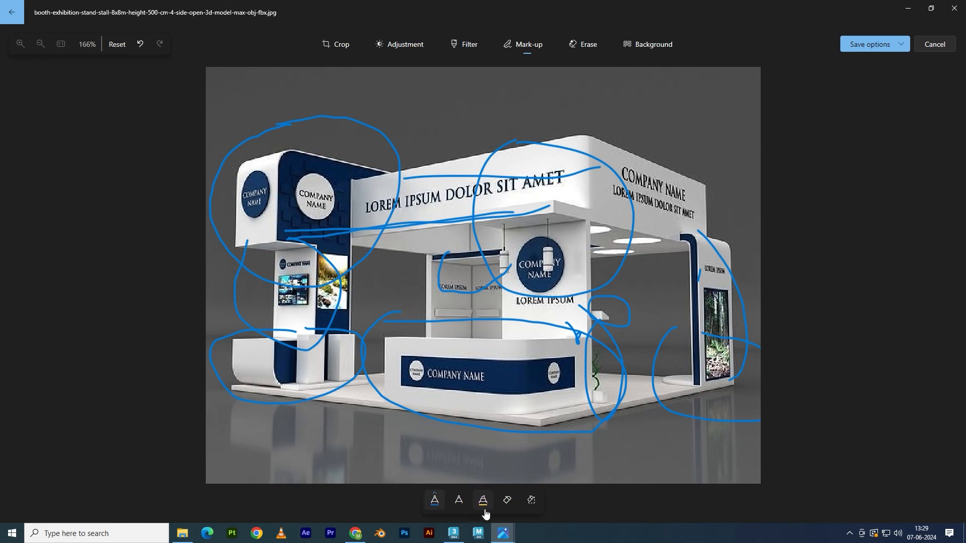
pyautogui.click(453, 533)
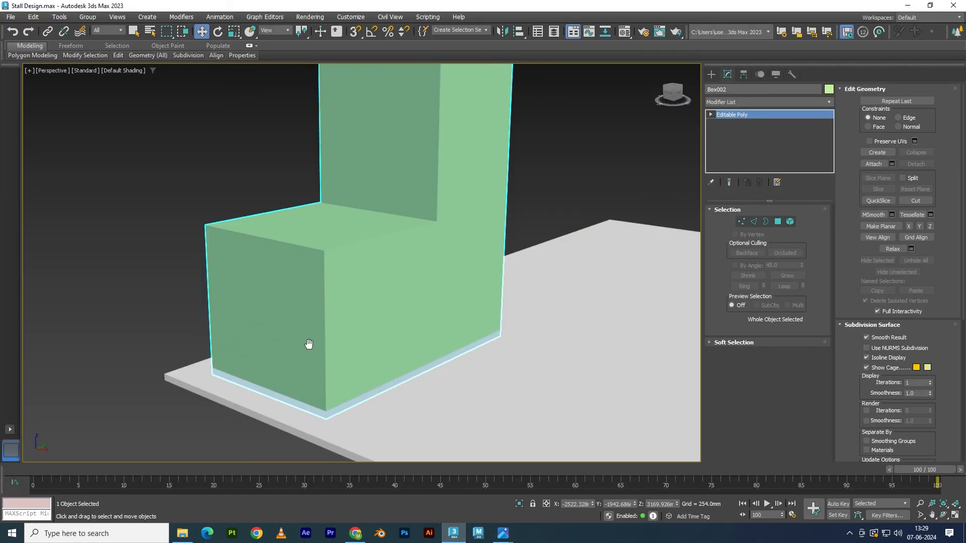
# Step: In the Left view, add the floor slab to the panel selection and isolate both objects
pyautogui.moveTo(306, 355); pyautogui.dragTo(318, 322, button='middle')
pyautogui.hotkey('alt', 'w')
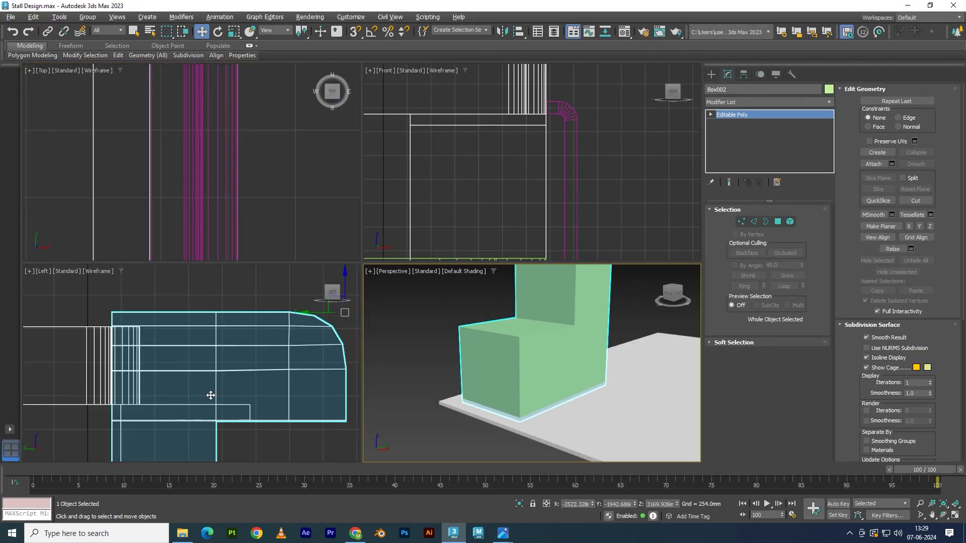
pyautogui.hotkey('alt', 'w')
pyautogui.scroll(8, 339, 411)
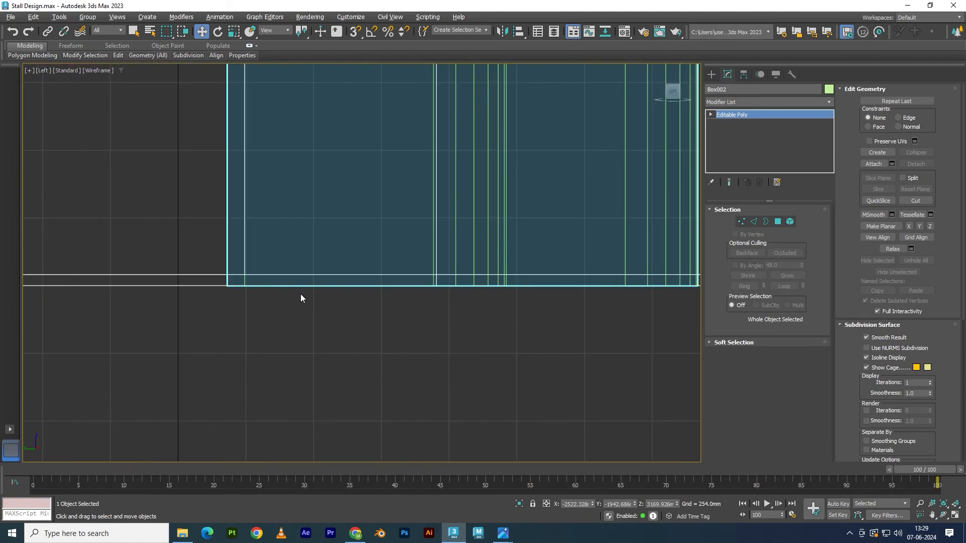
pyautogui.keyDown('ctrl'); pyautogui.click(174, 286); pyautogui.keyUp('ctrl')
pyautogui.scroll(-5, 306, 304)
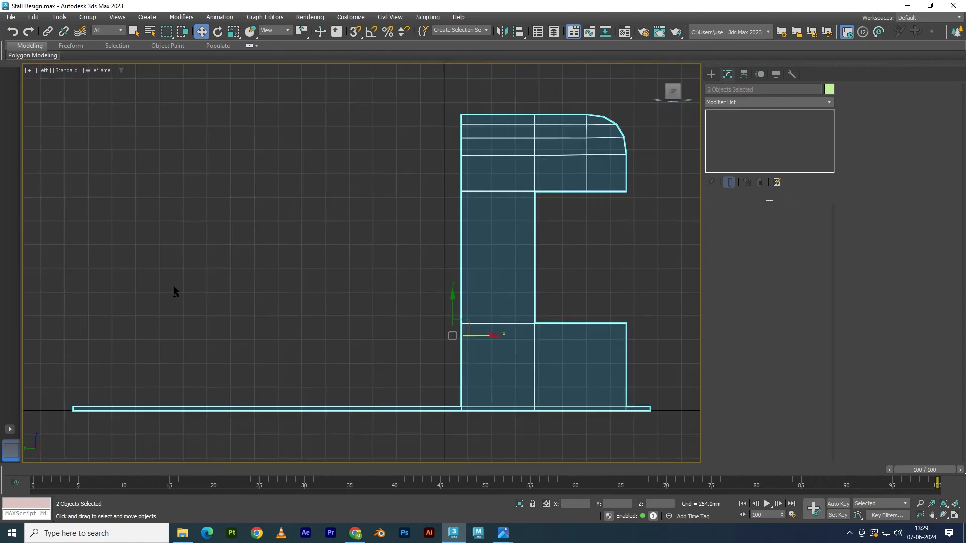
pyautogui.scroll(5, 418, 310)
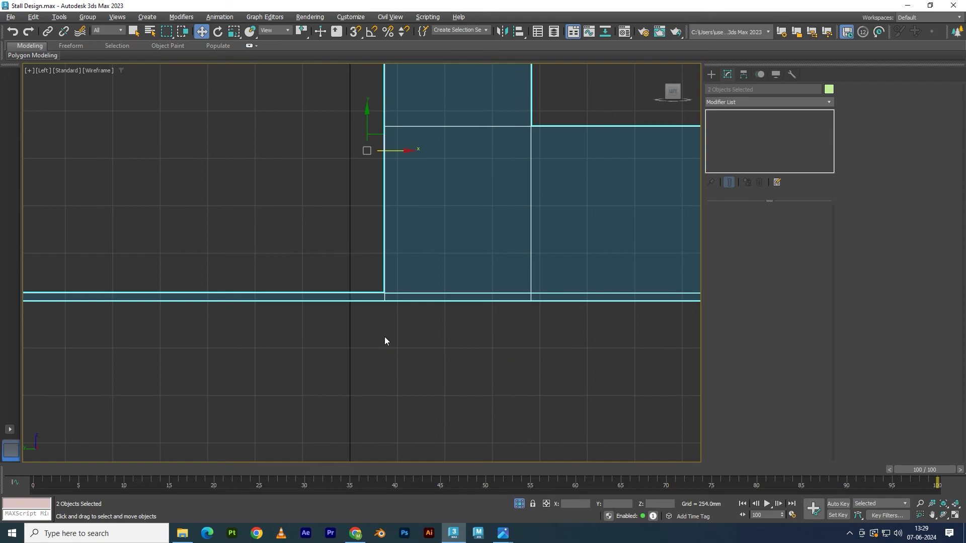
pyautogui.moveTo(420, 332); pyautogui.dragTo(342, 322, button='middle')
pyautogui.click(257, 255)
pyautogui.moveTo(674, 370); pyautogui.dragTo(674, 369)
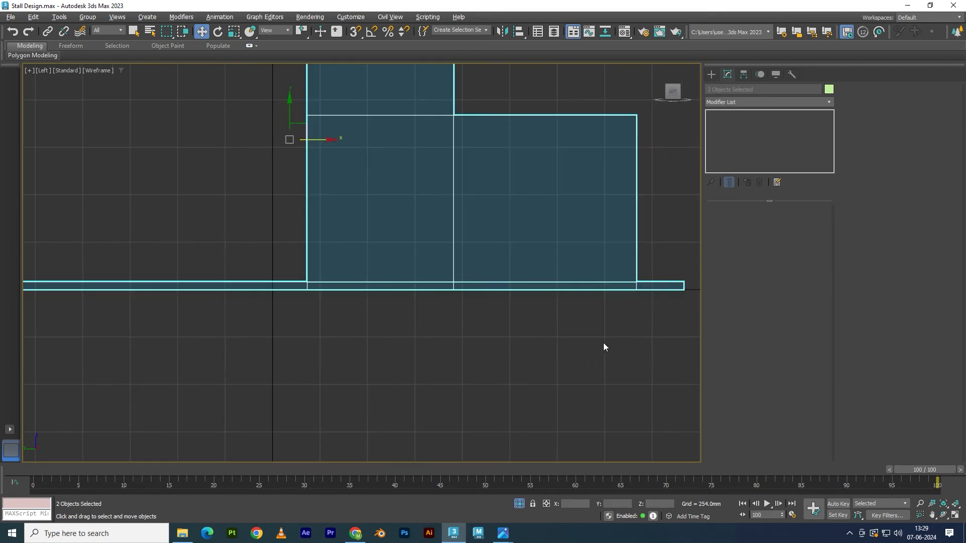
# Step: Snap the side panel's bottom vertices up to the floor slab's top surface
pyautogui.click(434, 213)
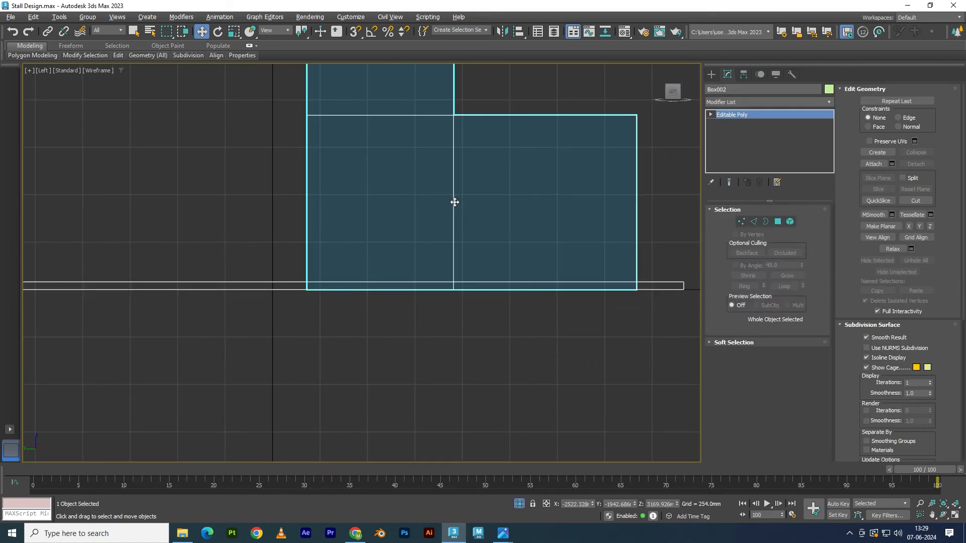
pyautogui.press('1')
pyautogui.moveTo(245, 232); pyautogui.dragTo(678, 388)
pyautogui.press('s')
pyautogui.moveTo(466, 259); pyautogui.dragTo(337, 291)
pyautogui.press('s')
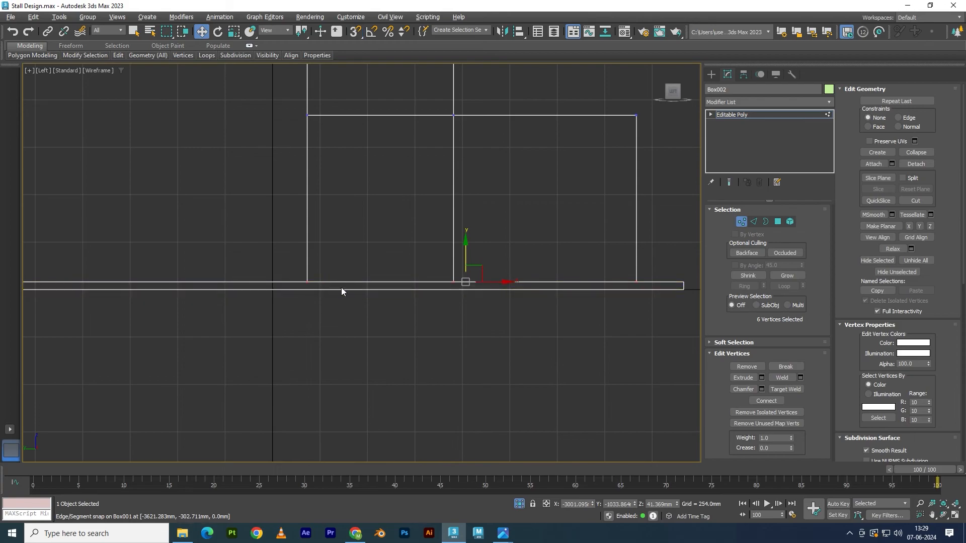
pyautogui.scroll(-2, 441, 327)
pyautogui.click(739, 114)
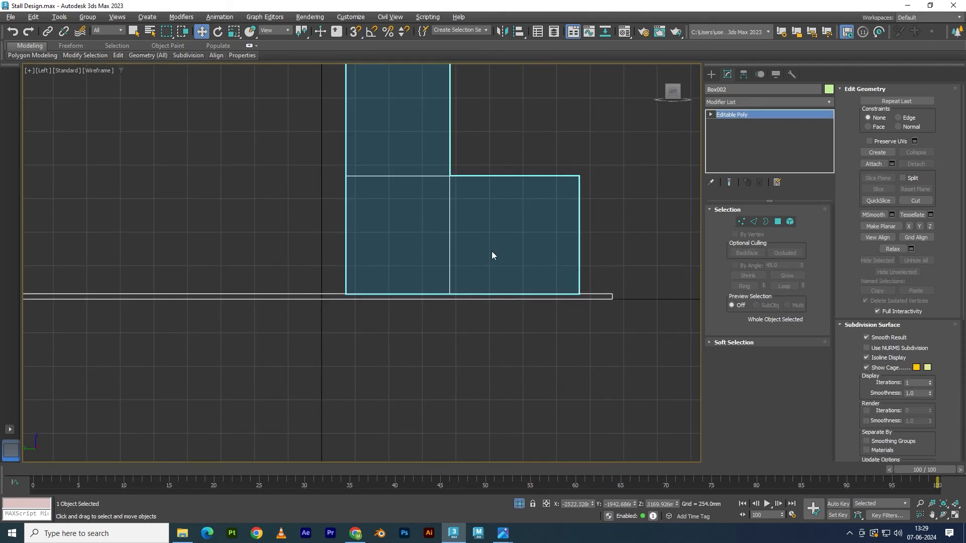
# Step: Try chamfering the lower block's bottom front edge by 428.345 mm with 5 segments
pyautogui.hotkey('alt', 'w')
pyautogui.click(560, 367)
pyautogui.hotkey('alt', 'w')
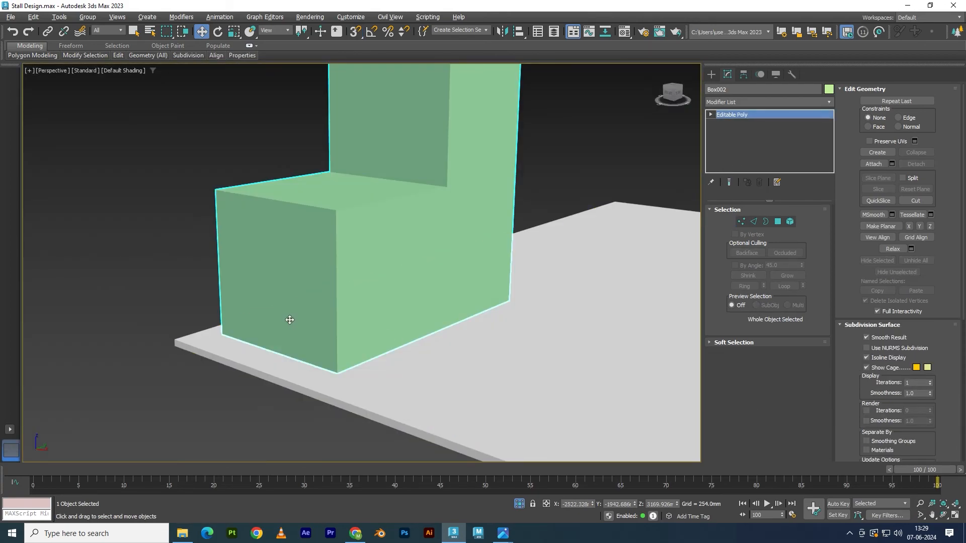
pyautogui.press('2')
pyautogui.click(290, 358)
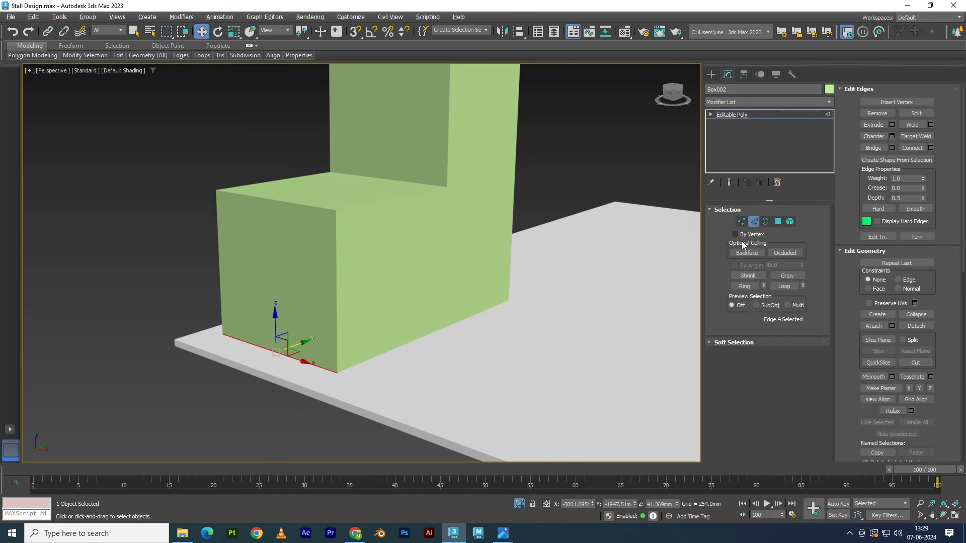
pyautogui.click(892, 136)
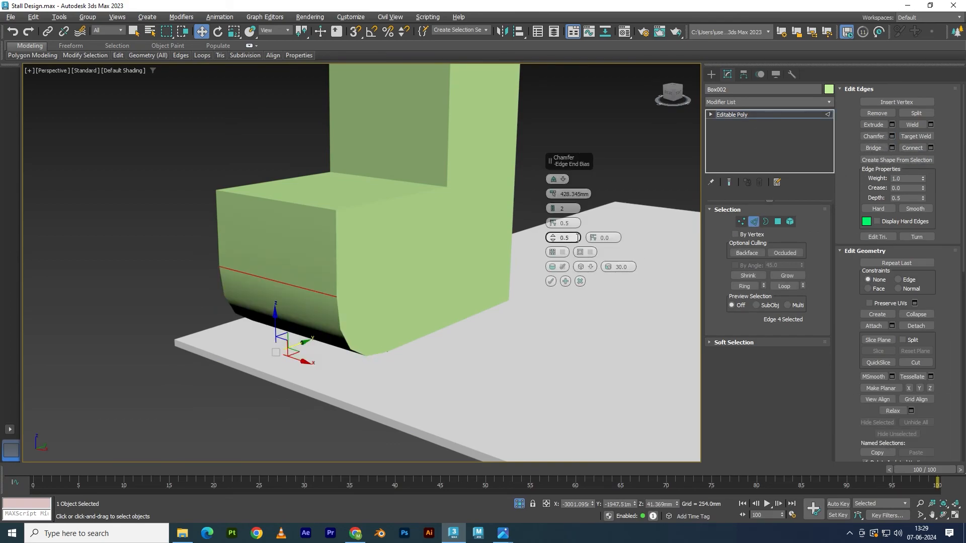
pyautogui.press('F4')
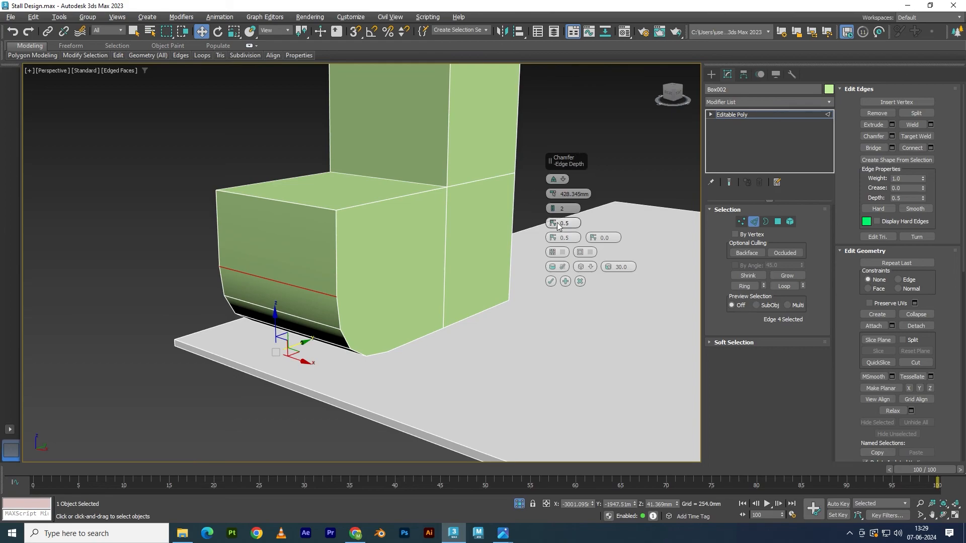
pyautogui.moveTo(552, 208); pyautogui.dragTo(552, 203)
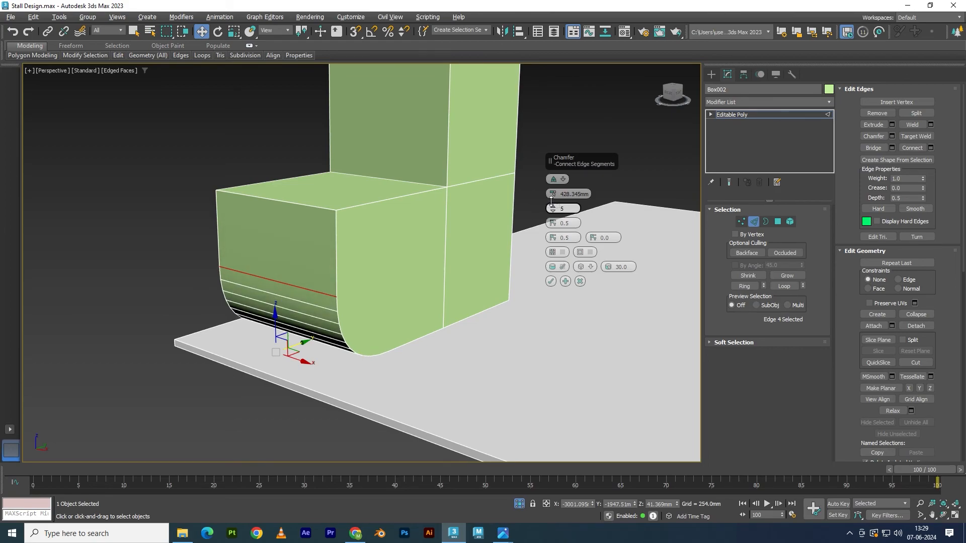
pyautogui.keyDown('alt'); pyautogui.moveTo(349, 336); pyautogui.dragTo(355, 321, button='middle'); pyautogui.keyUp('alt')
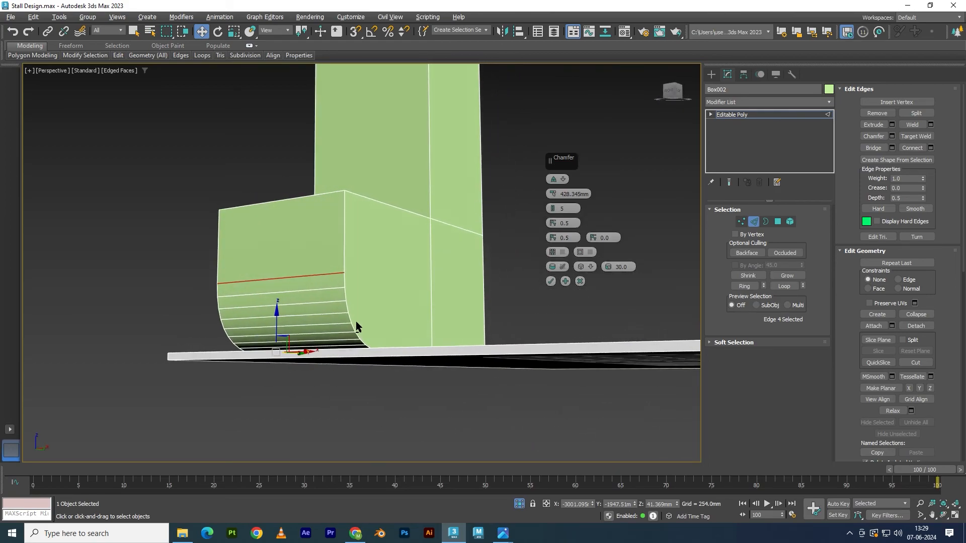
pyautogui.click(551, 281)
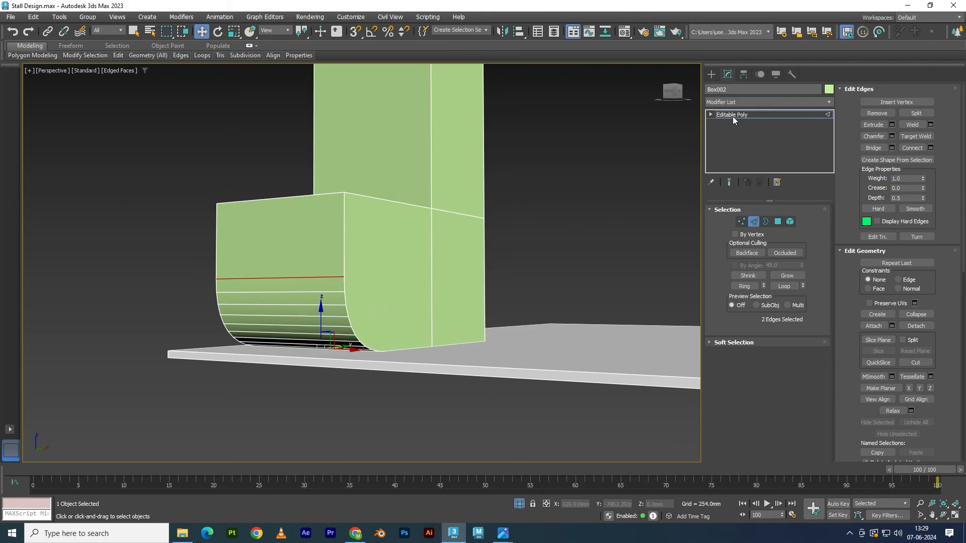
pyautogui.click(730, 115)
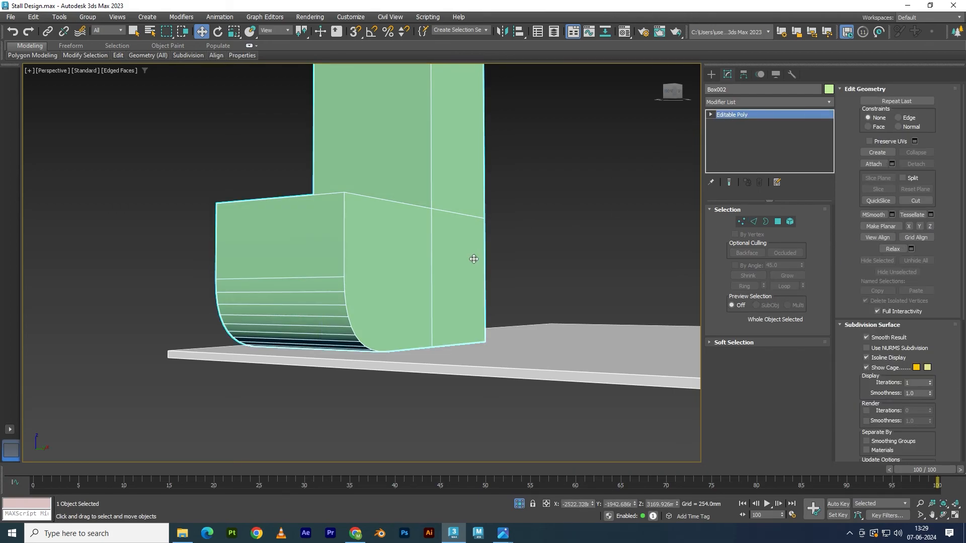
# Step: Review the whole panel with its rounded lower block, and undo the bottom edge's chamfer
pyautogui.press('z')
pyautogui.press('F4')
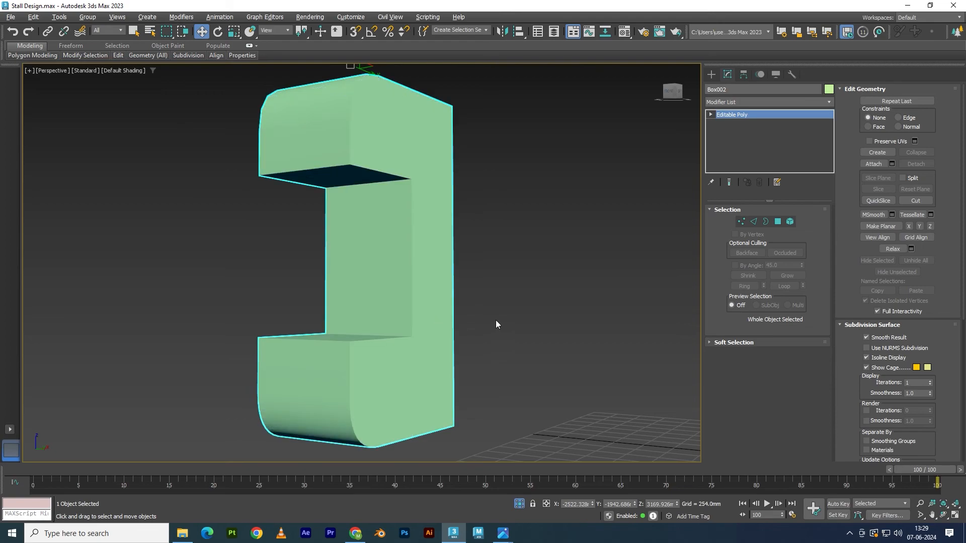
pyautogui.click(486, 326)
pyautogui.keyDown('alt'); pyautogui.moveTo(467, 367); pyautogui.dragTo(397, 397, button='middle'); pyautogui.keyUp('alt')
pyautogui.scroll(3, 443, 327)
pyautogui.click(409, 330)
pyautogui.scroll(2, 411, 331)
pyautogui.press('F4')
pyautogui.keyDown('alt'); pyautogui.moveTo(361, 341); pyautogui.dragTo(317, 330, button='middle'); pyautogui.keyUp('alt')
pyautogui.hotkey('alt', 'x')
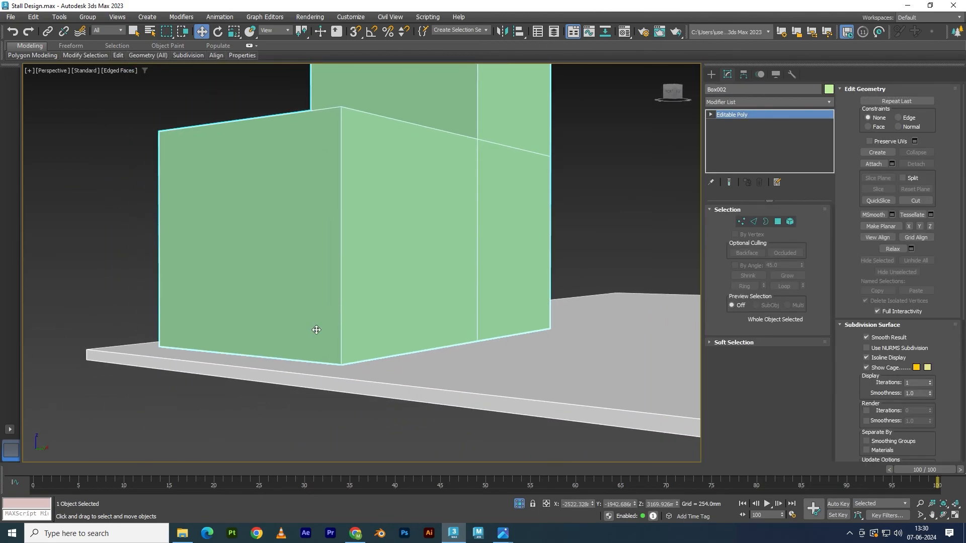
# Step: Chamfer the lower block's bottom front edge by 428.345 mm with 3 segments, and leave edge editing
pyautogui.press('F4')
pyautogui.press('2')
pyautogui.click(268, 360)
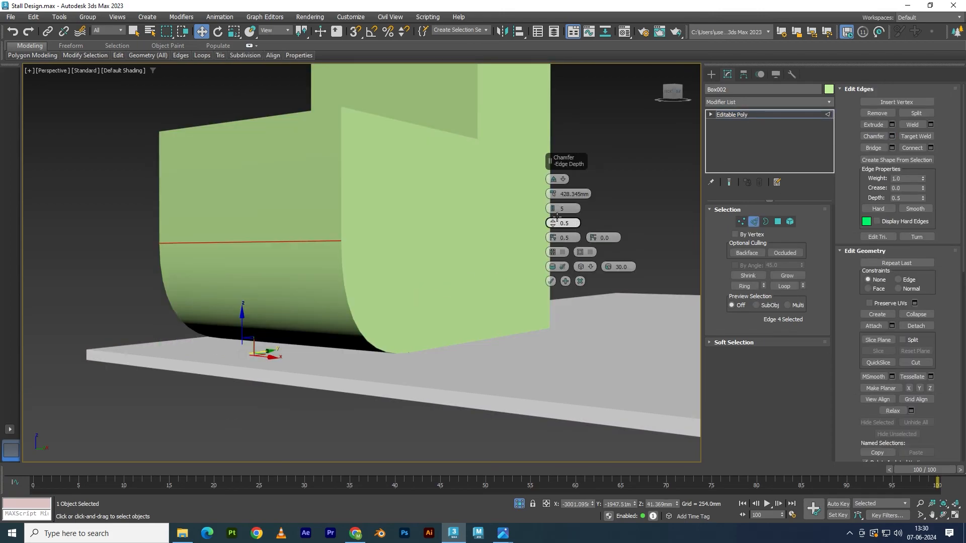
pyautogui.press('F4')
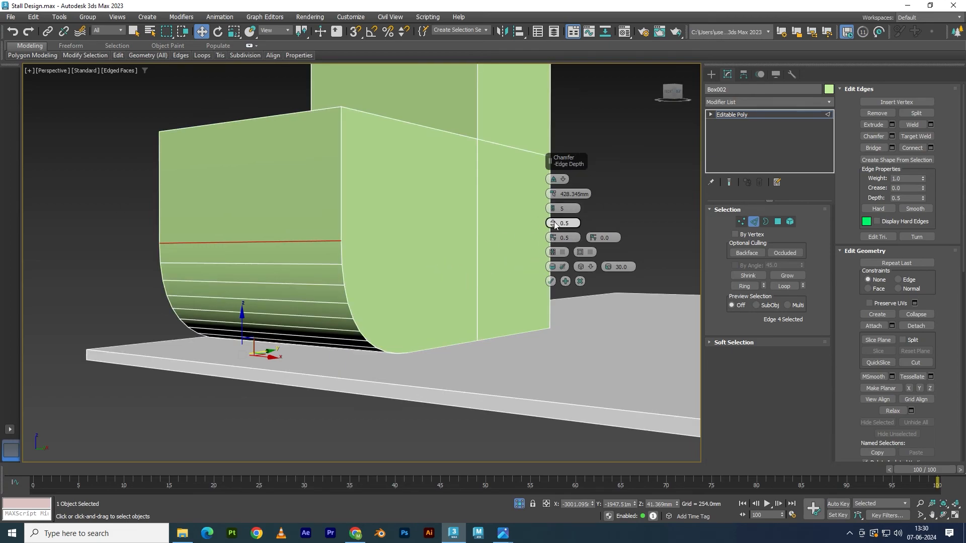
pyautogui.moveTo(553, 212); pyautogui.dragTo(553, 212)
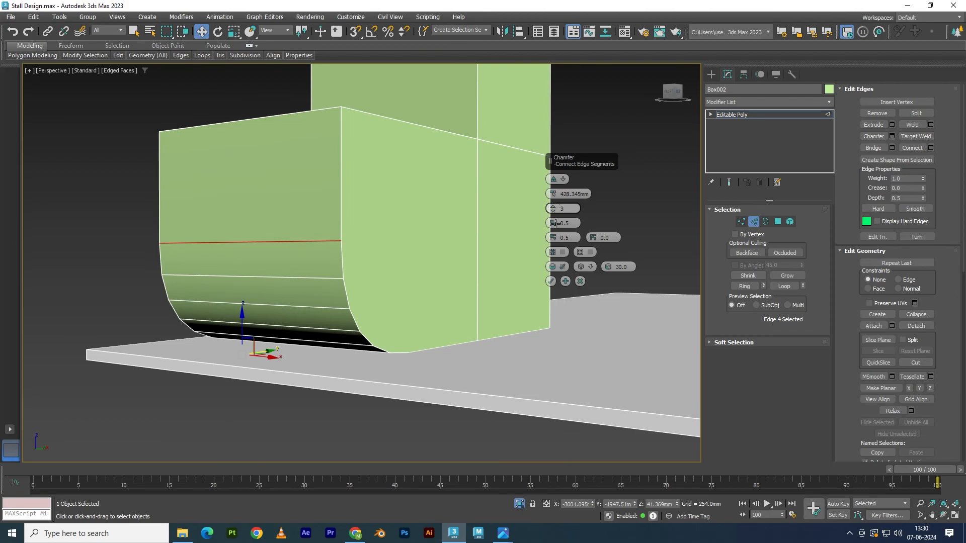
pyautogui.click(551, 281)
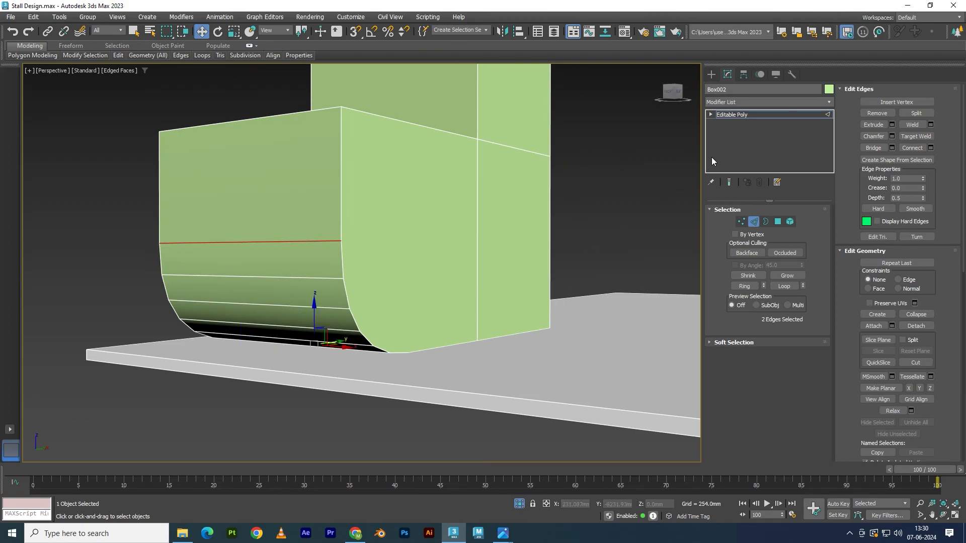
pyautogui.click(740, 116)
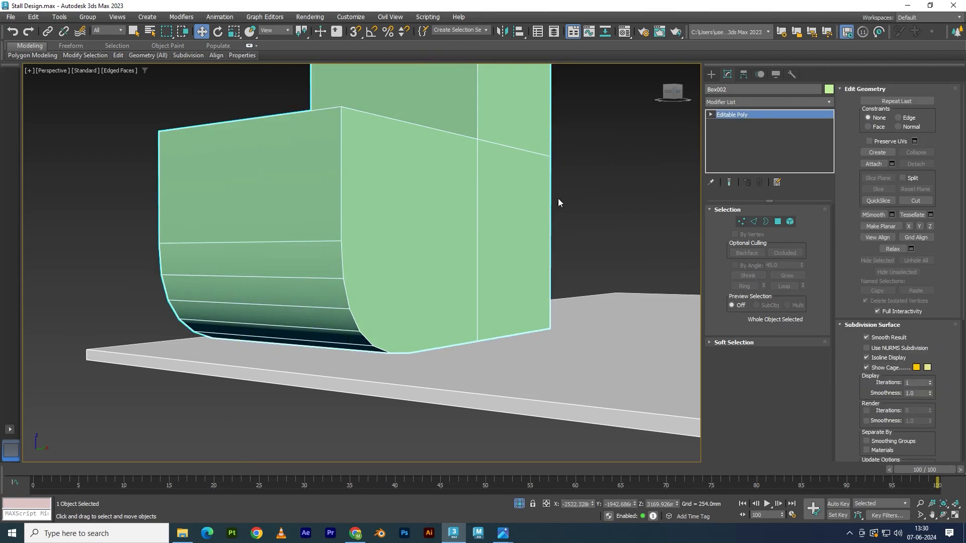
# Step: Isolate the side panel and inspect its rounded lower block with and without edges displayed
pyautogui.hotkey('alt', 'q')
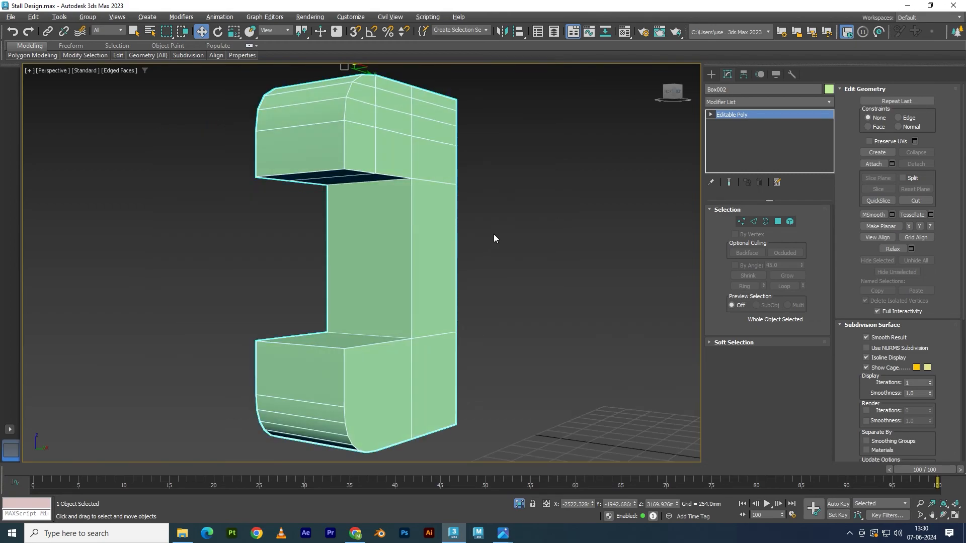
pyautogui.click(494, 234)
pyautogui.moveTo(431, 318)
pyautogui.keyDown('alt'); pyautogui.mouseDown(button='middle')
pyautogui.moveTo(432, 303)
pyautogui.moveTo(462, 330)
pyautogui.mouseUp(button='middle'); pyautogui.keyUp('alt')
pyautogui.press('F4')
pyautogui.click(438, 324)
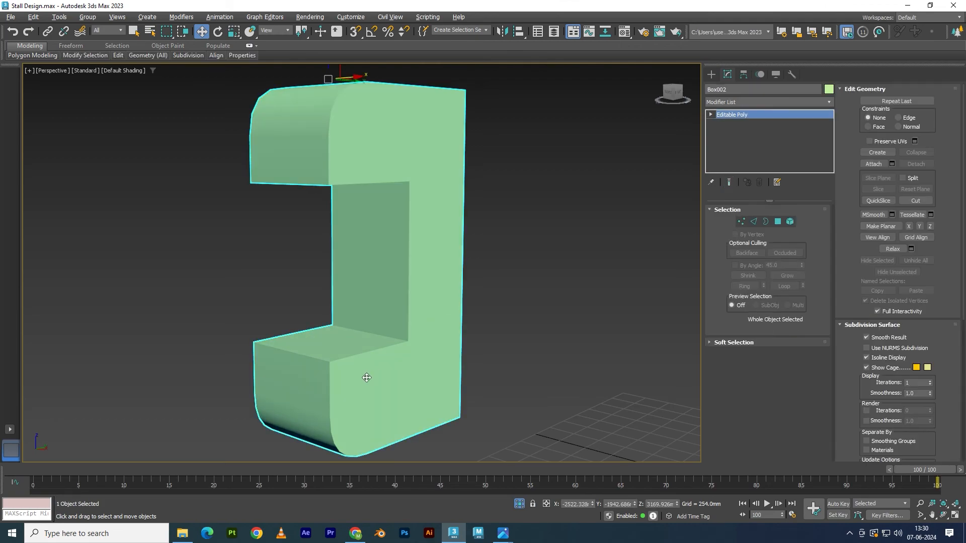
pyautogui.press('F4')
pyautogui.keyDown('alt'); pyautogui.moveTo(384, 378); pyautogui.dragTo(334, 366, button='middle'); pyautogui.keyUp('alt')
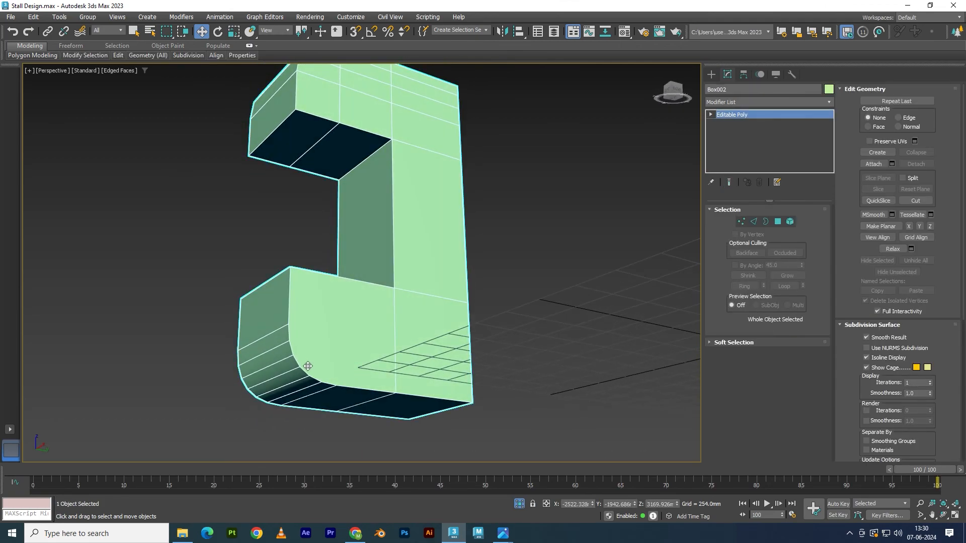
pyautogui.scroll(4, 308, 370)
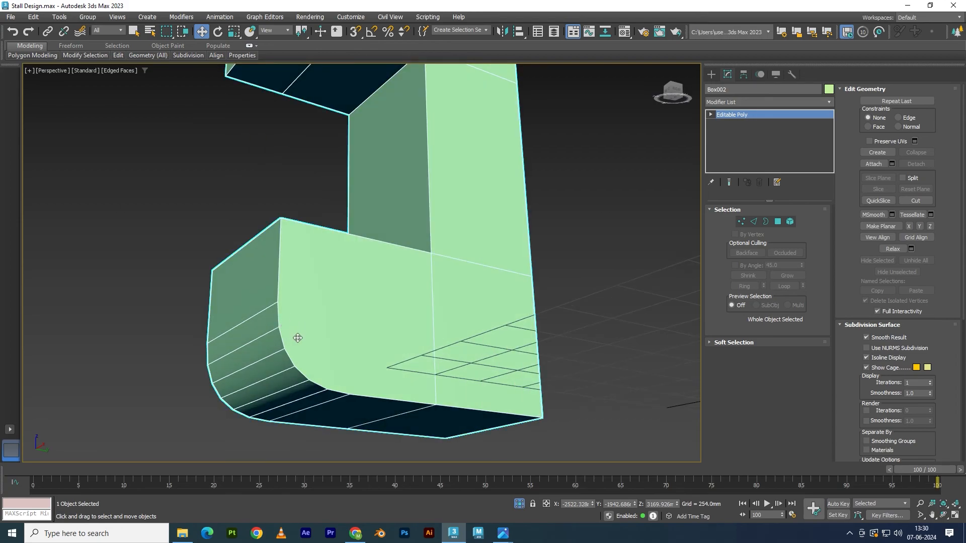
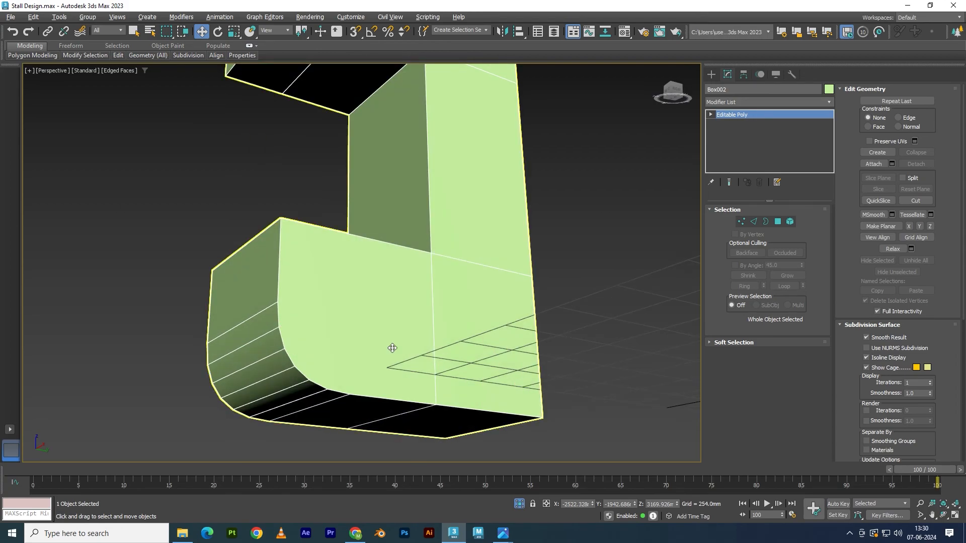
pyautogui.keyDown('alt'); pyautogui.moveTo(392, 348); pyautogui.dragTo(386, 356, button='middle'); pyautogui.keyUp('alt')
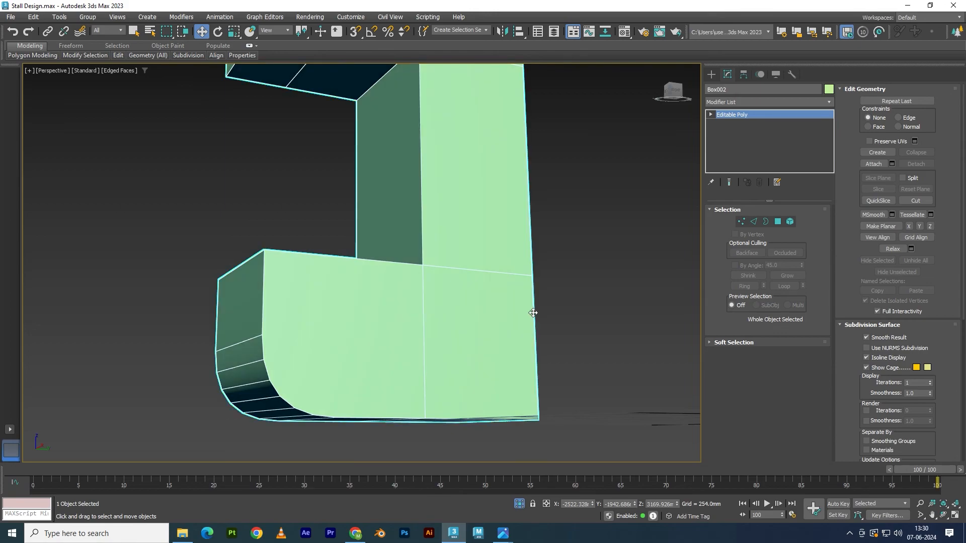
# Step: Connect the ring of vertical edges at the lower block's rear with 3 segments, pinch -42 and slide -90
pyautogui.press('2')
pyautogui.click(534, 308)
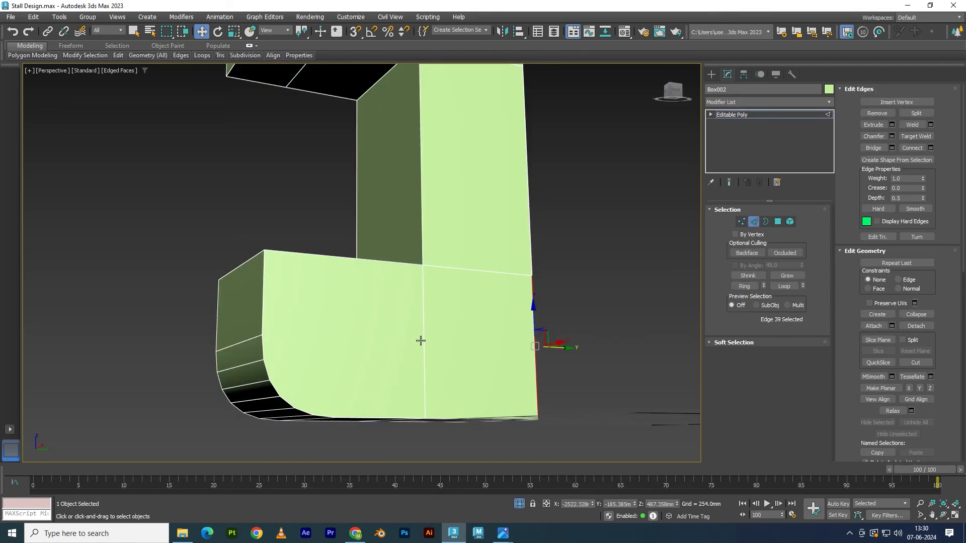
pyautogui.click(744, 286)
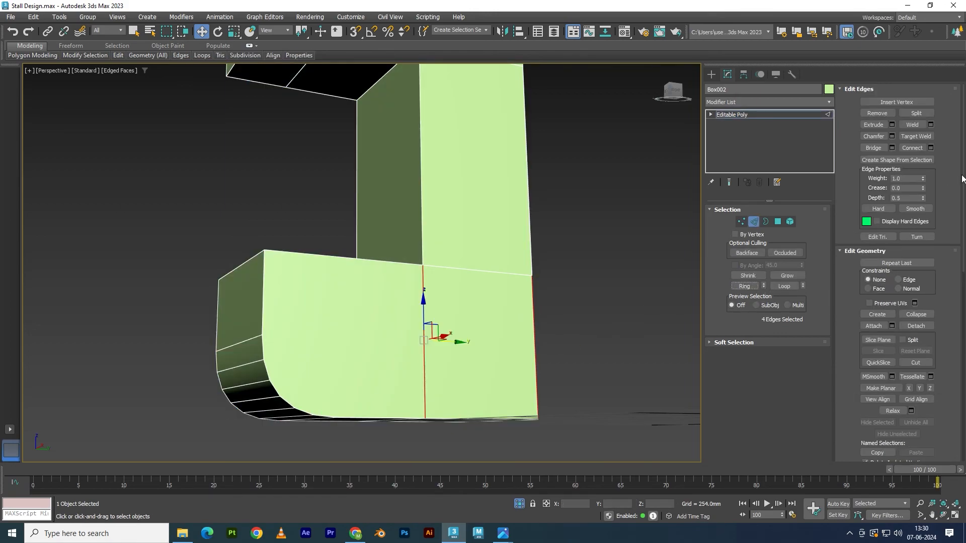
pyautogui.click(930, 148)
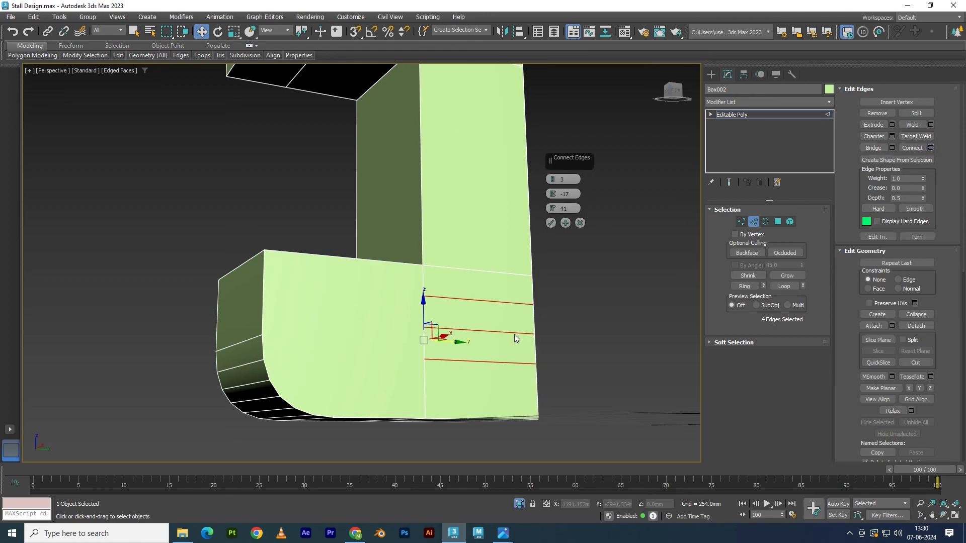
pyautogui.moveTo(554, 212); pyautogui.dragTo(544, 388)
pyautogui.moveTo(562, 193)
pyautogui.mouseDown()
pyautogui.moveTo(560, 233)
pyautogui.moveTo(555, 195)
pyautogui.mouseUp()
pyautogui.keyDown('alt'); pyautogui.moveTo(394, 276); pyautogui.dragTo(357, 302, button='middle'); pyautogui.keyUp('alt')
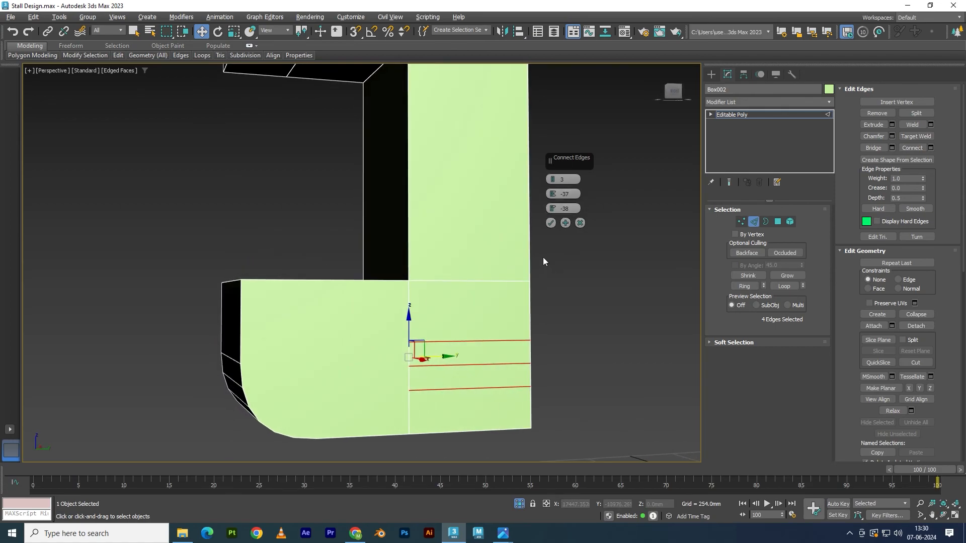
pyautogui.moveTo(553, 194); pyautogui.dragTo(520, 316)
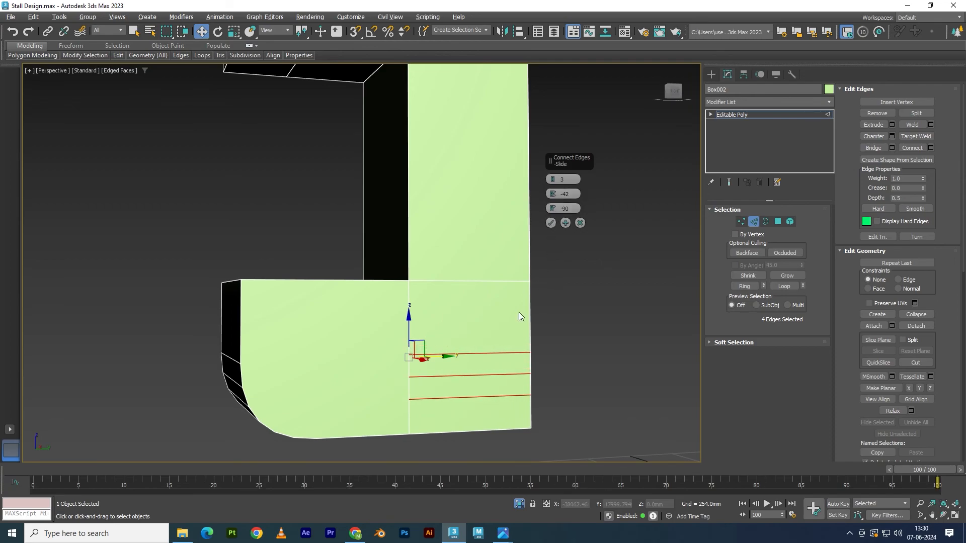
pyautogui.click(551, 222)
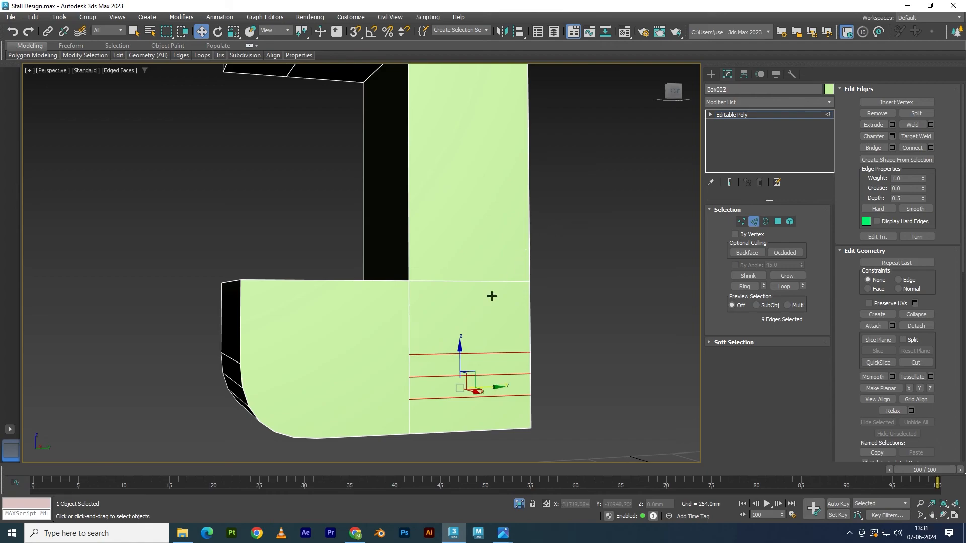
# Step: On the lower block's side face, connect the highest new inner vertex to the uppermost vertex of the rounded front
pyautogui.press('1')
pyautogui.keyDown('alt'); pyautogui.moveTo(423, 362); pyautogui.dragTo(442, 327, button='middle'); pyautogui.keyUp('alt')
pyautogui.click(439, 320)
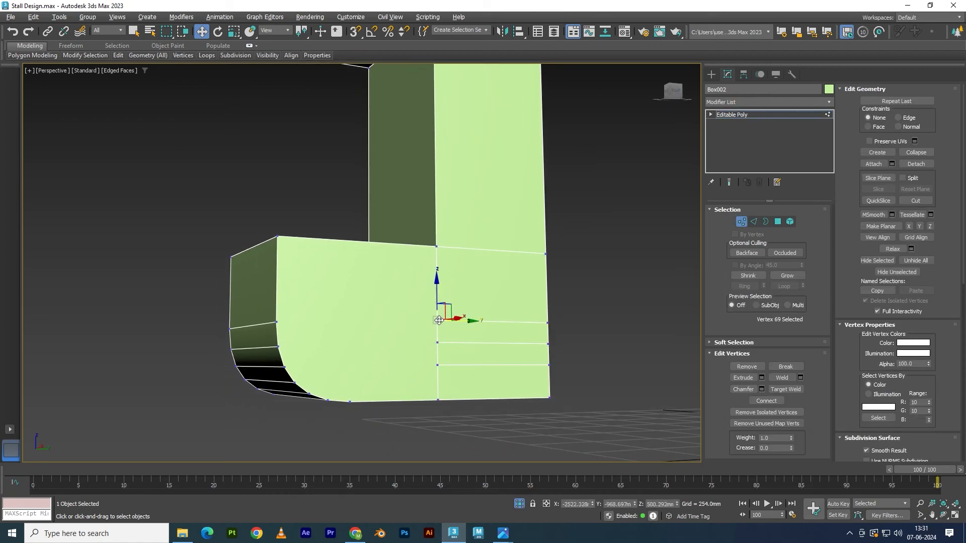
pyautogui.keyDown('ctrl'); pyautogui.click(273, 321); pyautogui.keyUp('ctrl')
pyautogui.rightClick(279, 321)
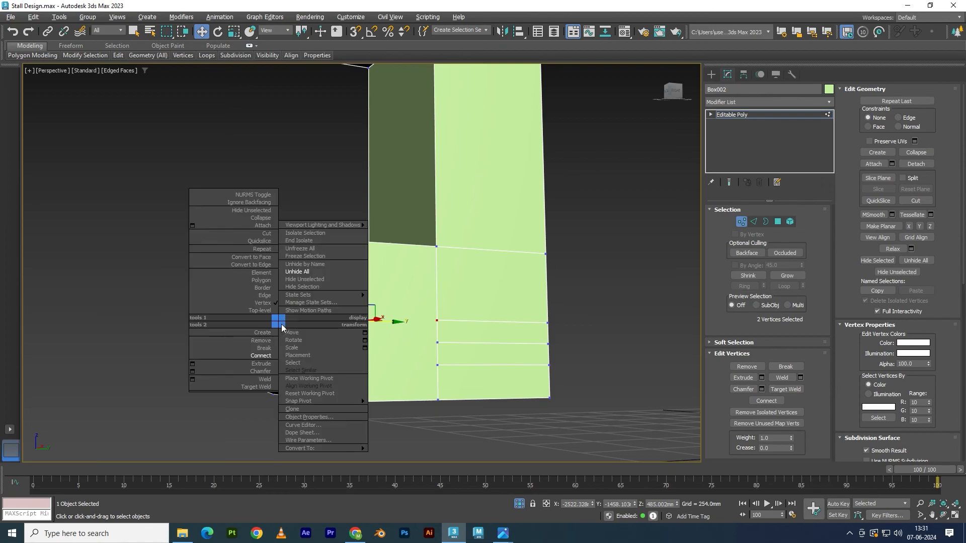
pyautogui.click(262, 363)
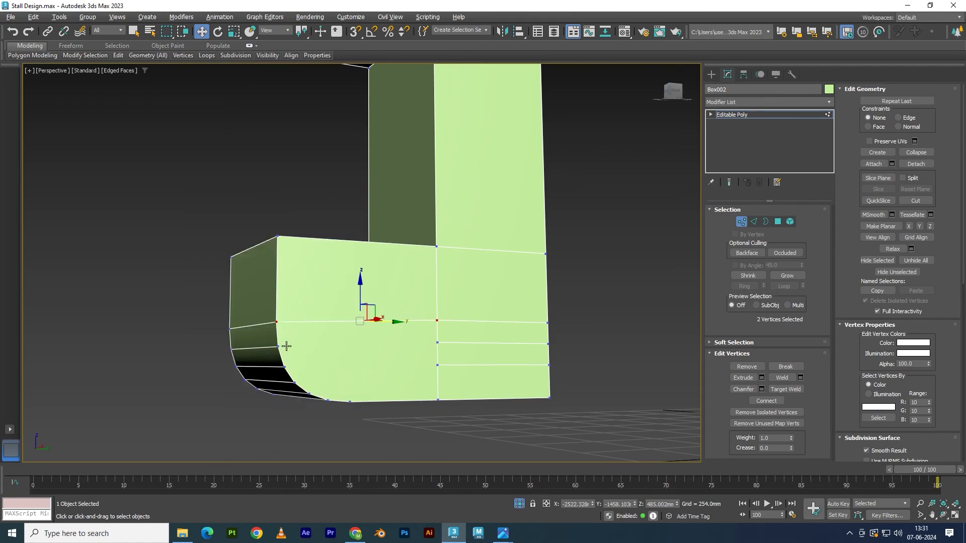
# Step: Connect the middle and lowest inner vertices to their matching vertices on the rounded front of the lower block
pyautogui.click(281, 346)
pyautogui.keyDown('ctrl'); pyautogui.click(437, 343); pyautogui.keyUp('ctrl')
pyautogui.rightClick(431, 342)
pyautogui.click(397, 367)
pyautogui.click(285, 366)
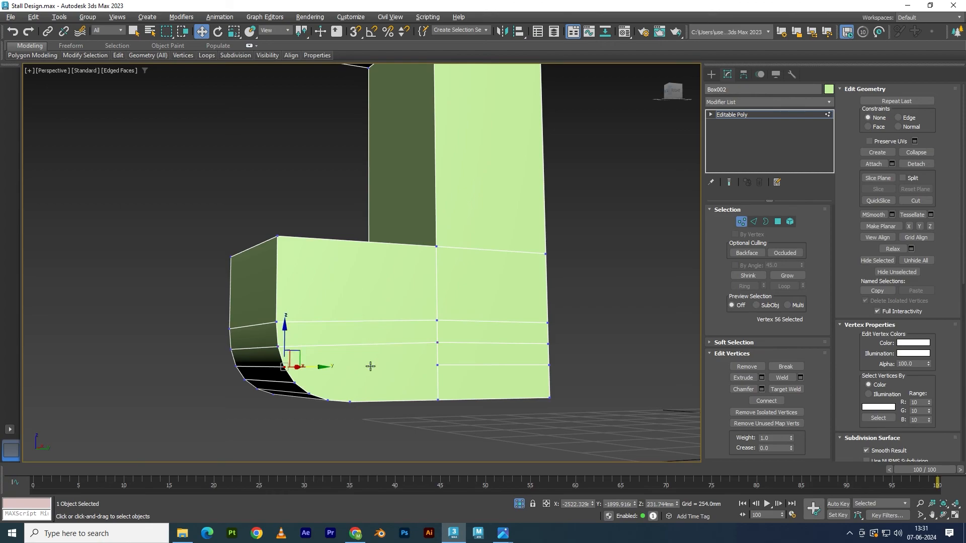
pyautogui.keyDown('ctrl'); pyautogui.click(435, 366); pyautogui.keyUp('ctrl')
pyautogui.rightClick(436, 367)
pyautogui.click(405, 398)
# Step: Select the ring of widthwise edges around the side panel, starting from the lower block's top front edge
pyautogui.keyDown('alt'); pyautogui.moveTo(355, 382); pyautogui.dragTo(327, 359, button='middle'); pyautogui.keyUp('alt')
pyautogui.scroll(3, 407, 352)
pyautogui.scroll(-8, 309, 342)
pyautogui.keyDown('alt'); pyautogui.moveTo(364, 322); pyautogui.dragTo(312, 329, button='middle'); pyautogui.keyUp('alt')
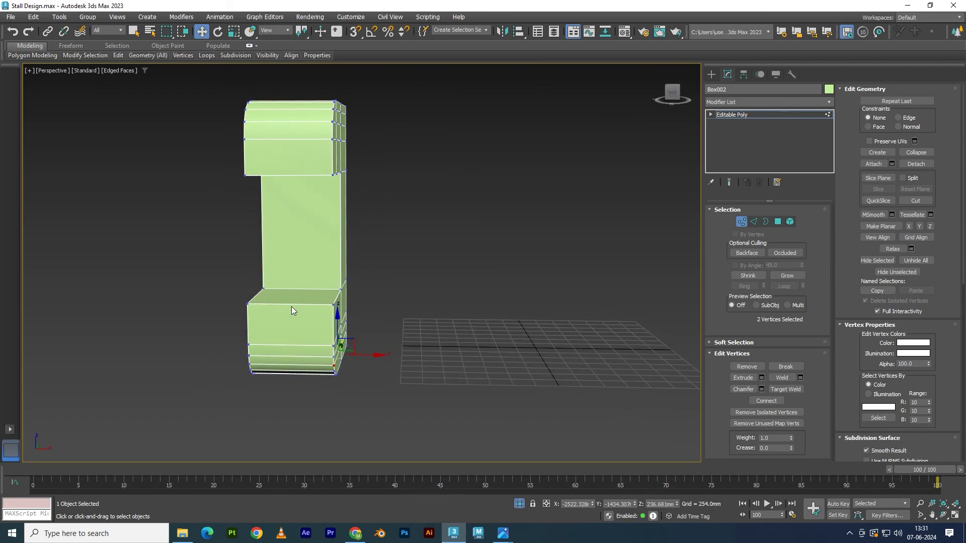
pyautogui.click(299, 304)
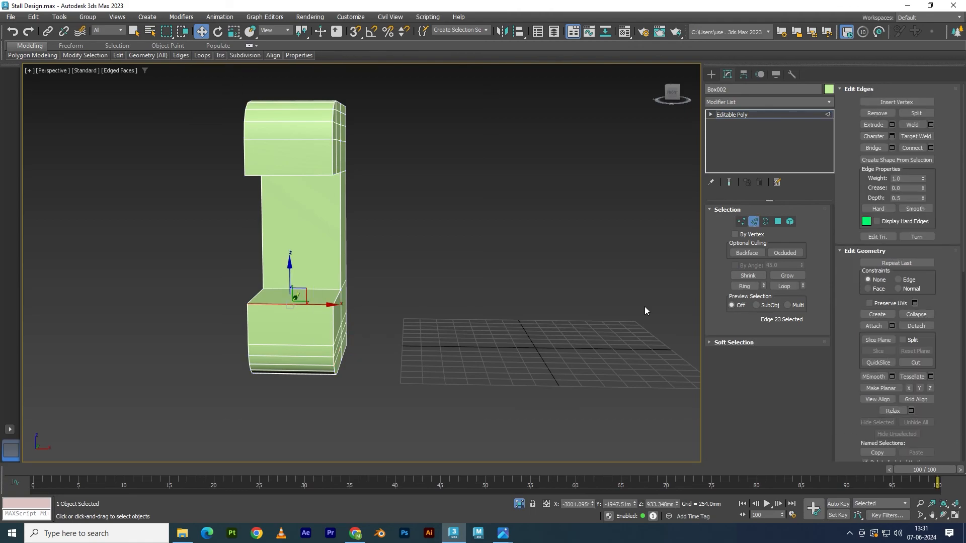
pyautogui.click(744, 285)
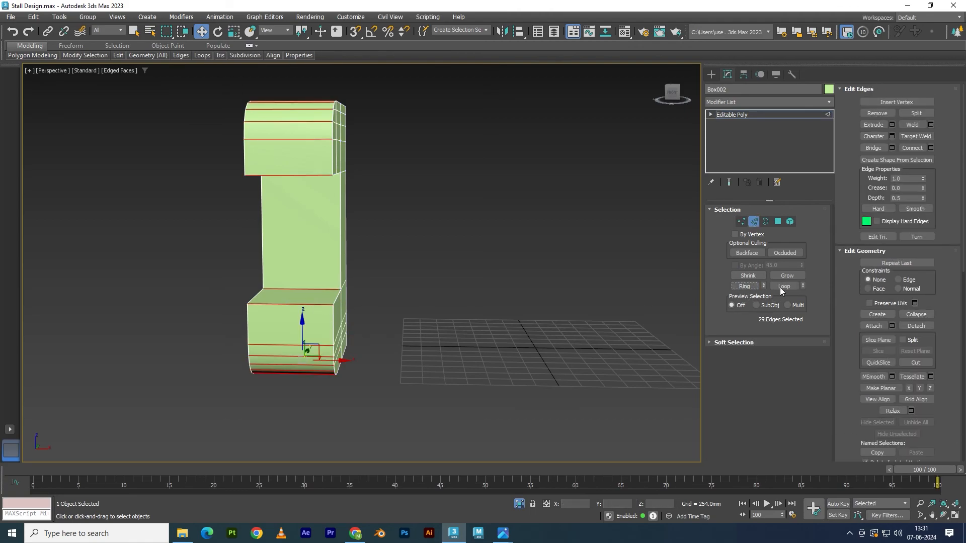
pyautogui.rightClick(347, 283)
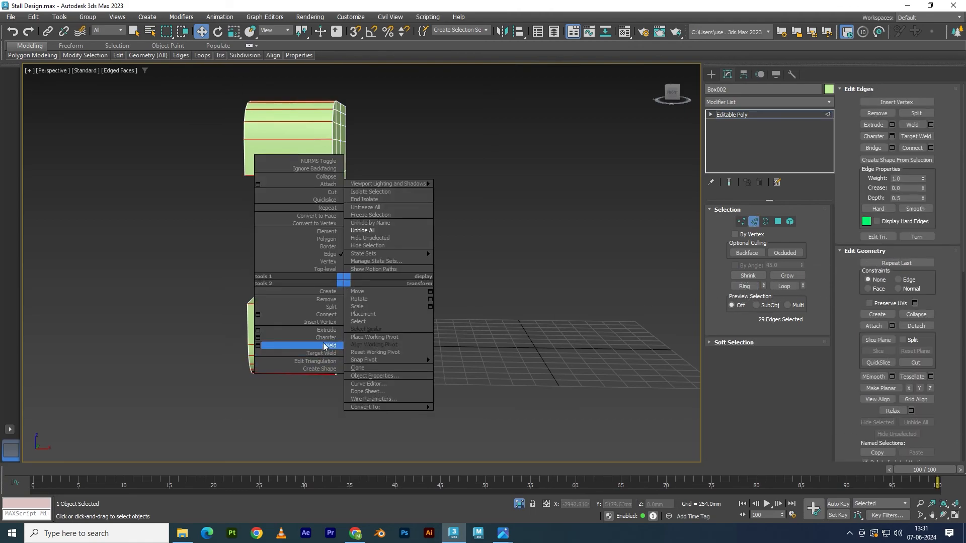
pyautogui.click(326, 315)
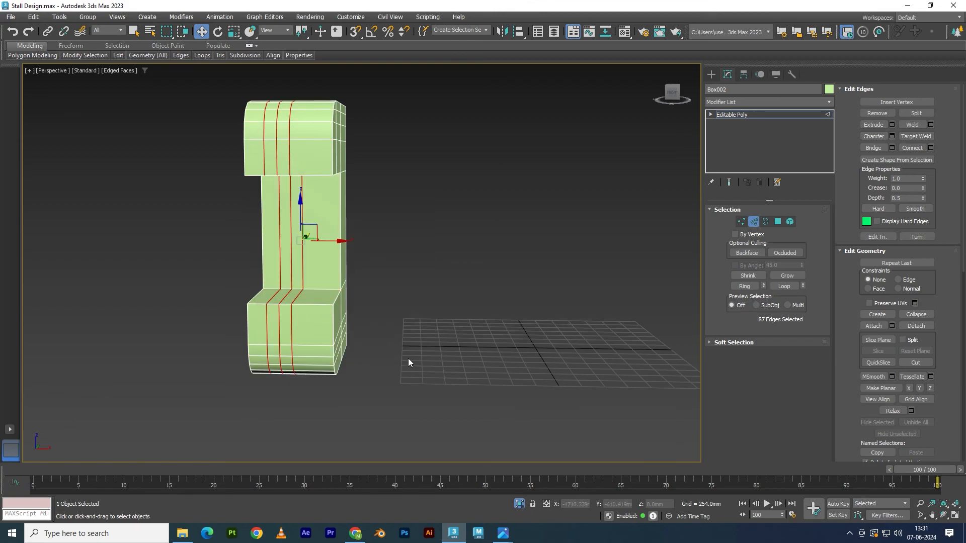
pyautogui.hotkey('ctrl', 'z')
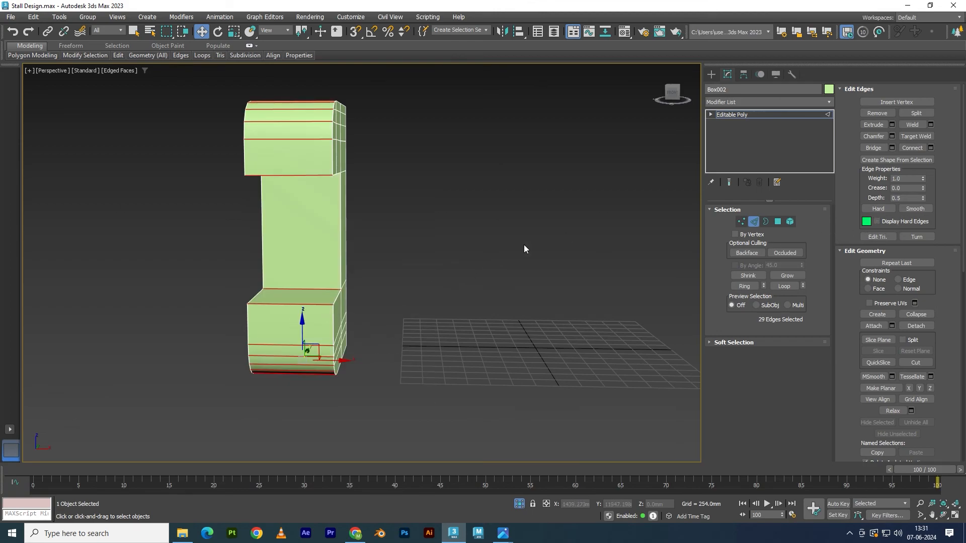
# Step: Connect the panel's widthwise edge ring with 1 segment, pinch 0 and slide -90
pyautogui.click(931, 148)
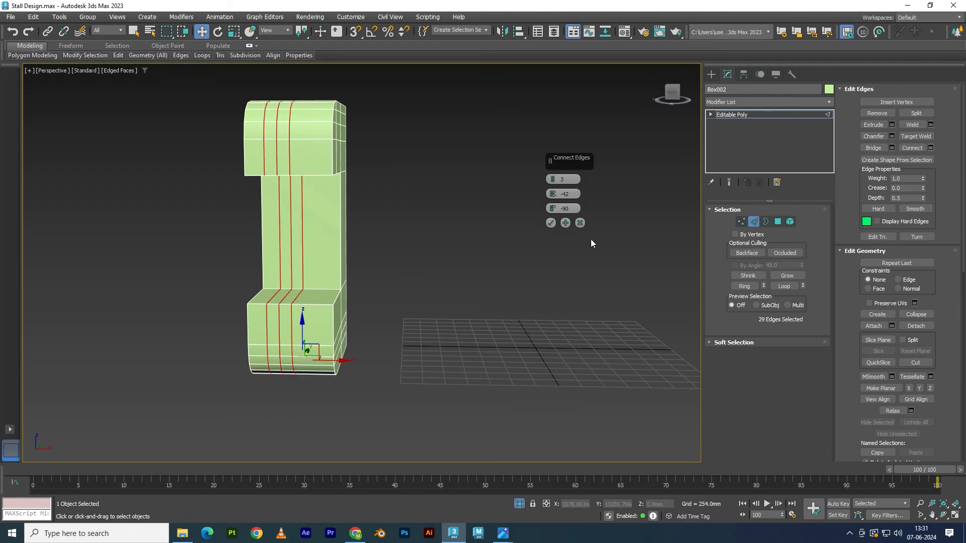
pyautogui.rightClick(553, 180)
pyautogui.doubleClick(560, 194)
pyautogui.press('Return')
pyautogui.press('Return')
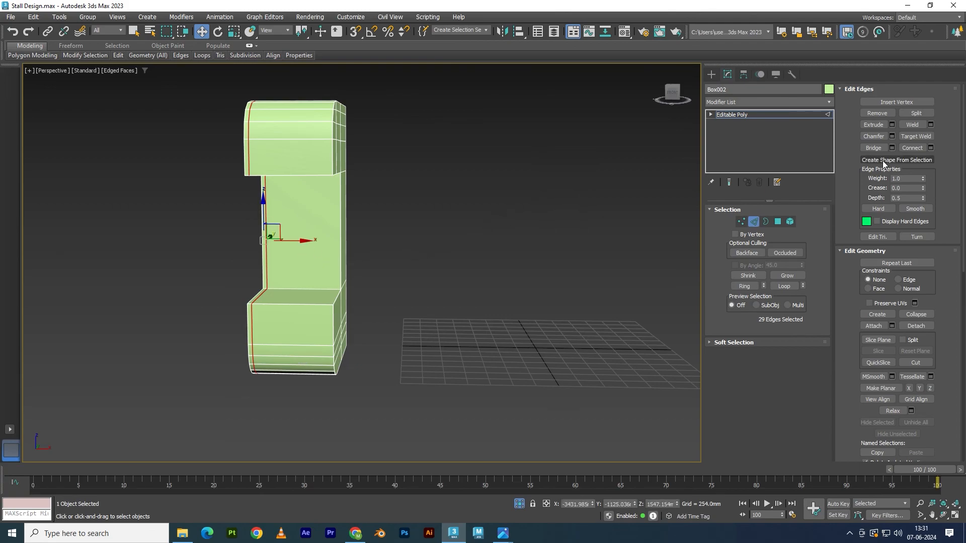
# Step: Undo the side panel's edge loop connected at slide -90
pyautogui.click(932, 148)
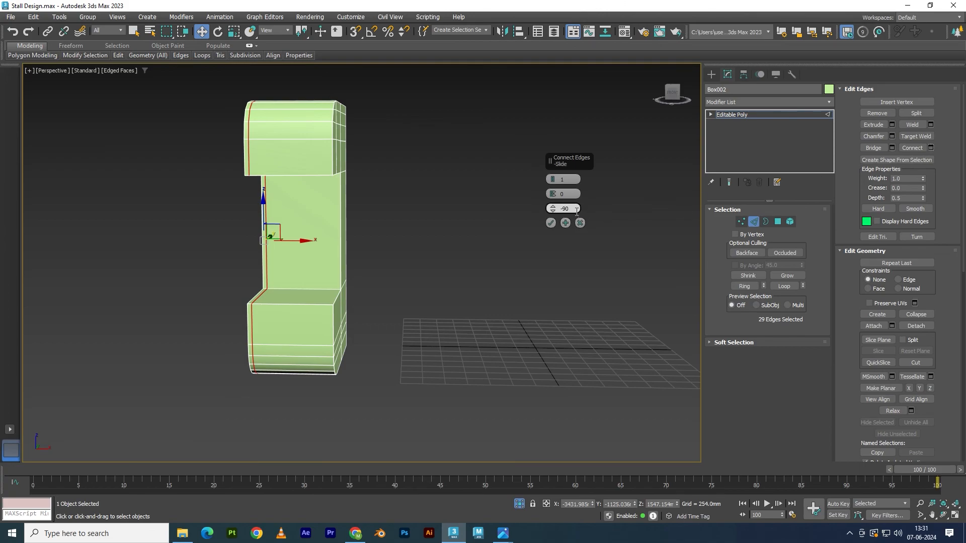
pyautogui.click(551, 222)
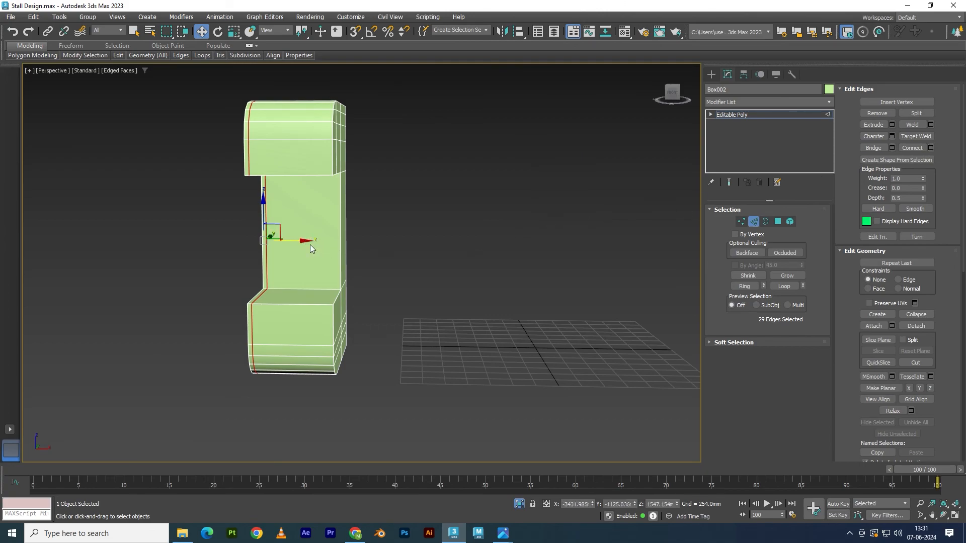
pyautogui.click(481, 294)
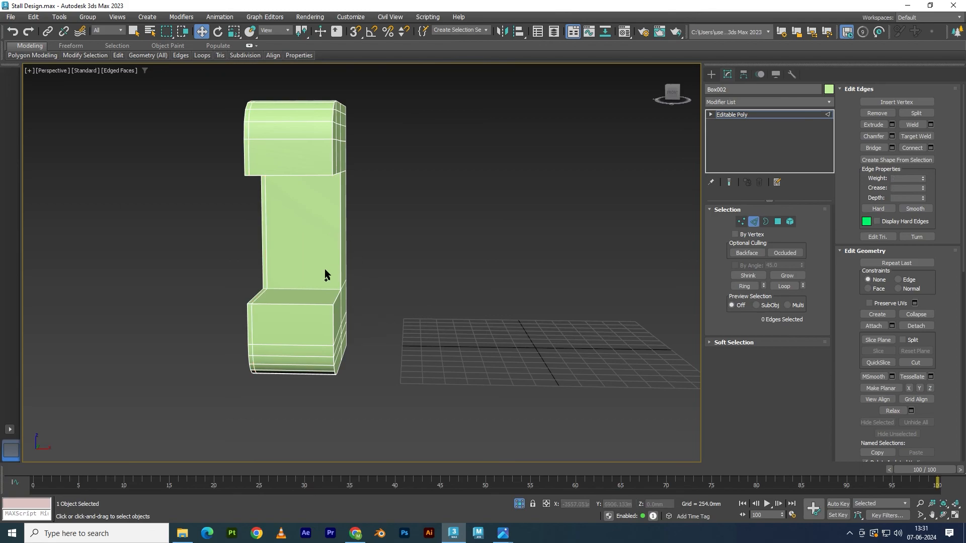
pyautogui.hotkey('ctrl', 'z')
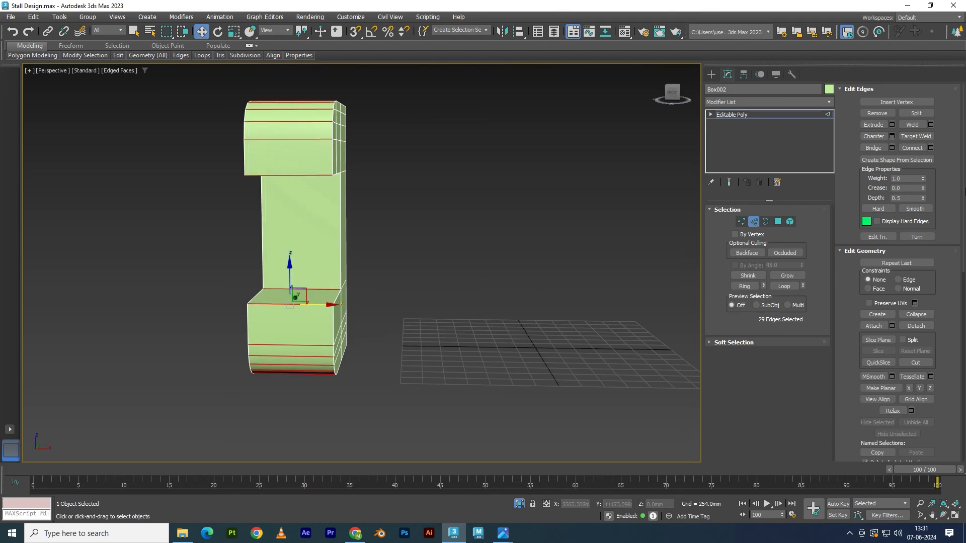
# Step: Connect the panel's widthwise edge ring through the centre with 1 segment, pinch 0 and slide 0
pyautogui.click(931, 148)
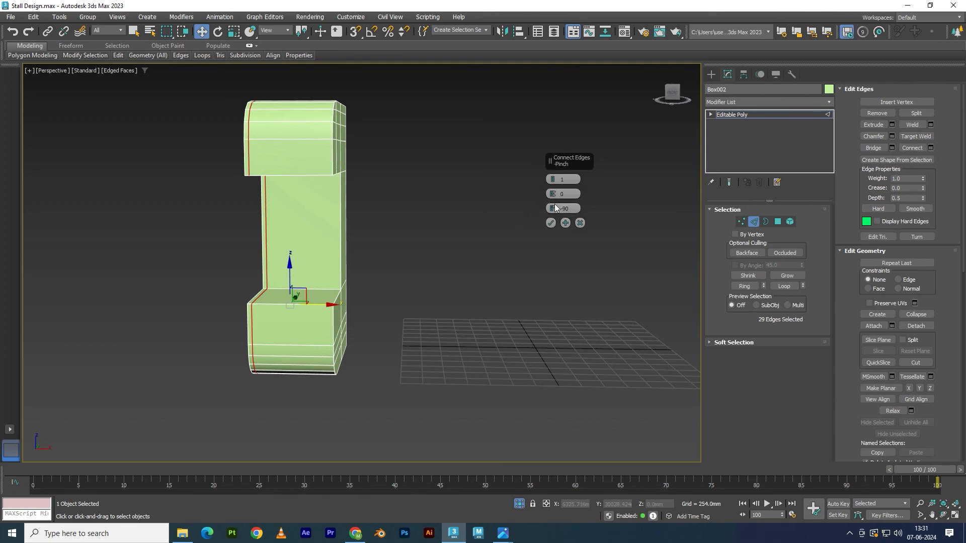
pyautogui.moveTo(552, 207); pyautogui.dragTo(582, 98)
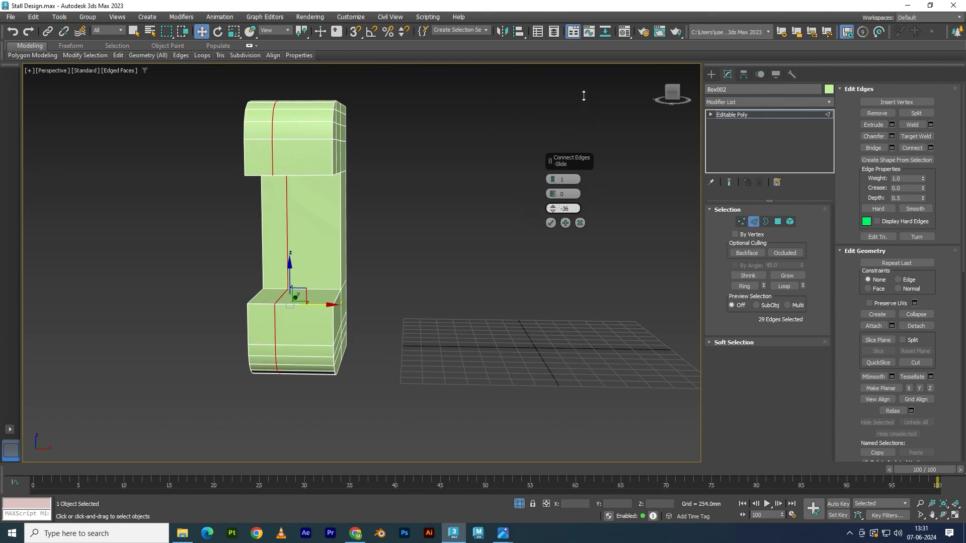
pyautogui.moveTo(570, 209); pyautogui.dragTo(556, 207)
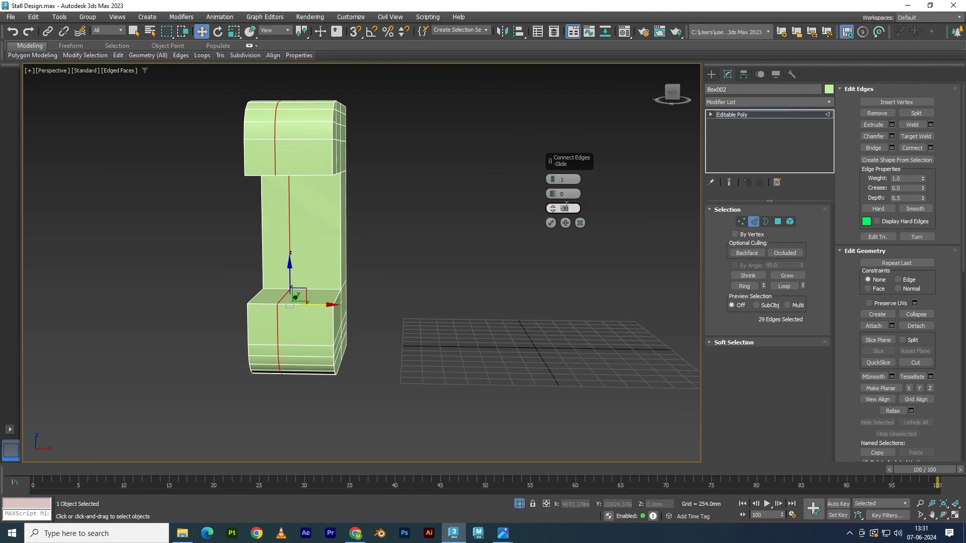
pyautogui.click(566, 194)
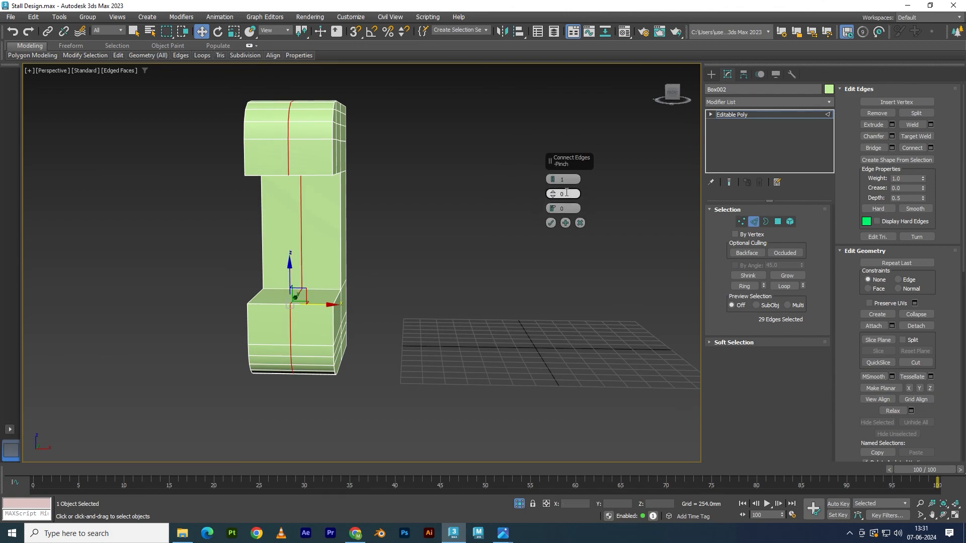
pyautogui.click(551, 223)
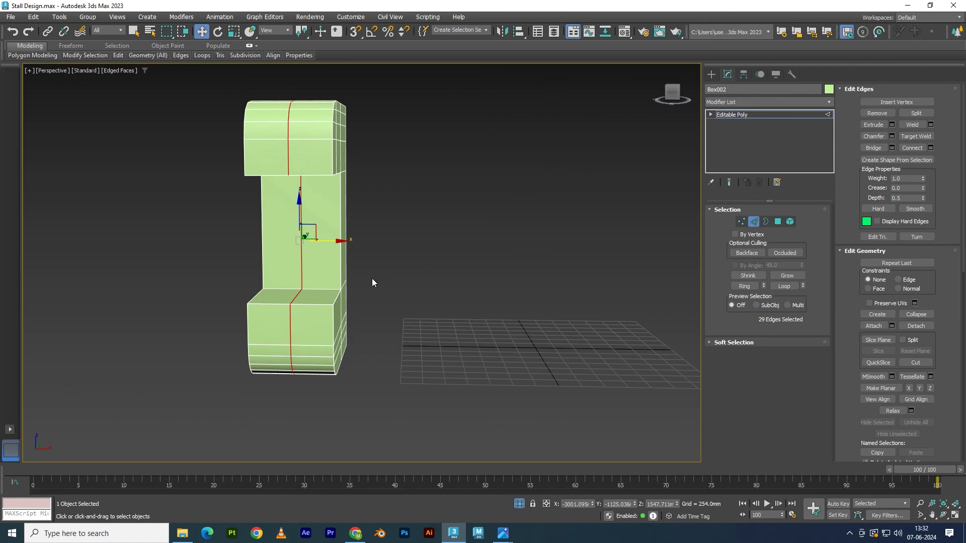
# Step: Delete all polygons on one side of the side panel's centre loop, keeping the half with the opposite side face
pyautogui.keyDown('alt'); pyautogui.moveTo(339, 269); pyautogui.dragTo(381, 305, button='middle'); pyautogui.keyUp('alt')
pyautogui.press('4')
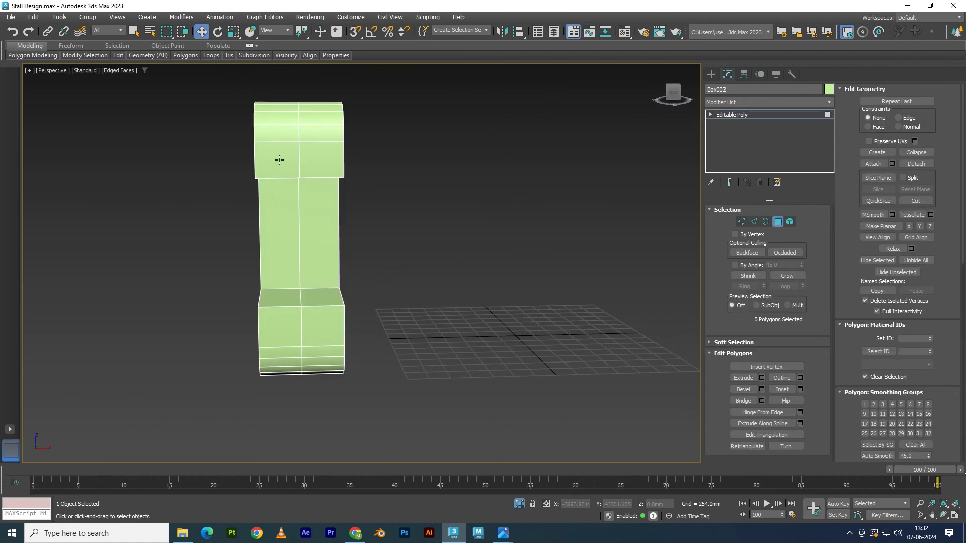
pyautogui.click(279, 161)
pyautogui.keyDown('ctrl'); pyautogui.click(282, 199); pyautogui.keyUp('ctrl')
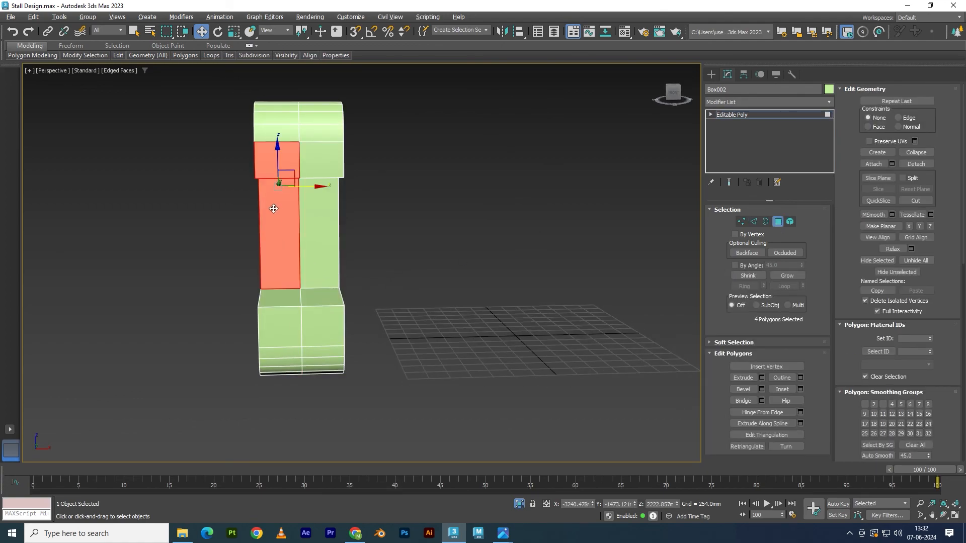
pyautogui.scroll(-2, 210, 120)
pyautogui.moveTo(274, 312); pyautogui.dragTo(279, 327)
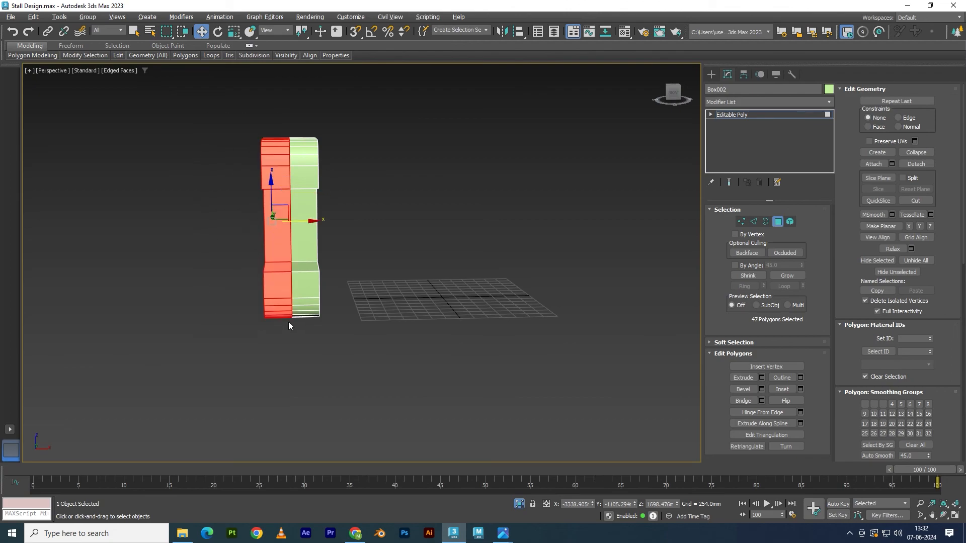
pyautogui.press('Delete')
pyautogui.click(732, 117)
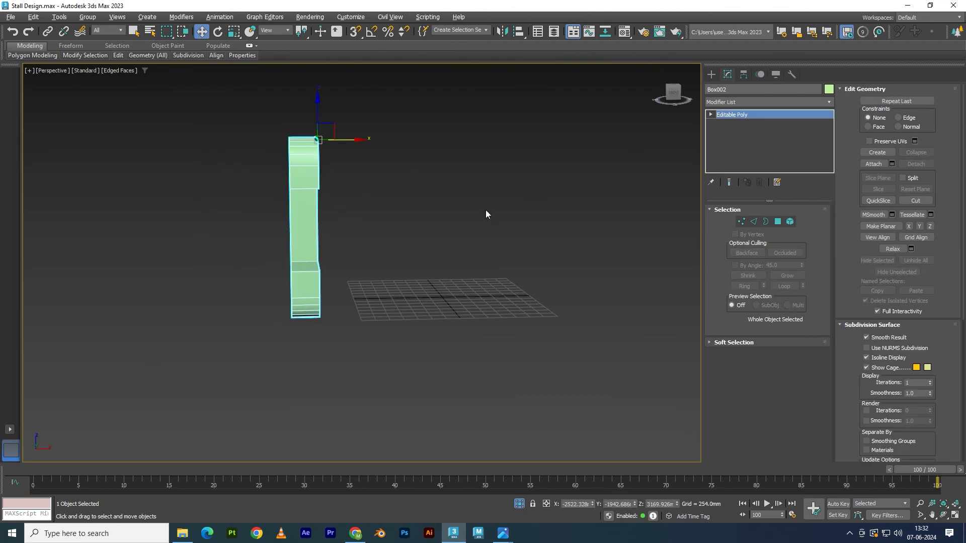
# Step: Select the ring of depthwise edges on the lower block's side face, starting from its upper edge
pyautogui.keyDown('alt'); pyautogui.moveTo(375, 230); pyautogui.dragTo(312, 255, button='middle'); pyautogui.keyUp('alt')
pyautogui.scroll(5, 285, 301)
pyautogui.keyDown('alt'); pyautogui.moveTo(286, 300); pyautogui.dragTo(259, 257, button='middle'); pyautogui.keyUp('alt')
pyautogui.press('1')
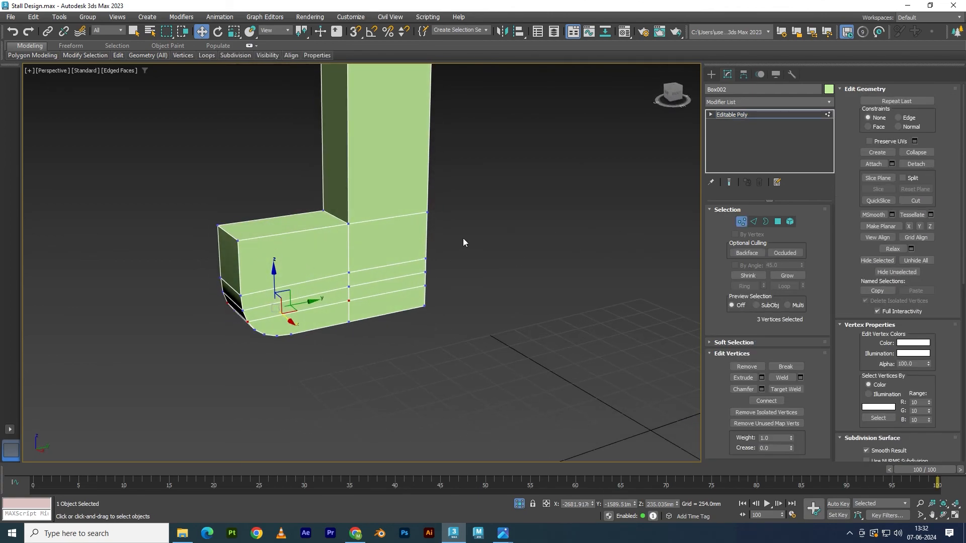
pyautogui.press('2')
pyautogui.click(262, 237)
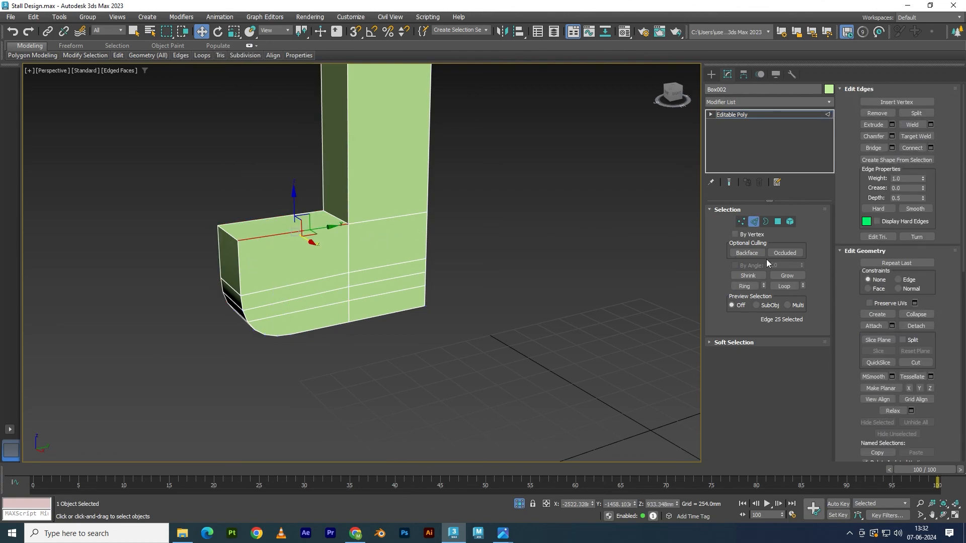
pyautogui.click(744, 285)
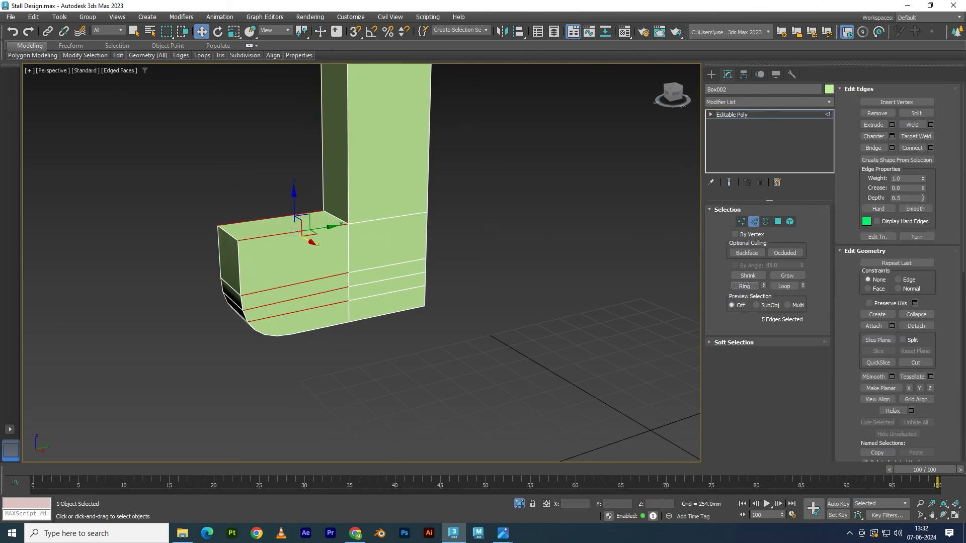
# Step: Connect the lower block's depthwise edge ring with 3 segments, pinch 0 and slide 0
pyautogui.click(931, 147)
pyautogui.keyDown('alt'); pyautogui.moveTo(401, 299); pyautogui.dragTo(253, 315, button='middle'); pyautogui.keyUp('alt')
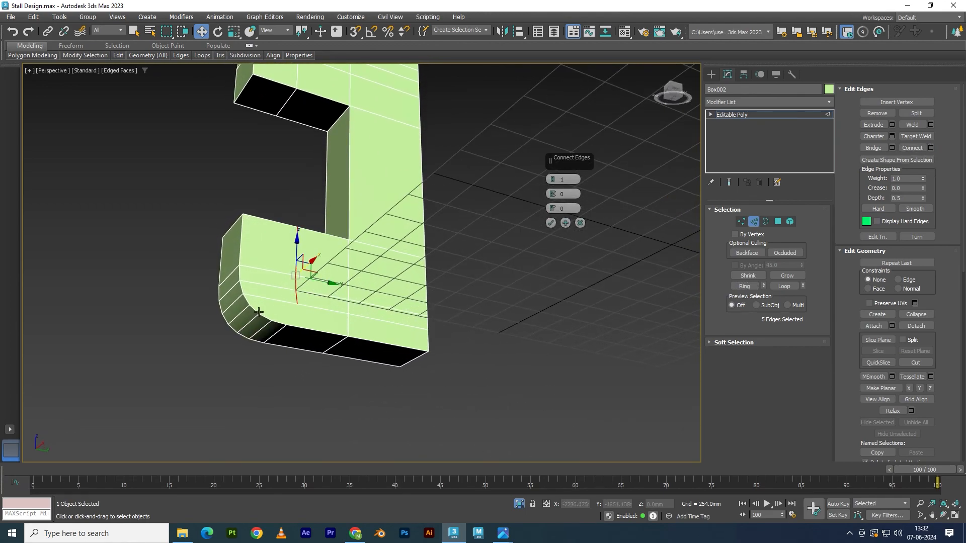
pyautogui.click(553, 178)
pyautogui.click(553, 178)
pyautogui.click(551, 223)
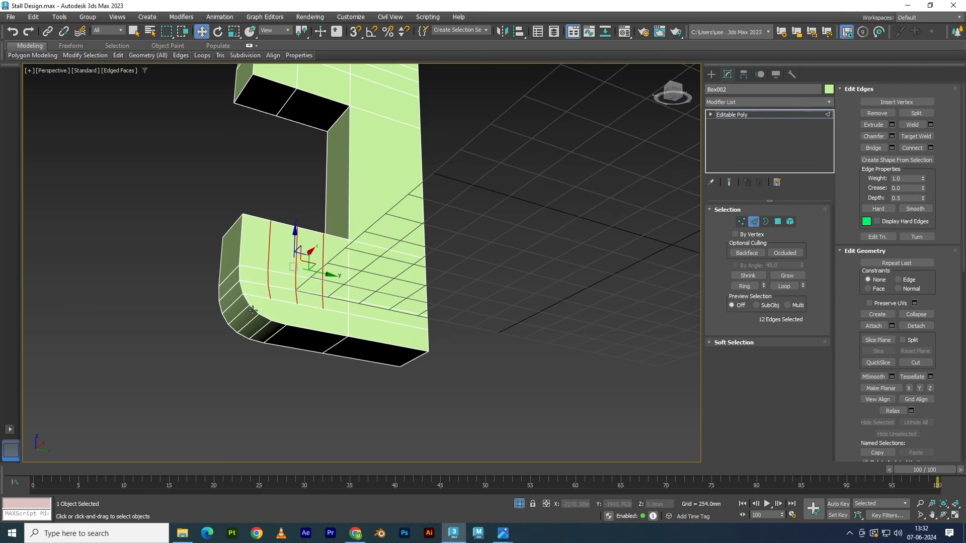
# Step: Straighten the three new upright edge lines on the lower block by scaling them along Y
pyautogui.keyDown('alt'); pyautogui.moveTo(253, 310); pyautogui.dragTo(281, 297, button='middle'); pyautogui.keyUp('alt')
pyautogui.scroll(2, 286, 298)
pyautogui.press('r')
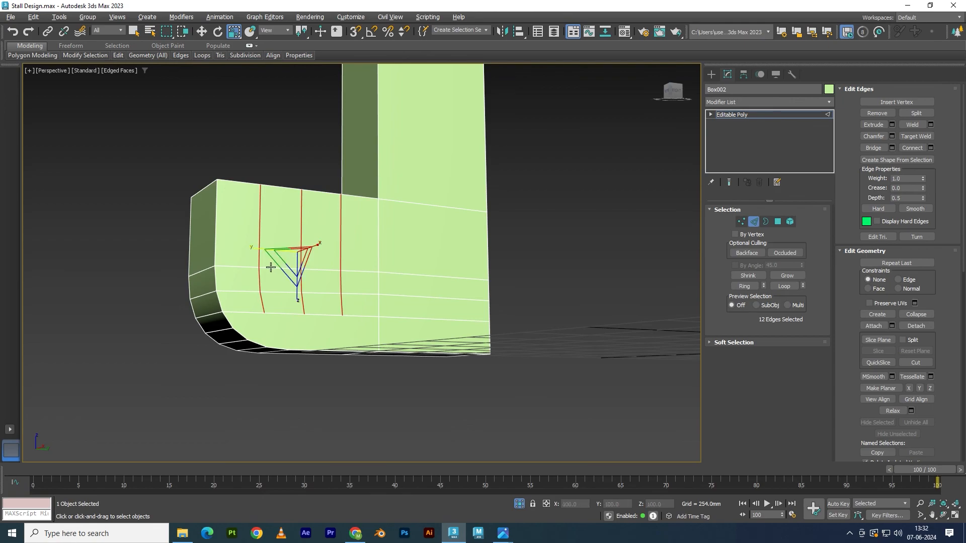
pyautogui.moveTo(216, 246); pyautogui.dragTo(698, 248)
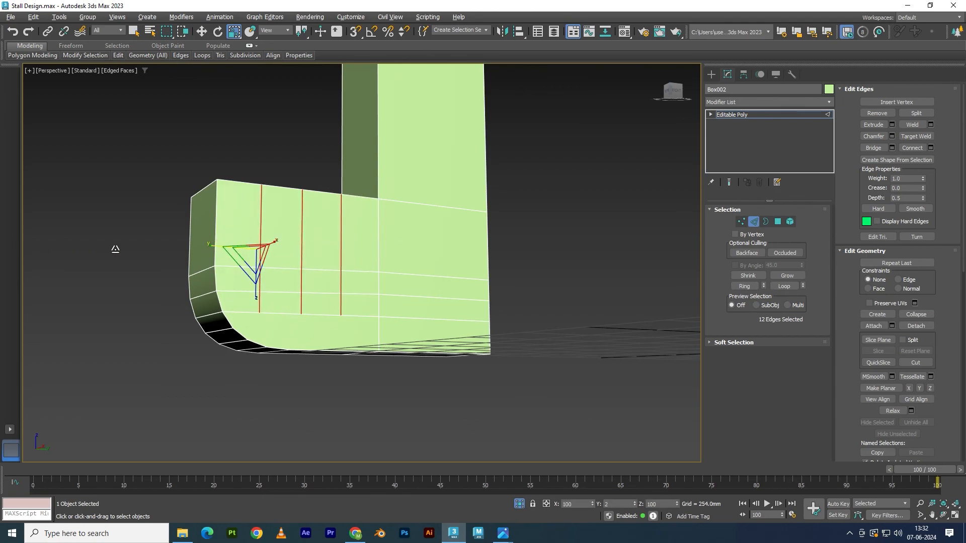
pyautogui.press('w')
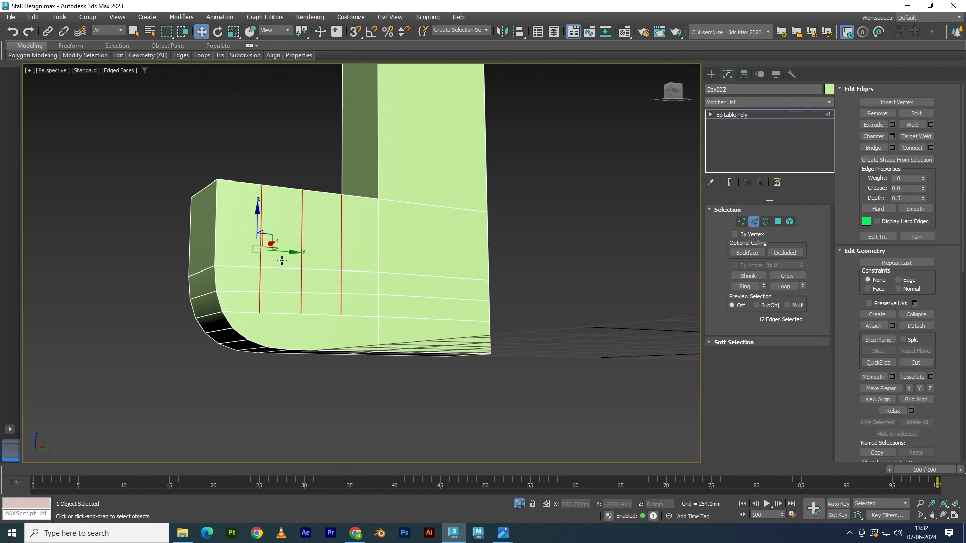
# Step: Move the three upright edge lines along Y toward the lower block's rounded front, with the middle and rear ones closer together
pyautogui.moveTo(287, 252); pyautogui.dragTo(302, 253)
pyautogui.keyDown('alt'); pyautogui.moveTo(280, 332); pyautogui.dragTo(268, 289, button='middle'); pyautogui.keyUp('alt')
pyautogui.press('1')
pyautogui.moveTo(274, 284); pyautogui.dragTo(273, 287)
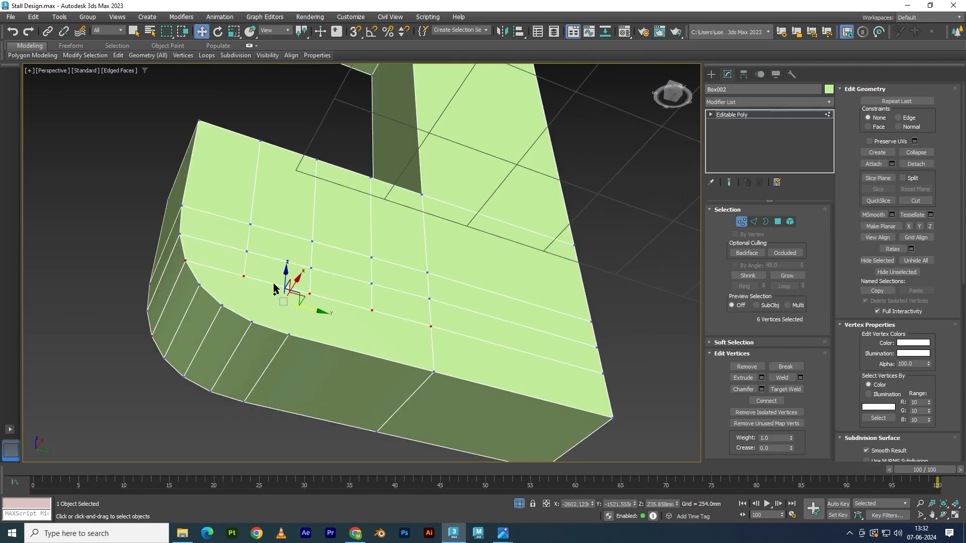
pyautogui.press('2')
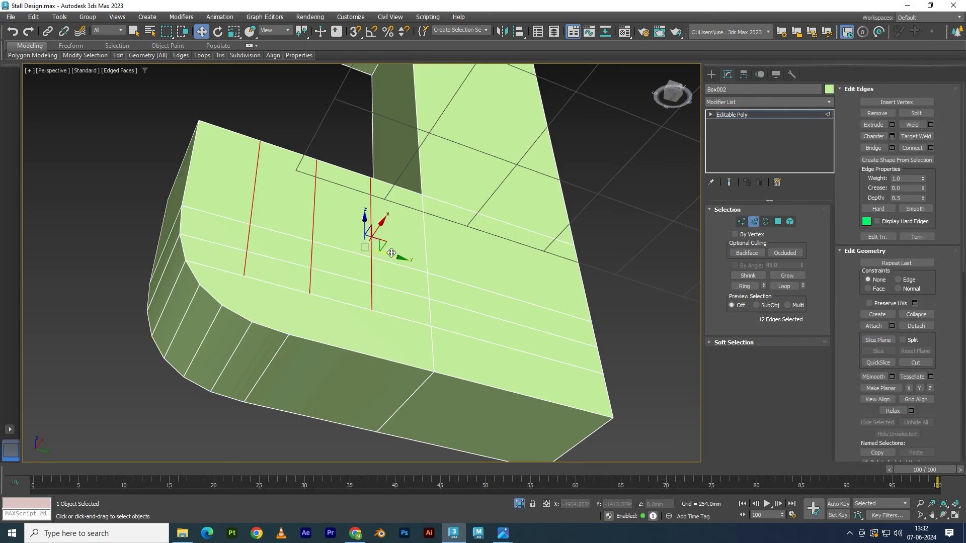
pyautogui.moveTo(393, 254); pyautogui.dragTo(381, 251)
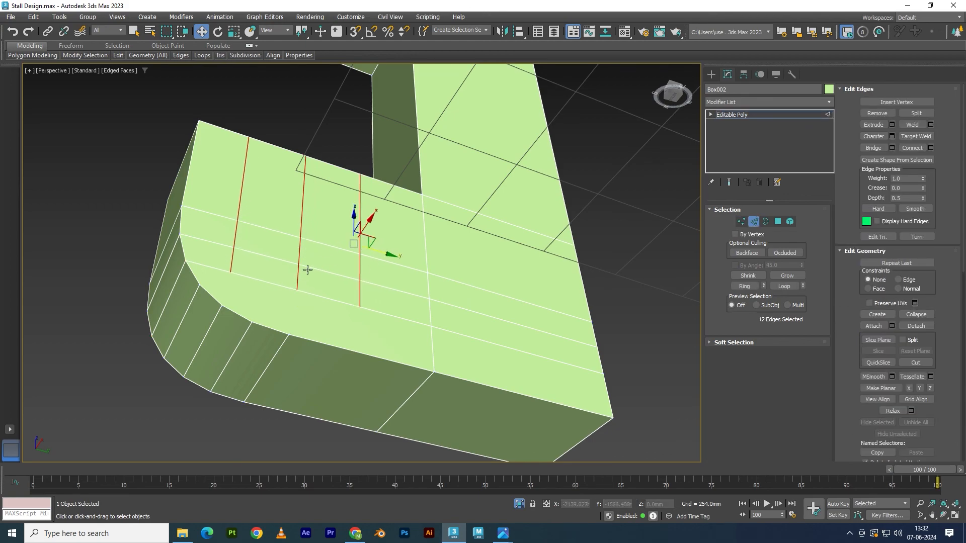
pyautogui.doubleClick(301, 221)
pyautogui.moveTo(328, 238); pyautogui.dragTo(332, 259)
# Step: Connect the lowest vertex of the frontmost upright line to its matching vertex on the lower block's rounded corner
pyautogui.press('1')
pyautogui.click(230, 271)
pyautogui.keyDown('ctrl'); pyautogui.click(224, 304); pyautogui.keyUp('ctrl')
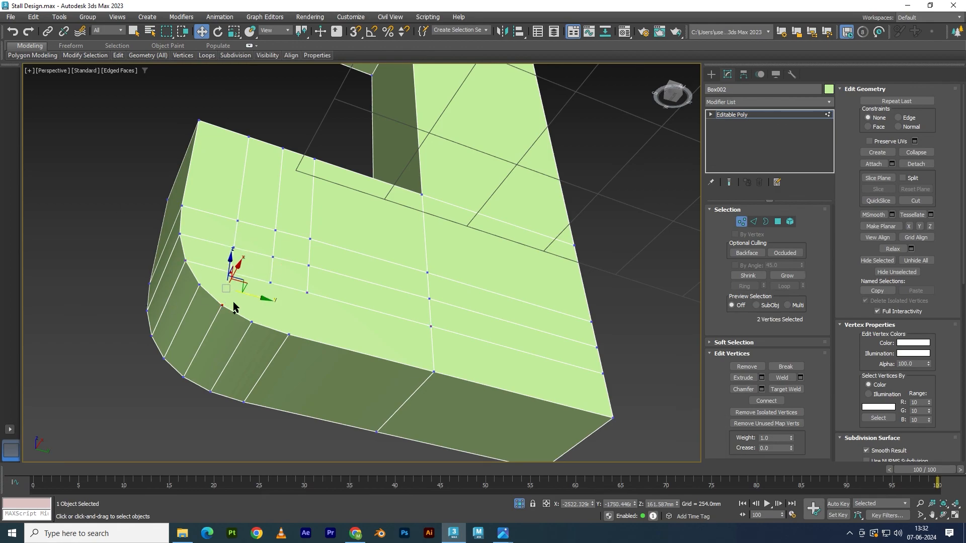
pyautogui.rightClick(240, 302)
pyautogui.click(225, 336)
# Step: Connect the lowest vertices of the middle and rear upright lines to their matching vertices on the rounded corner
pyautogui.click(270, 282)
pyautogui.keyDown('ctrl'); pyautogui.click(254, 322); pyautogui.keyUp('ctrl')
pyautogui.rightClick(253, 322)
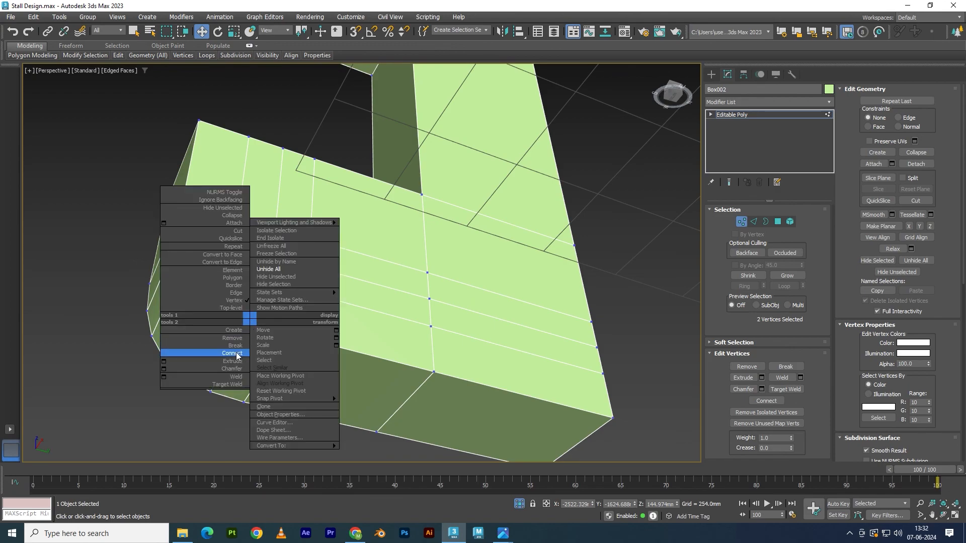
pyautogui.click(237, 352)
pyautogui.click(308, 294)
pyautogui.keyDown('ctrl'); pyautogui.click(289, 335); pyautogui.keyUp('ctrl')
pyautogui.rightClick(289, 335)
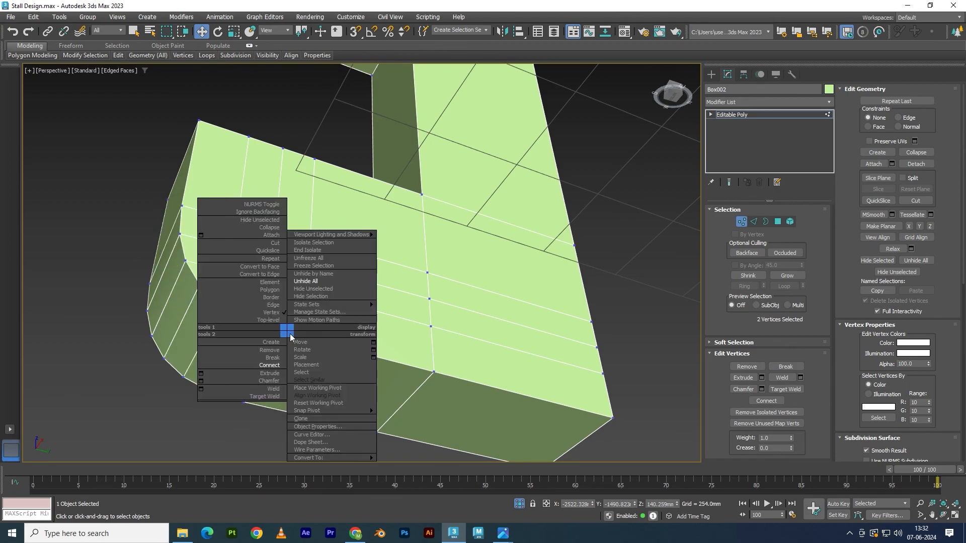
pyautogui.click(237, 353)
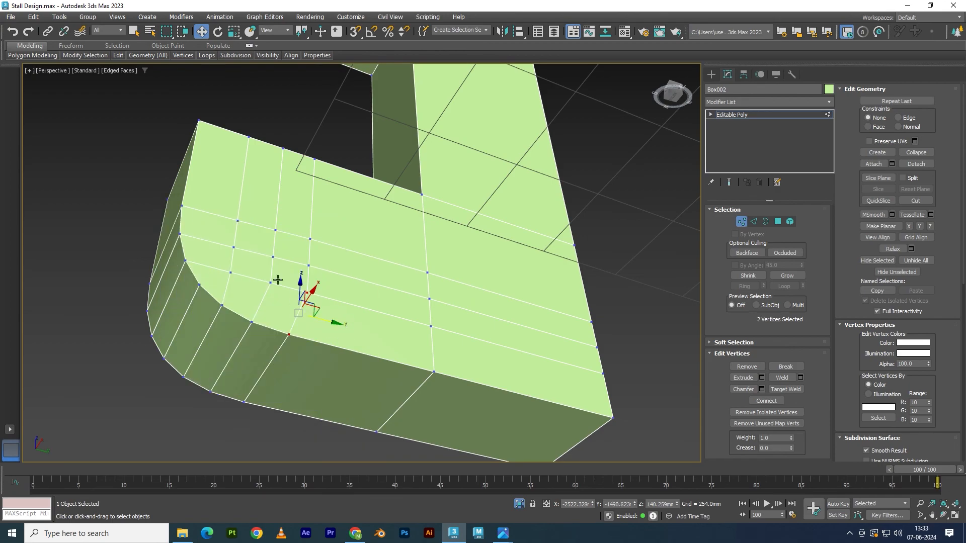
# Step: In the Left view, move the inner vertices of the three upright lines forward to line up with the rounded corner's vertices
pyautogui.keyDown('alt'); pyautogui.moveTo(254, 261); pyautogui.dragTo(280, 317, button='middle'); pyautogui.keyUp('alt')
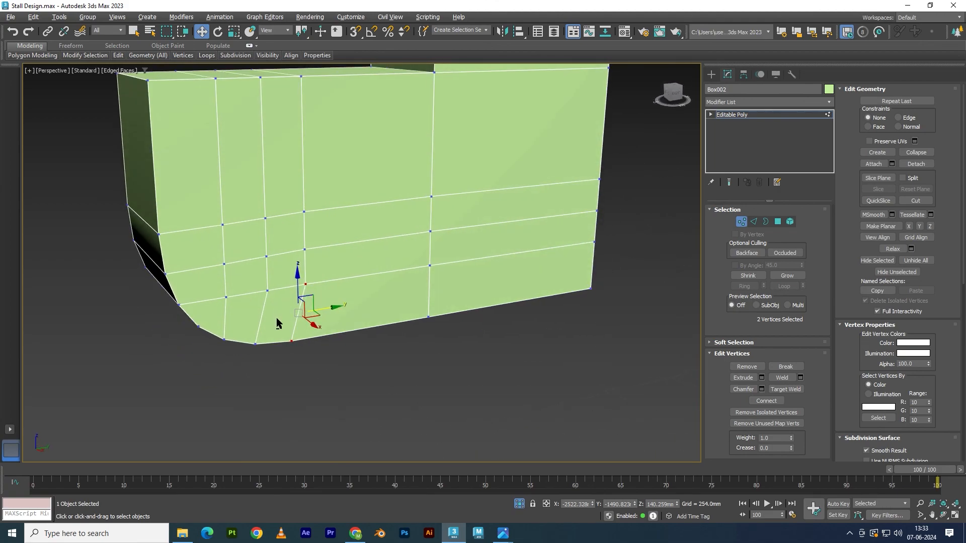
pyautogui.hotkey('alt', 'w')
pyautogui.hotkey('alt', 'w')
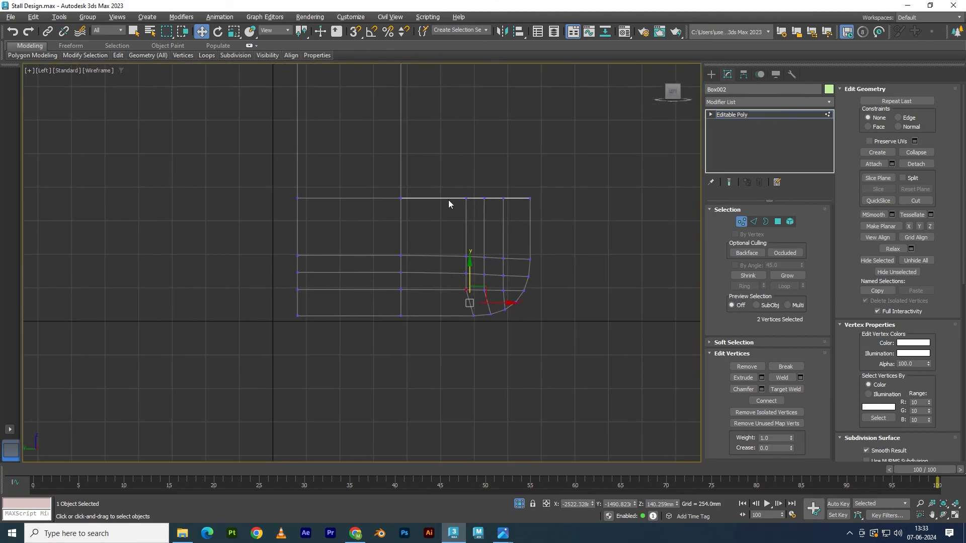
pyautogui.moveTo(500, 291); pyautogui.dragTo(509, 292)
pyautogui.scroll(5, 509, 292)
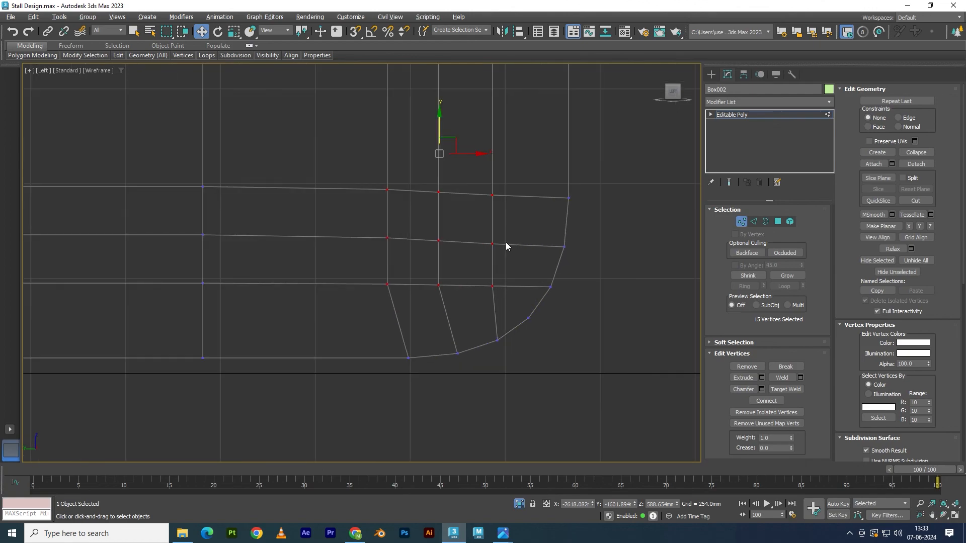
pyautogui.moveTo(474, 154); pyautogui.dragTo(496, 162)
# Step: Move the frontmost column of inner vertices back to stand directly above its vertex on the rounded corner
pyautogui.moveTo(513, 198); pyautogui.dragTo(496, 306, button='middle')
pyautogui.scroll(-2, 493, 253)
pyautogui.moveTo(517, 278); pyautogui.dragTo(517, 370)
pyautogui.moveTo(534, 260); pyautogui.dragTo(523, 260)
# Step: Lower the three horizontal rows of inner vertices slightly, including the frontmost column, to level them with the rounded front's vertices
pyautogui.moveTo(182, 316); pyautogui.dragTo(469, 363)
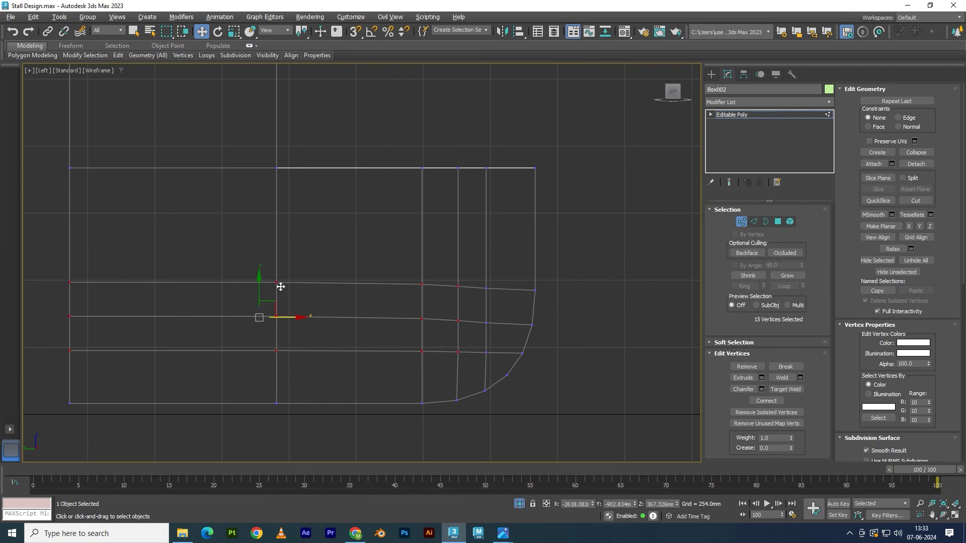
pyautogui.moveTo(259, 277); pyautogui.dragTo(259, 283)
pyautogui.moveTo(478, 278)
pyautogui.mouseDown()
pyautogui.moveTo(497, 365)
pyautogui.moveTo(487, 290)
pyautogui.mouseUp()
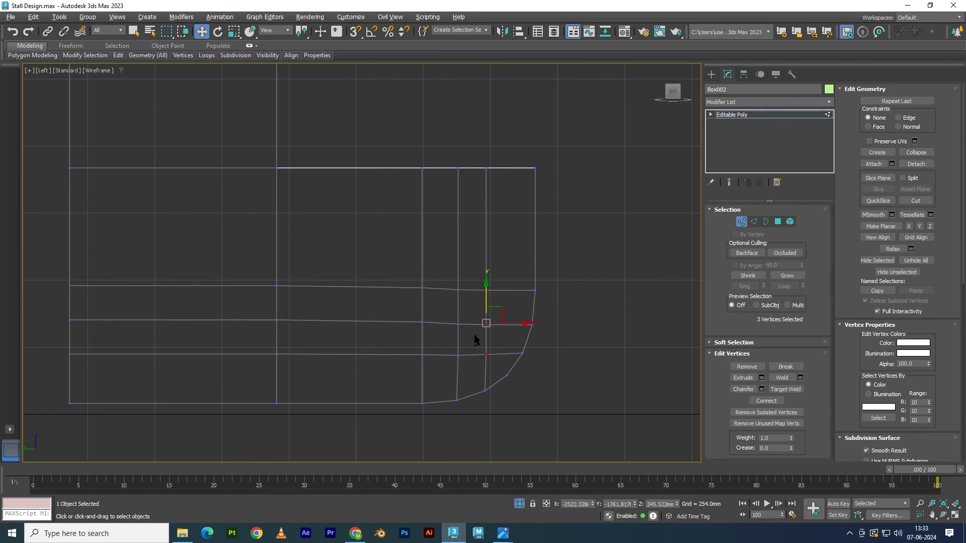
# Step: Return to the Perspective view, leave vertex editing and show the whole half panel from its front
pyautogui.hotkey('alt', 'w')
pyautogui.middleClick(503, 345)
pyautogui.hotkey('alt', 'w')
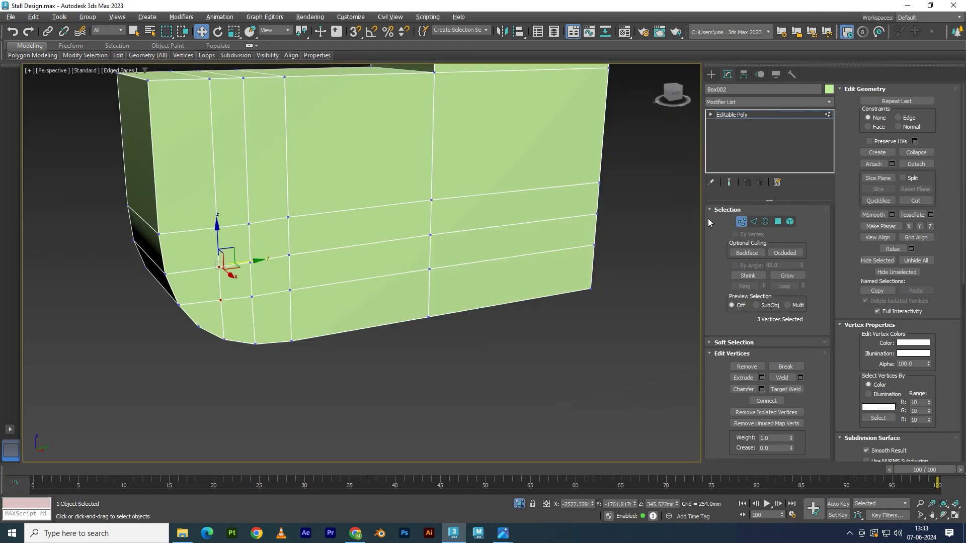
pyautogui.click(727, 116)
pyautogui.scroll(-5, 471, 292)
pyautogui.keyDown('alt'); pyautogui.moveTo(471, 291); pyautogui.dragTo(477, 321, button='middle'); pyautogui.keyUp('alt')
pyautogui.keyDown('alt'); pyautogui.moveTo(498, 291); pyautogui.dragTo(372, 236, button='middle'); pyautogui.keyUp('alt')
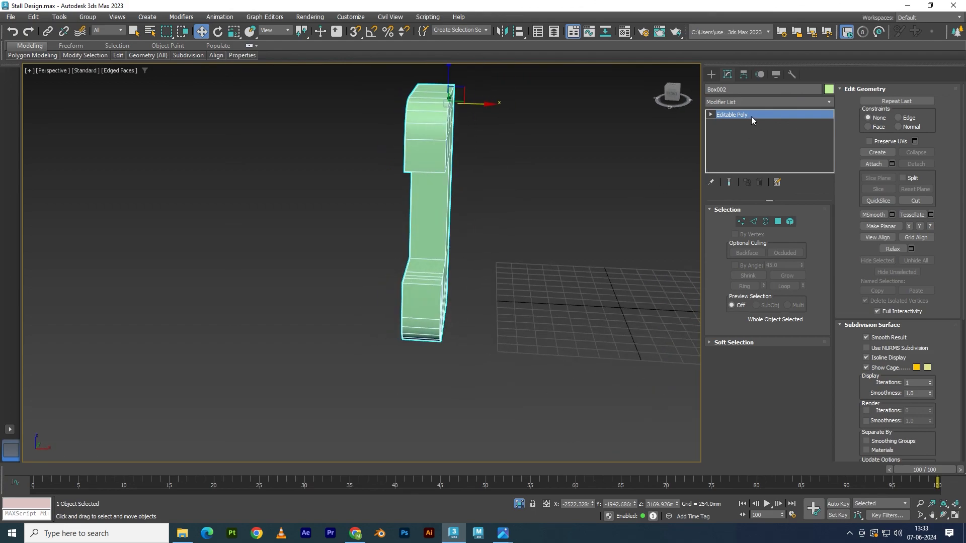
# Step: Move only the half panel's pivot along X, snapping it onto the open cut edge at the panel's centre
pyautogui.click(713, 76)
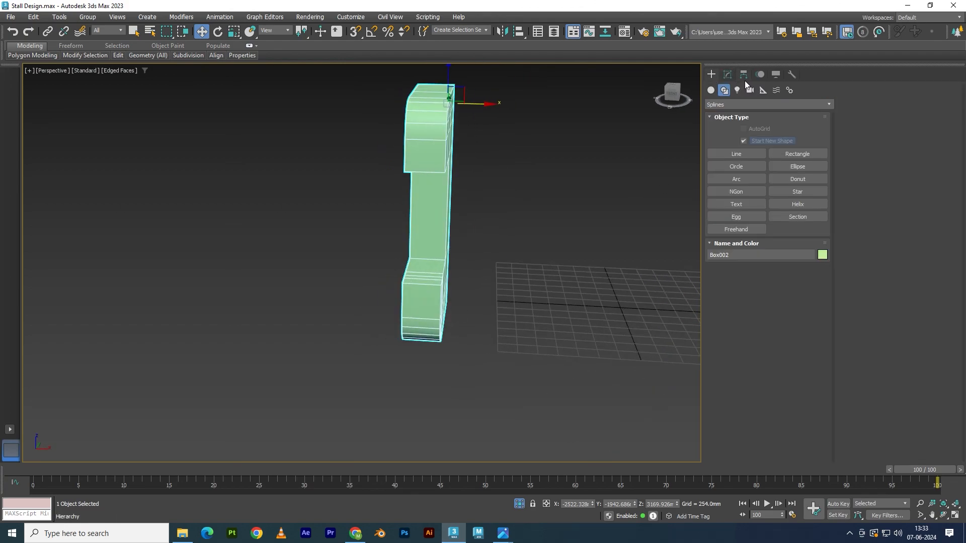
pyautogui.click(744, 76)
pyautogui.click(759, 144)
pyautogui.keyDown('alt'); pyautogui.moveTo(518, 192); pyautogui.dragTo(522, 217, button='middle'); pyautogui.keyUp('alt')
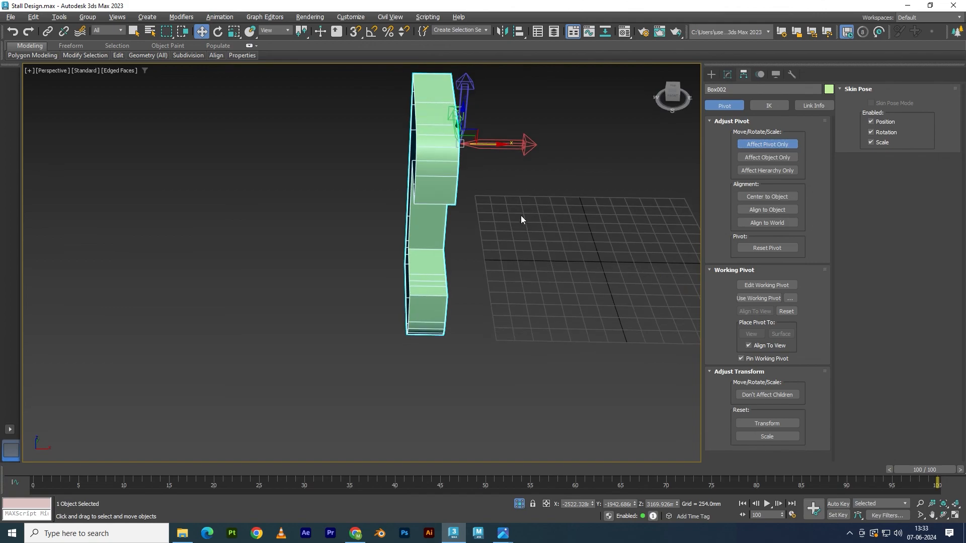
pyautogui.press('s')
pyautogui.moveTo(498, 144); pyautogui.dragTo(400, 134)
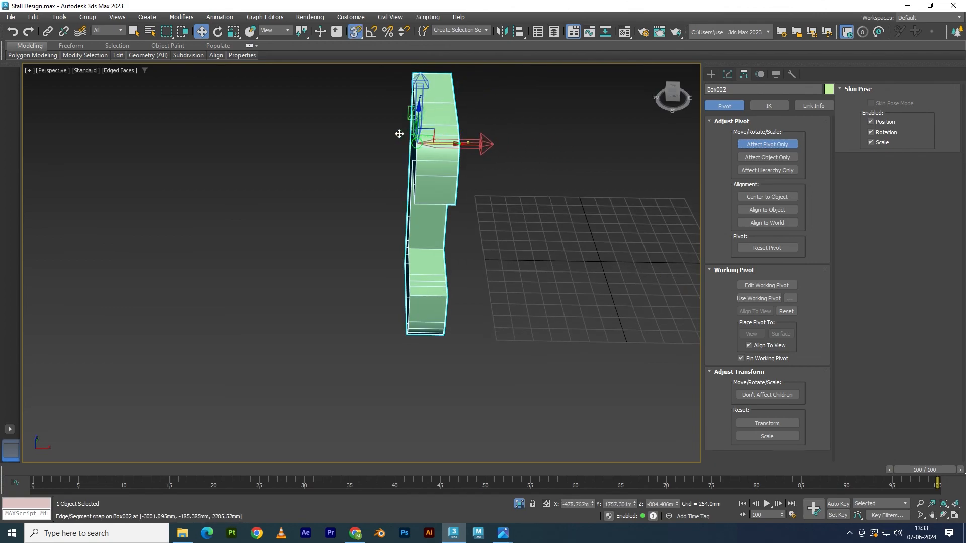
pyautogui.click(752, 143)
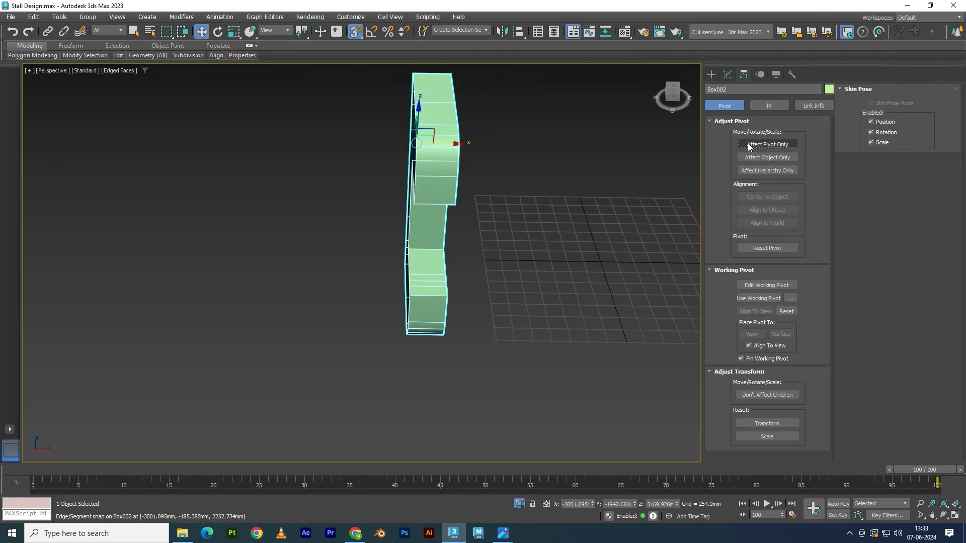
# Step: Mirror the half panel about the X axis as a copy to form the missing half, then turn snapping off
pyautogui.keyDown('alt'); pyautogui.moveTo(476, 157); pyautogui.dragTo(482, 200, button='middle'); pyautogui.keyUp('alt')
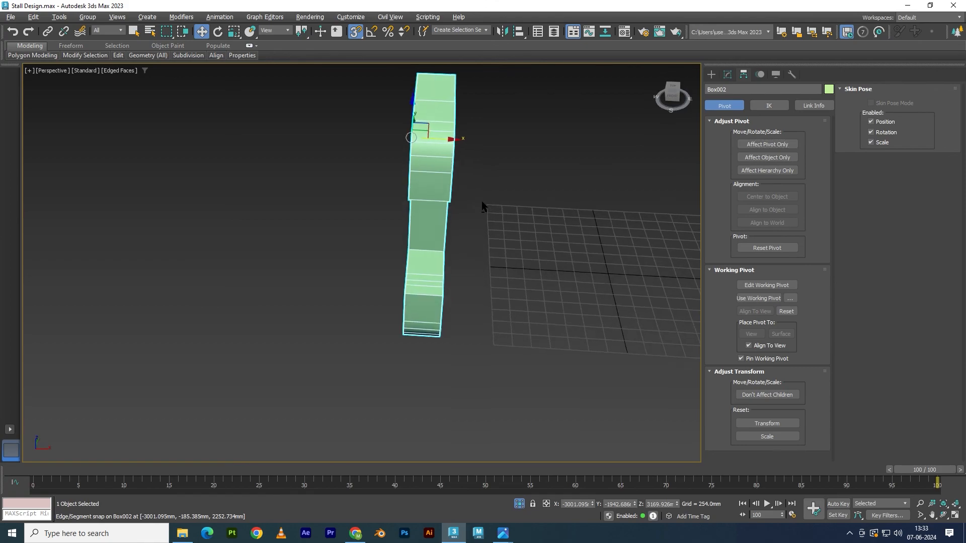
pyautogui.click(503, 32)
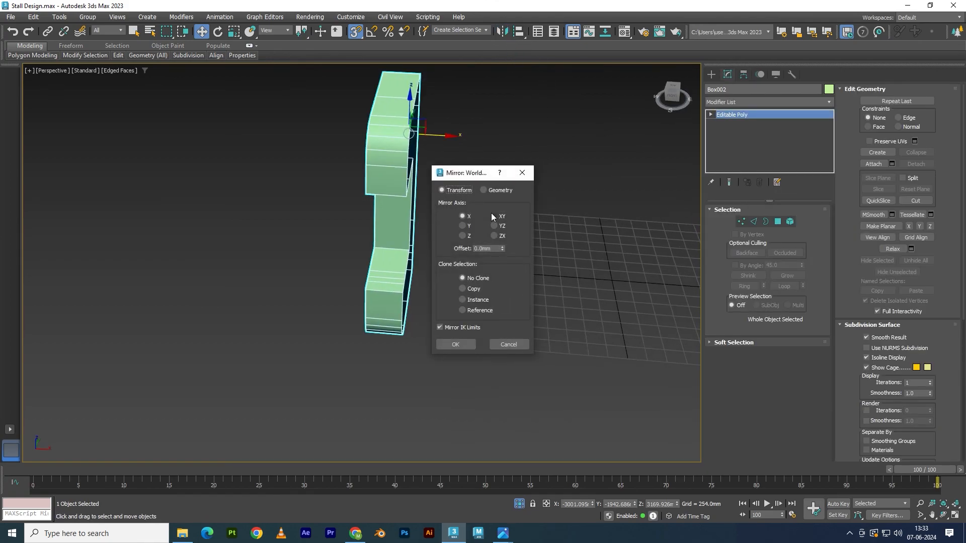
pyautogui.click(495, 217)
pyautogui.click(494, 226)
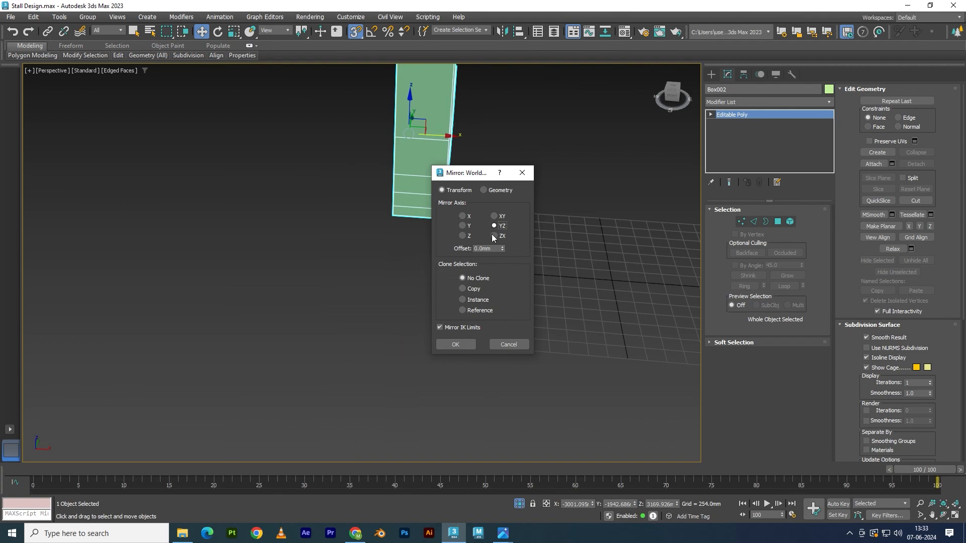
pyautogui.click(463, 288)
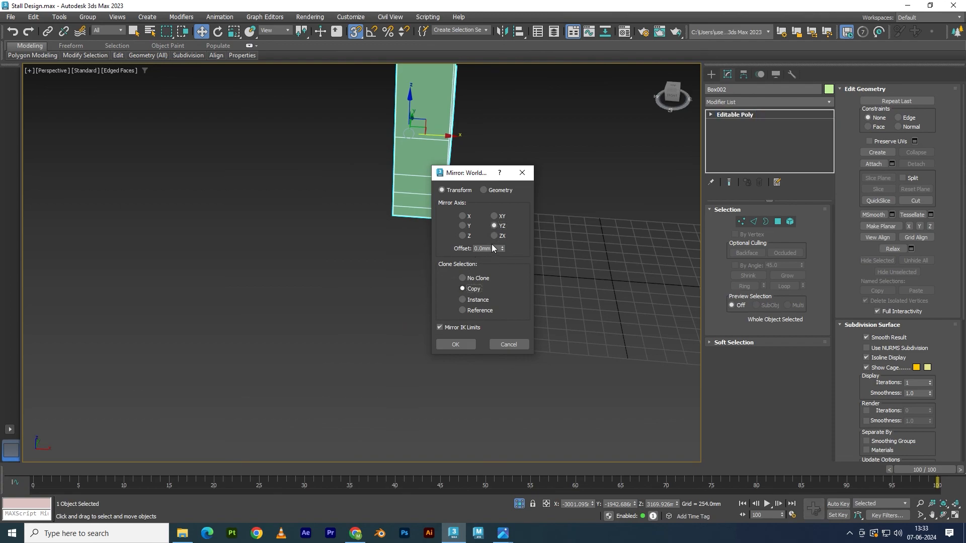
pyautogui.click(494, 216)
pyautogui.click(463, 215)
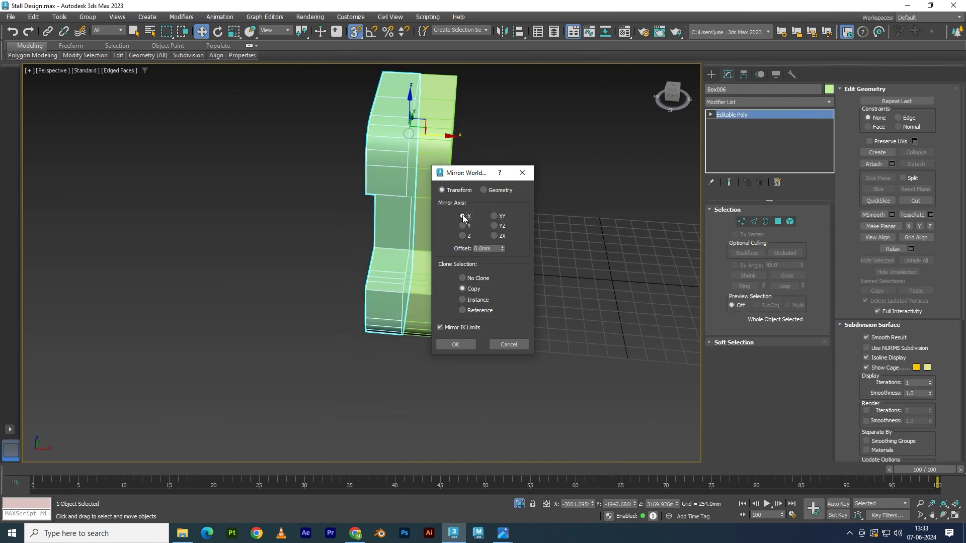
pyautogui.click(456, 345)
pyautogui.moveTo(446, 316)
pyautogui.keyDown('alt'); pyautogui.mouseDown(button='middle')
pyautogui.moveTo(434, 288)
pyautogui.moveTo(488, 231)
pyautogui.mouseUp(button='middle'); pyautogui.keyUp('alt')
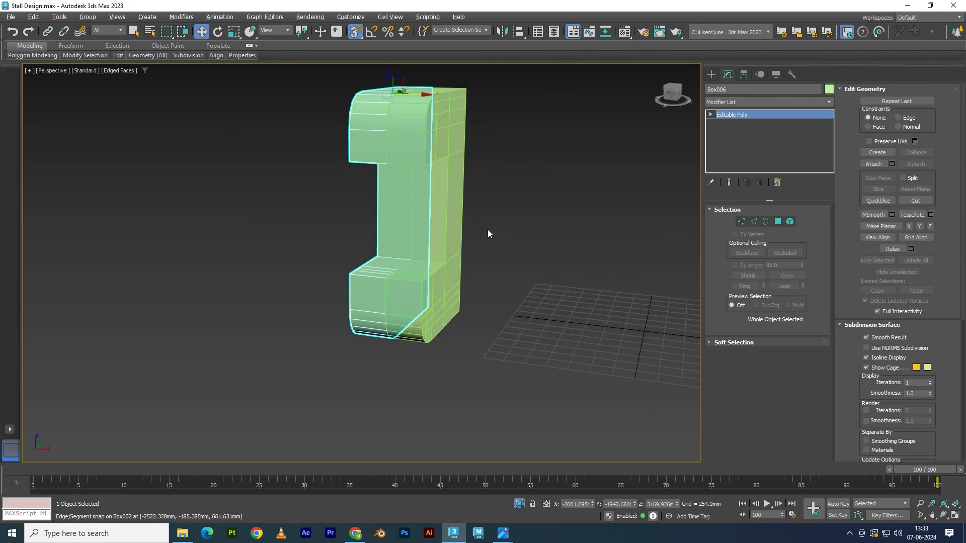
pyautogui.press('s')
# Step: Attach the mirrored half to the original half panel and leave the Attach command
pyautogui.click(464, 210)
pyautogui.click(452, 200)
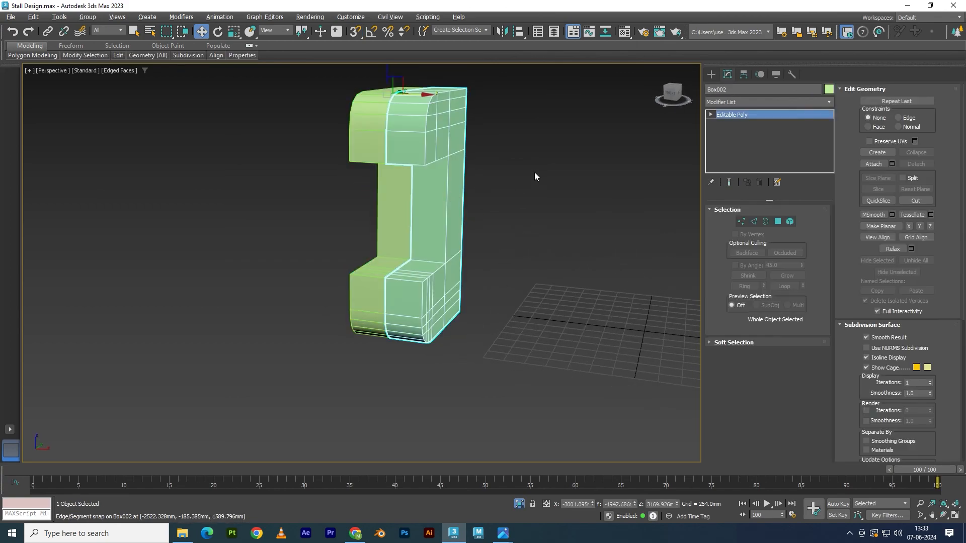
pyautogui.click(875, 164)
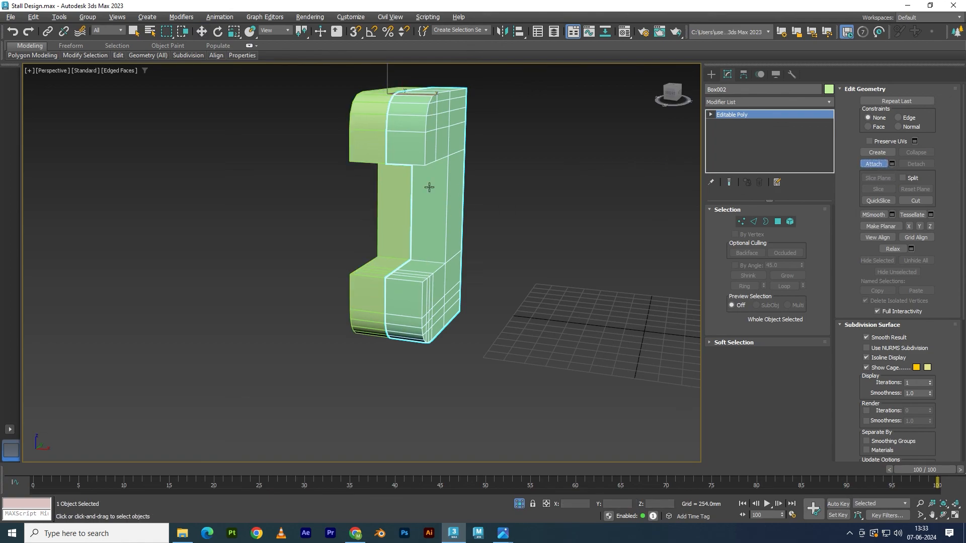
pyautogui.click(360, 145)
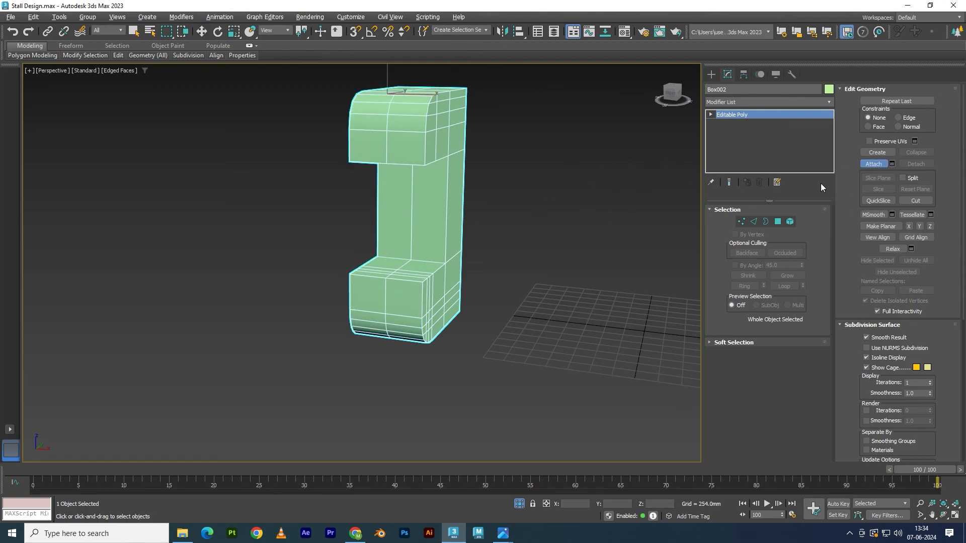
pyautogui.press('w')
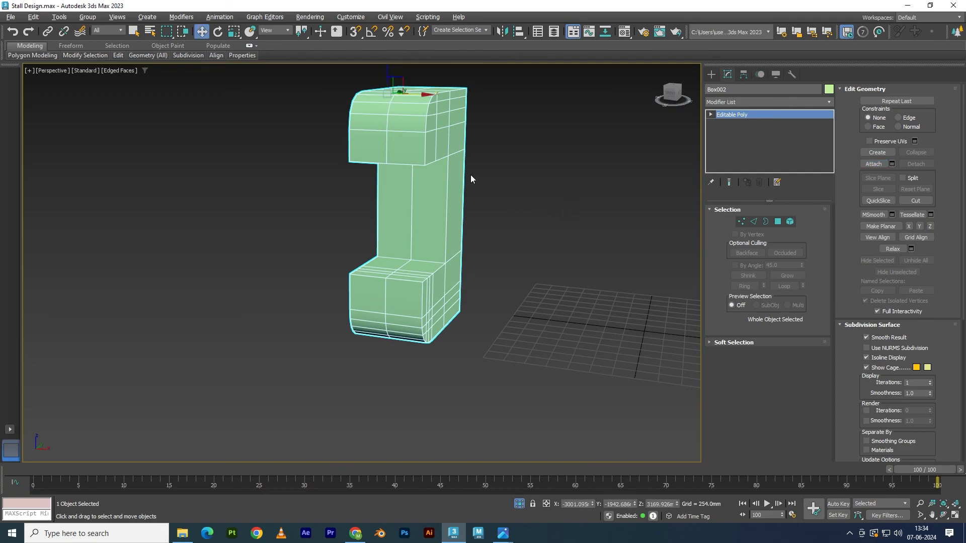
# Step: Start vertex editing on the joined panel and frame it in the maximized Top view
pyautogui.press('1')
pyautogui.hotkey('alt', 'w')
pyautogui.middleClick(220, 215)
pyautogui.hotkey('alt', 'w')
pyautogui.scroll(-12, 318, 232)
pyautogui.moveTo(282, 302); pyautogui.dragTo(347, 242, button='middle')
pyautogui.scroll(1, 327, 201)
pyautogui.scroll(5, 318, 180)
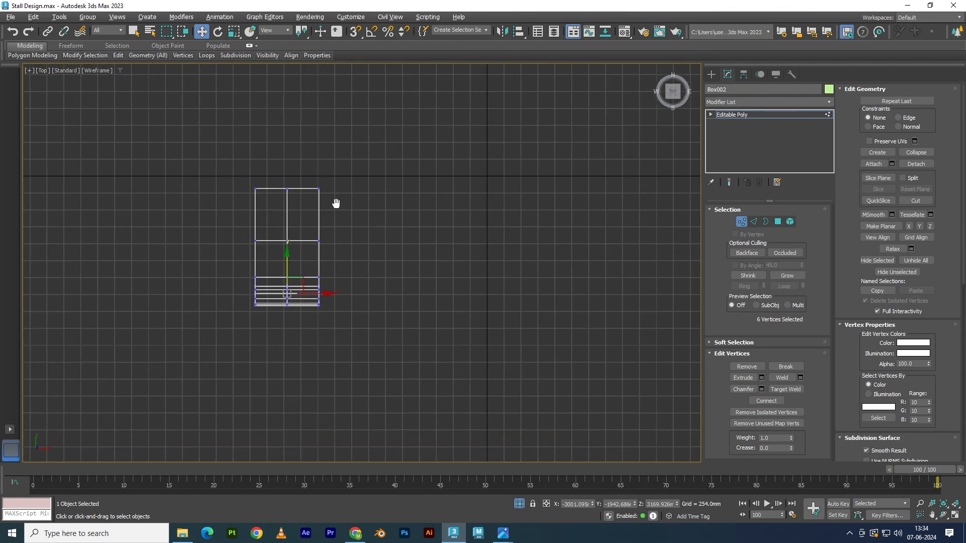
pyautogui.moveTo(309, 327); pyautogui.dragTo(310, 328)
# Step: Leave vertex editing and place one copy of the unwelded panel beside the original along X
pyautogui.click(732, 115)
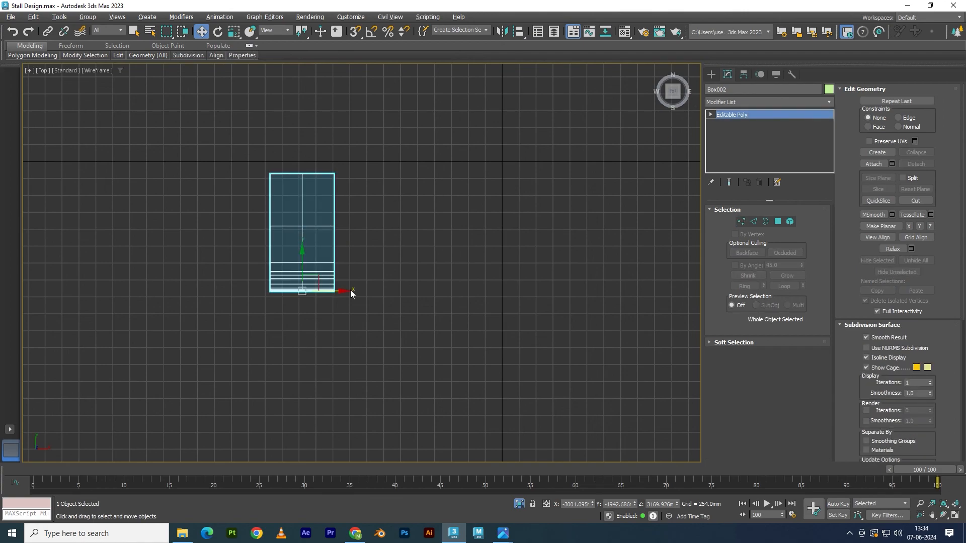
pyautogui.keyDown('shift'); pyautogui.moveTo(339, 293); pyautogui.dragTo(544, 308); pyautogui.keyUp('shift')
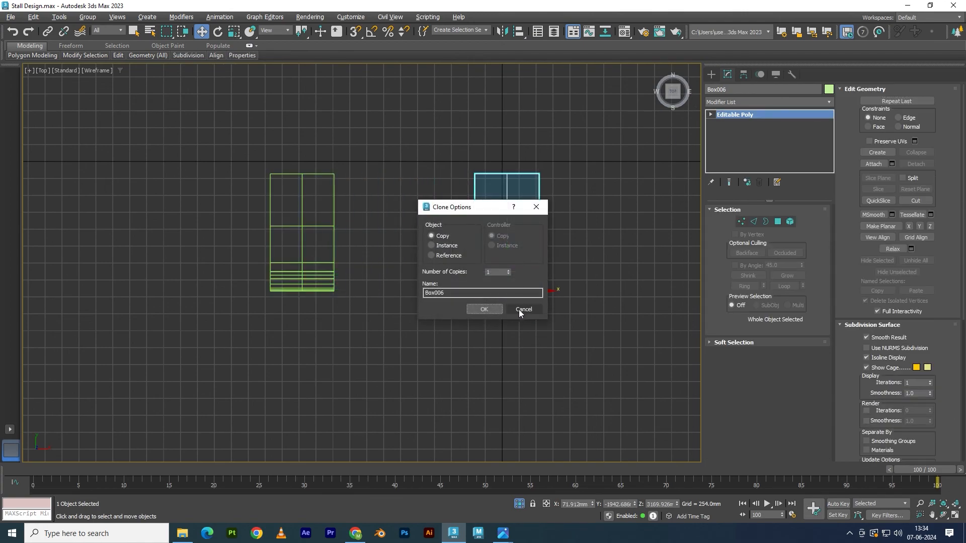
pyautogui.click(500, 310)
# Step: Select the original panel's centre seam vertices and weld them with a 2.54 mm threshold, then leave vertex editing
pyautogui.scroll(3, 495, 273)
pyautogui.moveTo(209, 214); pyautogui.dragTo(379, 212, button='middle')
pyautogui.click(234, 187)
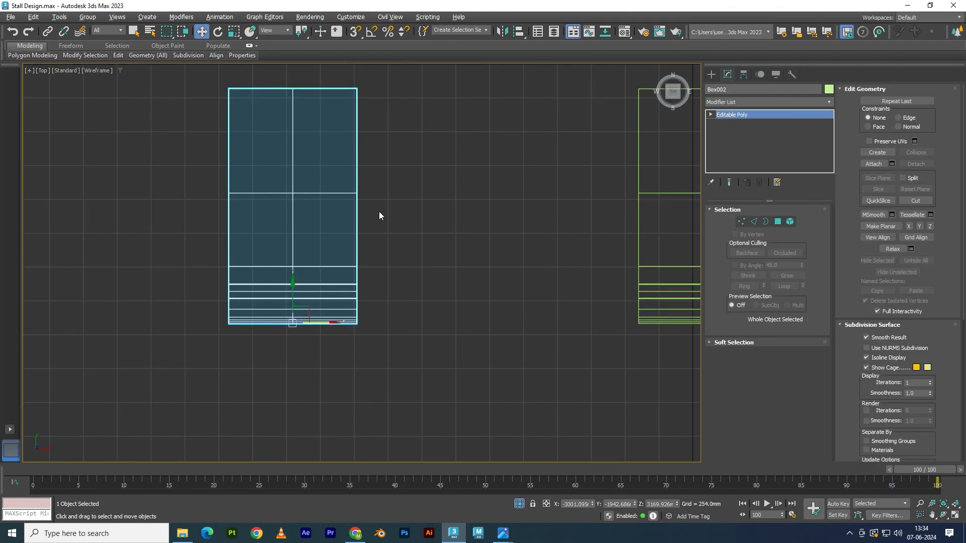
pyautogui.press('1')
pyautogui.scroll(-2, 310, 190)
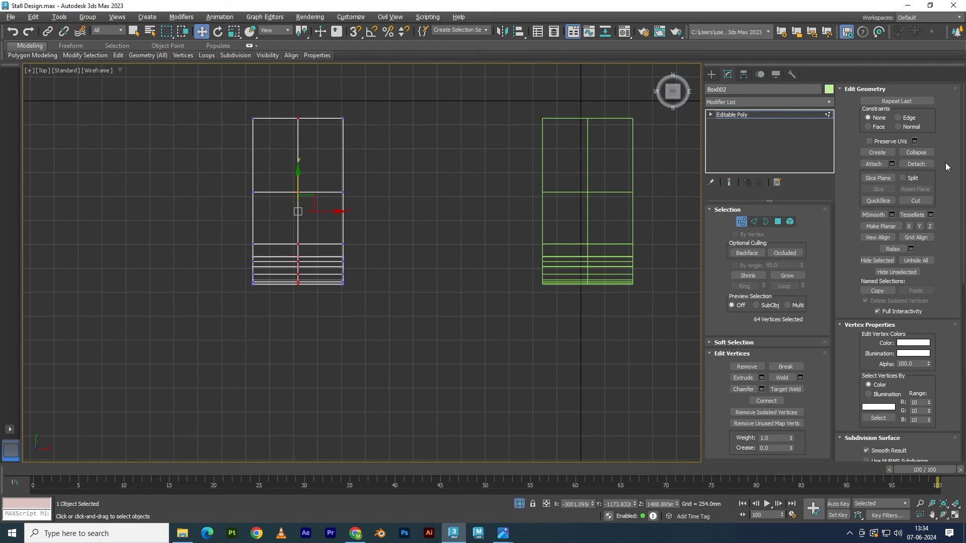
pyautogui.click(801, 378)
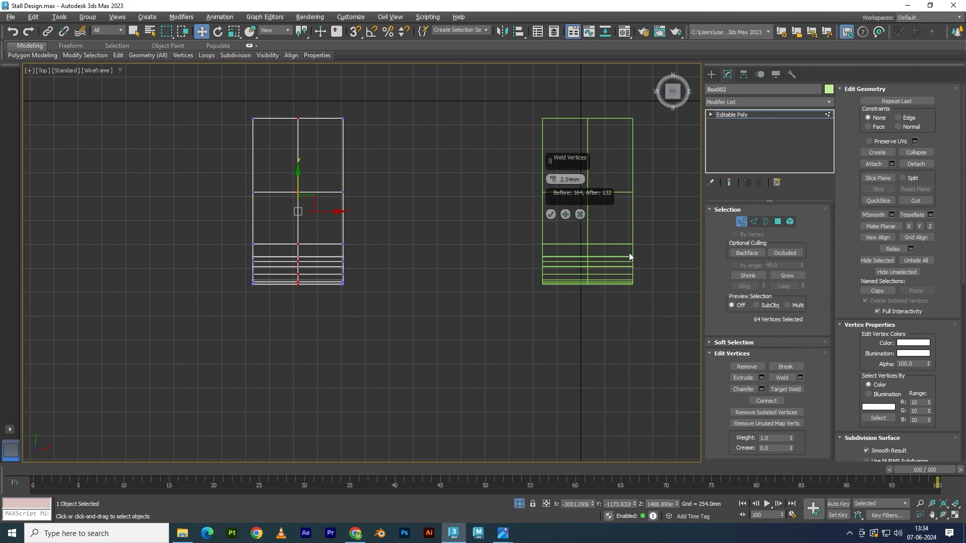
pyautogui.click(551, 214)
pyautogui.moveTo(452, 212); pyautogui.dragTo(394, 197, button='middle')
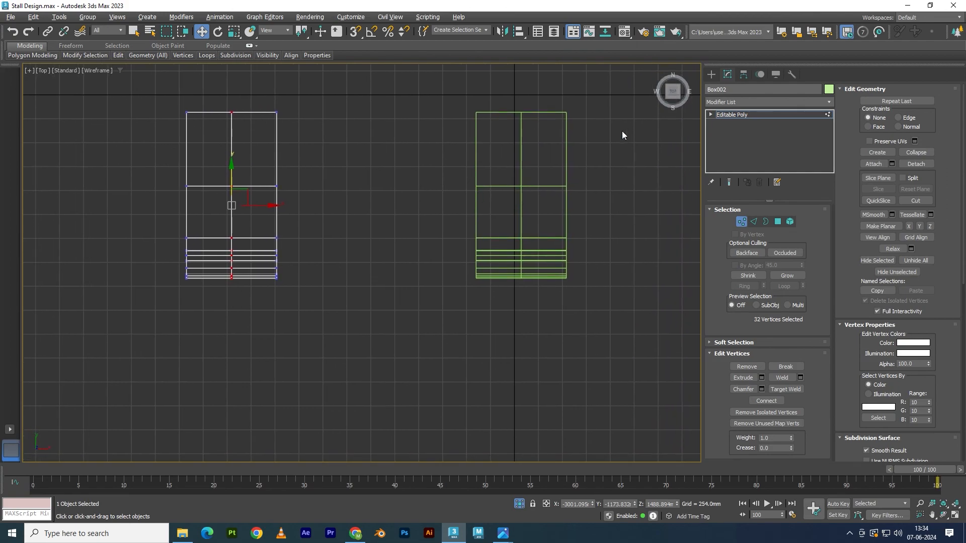
pyautogui.click(725, 117)
# Step: In the Perspective view, select all polygons of the welded panel to check that both halves form one piece
pyautogui.hotkey('alt', 'w')
pyautogui.middleClick(524, 274)
pyautogui.hotkey('alt', 'w')
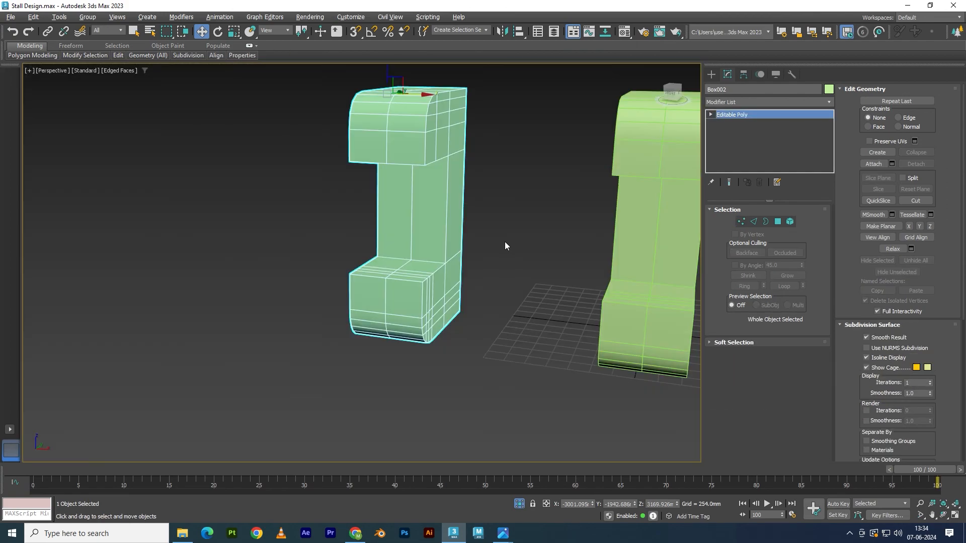
pyautogui.moveTo(510, 181); pyautogui.dragTo(499, 206, button='middle')
pyautogui.press('4')
pyautogui.click(450, 212)
pyautogui.hotkey('ctrl', 'a')
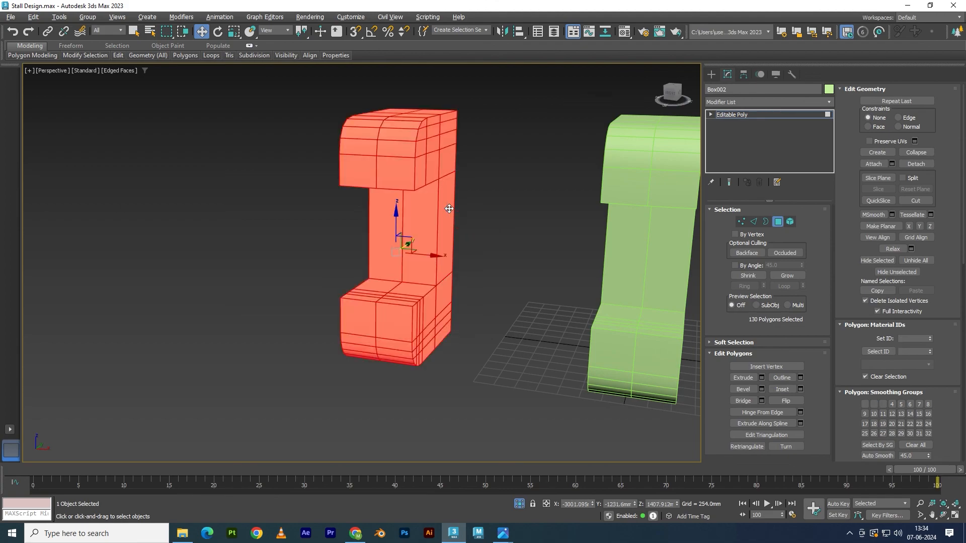
pyautogui.click(429, 184)
pyautogui.click(409, 168)
pyautogui.hotkey('alt', 'w')
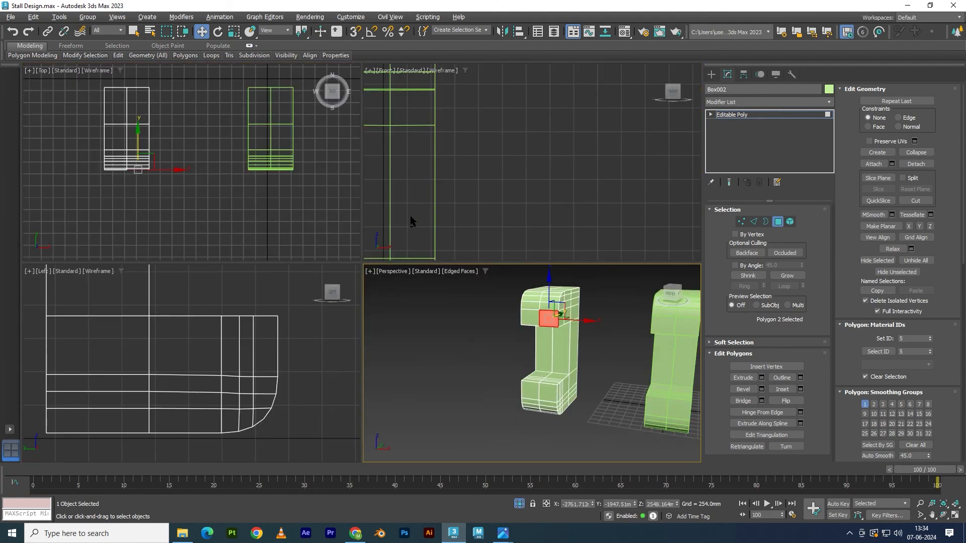
pyautogui.hotkey('alt', 'w')
pyautogui.hotkey('ctrl', 'a')
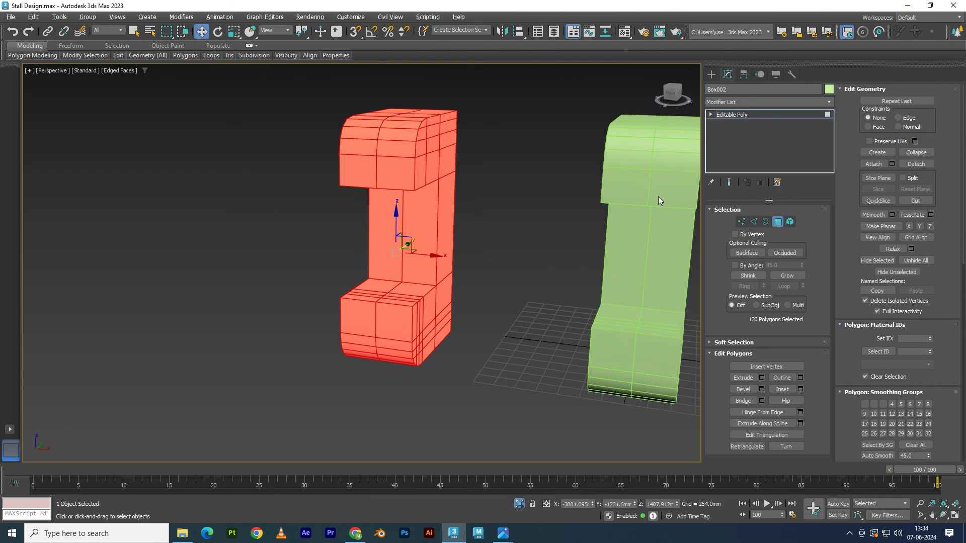
pyautogui.press('4')
# Step: Select one half of the unwelded copy's polygons for comparison, then delete the copy
pyautogui.moveTo(648, 221); pyautogui.dragTo(603, 220, button='middle')
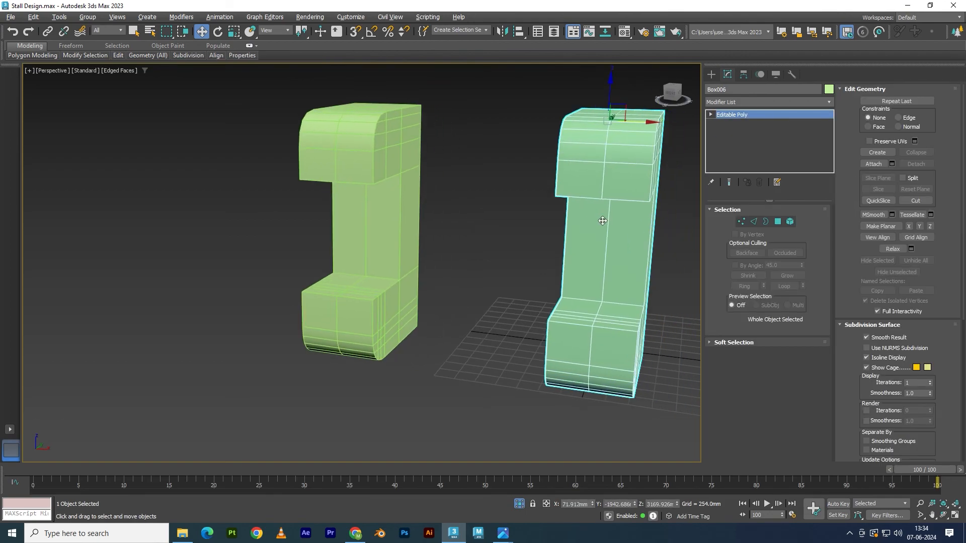
pyautogui.press('4')
pyautogui.doubleClick(621, 192)
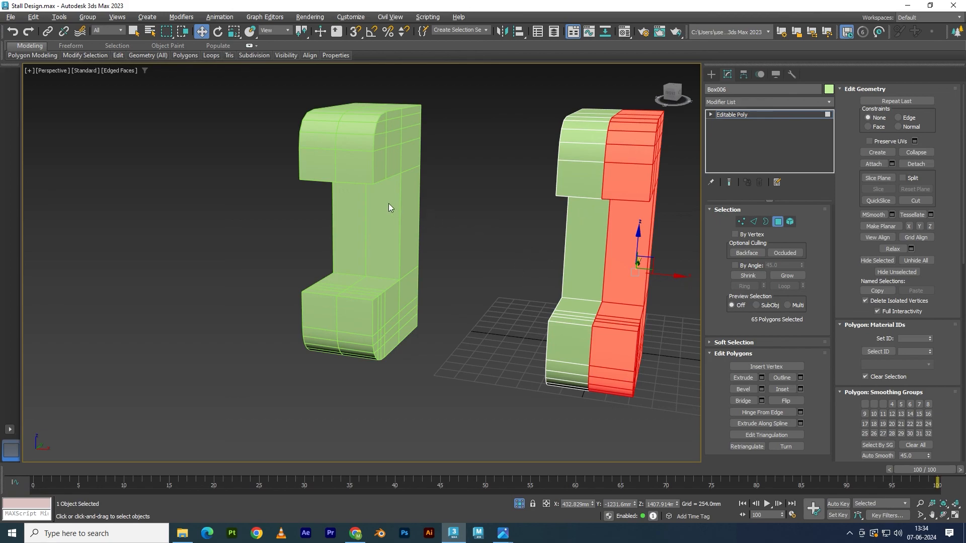
pyautogui.click(747, 114)
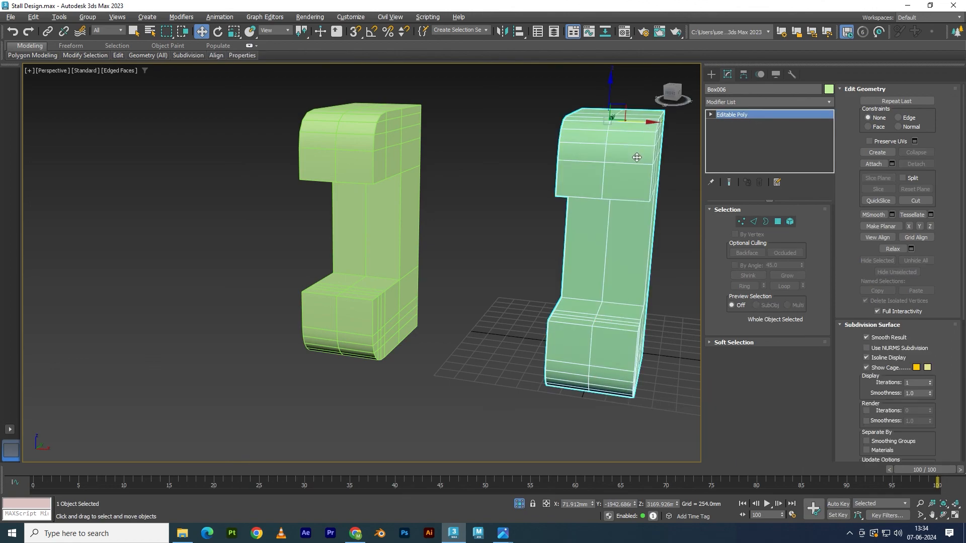
pyautogui.press('Delete')
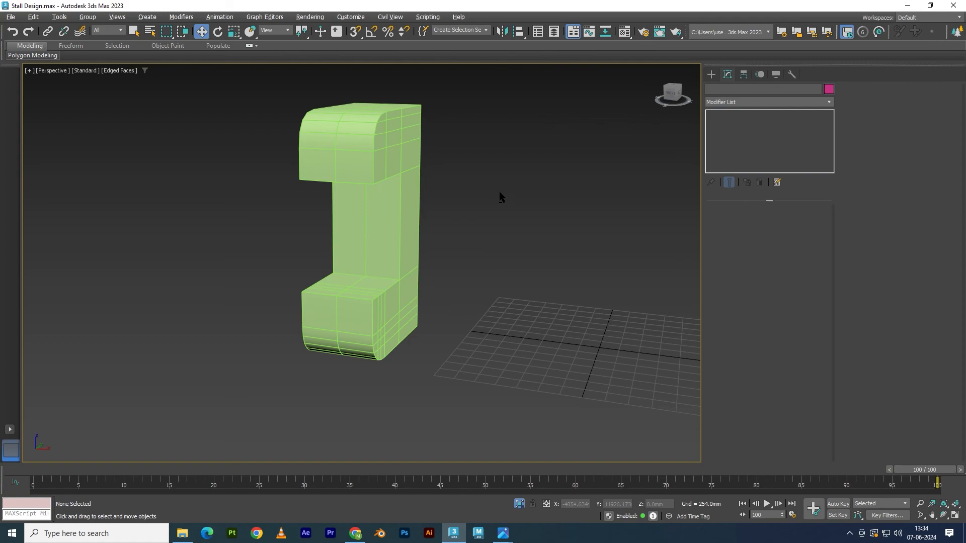
# Step: End the isolation to show the whole stall and turn off the edged faces display
pyautogui.click(519, 504)
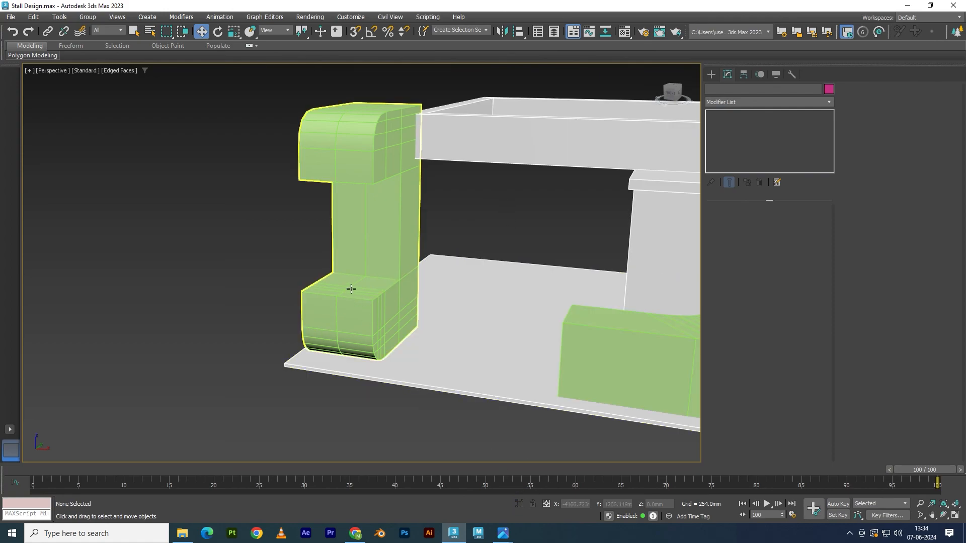
pyautogui.keyDown('alt'); pyautogui.moveTo(363, 270); pyautogui.dragTo(317, 277, button='middle'); pyautogui.keyUp('alt')
pyautogui.press('F4')
pyautogui.keyDown('alt'); pyautogui.moveTo(564, 298); pyautogui.dragTo(553, 325, button='middle'); pyautogui.keyUp('alt')
# Step: Set the object colour of the C-shaped panel, the counter and the purple pillar to white, then deselect them
pyautogui.click(233, 241)
pyautogui.keyDown('ctrl'); pyautogui.click(372, 352); pyautogui.keyUp('ctrl')
pyautogui.keyDown('ctrl'); pyautogui.click(578, 262); pyautogui.keyUp('ctrl')
pyautogui.click(828, 91)
pyautogui.click(573, 289)
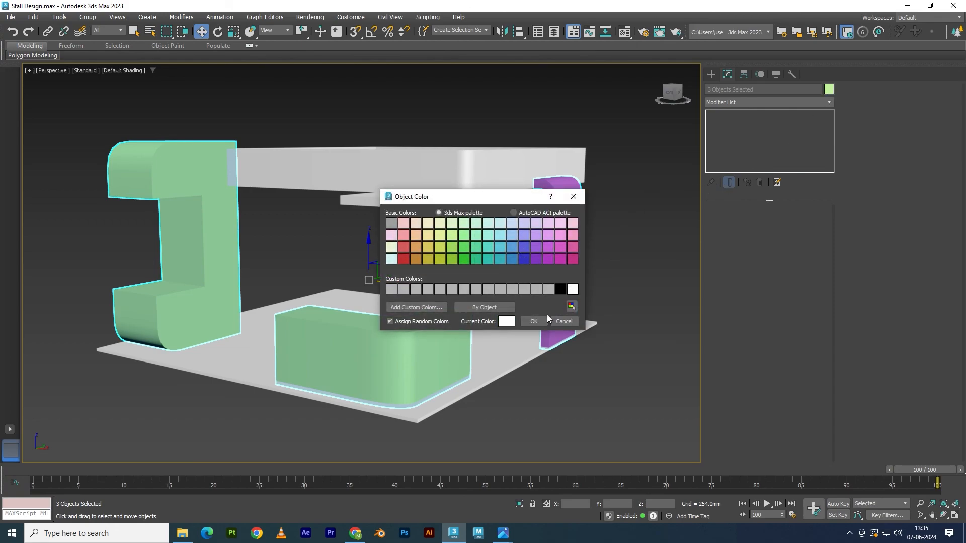
pyautogui.click(534, 321)
pyautogui.click(579, 311)
pyautogui.keyDown('alt'); pyautogui.moveTo(579, 311); pyautogui.dragTo(562, 399, button='middle'); pyautogui.keyUp('alt')
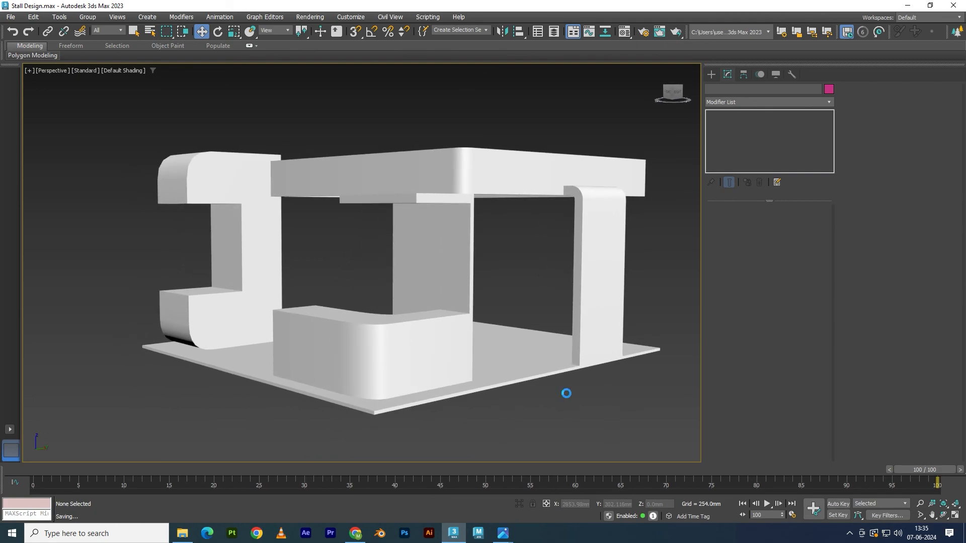